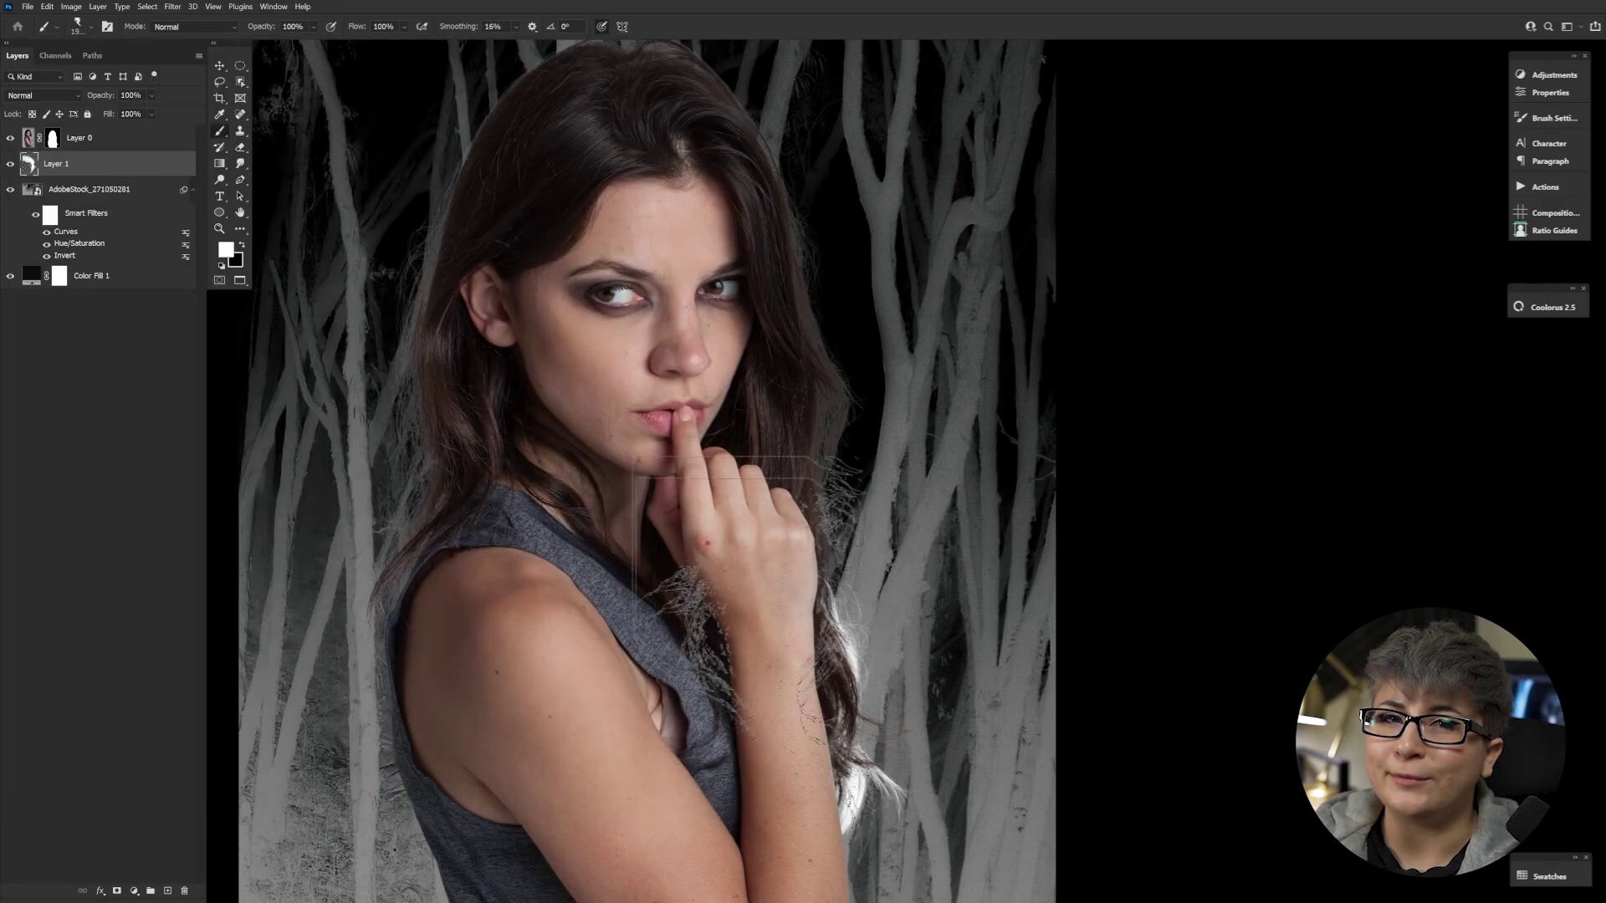
Step: Paint white rim-light strands around the woman's hair on Layer 1 with several sampled hair brushes, flipping and rotating the tip
key("F5")
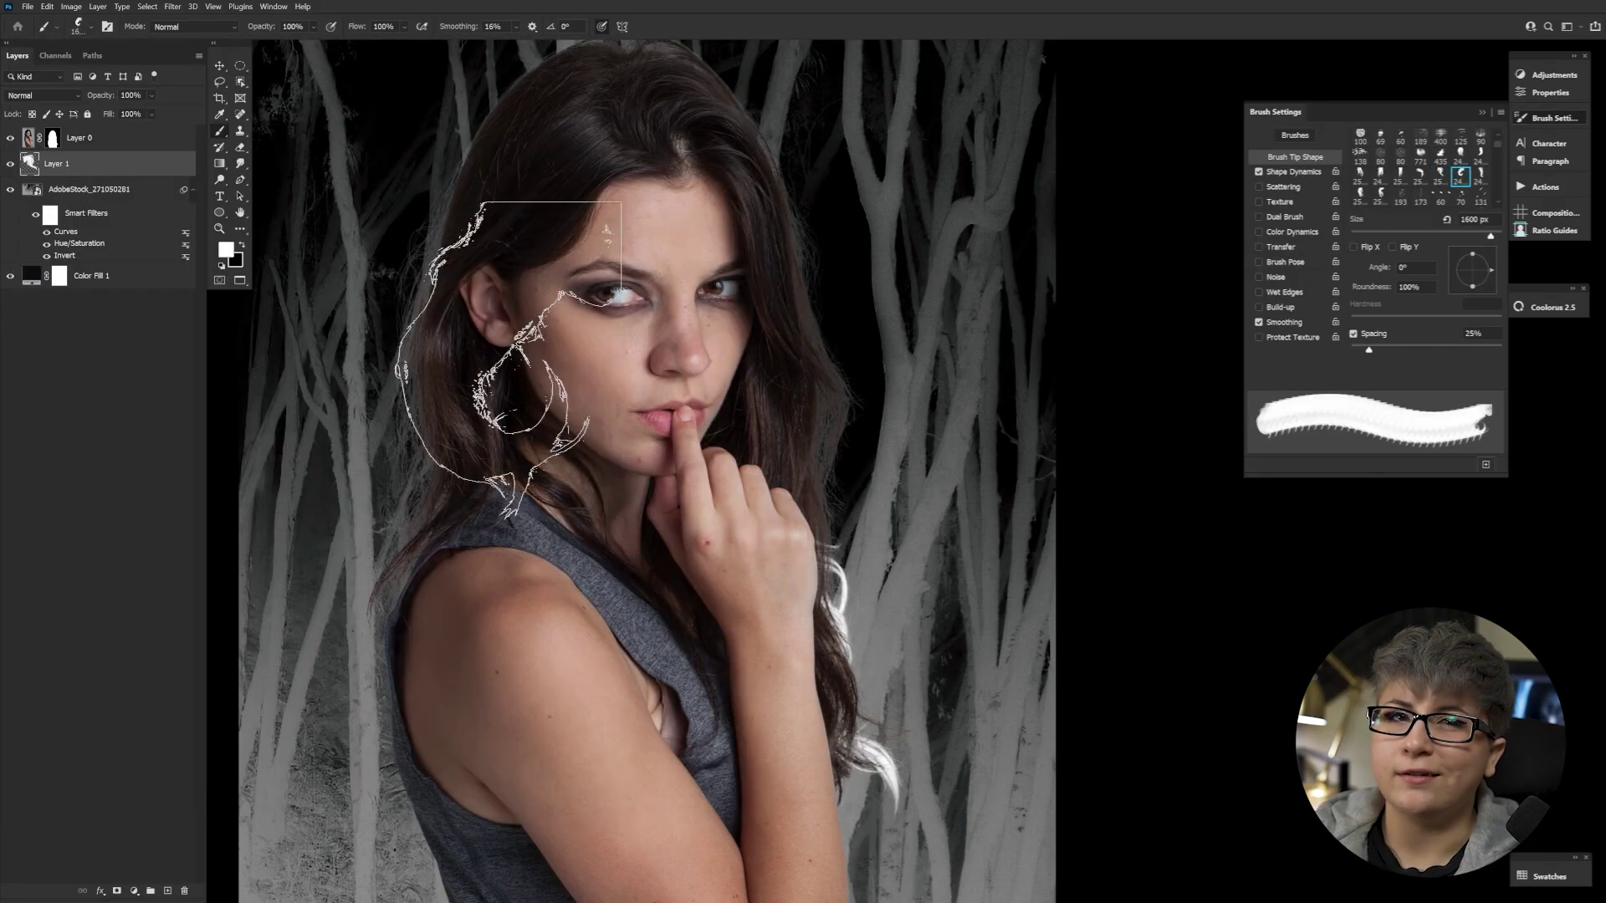
scroll(656, 368, "up", 3)
key("period")
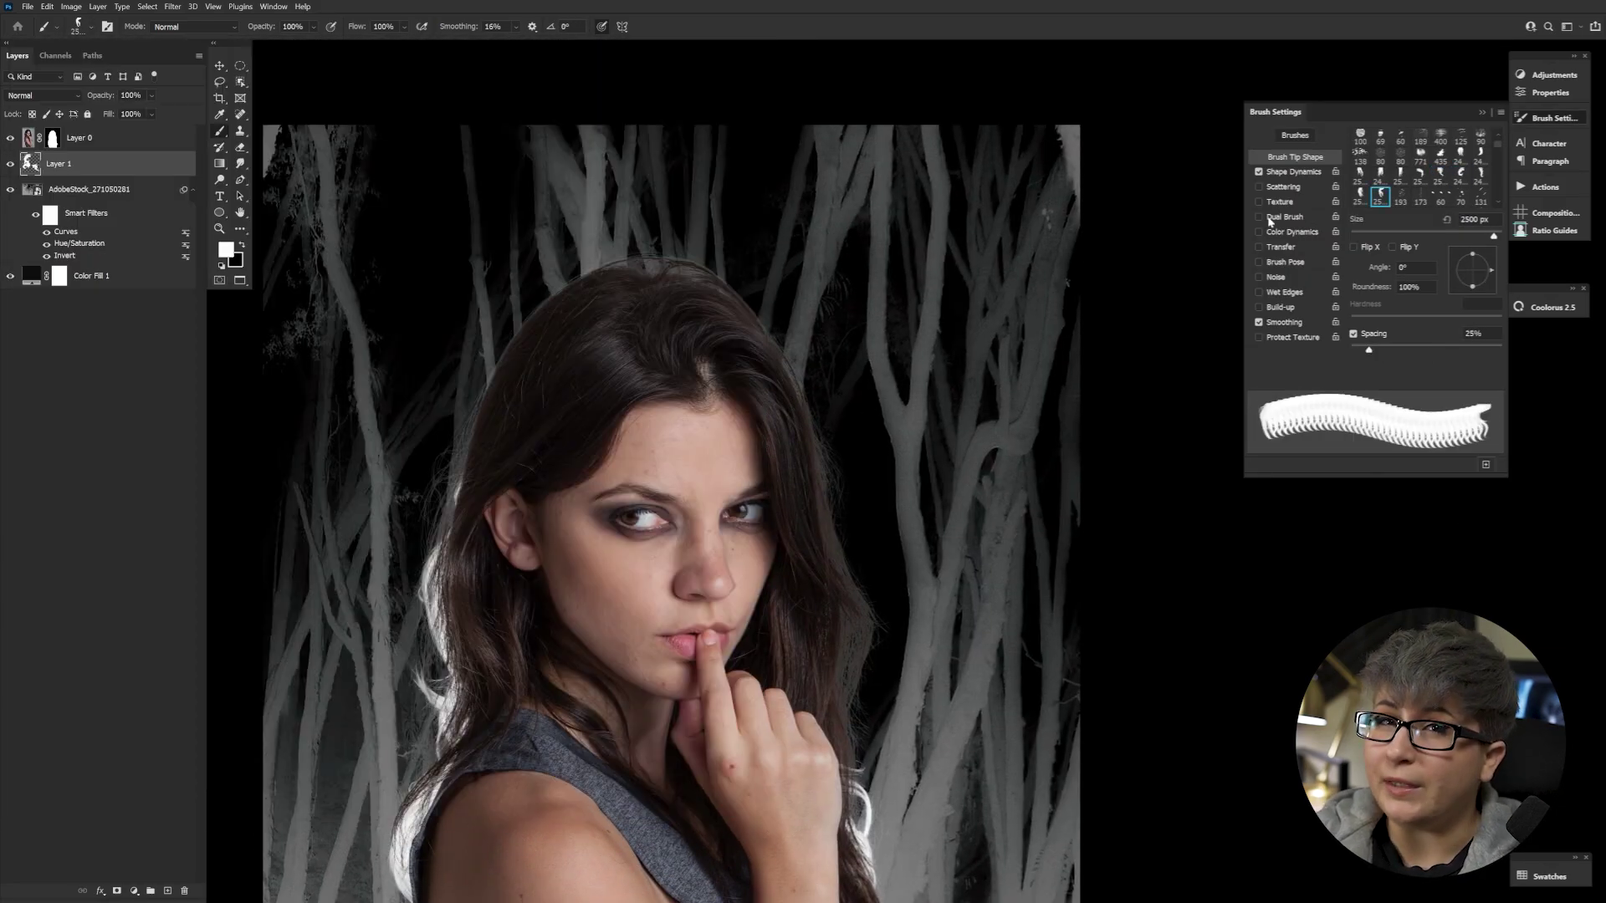
key("comma")
scroll(569, 736, "down", 2)
key("period")
key("period")
scroll(837, 536, "up", 2)
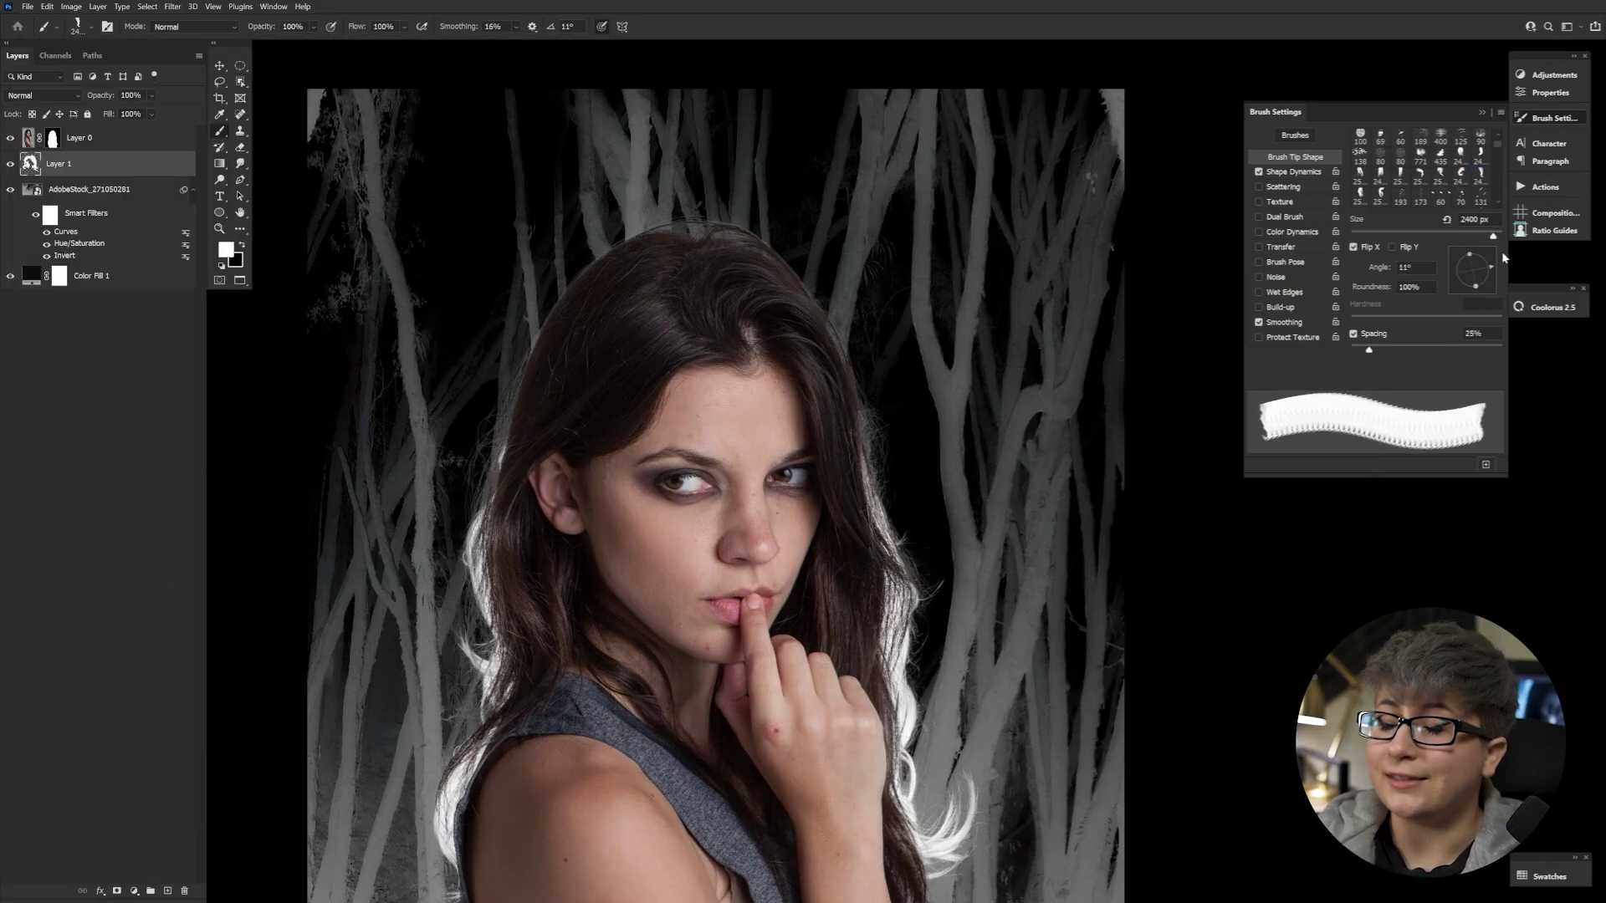
key("period")
key("period")
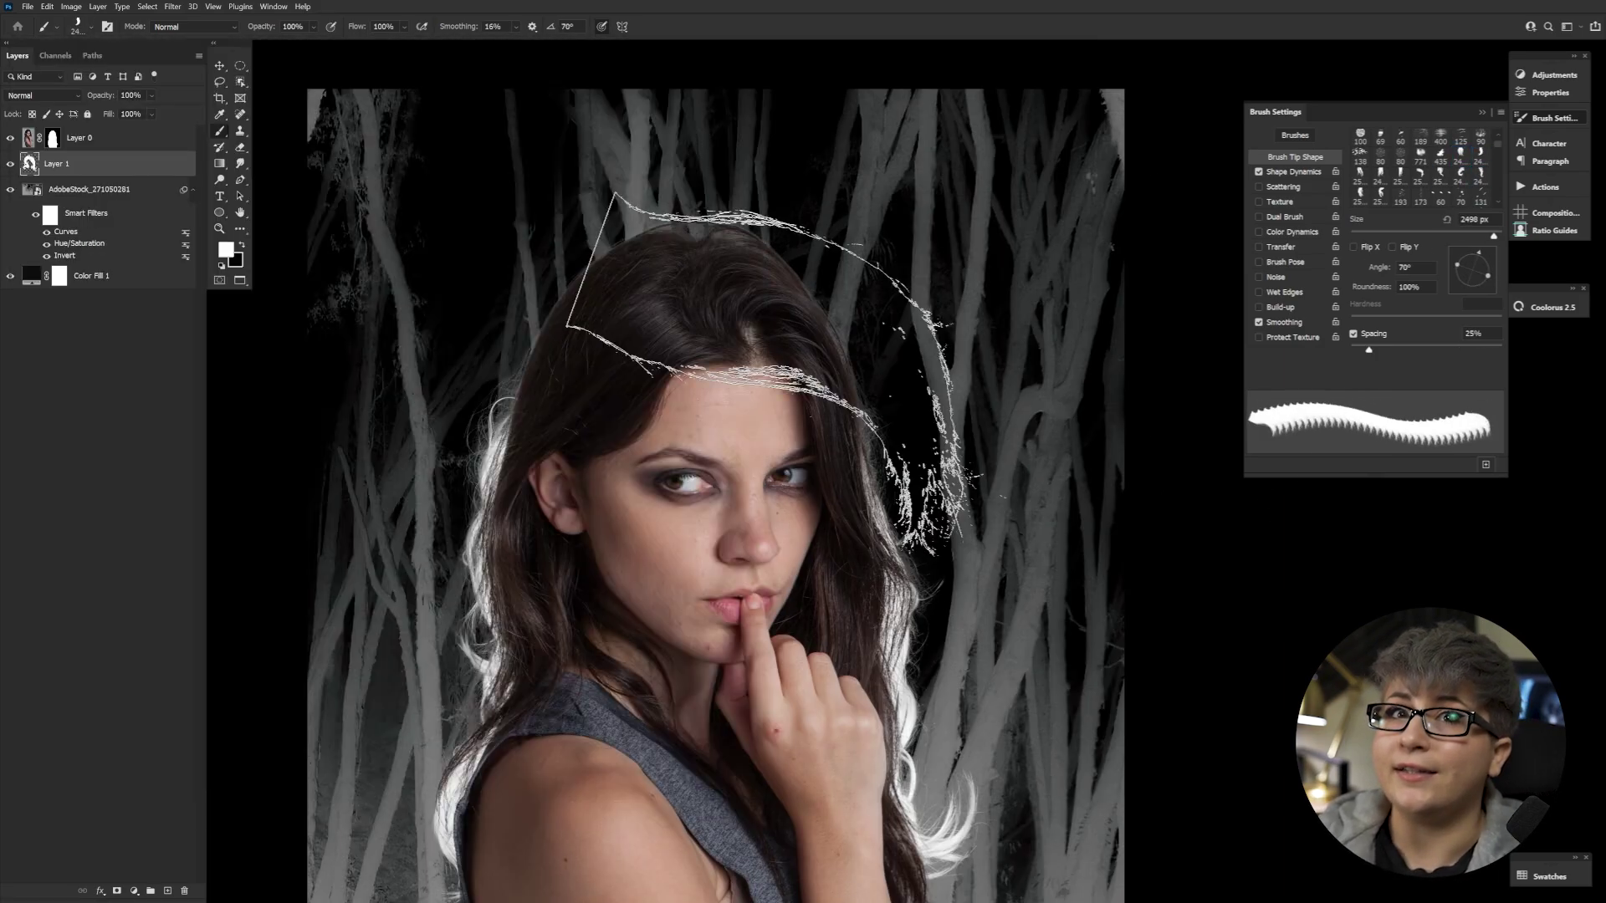
Step: Choose Sampled Brush 1 from the Hair brushes and extend the hair glow on a new layer, enlarging the brush for masking
right_click(600, 251)
double_click(627, 377)
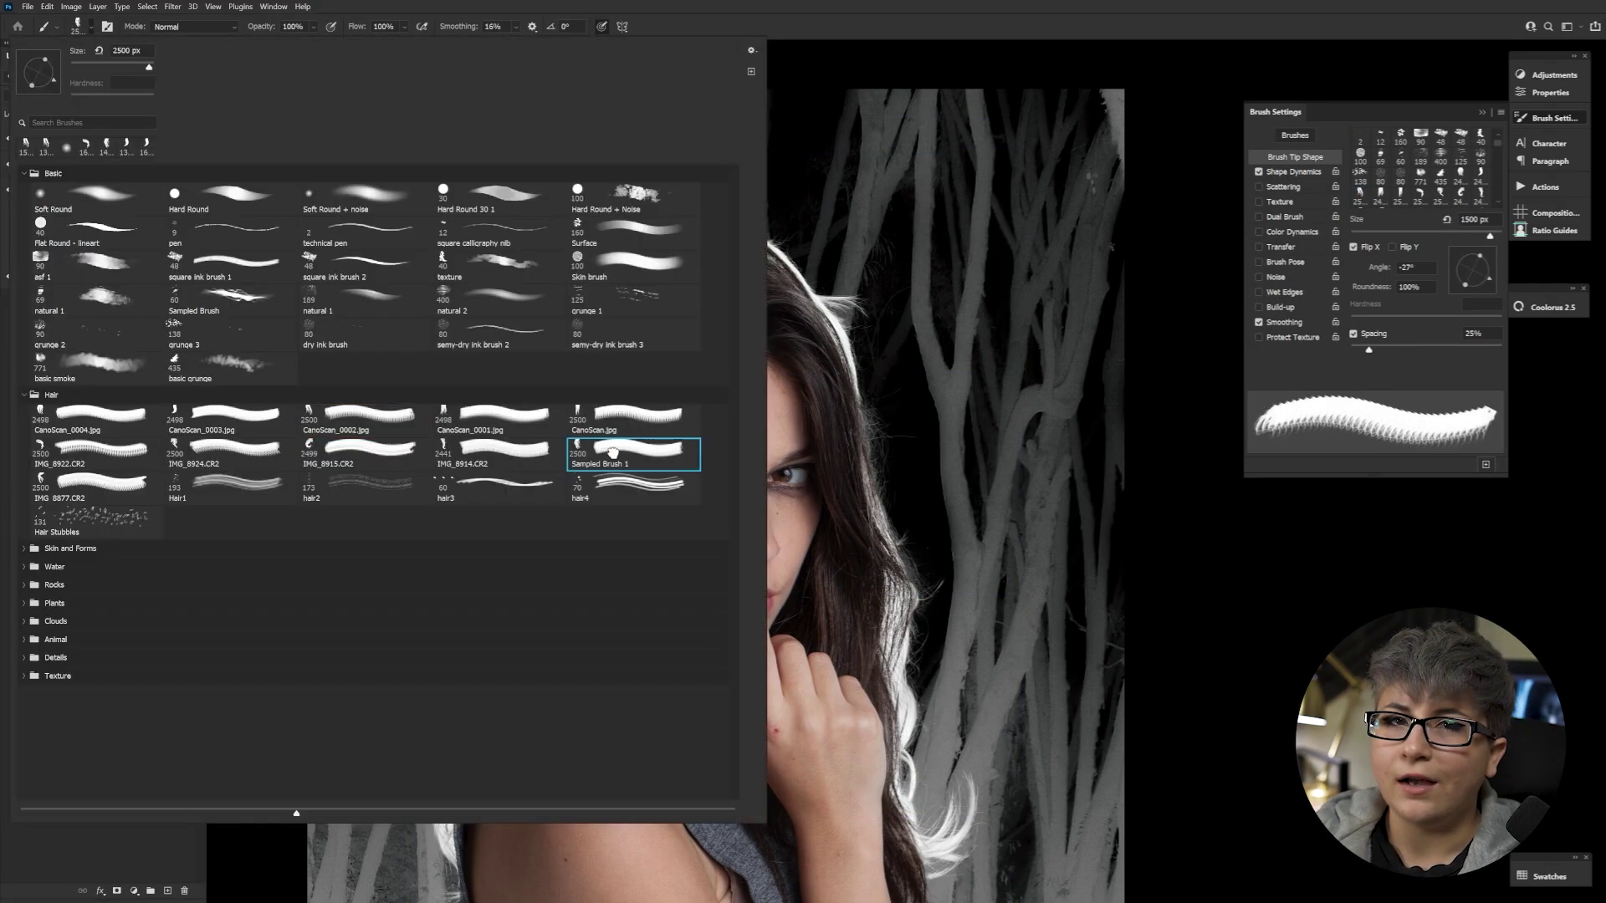
left_click(170, 890)
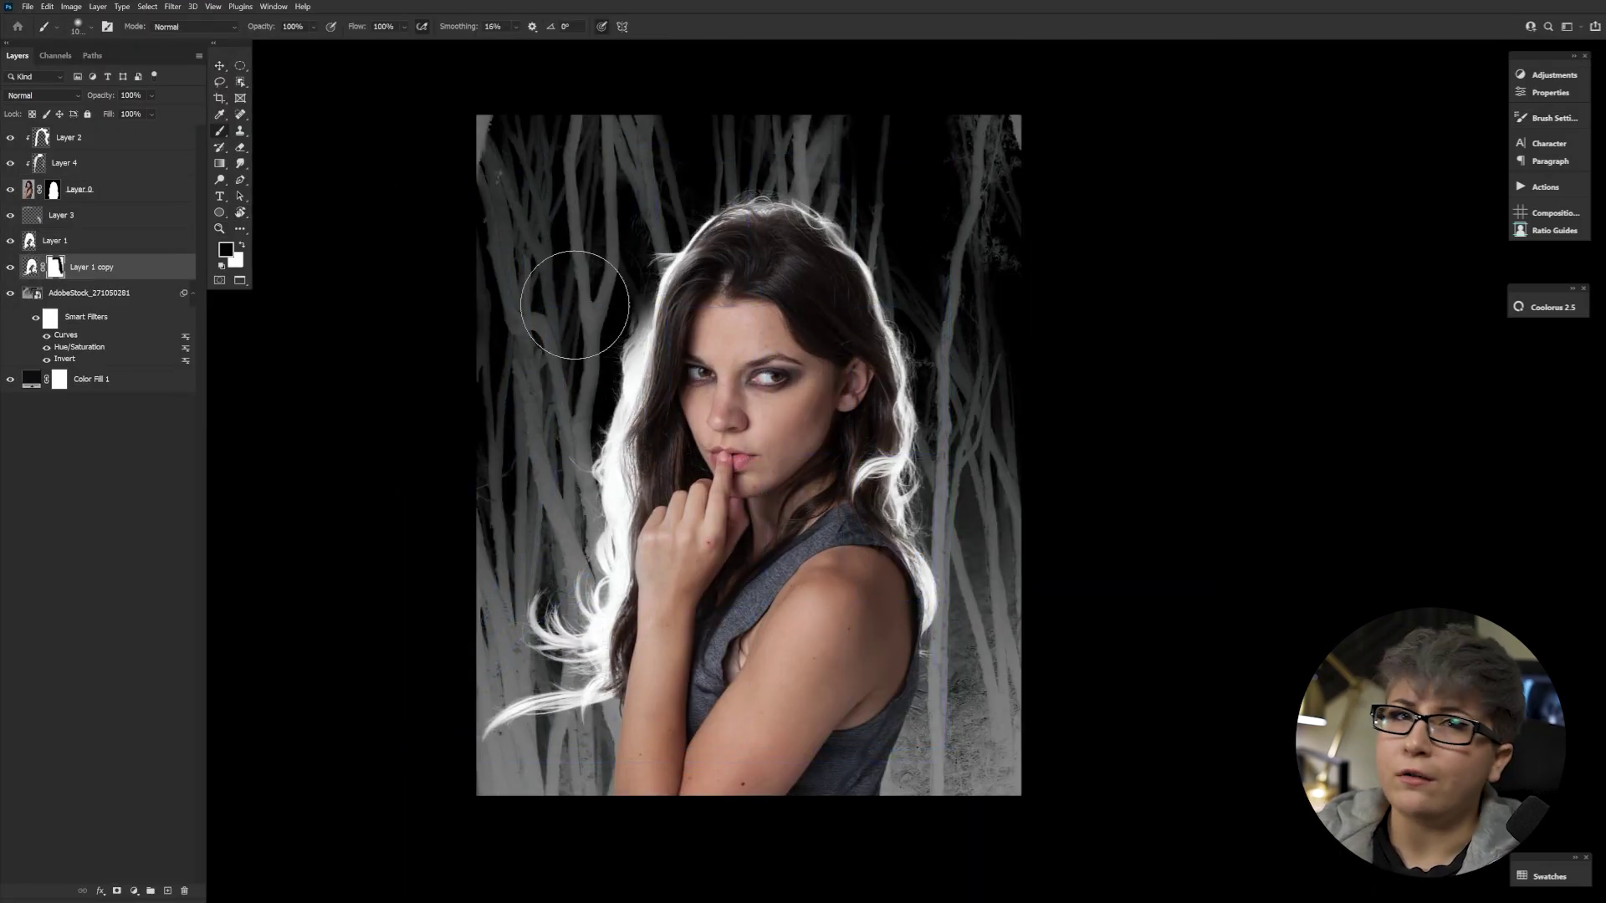
key("bracketright")
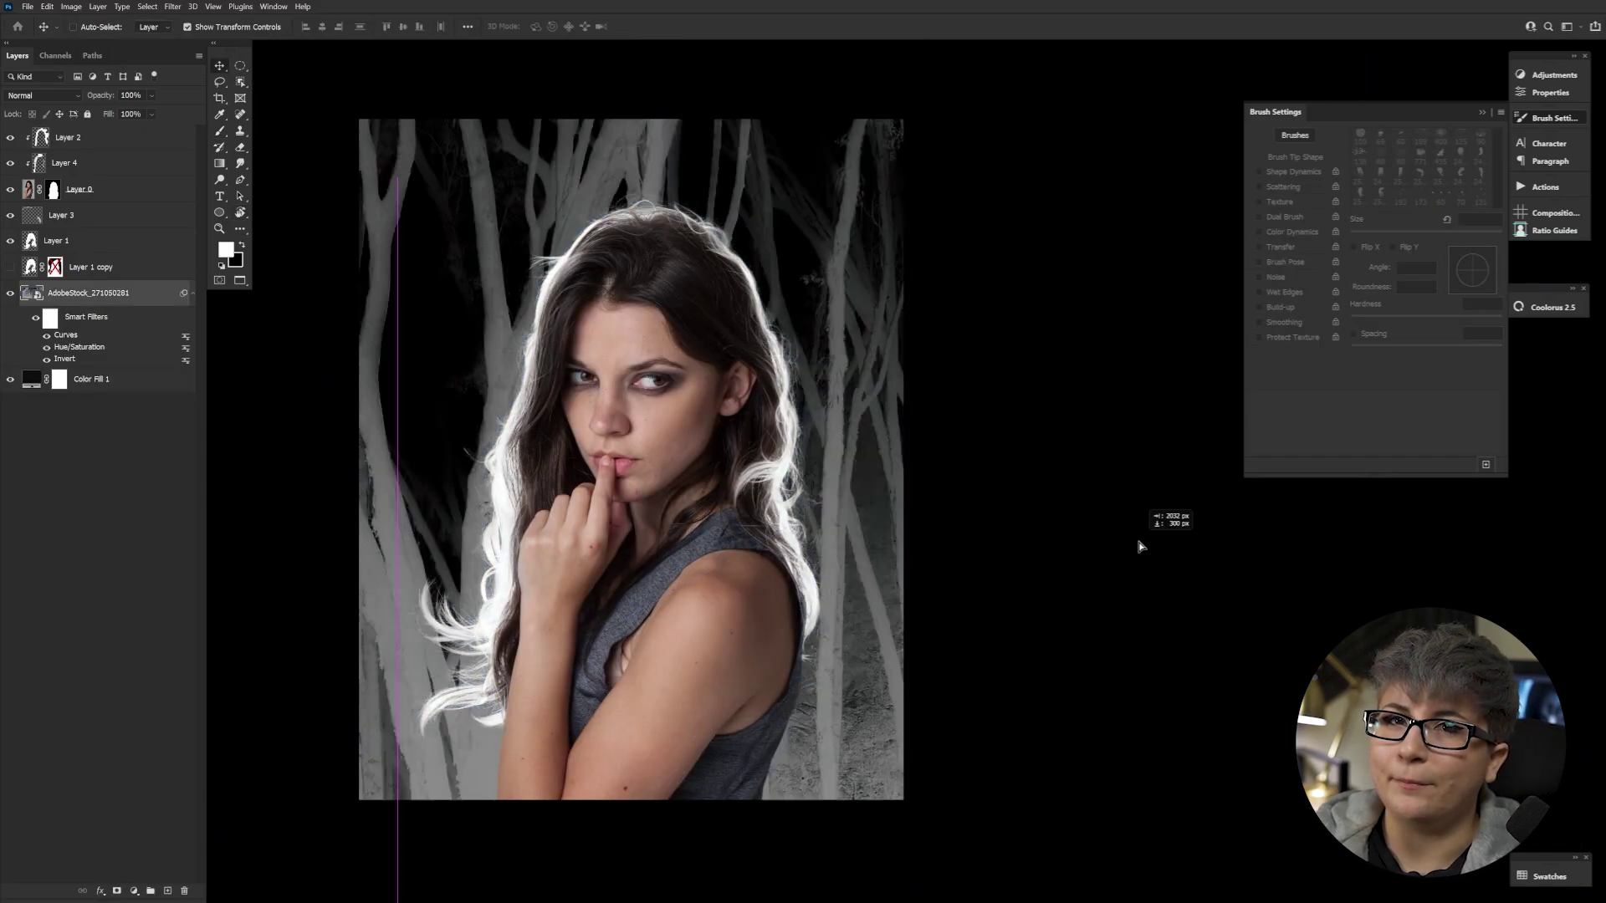
Step: Apply an 18 px Field Blur with 27% Light Bokeh and the Optics filter to the AdobeStock tree layer
double_click(184, 294)
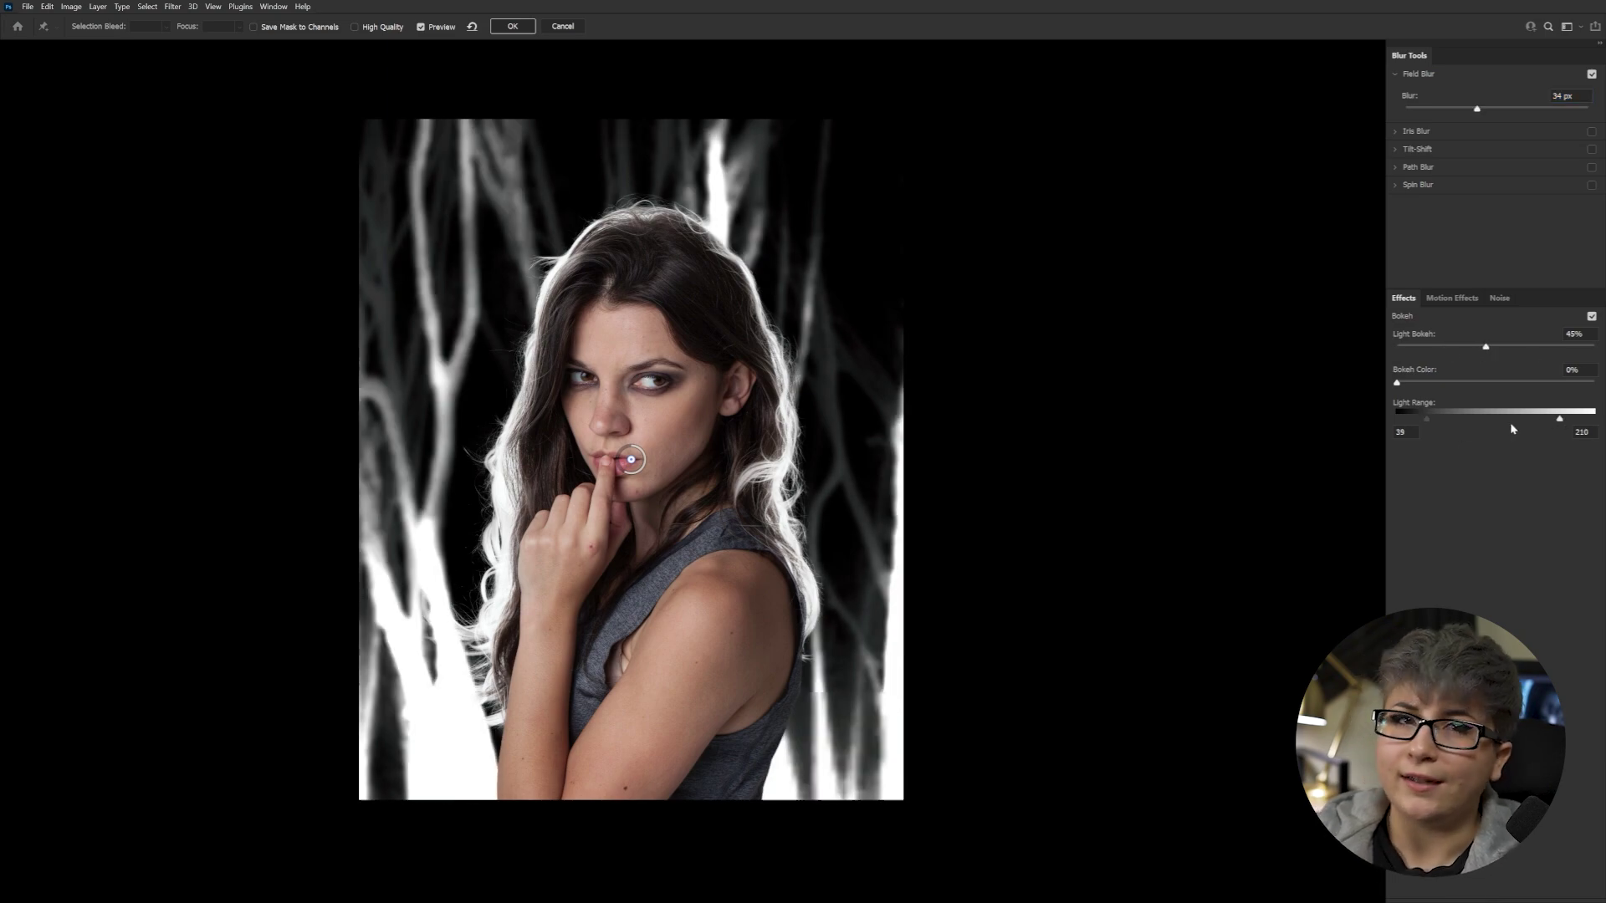
left_click_drag(1477, 109, 1460, 110)
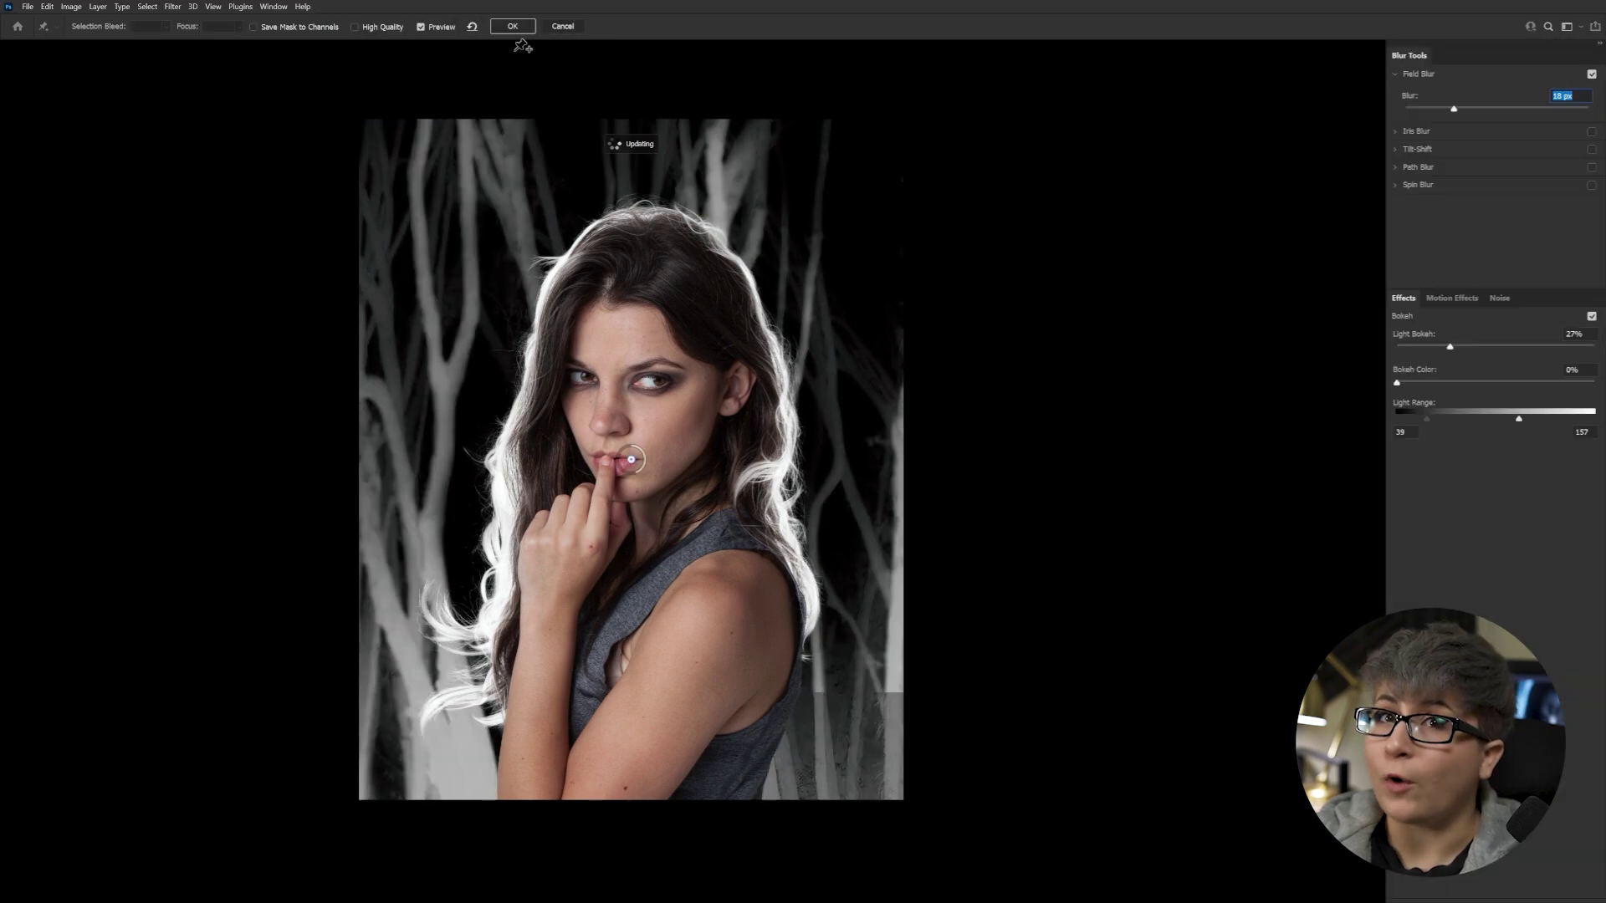
left_click(513, 30)
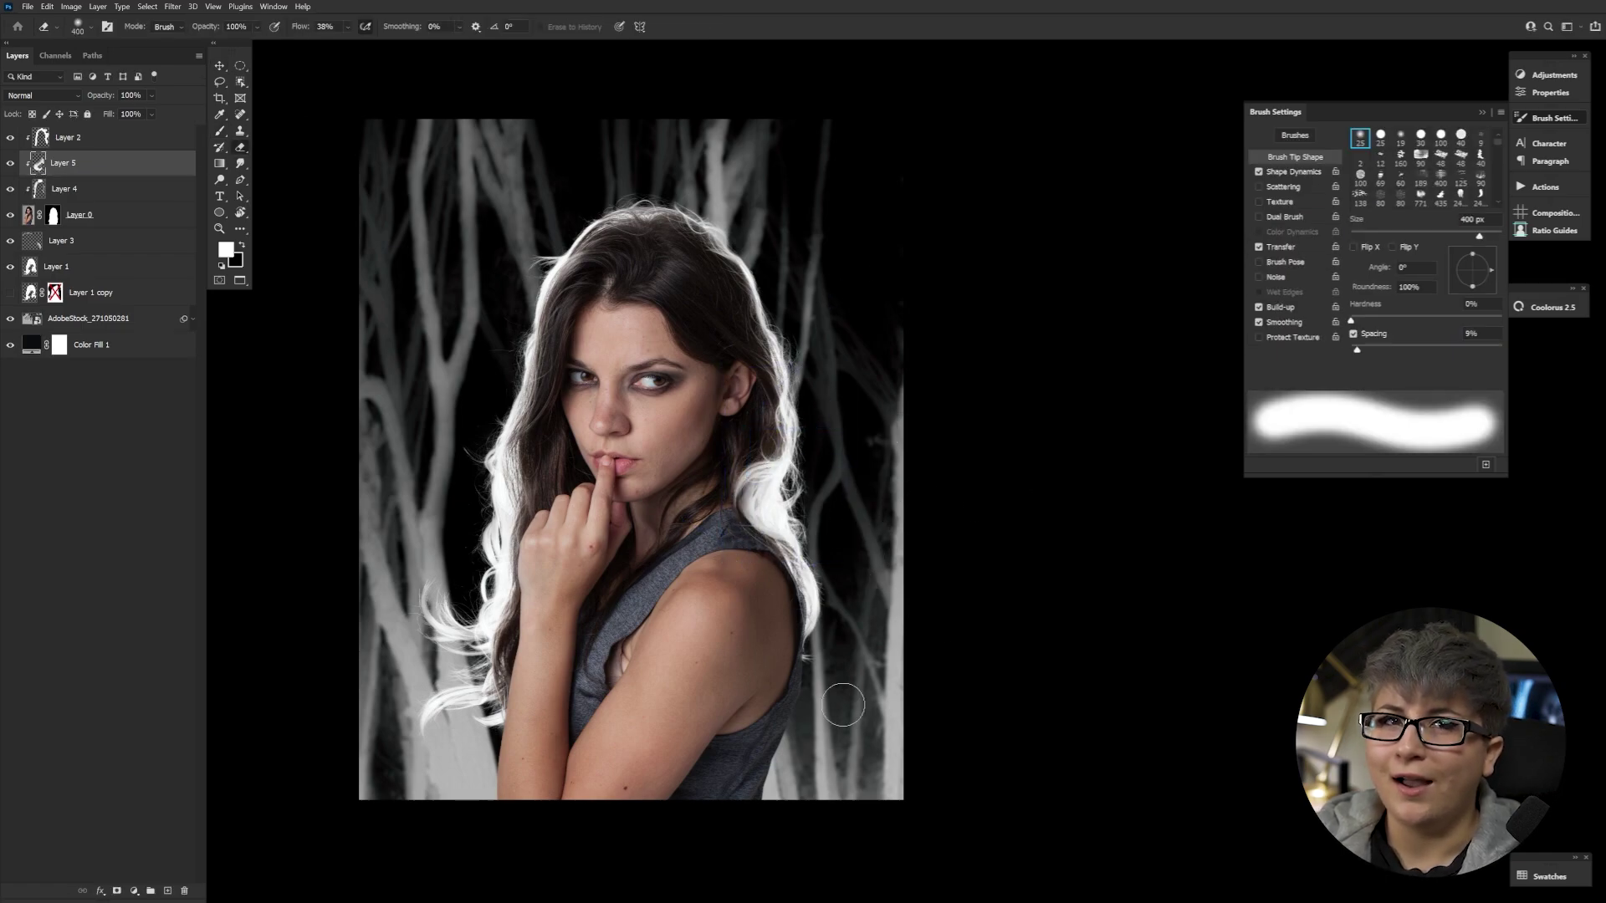
left_click(172, 6)
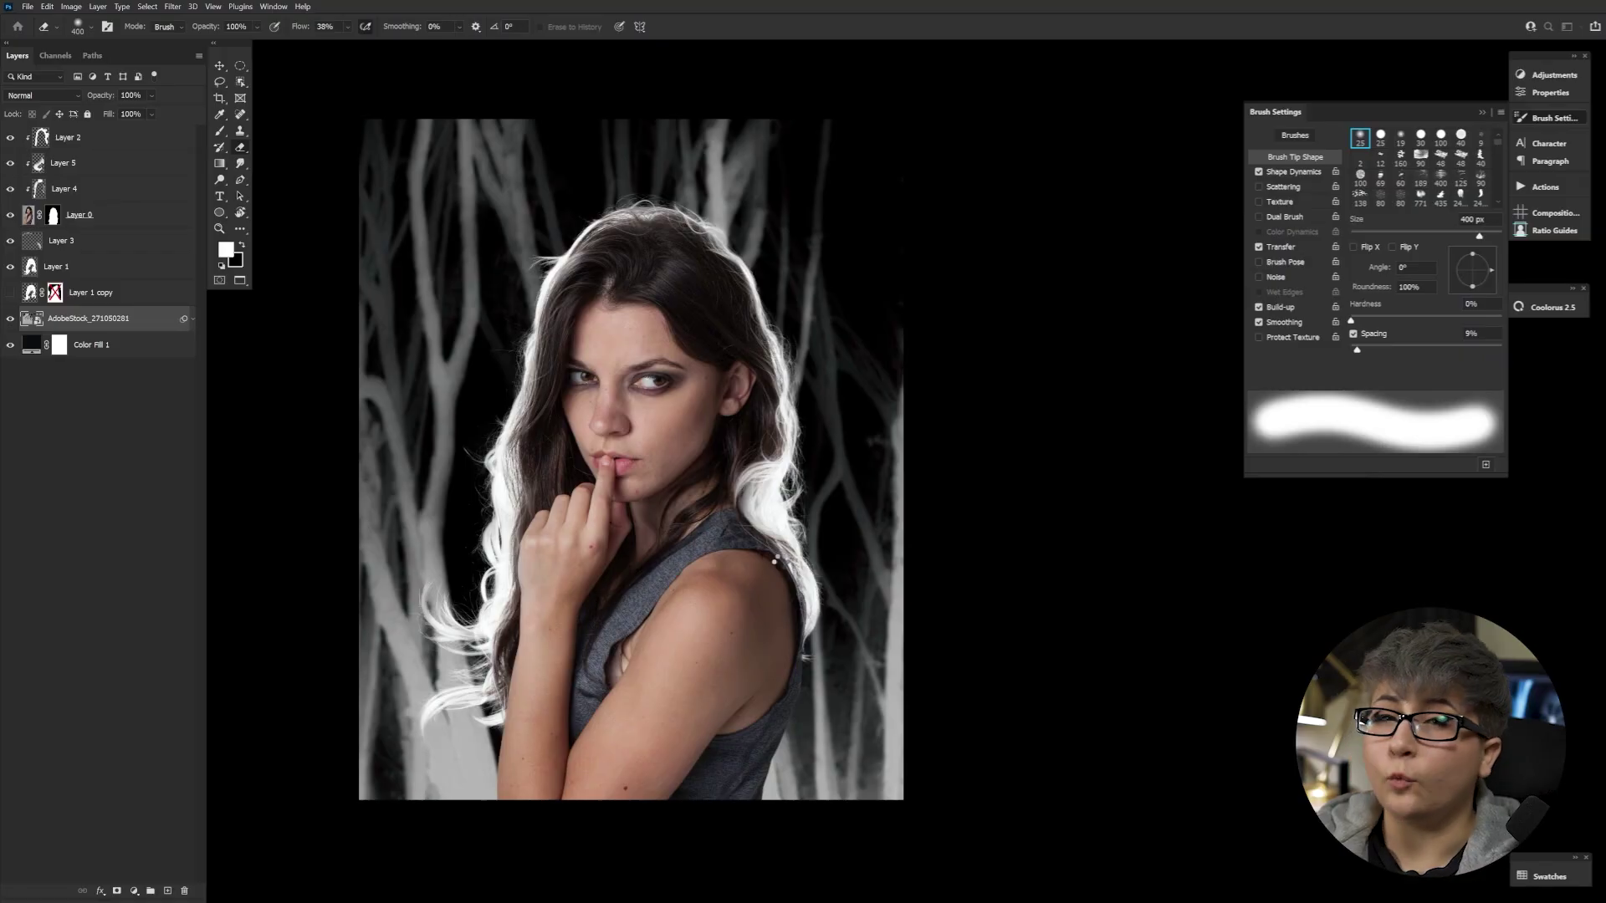
key("v")
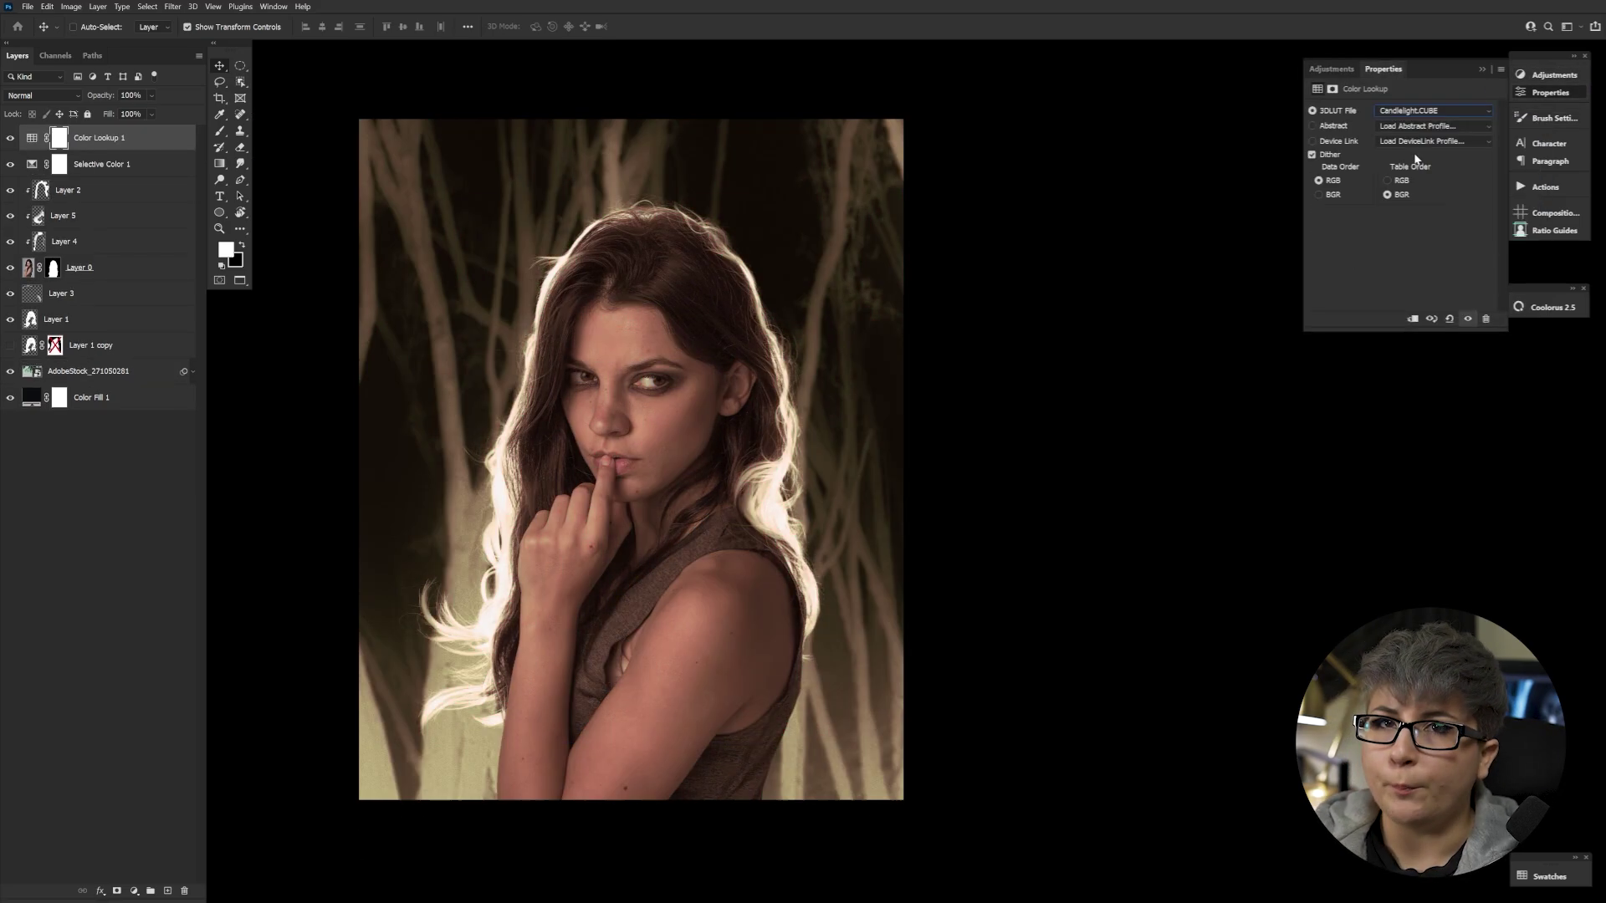
Step: Grade the image with Color Lookup layers using filmstock_50.3dl at 13% opacity and FoggyNight.3DL at 29% opacity
left_click_drag(133, 98, 104, 101)
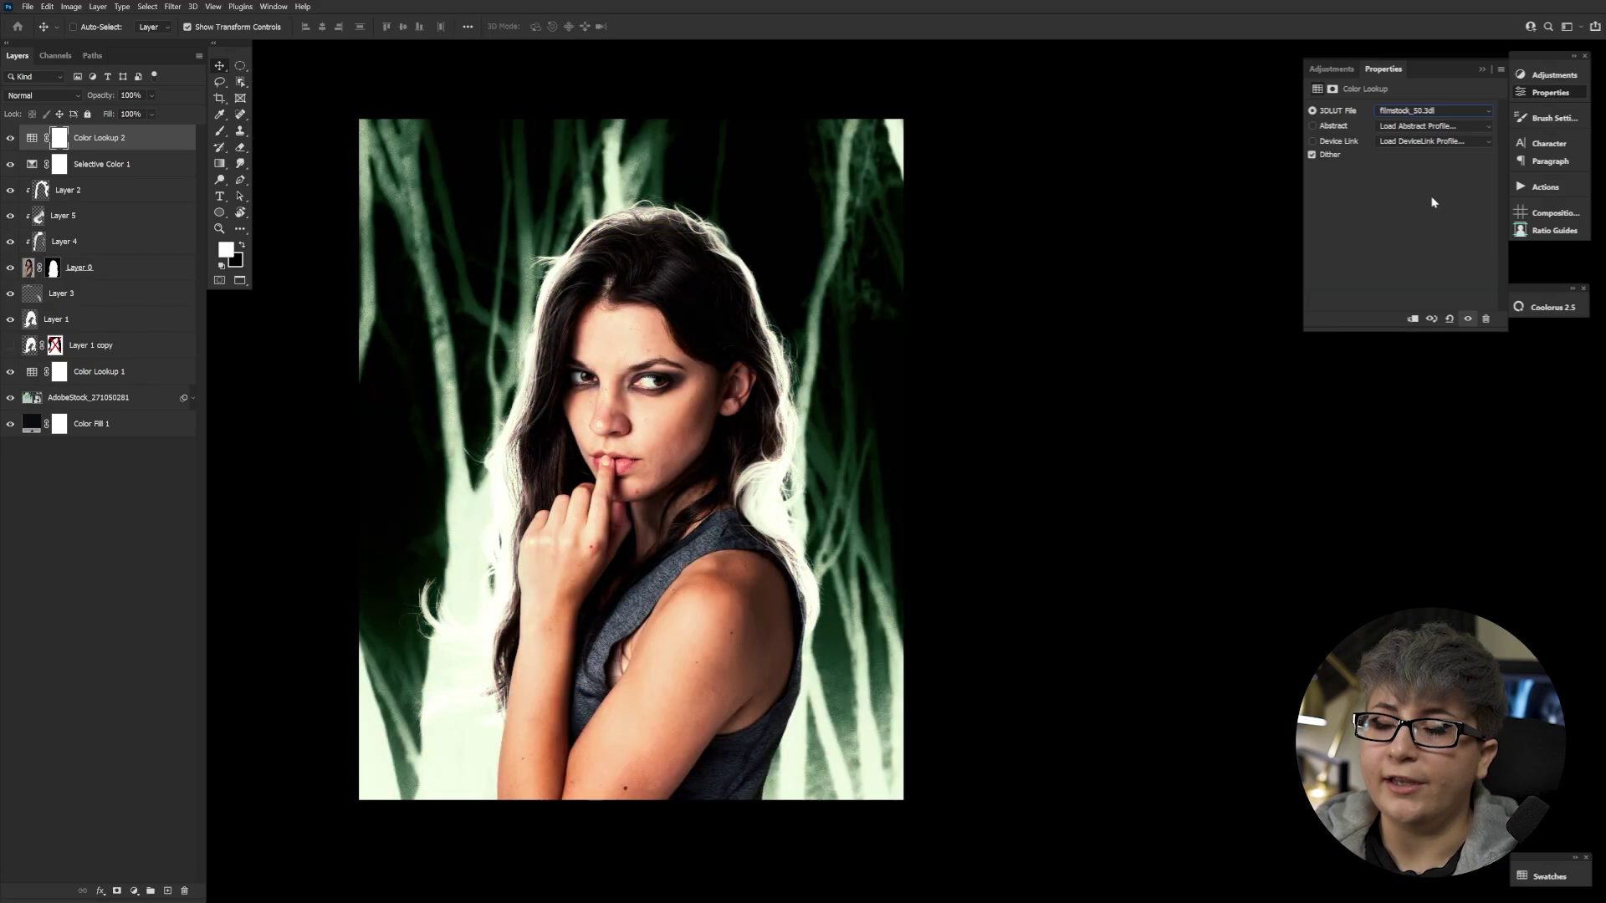
left_click(80, 267)
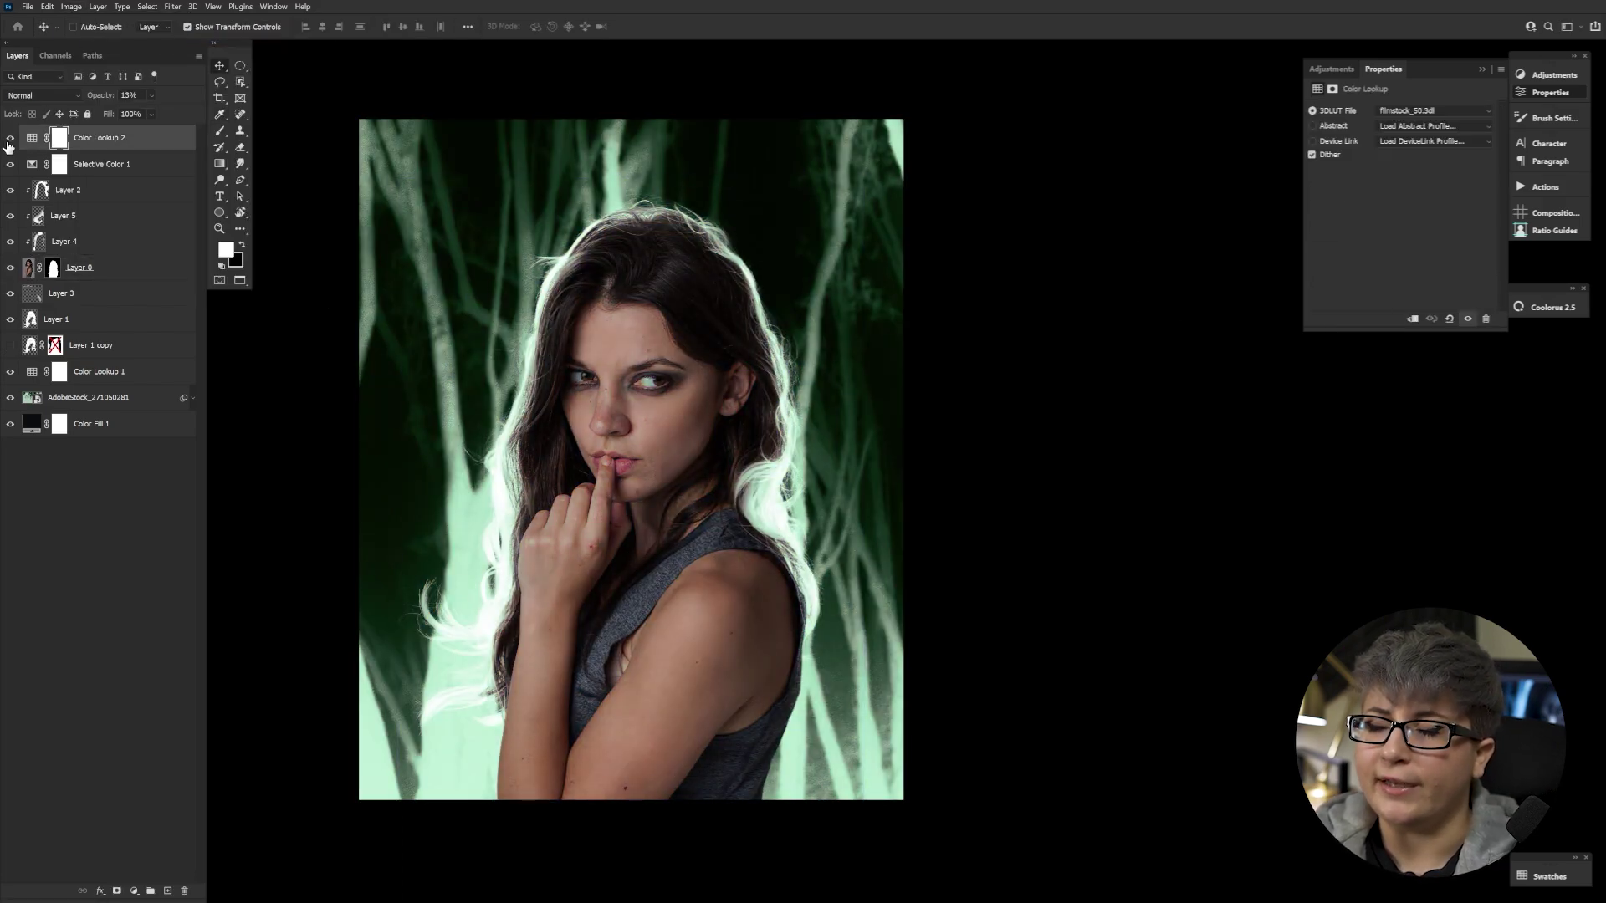
left_click(1432, 110)
left_click(1434, 240)
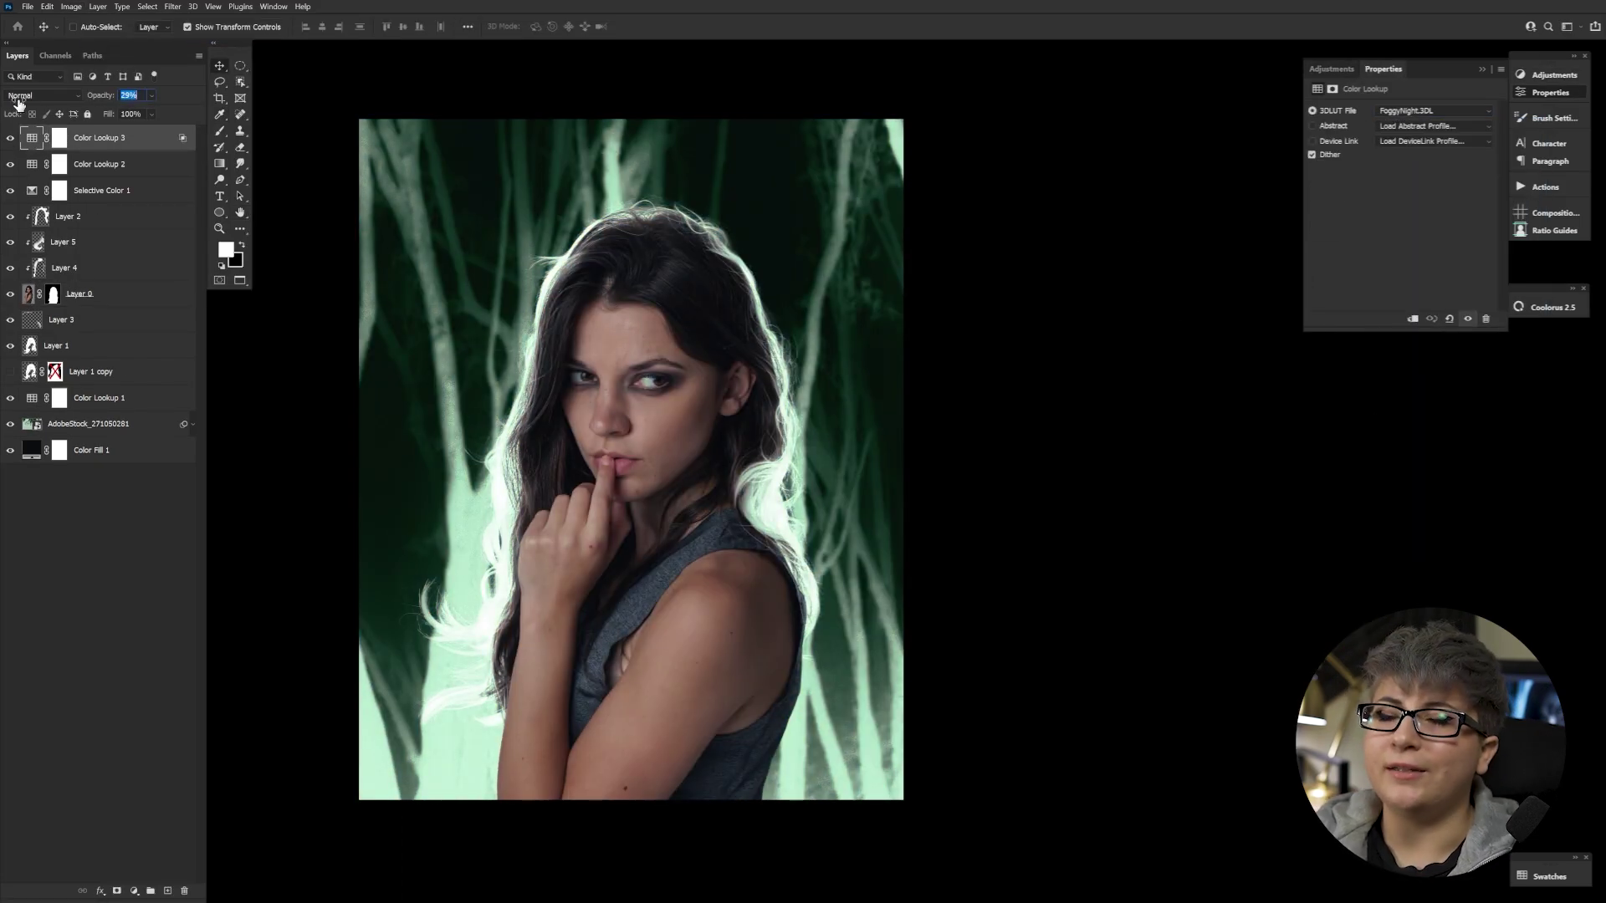
Step: Add a Kodak 5218 Kodak 2383 Color Lookup and clip a Moonlight.3DL Color Lookup to the woman in Multiply at 36% opacity
key("Down")
key("Down")
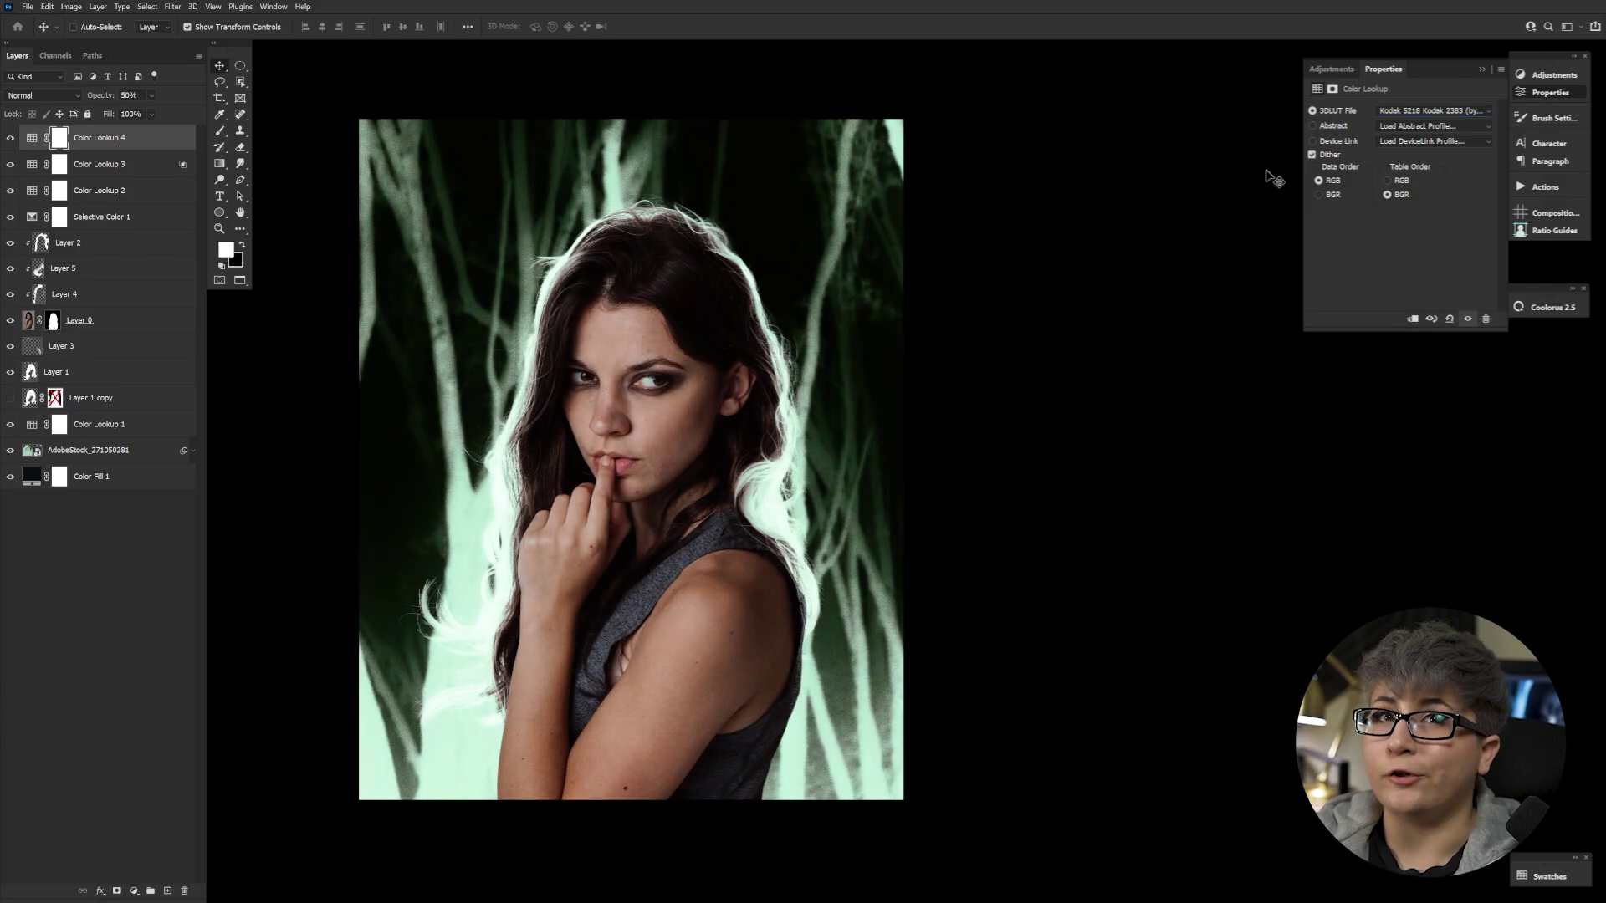
left_click_drag(100, 95, 4, 95)
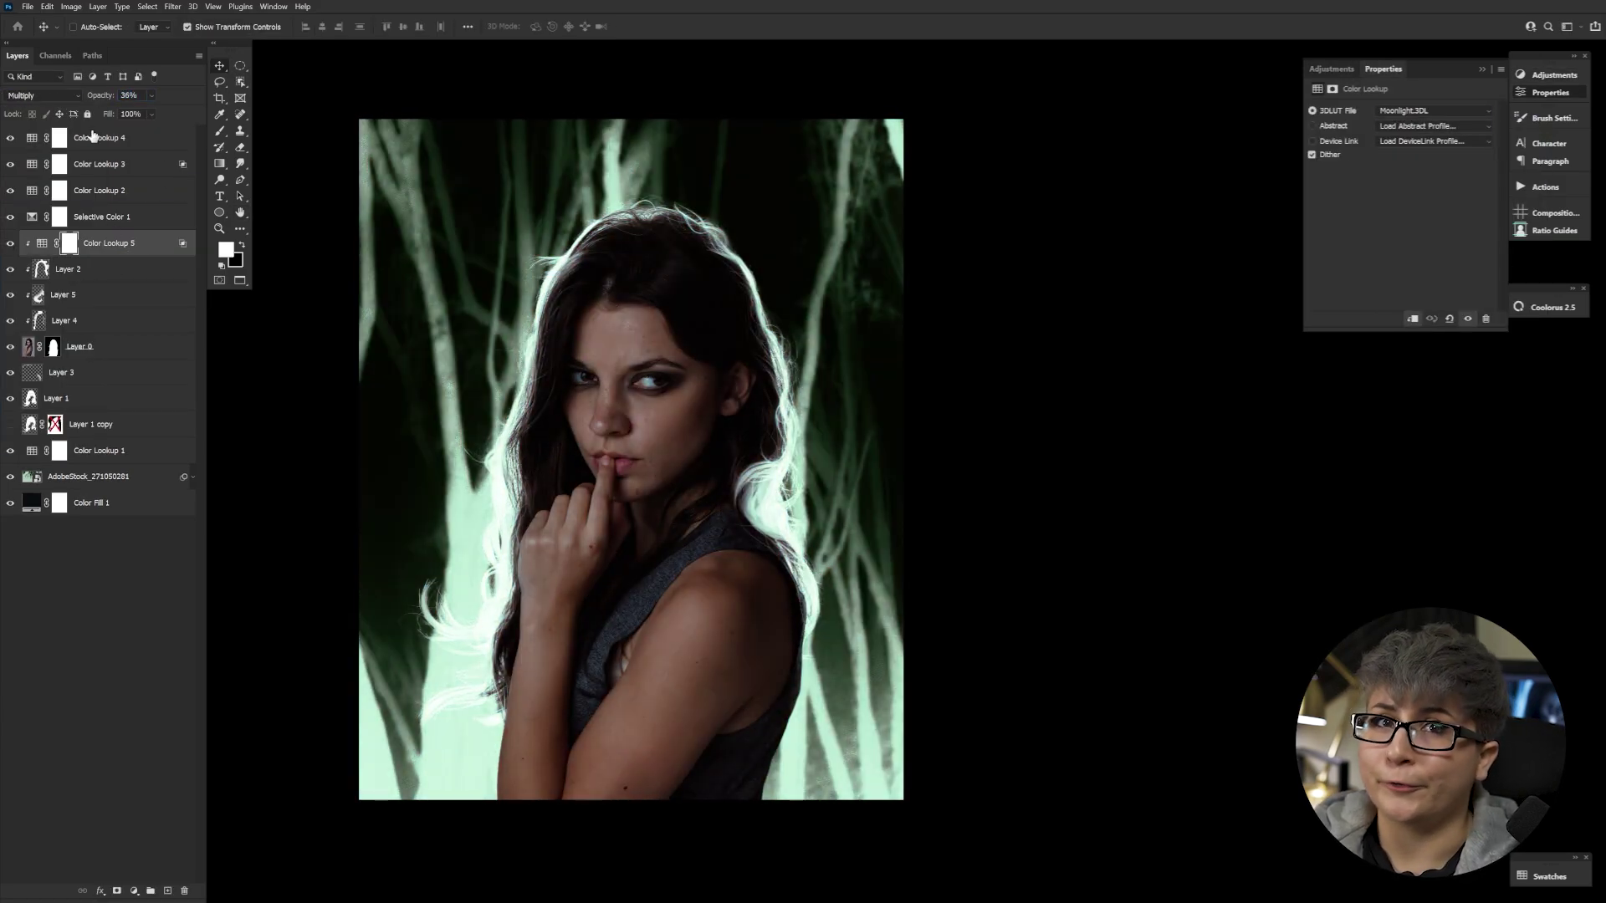
Step: Darken the AdobeStock tree layer with its Curves filter and 54% opacity, and select the woman's layer
left_click(117, 352)
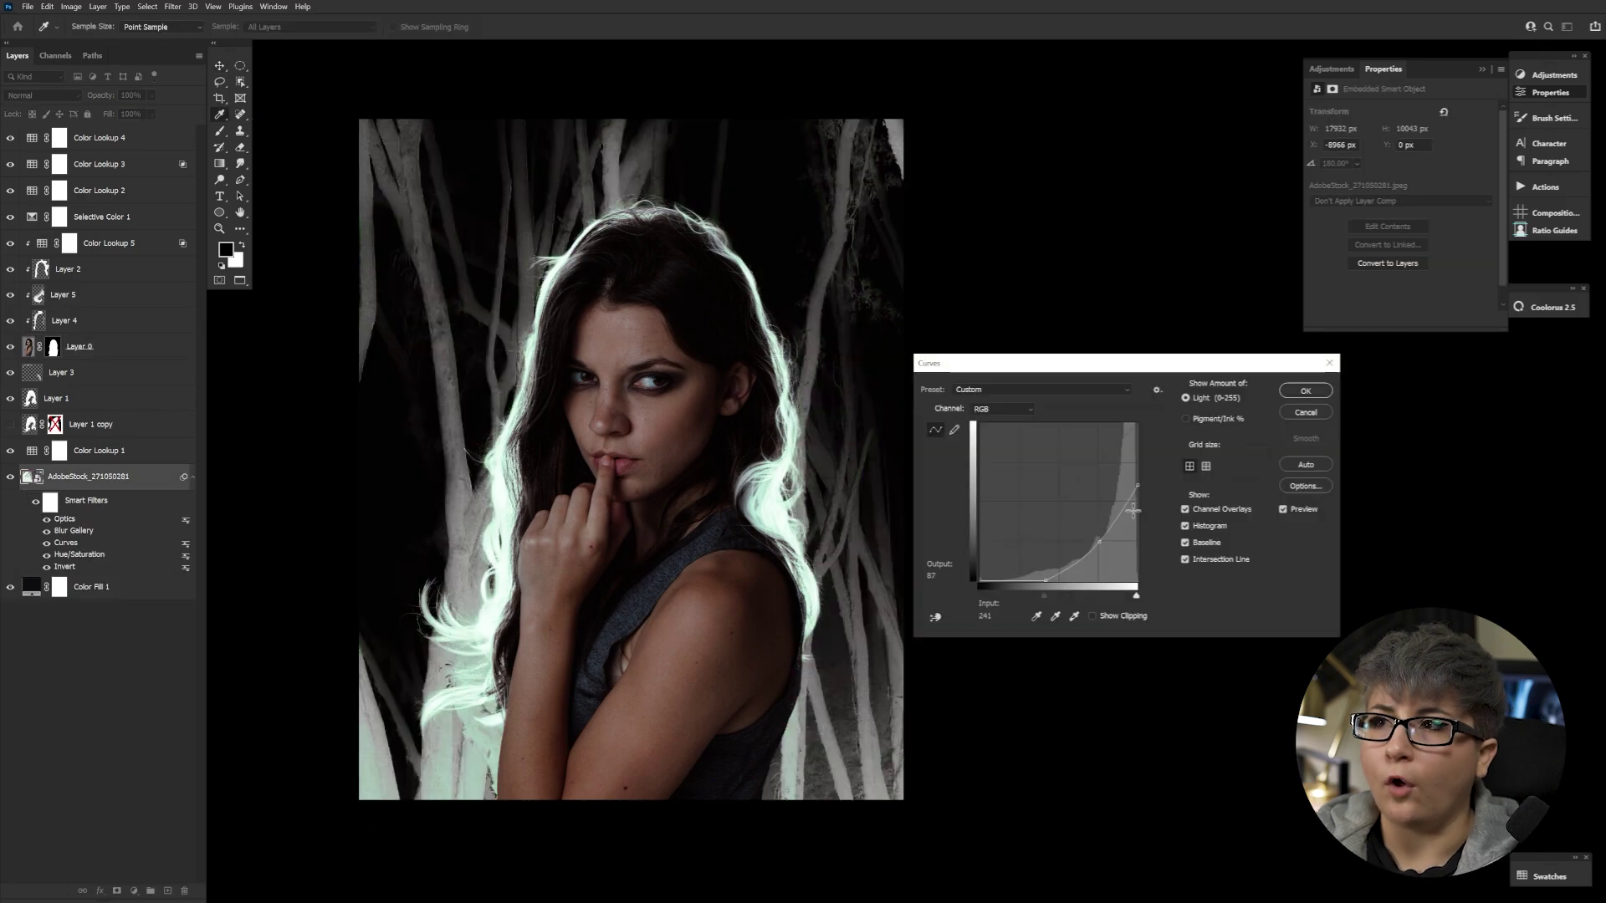
key("Return")
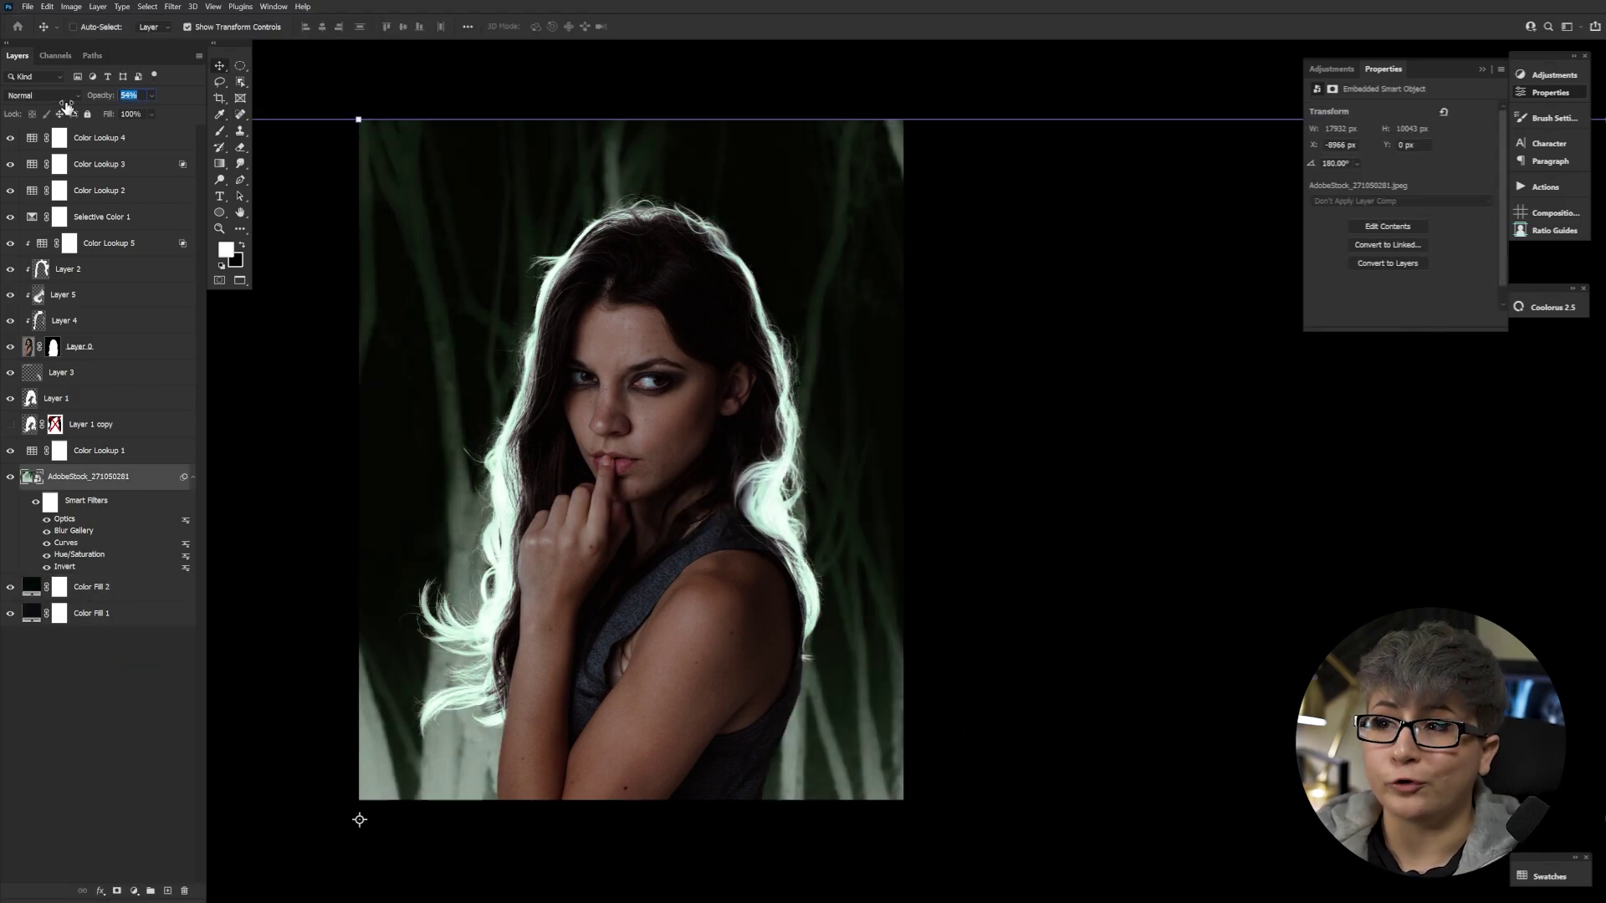
left_click(100, 373)
left_click(100, 346)
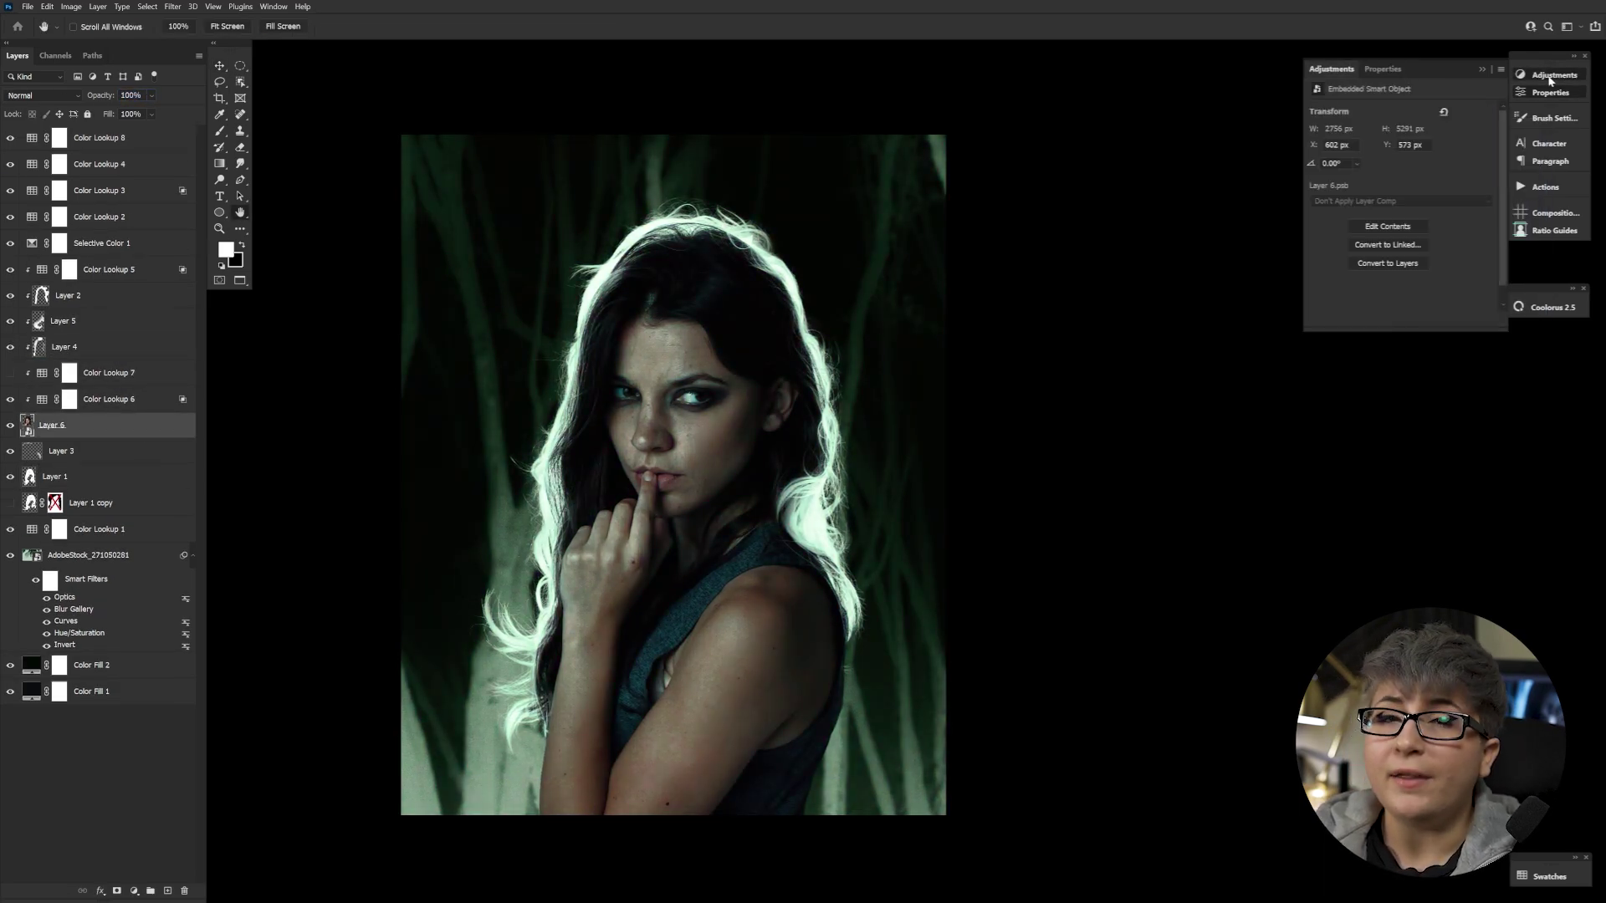
Step: Try a clipped Gradient Map on the woman in Lighten mode, reveal it along her back with a soft brush, and hide it
left_click(60, 98)
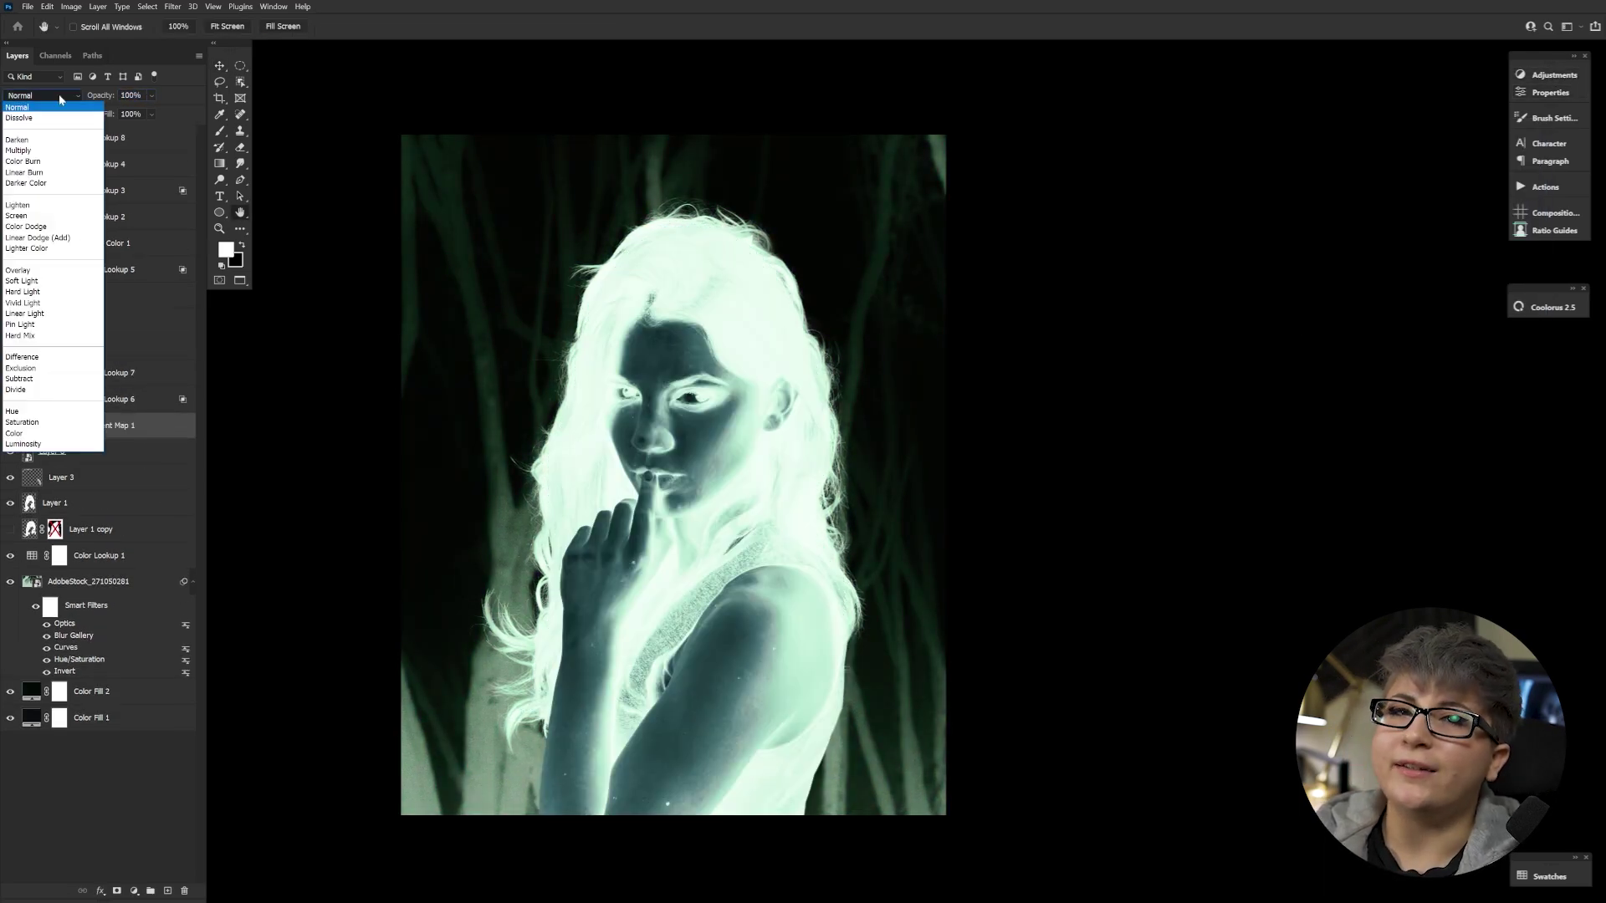
left_click(17, 205)
key("b")
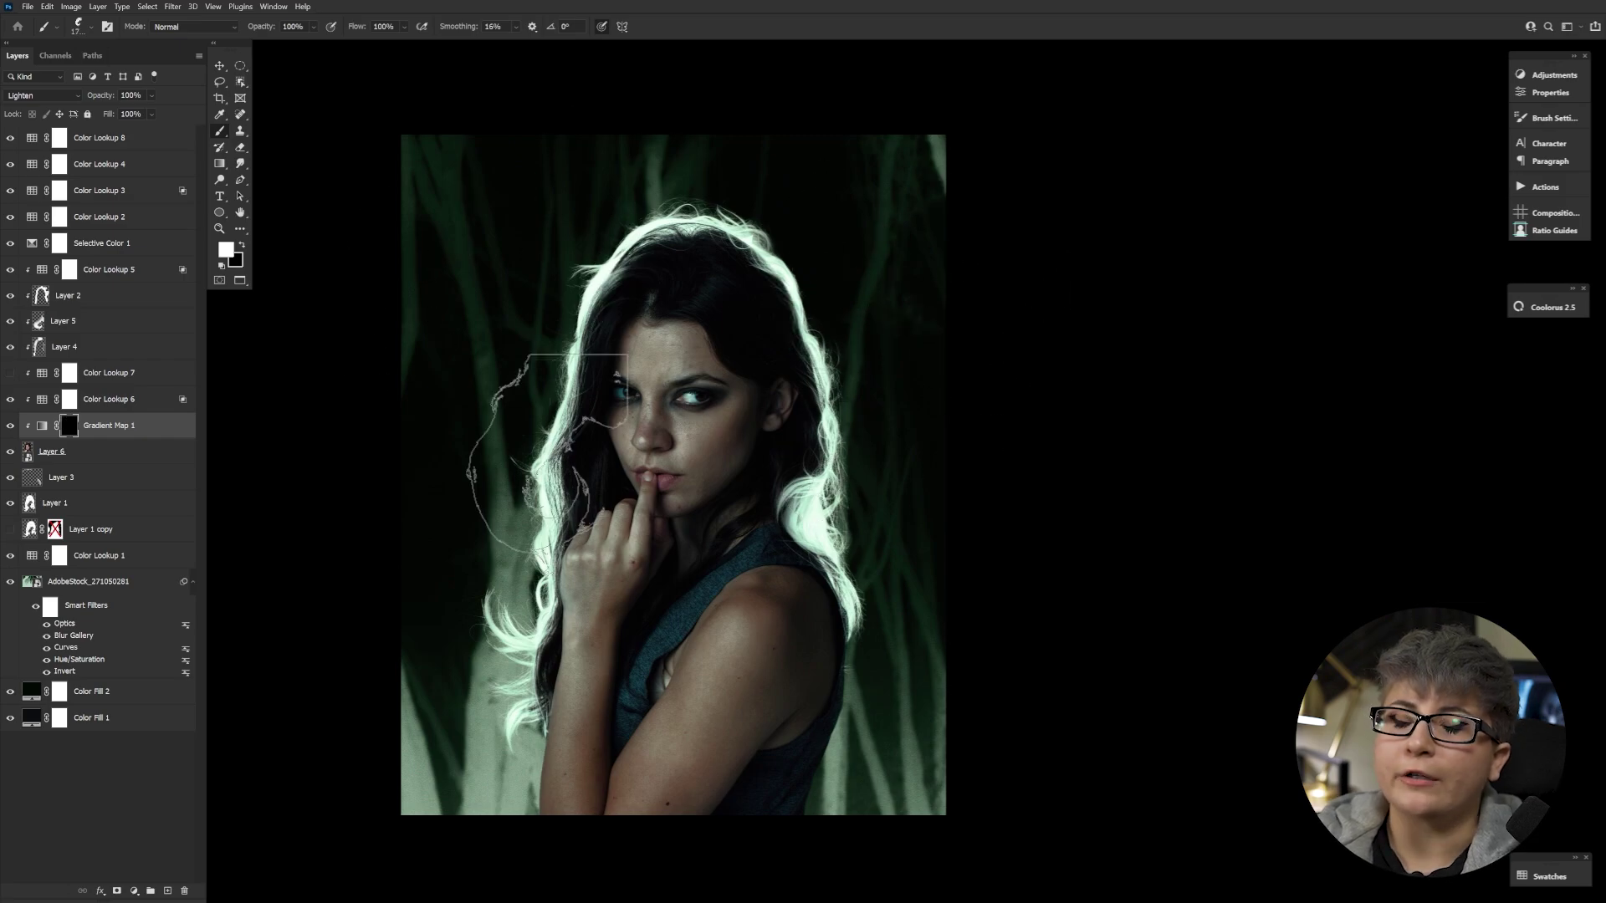
key("period")
key("bracketleft")
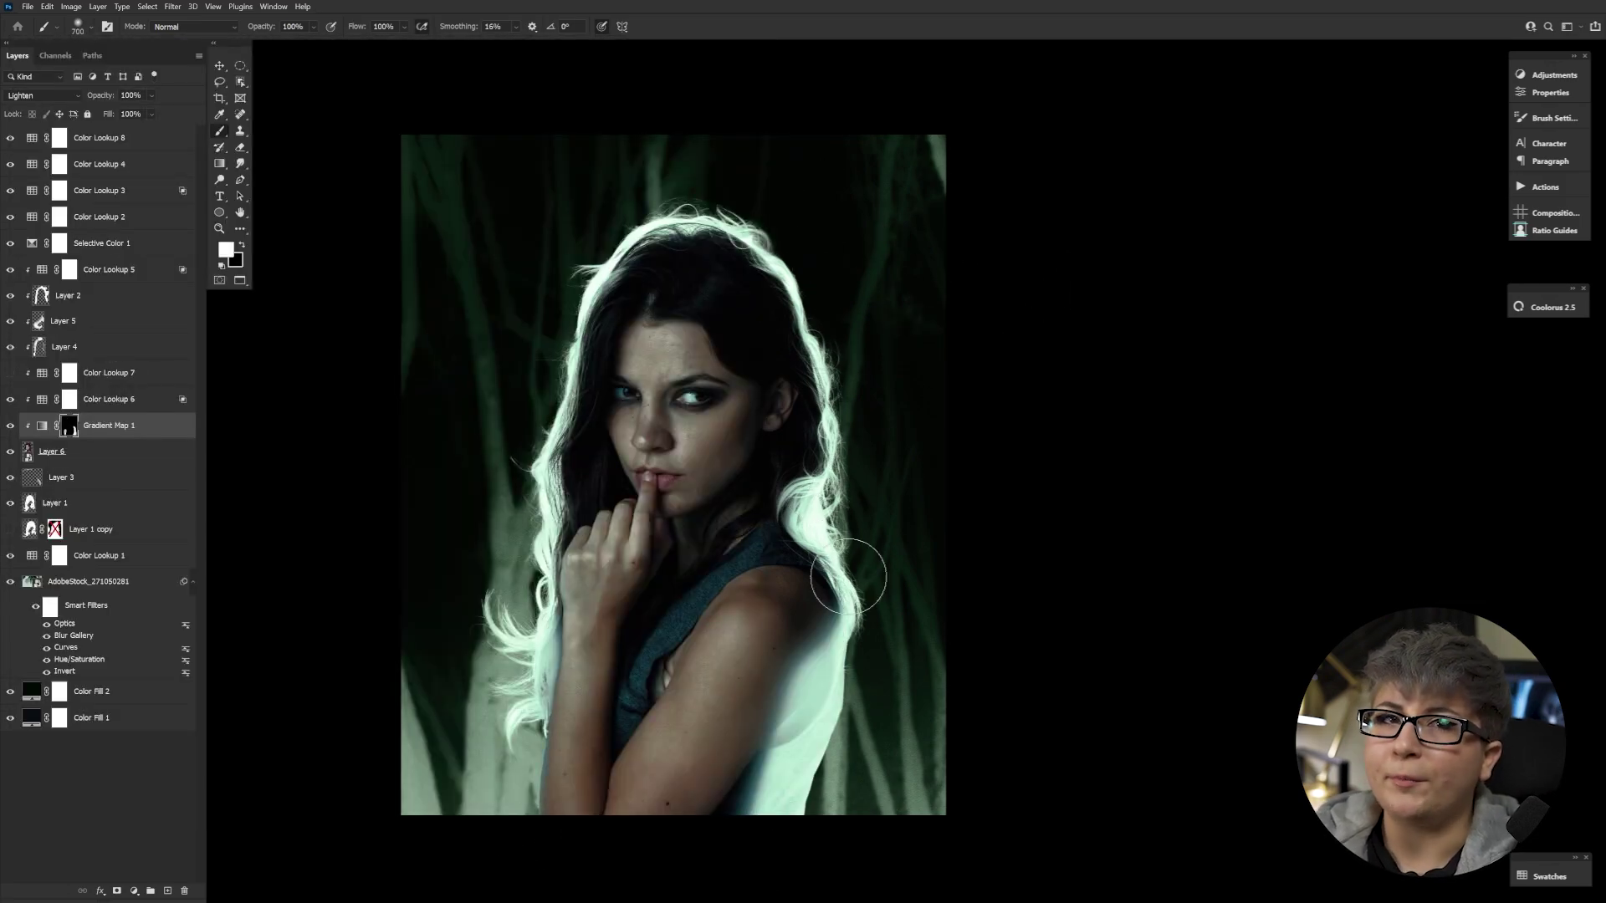
left_click(11, 425)
Step: Fine-tune the tree layer's opacity and tone down the Layer 1 hair glow with Brightness at -93 and a Hue/Saturation adjustment
left_click(92, 582)
left_click_drag(107, 96, 103, 106)
left_click(100, 502)
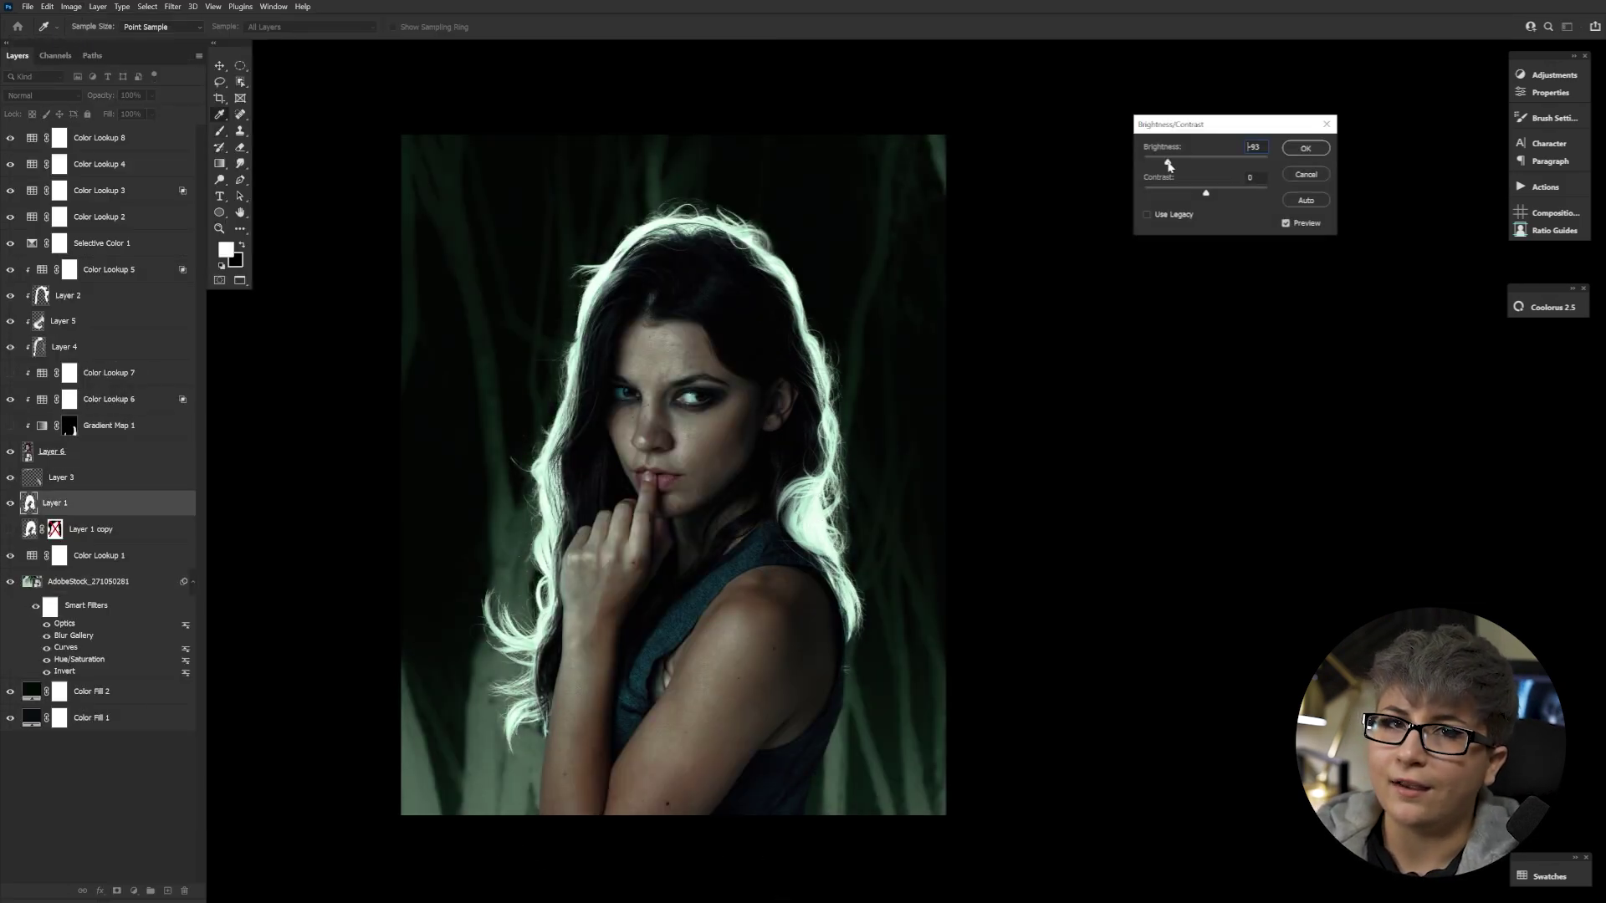
key("ctrl+u")
left_click_drag(1004, 476, 984, 483)
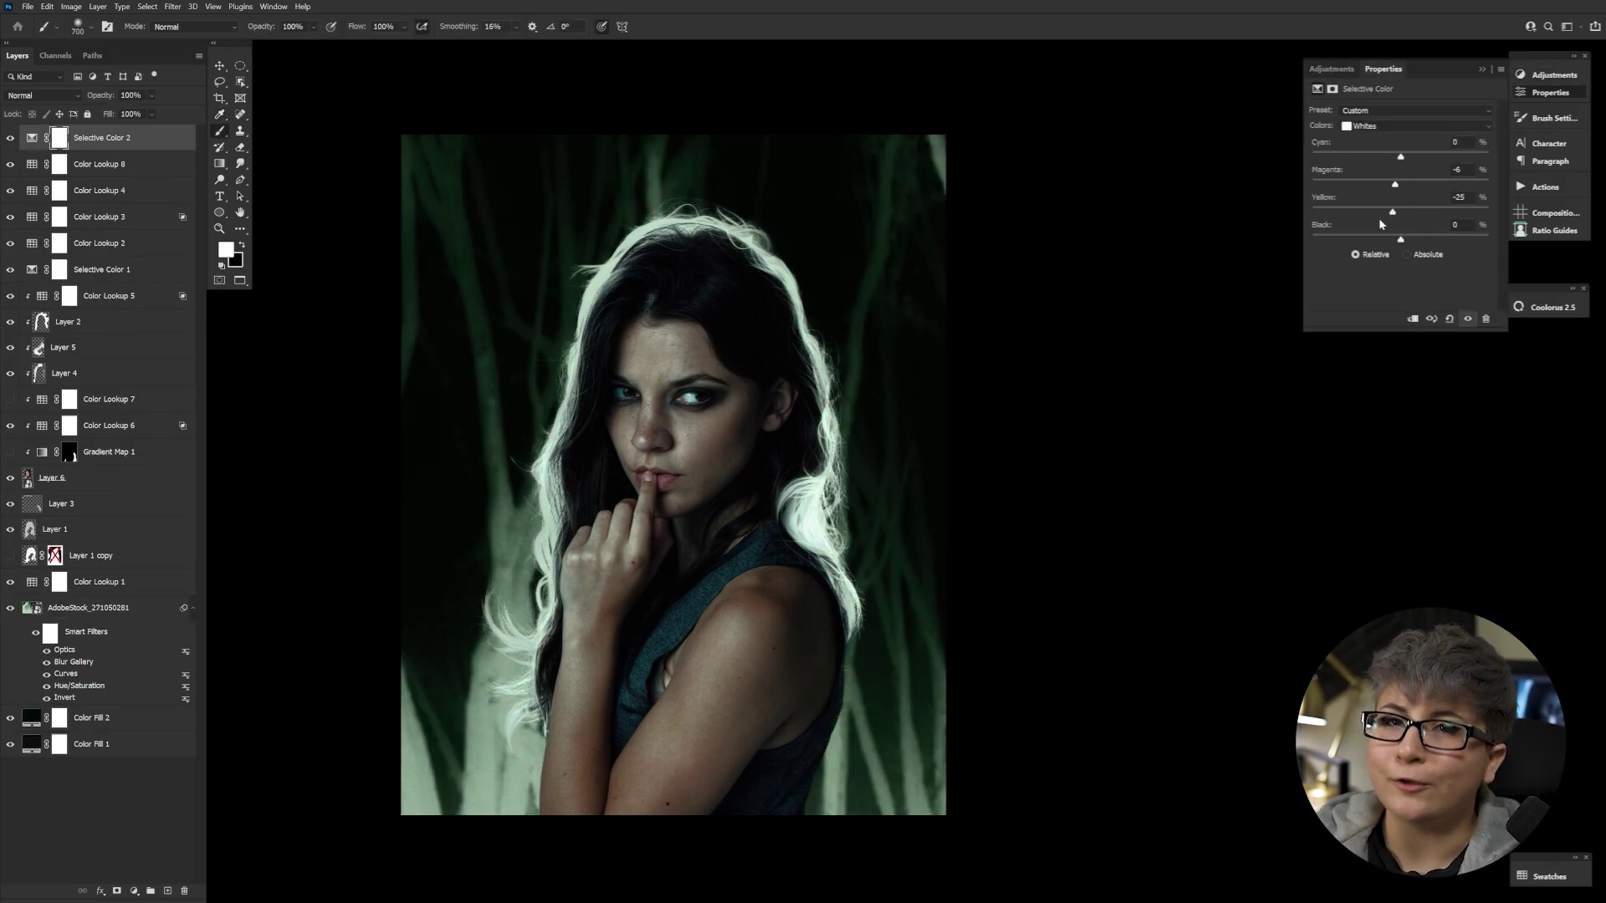
Step: Set Magenta to +2% for the Blacks in the Selective Color 2 adjustment
left_click(1414, 126)
left_click(1380, 201)
left_click_drag(1400, 184, 1404, 186)
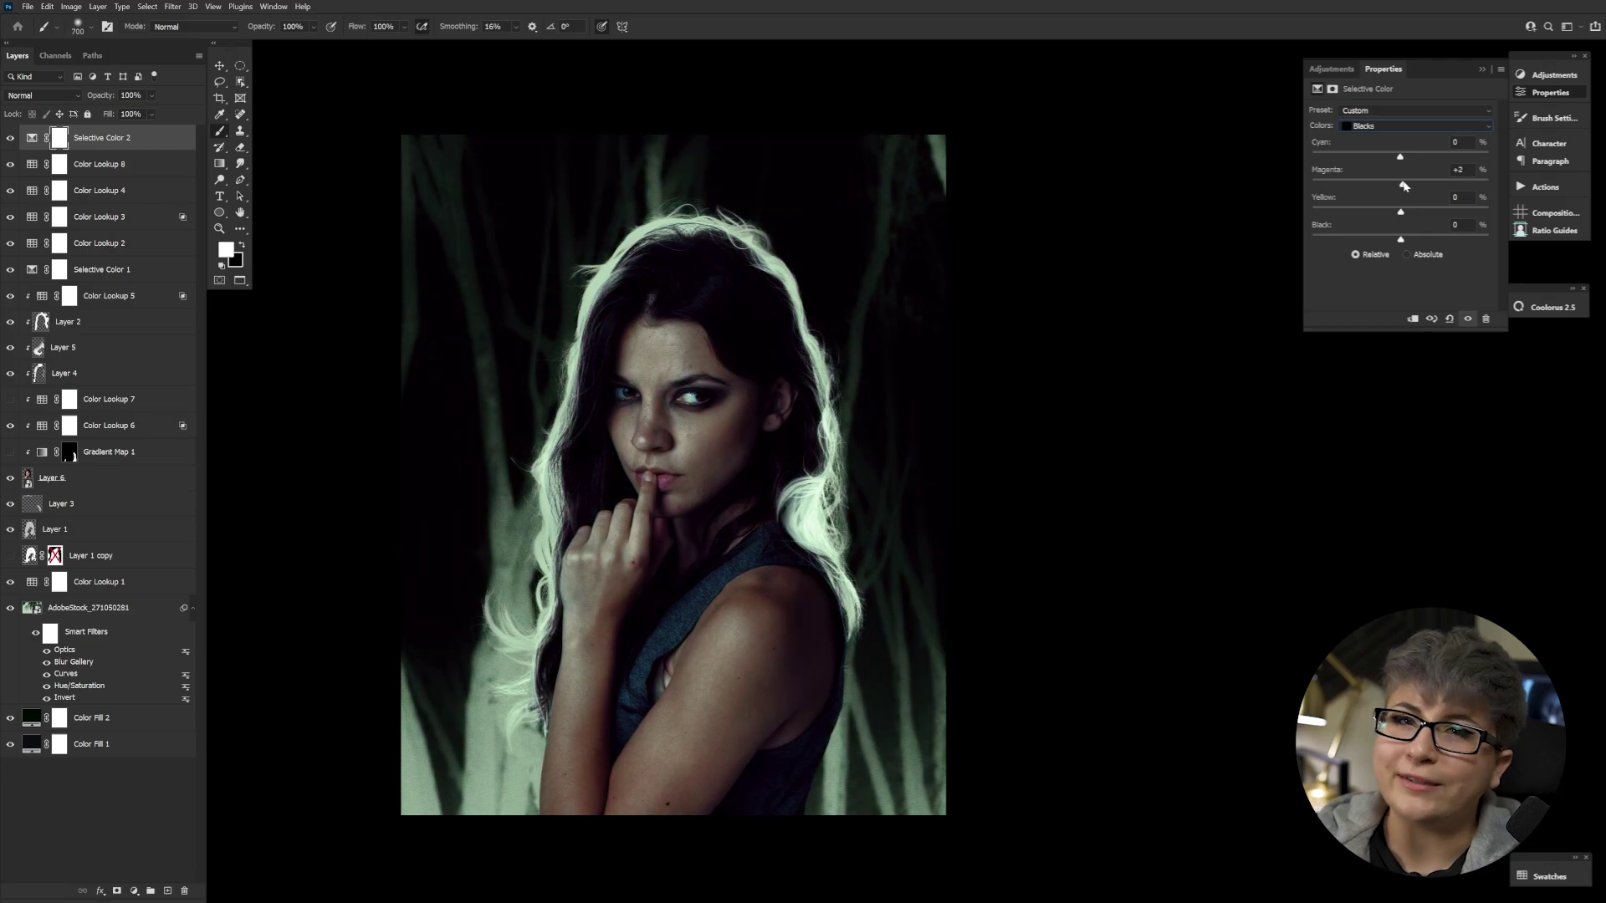
left_click(1413, 126)
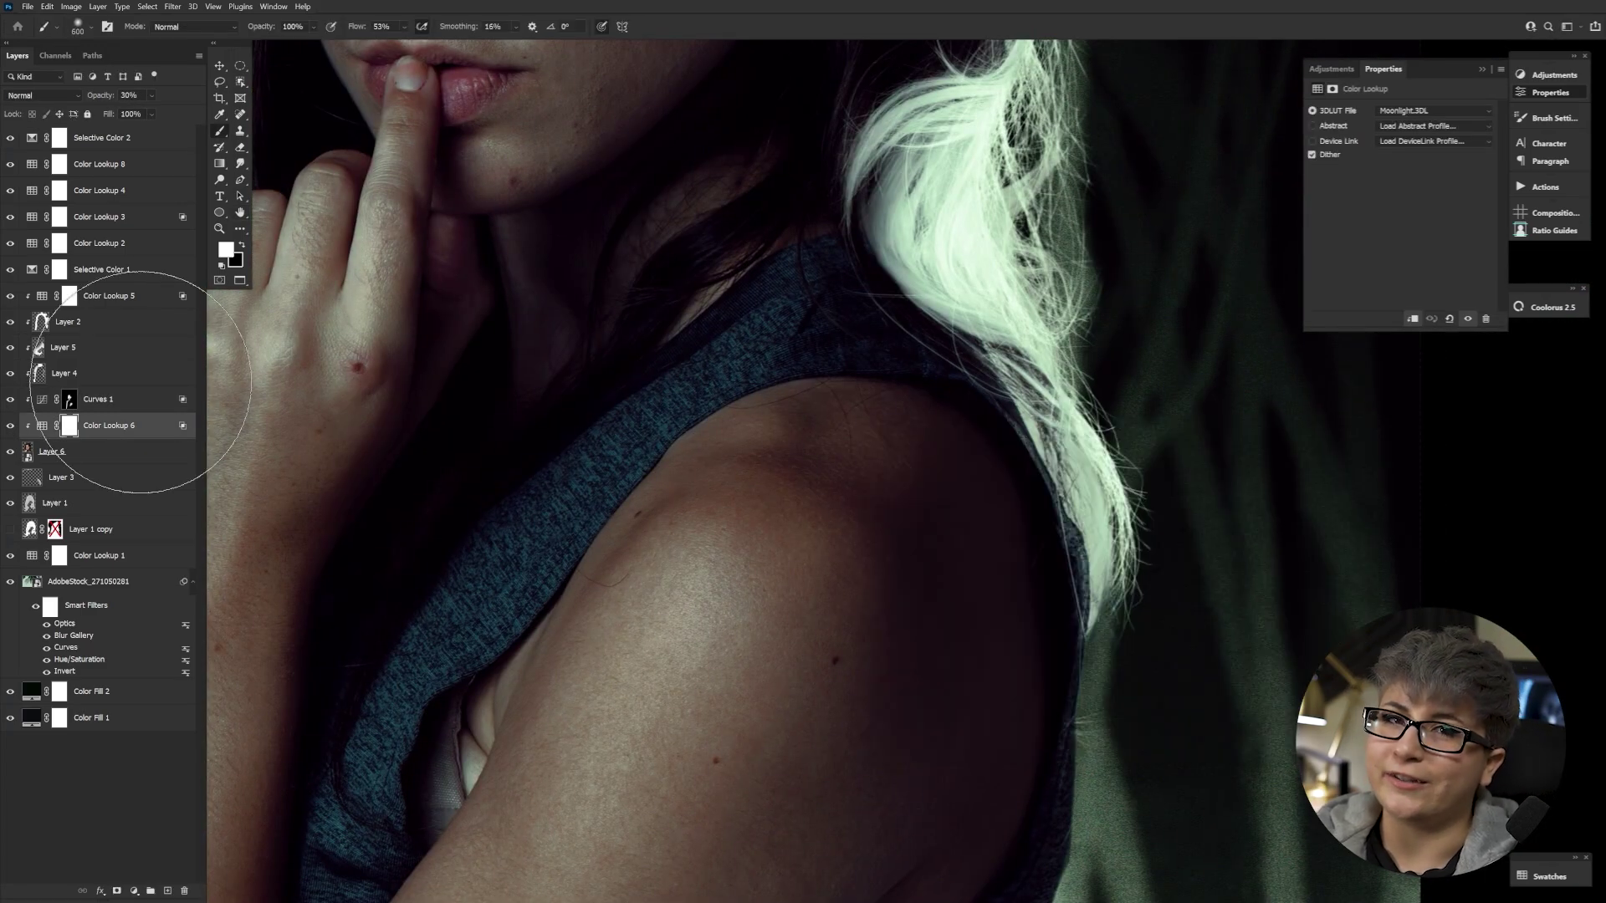
Step: Fine-tune the clipped adjustment opacity on the woman and add a clipped Color Balance with midtones Magenta–Green at +4
left_click_drag(117, 95, 99, 100)
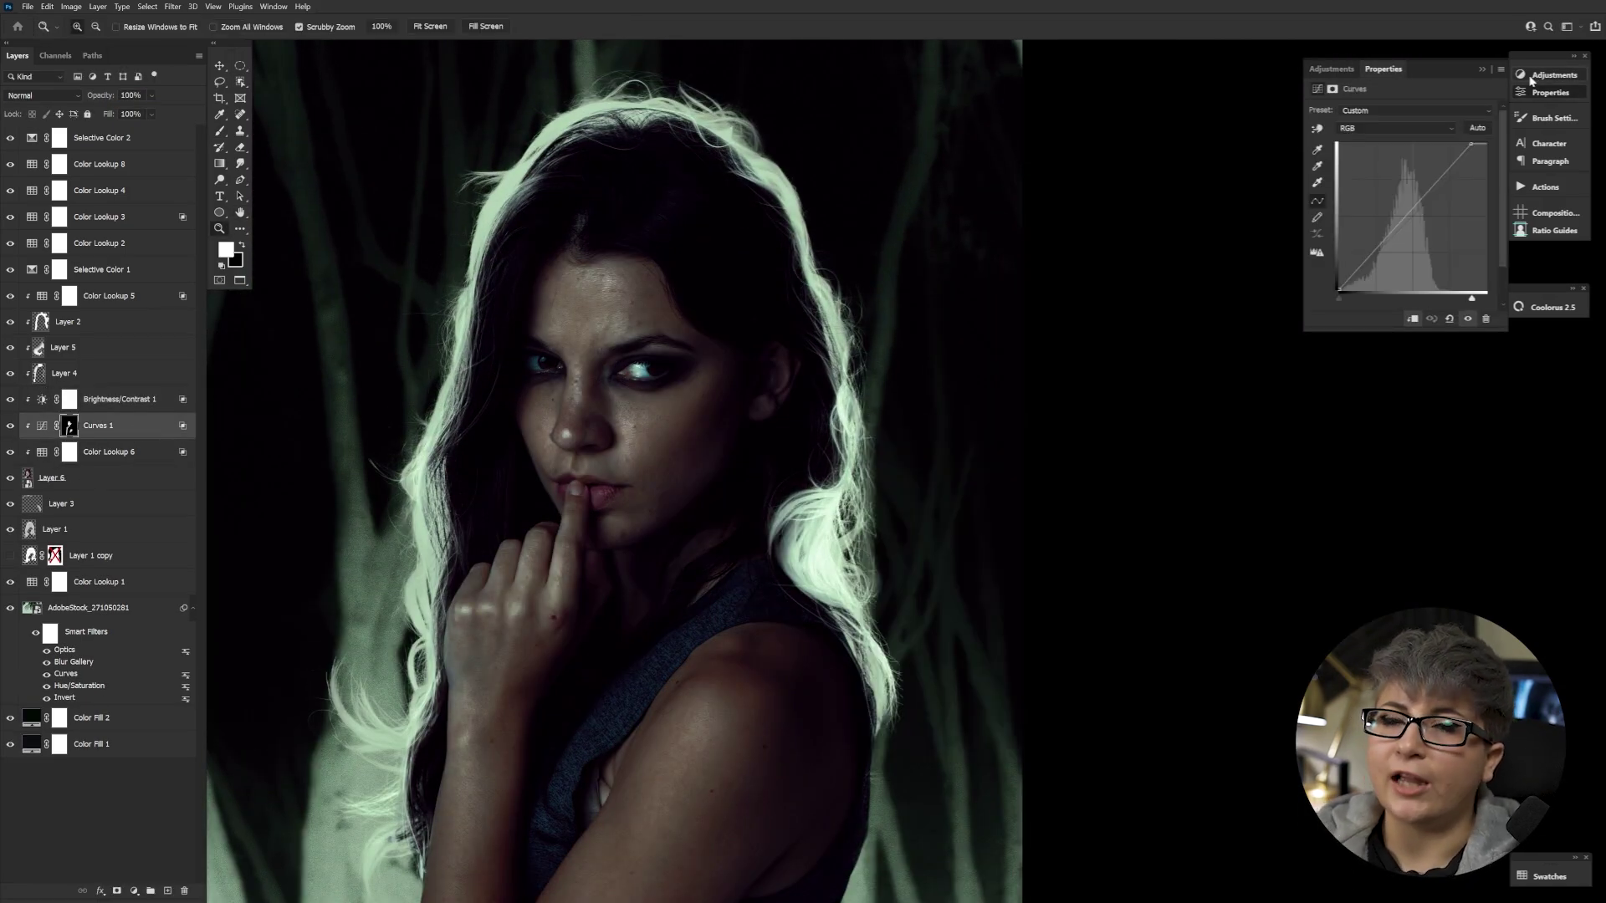
left_click(1531, 80)
left_click(1352, 143)
left_click_drag(1384, 161, 1386, 161)
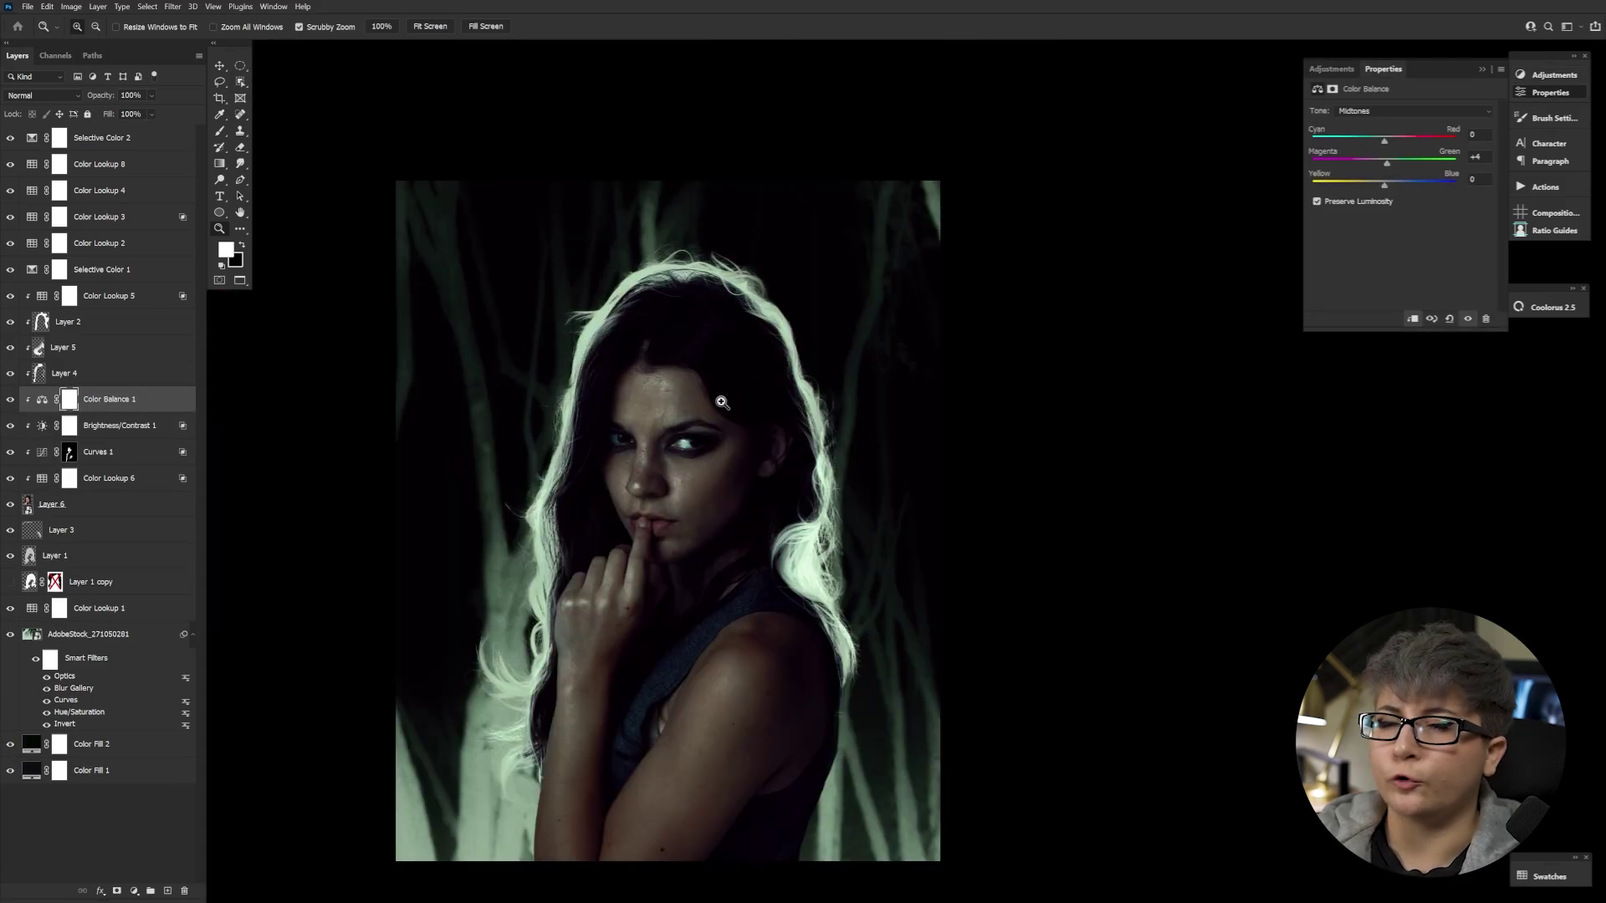
Step: Toggle the visibility of Layer 2, Color Lookup 2 and Selective Color 1 to compare their effect, and undo the toggles
left_click(10, 321)
left_click(10, 321)
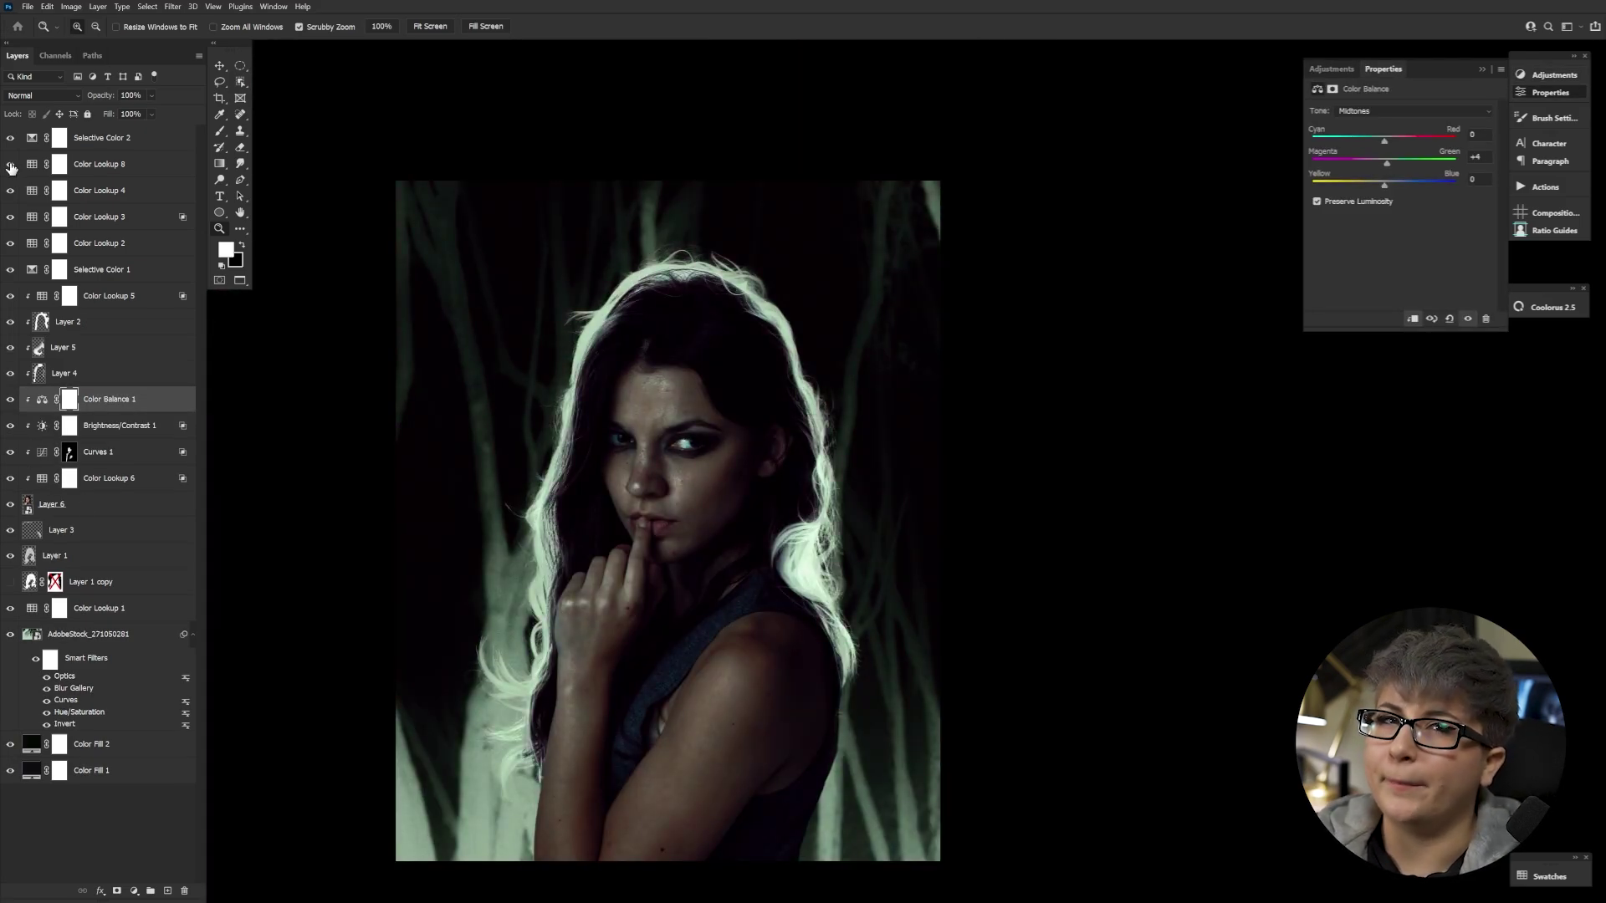
left_click(96, 190)
left_click(8, 242)
left_click(7, 269)
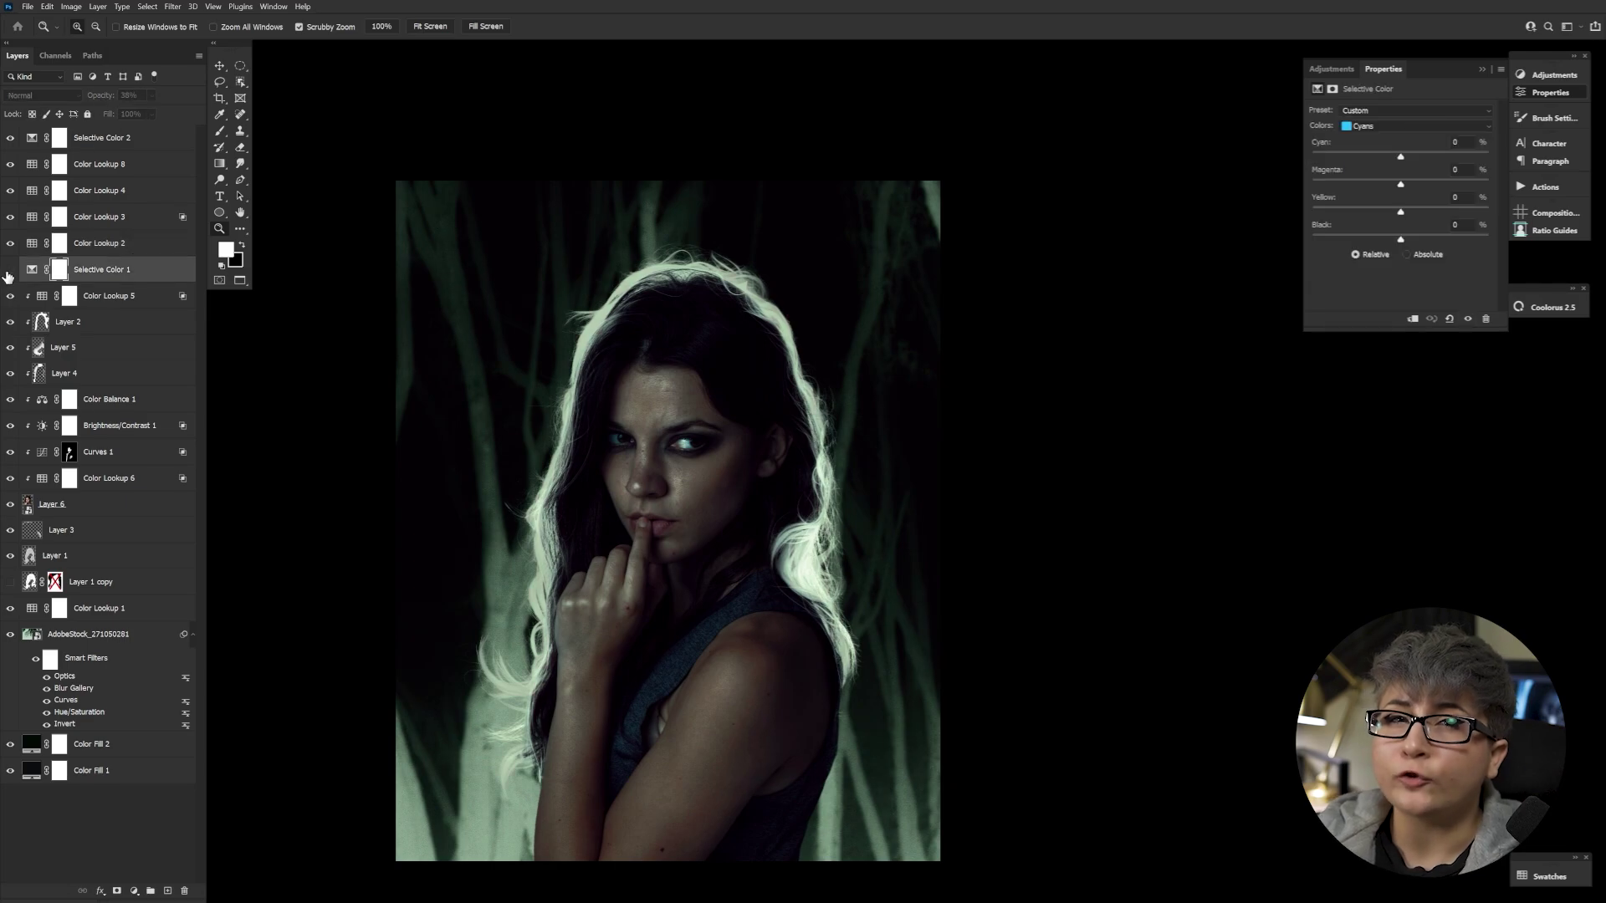
key("ctrl+z")
key("ctrl+z")
key("ctrl+z")
key("ctrl+z")
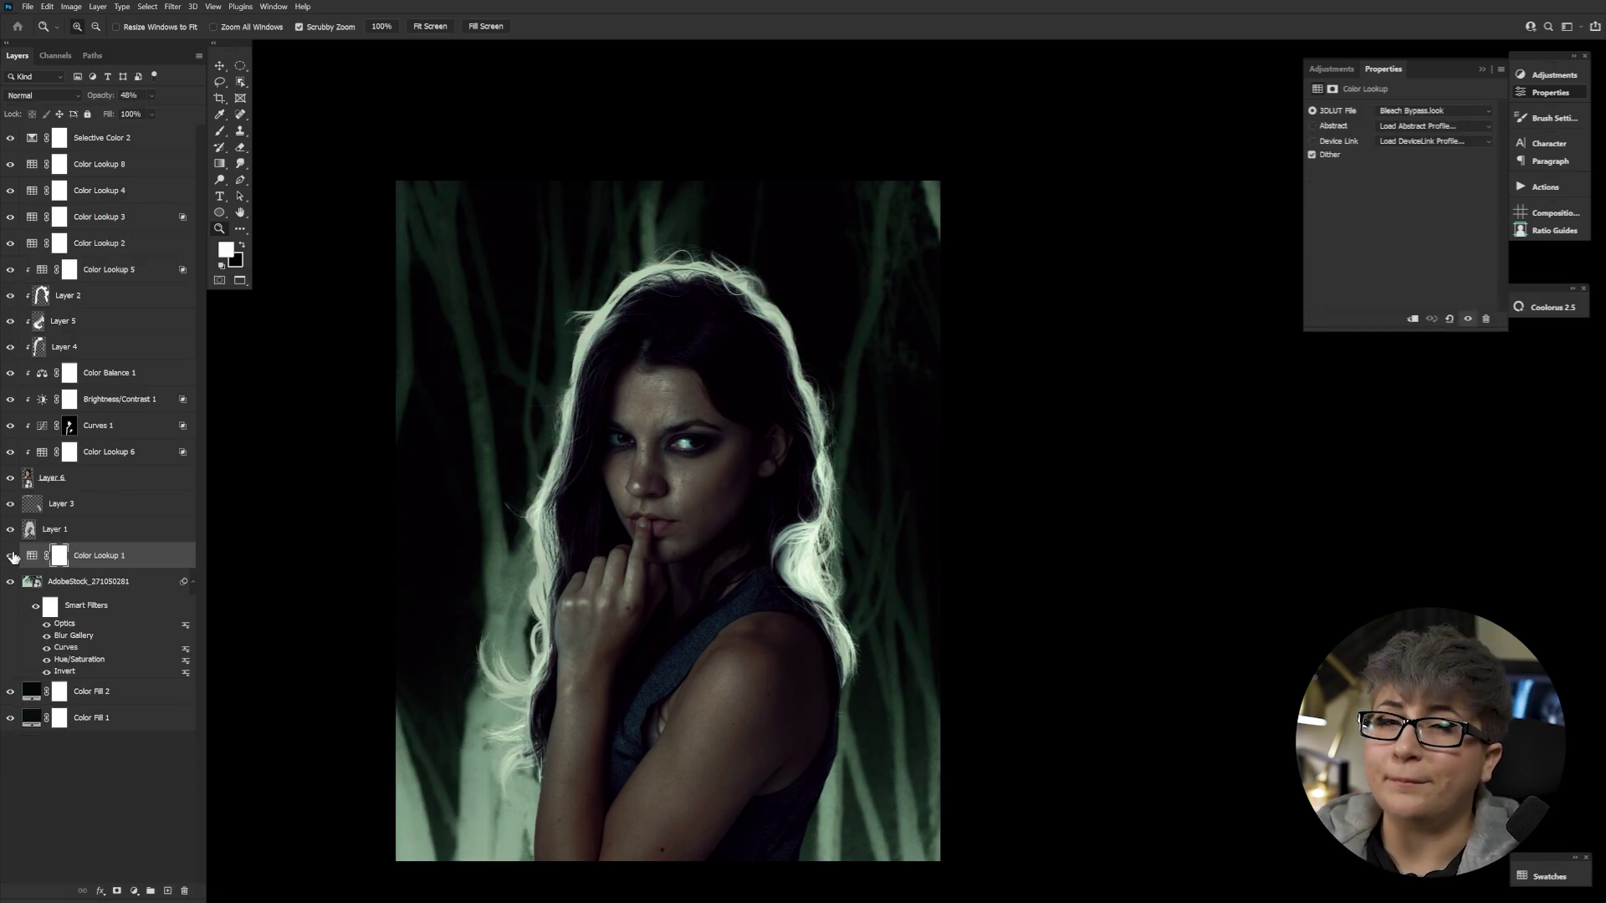
Step: Apply a Brightness/Contrast smart filter with Brightness at 8 to the woman's layer
left_click(101, 481)
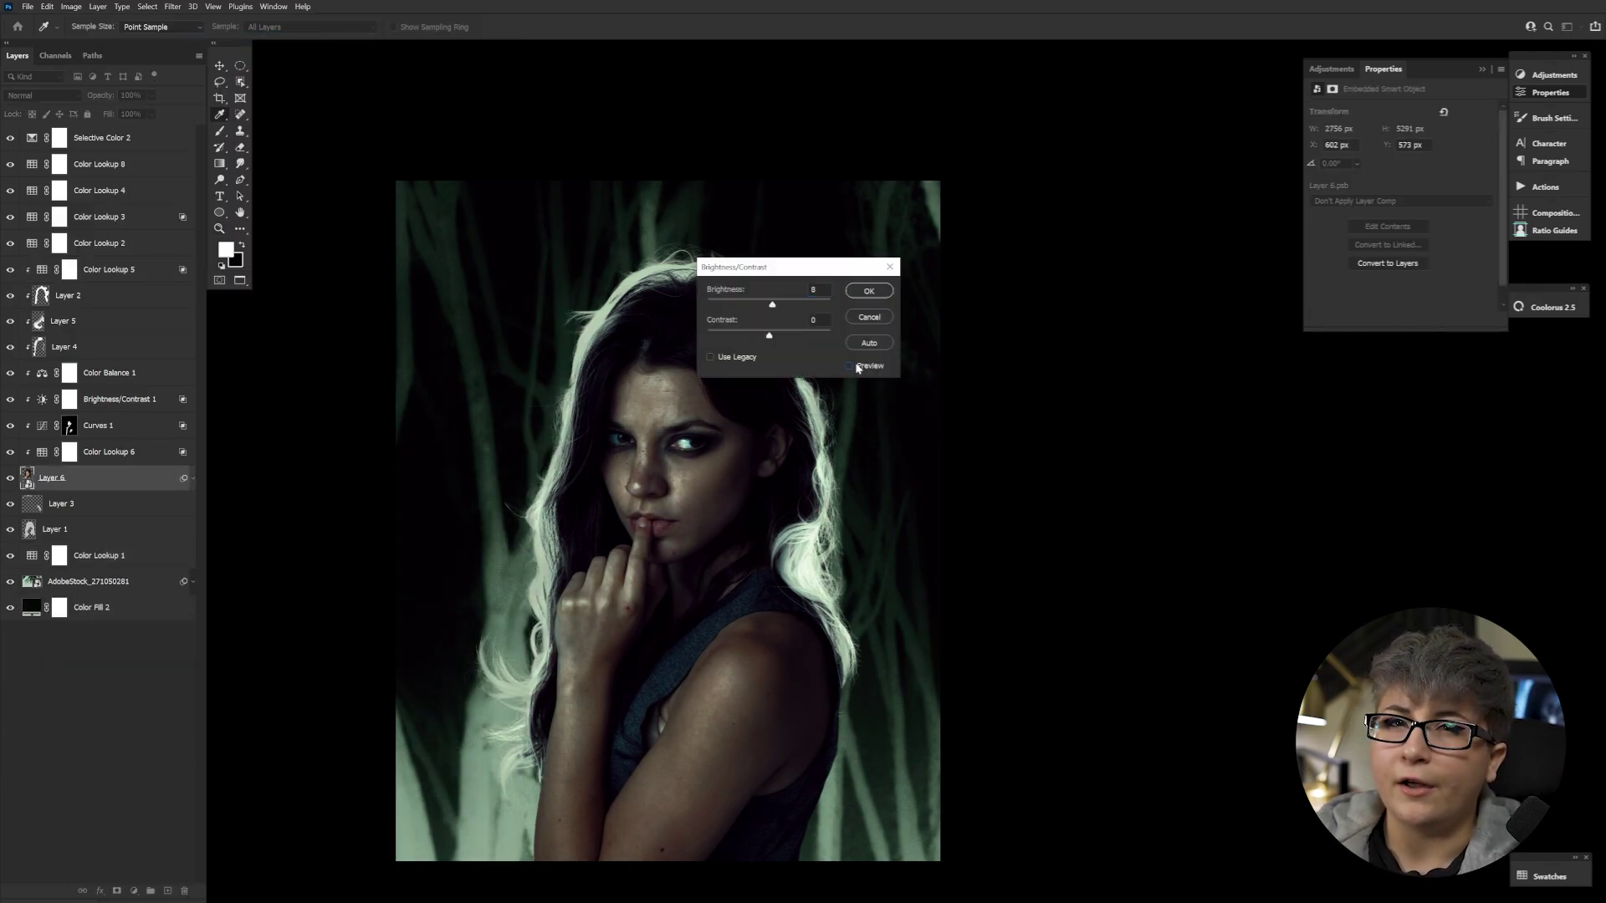
key("Return")
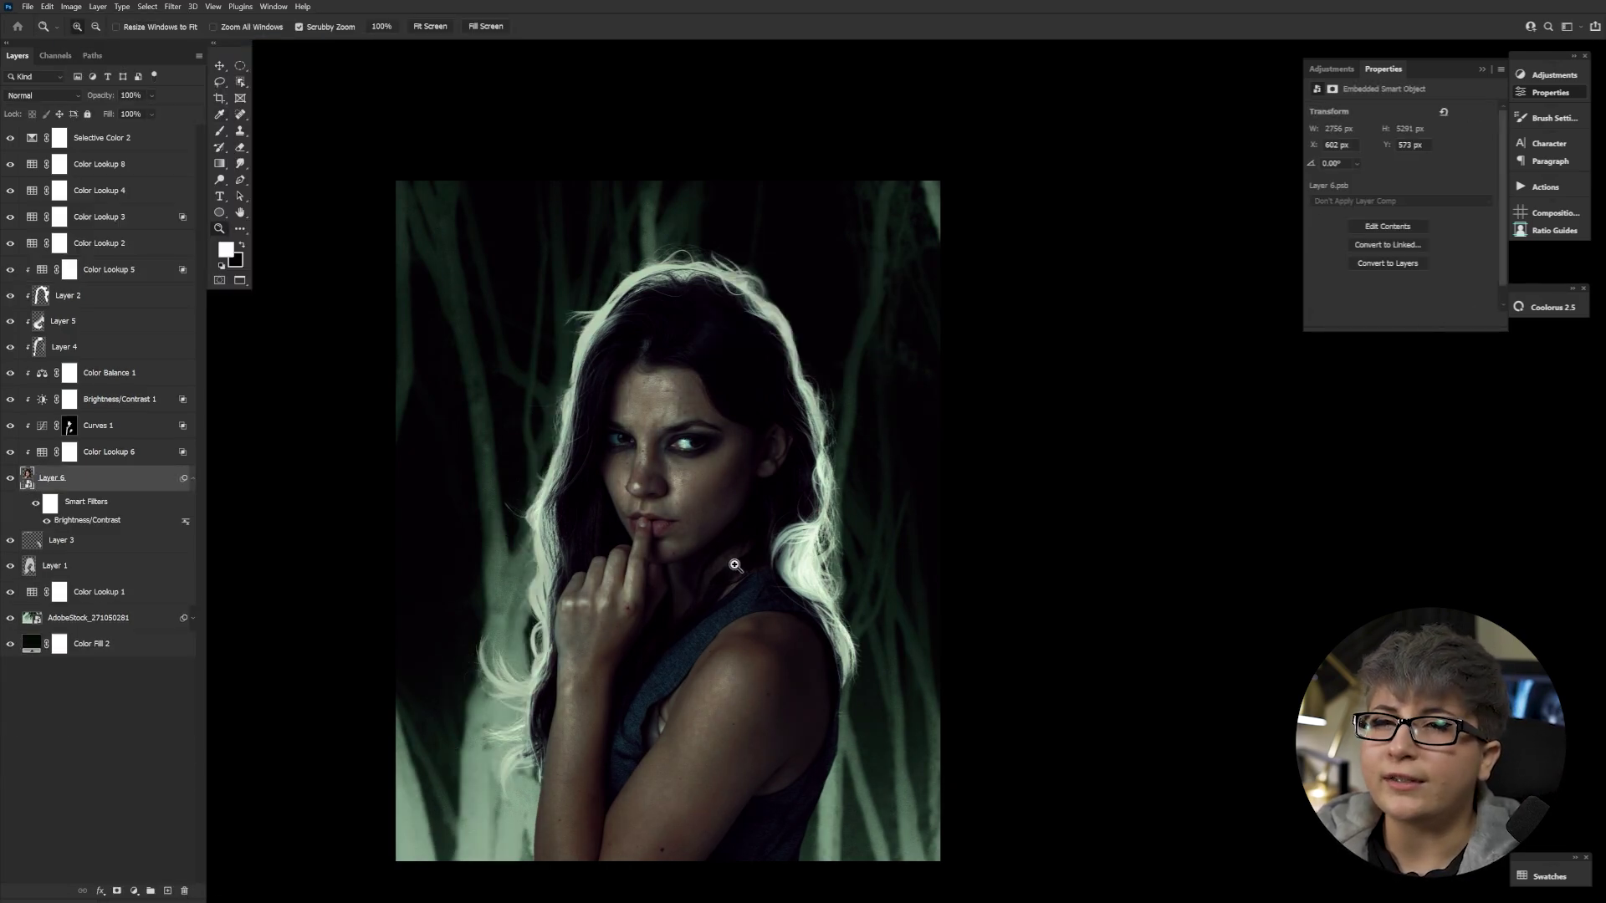
Step: Draw a lasso selection with a 4.1 px feather around the woman's brighter eye and upper cheek
key("ctrl+plus")
key("ctrl+plus")
key("ctrl+plus")
left_click_drag(703, 536, 749, 384)
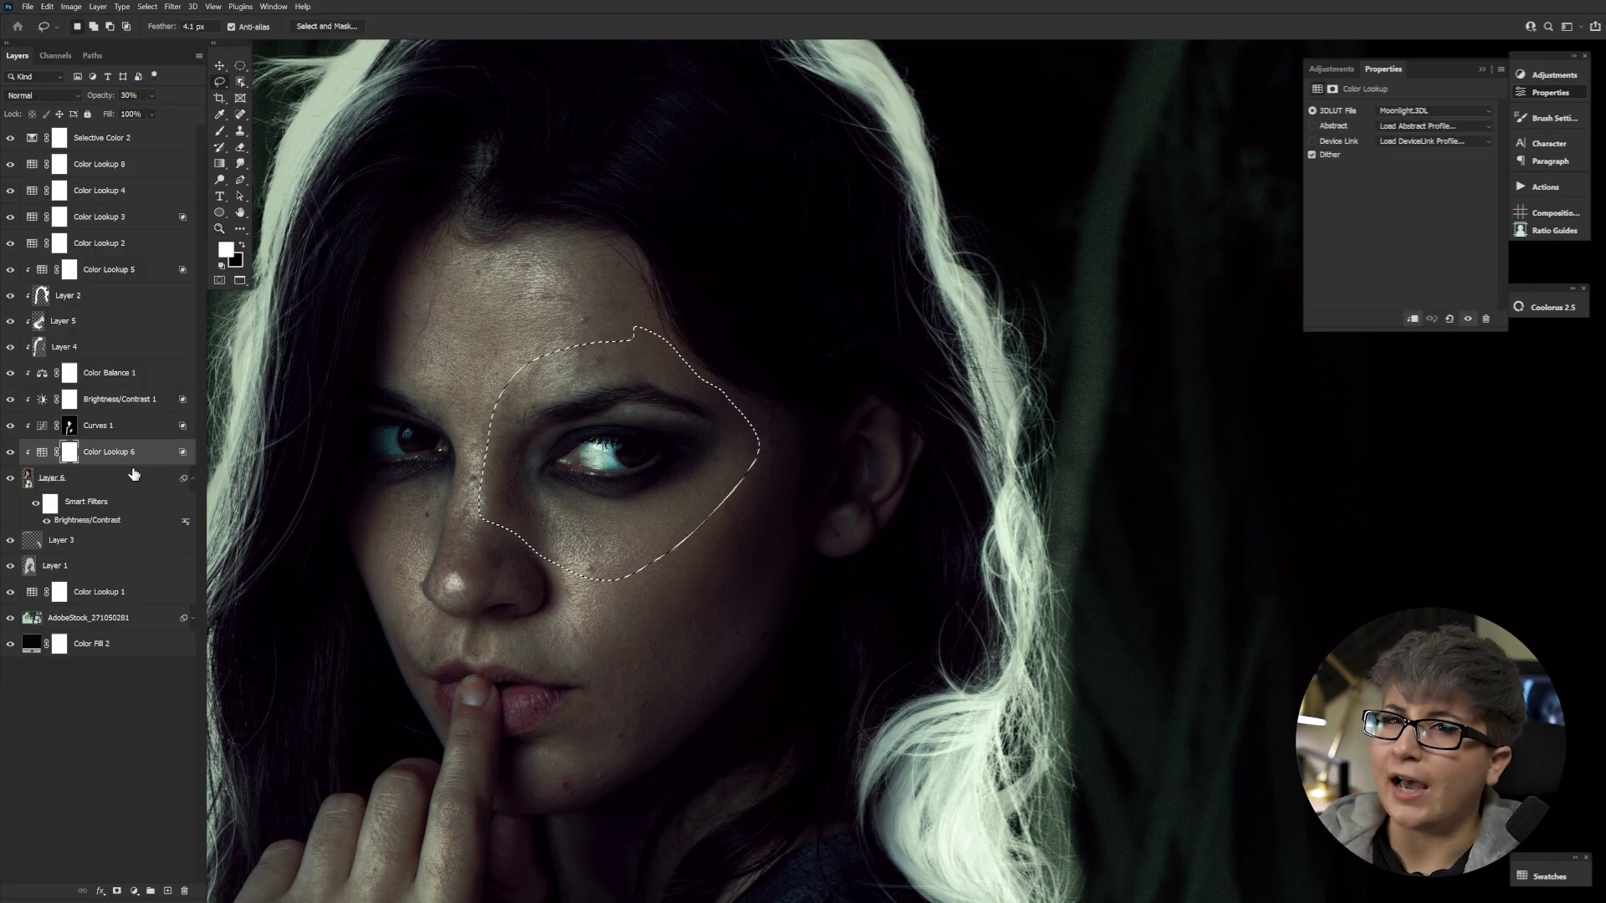
Step: Copy the selected eye area to a new clipped layer, rotate it counter-clockwise, and give the layer a mask
key("ctrl+j")
key("ctrl+t")
left_click_drag(763, 322, 715, 266)
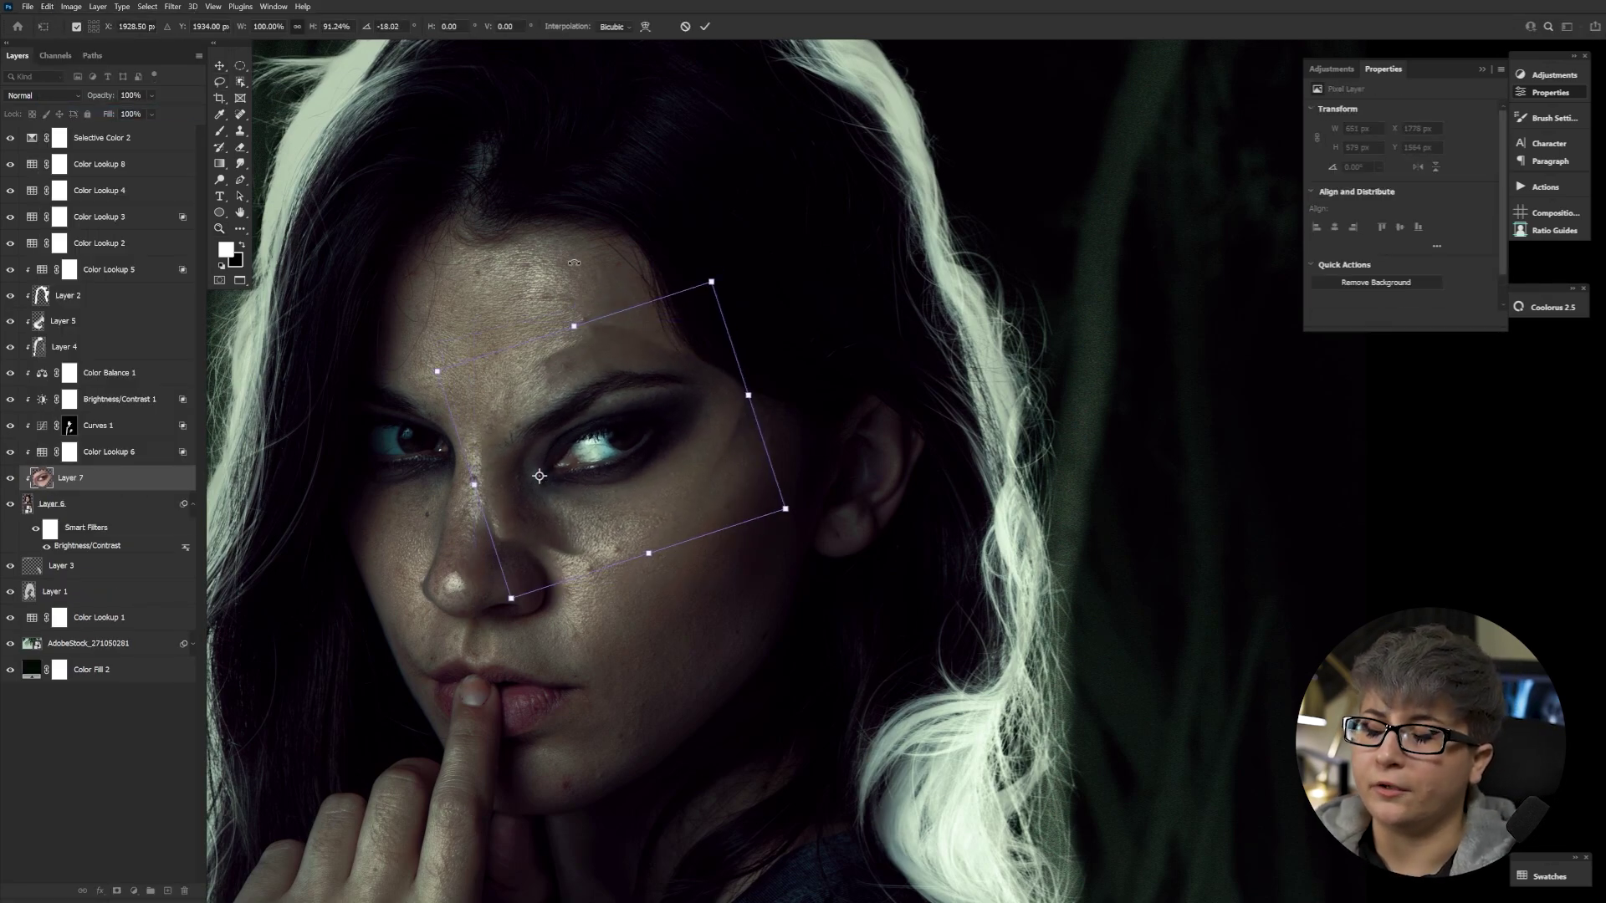
key("Return")
left_click(117, 890)
key("b")
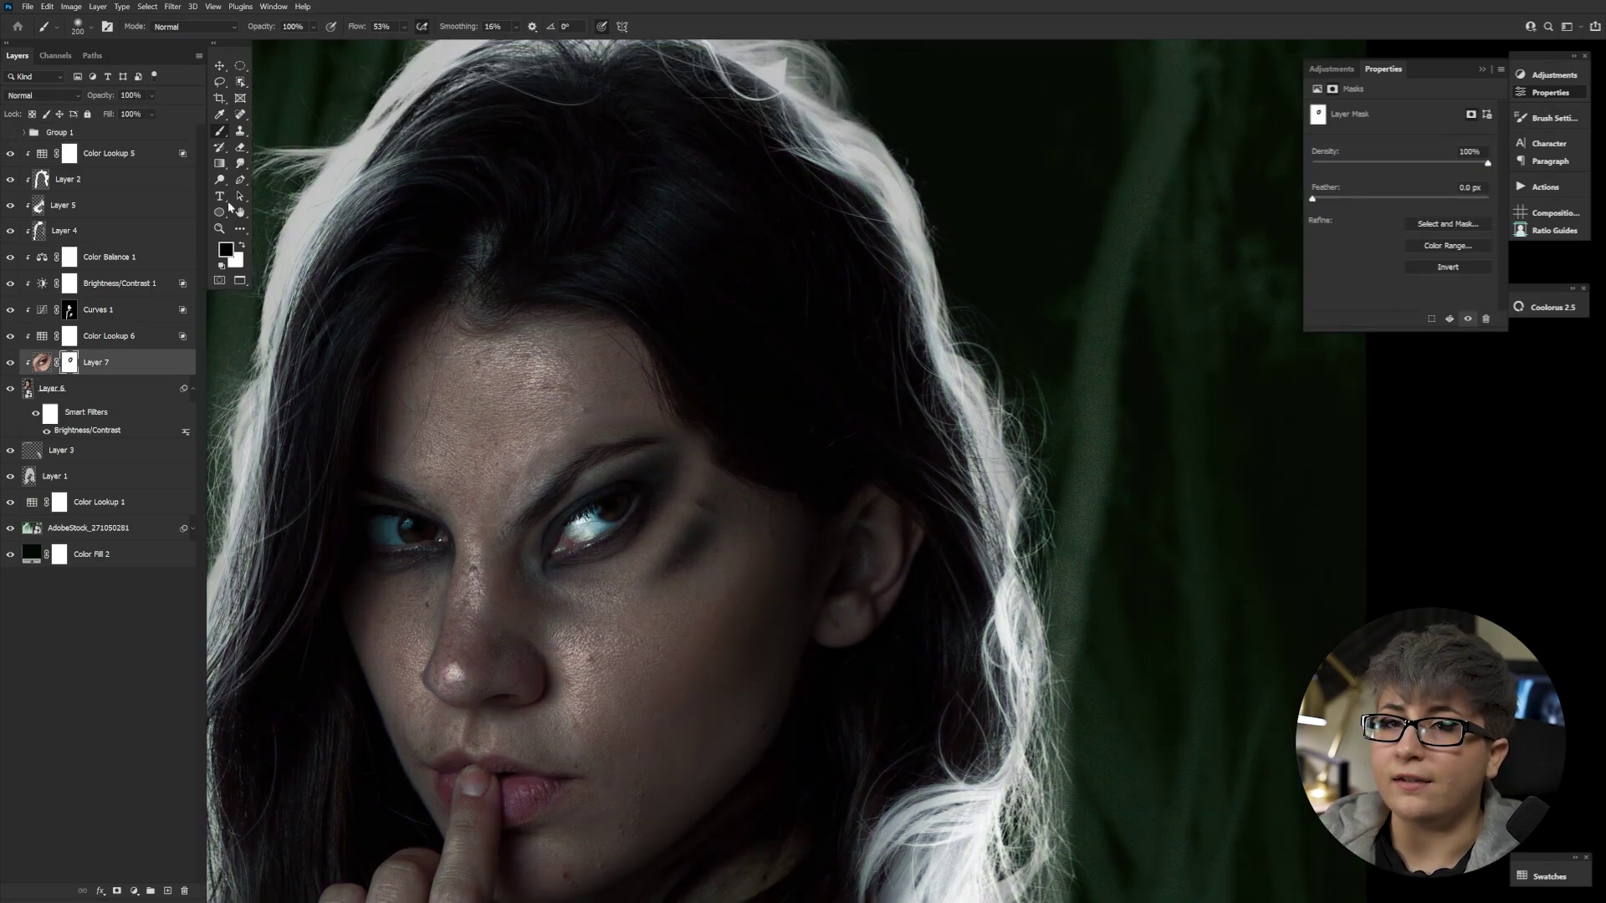
Step: Move the copied eye over the original eye and ungroup the color-grading adjustment layers
key("v")
left_click_drag(596, 535, 601, 485)
key("ctrl+t")
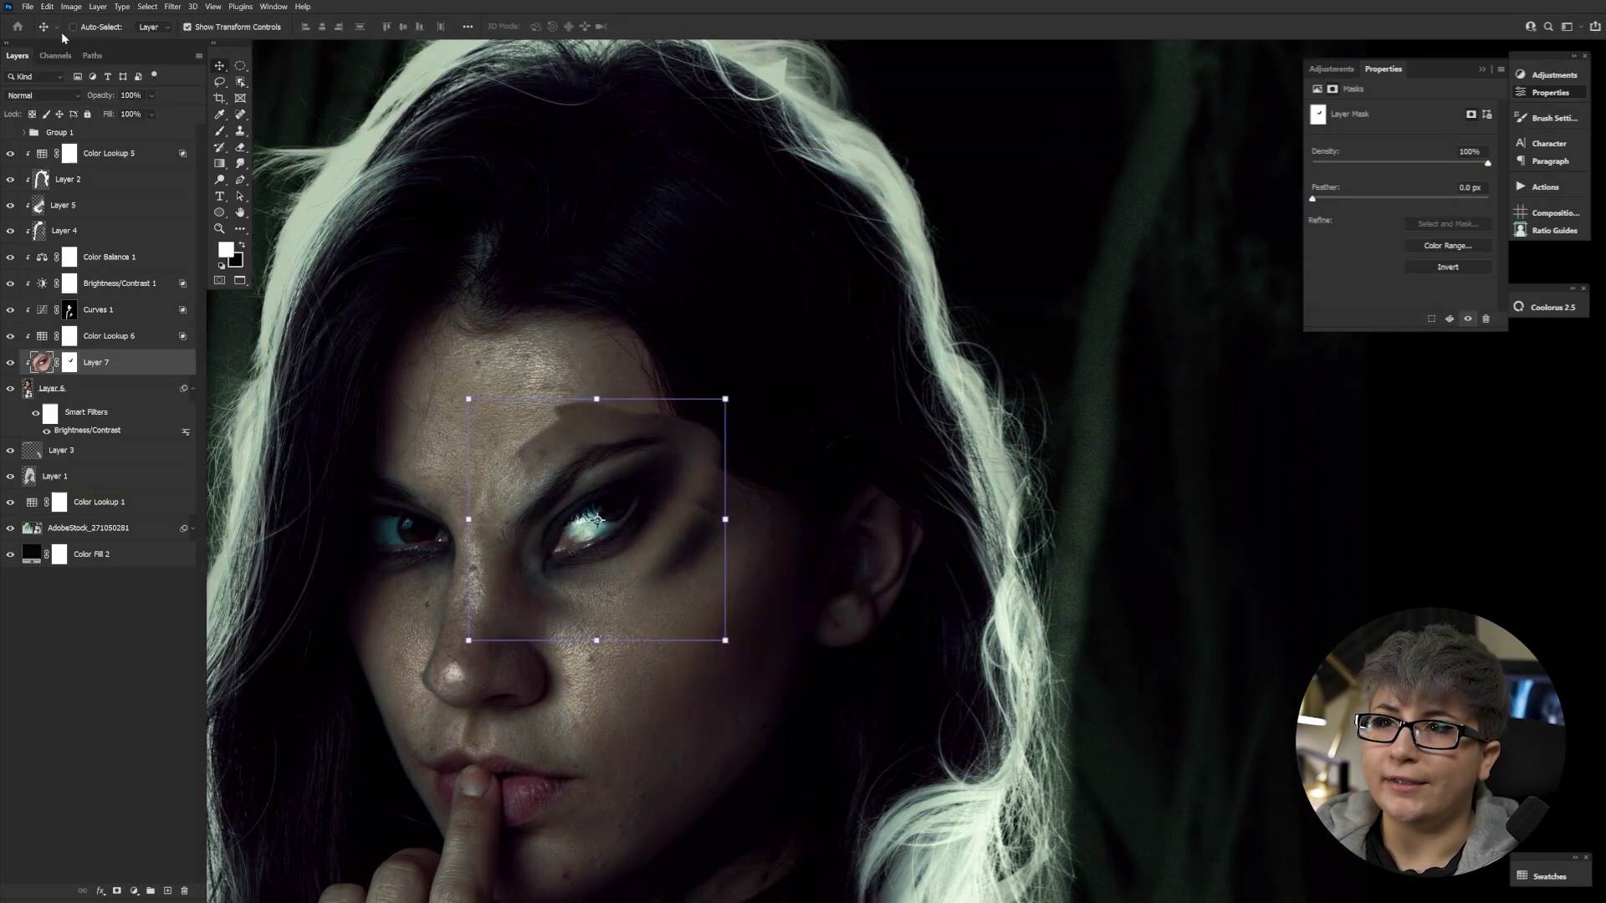
key("ctrl+shift+g")
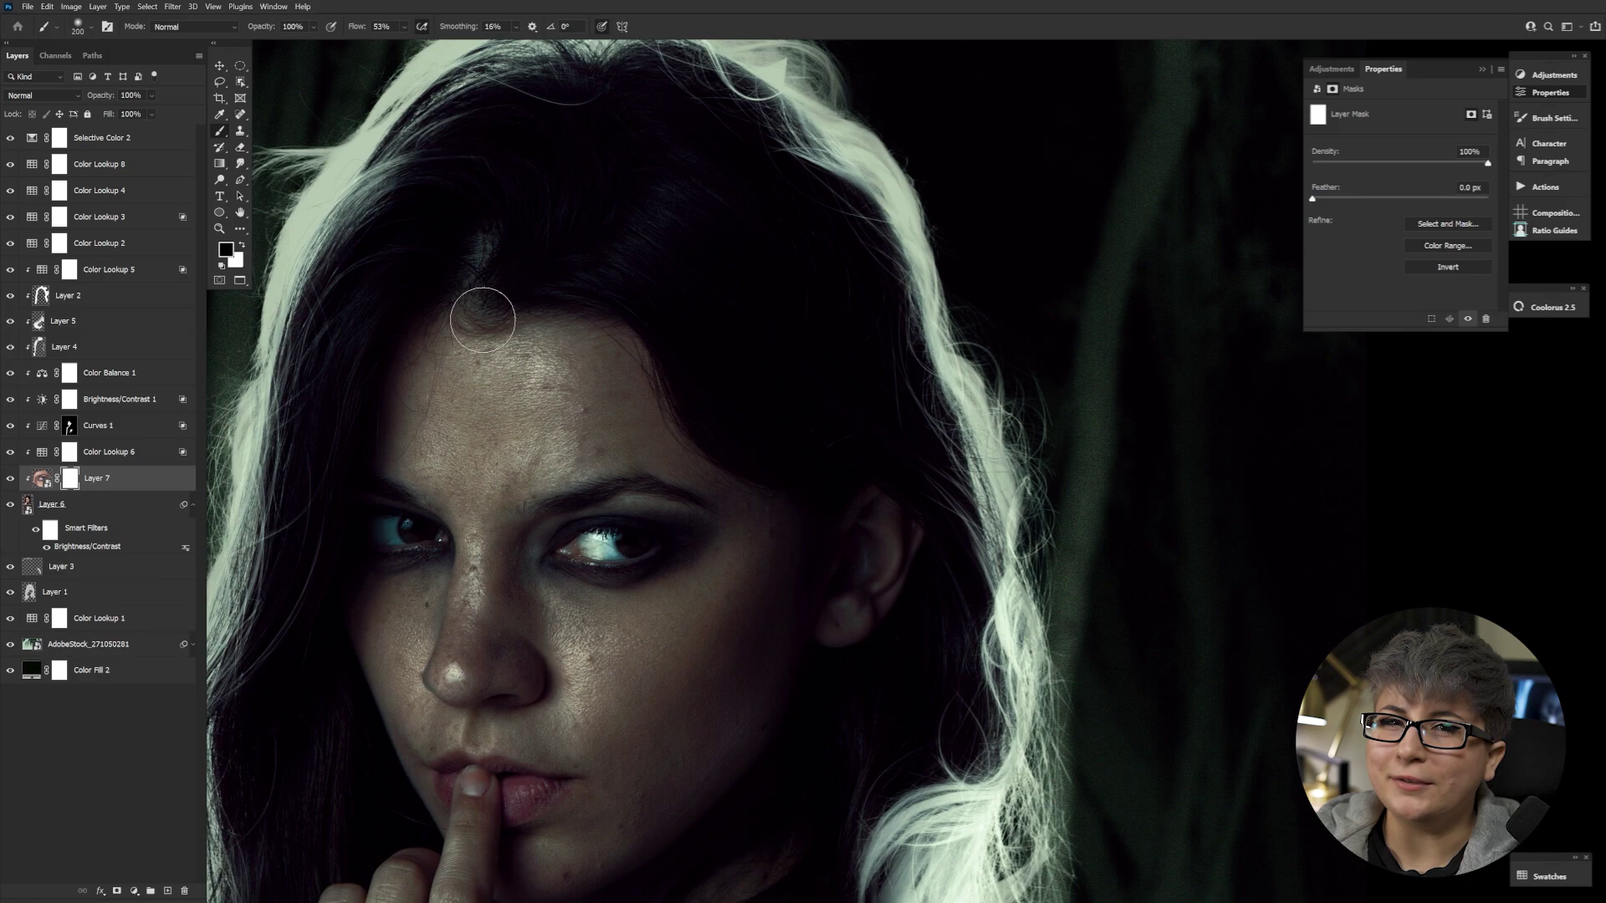
Step: Rotate the copied eye onto the forehead above the original eye and paint its mask to blend the edges
key("ctrl+t")
mouse_move(762, 413)
left_mouse_down()
mouse_move(706, 334)
mouse_move(681, 369)
mouse_move(738, 438)
left_mouse_up()
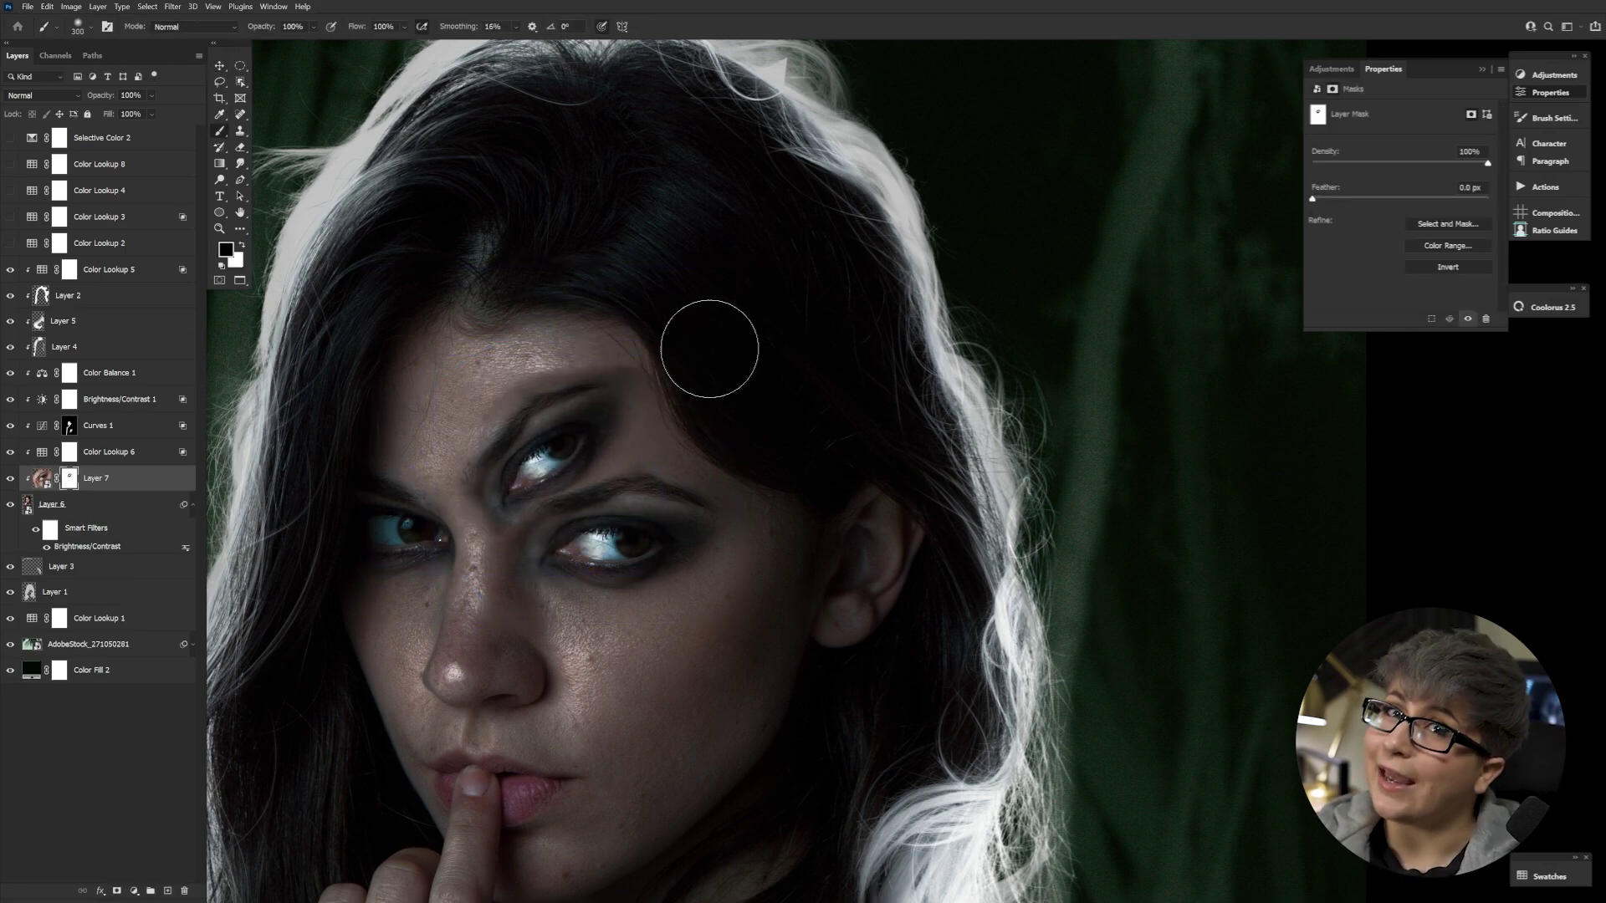
key("r")
left_click_drag(542, 519, 553, 551)
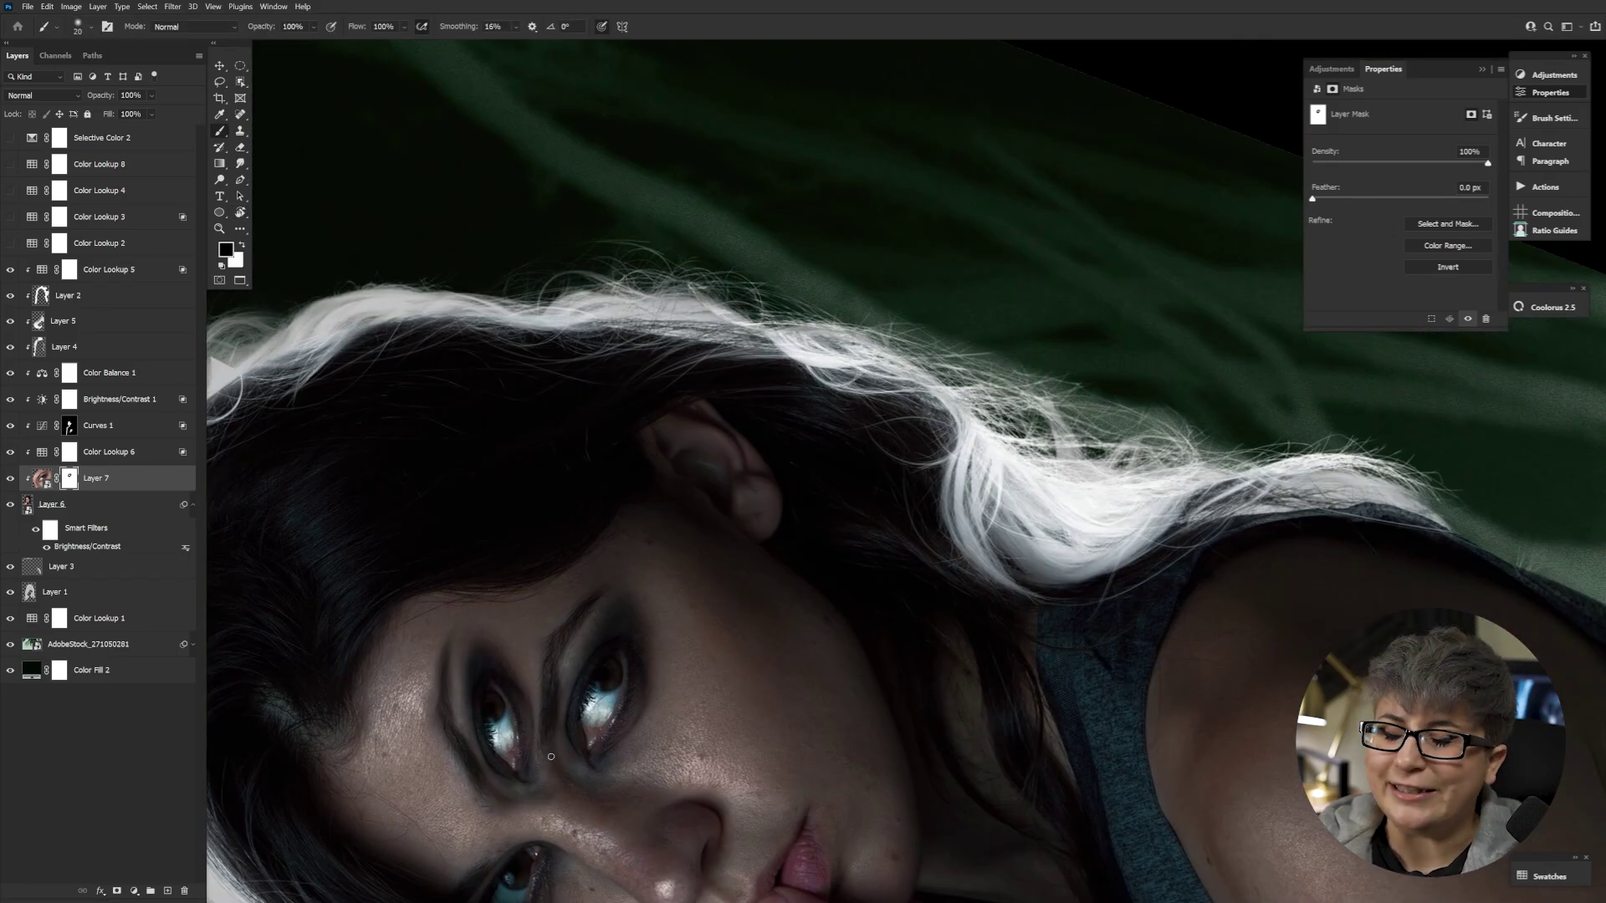
Step: Convert the masked forehead eye to a smart object and warp it to follow the brow
right_click(168, 477)
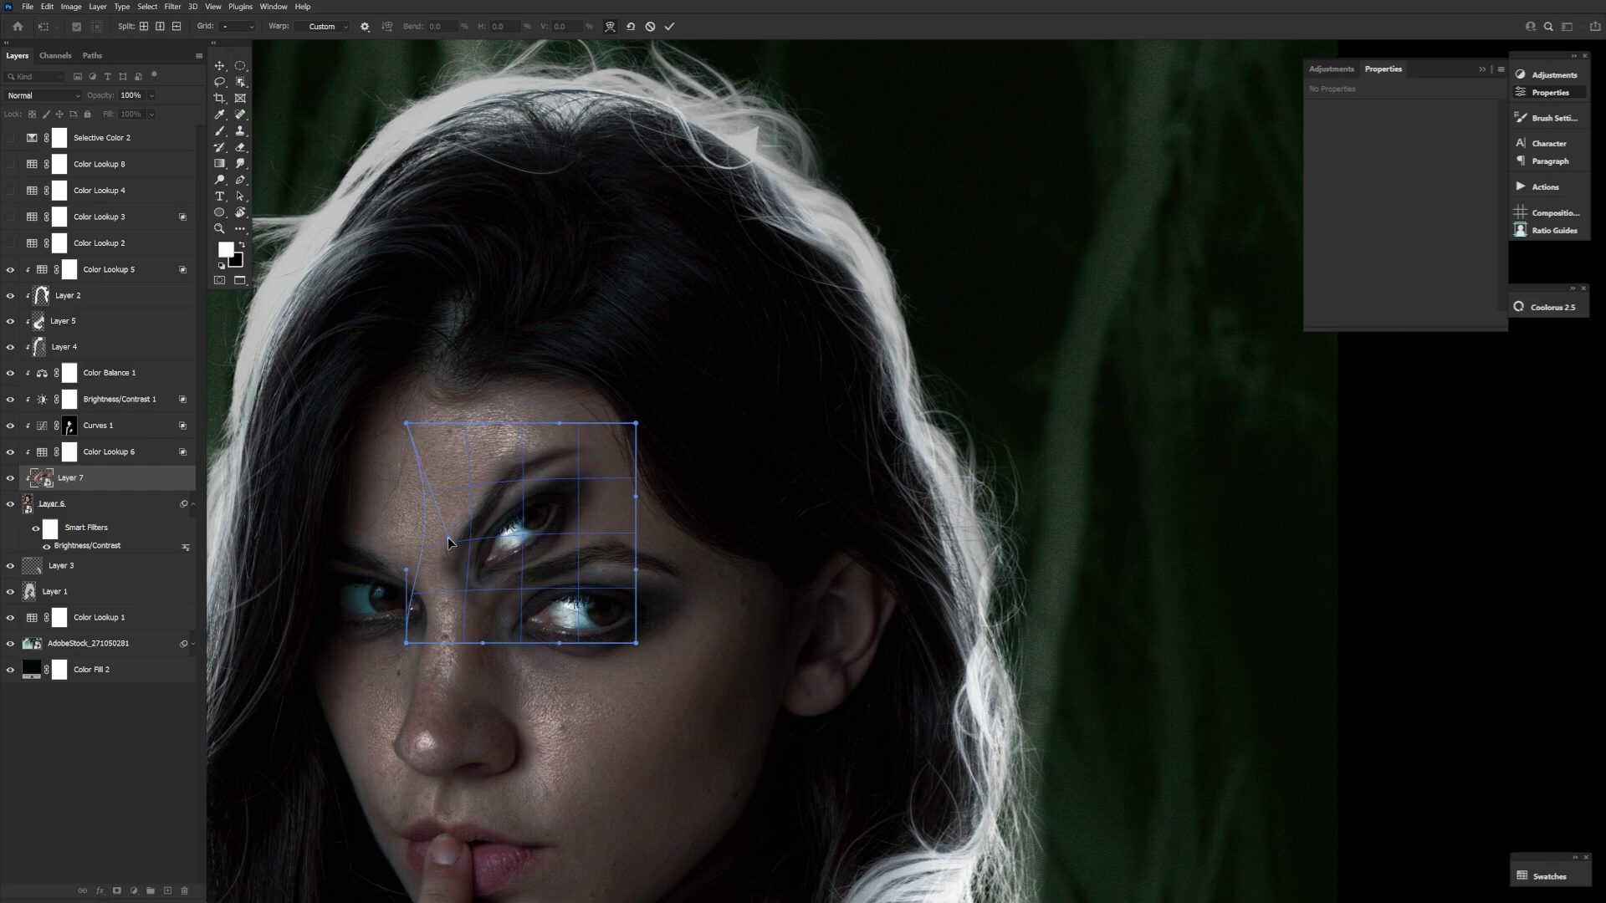
right_click(629, 460)
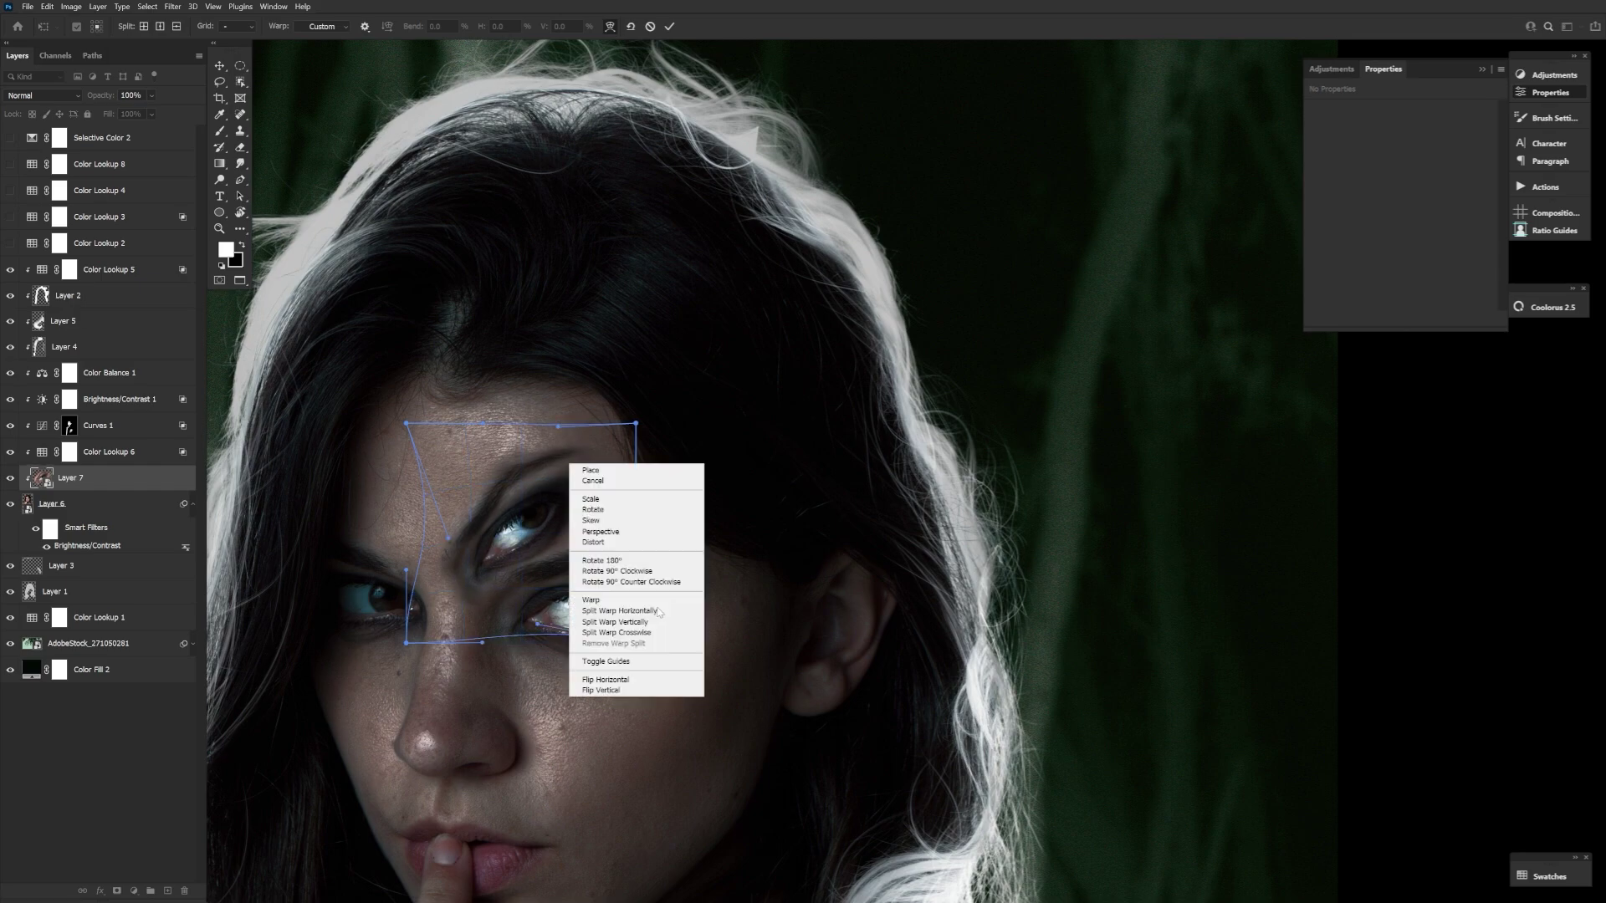
left_click(660, 468)
key("Return")
scroll(399, 250, "down", 2)
left_click_drag(499, 346, 523, 358)
key("Return")
Step: Add a new layer mask to the warped forehead eye and set up the brush for masking
left_click(117, 891)
key("b")
key("x")
key("x")
Step: Try a smaller duplicate of the forehead eye rotated to -41.52° beside it on the forehead
key("ctrl+j")
key("ctrl+t")
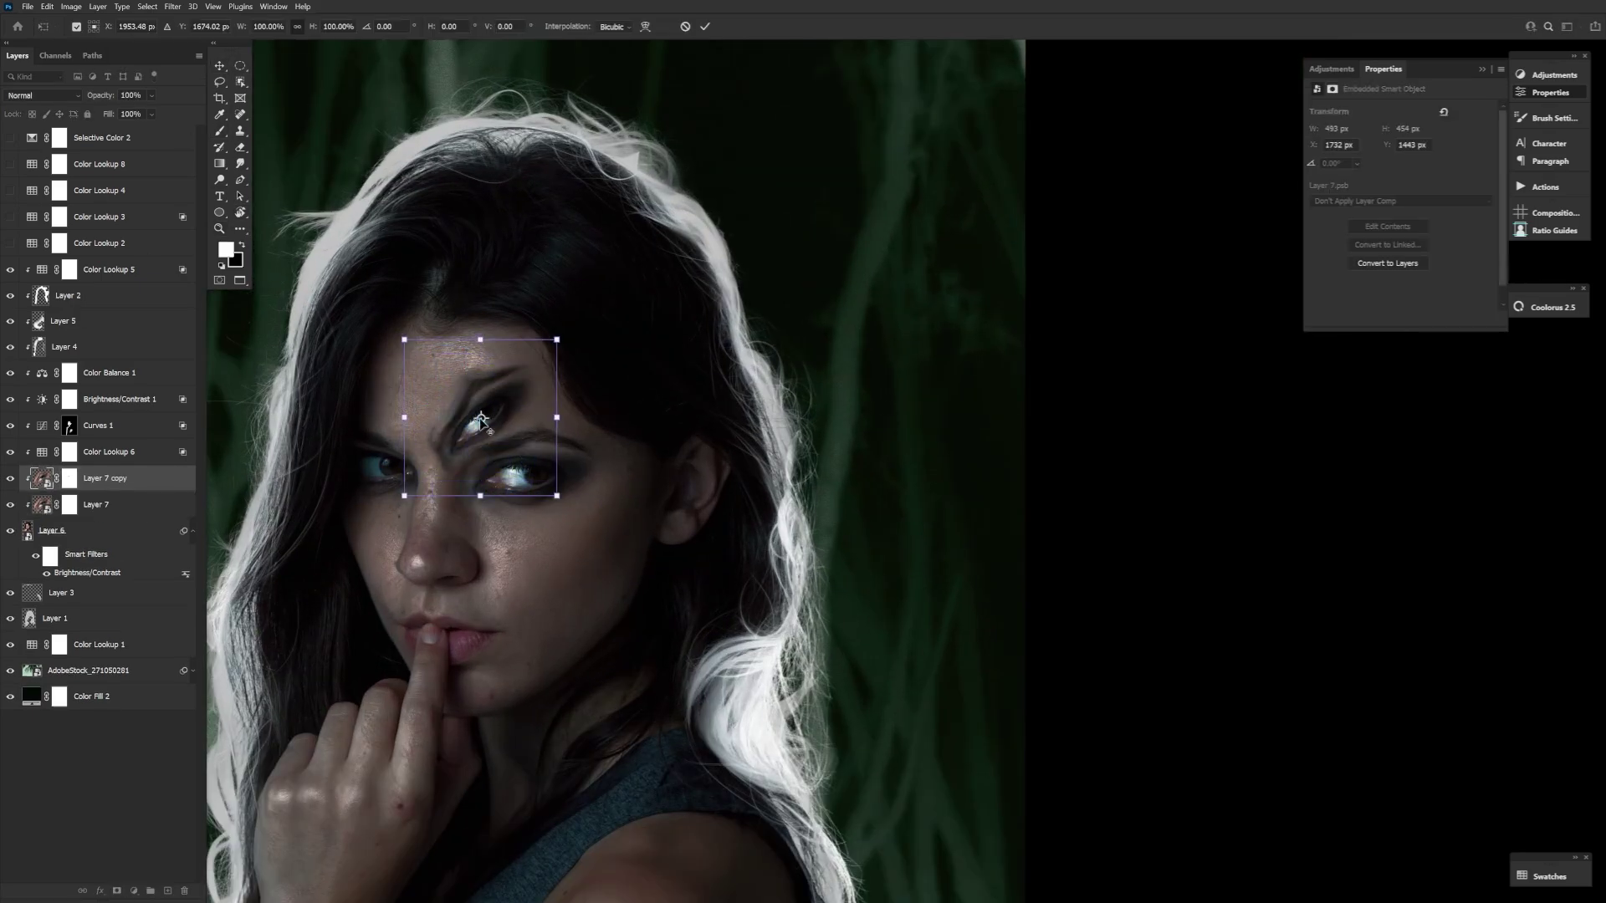
left_click_drag(814, 275, 623, 46)
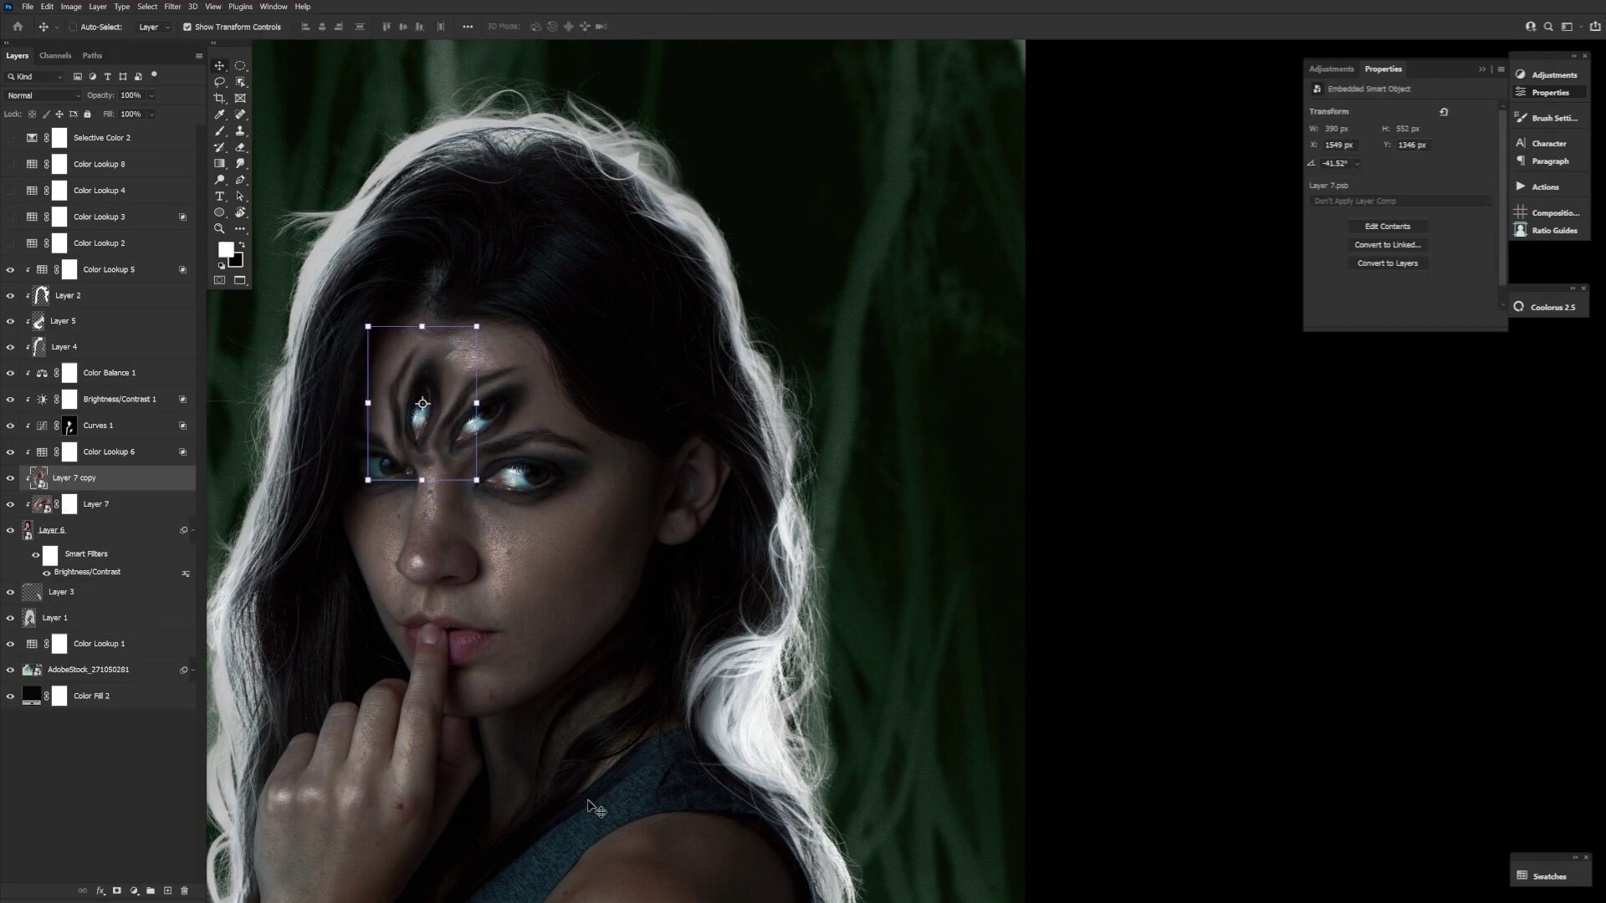
scroll(527, 463, "up", 3)
key("Return")
Step: Mask the edges of a fresh eye copy on Layer 8 and convert that layer to a smart object
left_click(117, 890)
key("x")
key("ctrl+t")
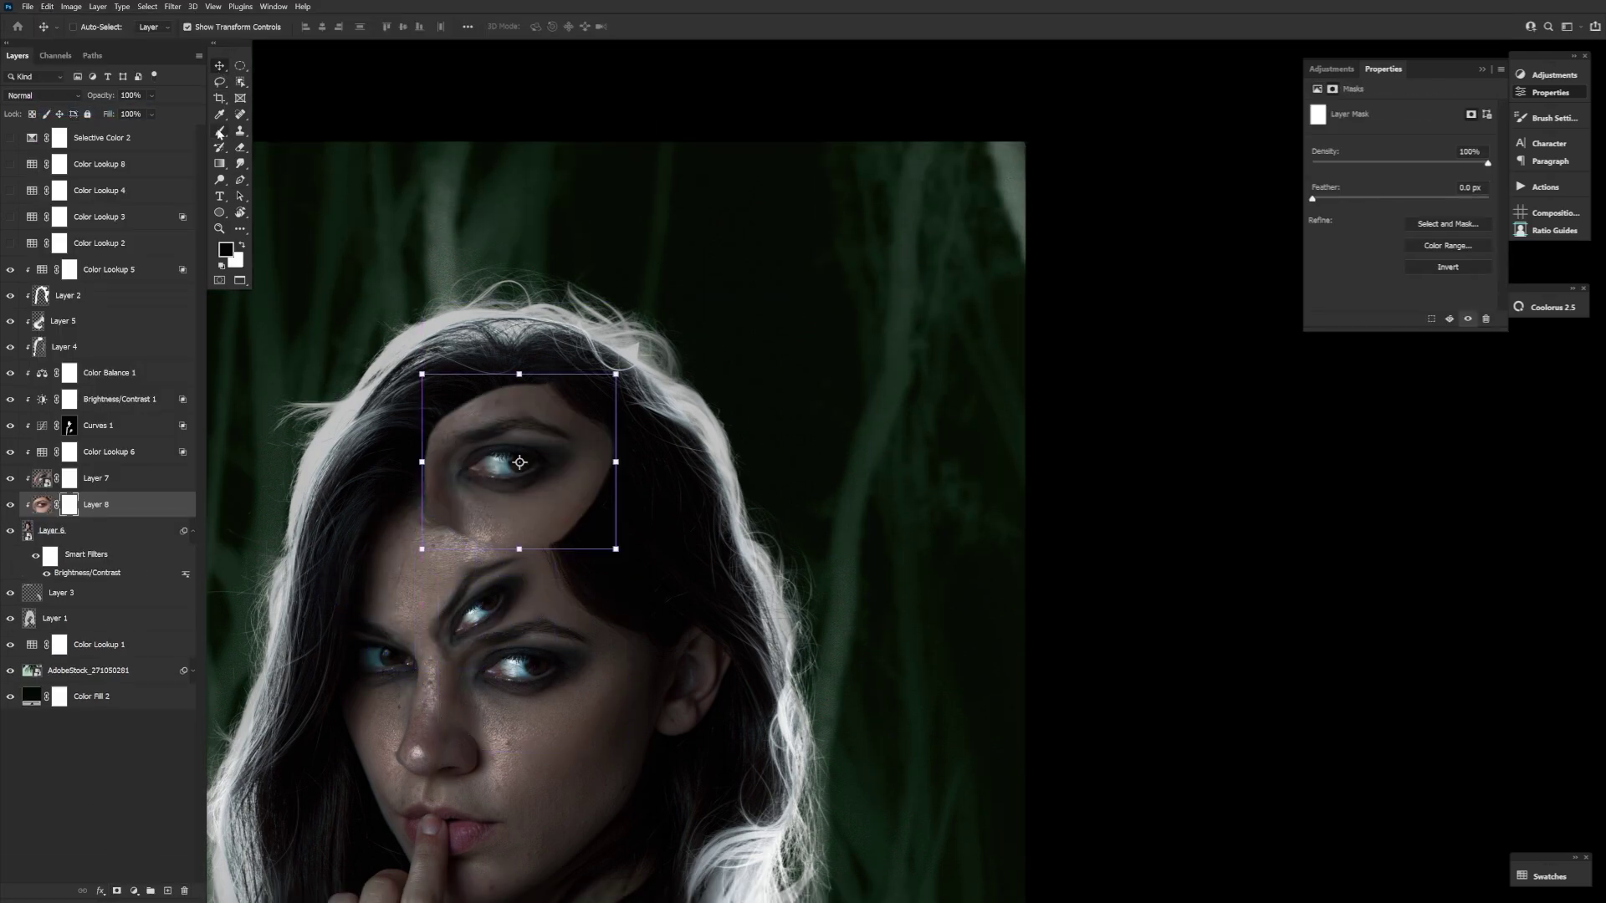
key("Return")
key("x")
right_click(167, 505)
left_click(219, 538)
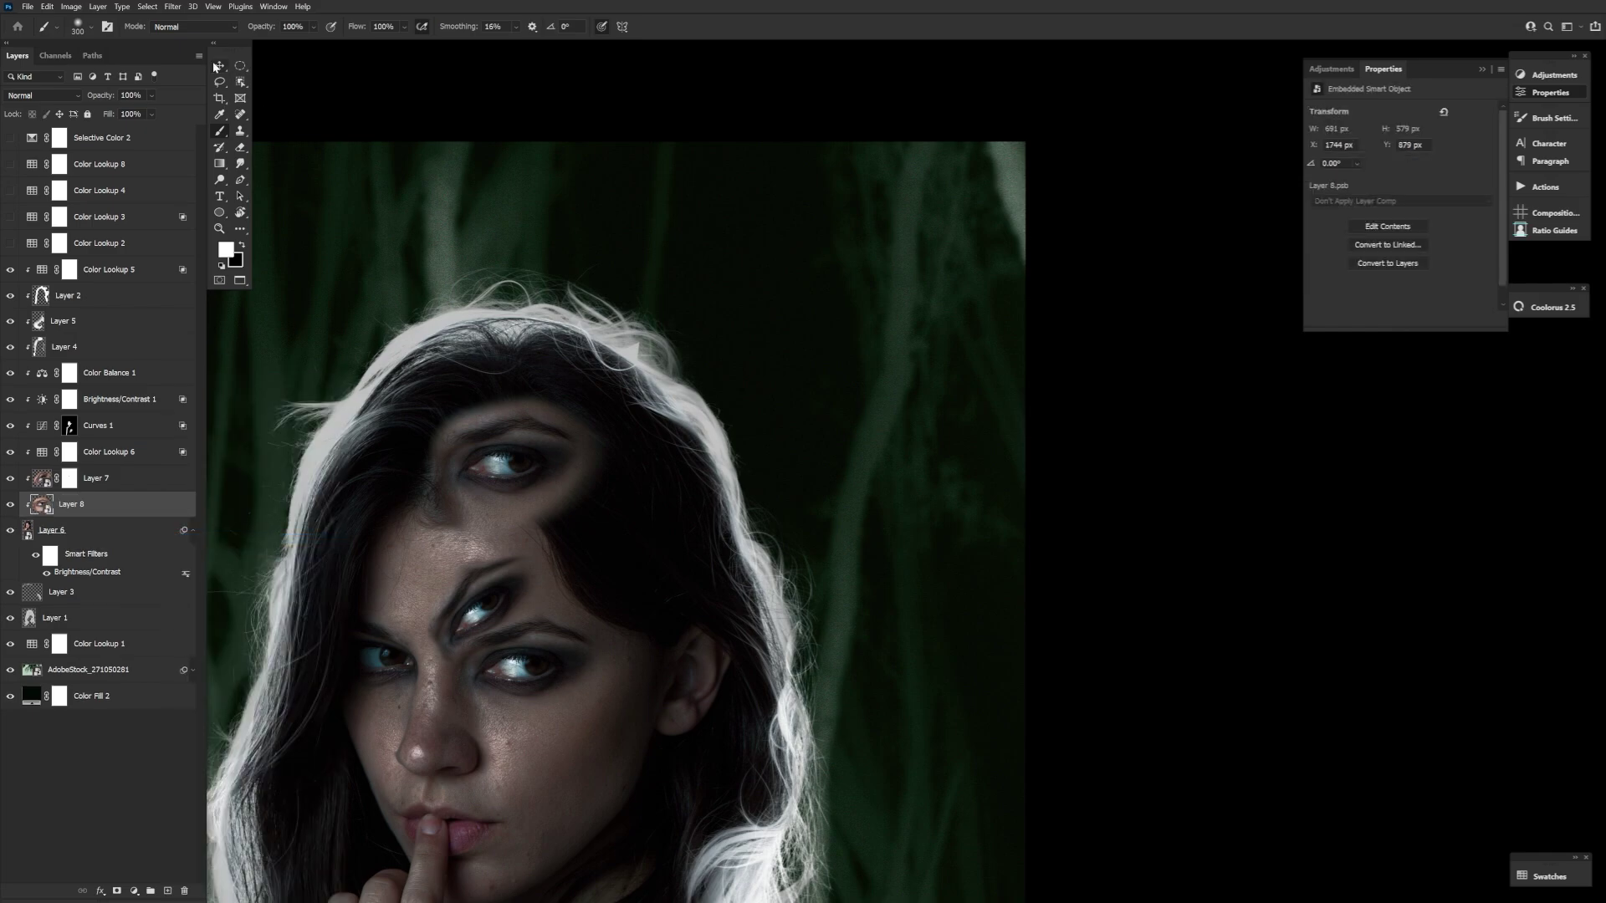
Step: Move and tilt the Layer 8 eye onto the cheek below the original eye
key("v")
scroll(586, 469, "down", 3)
left_click_drag(490, 331, 609, 639)
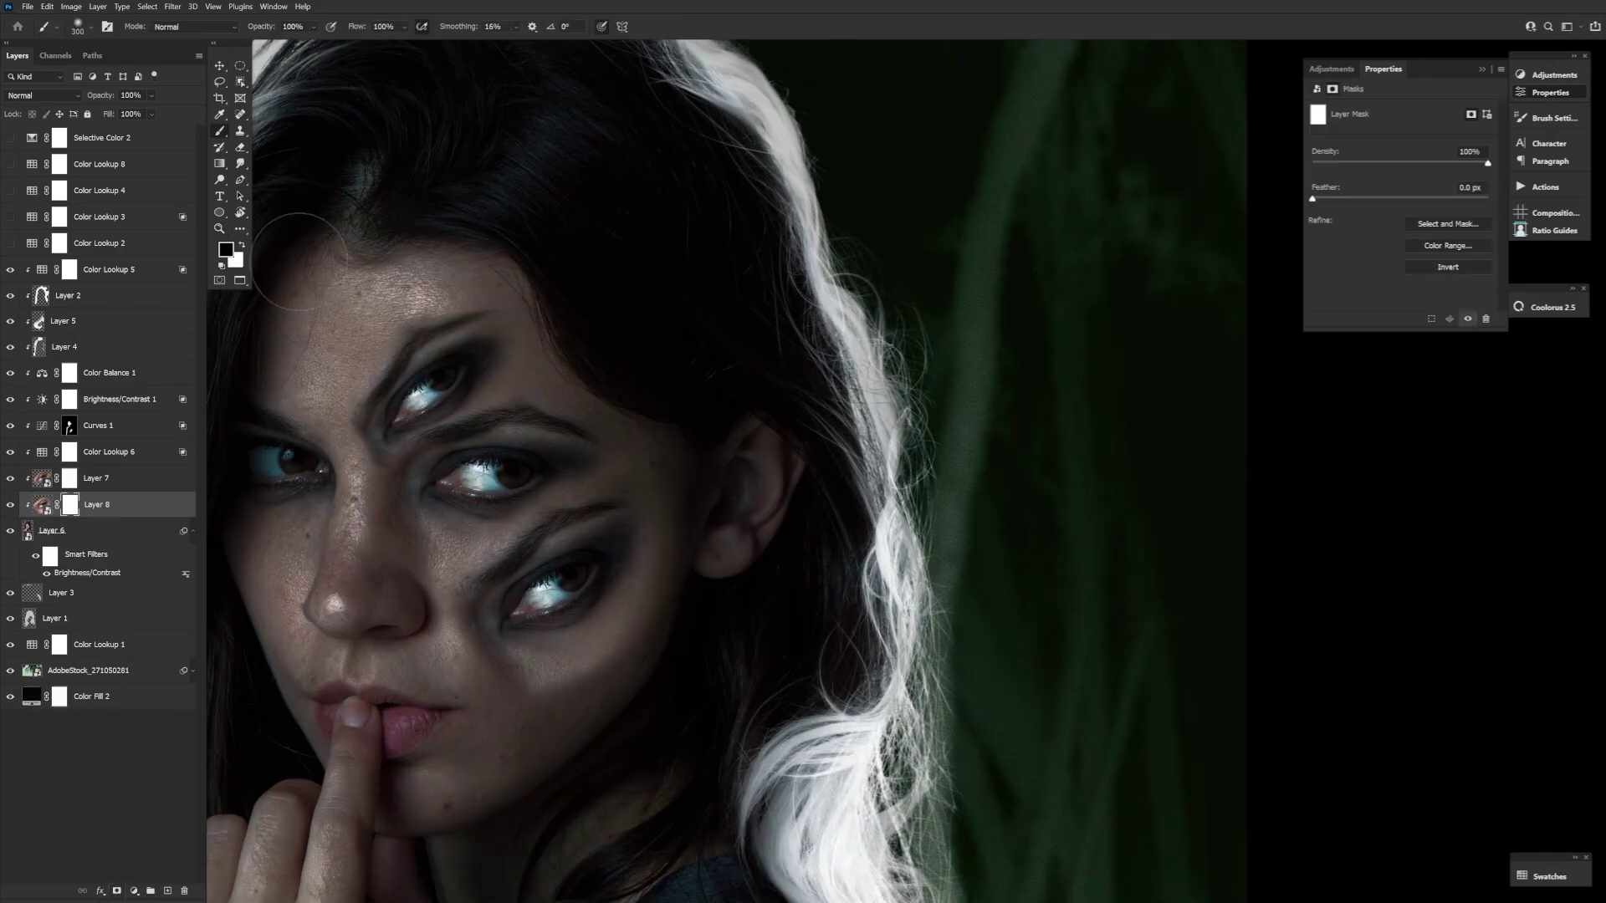
Step: Paint the cheek eye's layer mask with a progressively smaller brush to blend its edges into the skin
key("bracketleft")
key("bracketleft")
key("bracketleft")
key("bracketleft")
key("bracketleft")
key("bracketleft")
key("bracketleft")
key("bracketleft")
key("bracketleft")
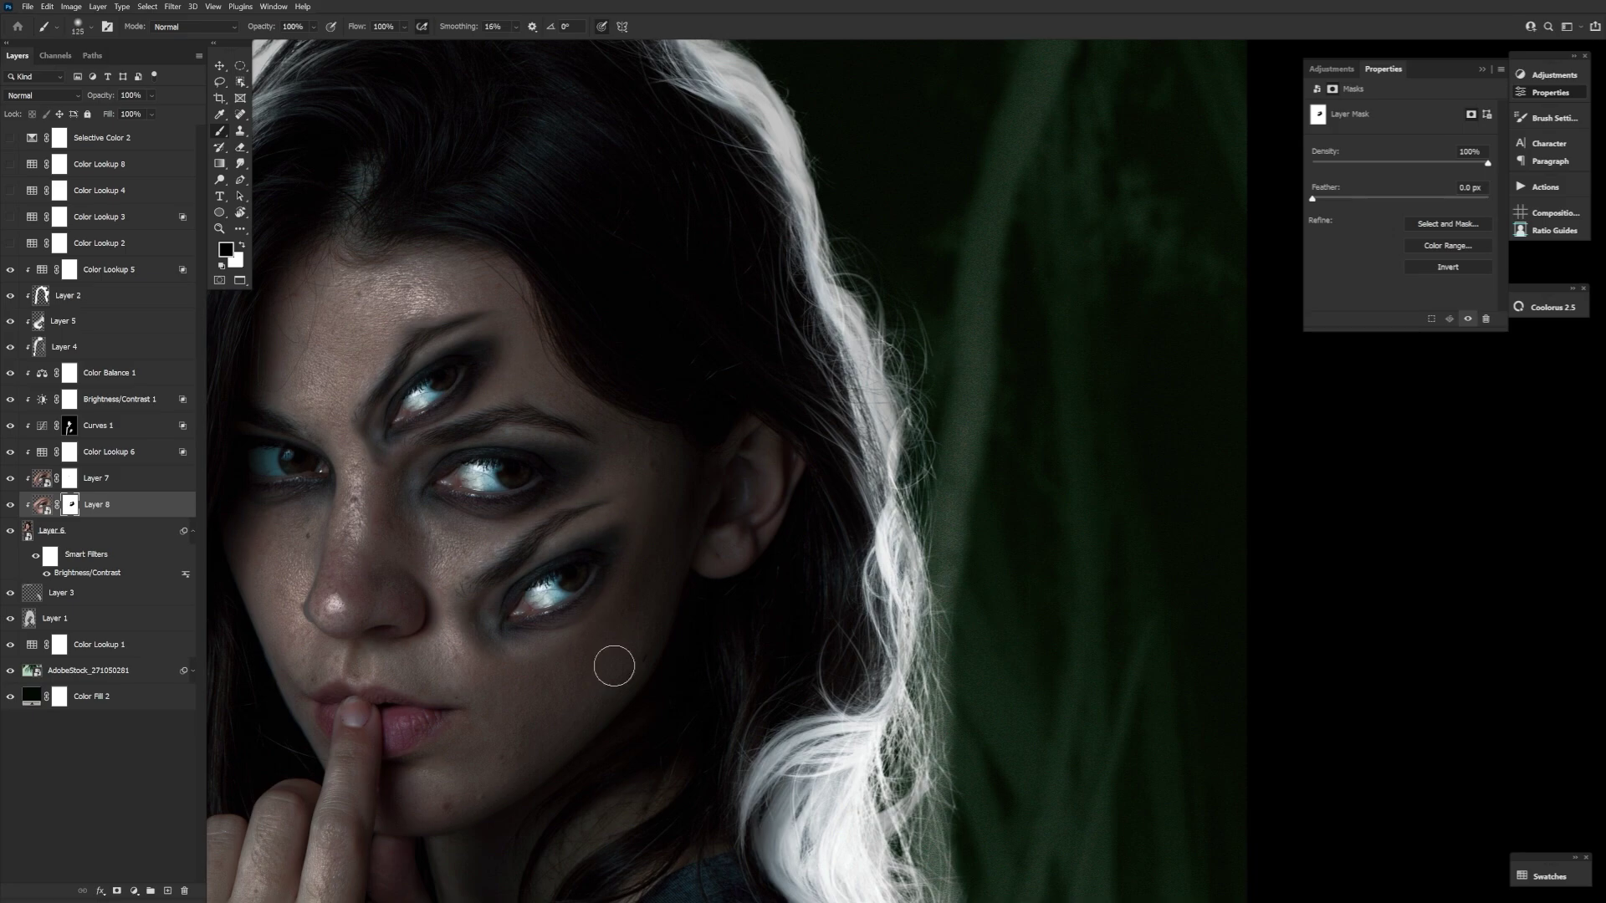
key("bracketleft")
key("bracketleft")
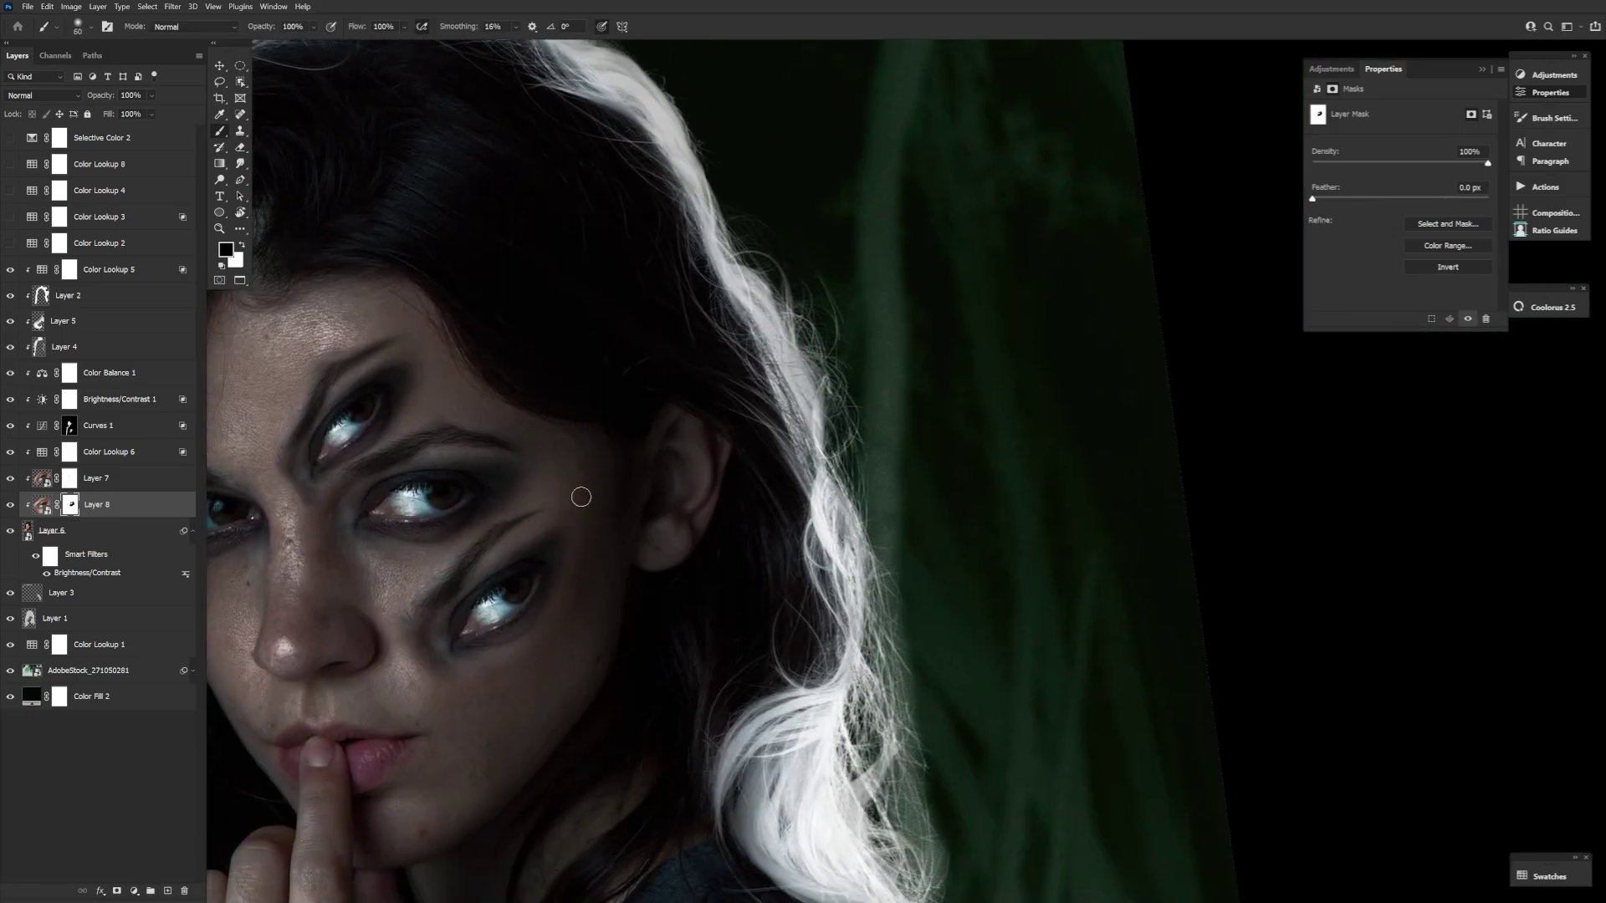
Step: Convert the blended cheek eye to a smart object, then reposition and warp it to follow the cheek
key("ctrl+t")
left_click_drag(535, 636, 548, 663)
left_click(609, 28)
left_click(609, 28)
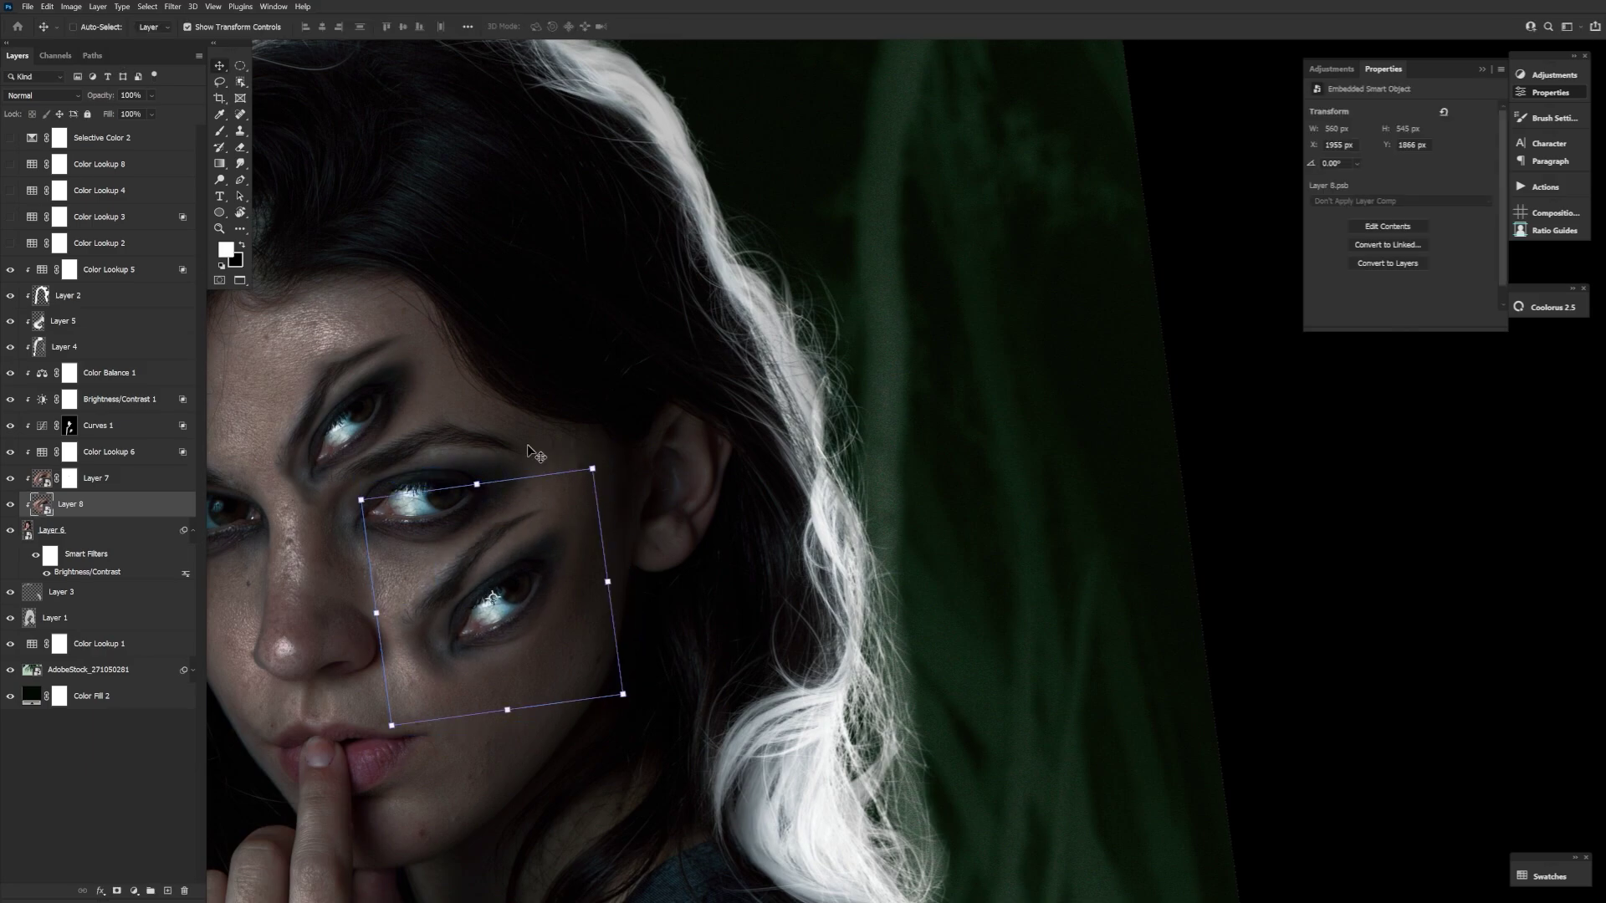
left_click_drag(502, 610, 522, 645)
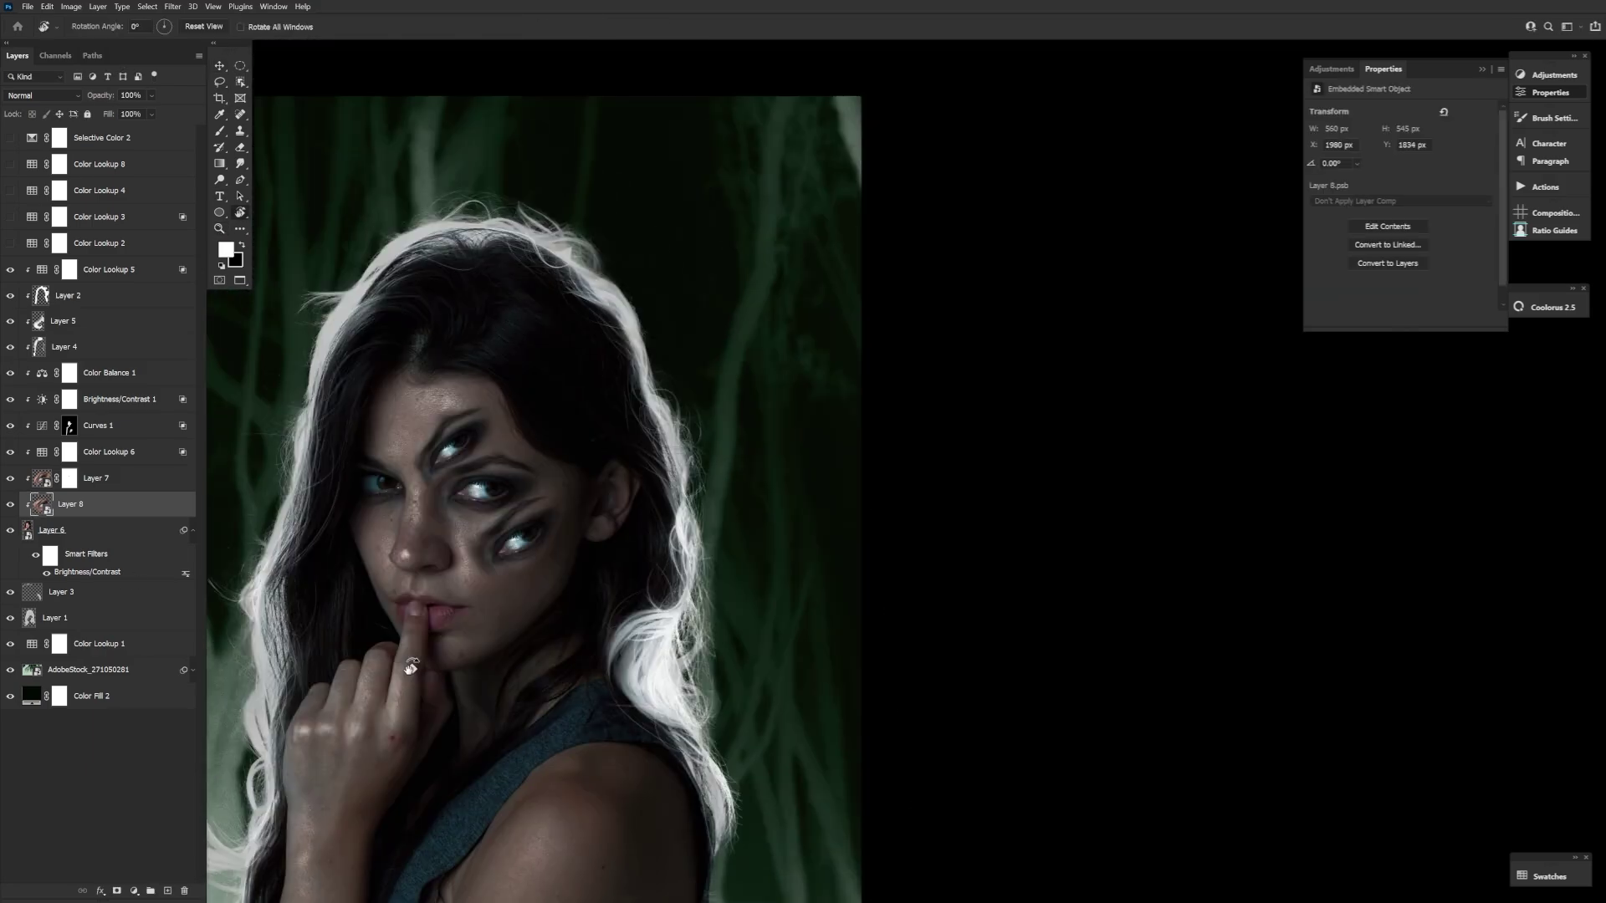
key("v")
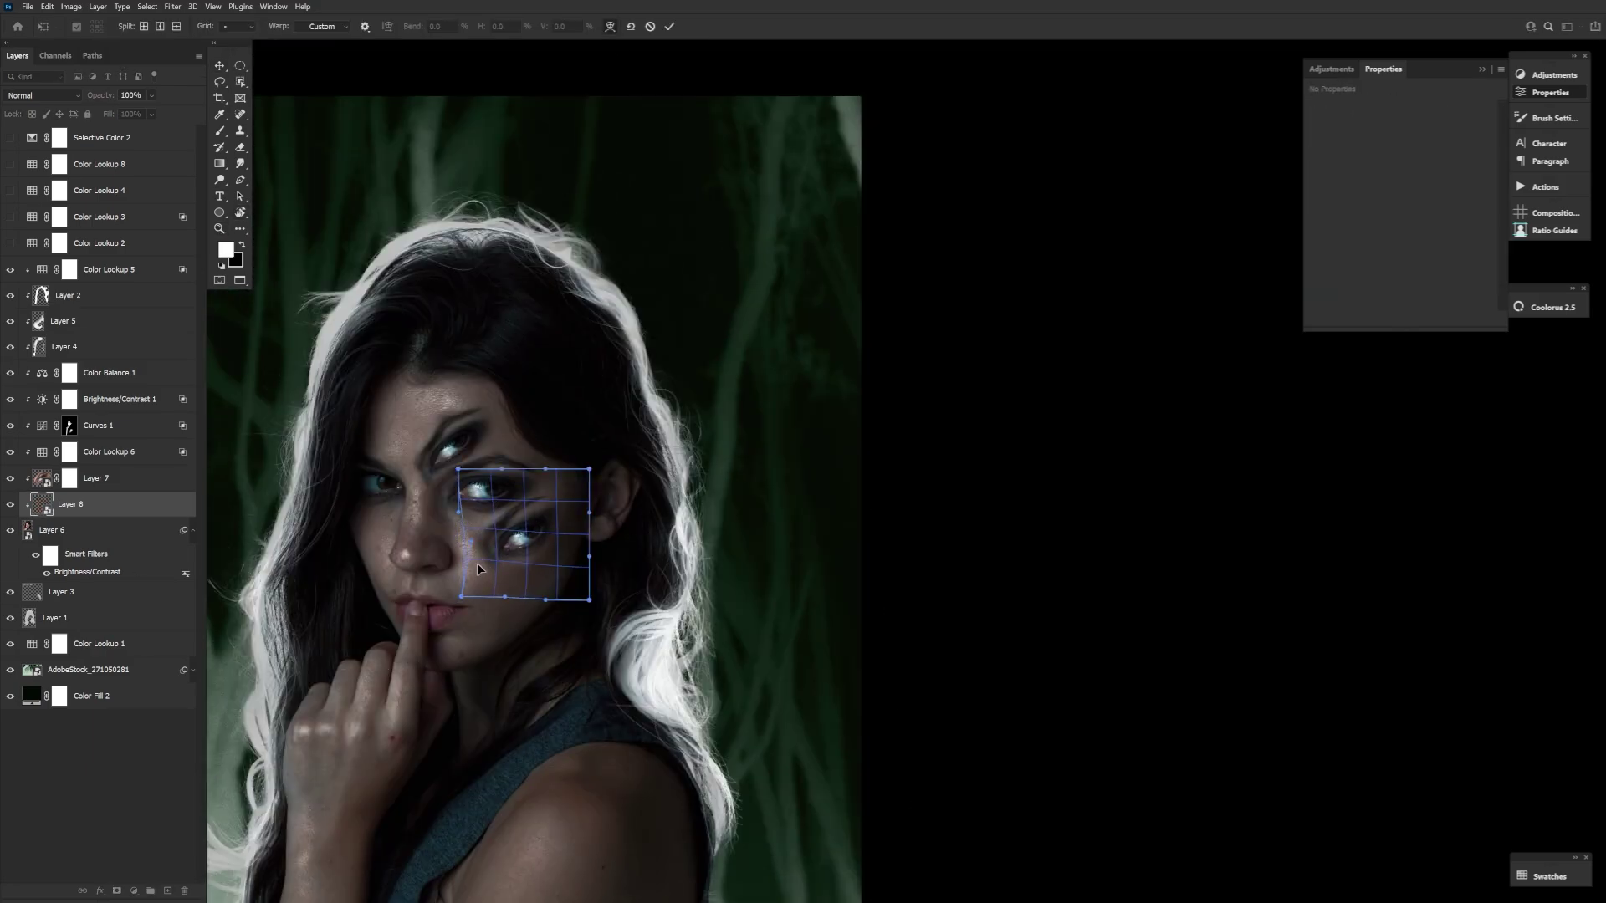
Step: Duplicate Layer 8 as a smaller eye beside the nose and add a layer mask to the copy
left_click_drag(126, 504, 125, 522)
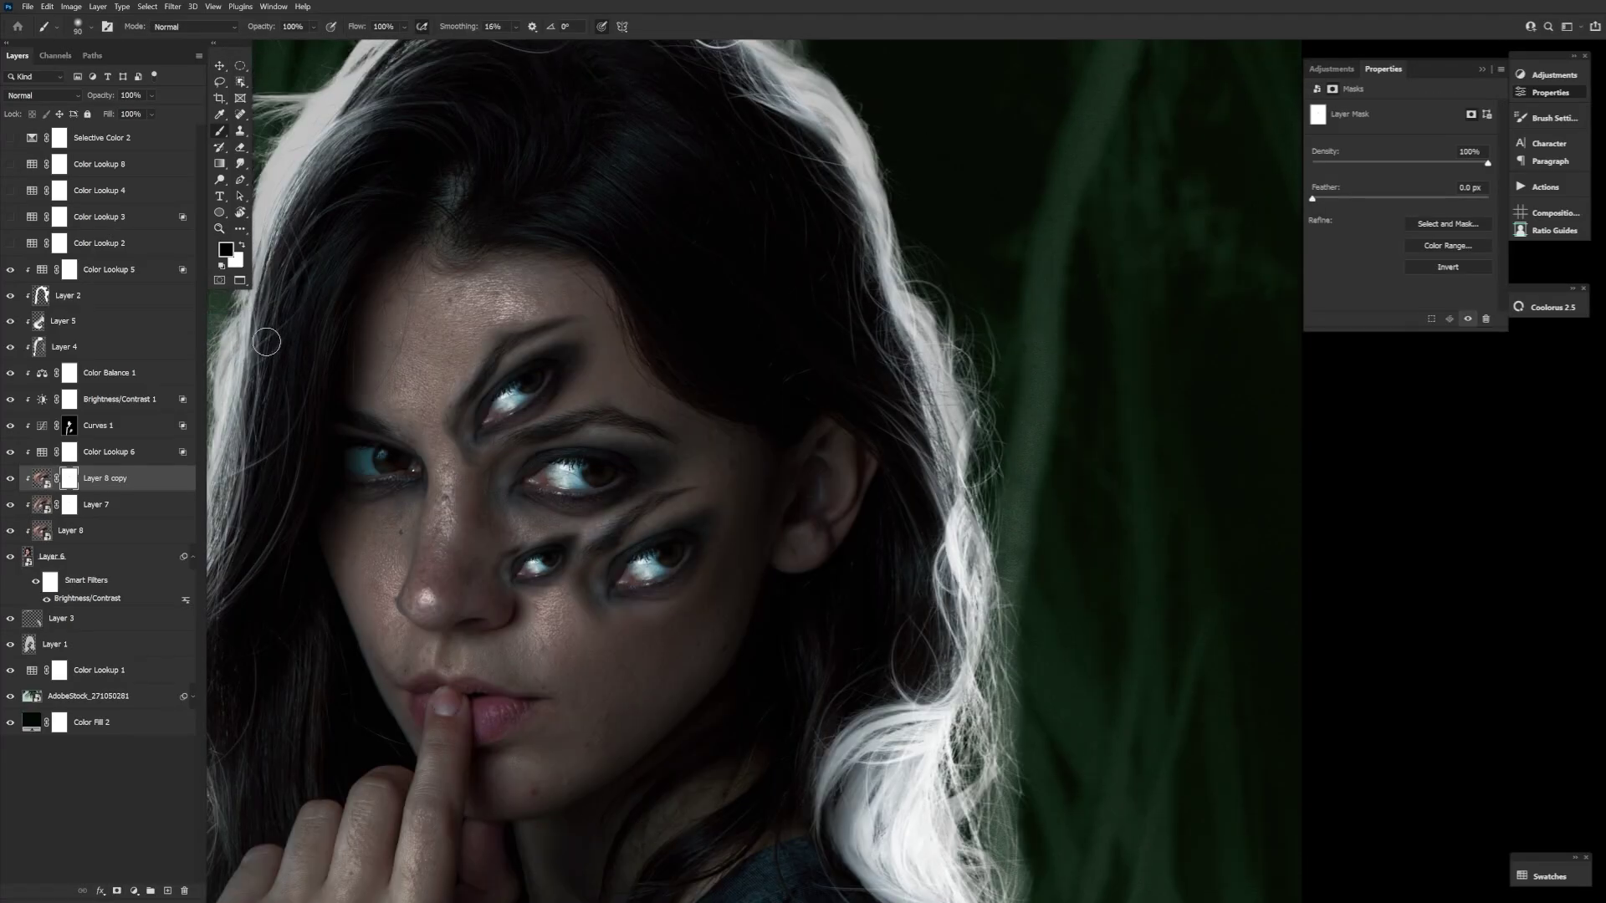
key("ctrl+t")
left_click_drag(625, 458, 589, 470)
key("Return")
left_click(117, 891)
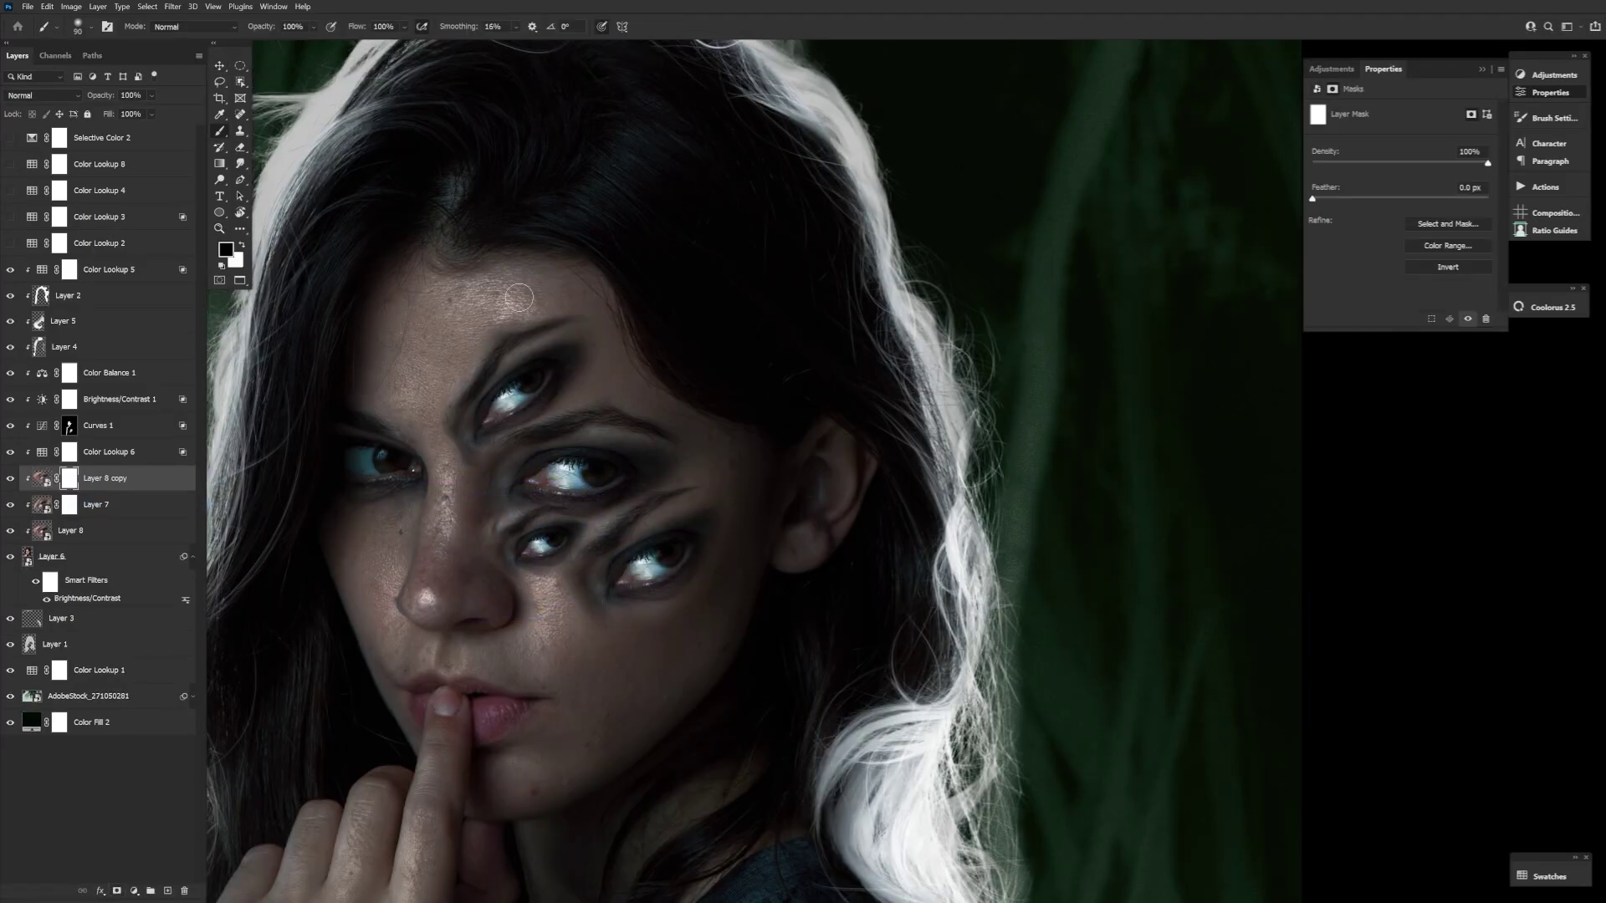
Step: Paint black on the small nose-side eye's mask to remove the excess skin and shadow around it
key("b")
key("x")
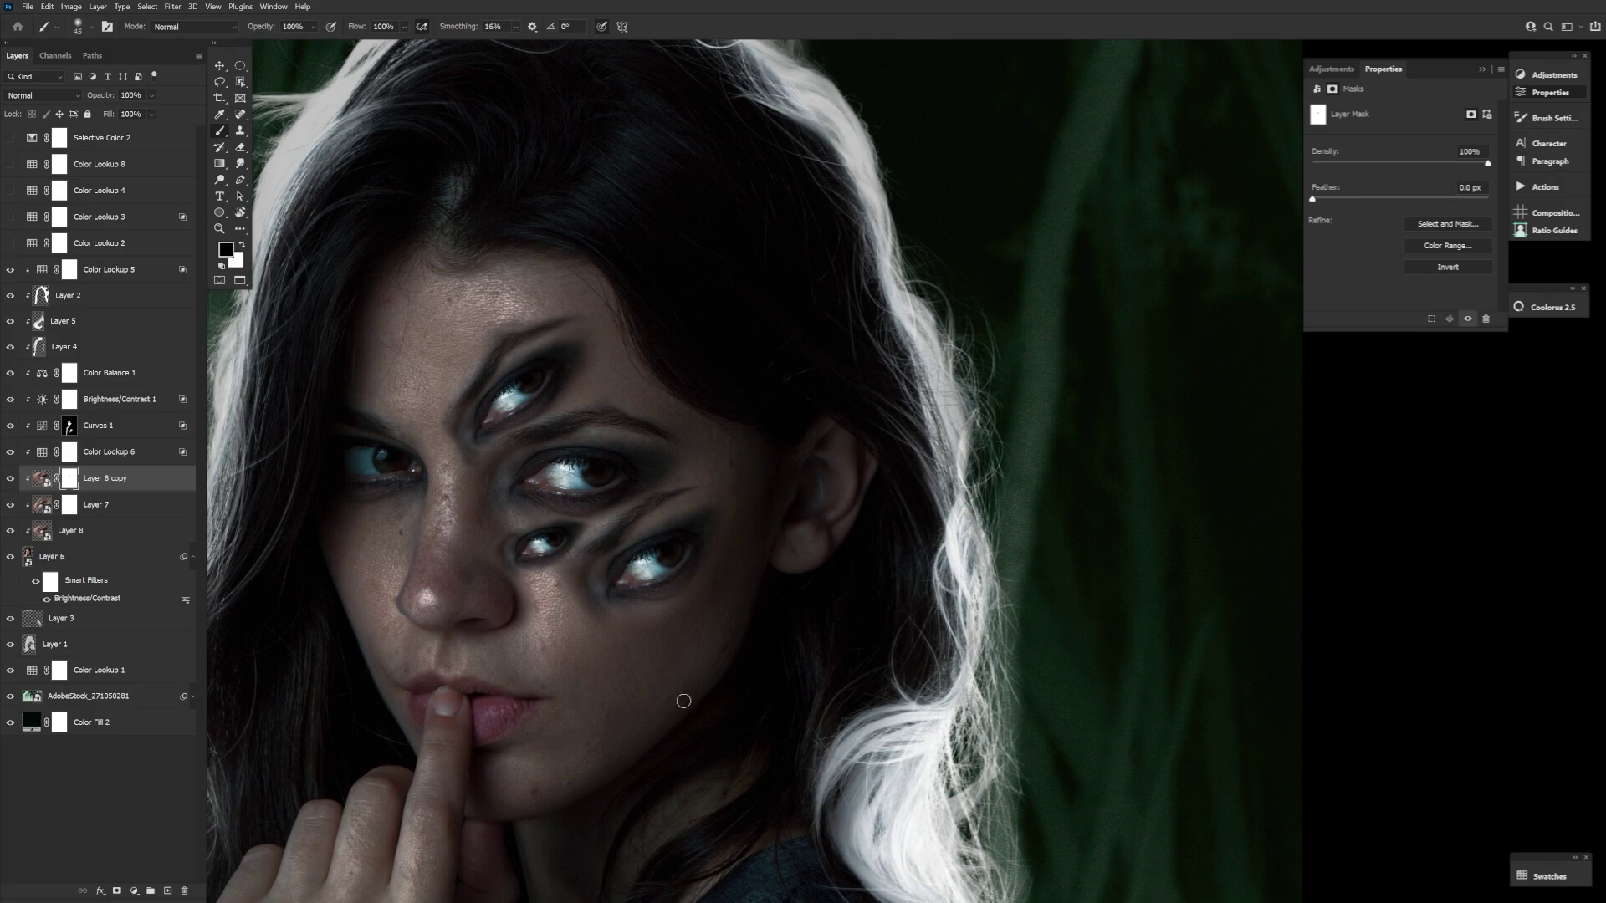
key("bracketright")
key("bracketright")
key("bracketright")
scroll(611, 440, "up", 3)
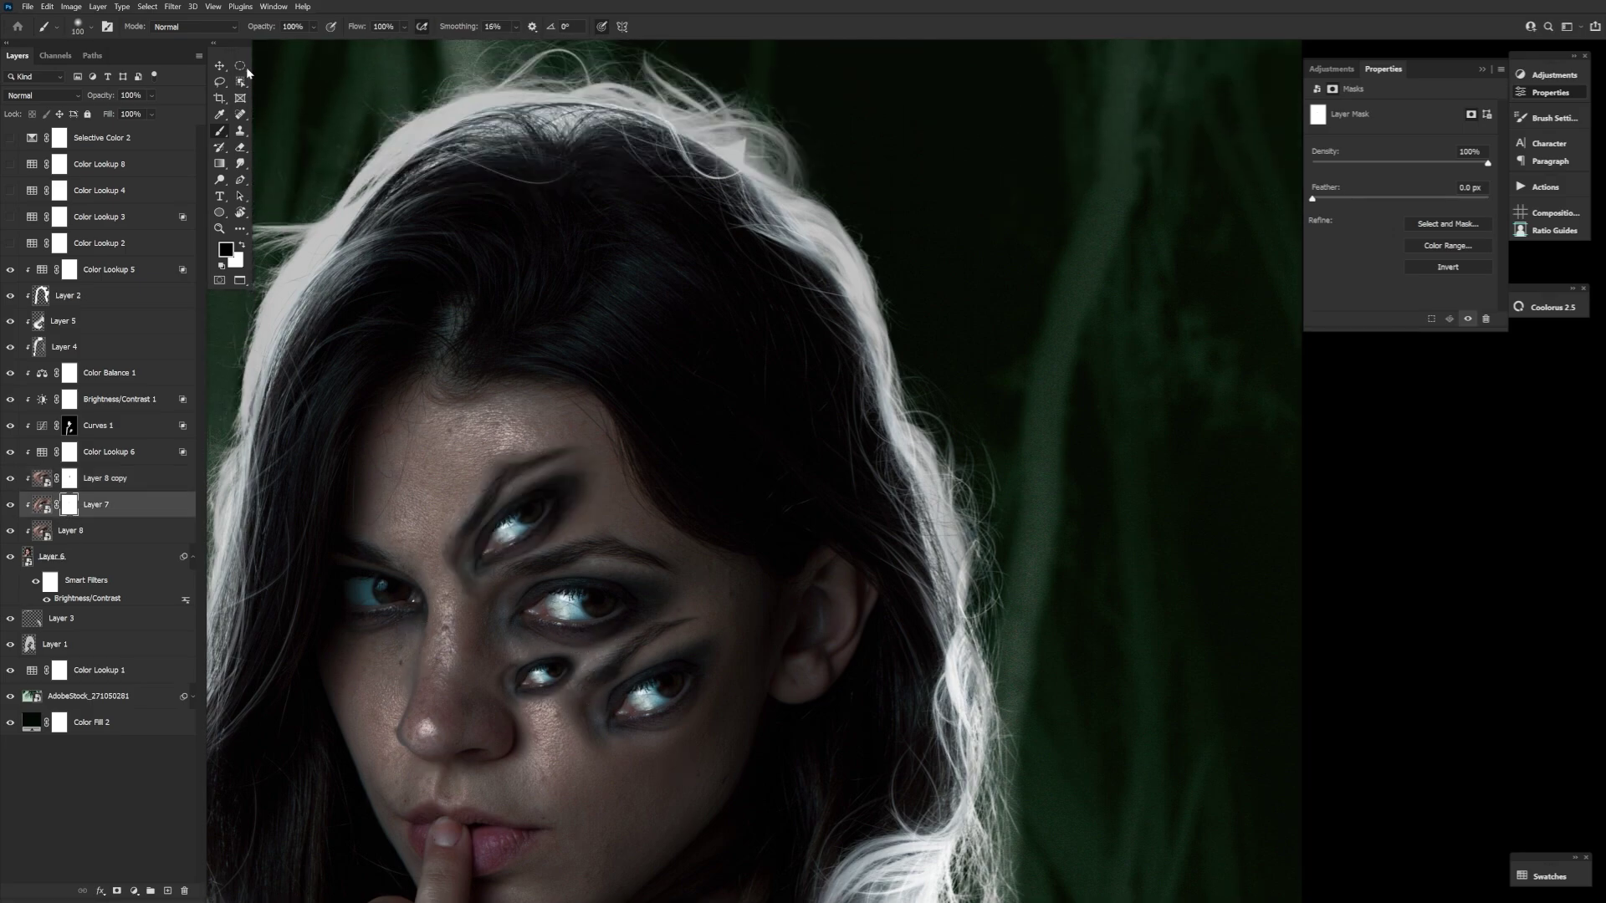
Step: Refine the eyebrow edge of the Layer 7 forehead eye by painting its mask with a very small brush
key("alt+bracketleft")
key("bracketleft")
key("bracketleft")
key("bracketleft")
key("bracketleft")
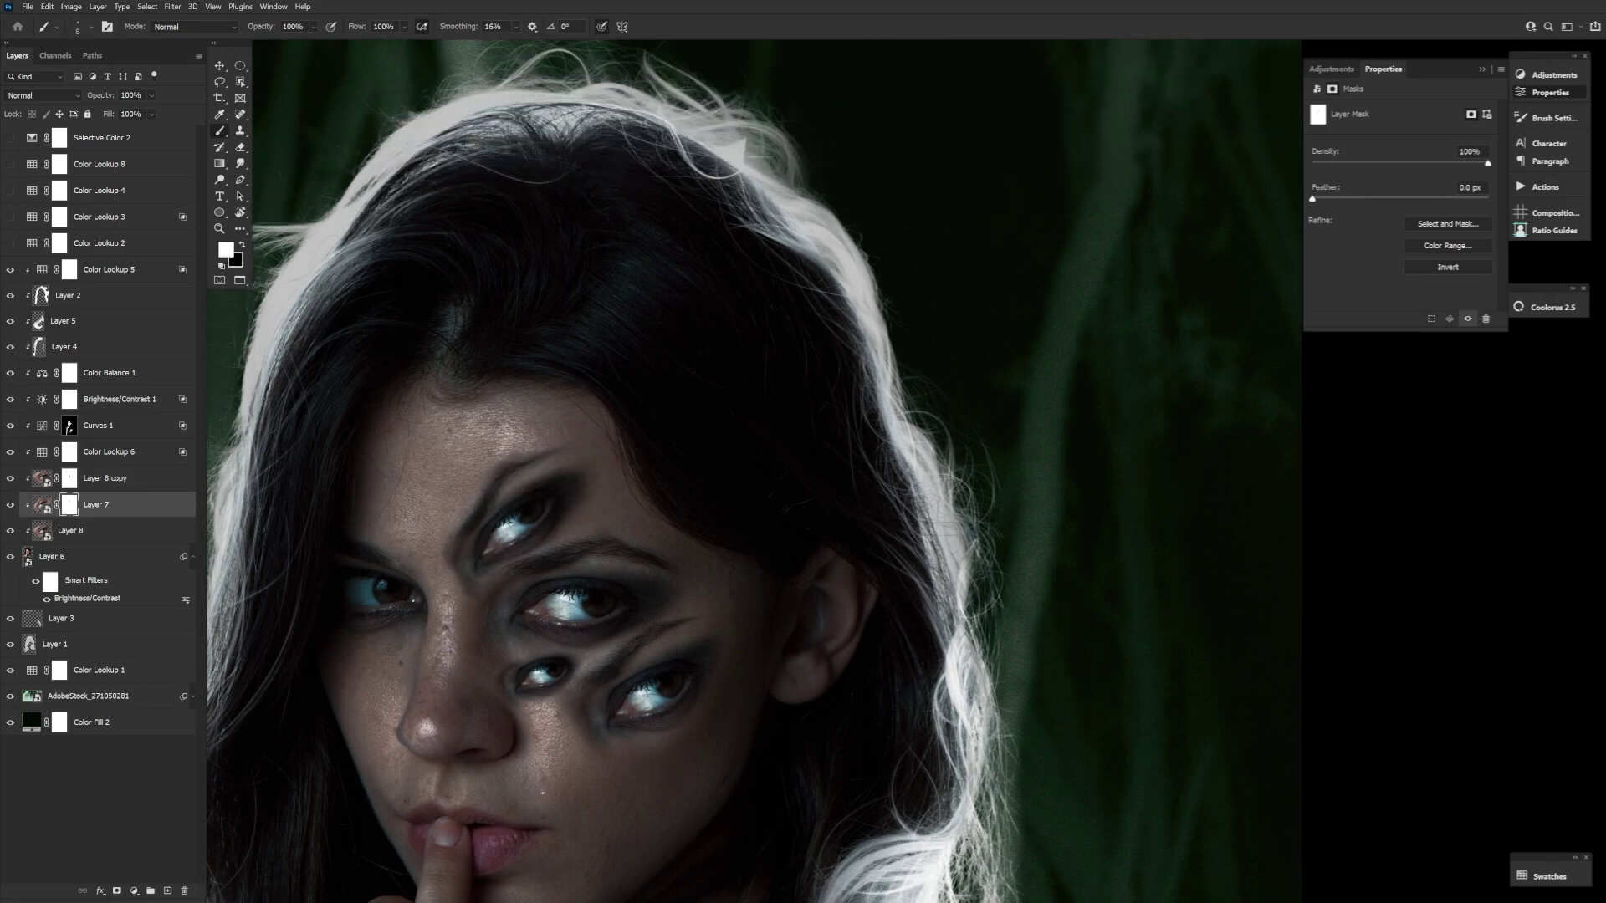
left_click_drag(663, 726, 792, 780)
key("x")
key("bracketleft")
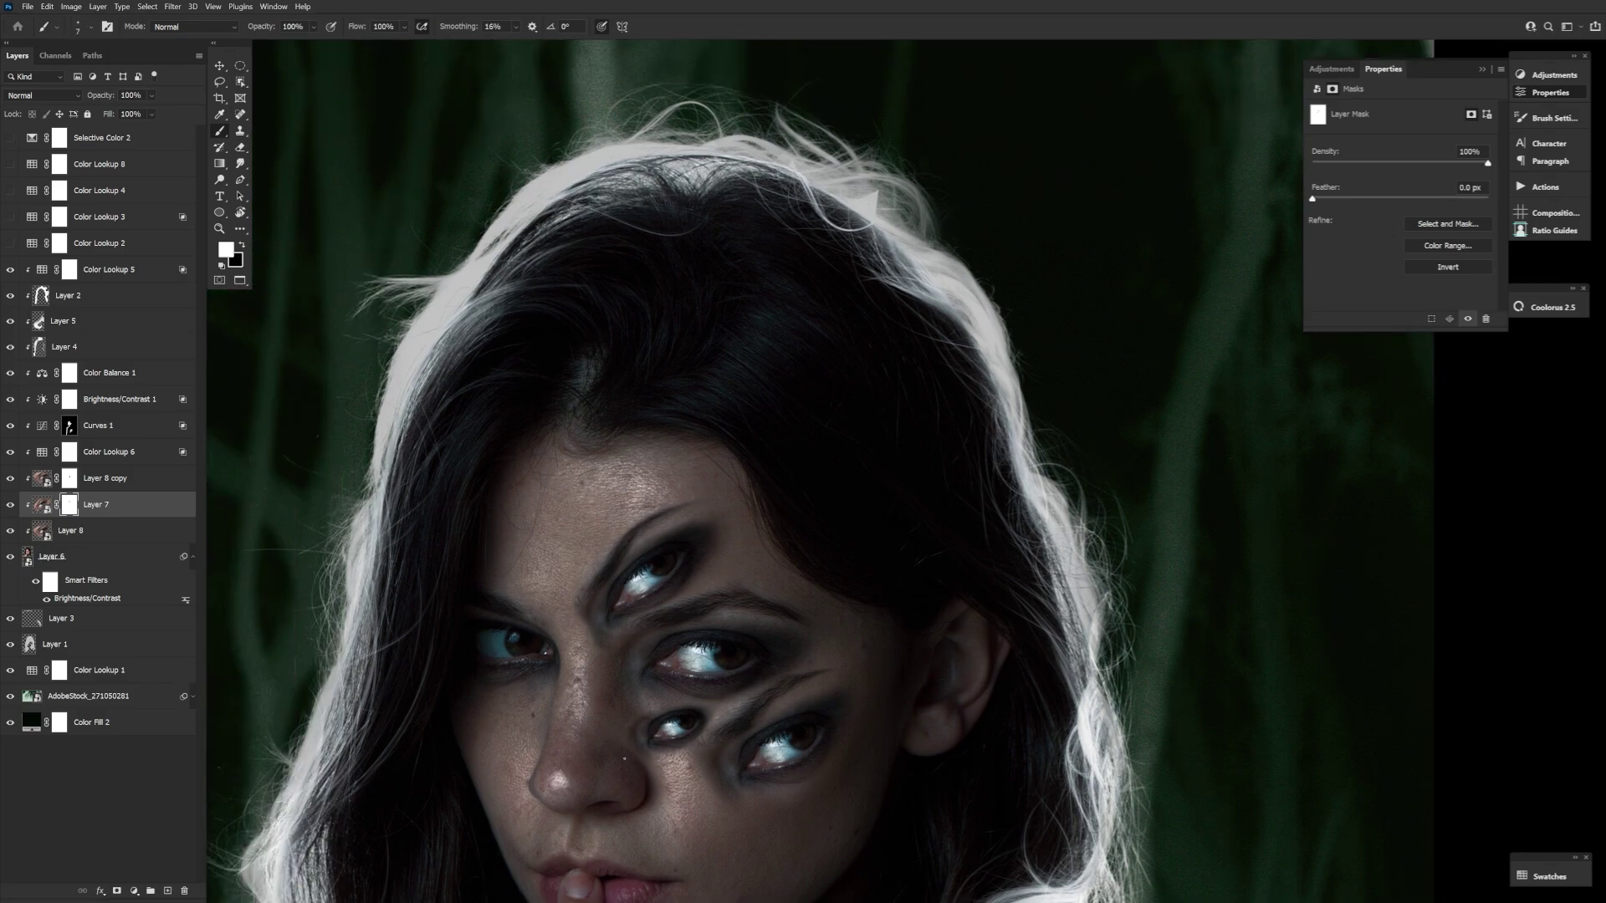
scroll(641, 640, "down", 2)
Step: Duplicate the cheek eye and place the copy on the forehead above the darker original eye
key("v")
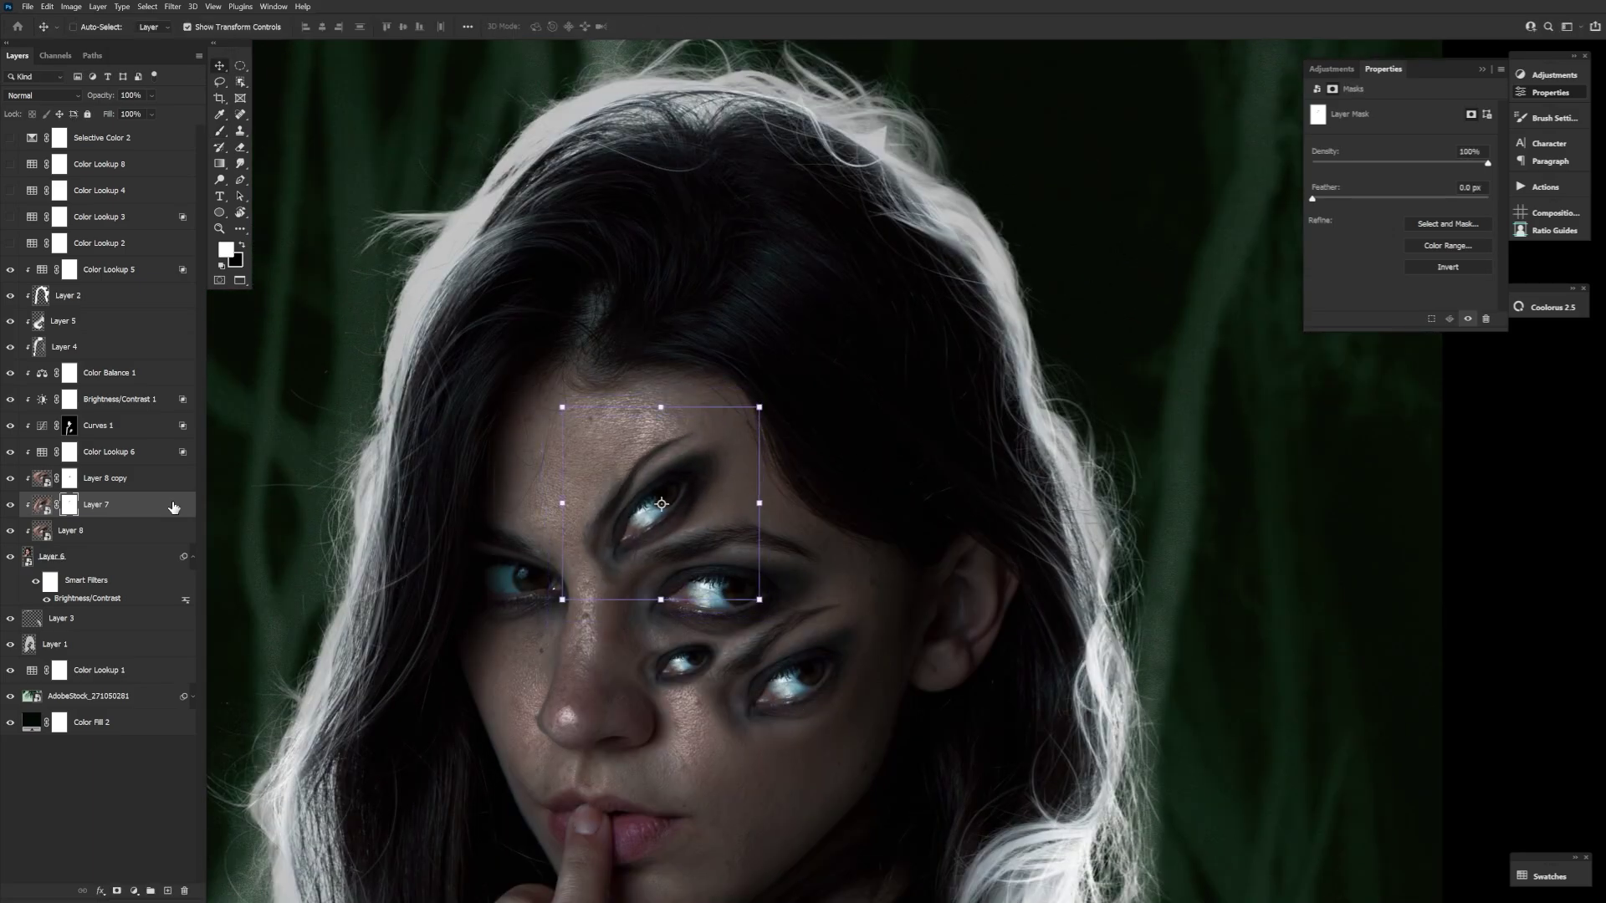
left_click(791, 690, "ctrl")
left_click_drag(791, 690, 623, 455)
scroll(623, 455, "up", 2)
Step: Lasso the newly placed forehead eye area and copy the selection to its own layer
key("l")
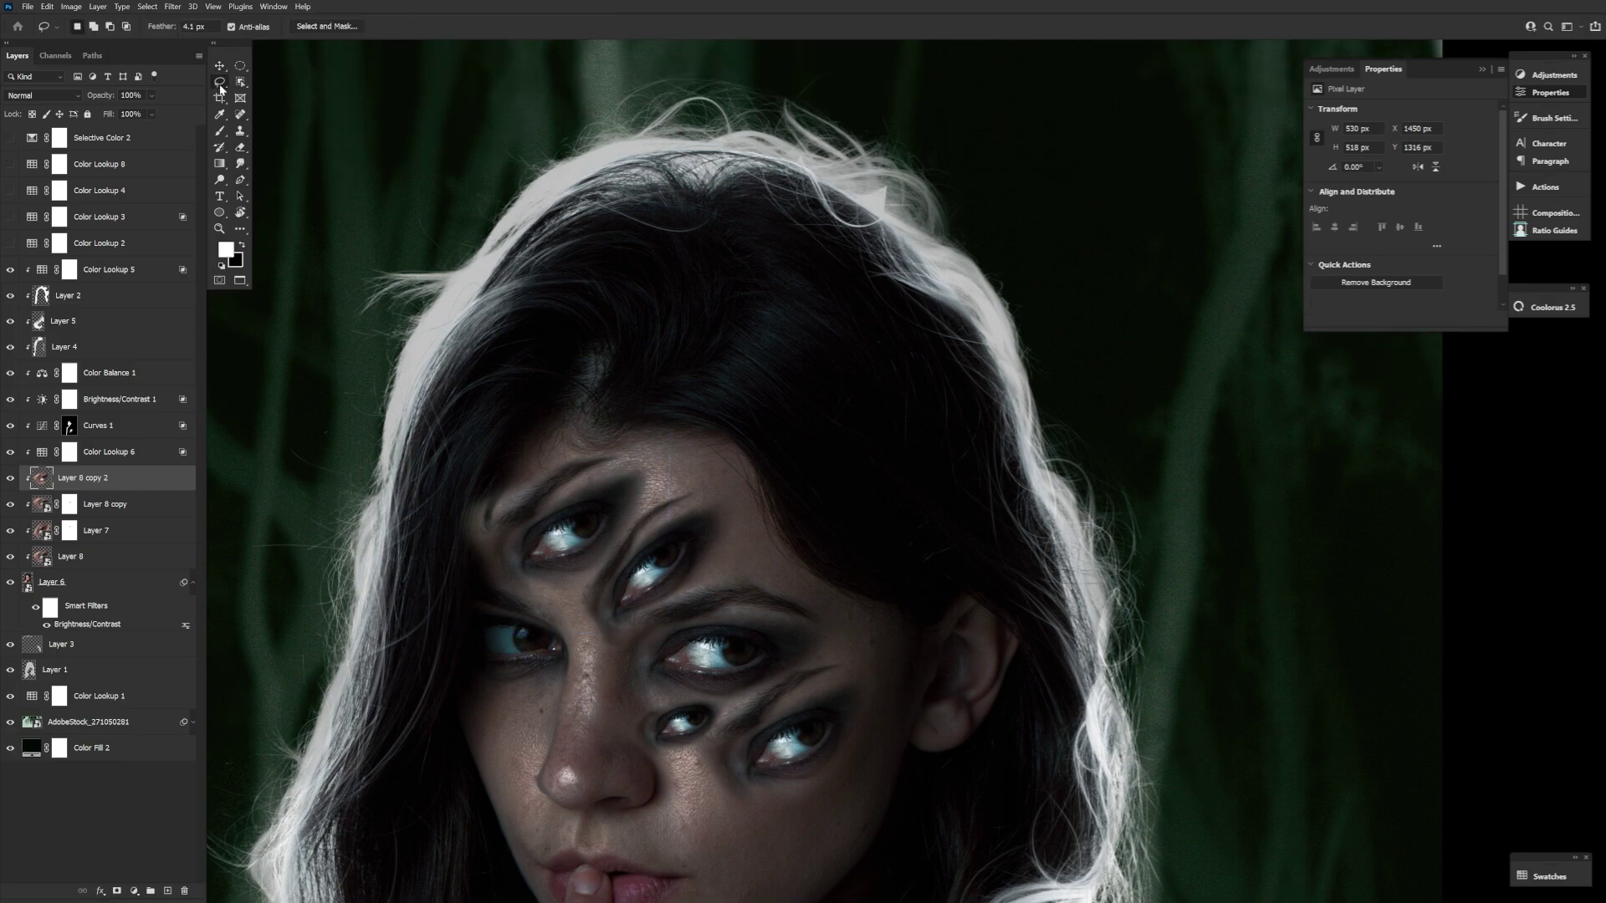
left_click_drag(520, 579, 598, 540)
scroll(598, 539, "up", 3)
key("ctrl+j")
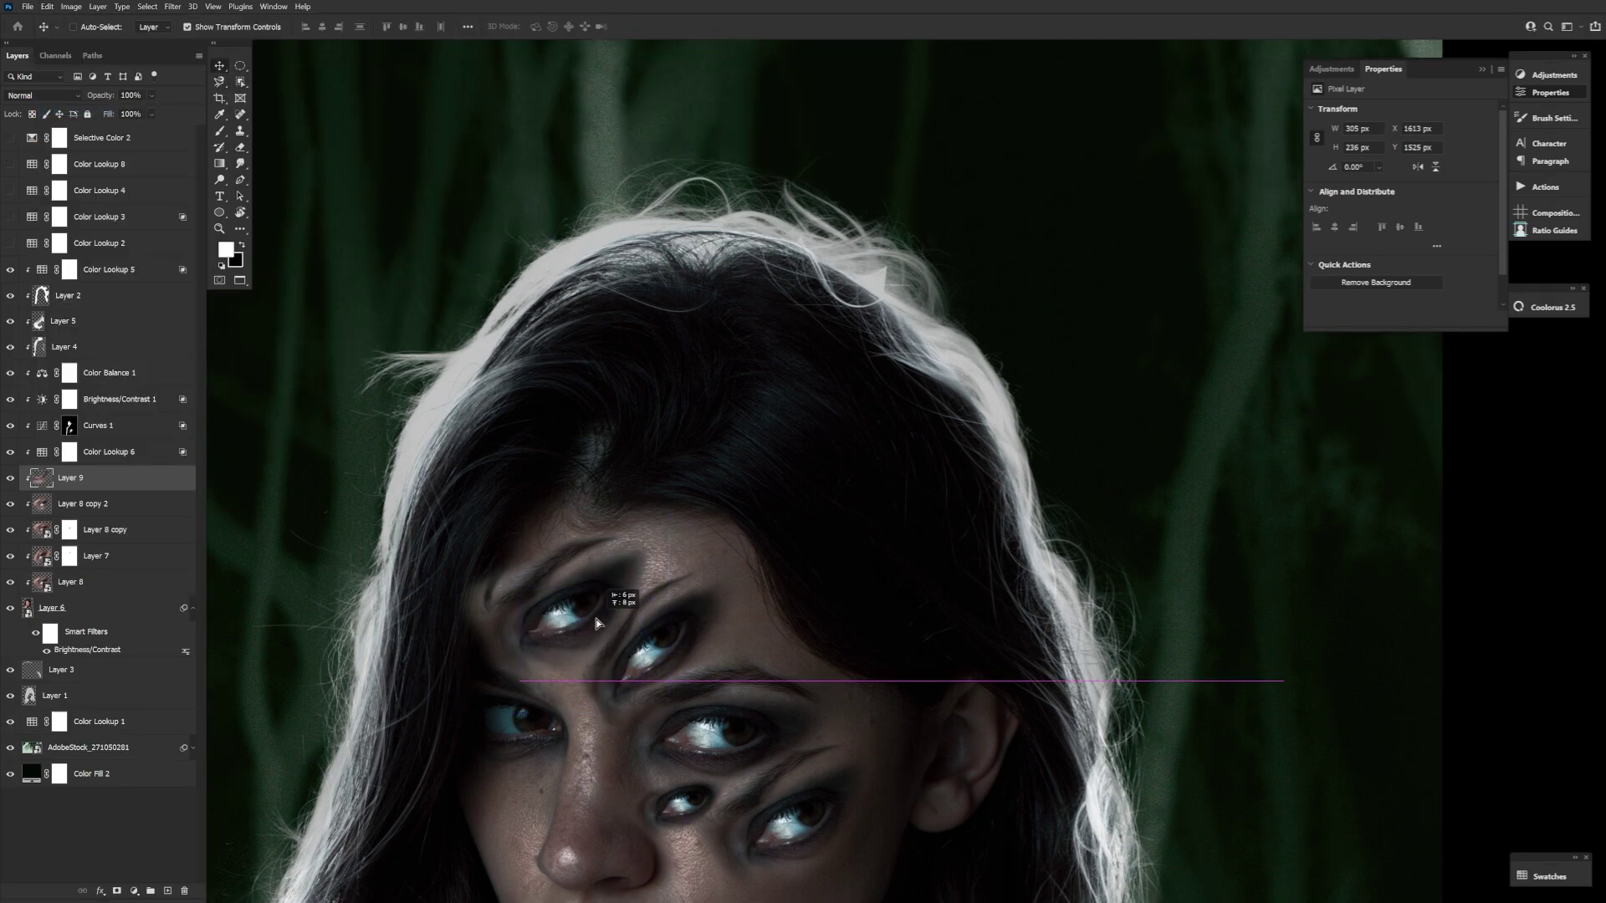
Step: Add a mask to Layer 9 and paint with a small black brush to blend its edges
key("ctrl+plus")
key("b")
key("x")
key("bracketleft")
key("bracketleft")
key("bracketleft")
key("bracketleft")
key("bracketleft")
key("bracketleft")
key("bracketleft")
key("bracketleft")
key("bracketleft")
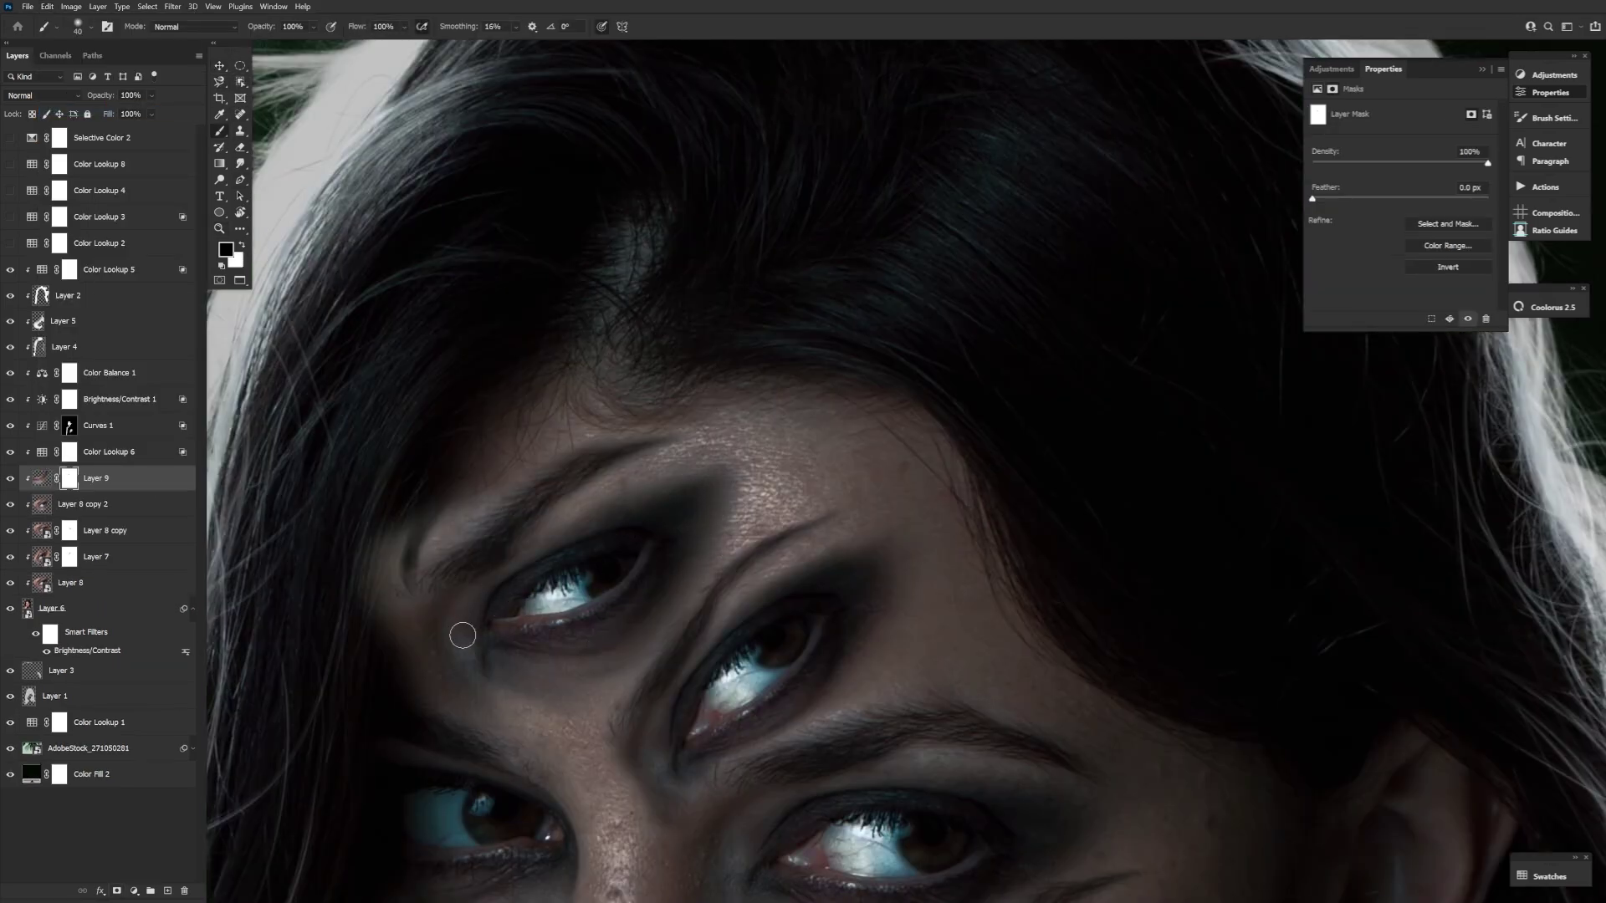
key("ctrl+plus")
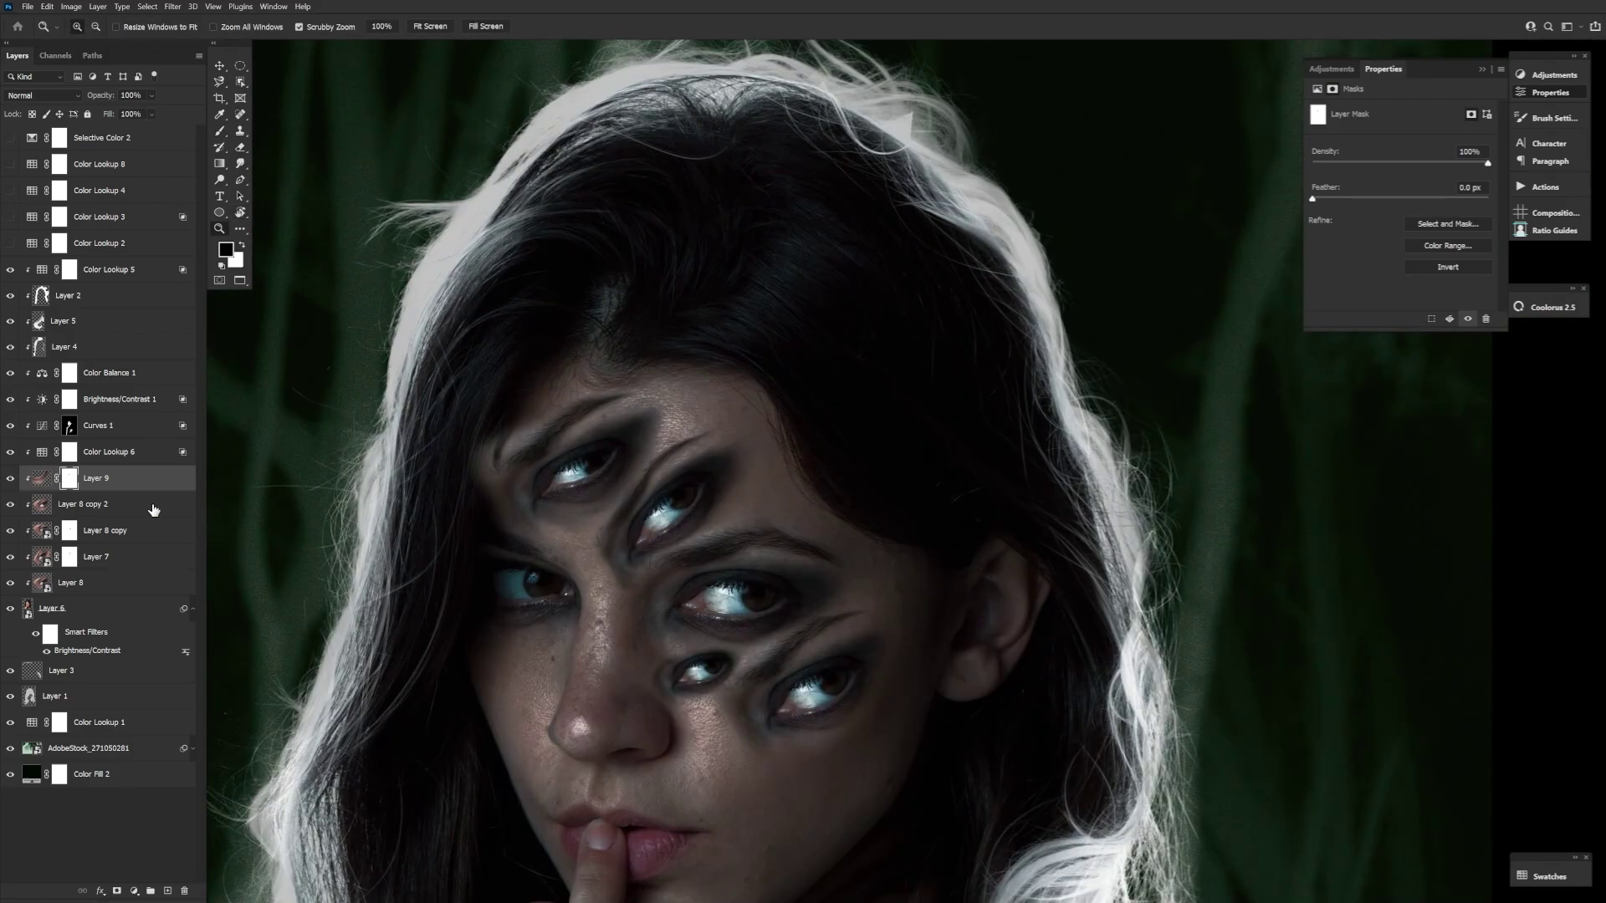
Step: Merge Layer 9 and Layer 8 copy 2 into a smart object and warp the eye to a nearly vertical tilt
left_click_drag(627, 462, 640, 477)
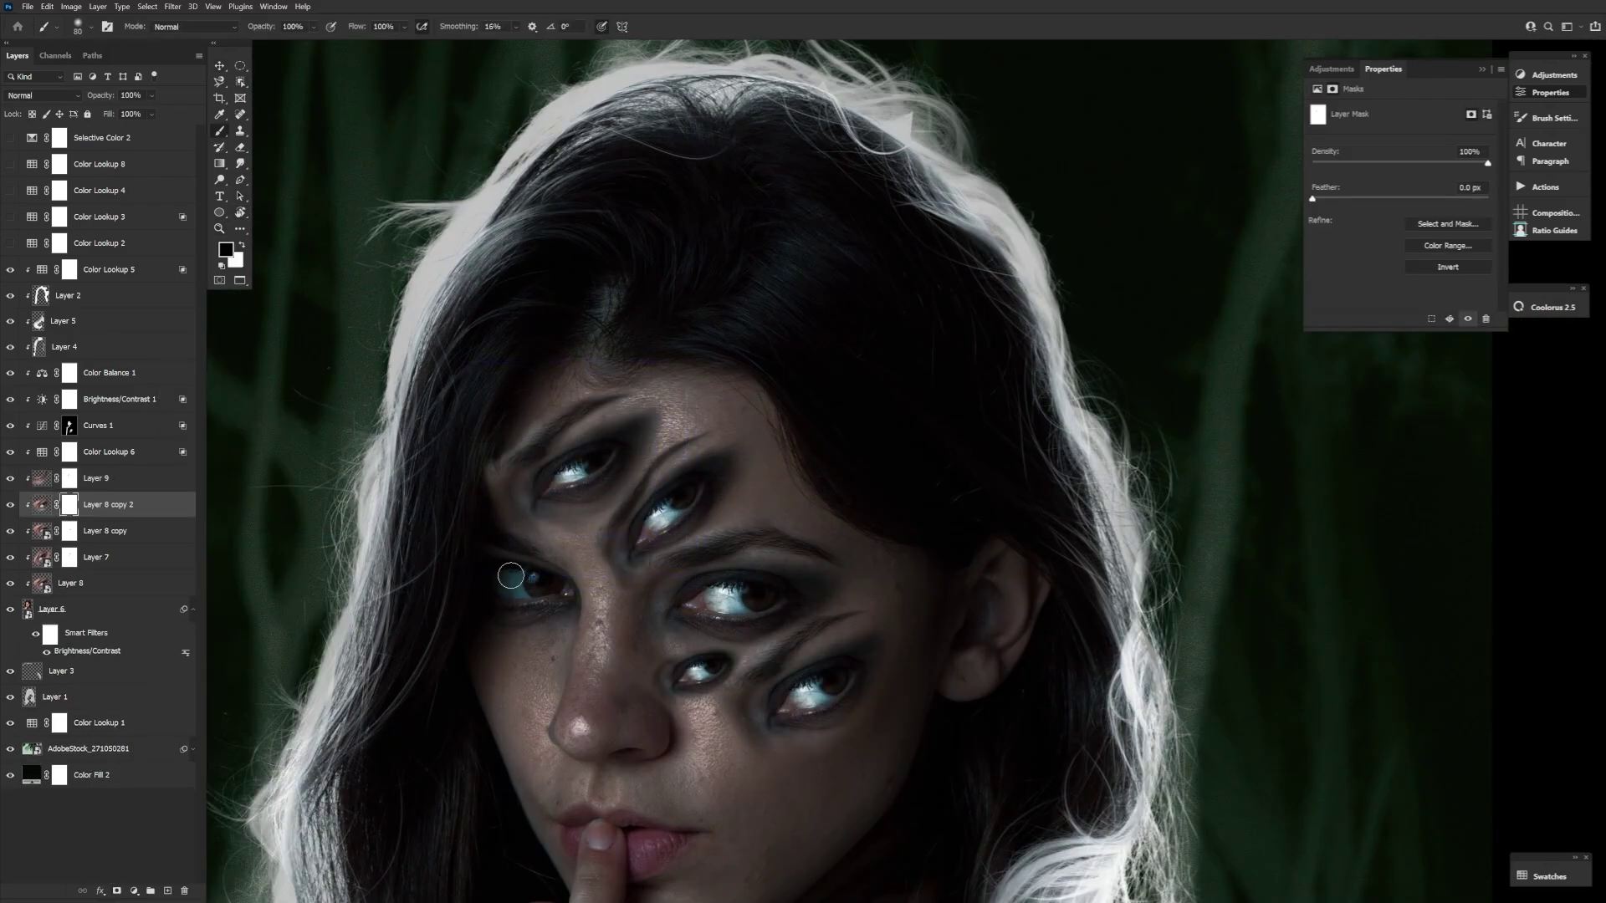
key("ctrl+t")
left_click_drag(512, 438, 556, 255)
left_click_drag(636, 502, 663, 555)
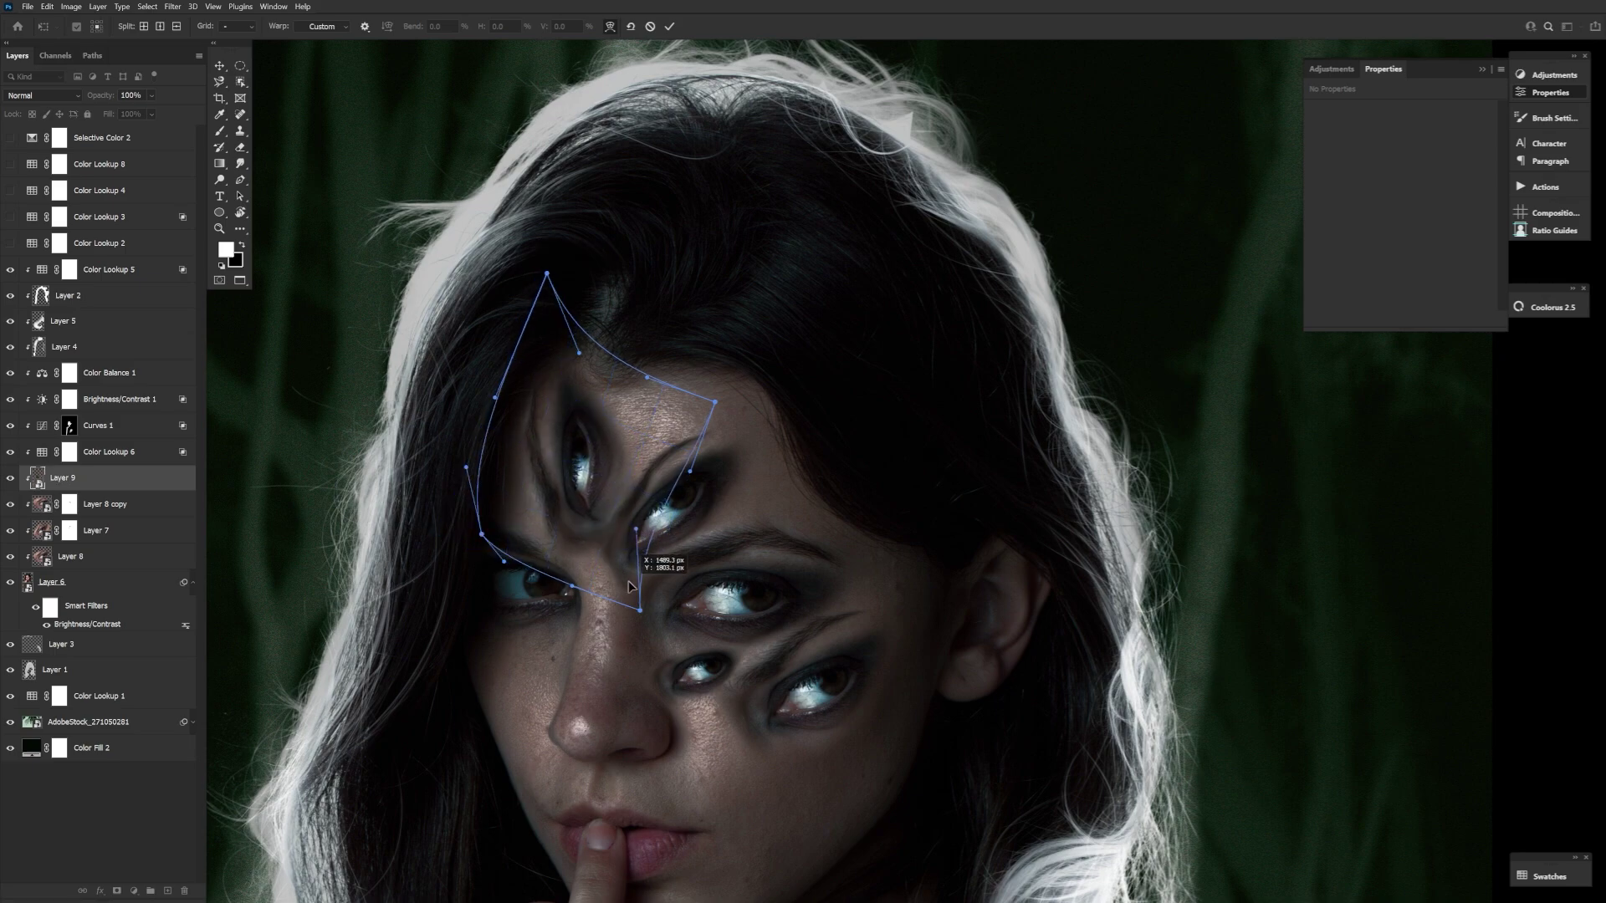
key("Return")
Step: Apply a Smart Sharpen smart filter to the nearly vertical forehead eye
key("z")
left_click(459, 526)
scroll(459, 526, "up", 3)
key("ctrl+alt+f")
key("Return")
Step: Mask the surroundings of the vertical forehead eye and scale it to about 95%
key("b")
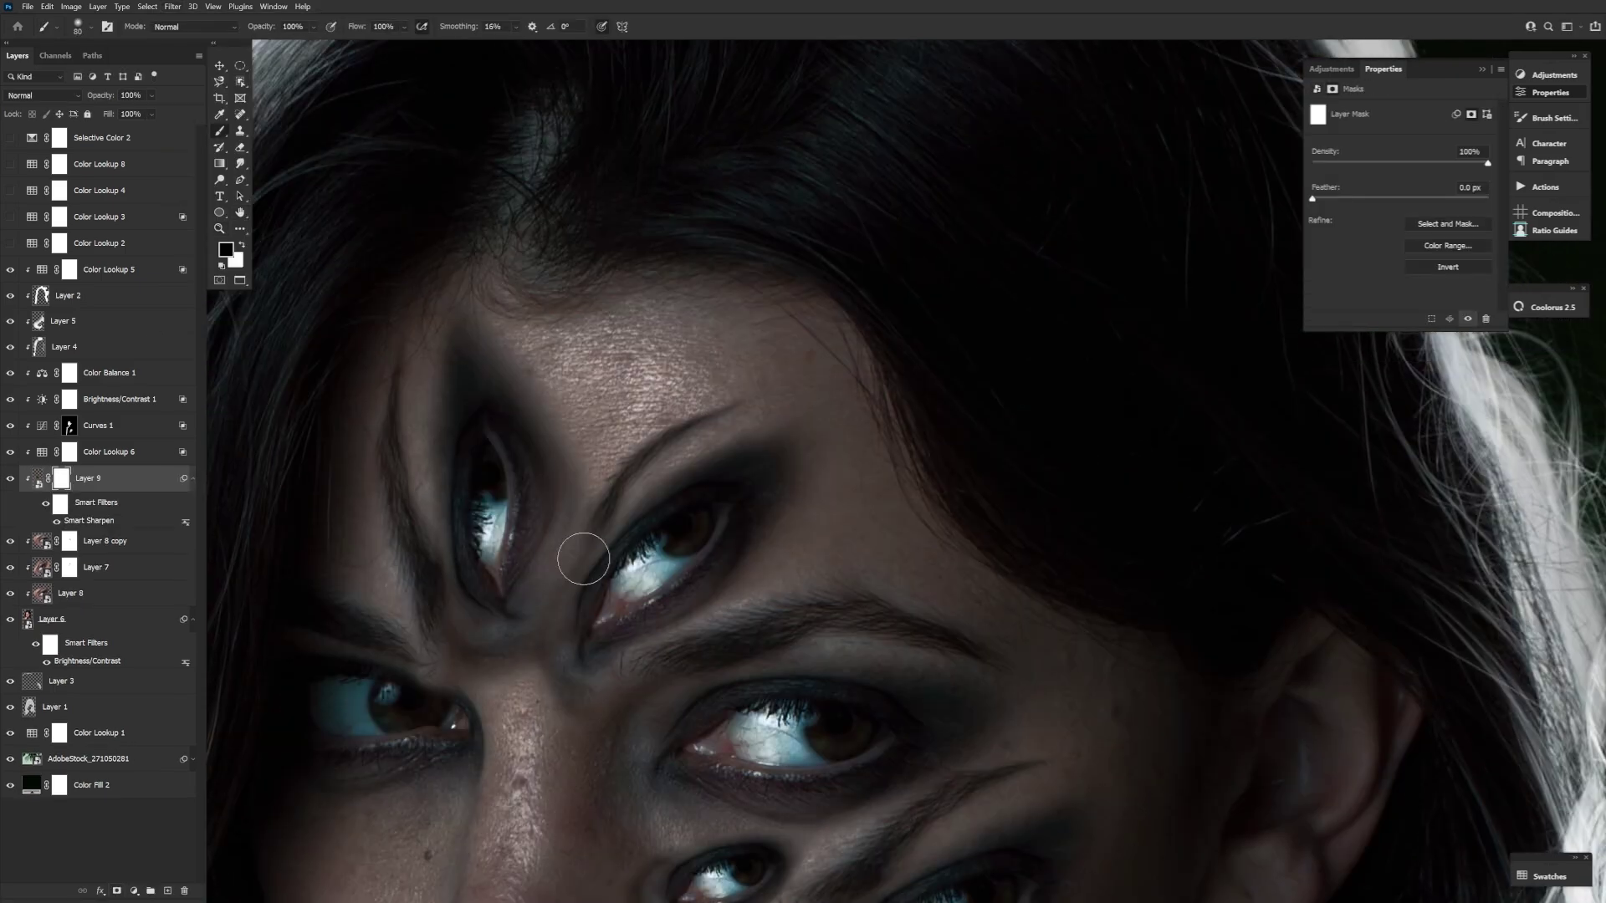
left_click_drag(397, 610, 416, 422)
key("ctrl+t")
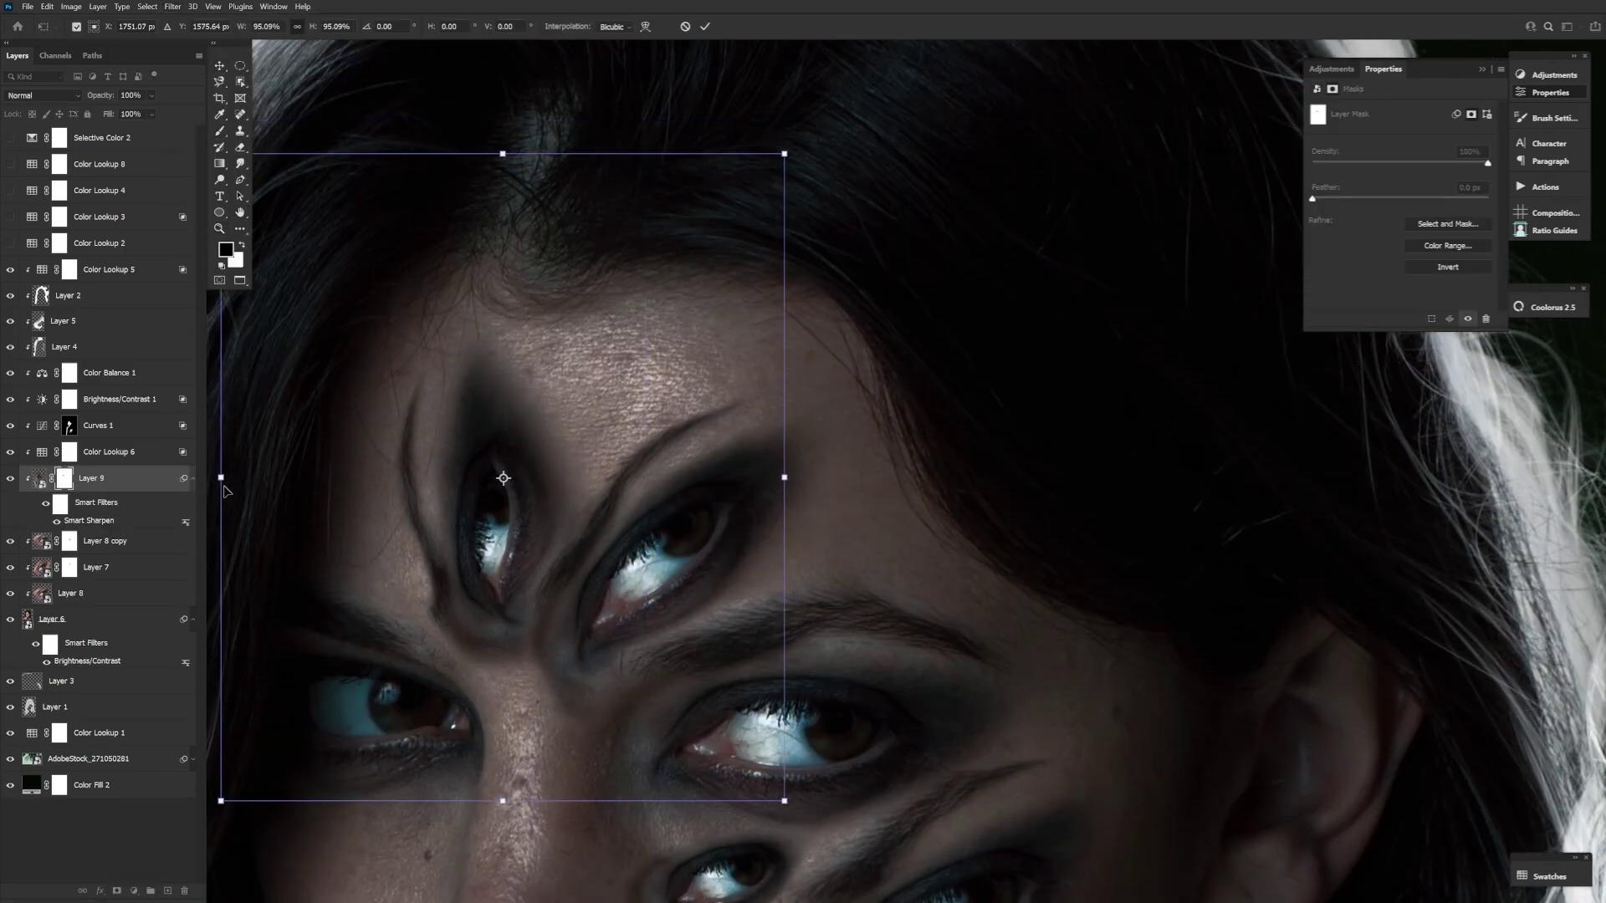
key("Return")
Step: Soften the dark shadow above the vertical eye by painting its mask with a 175 px brush at 9% flow
key("bracketleft")
key("bracketleft")
key("bracketright")
key("bracketright")
key("bracketright")
left_click_drag(567, 279, 502, 393)
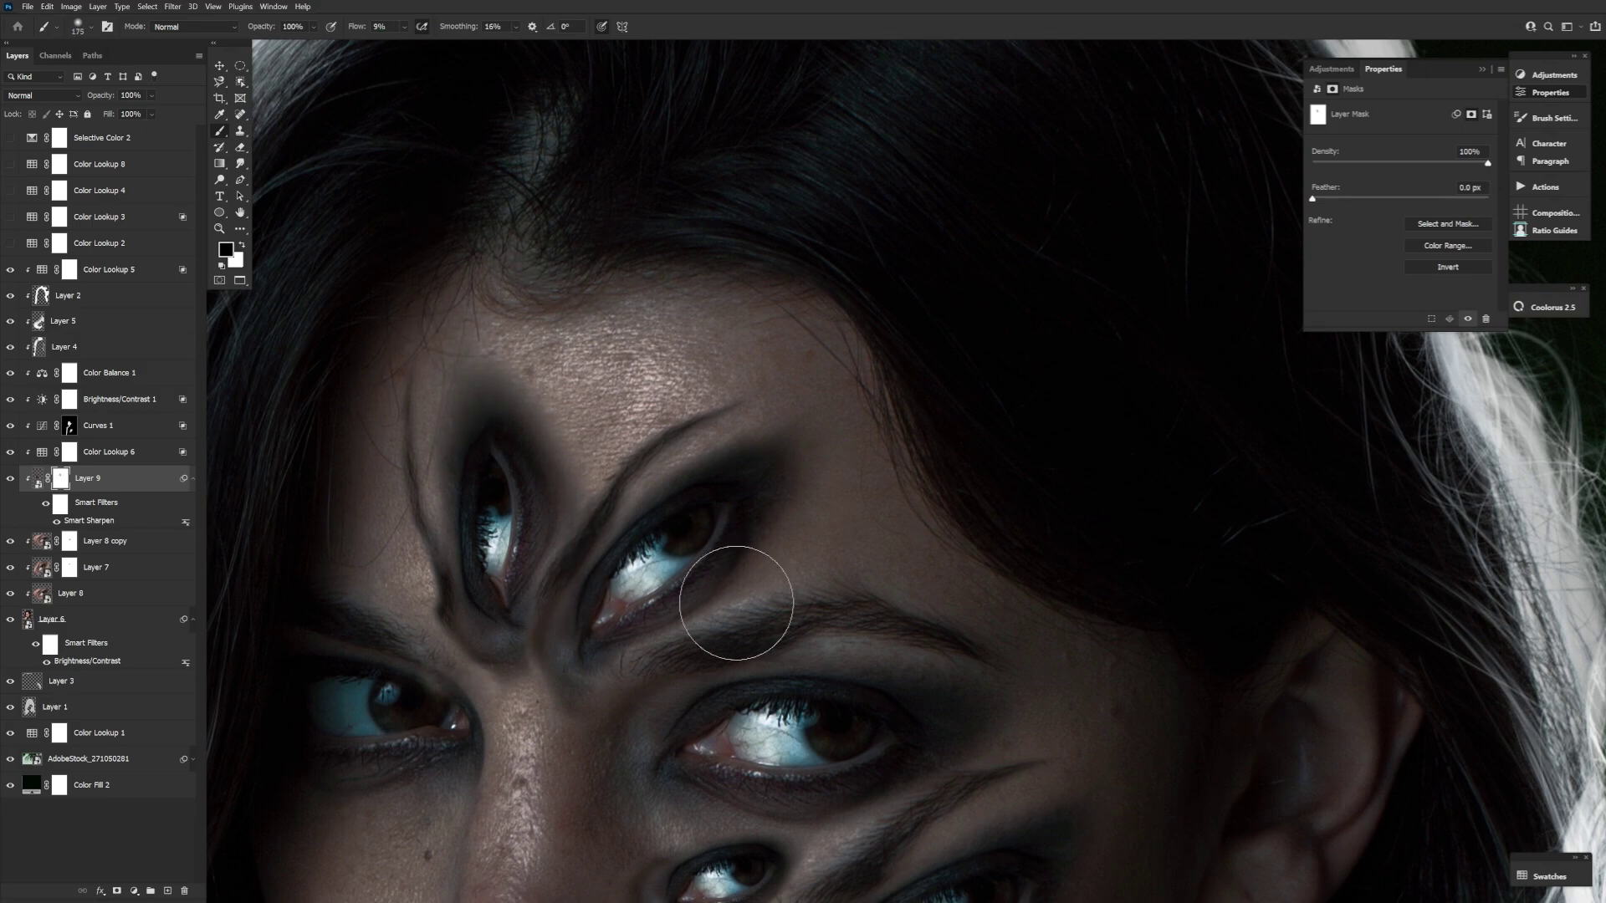
Step: Refine the vertical forehead eye's mask along its thin brow with a very small brush at 100% flow
key("bracketleft")
key("bracketleft")
key("bracketleft")
key("bracketleft")
key("bracketleft")
key("bracketleft")
key("bracketleft")
key("bracketleft")
key("bracketleft")
key("bracketleft")
key("bracketleft")
key("bracketleft")
key("x")
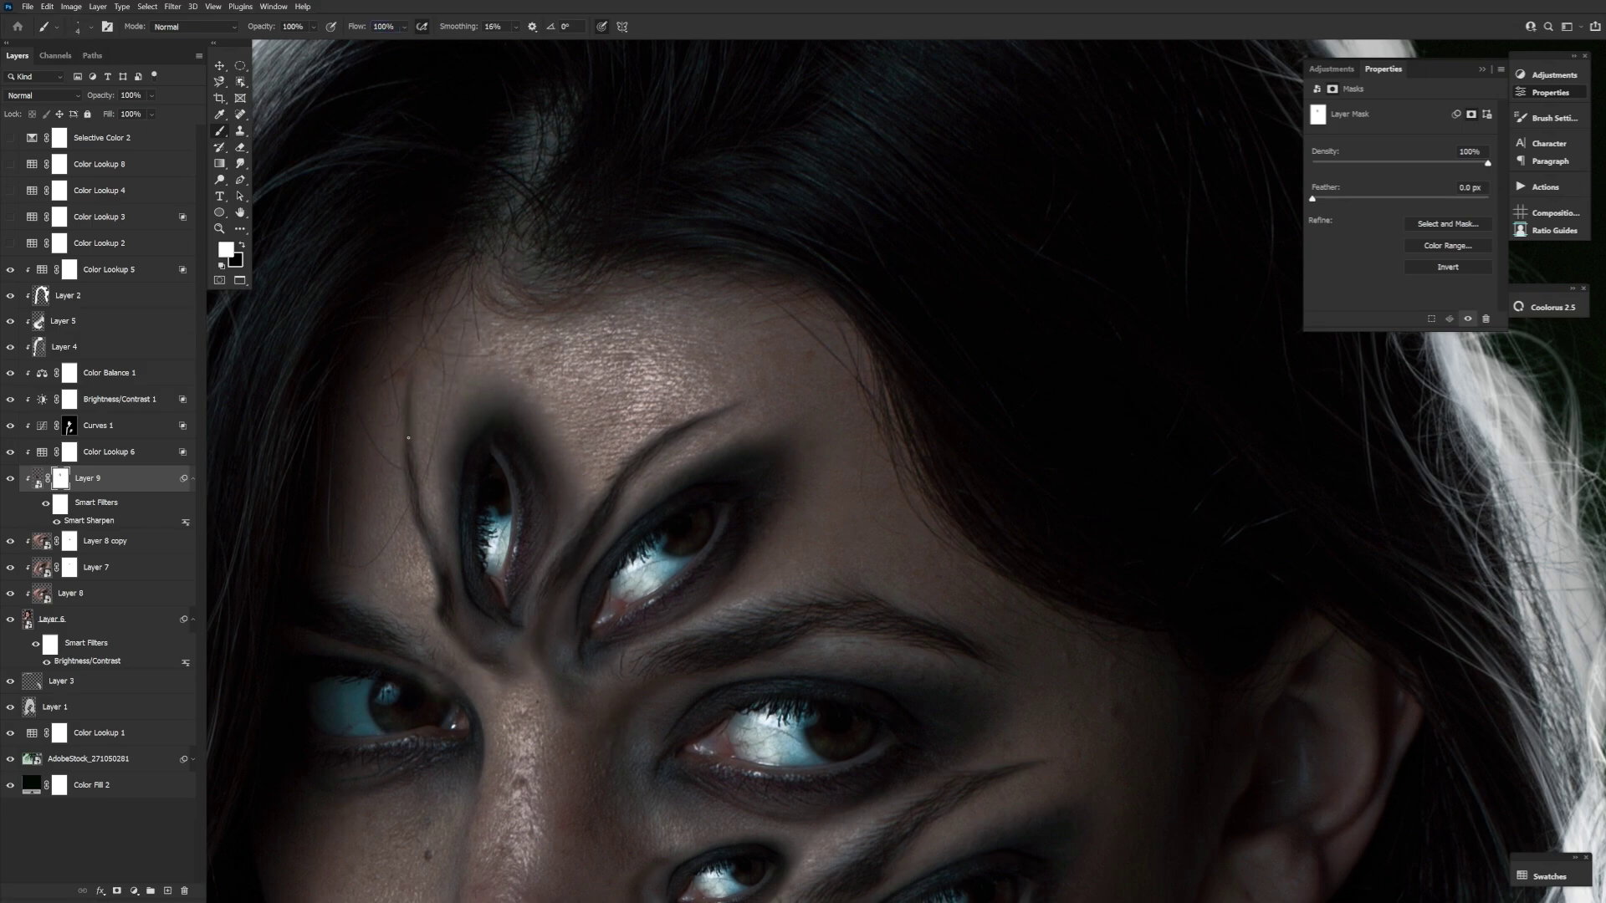
Step: Free-transform the vertical forehead eye to fine-tune its placement against the whole portrait
key("ctrl+minus")
key("ctrl+minus")
key("alt+bracketleft")
key("alt+bracketleft")
key("ctrl+t")
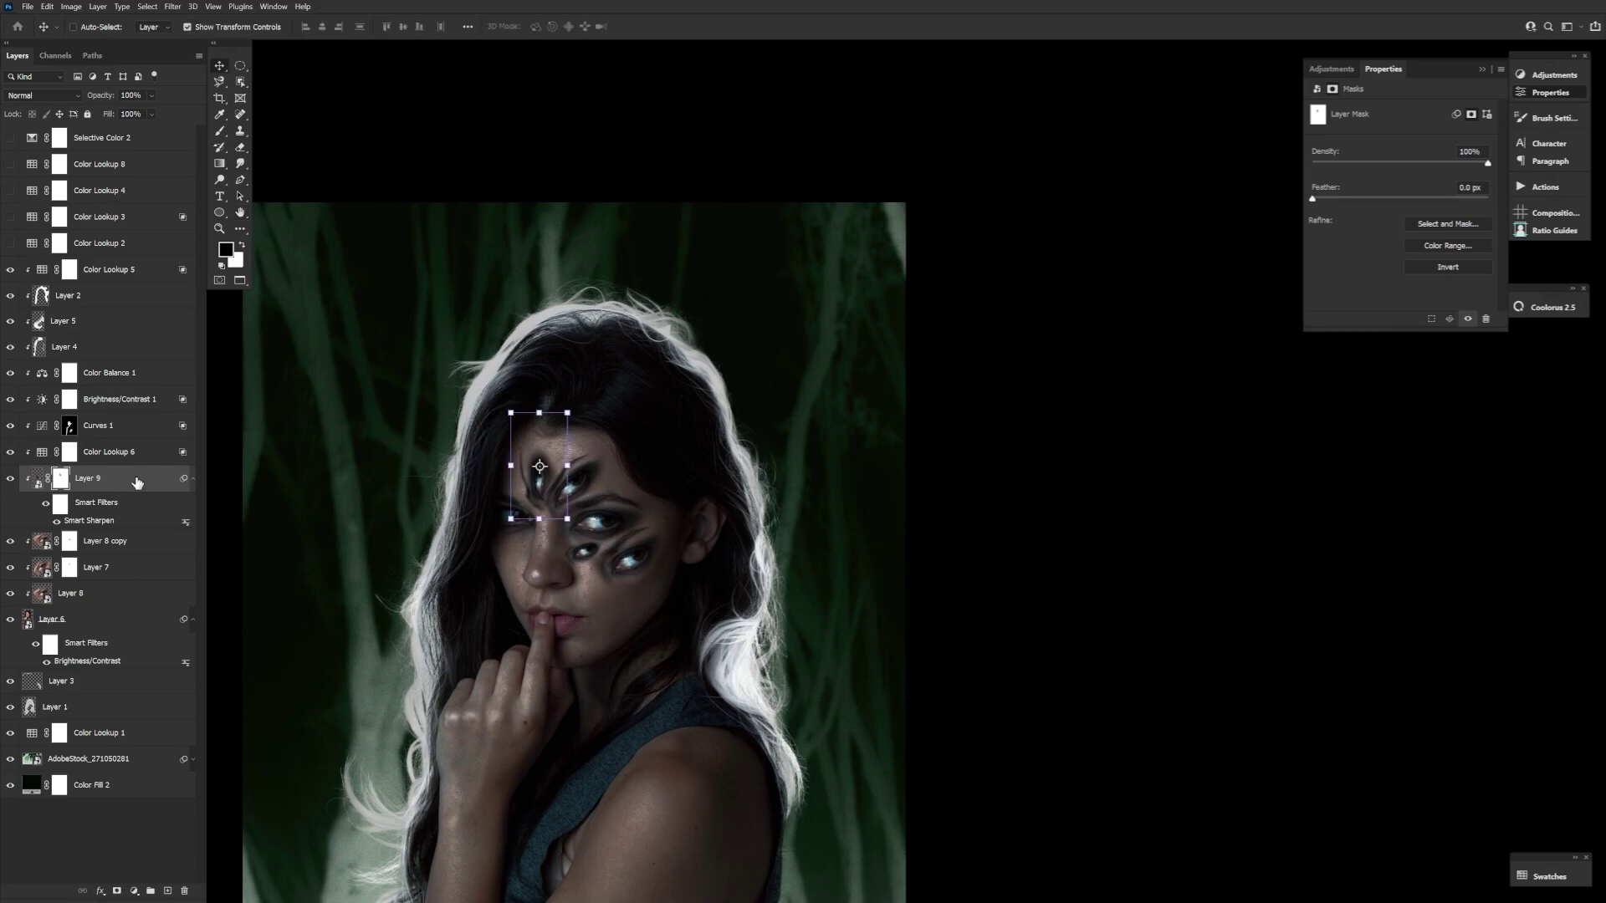
key("Return")
key("alt+bracketright")
key("alt+bracketright")
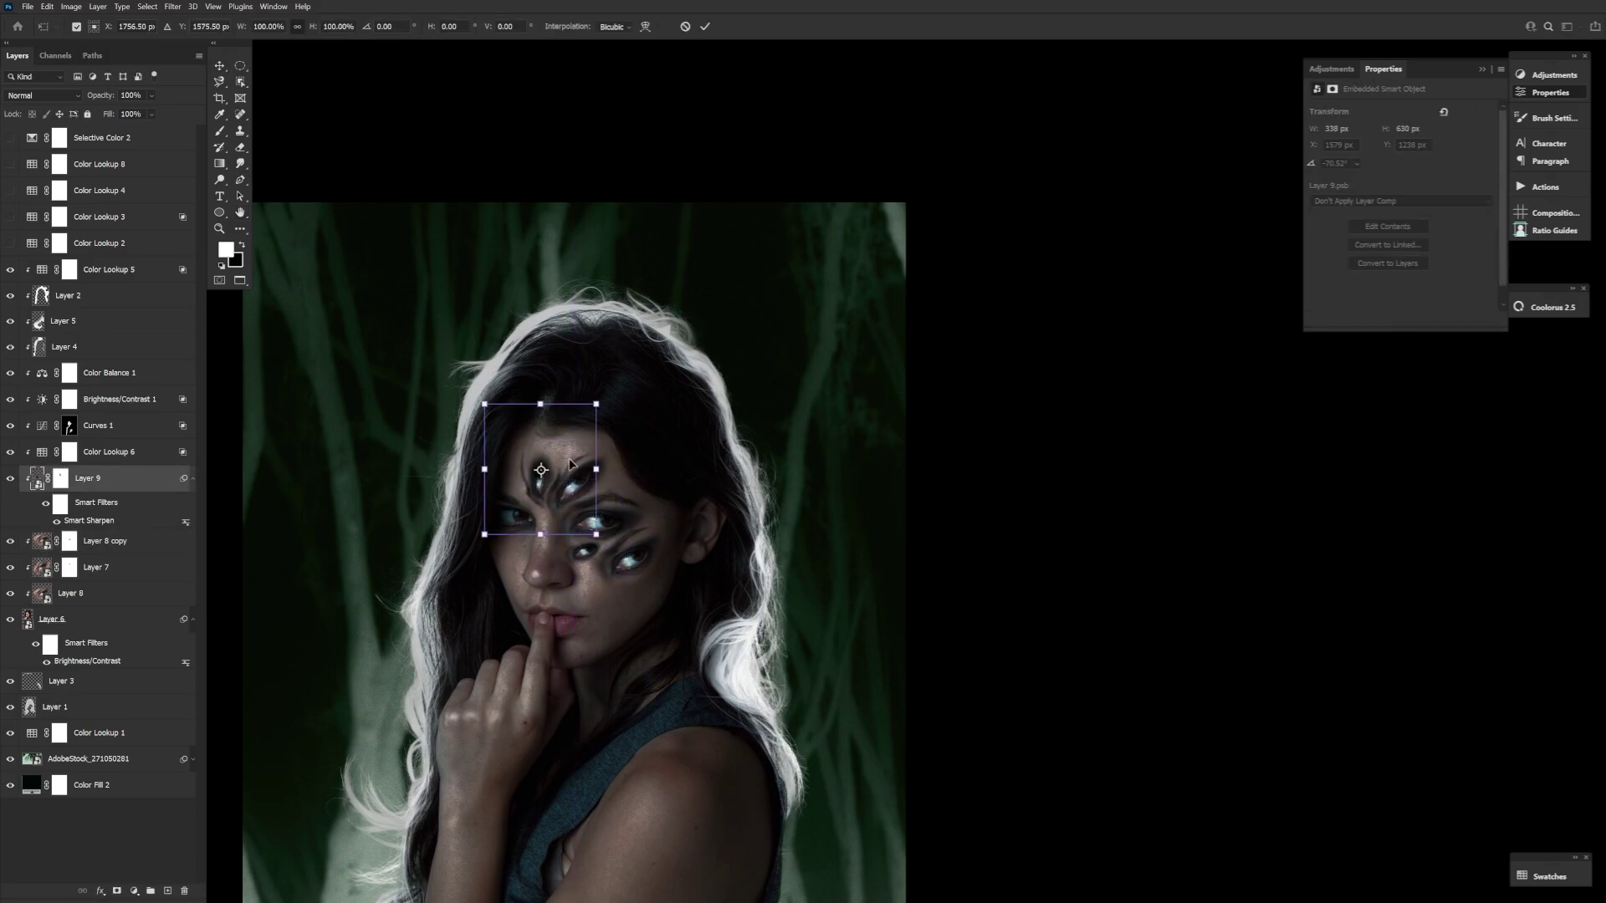
Step: Clean up the masks of Layer 7 and Layer 9 around the forehead eyes with a small brush at 100% flow
key("z")
left_click(528, 496)
left_click(528, 495)
key("b")
key("alt+bracketleft")
key("alt+bracketleft")
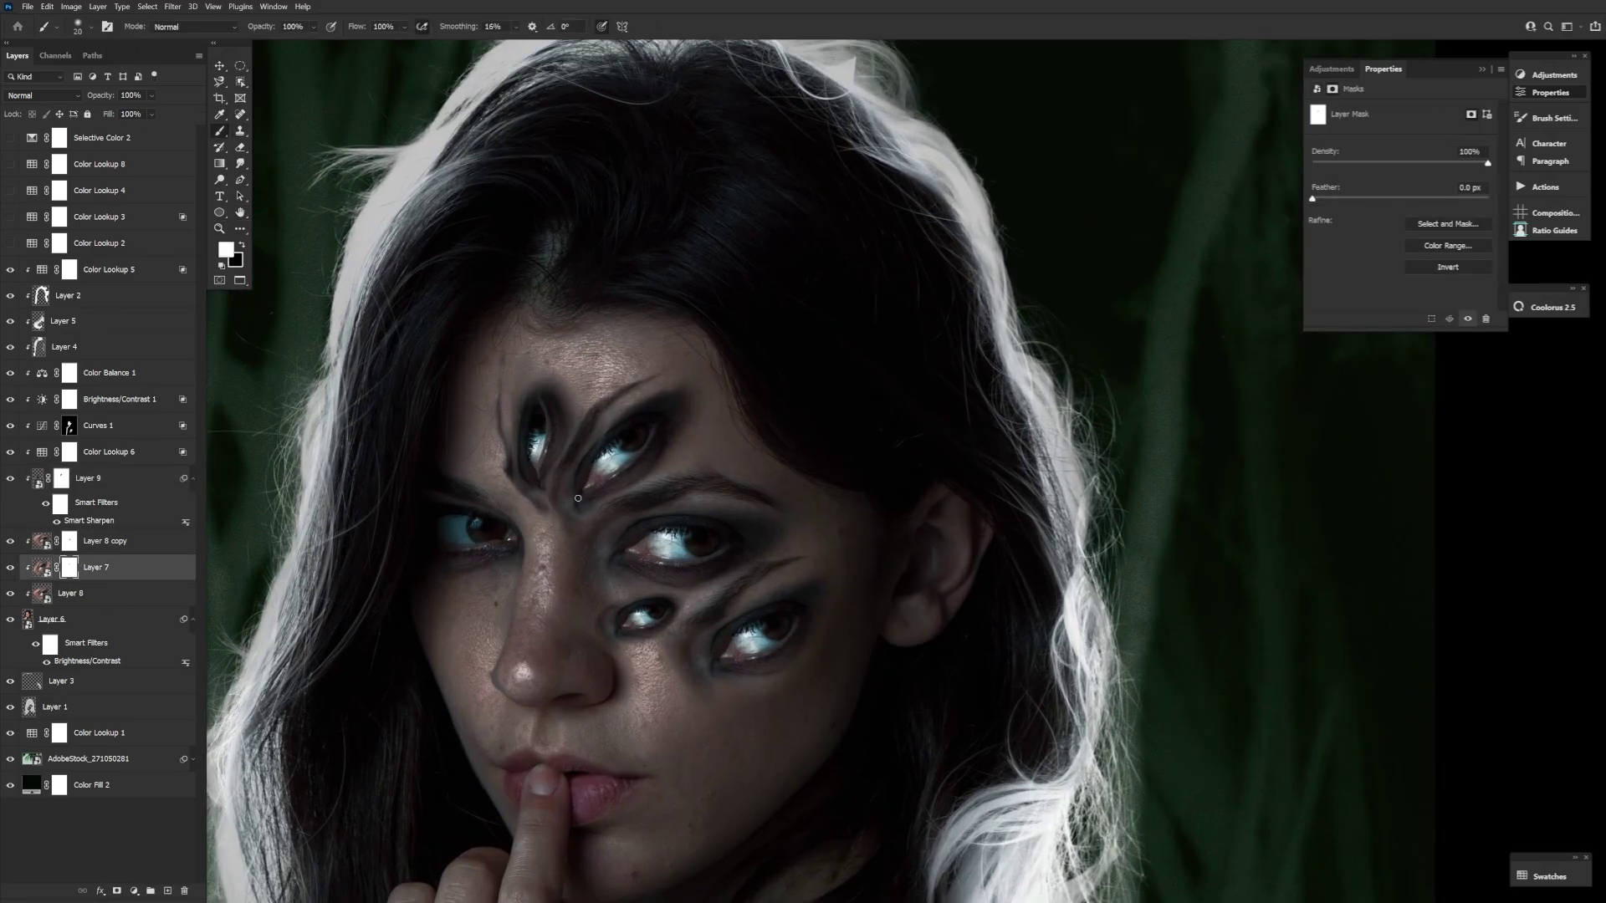
key("x")
key("x")
key("x")
key("x")
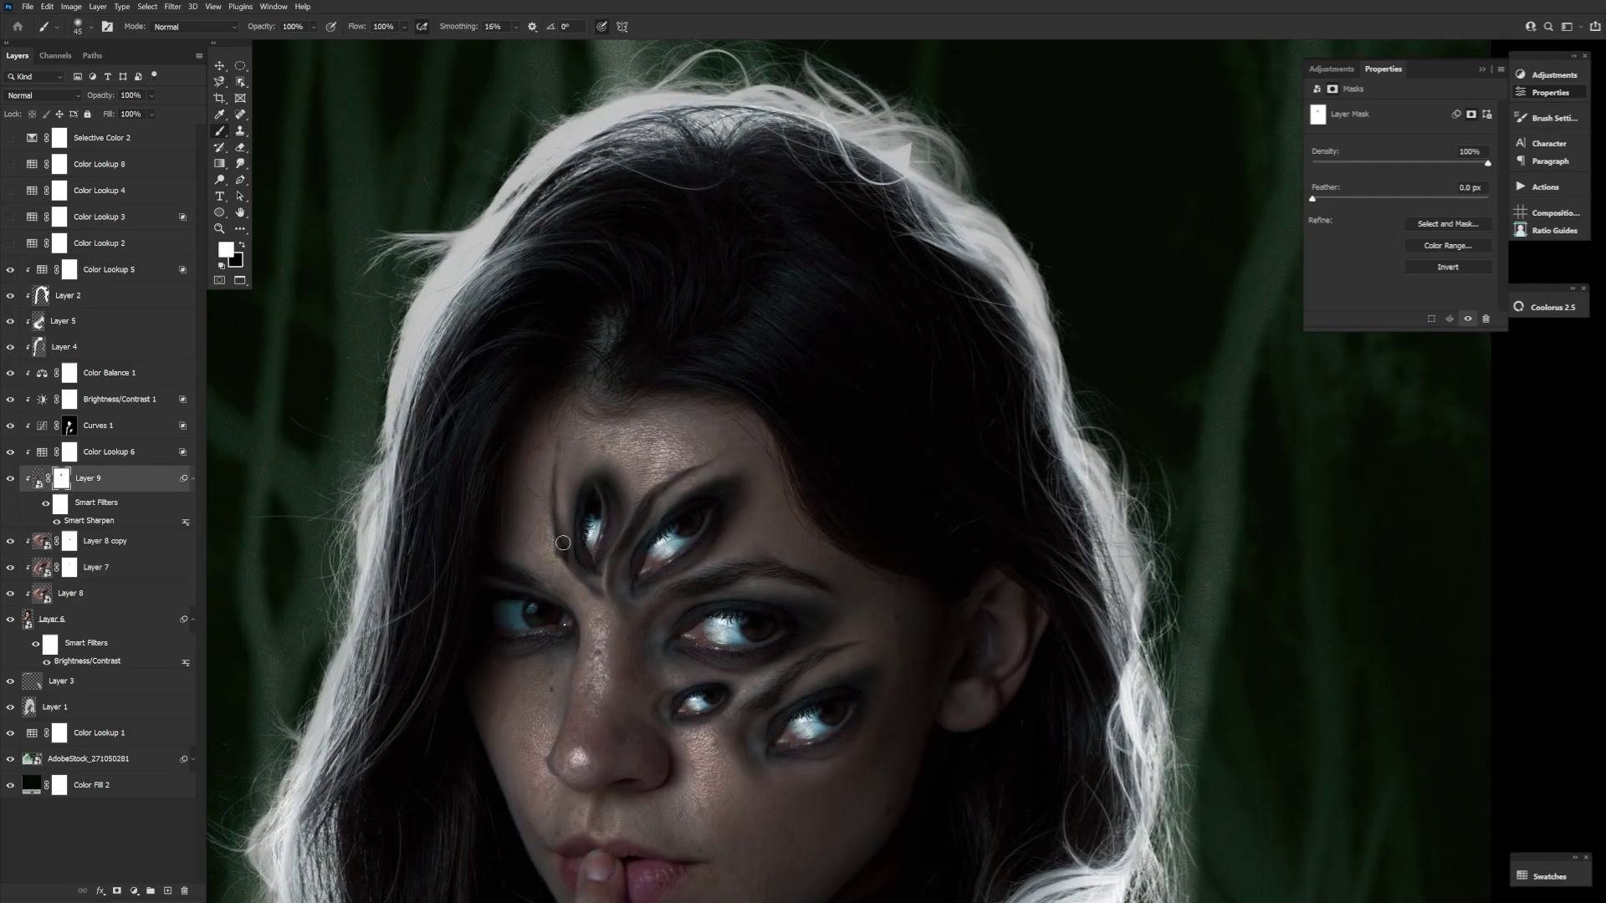
Step: Refine the gap between the two forehead eyes on Layer 9's mask with fine brushes up to 20 px
key("x")
key("r")
mouse_move(563, 543)
left_mouse_down()
mouse_move(831, 766)
mouse_move(741, 791)
left_mouse_up()
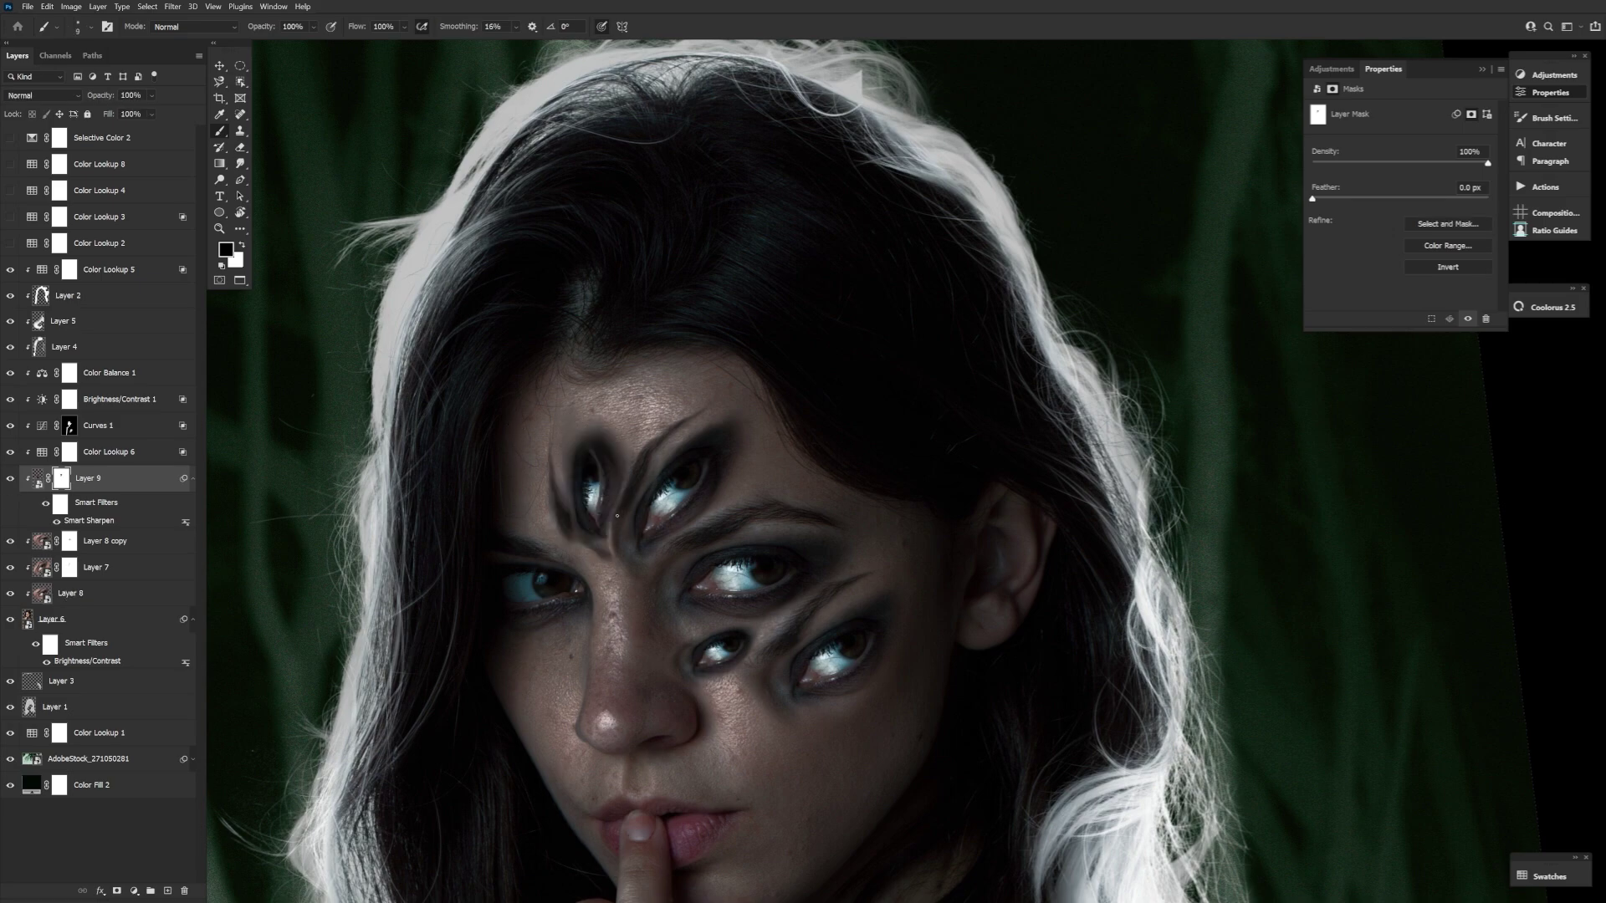
key("bracketleft")
key("bracketleft")
key("bracketleft")
key("bracketleft")
key("bracketleft")
key("bracketleft")
key("bracketleft")
key("x")
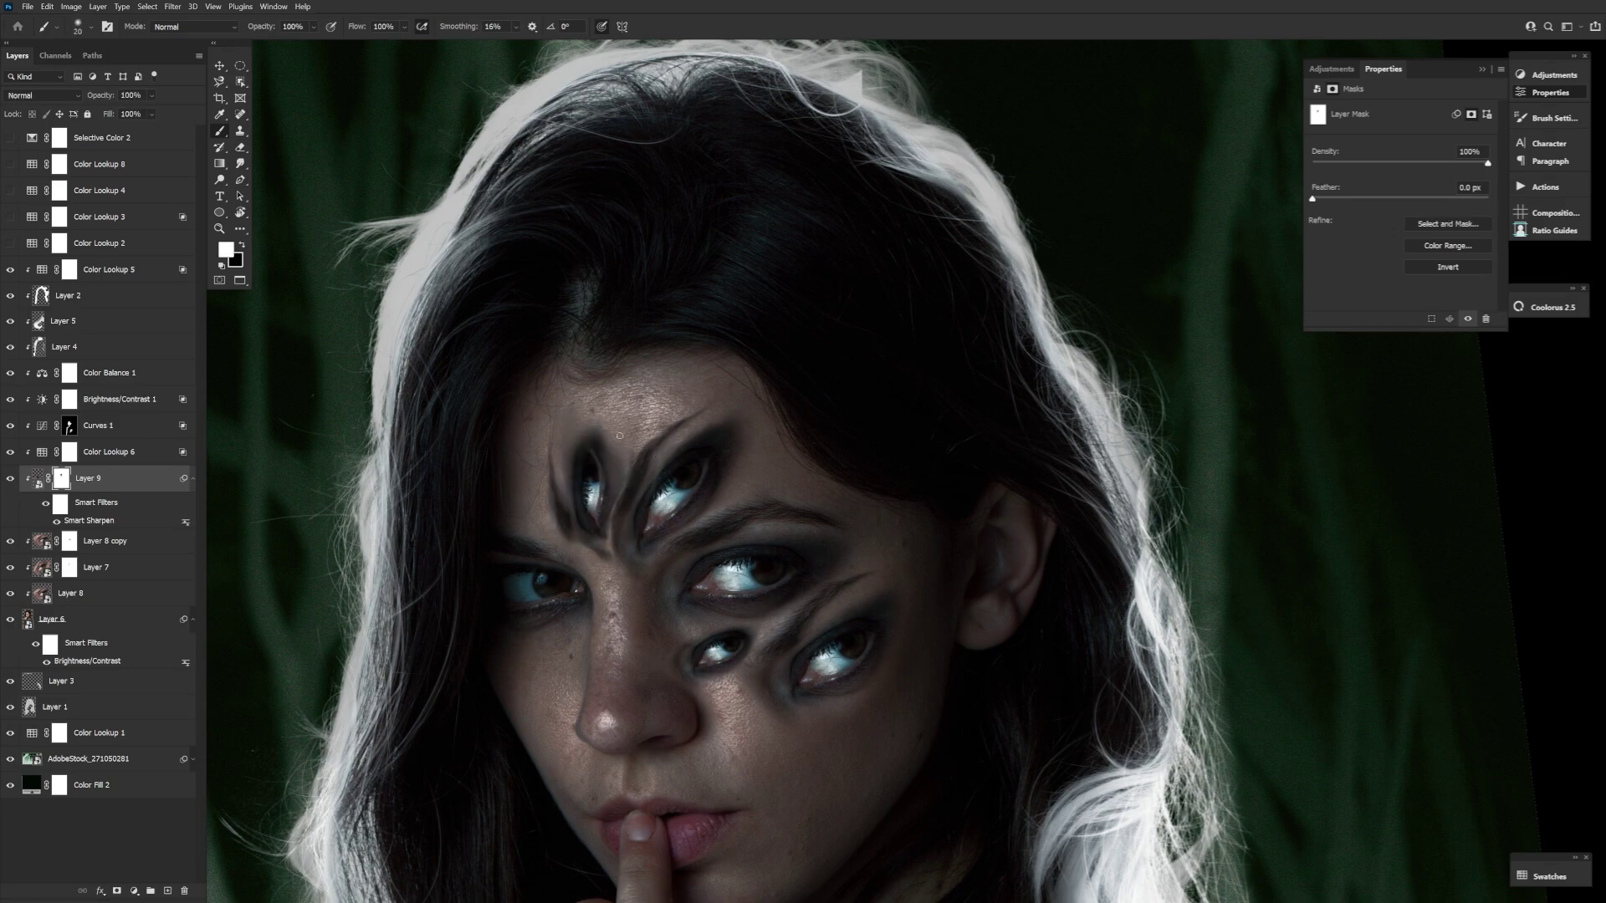
Step: Blend remaining eye edges on the masks of Layer 9 and Layer 8 copy with a brush of about 25 px
key("bracketright")
key("bracketright")
key("bracketright")
key("bracketright")
key("bracketright")
key("x")
left_click_drag(634, 643, 505, 626)
key("alt+bracketleft")
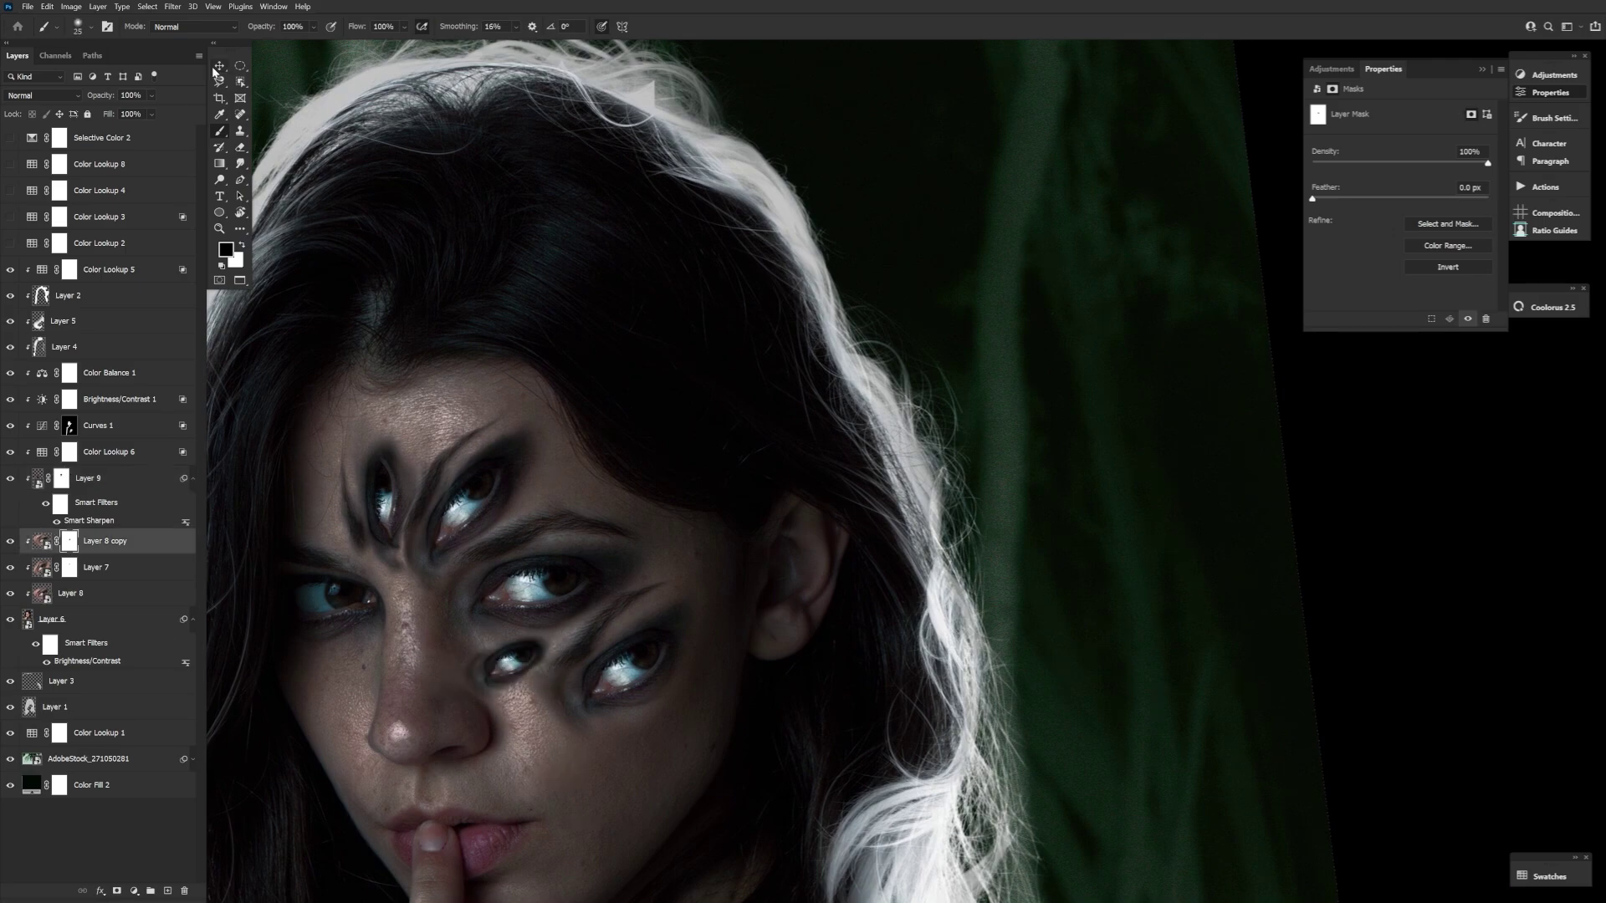
key("ctrl+minus")
key("ctrl+minus")
Step: Hide the Color Balance 1, Brightness/Contrast 1, Curves 1 and Color Lookup 6 adjustments above the eye layers
key("z")
left_click(101, 242)
left_click_drag(10, 243, 10, 139)
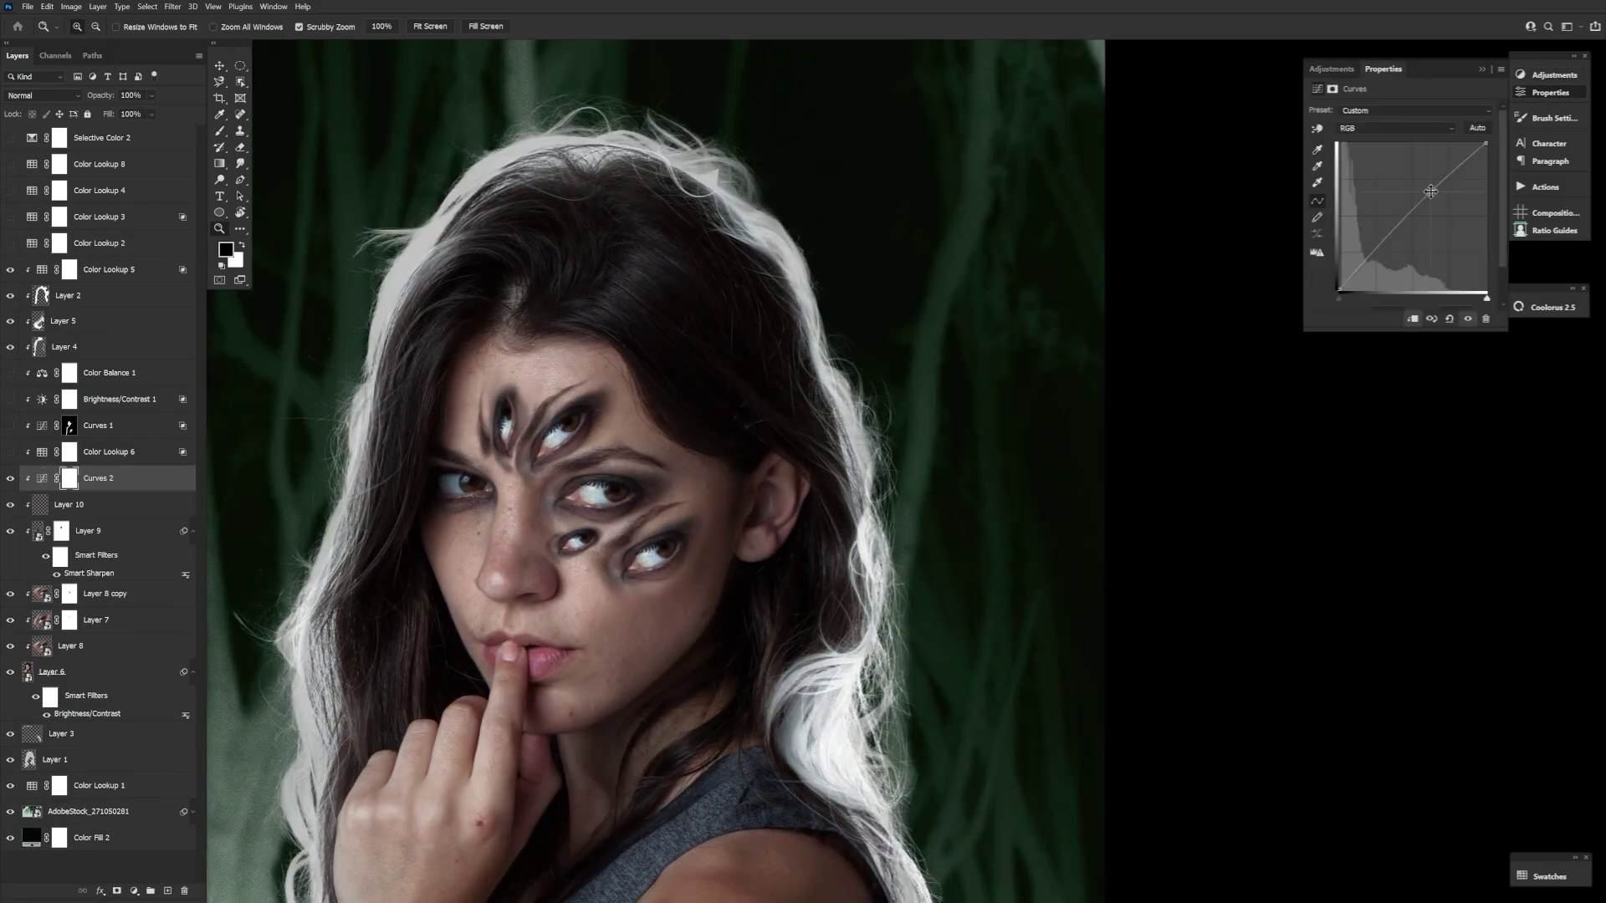
Step: Invert the mask of the clipped Curves 2 adjustment to black and paint its effect in around the eyes
key("ctrl+i")
key("b")
key("x")
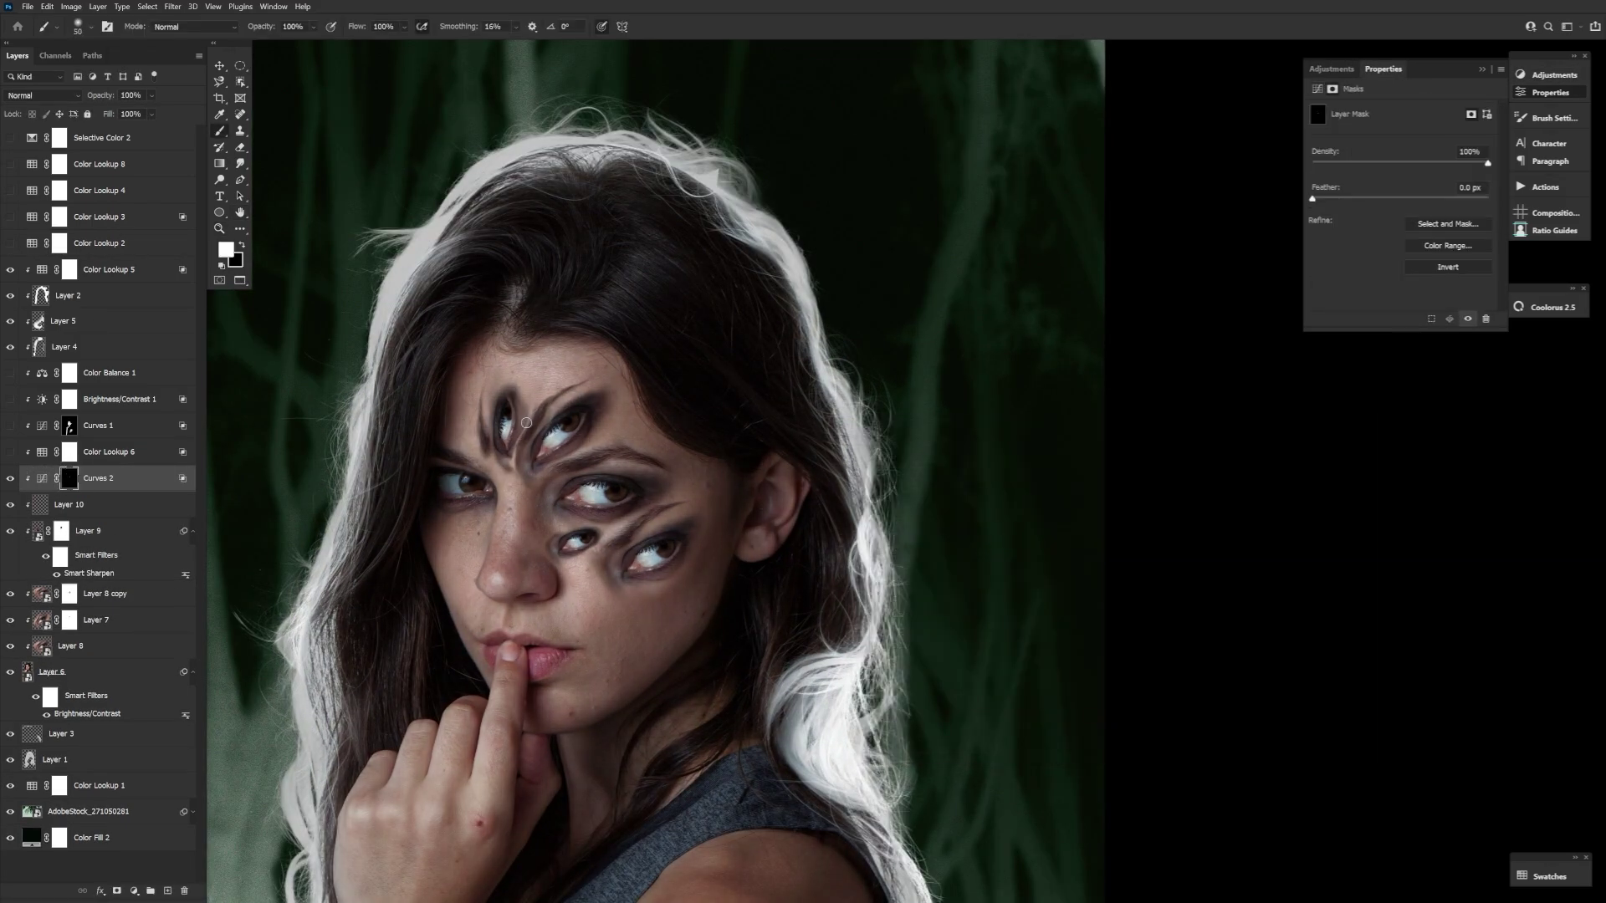
key("bracketleft")
key("bracketleft")
Step: Add a new clipped layer above Curves 2 and set its blending mode to Multiply
key("ctrl+shift+alt+n")
left_click(42, 95)
left_click(38, 144)
key("r")
mouse_move(735, 691)
left_mouse_down()
mouse_move(470, 616)
mouse_move(502, 586)
mouse_move(393, 535)
left_mouse_up()
key("b")
Step: Paint soft shadows around the extra eyes on the Multiply layer at 7% flow, varying the brush size
key("bracketright")
key("bracketright")
key("bracketright")
key("bracketright")
key("bracketright")
key("bracketright")
key("bracketright")
key("bracketright")
key("bracketright")
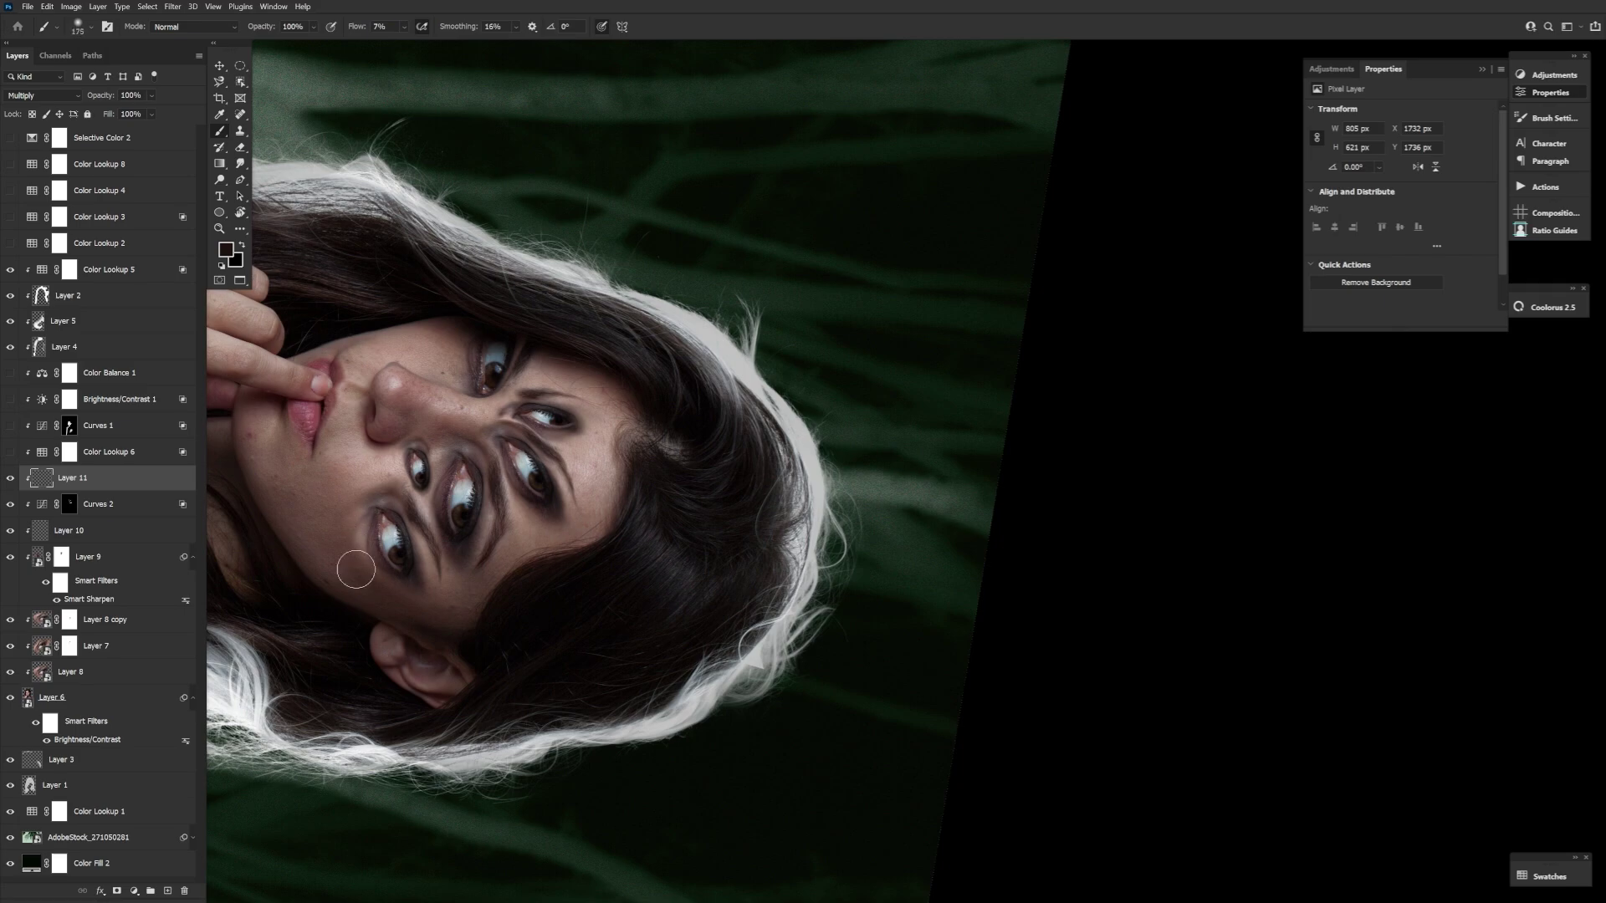
key("bracketright")
key("bracketright")
key("bracketright")
key("bracketright")
key("bracketright")
left_click_drag(1021, 215, 570, 732)
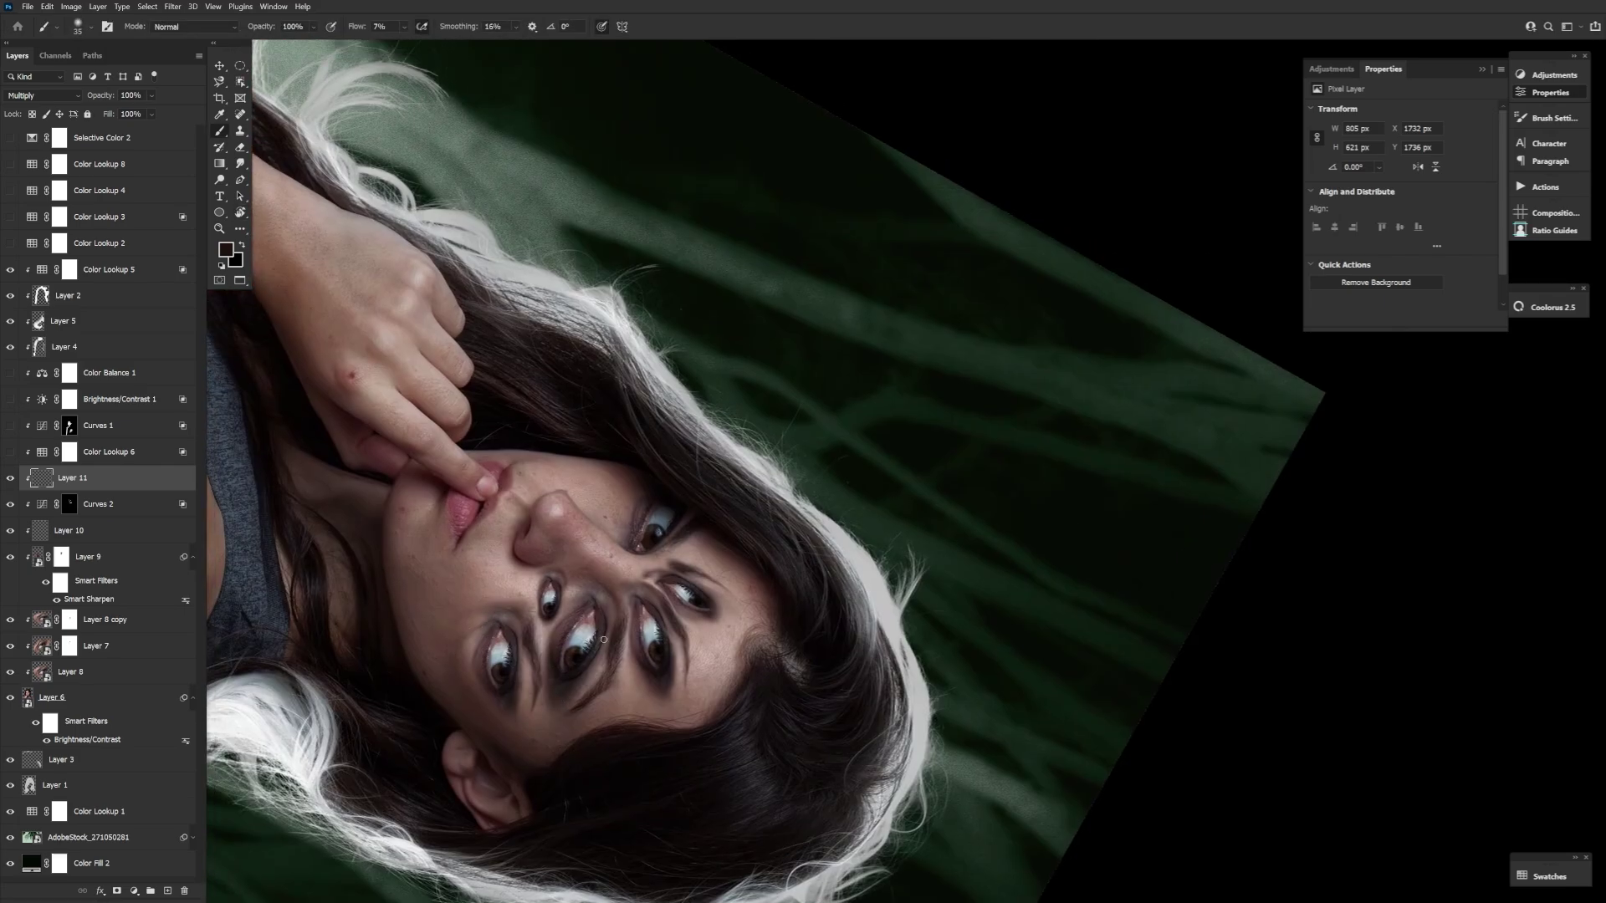
left_click_drag(603, 639, 548, 572)
key("bracketleft")
mouse_move(962, 376)
left_mouse_down()
mouse_move(796, 459)
mouse_move(711, 543)
left_mouse_up()
Step: Soften the small eye beside the nose on Layer 8 copy's mask with a 45 px brush at 7% flow
left_click(70, 621)
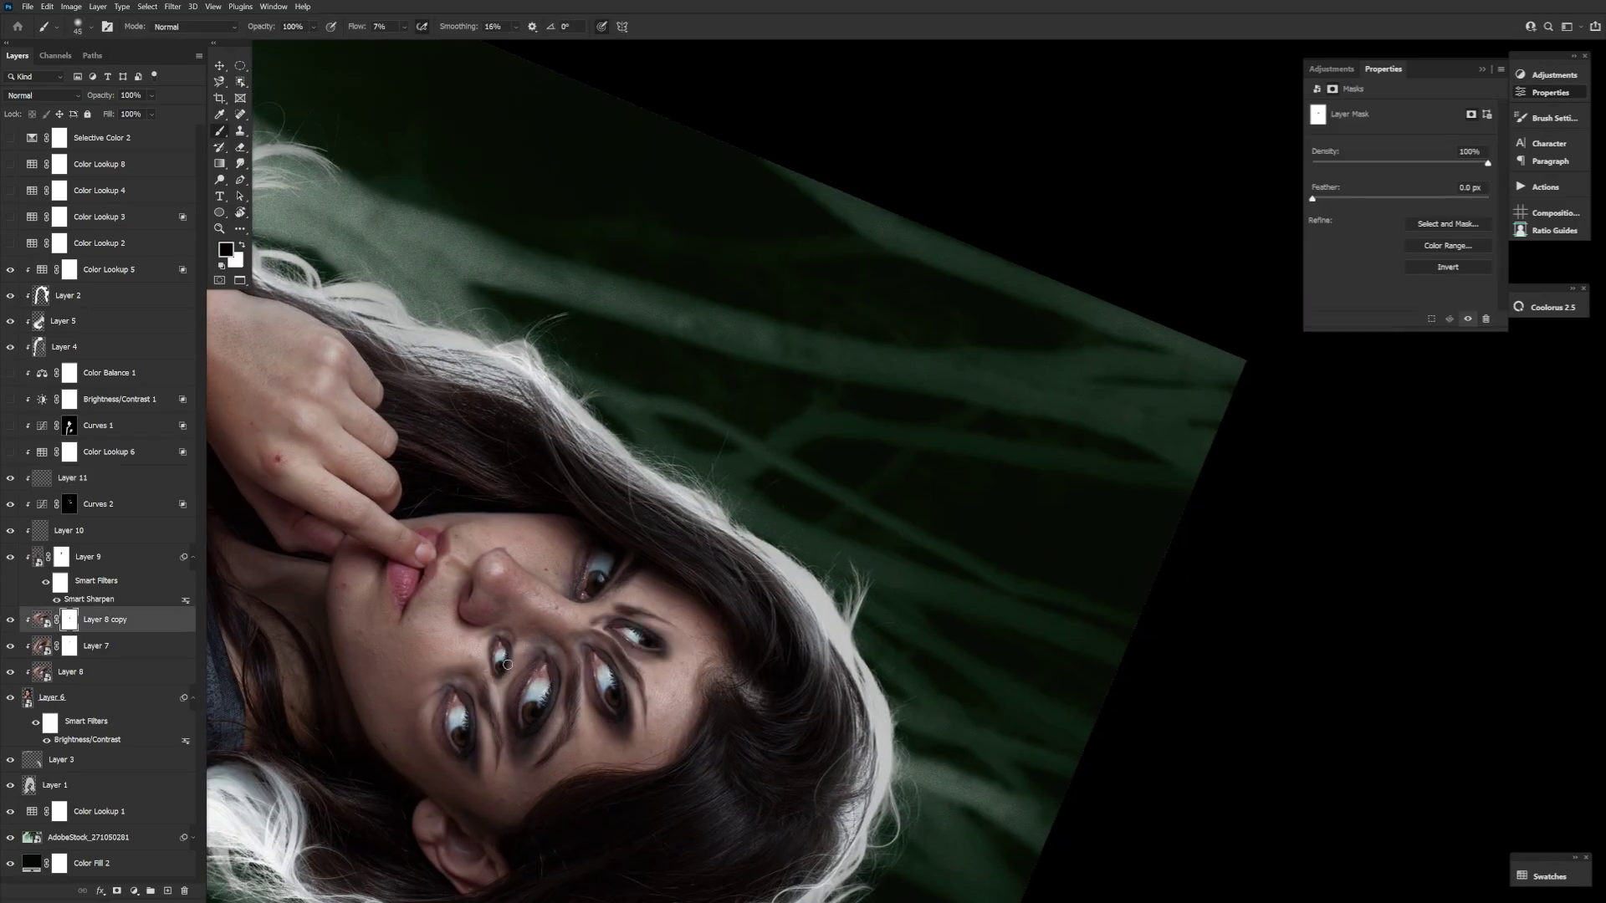
key("bracketright")
key("bracketright")
left_click(509, 670, "ctrl")
key("bracketleft")
key("bracketleft")
Step: Paint shading on Layer 10 around the small eye and the main eye at 7% flow
left_click_drag(511, 665, 388, 618)
key("bracketright")
key("bracketright")
key("bracketright")
key("bracketright")
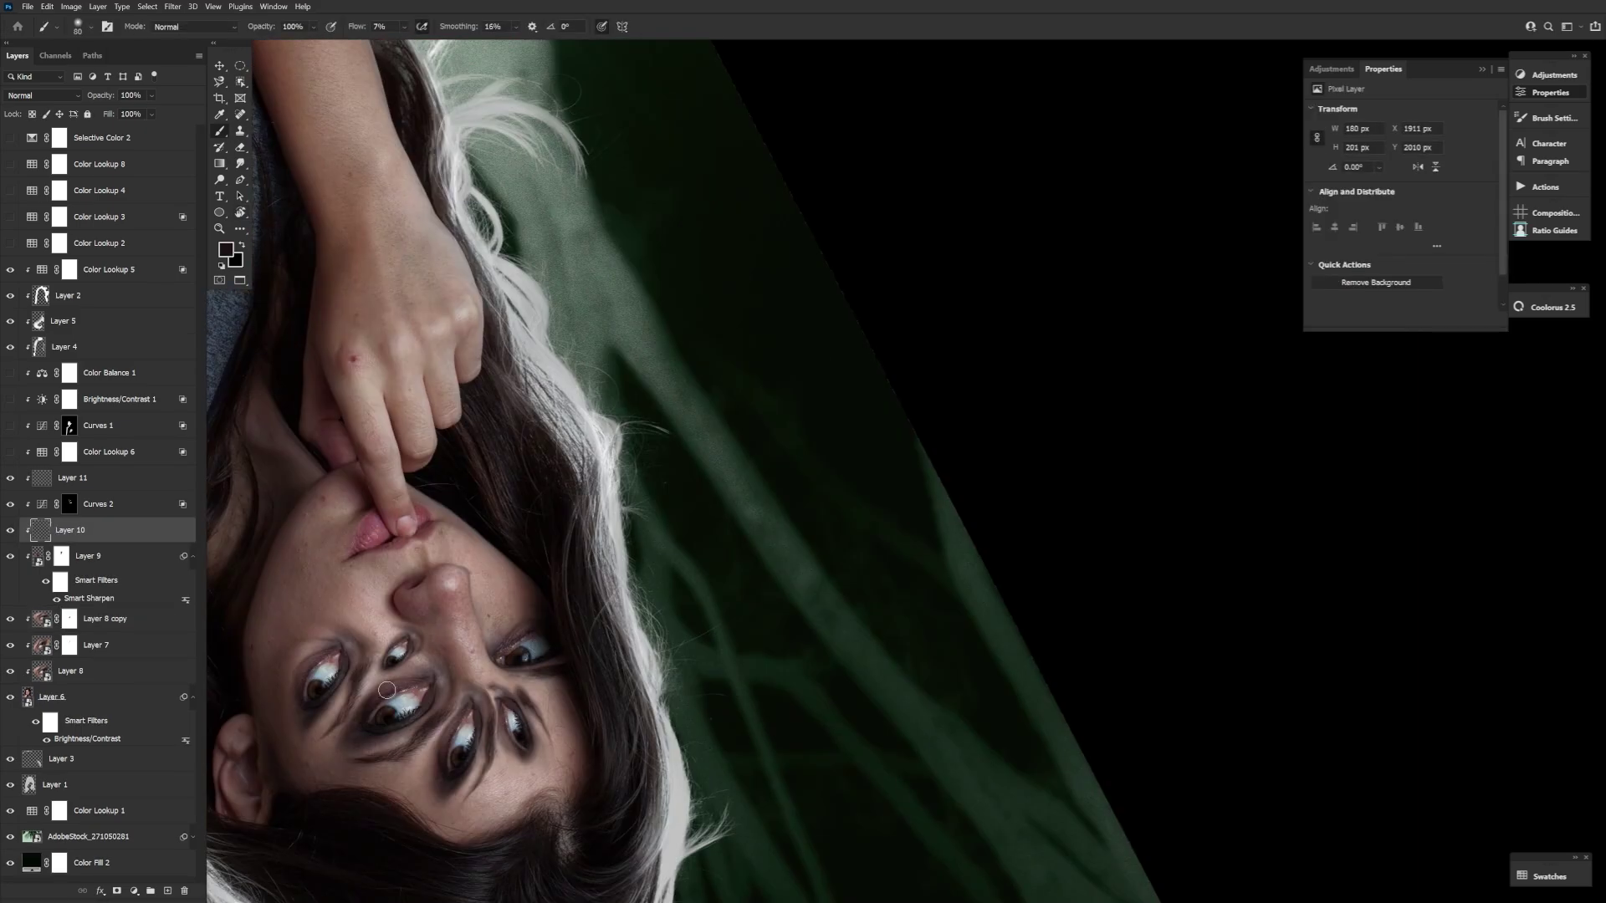
mouse_move(387, 690)
left_mouse_down()
mouse_move(435, 753)
mouse_move(511, 550)
left_mouse_up()
key("bracketright")
key("bracketright")
key("bracketright")
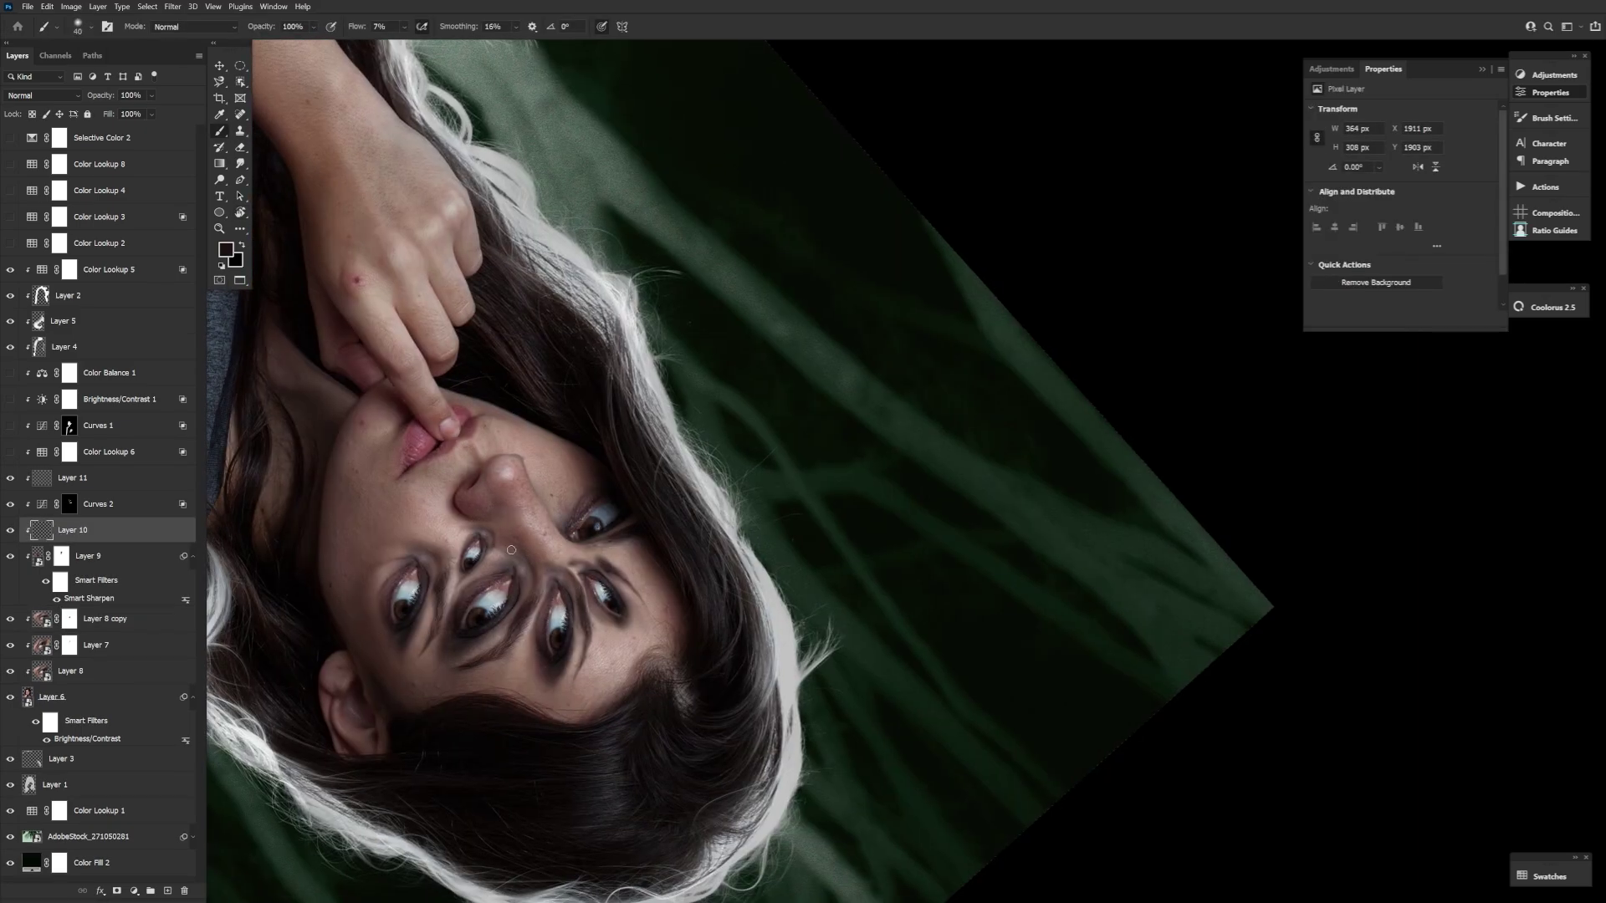
Step: Extend the shading on Layer 10 across the cheek and forehead with larger brushes up to 200 px
left_click_drag(460, 814, 424, 703)
key("bracketright")
key("bracketright")
key("bracketright")
key("bracketright")
key("bracketright")
key("bracketright")
key("bracketright")
key("bracketright")
key("bracketright")
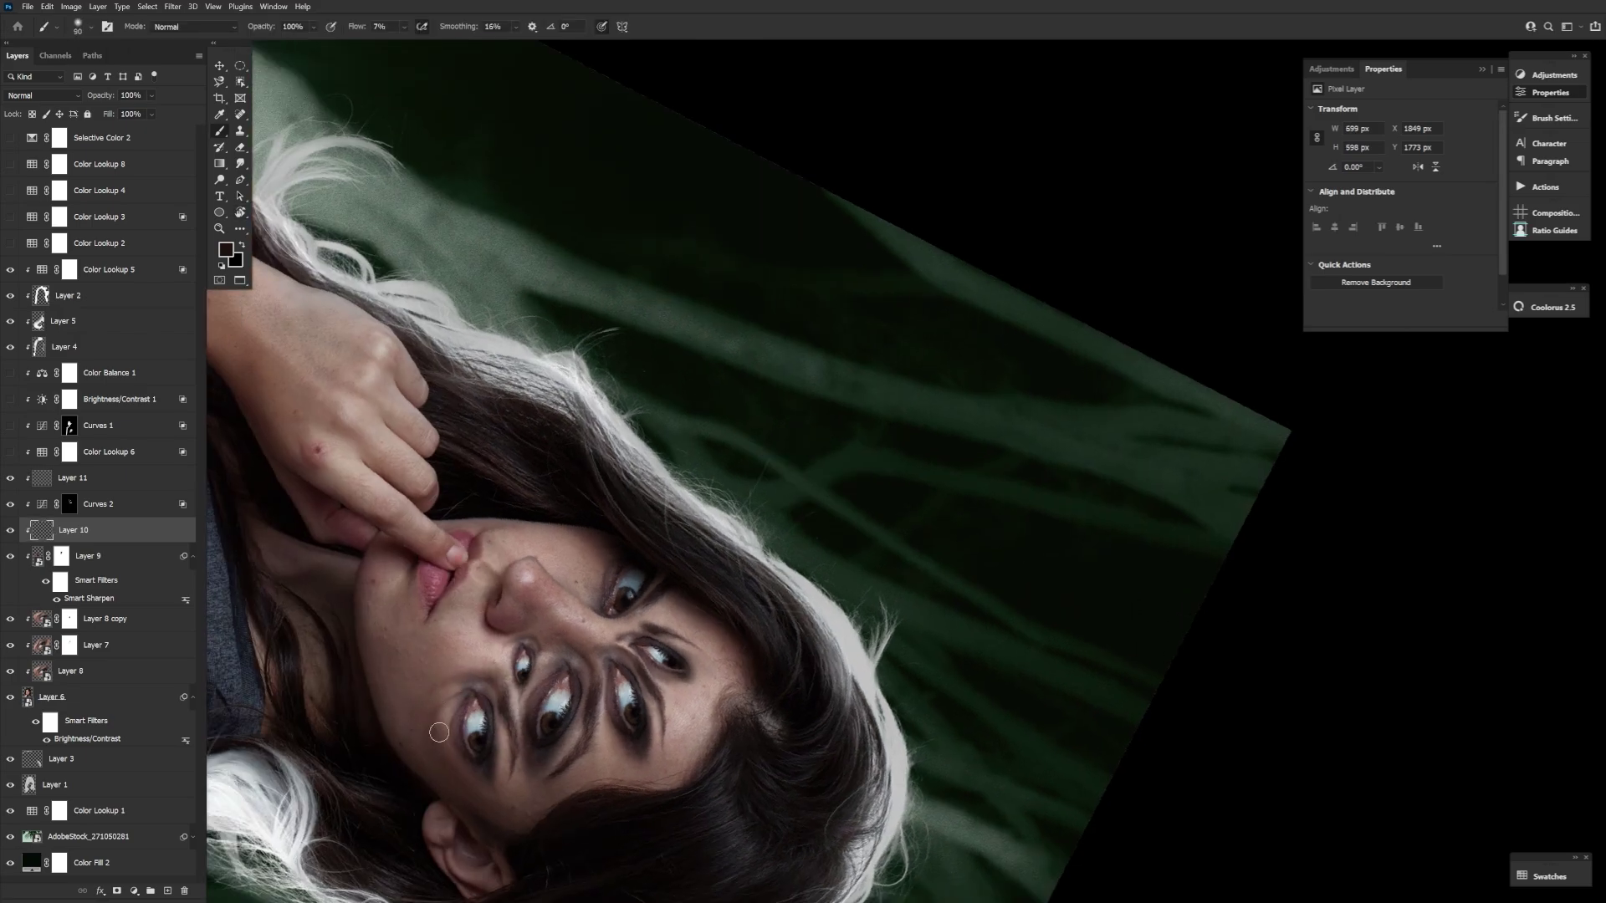
mouse_move(492, 756)
left_mouse_down()
mouse_move(821, 817)
mouse_move(423, 609)
left_mouse_up()
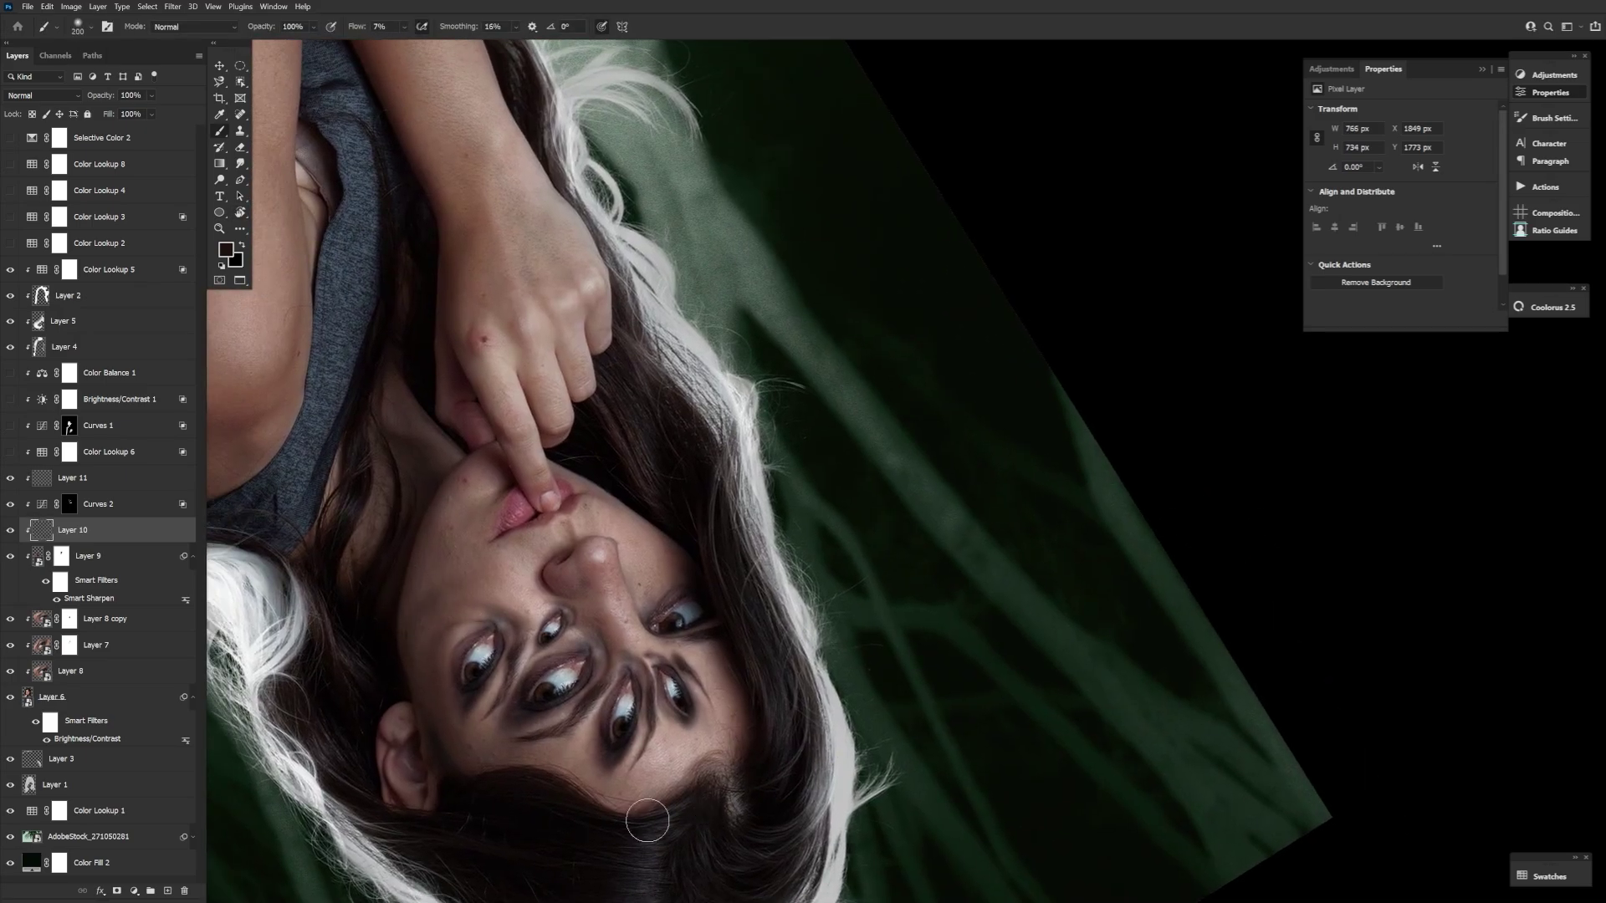
Step: Refine the shading around the forehead eyes and brows on Layer 10 with smaller brushes, lowering the flow to 2%
key("bracketleft")
key("bracketleft")
key("bracketleft")
left_click_drag(822, 782, 636, 469)
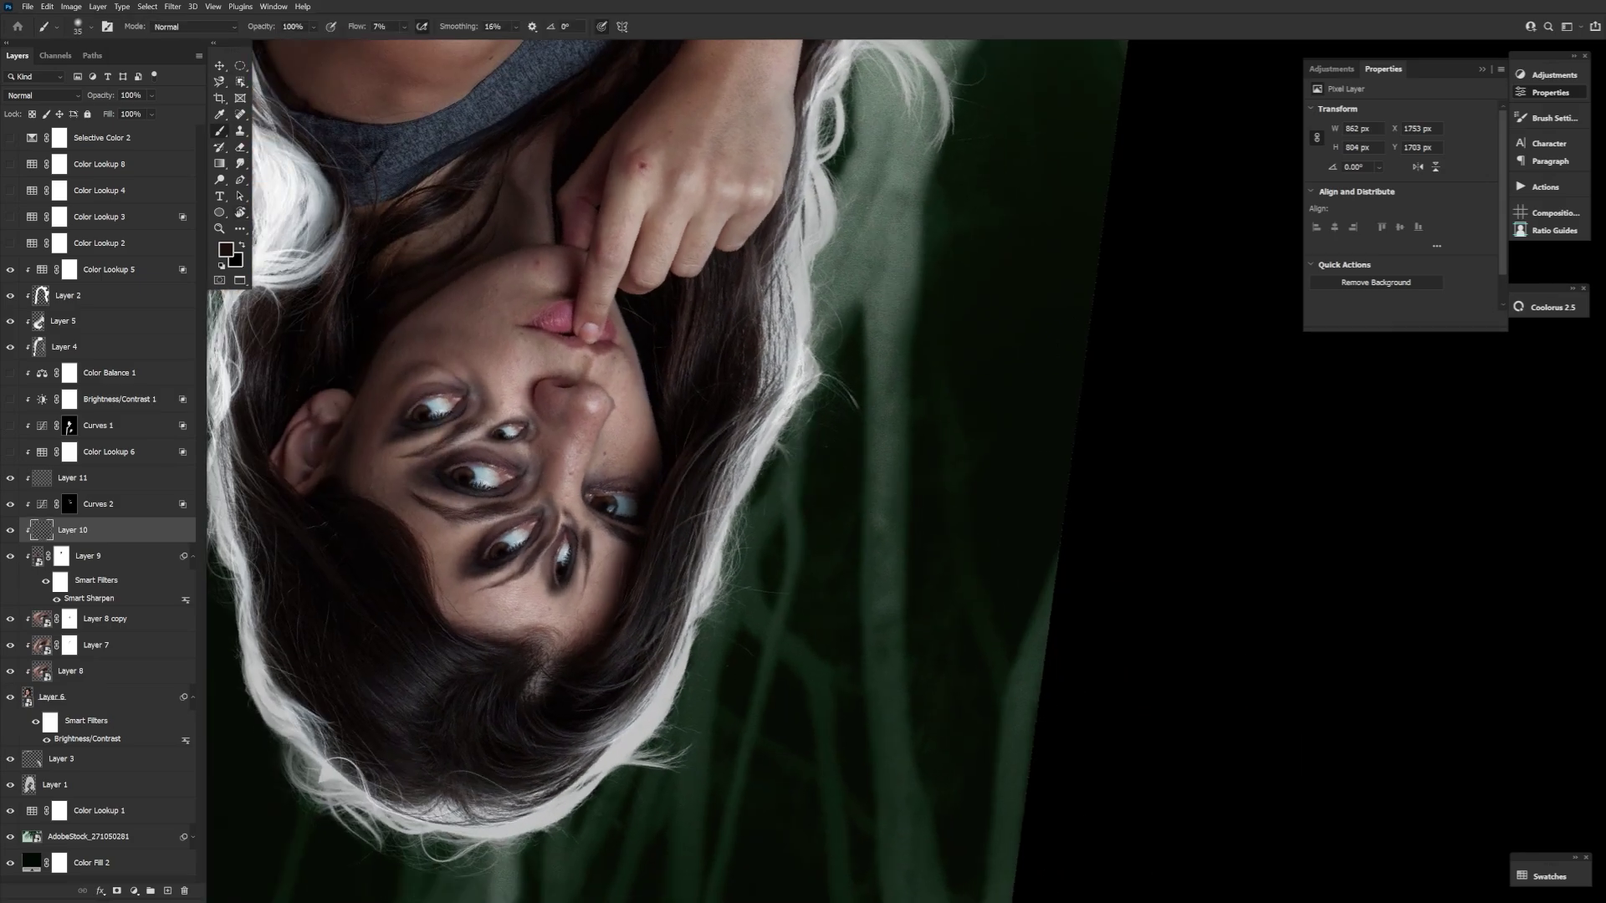
mouse_move(502, 760)
left_mouse_down()
mouse_move(693, 696)
mouse_move(674, 705)
mouse_move(595, 630)
left_mouse_up()
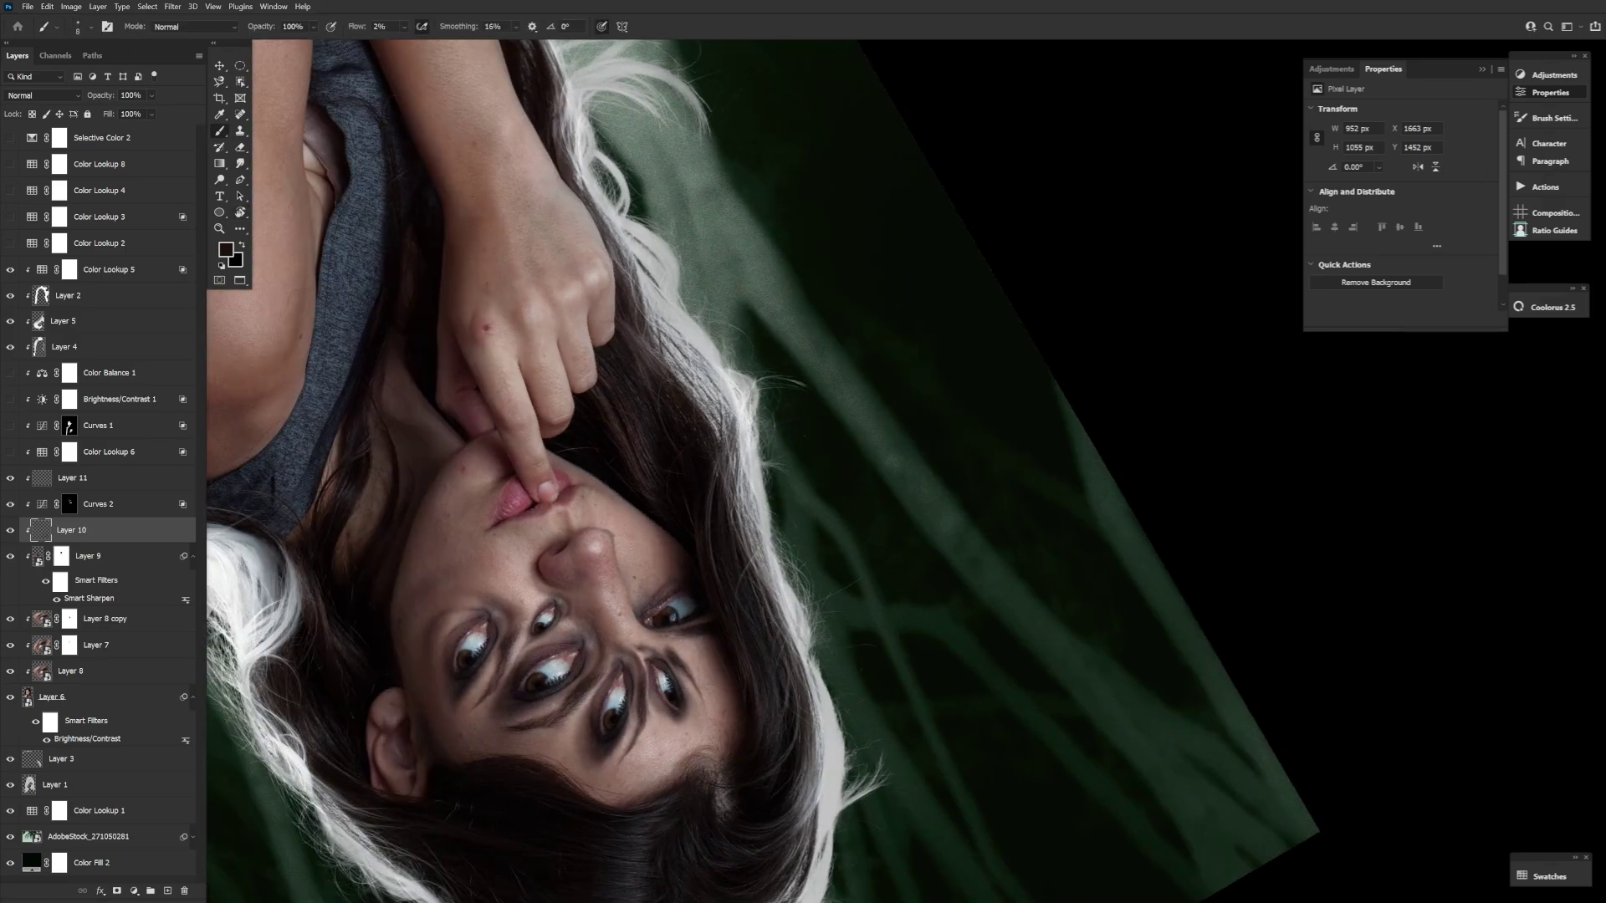
left_click_drag(506, 675, 633, 771)
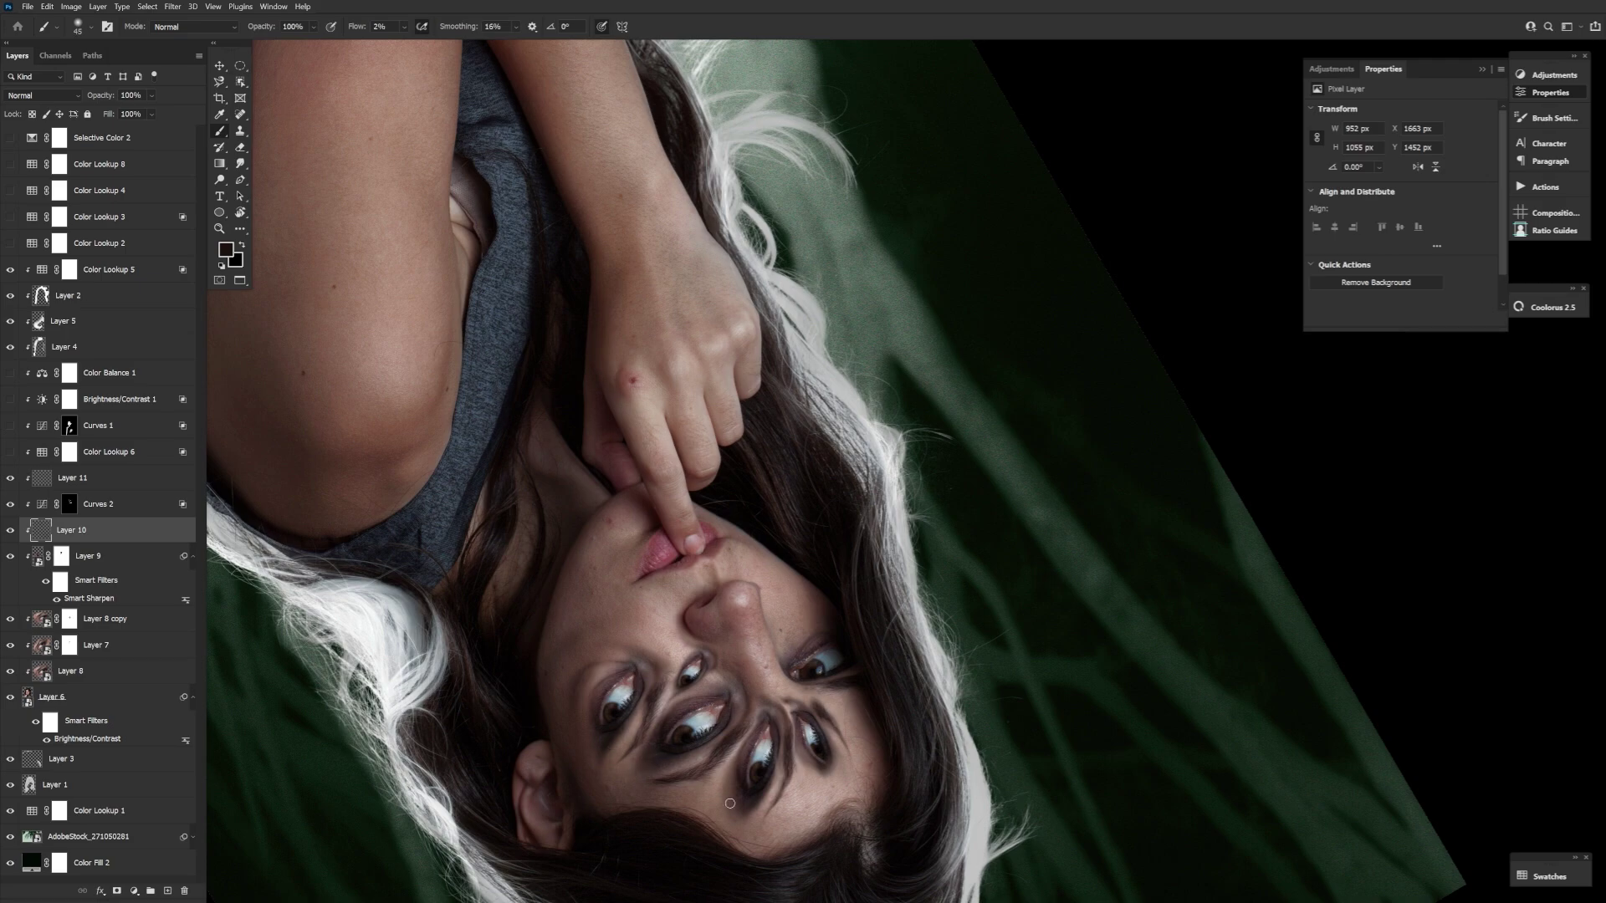
mouse_move(729, 803)
left_mouse_down()
mouse_move(898, 816)
mouse_move(726, 636)
mouse_move(559, 715)
mouse_move(523, 616)
left_mouse_up()
Step: Desaturate the green forest image and reselect the Multiply shadow layer
left_click(88, 836)
left_click(191, 479)
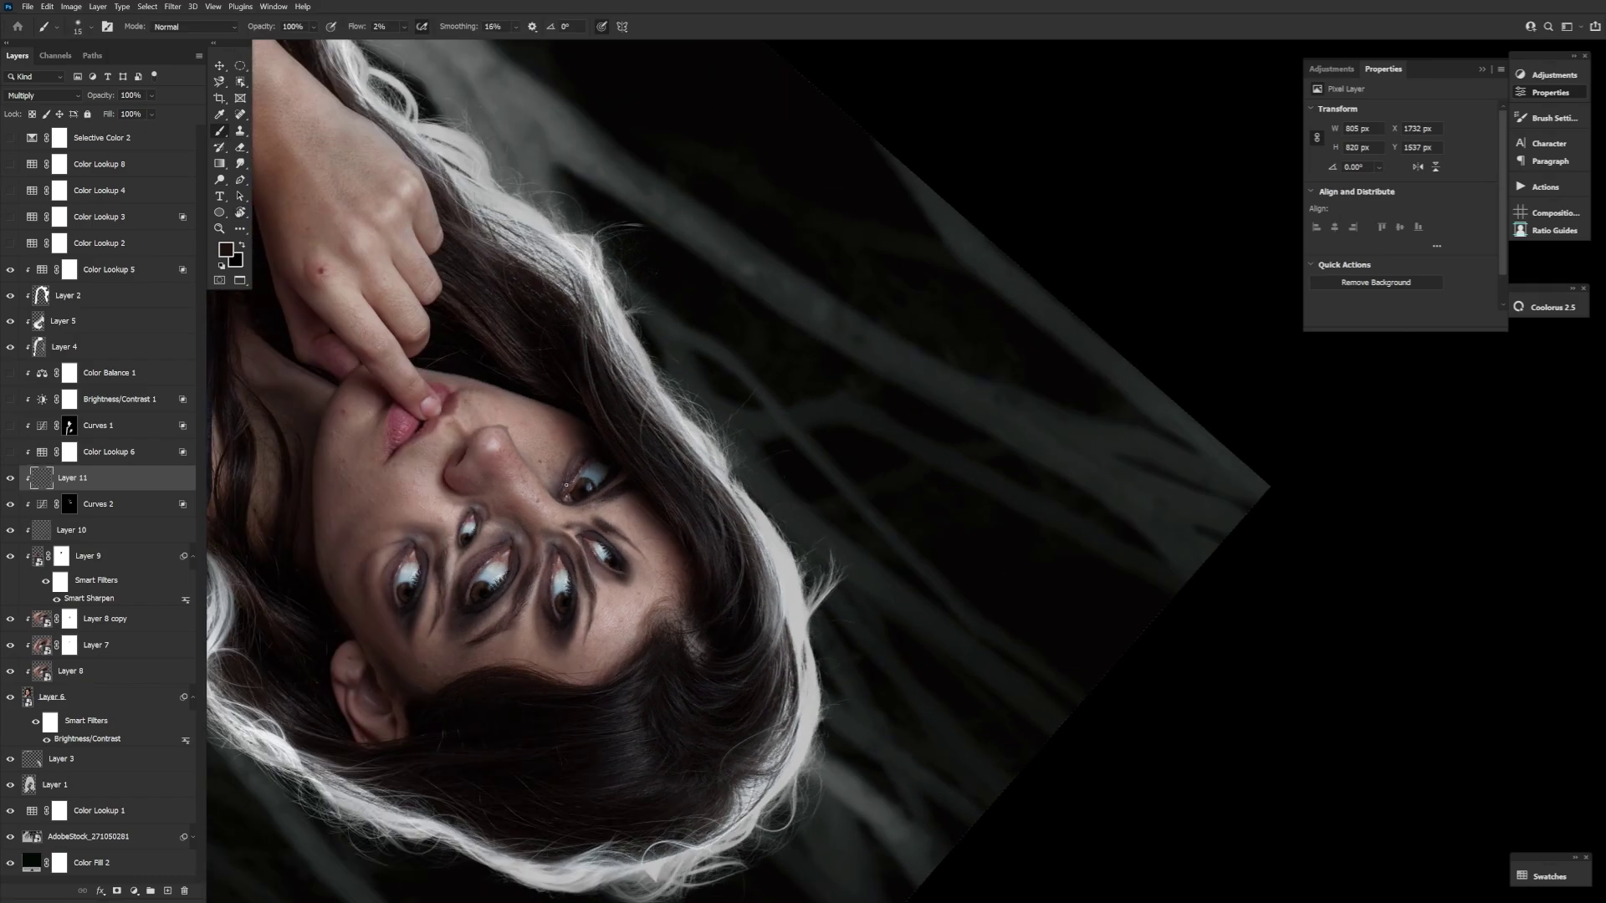
Step: Deepen the shadows around the eyes and face on the Multiply layer at 2% flow, using brushes from 10 to 150 px
left_click_drag(661, 764, 585, 635)
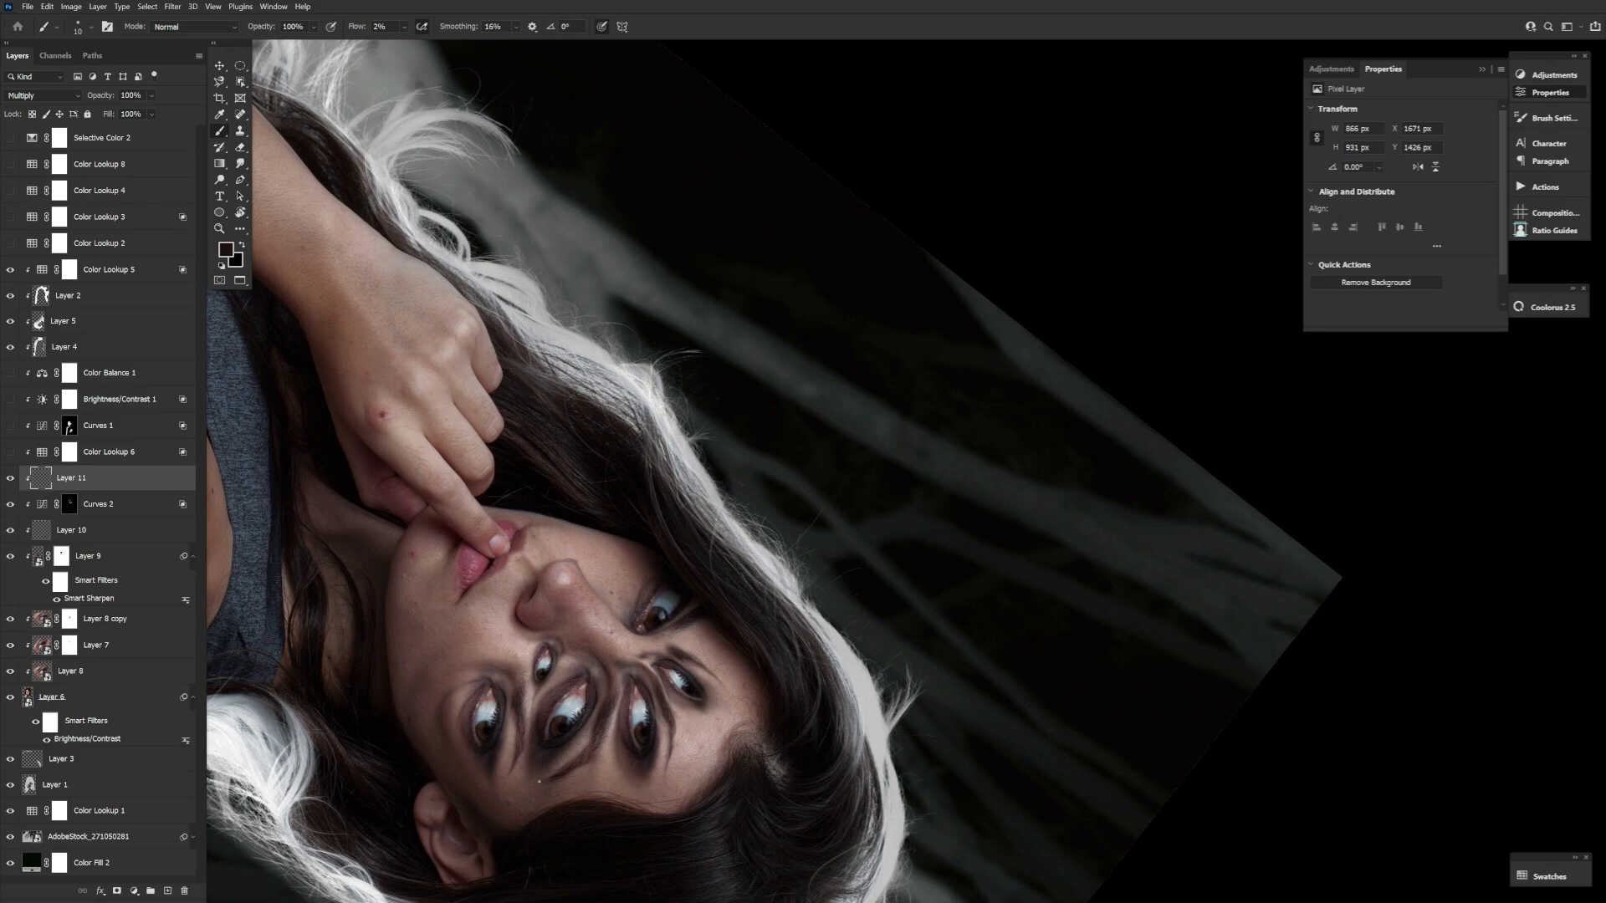
left_click_drag(619, 796, 514, 791)
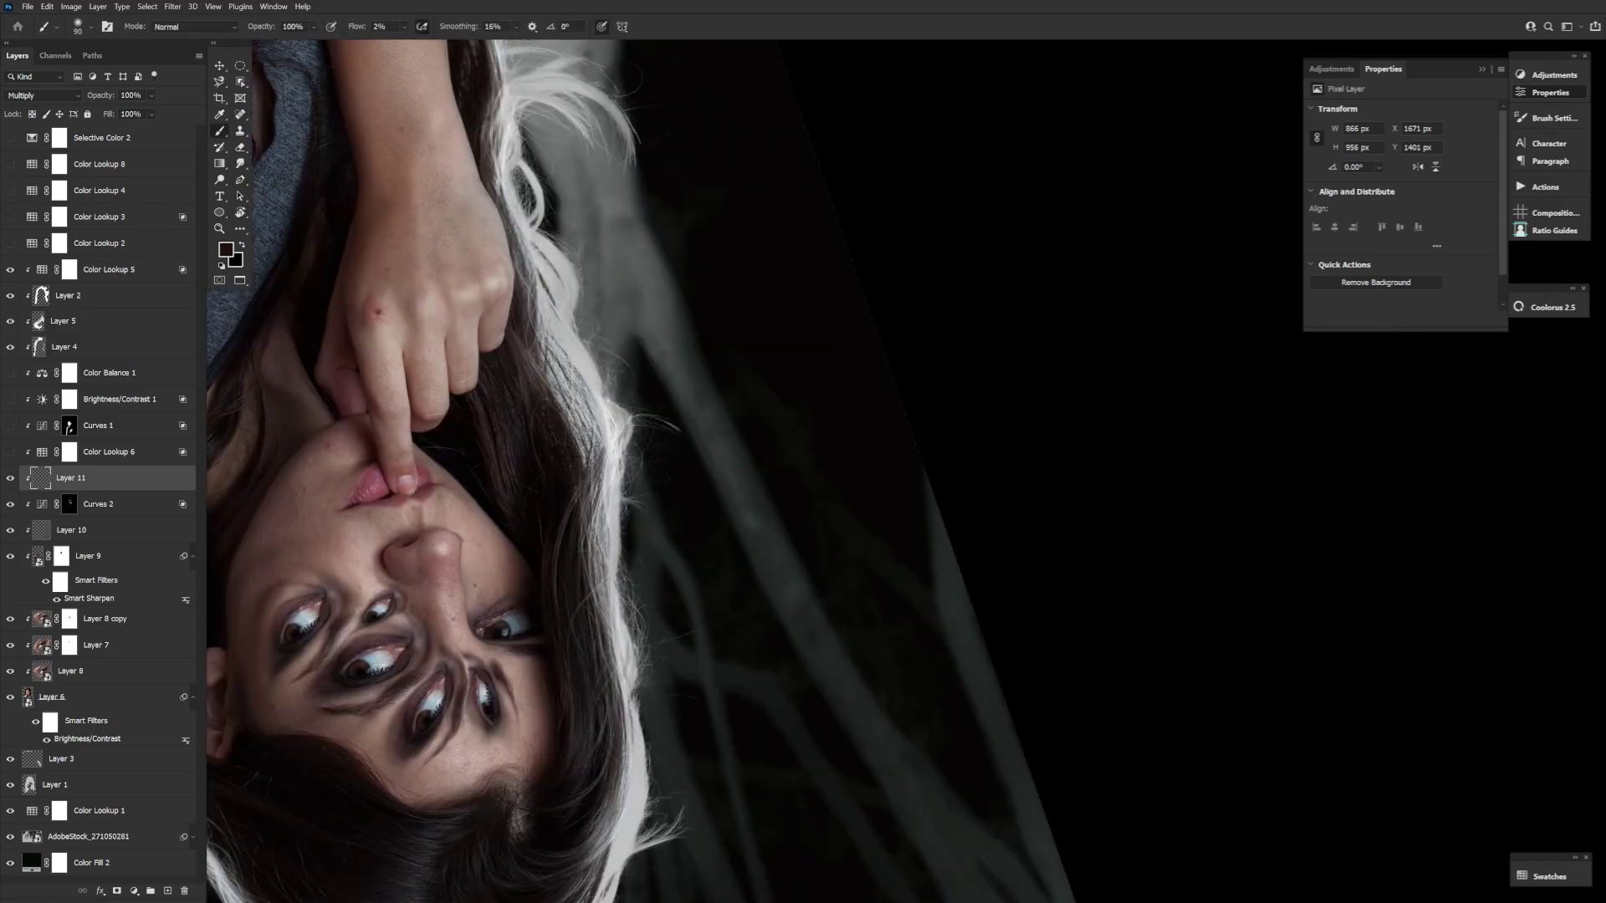
mouse_move(504, 834)
left_mouse_down()
mouse_move(748, 740)
mouse_move(735, 881)
left_mouse_up()
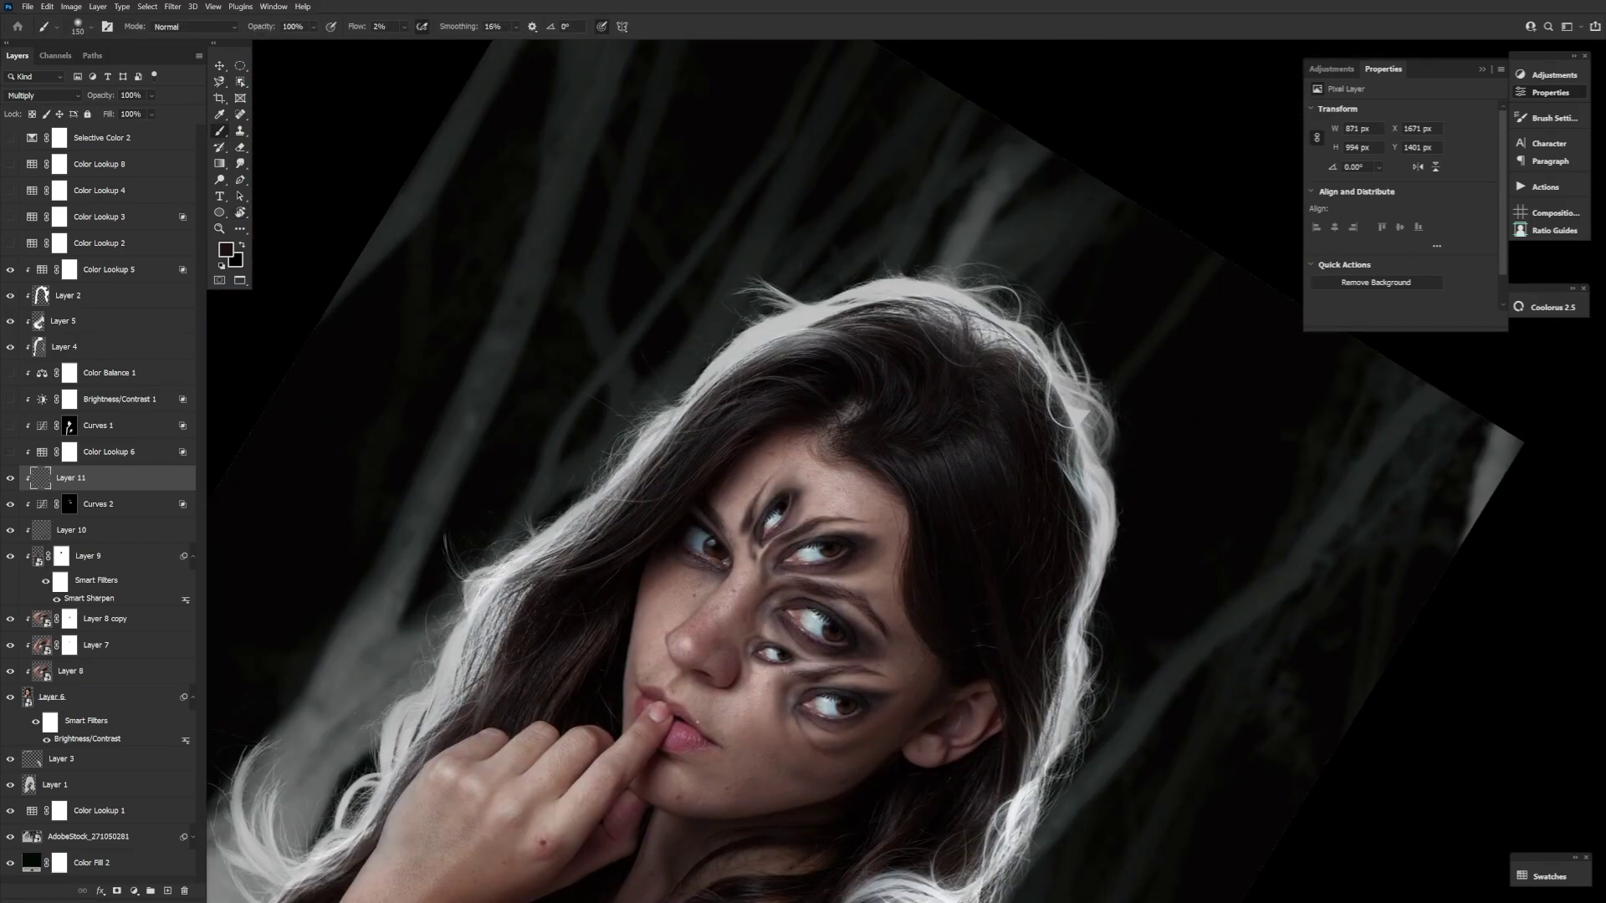
key("bracketleft")
key("bracketleft")
key("bracketleft")
key("bracketleft")
key("bracketleft")
key("bracketleft")
left_click_drag(778, 563, 596, 506)
Step: Add a second clipped Curves adjustment above Curves 2, invert its mask and paint it in around the eyes at 2% flow
key("alt+bracketleft")
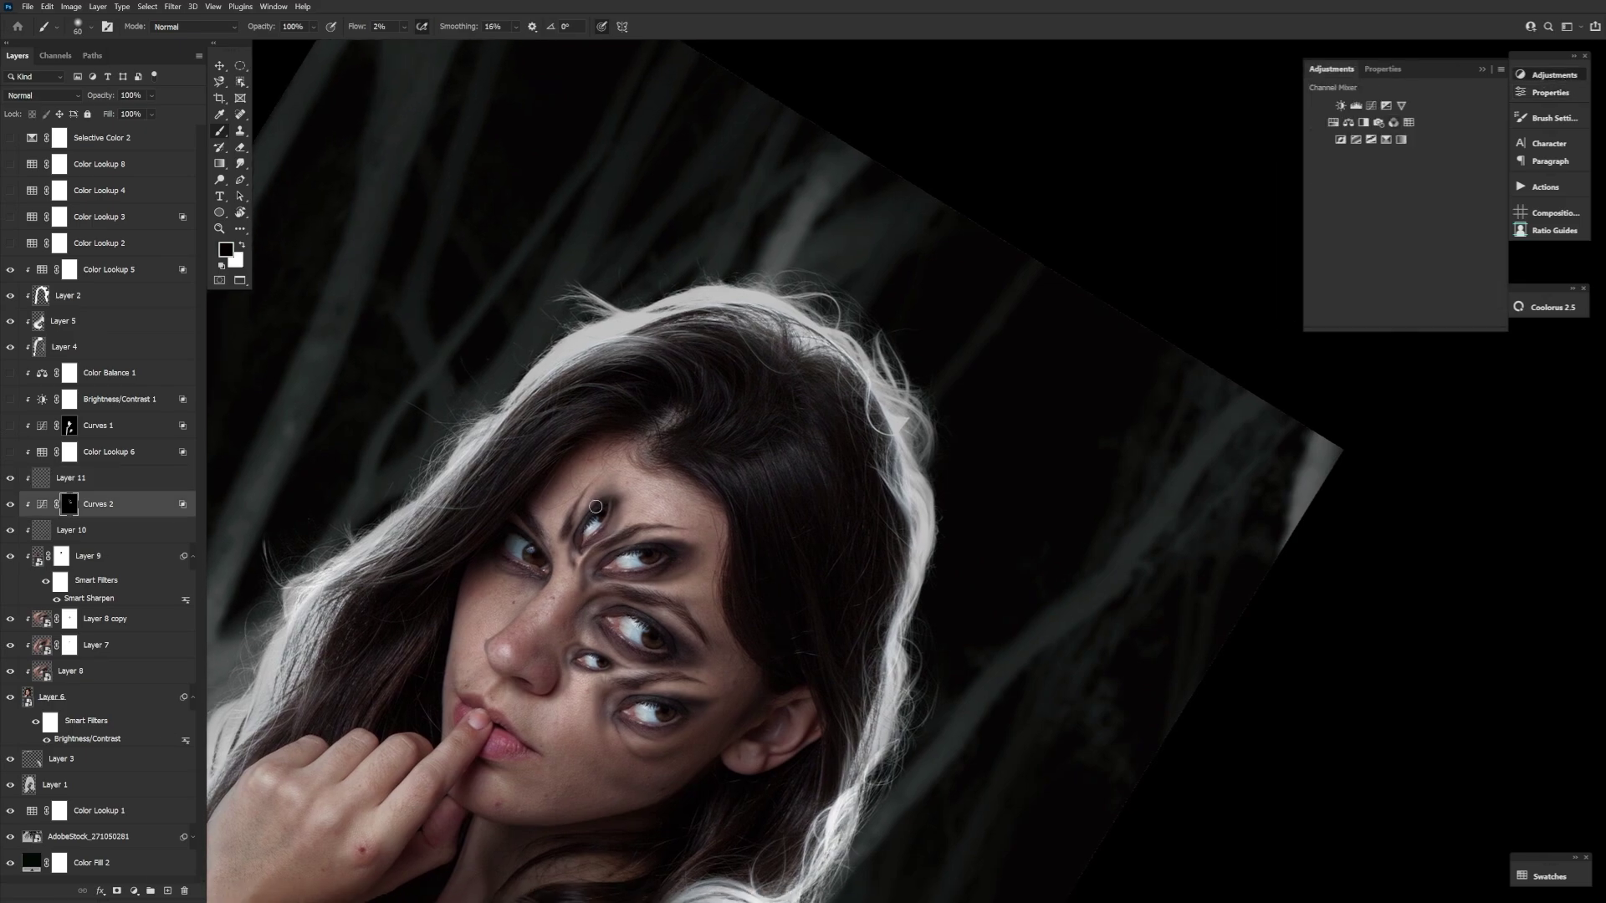
key("ctrl+m")
key("bracketleft")
key("ctrl+i")
key("x")
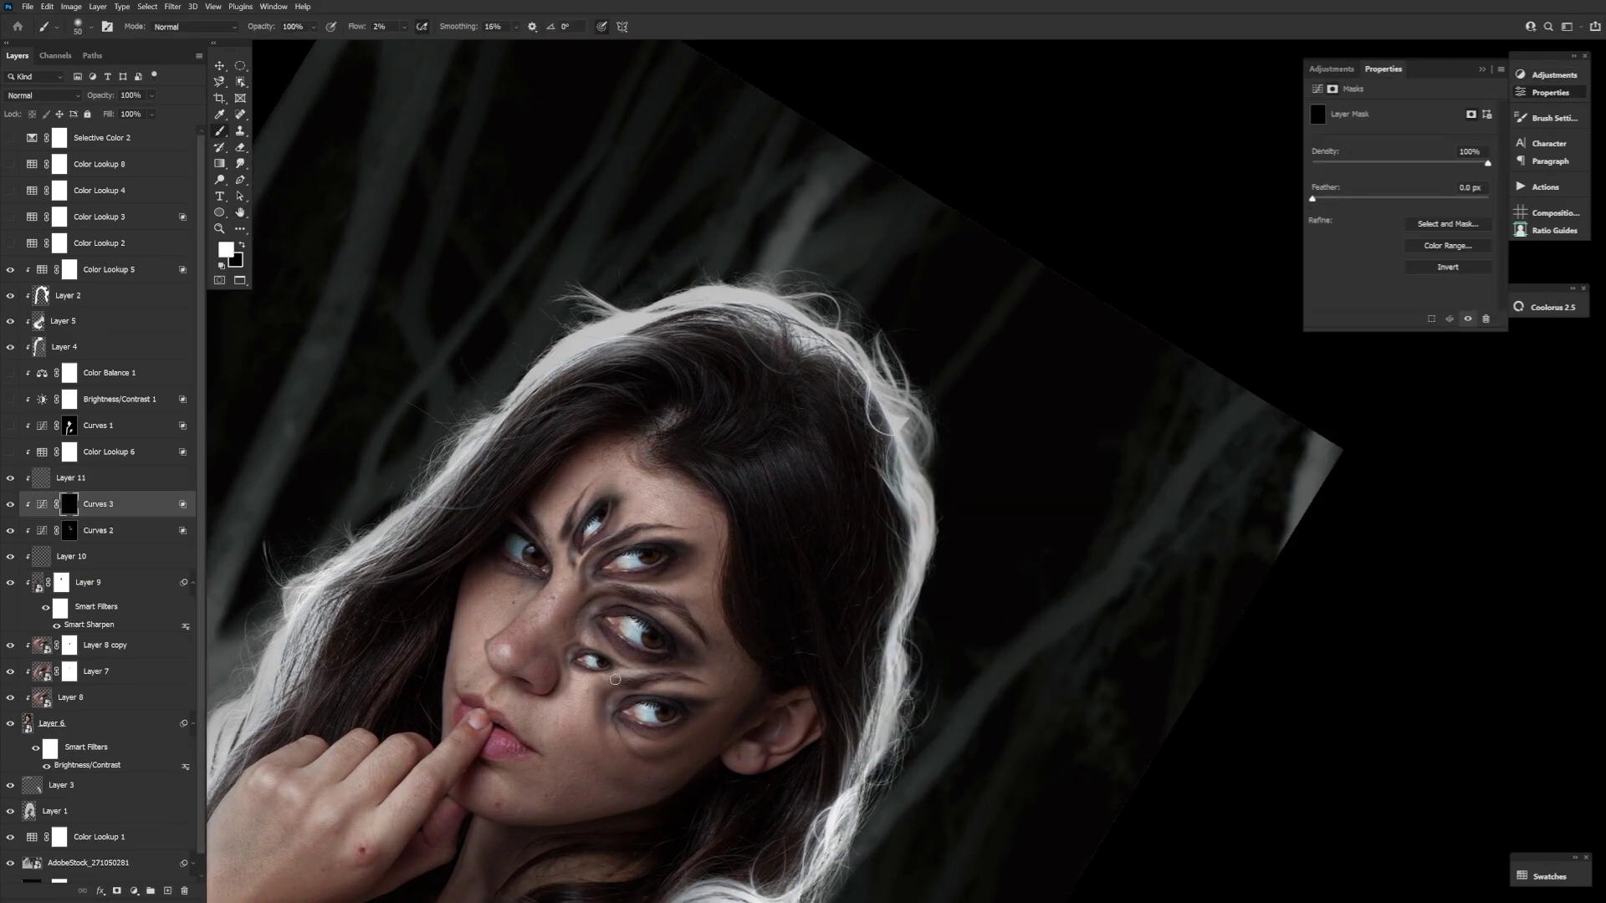
left_click_drag(719, 700, 696, 721)
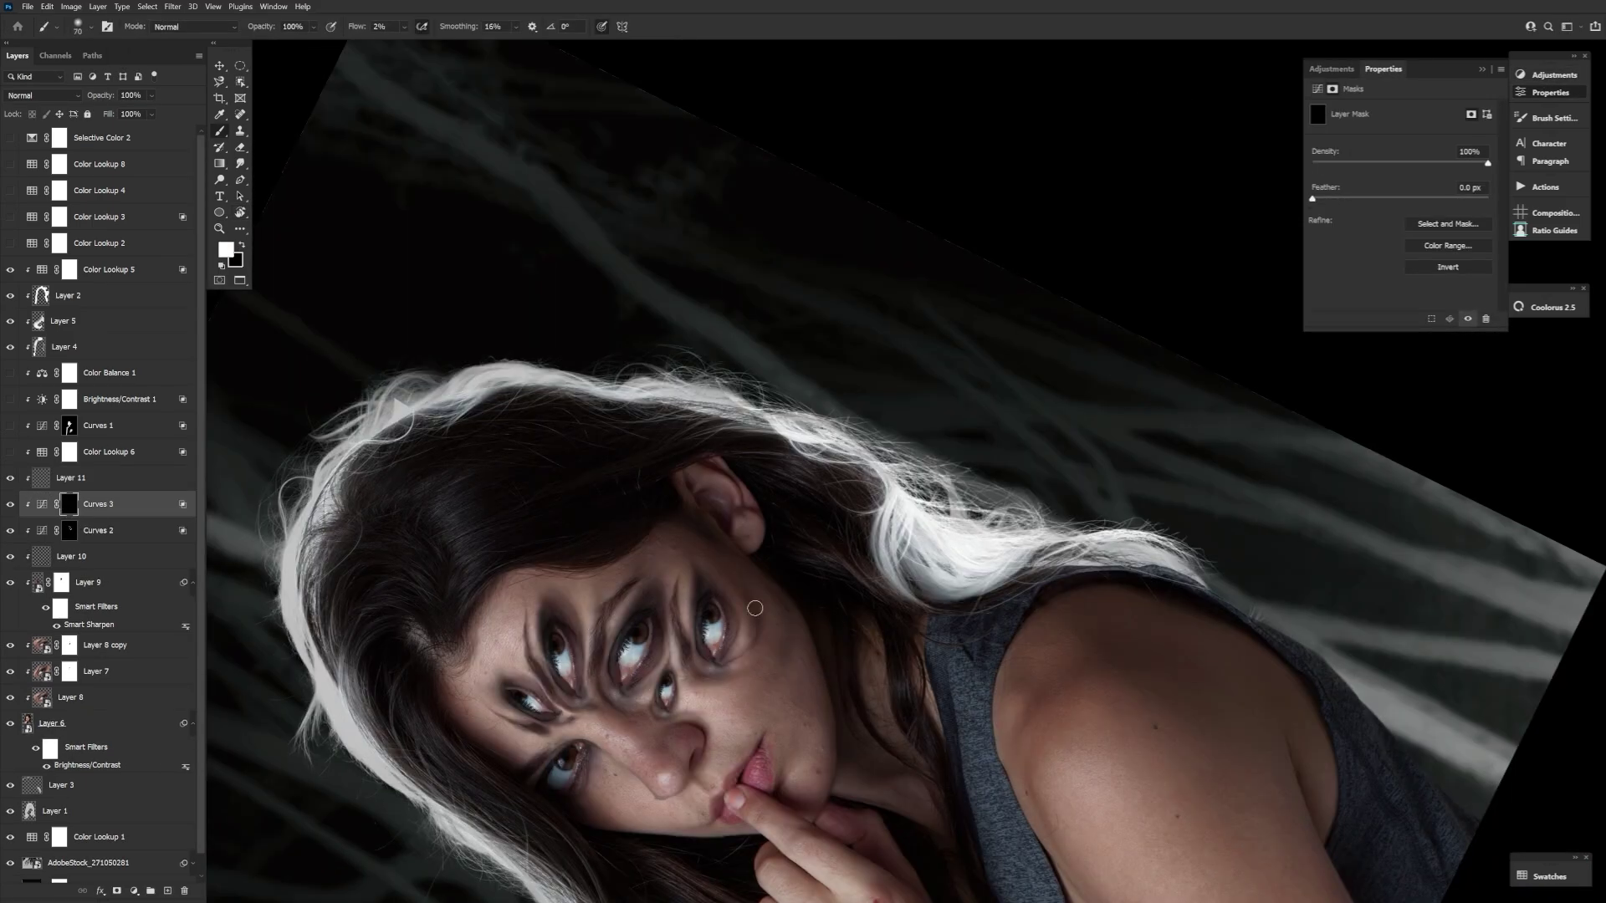
left_click_drag(535, 680, 438, 545)
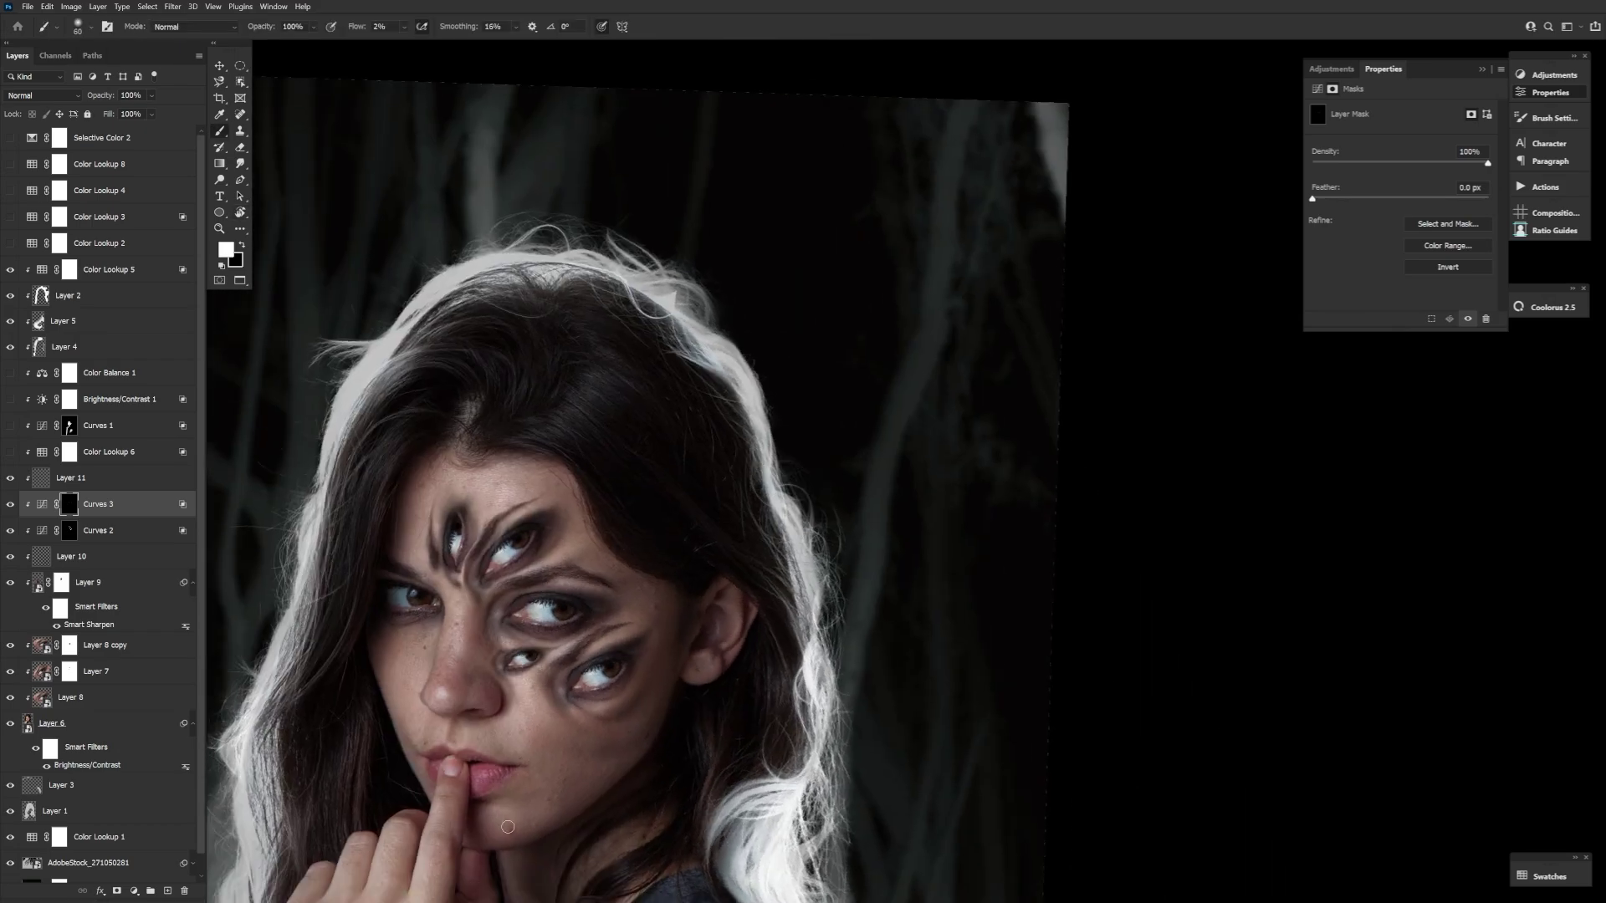
Step: Build up more shadow around the eyes and forehead on the Multiply layer and soften it with a 38% flow eraser
key("alt+bracketright")
key("x")
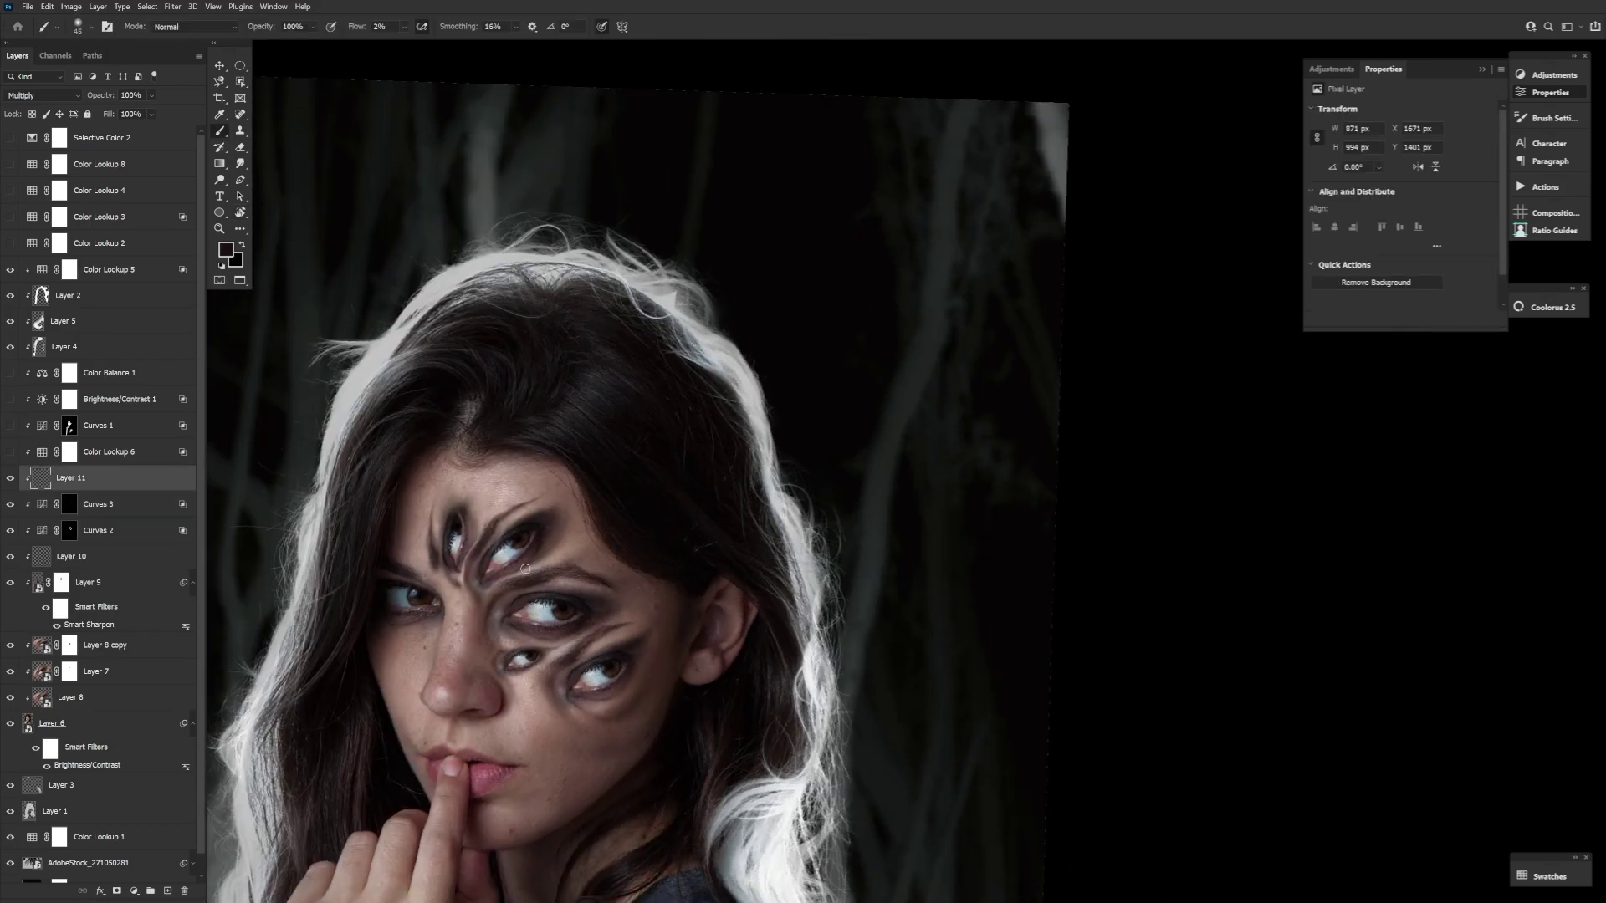
key("alt+bracketleft")
key("alt+bracketright")
key("bracketright")
left_click_drag(552, 502, 572, 552)
left_click_drag(594, 611, 694, 226)
key("bracketright")
left_click_drag(533, 607, 446, 642)
left_click_drag(518, 885, 493, 845)
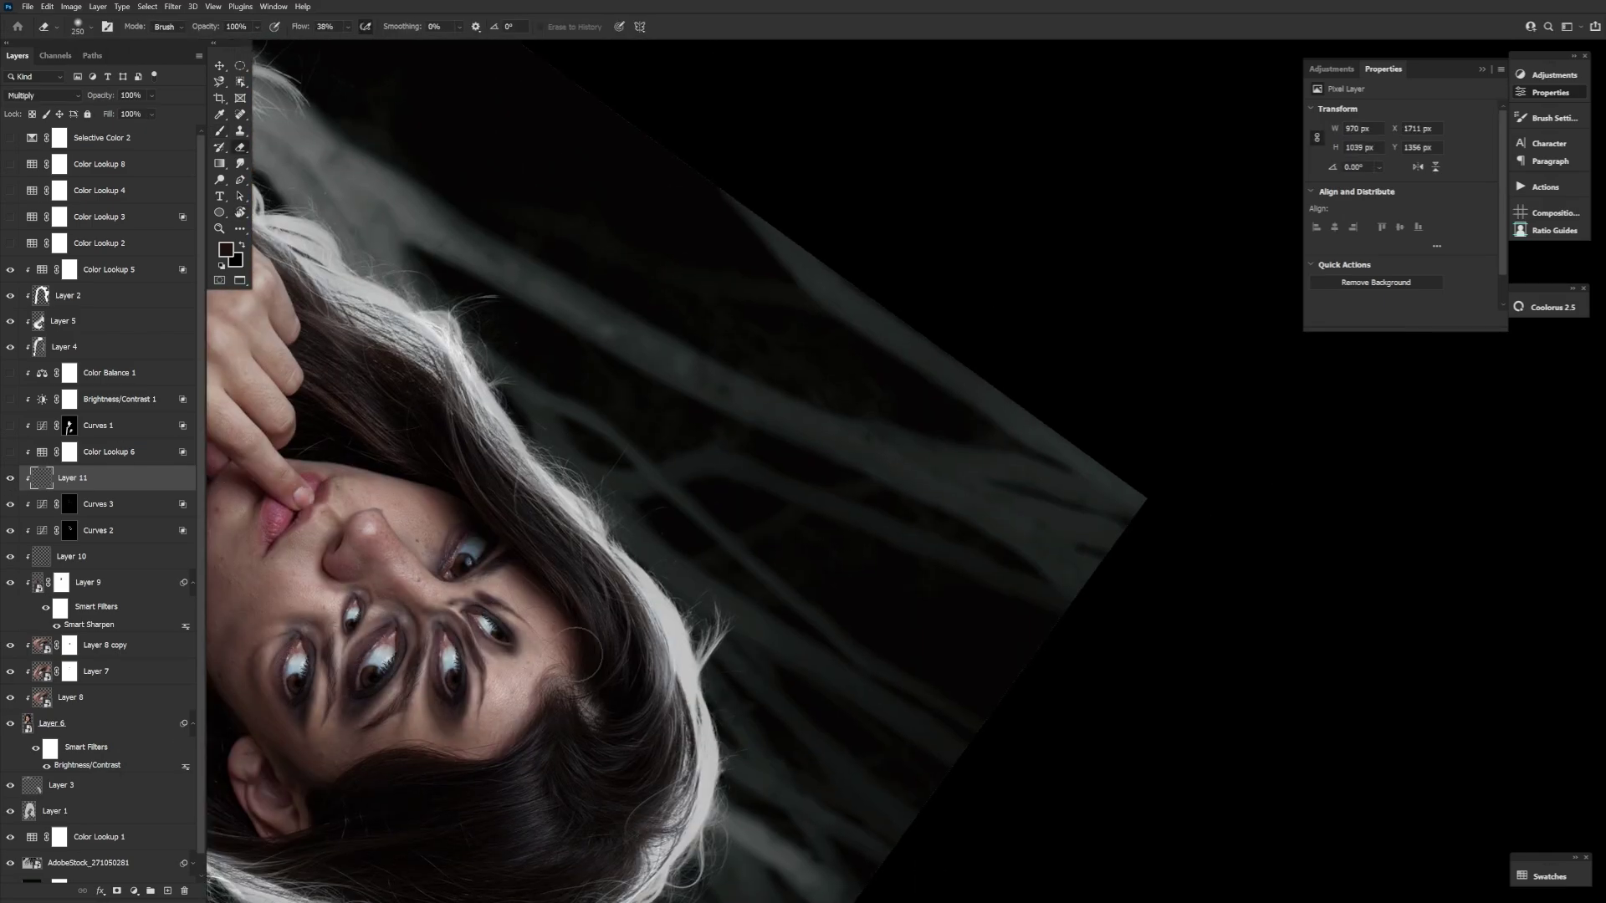
Step: Touch up the vertical eye's edges on Layer 9's mask with a 10 px white brush at 100% flow
left_click(61, 582)
mouse_move(401, 752)
left_mouse_down()
mouse_move(370, 811)
mouse_move(513, 662)
left_mouse_up()
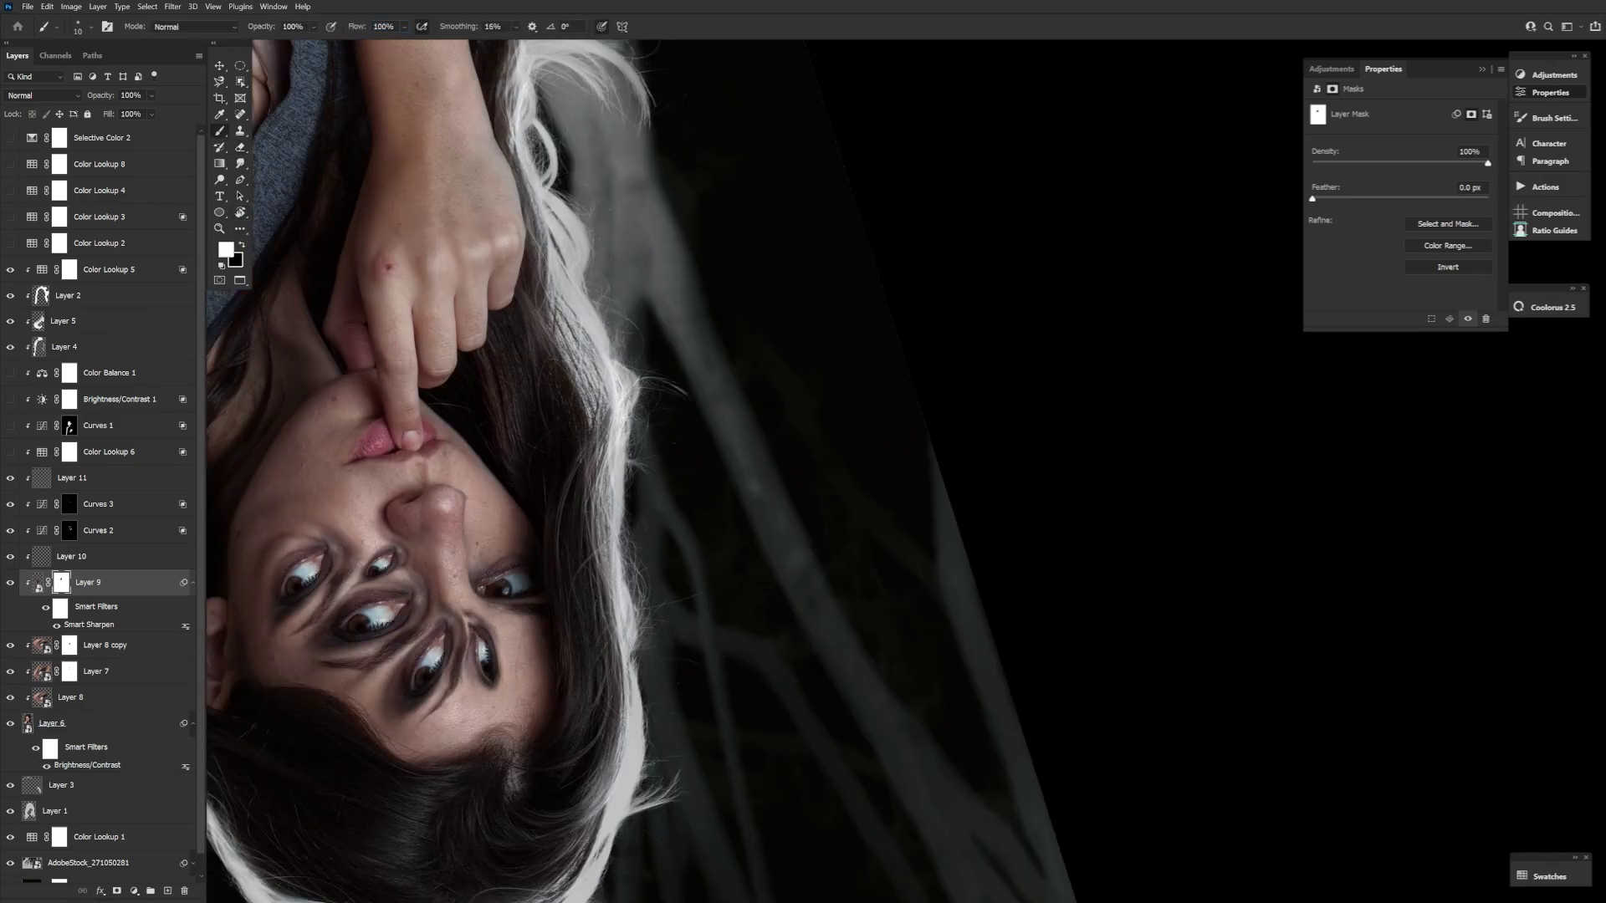
mouse_move(548, 804)
left_mouse_down()
mouse_move(619, 874)
mouse_move(602, 861)
left_mouse_up()
Step: Shade the skin around the extra eyes on the Multiply layer (Layer 11) with a soft brush at 1% flow
key("alt+bracketright")
key("alt+bracketright")
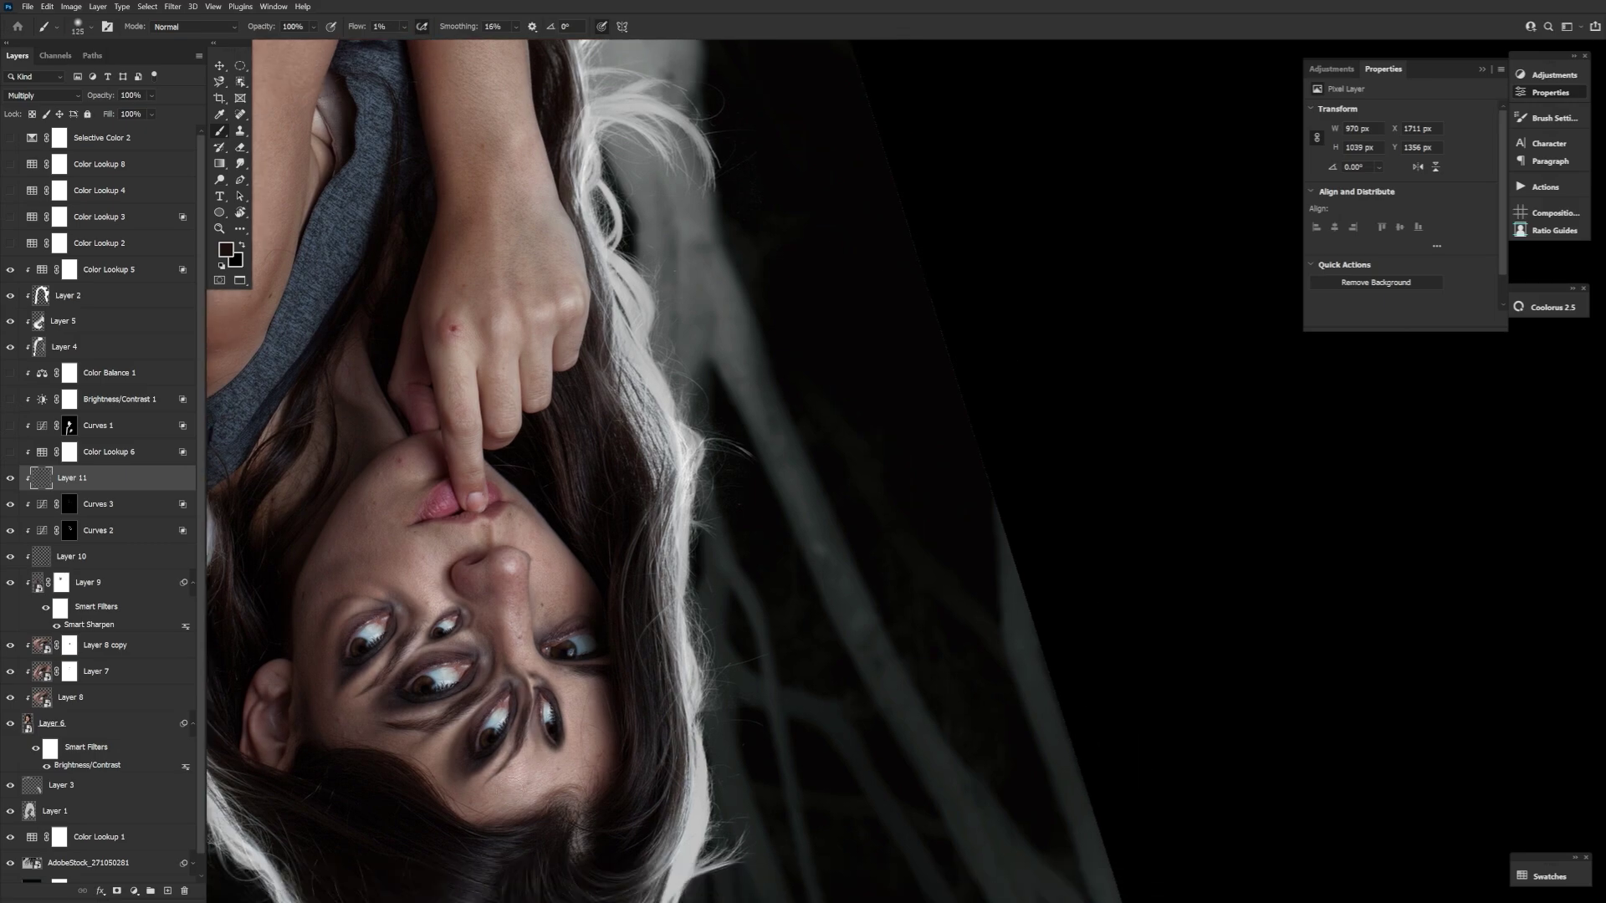
key("bracketleft")
key("bracketleft")
key("shift+0")
key("shift+1")
mouse_move(562, 727)
left_mouse_down()
mouse_move(506, 708)
mouse_move(534, 737)
left_mouse_up()
Step: Paint finer shadow detail around the eye edges and creases on Layer 11 at 1% flow, using brushes down to 4 px
key("bracketleft")
key("bracketleft")
key("bracketleft")
key("bracketleft")
key("bracketleft")
key("bracketleft")
key("bracketleft")
key("bracketleft")
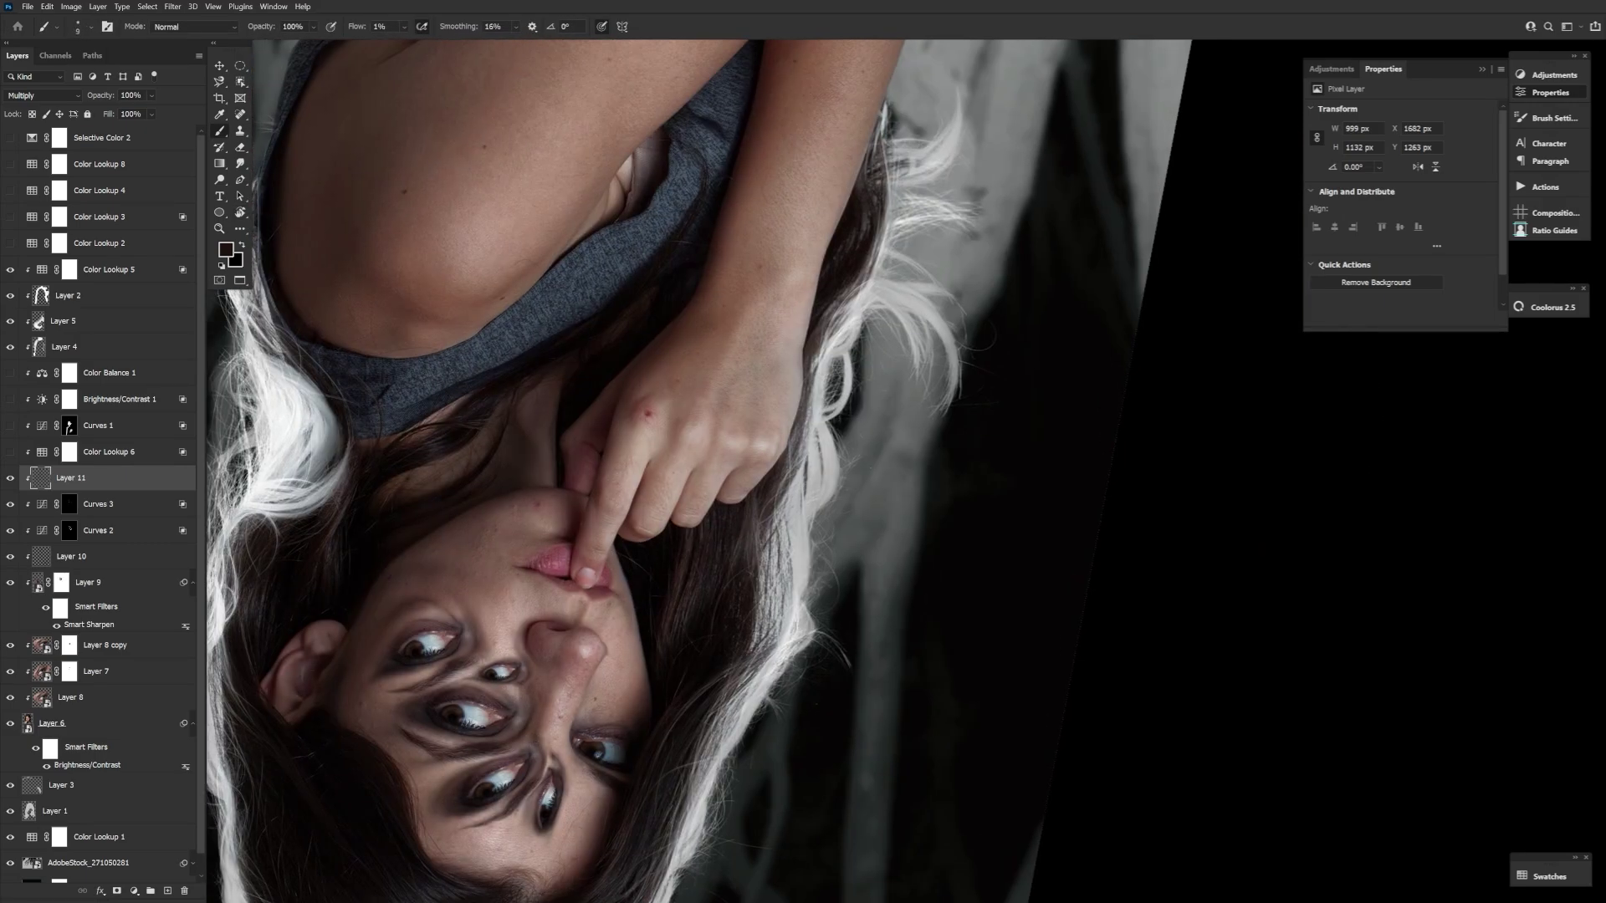
key("bracketleft")
key("bracketleft")
key("bracketleft")
mouse_move(294, 693)
left_mouse_down()
mouse_move(540, 623)
mouse_move(479, 687)
mouse_move(502, 694)
left_mouse_up()
left_click_drag(535, 561, 581, 700)
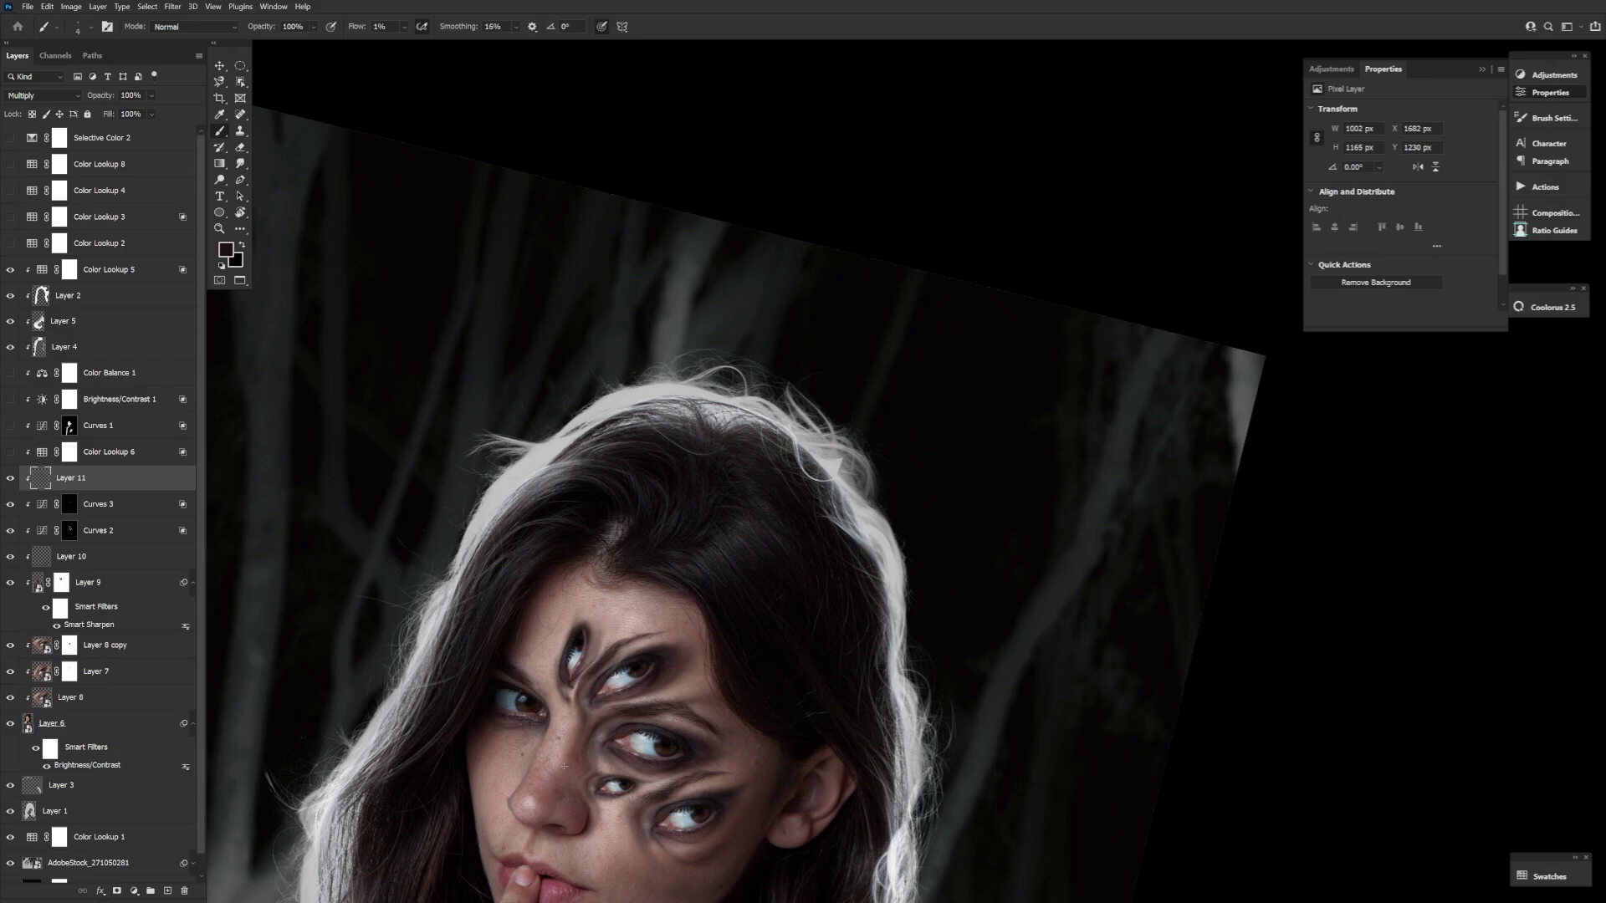
mouse_move(782, 671)
left_mouse_down()
mouse_move(726, 684)
mouse_move(677, 641)
left_mouse_up()
key("bracketleft")
key("bracketleft")
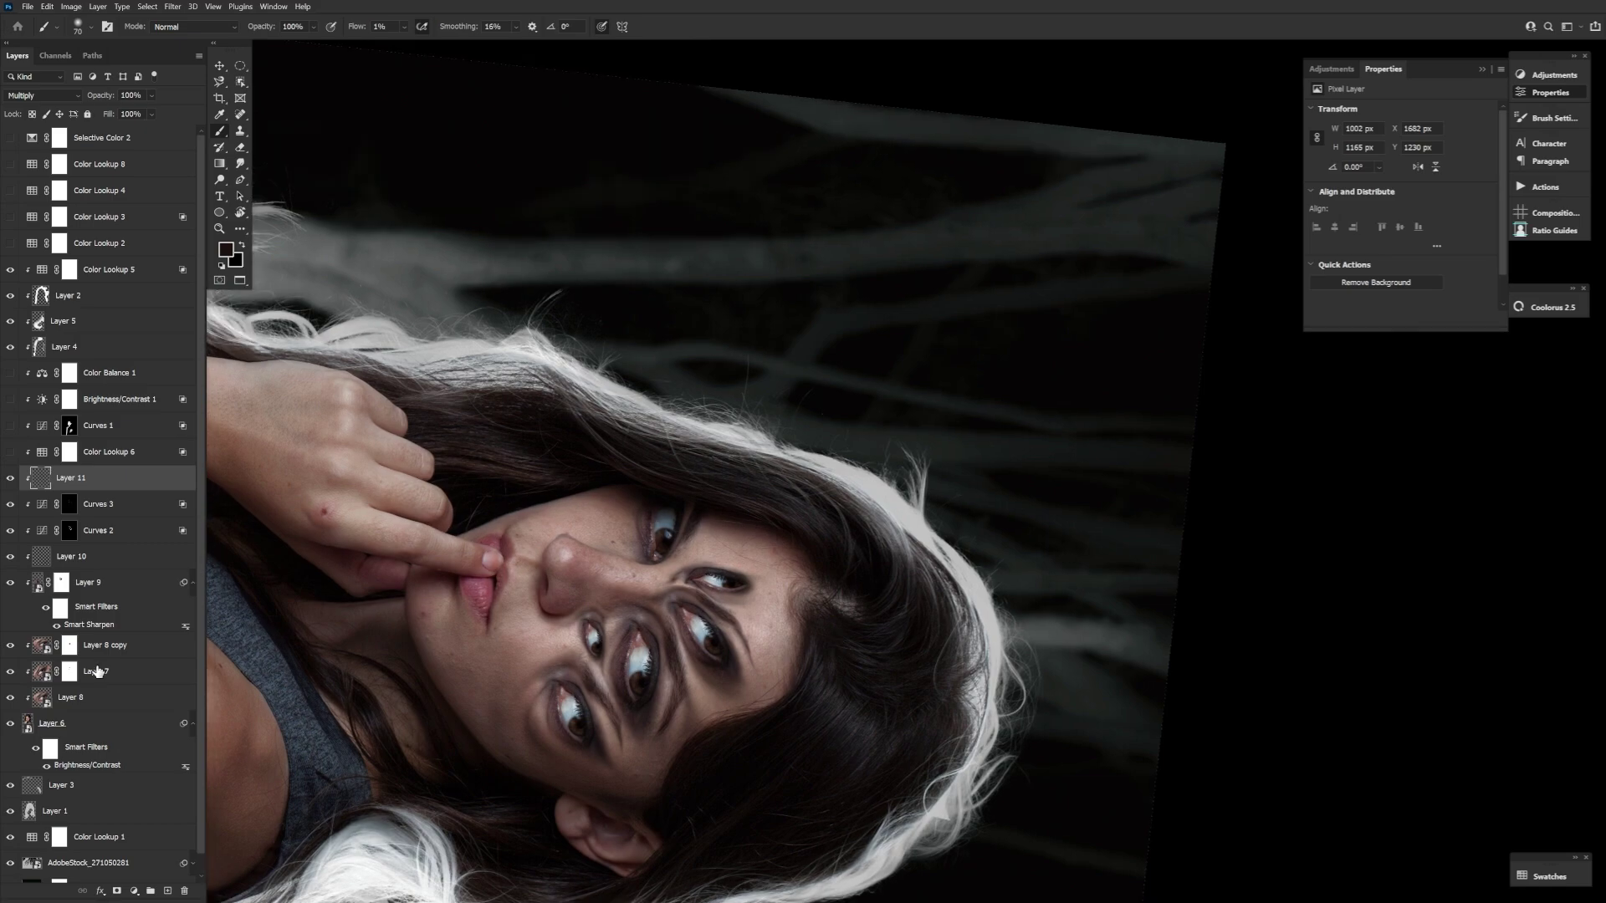
Step: Rotate the small vertical forehead eye on Layer 9 and clean up its edges on the layer mask at 100% flow
left_click(92, 583)
key("ctrl+t")
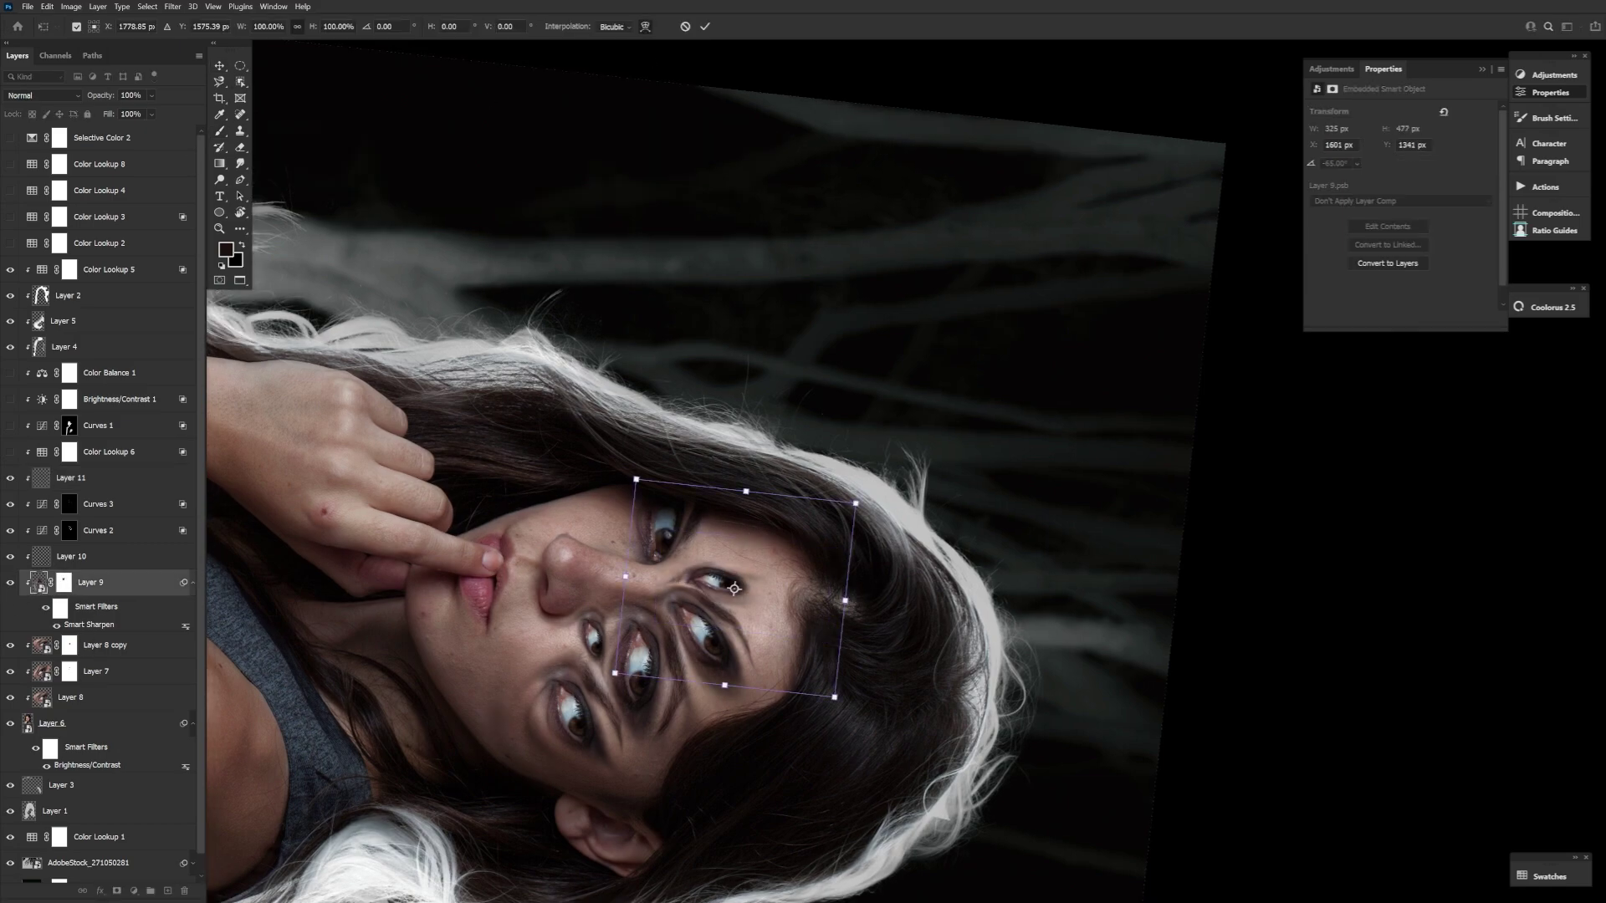
key("Return")
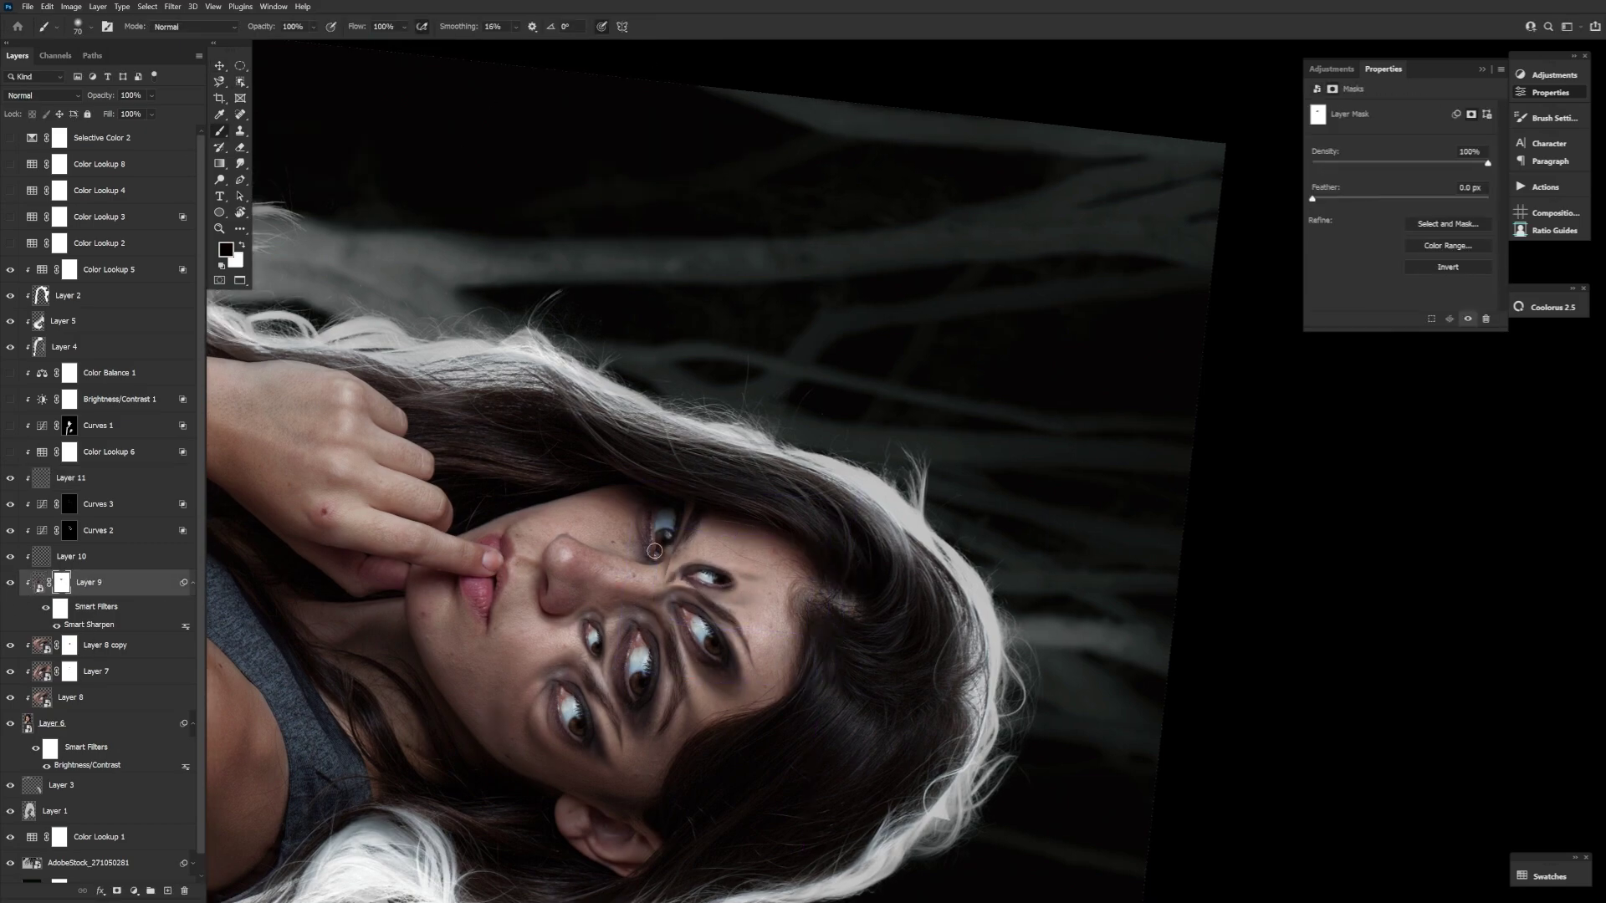
mouse_move(681, 552)
left_mouse_down()
mouse_move(703, 585)
mouse_move(655, 588)
left_mouse_up()
key("x")
key("bracketleft")
key("bracketleft")
key("bracketleft")
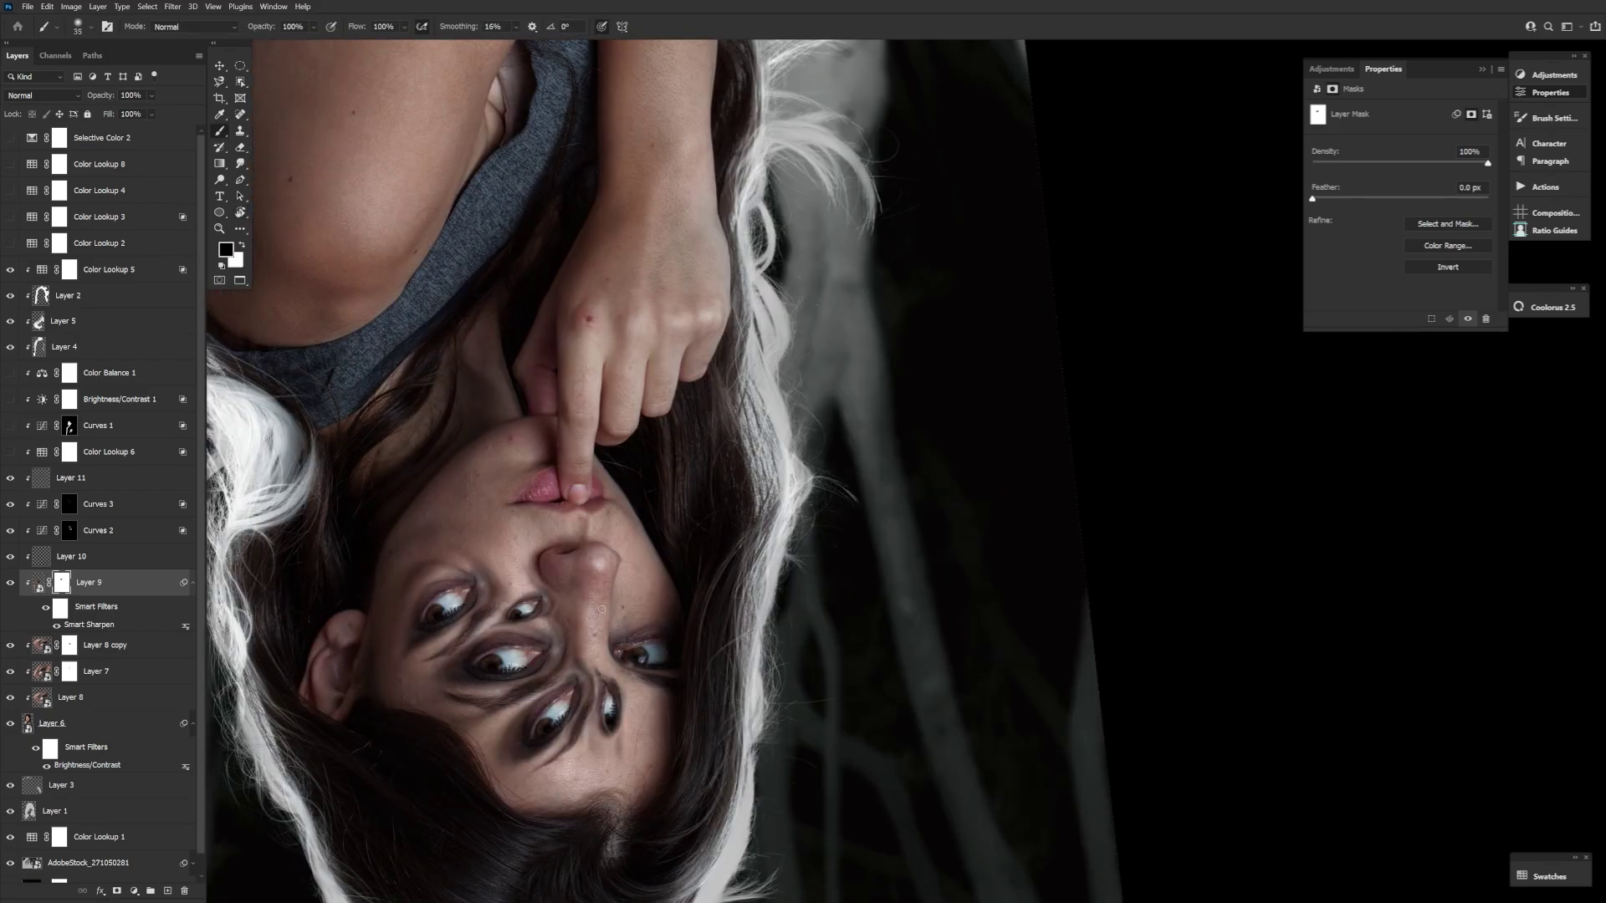
left_click_drag(676, 754, 695, 625)
Step: Soften stray shadow on Layer 11 around the forehead with a 38% flow eraser
left_click(70, 478)
key("e")
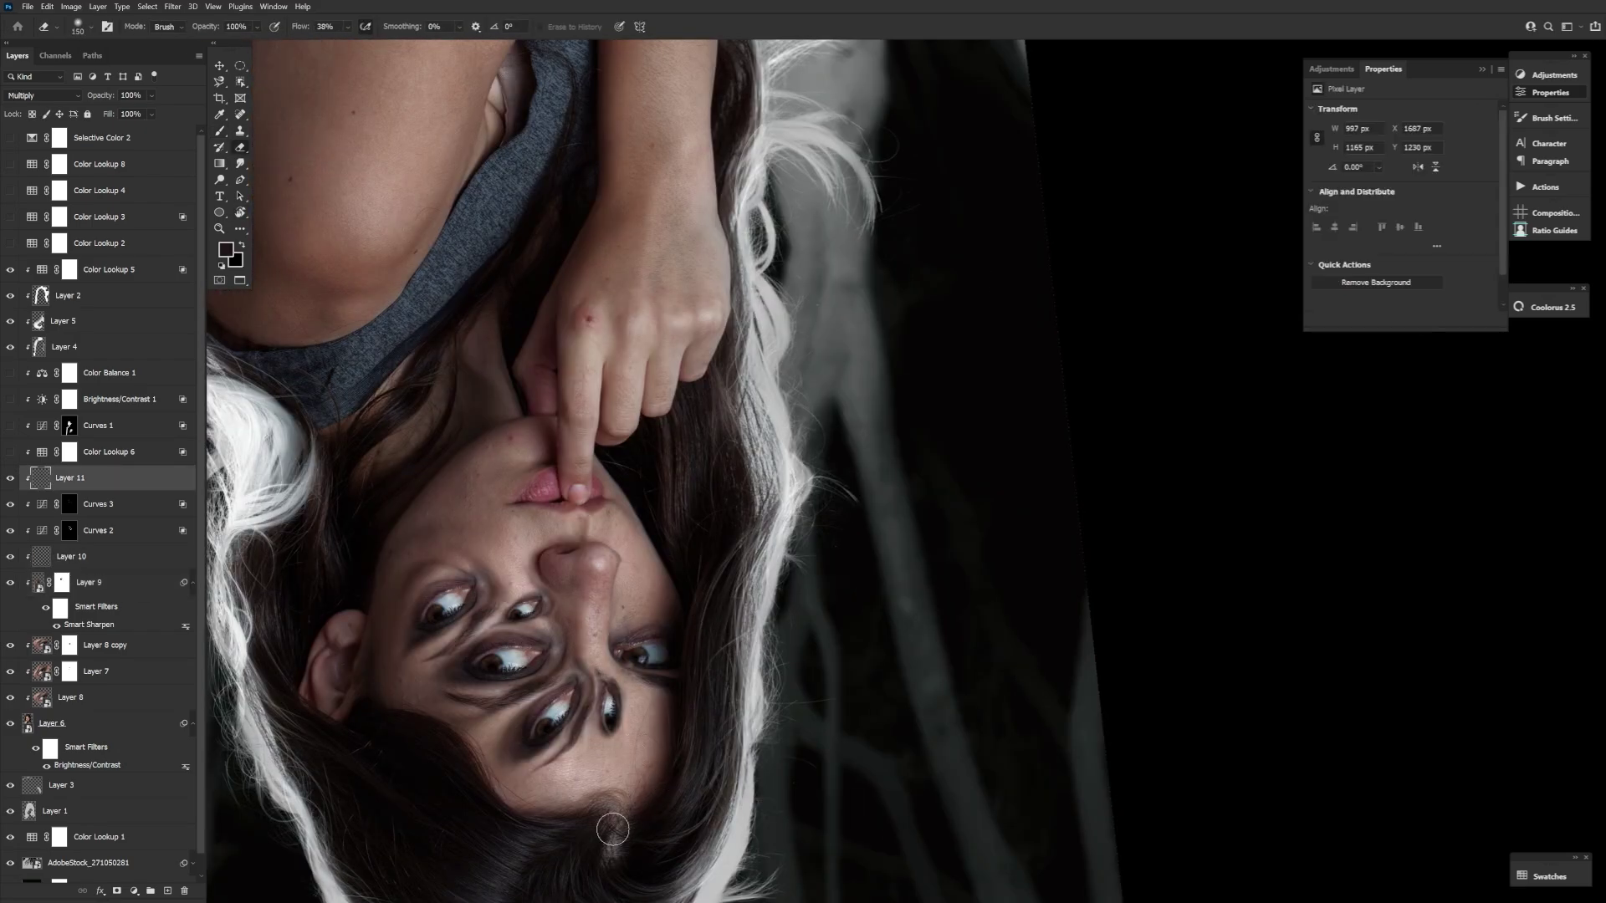
left_click(61, 582)
key("b")
key("x")
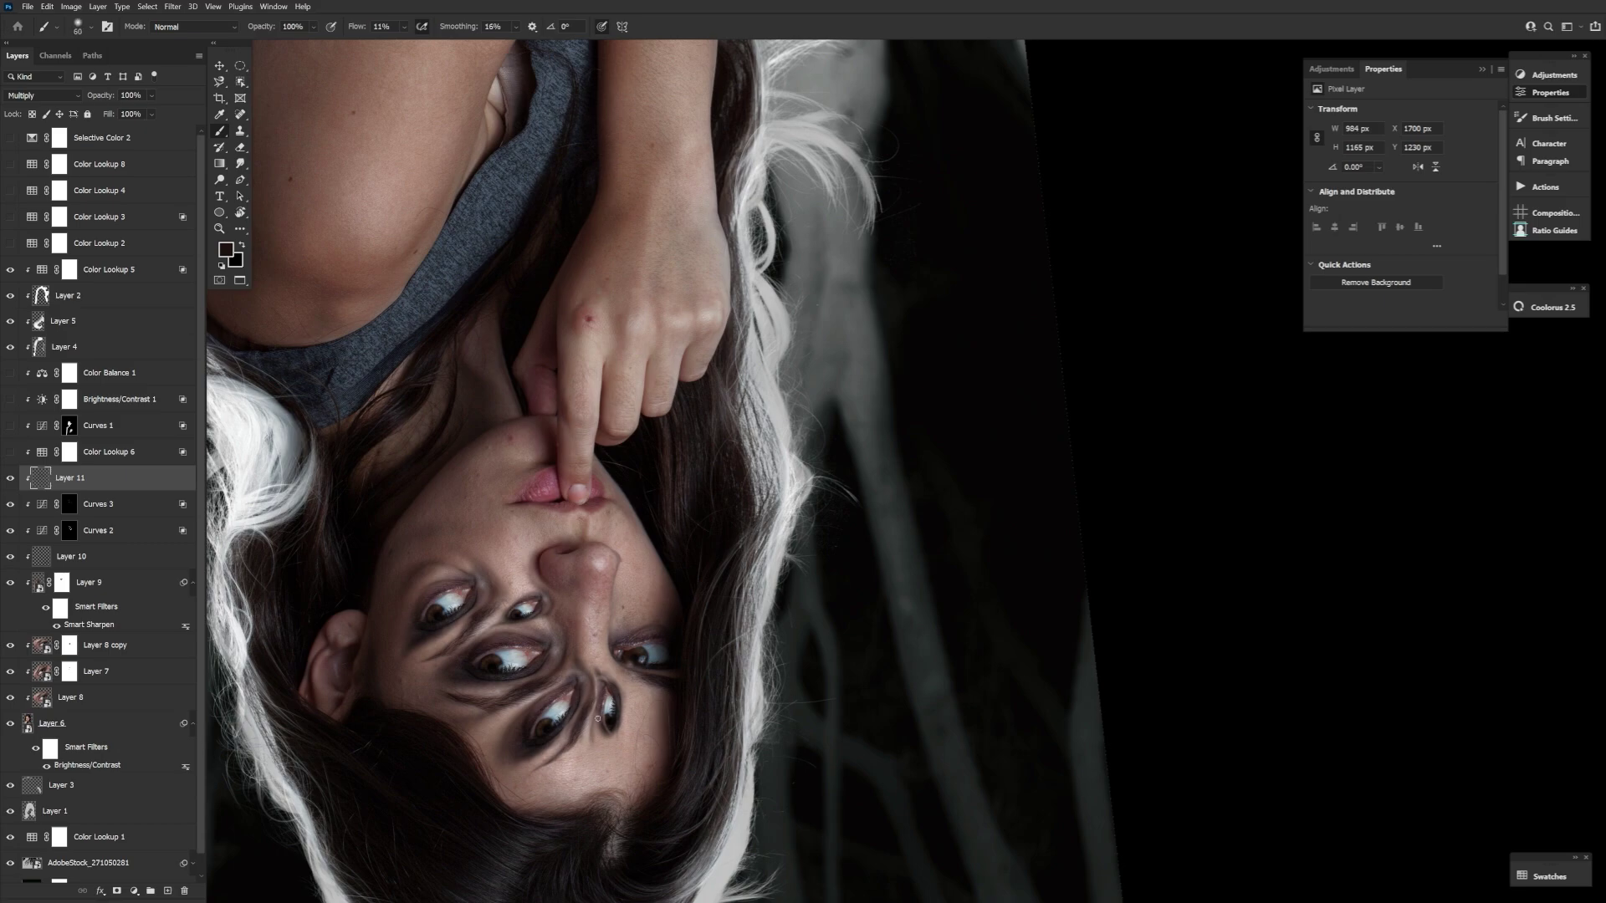
Step: Darken the skin around the natural eye on the Multiply layer with a low-flow brush
key("bracketleft")
key("bracketleft")
left_click(637, 676)
scroll(636, 765, "down", 3)
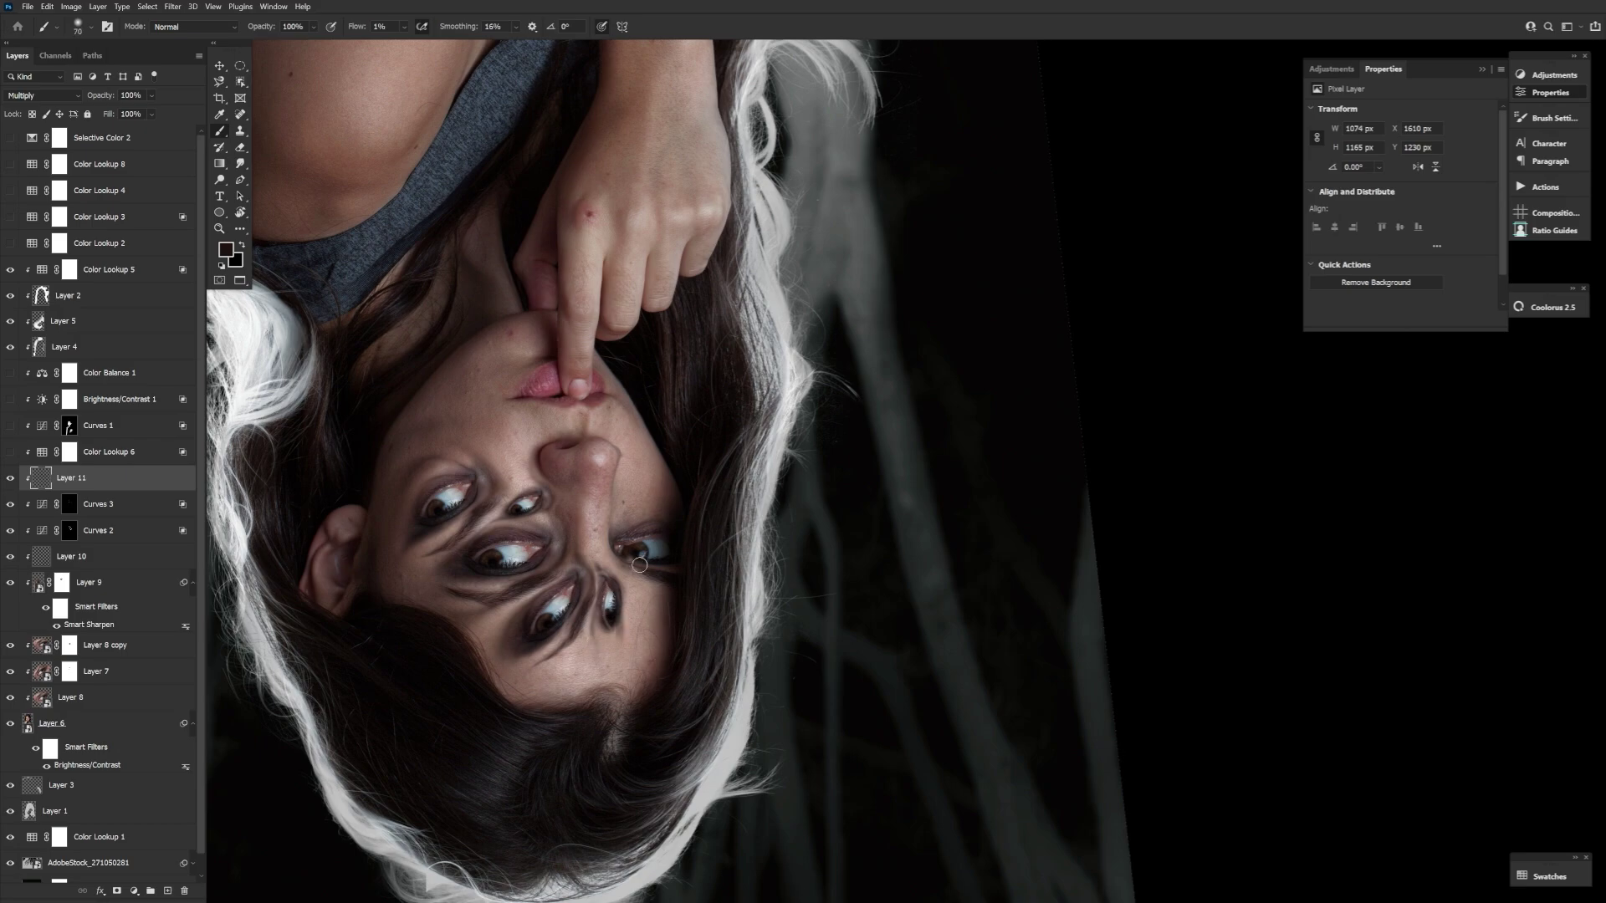
Step: Touch up the vertical eye's mask on Layer 9 with a small brush at 11% flow
left_click(62, 582)
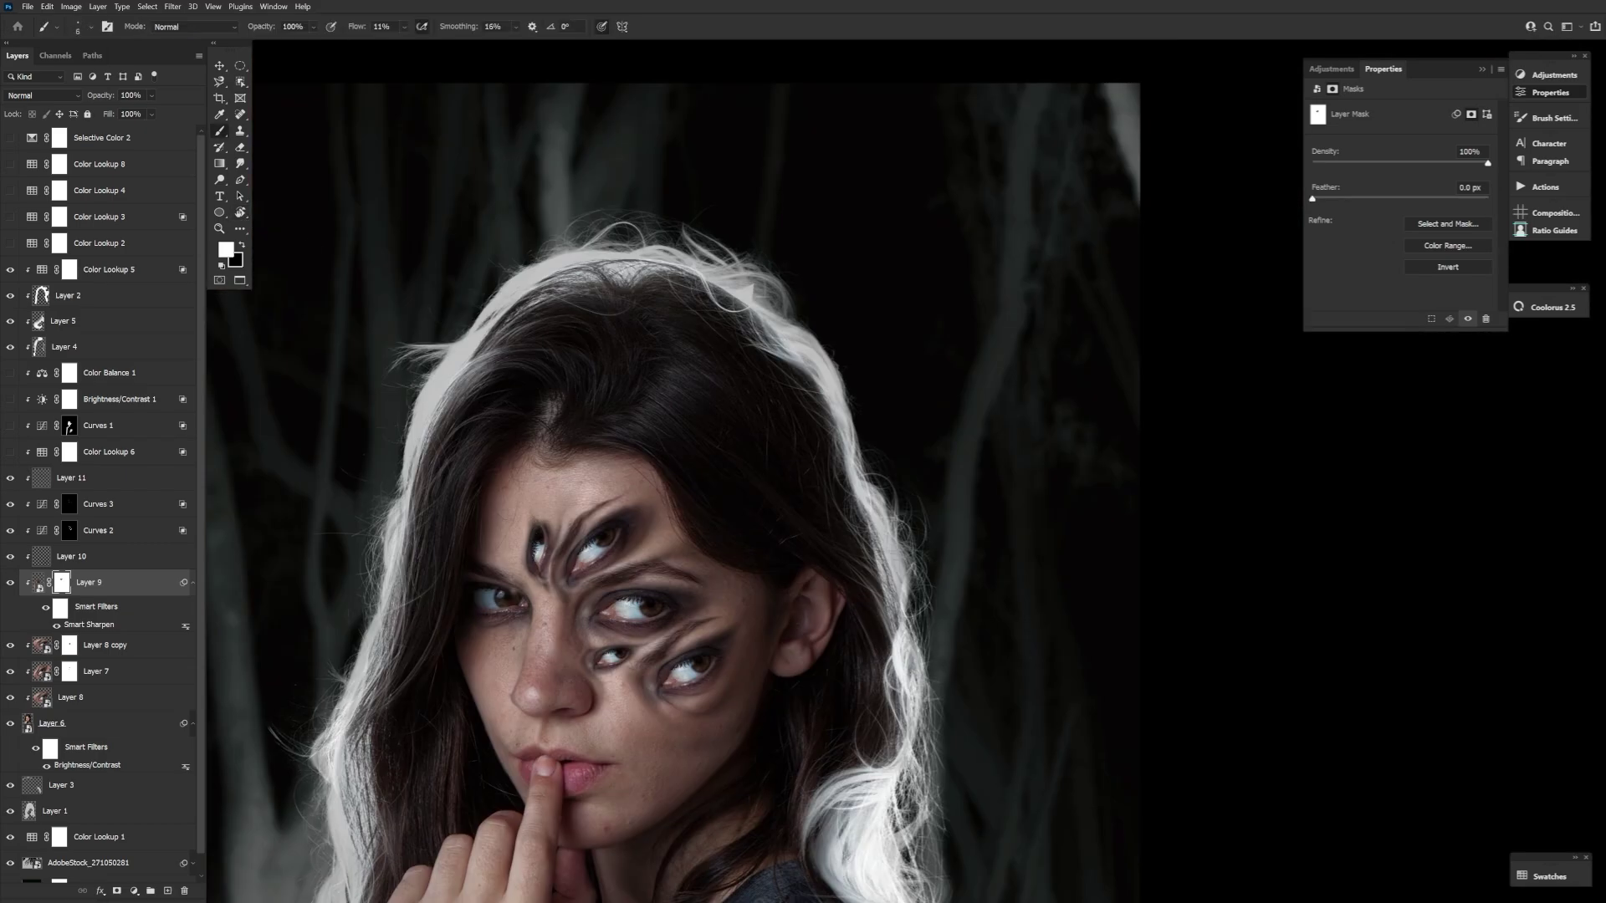
key("x")
key("bracketright")
key("bracketright")
key("x")
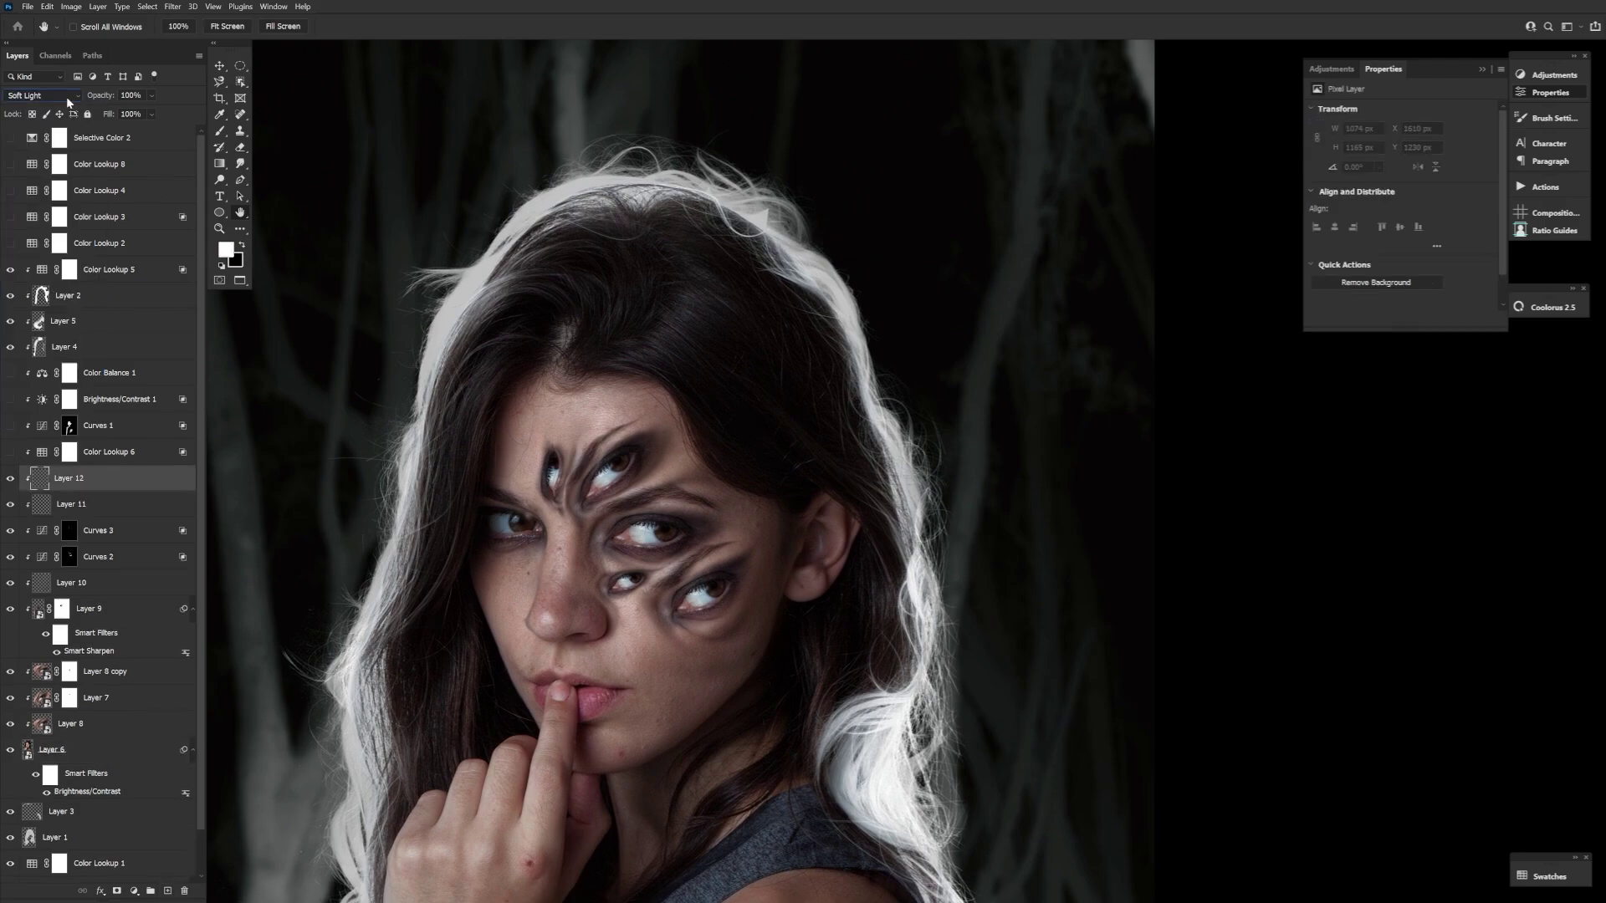
Step: Paint white highlights around the eyes and face on a new clipped Soft Light layer at 50% opacity, using 11% flow and brushes up to 150 px
key("bracketright")
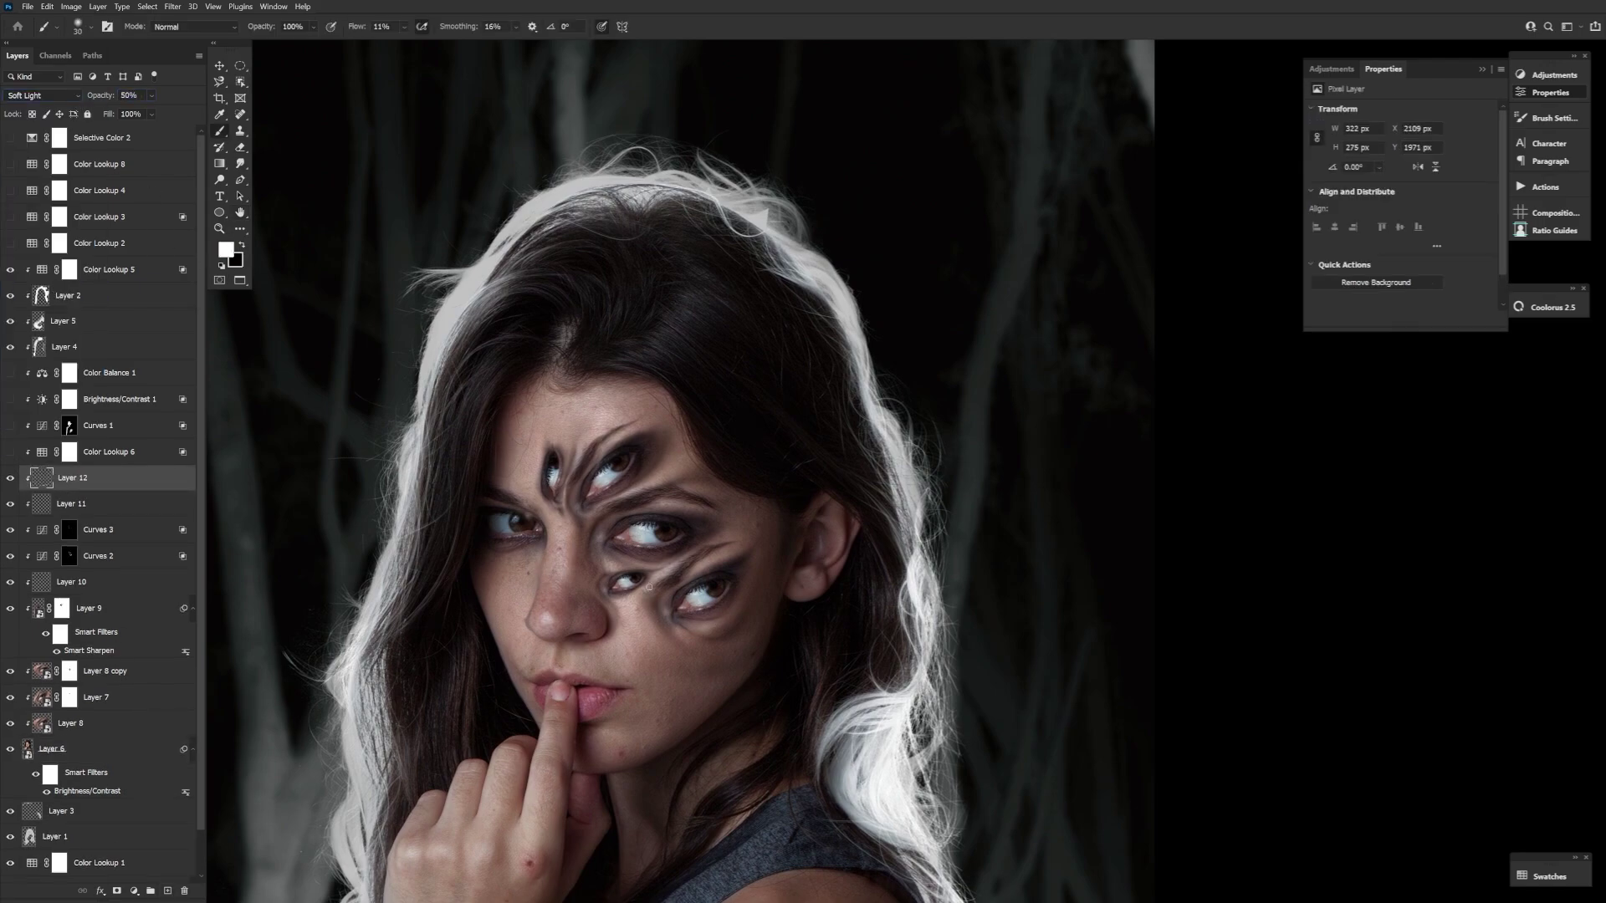
mouse_move(649, 588)
left_mouse_down()
mouse_move(636, 552)
mouse_move(592, 596)
left_mouse_up()
key("bracketright")
key("bracketright")
key("bracketright")
key("bracketright")
key("bracketright")
key("bracketright")
left_click(593, 597)
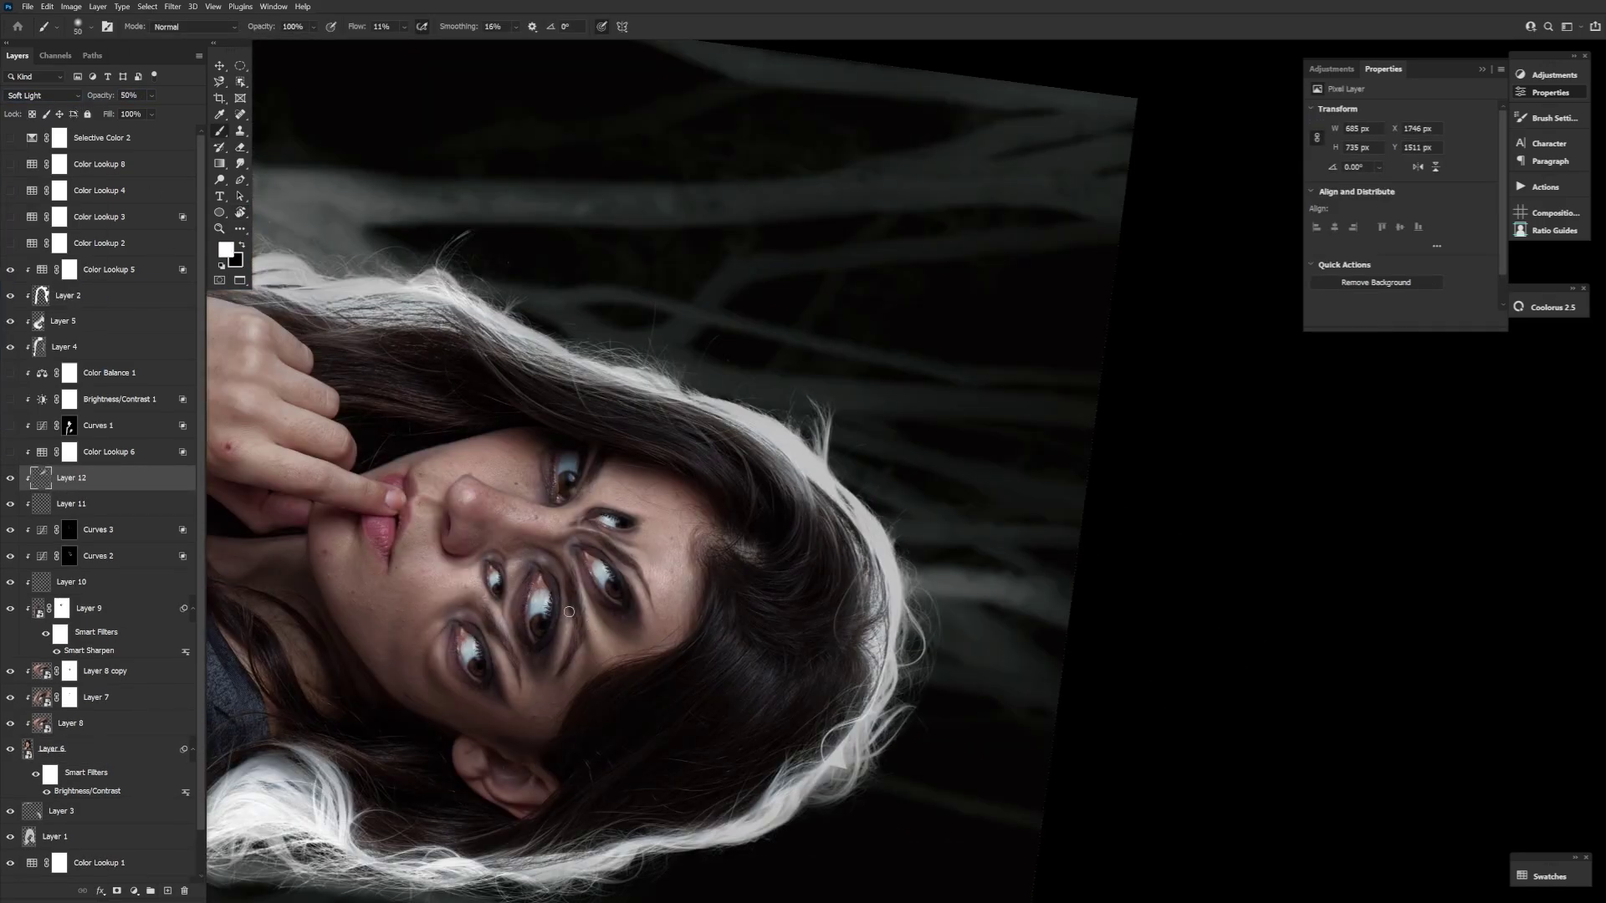
left_click_drag(501, 630, 550, 772)
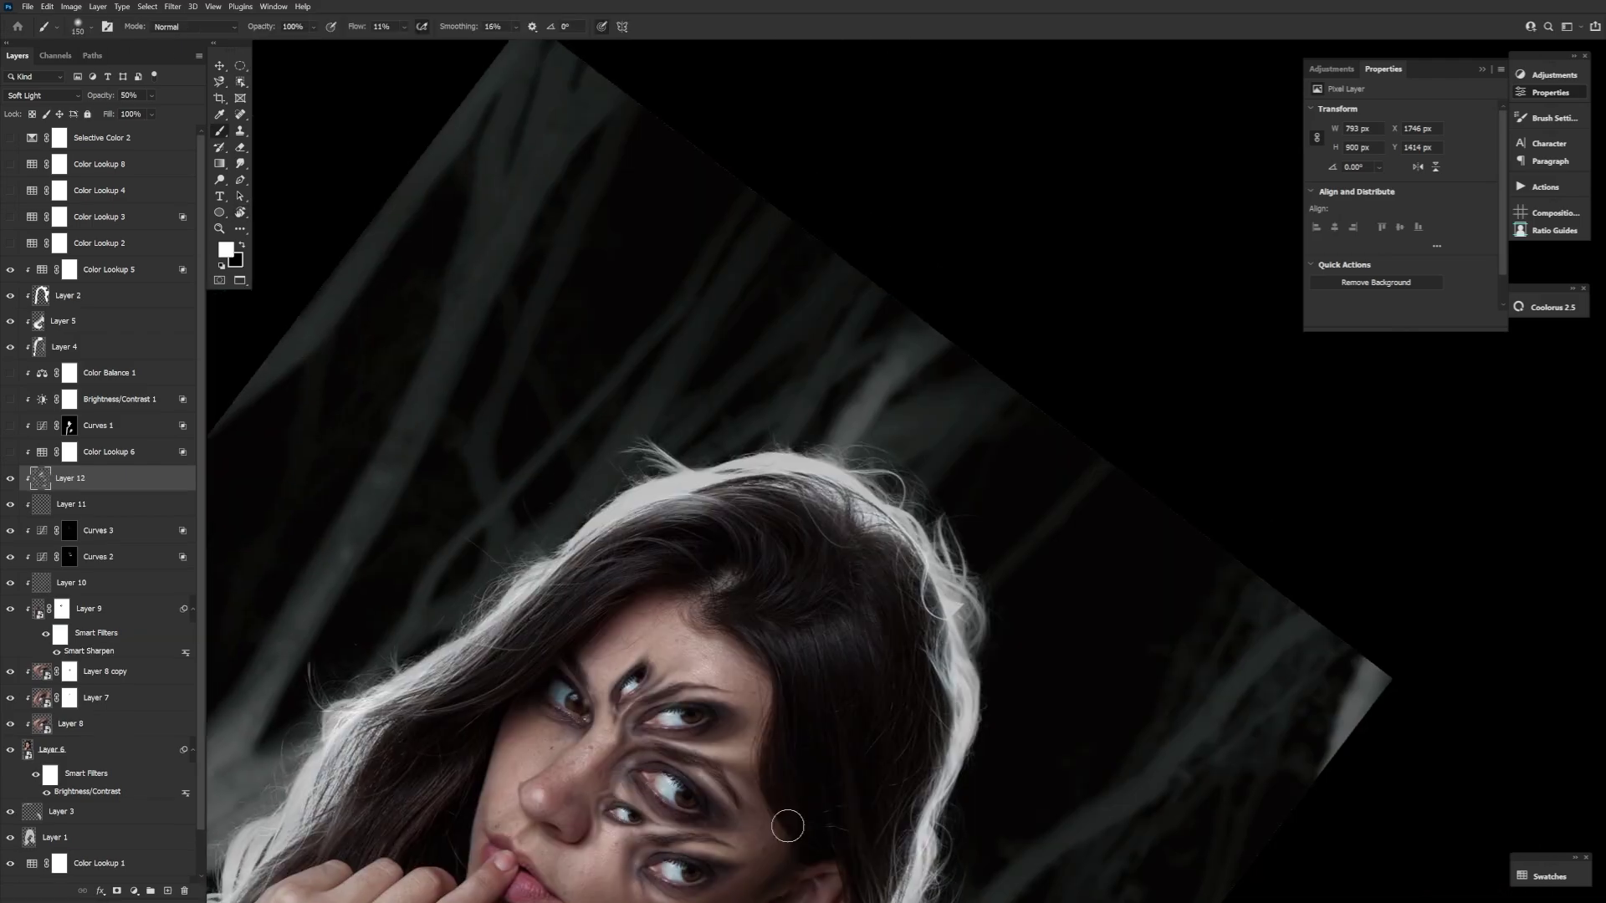
Step: Show the Color Balance 1, Brightness/Contrast 1 and Curves 1 adjustments and delete Color Lookup 6
left_click_drag(10, 372, 10, 451)
key("Escape")
key("alt+bracketright")
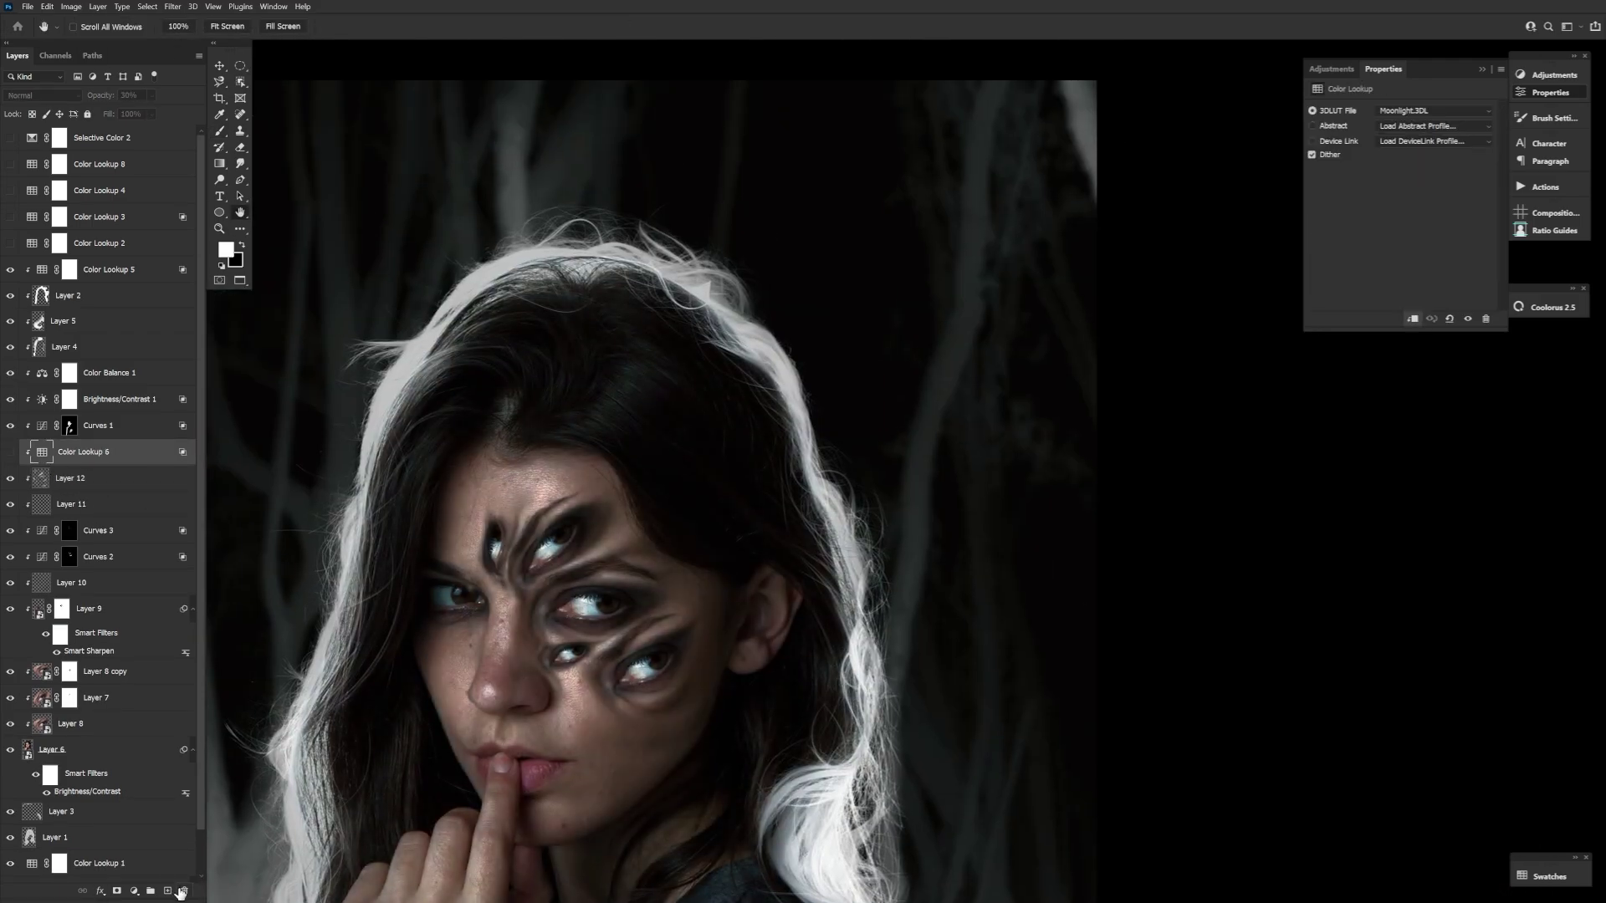
key("Delete")
key("alt+bracketright")
Step: Lower the opacity of the Multiply shadow layer (Layer 11) to 88%
key("z")
left_click(589, 351, "alt")
left_click(828, 506)
key("alt+bracketleft")
key("b")
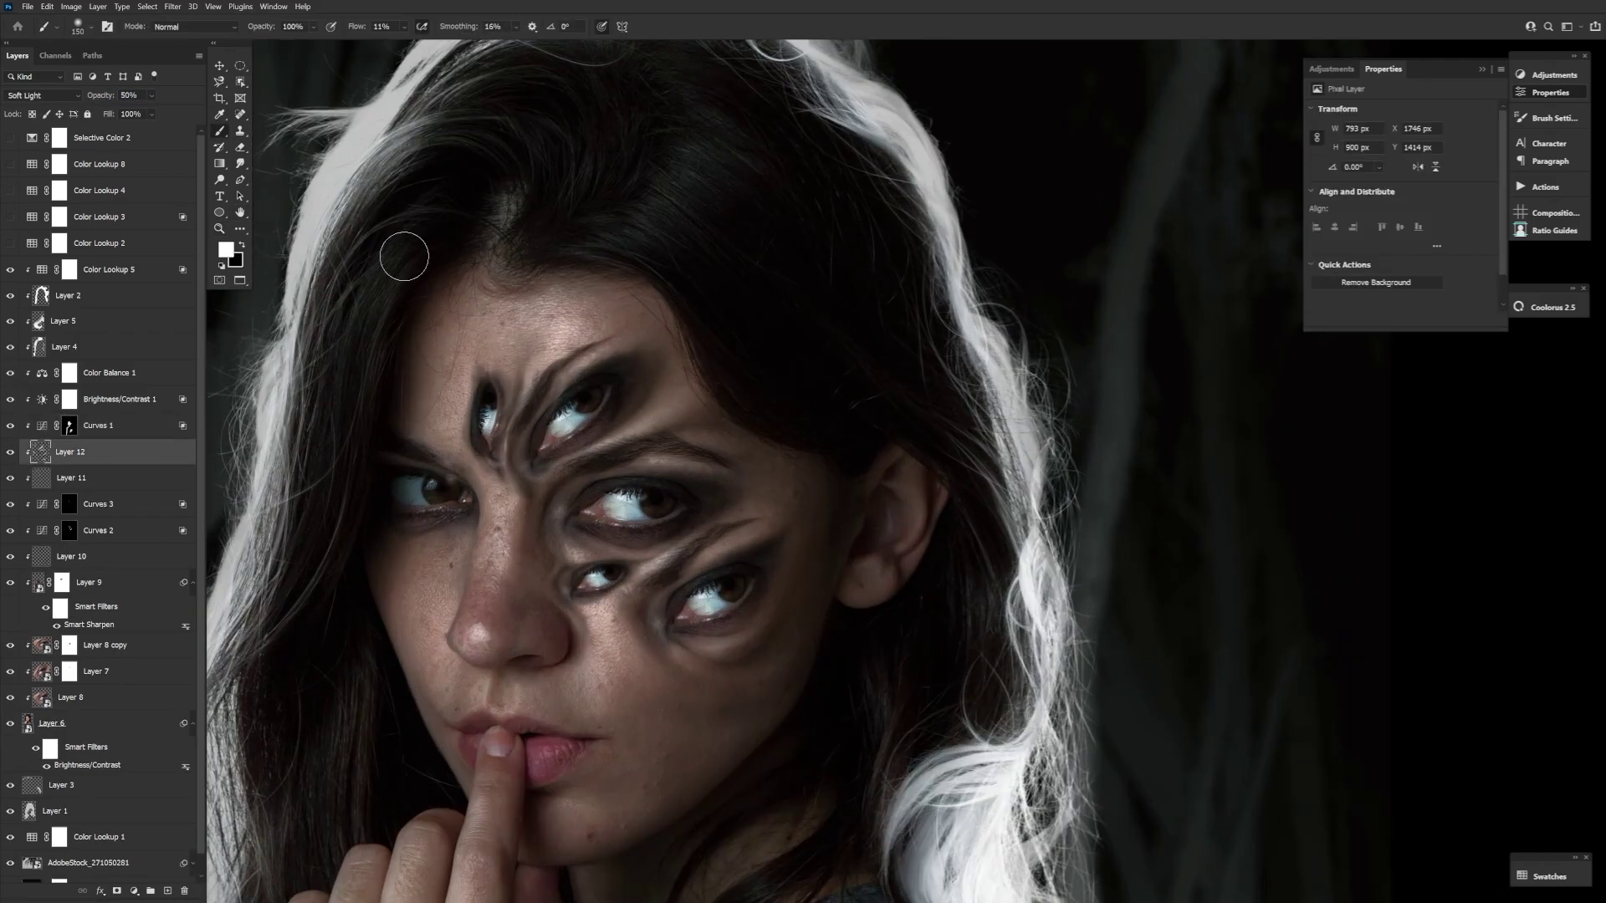
scroll(405, 251, "up", 3)
key("alt+bracketleft")
left_click_drag(107, 99, 96, 99)
Step: Erase excess shadow over the extra eyes on Layer 11 with a 38% flow eraser between 30 and 100 px
key("e")
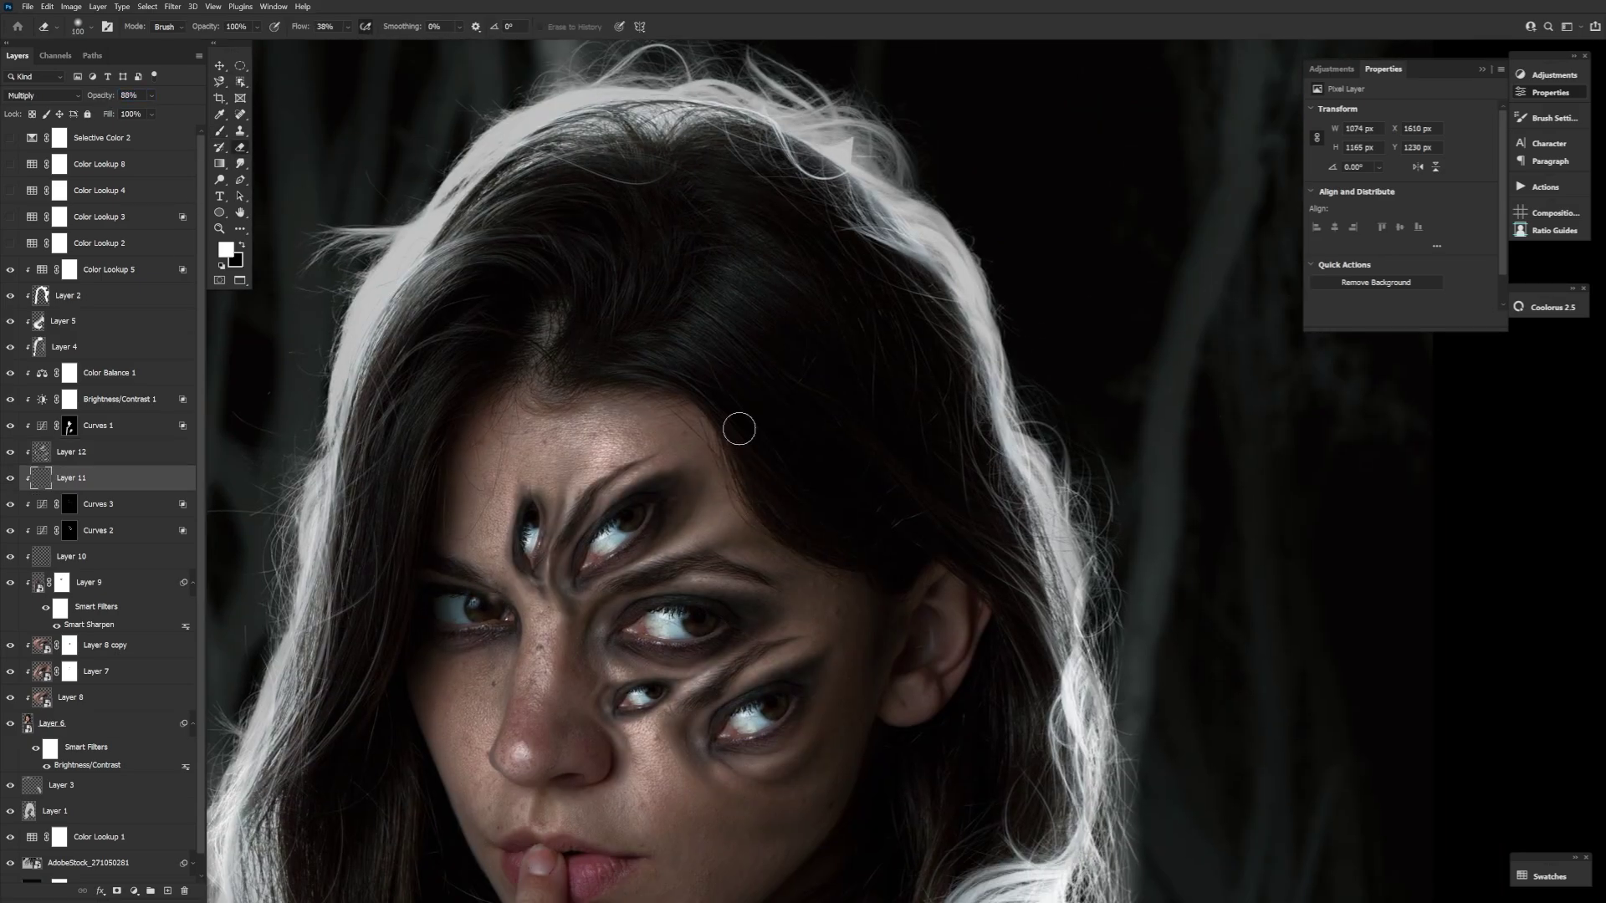
scroll(831, 782, "up", 3)
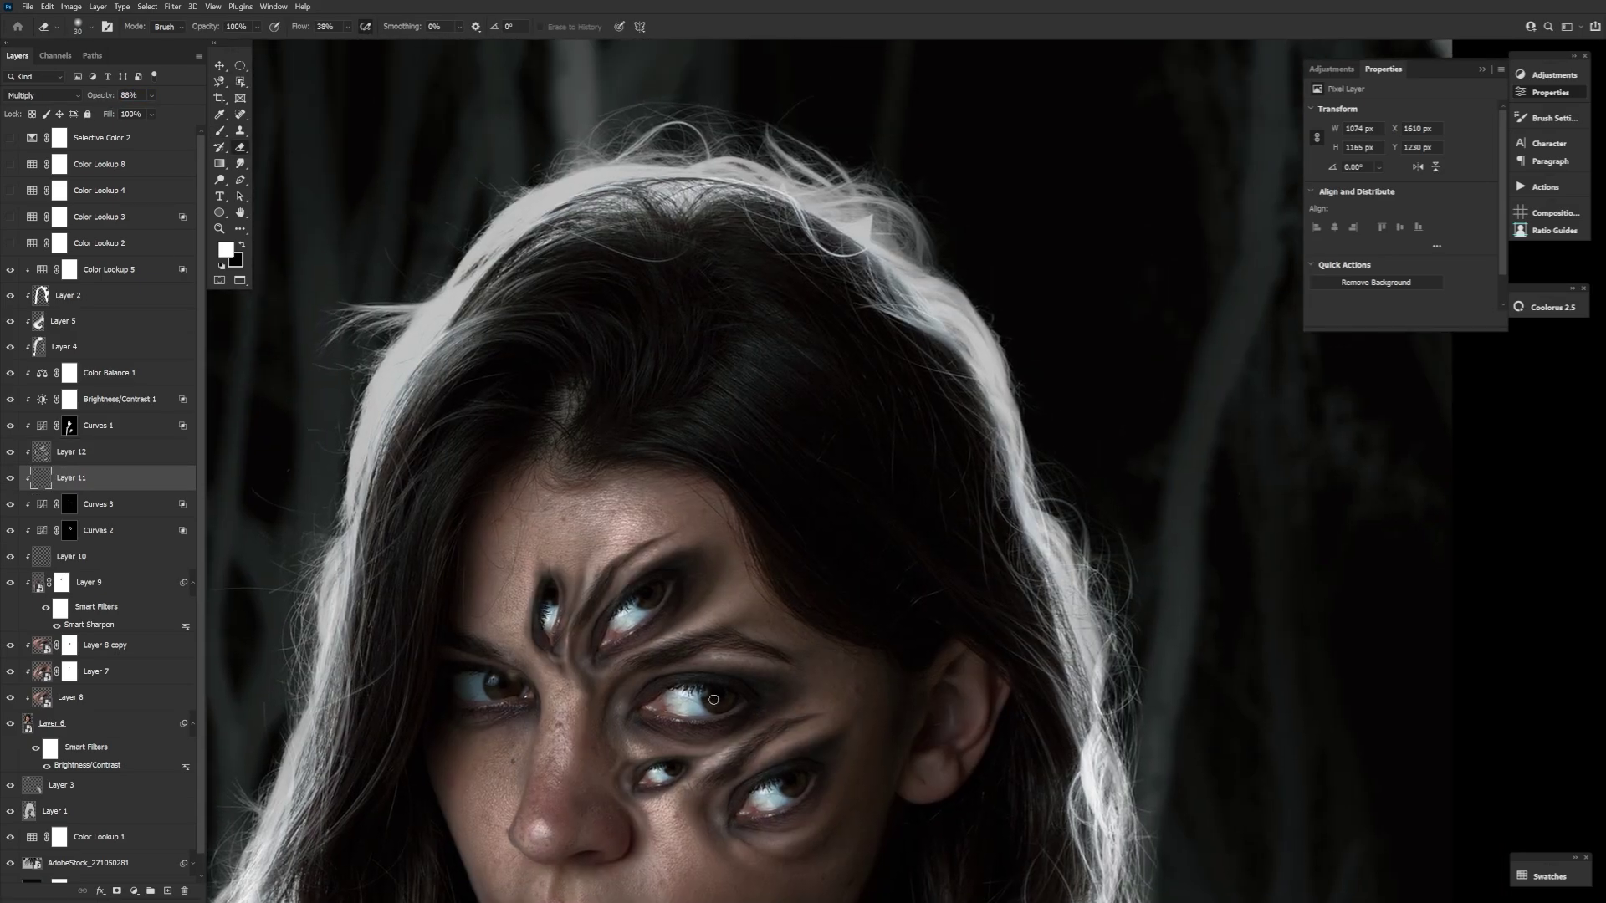
key("bracketright")
key("bracketright")
key("bracketright")
key("bracketright")
key("bracketright")
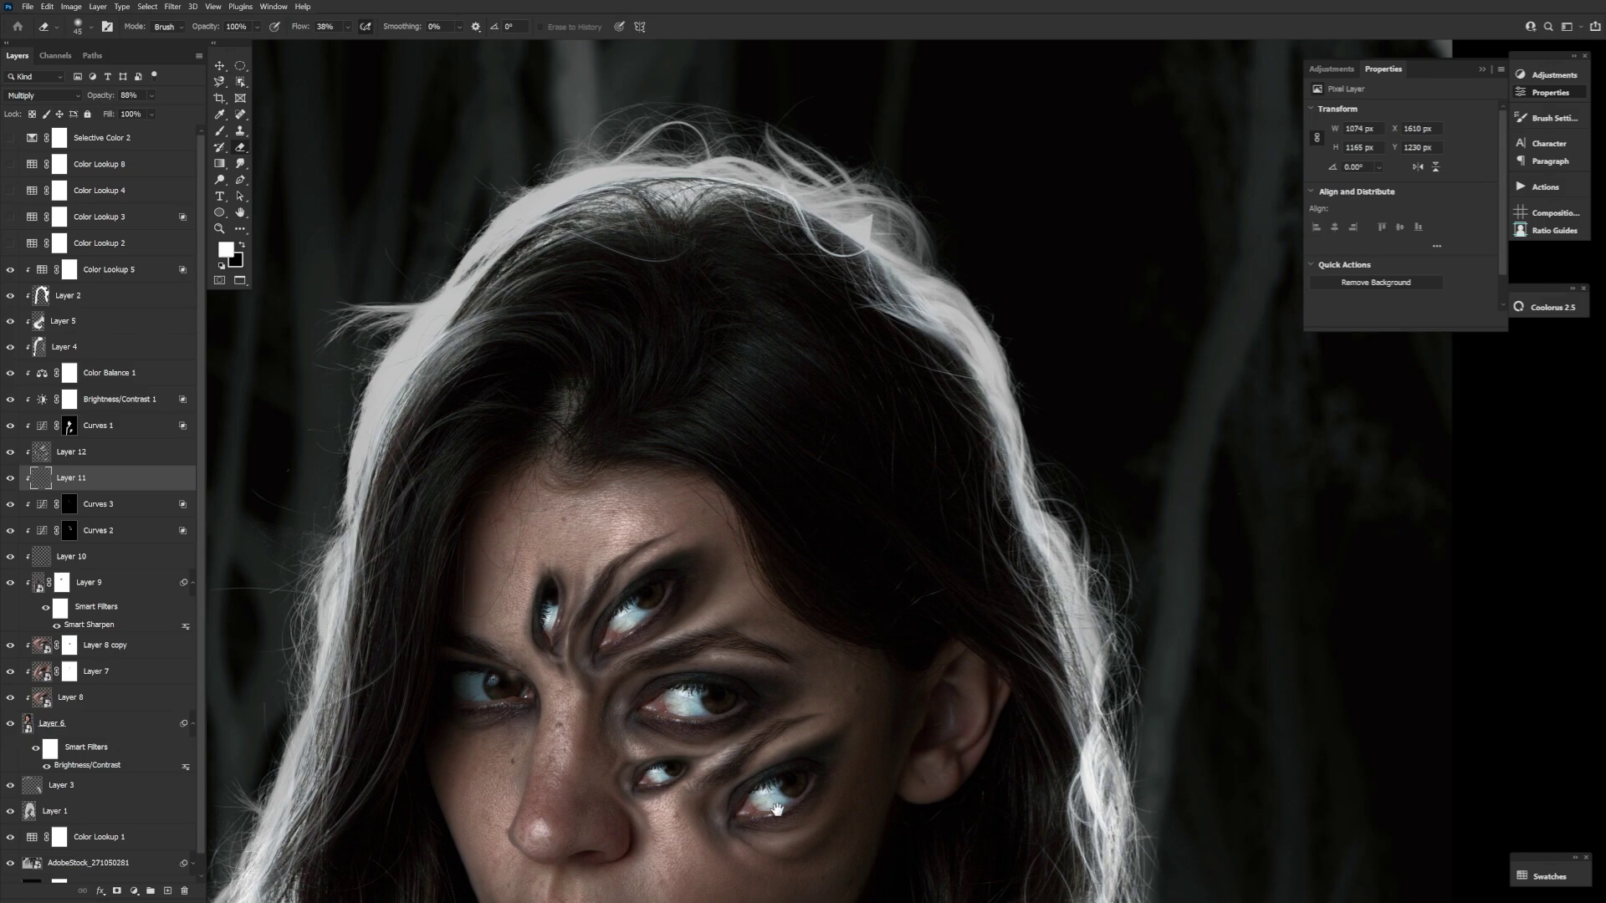
left_click_drag(777, 810, 769, 663)
Step: Paint fine dark detail along the eyelids and creases on Layer 11 with a 7 px brush at 11% flow
key("b")
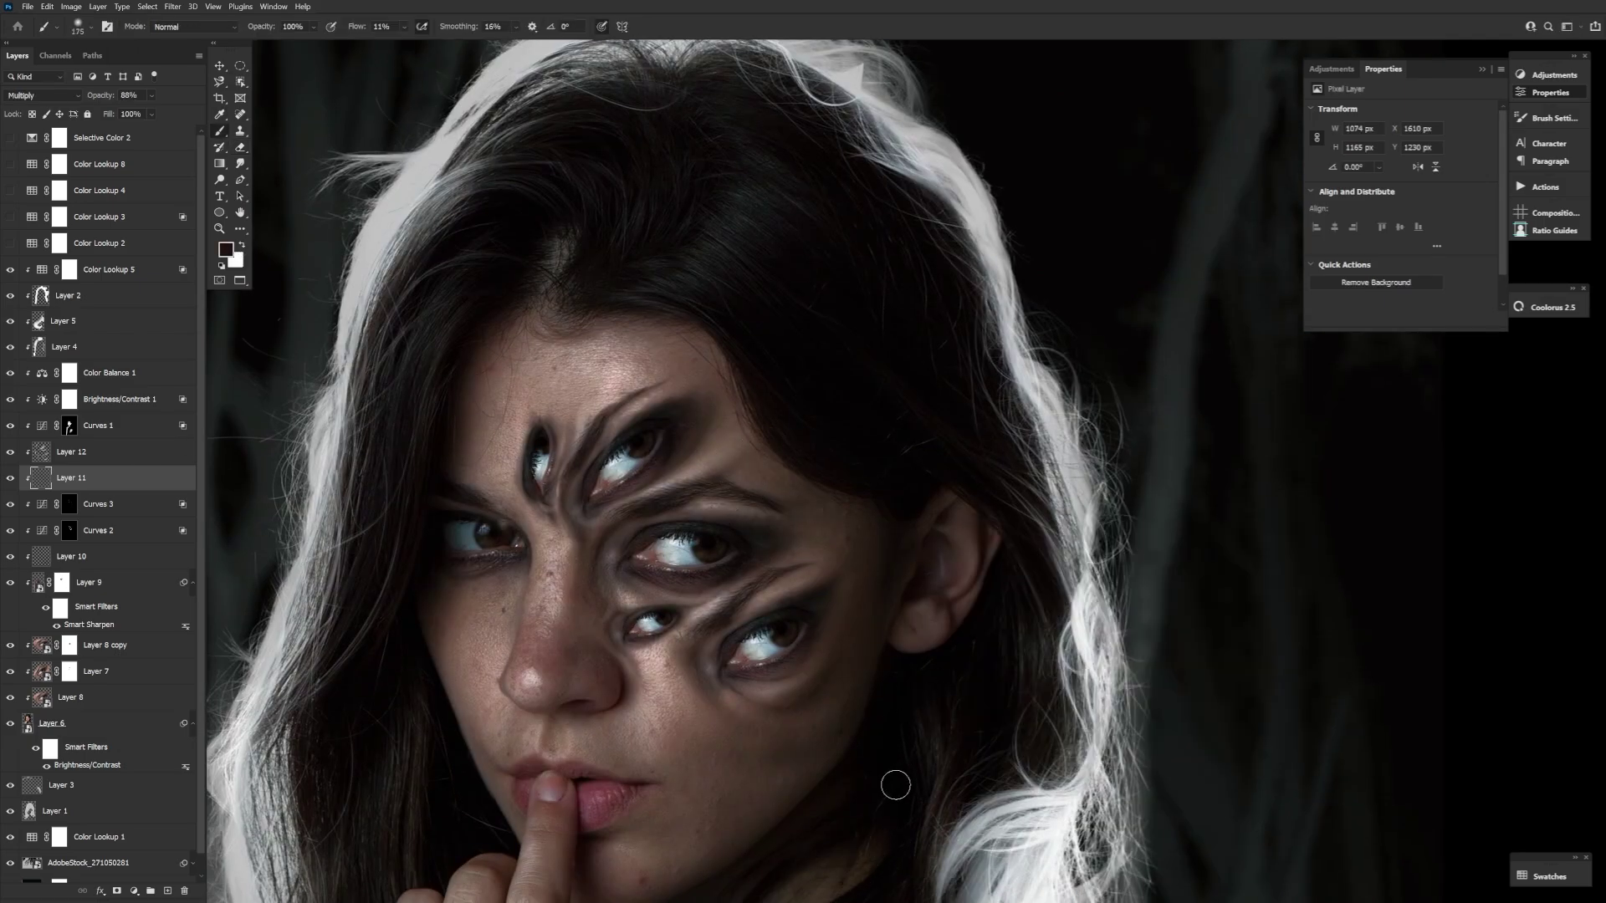
key("bracketleft")
key("bracketleft")
key("bracketleft")
key("bracketleft")
key("bracketleft")
key("bracketleft")
key("bracketleft")
key("bracketleft")
scroll(662, 502, "up", 2)
key("r")
left_click_drag(740, 651, 602, 393)
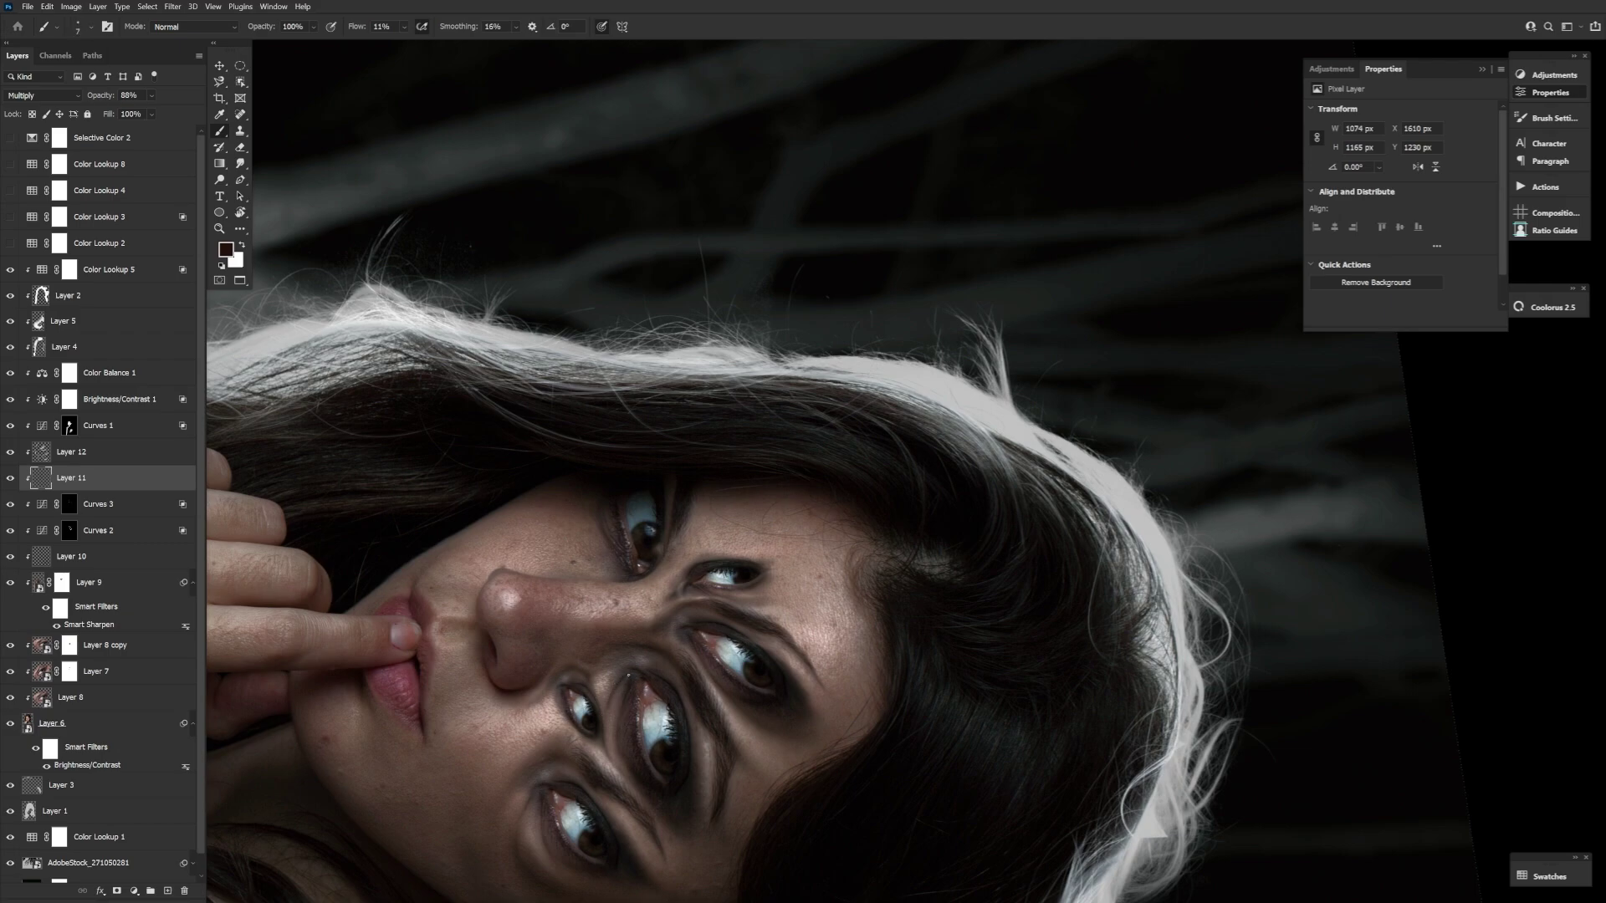
left_click_drag(791, 864, 715, 732)
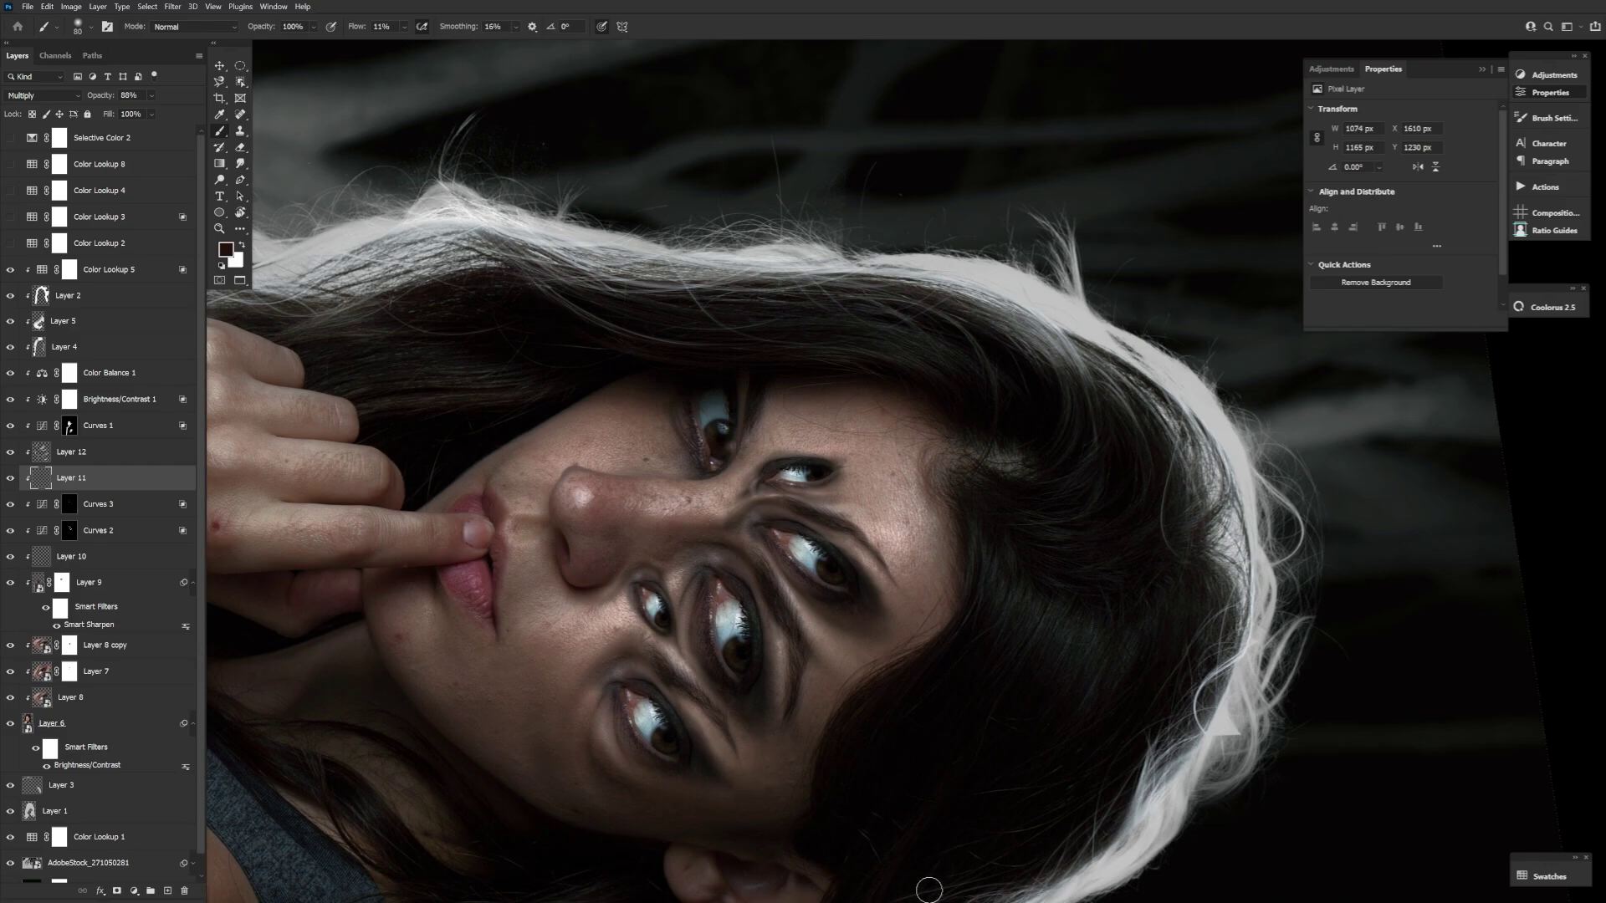
Step: Deepen the shadows around the eyes and cheek on Layer 11 at 11% flow, varying the brush from 80 px down
left_click_drag(928, 882, 552, 627)
left_click_drag(962, 872, 806, 566)
key("bracketleft")
key("bracketleft")
key("bracketleft")
key("bracketleft")
key("bracketleft")
key("bracketleft")
key("bracketleft")
key("bracketleft")
left_click_drag(736, 774, 732, 670)
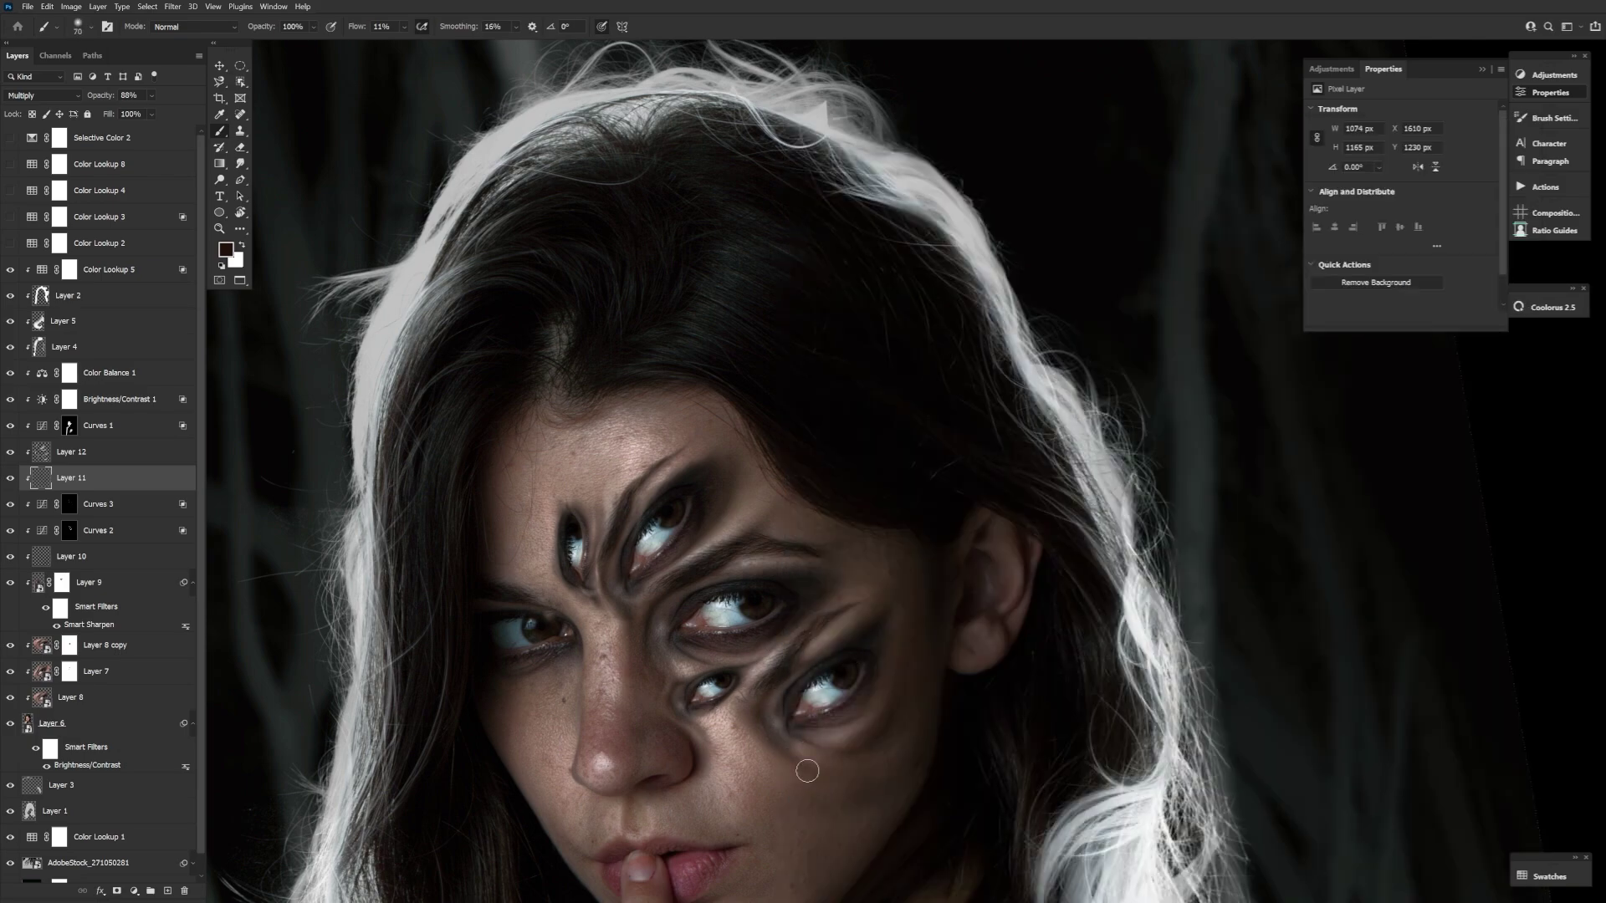
Step: Refine the edges of the vertical eye on Layer 9's mask with a brush at 100% flow
key("z")
key("ctrl+minus")
key("ctrl+minus")
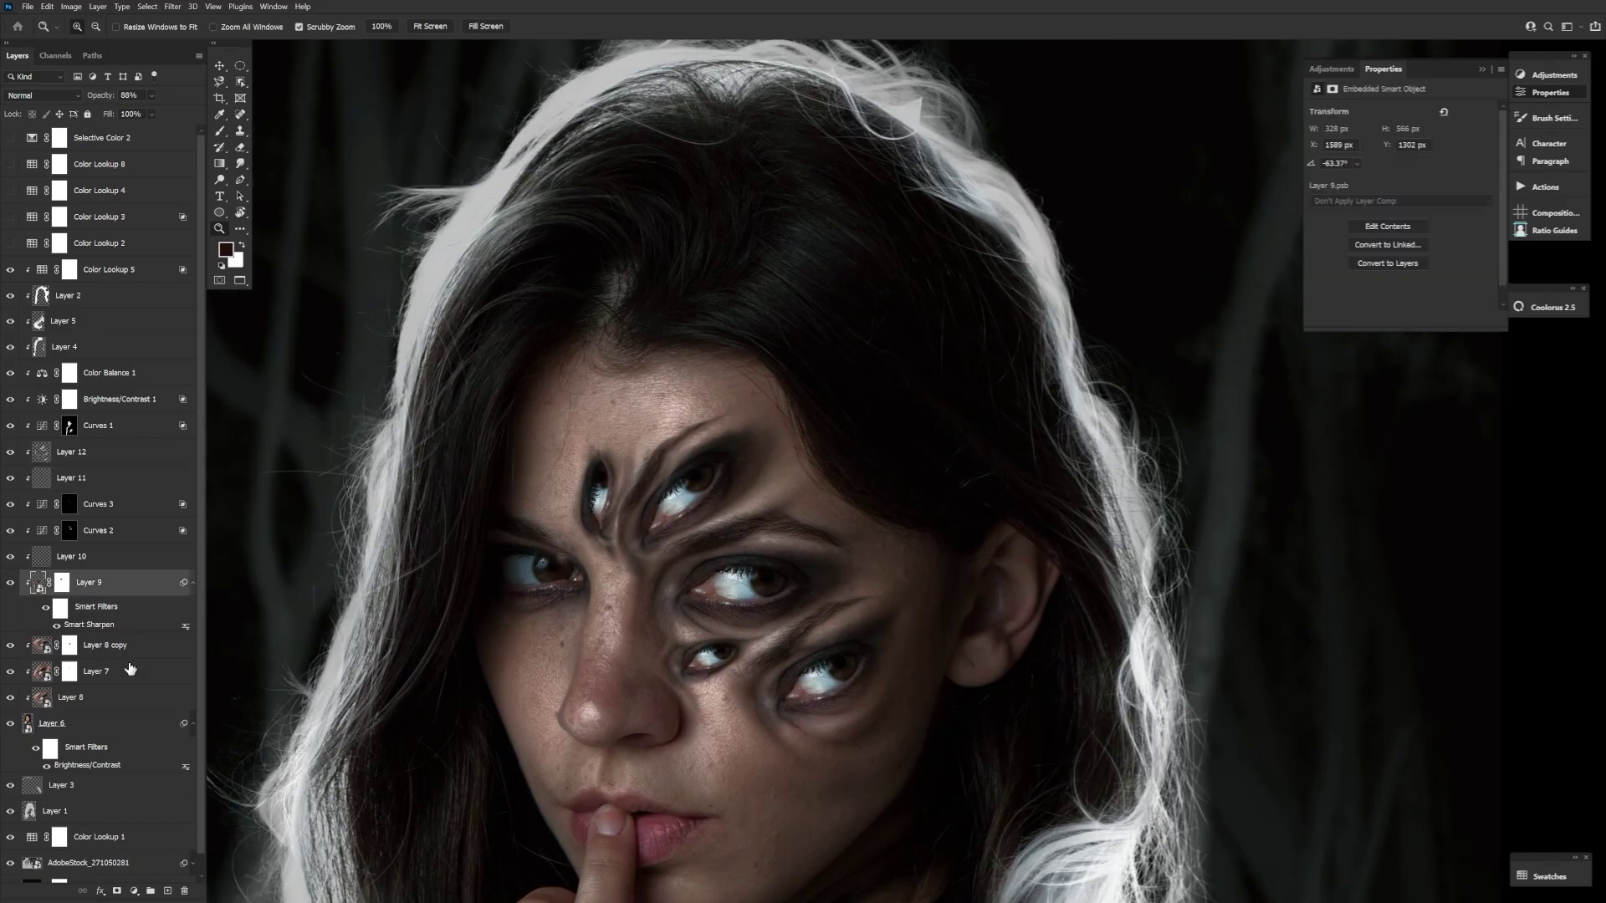
key("bracketright")
key("bracketright")
key("bracketright")
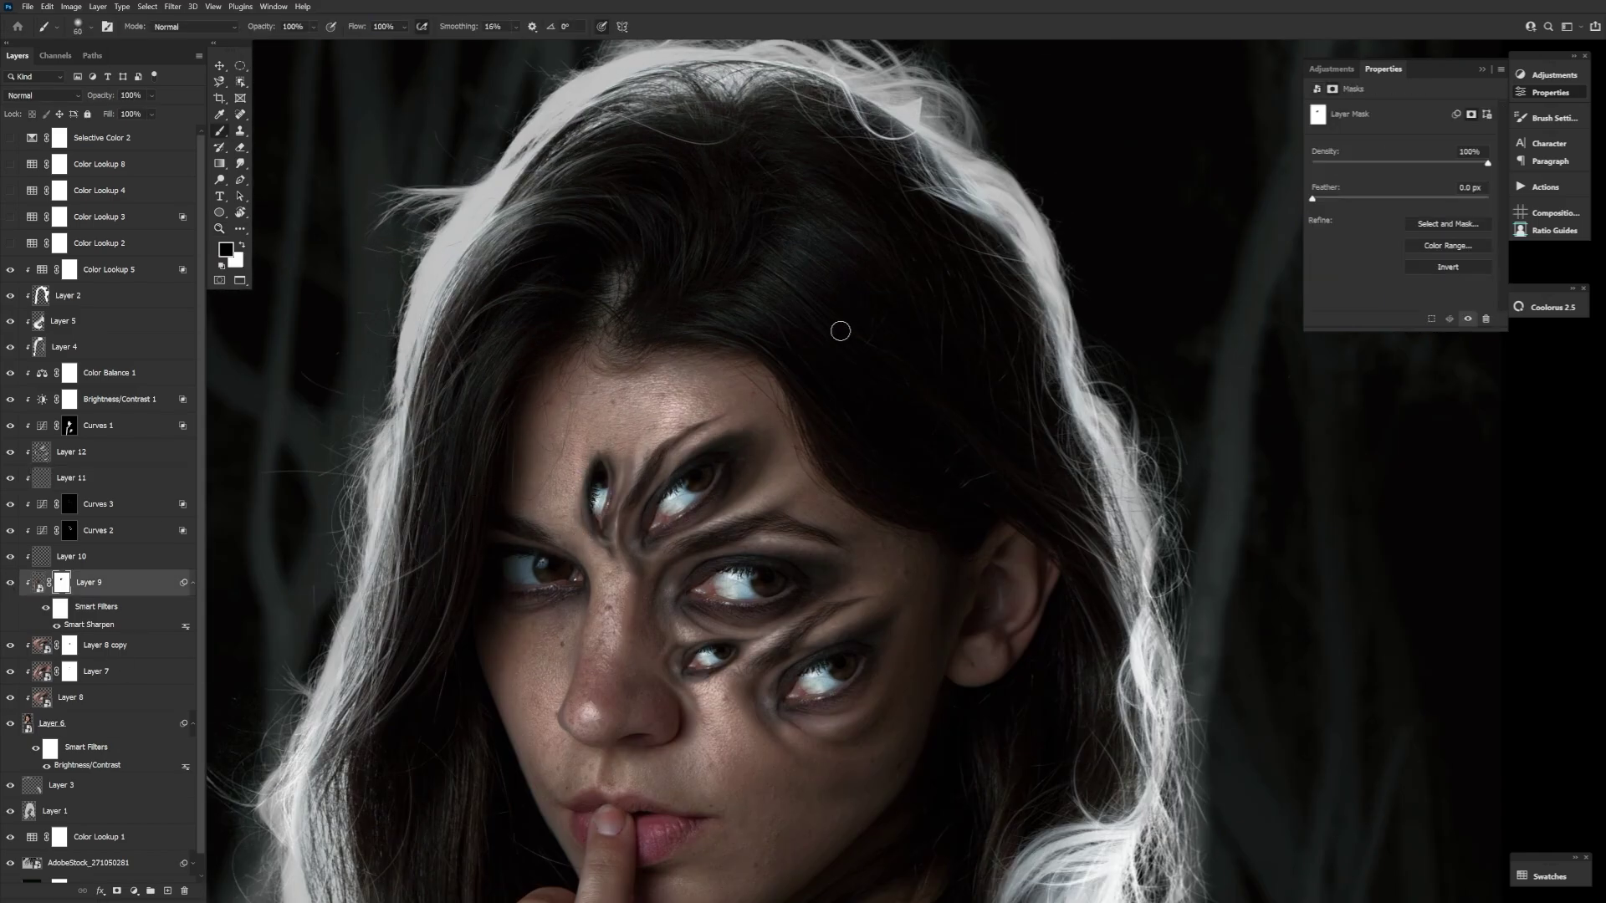
key("x")
key("bracketleft")
key("bracketleft")
key("bracketleft")
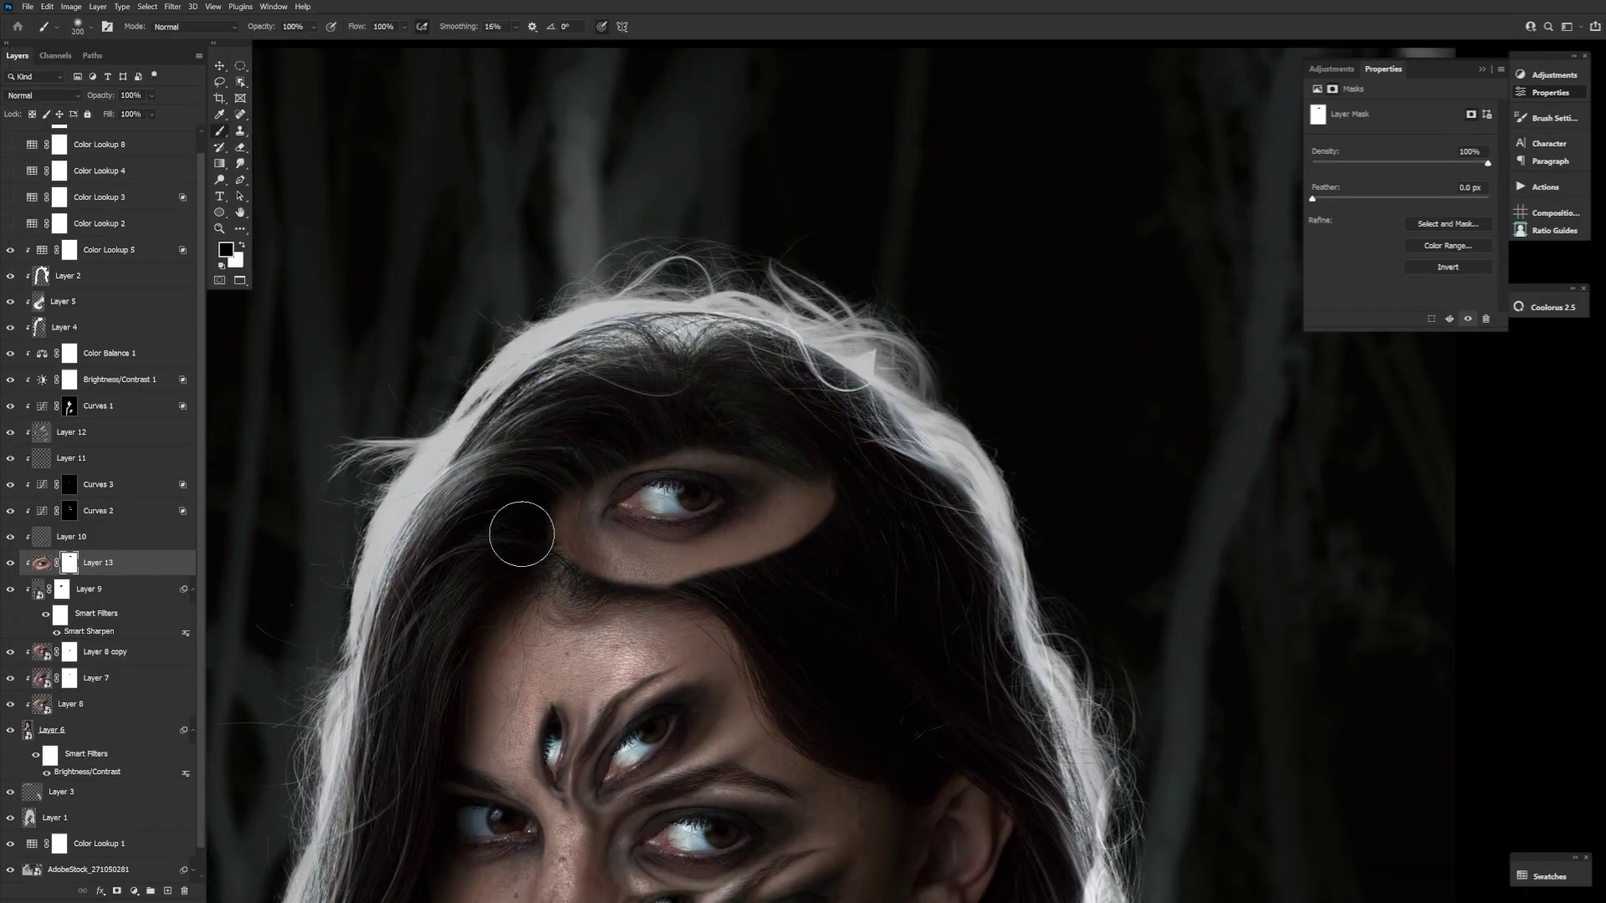
Step: Mask the edges of the eye placed over the hair with a 200 px black brush and copy its lower lid to a new layer
mouse_move(519, 530)
left_mouse_down()
mouse_move(757, 459)
mouse_move(577, 523)
left_mouse_up()
key("v")
left_click(221, 86)
key("ctrl+j")
key("v")
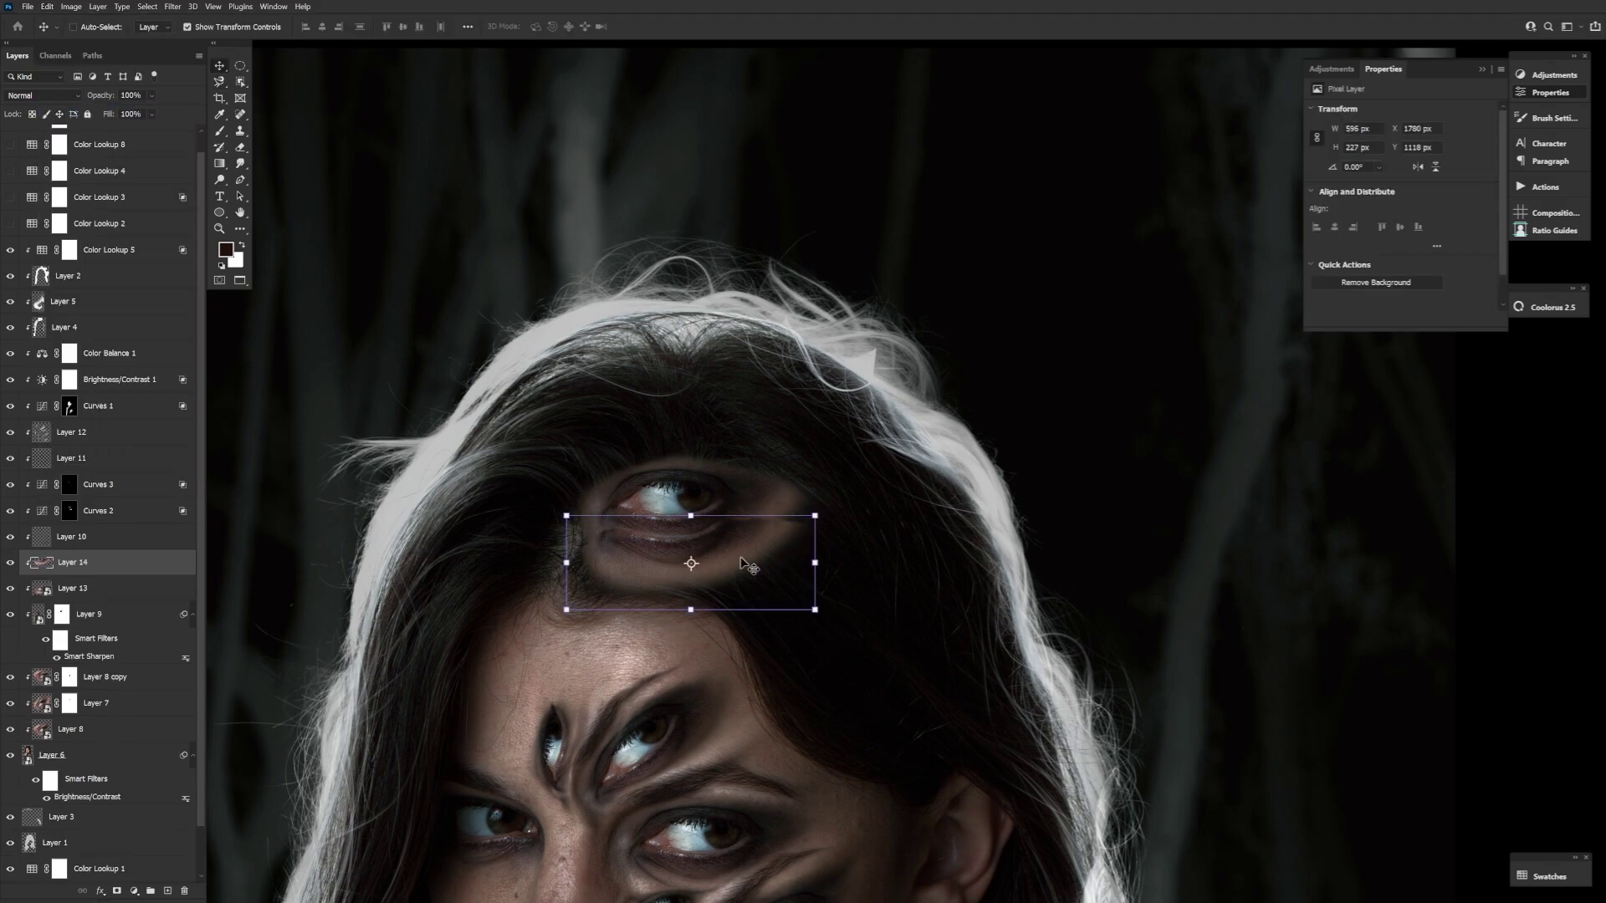
Step: Move the copied lower lid up against the hair eye, warp it to the eye's curve and blend it with a 38% flow eraser
left_click_drag(699, 477, 694, 493)
right_click(693, 523)
left_click(727, 636)
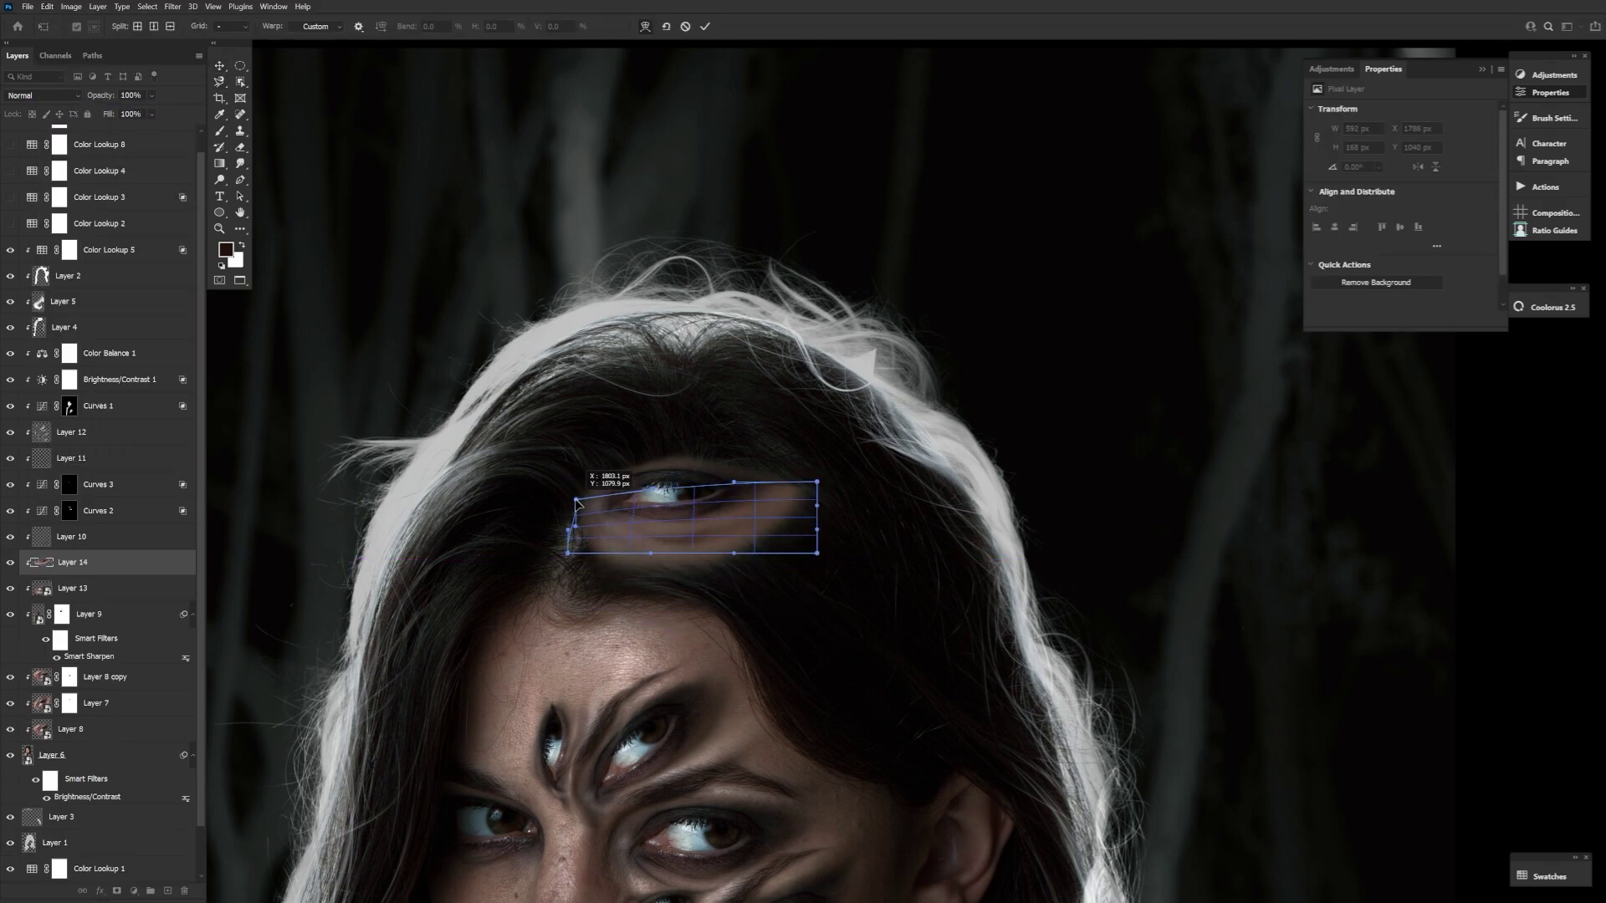
left_click_drag(816, 502, 747, 578)
key("Return")
key("r")
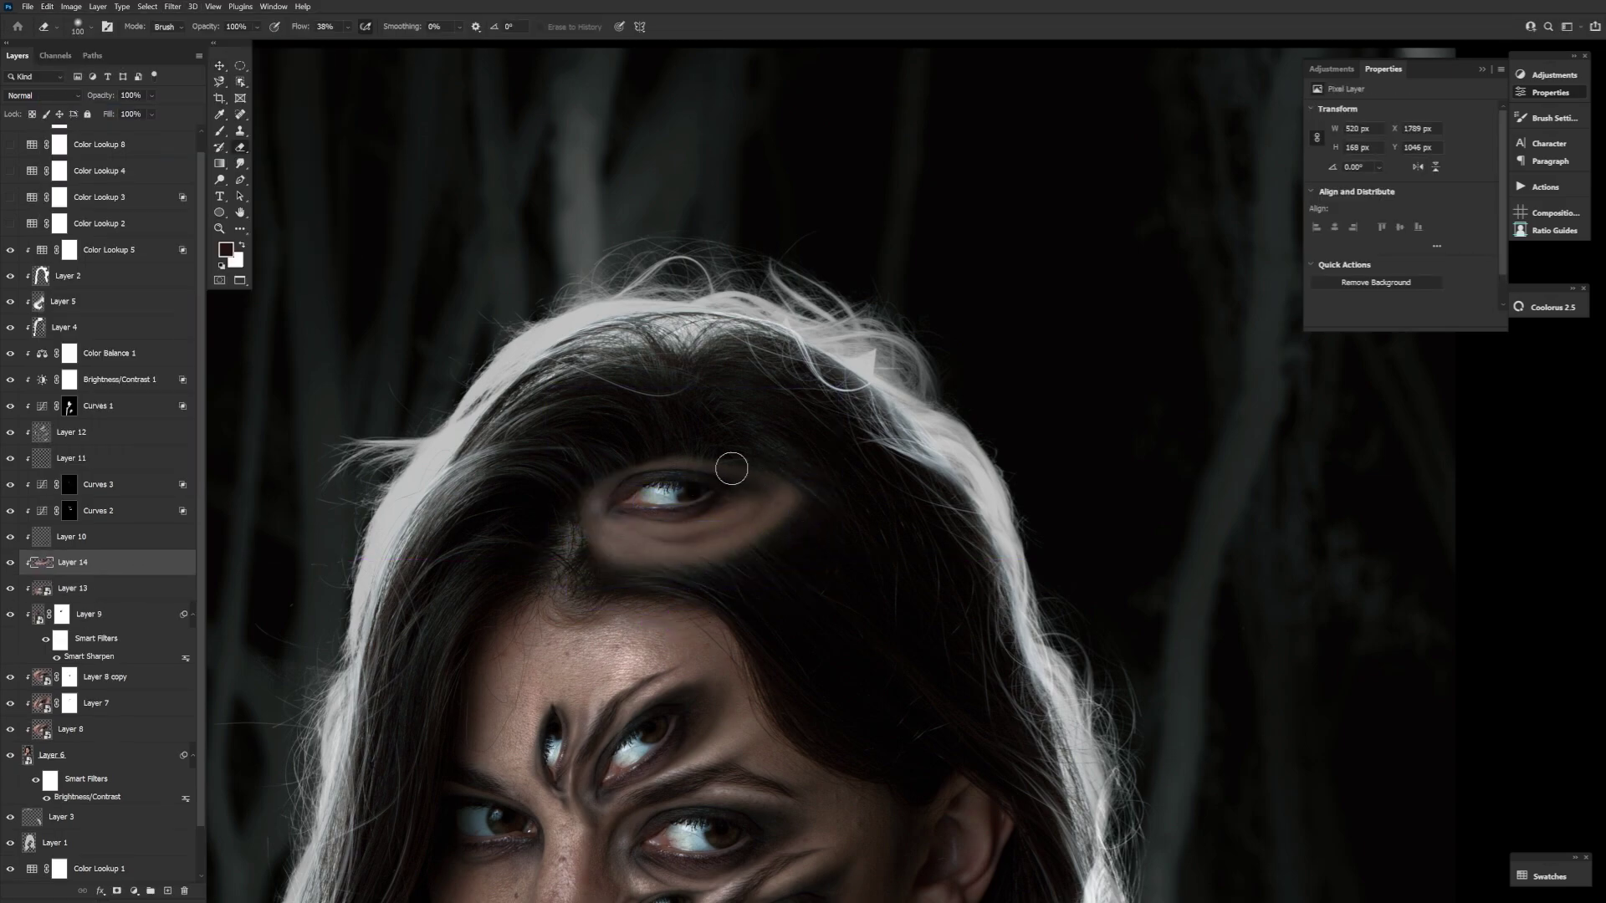
left_click_drag(857, 451, 610, 762)
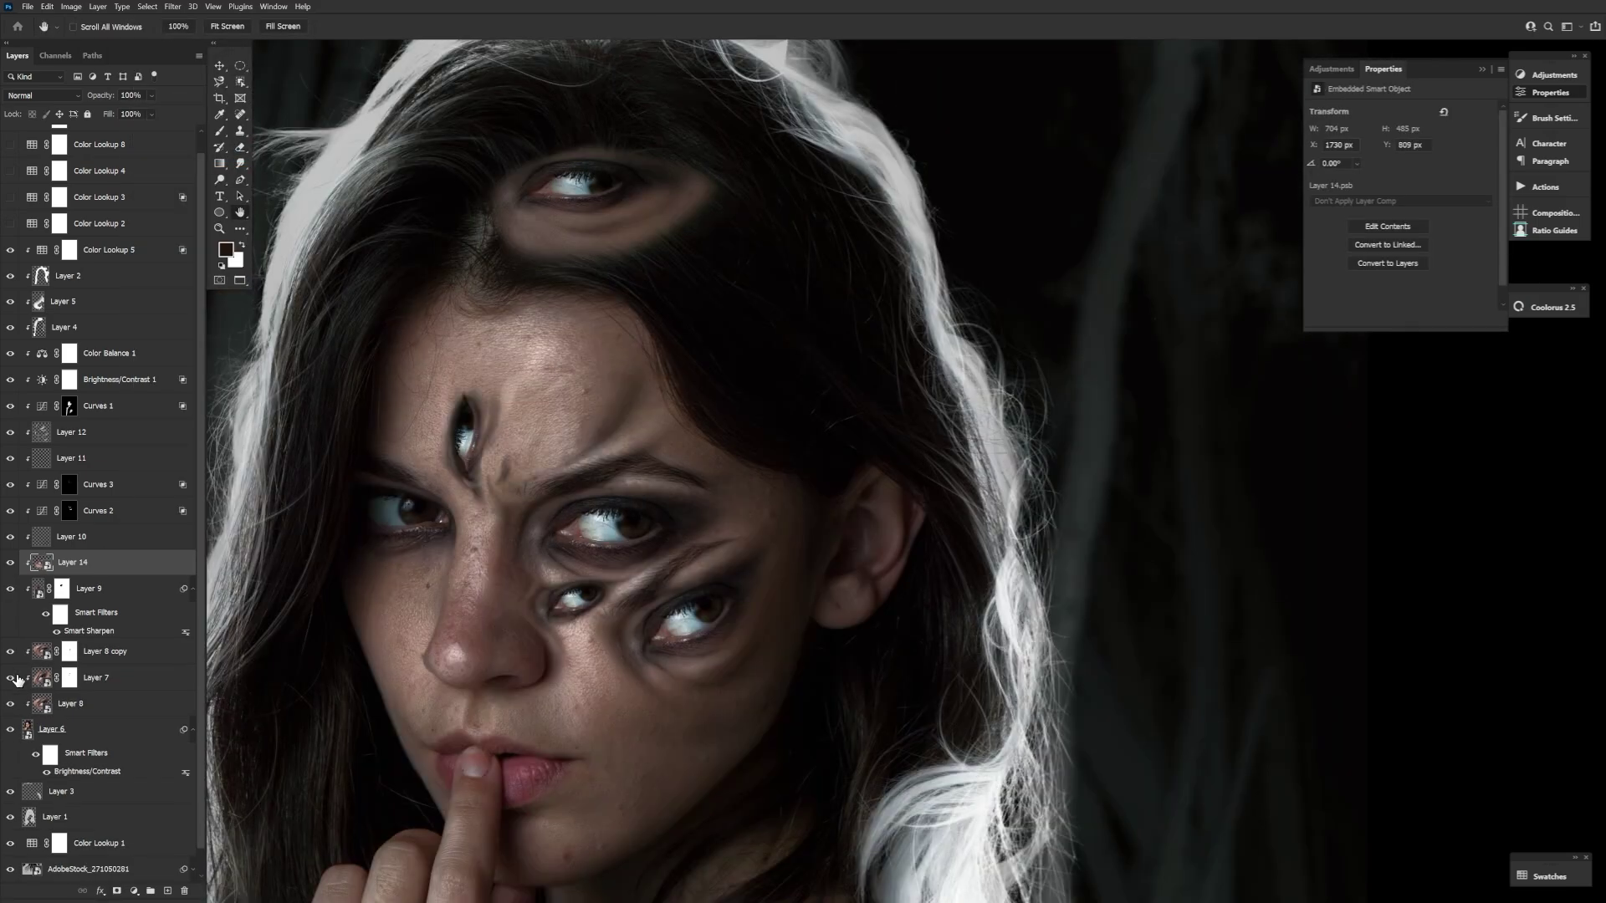
Step: Show Layer 7 again and touch up Layer 8 copy's mask with a brush at 100% flow
left_click(11, 678)
left_click(69, 651)
key("d")
key("b")
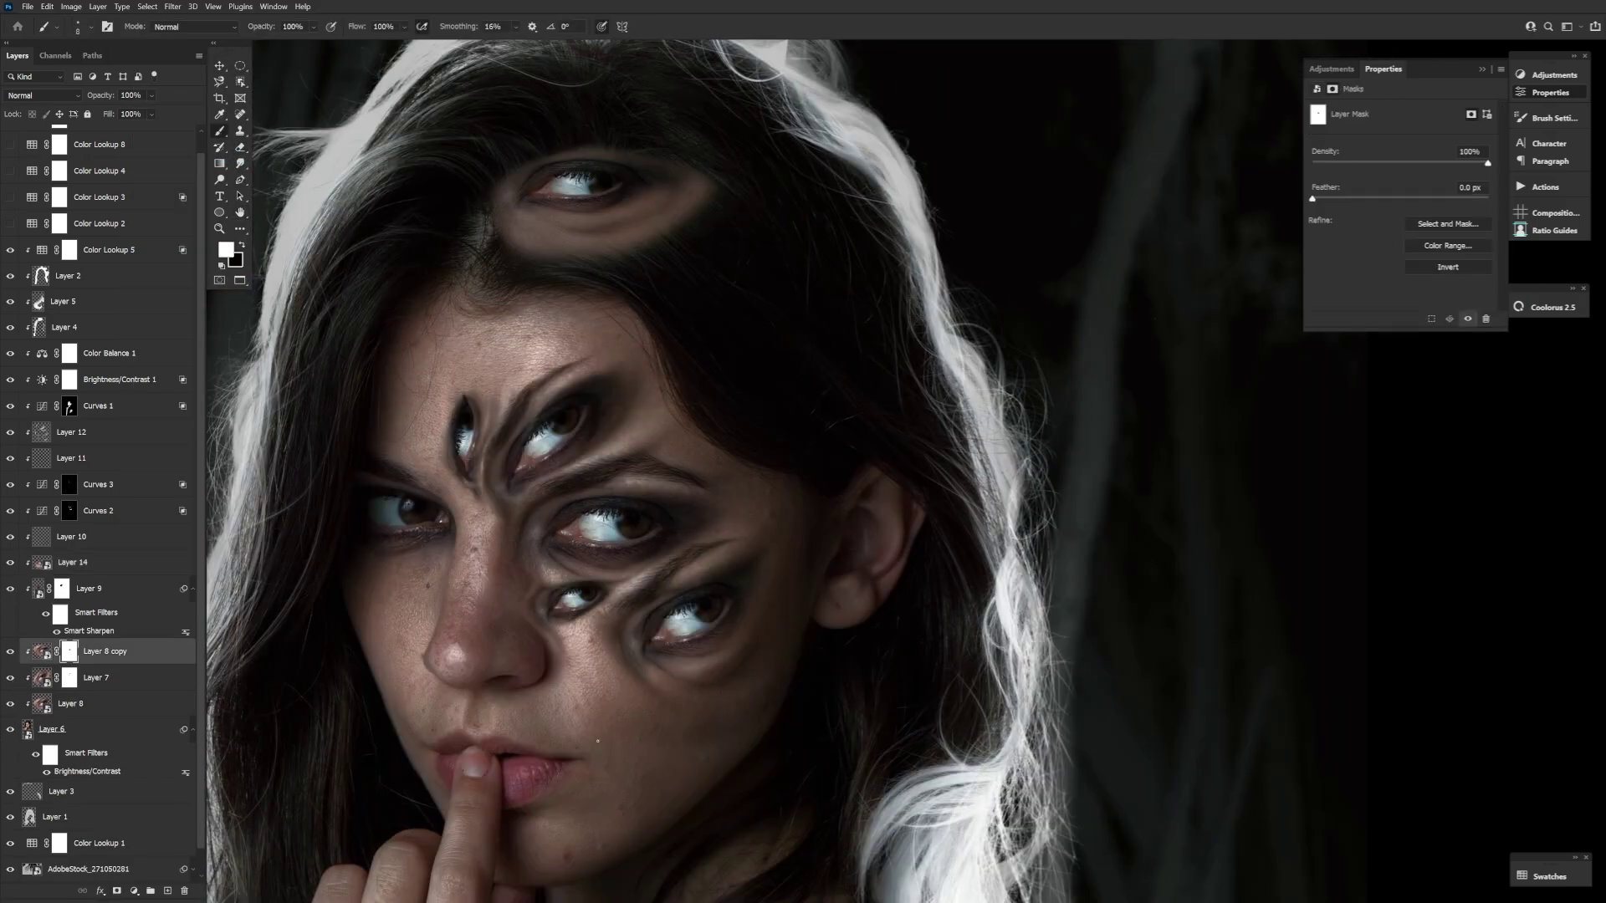
key("bracketright")
key("bracketright")
key("bracketright")
key("bracketright")
key("bracketright")
key("bracketright")
key("bracketright")
key("bracketright")
key("bracketright")
key("bracketleft")
key("bracketleft")
key("bracketleft")
key("bracketleft")
key("bracketleft")
key("x")
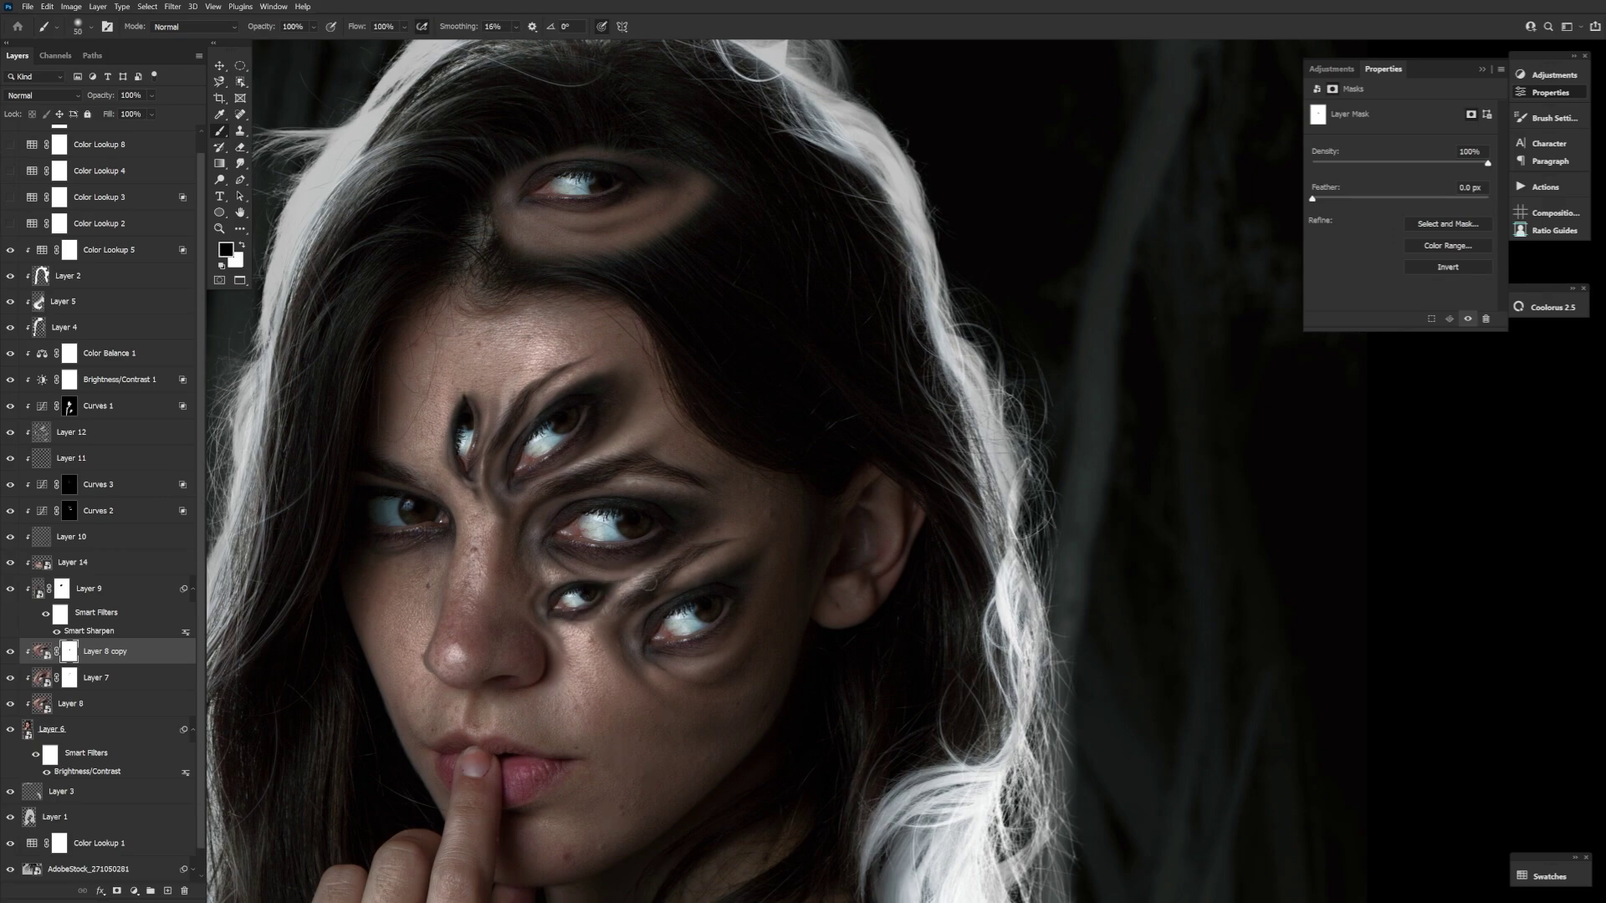
Step: Convert the copied hair eye to layers, rotate and flip its lower-lid piece, and place it beside the vertical forehead eye
left_click(71, 458)
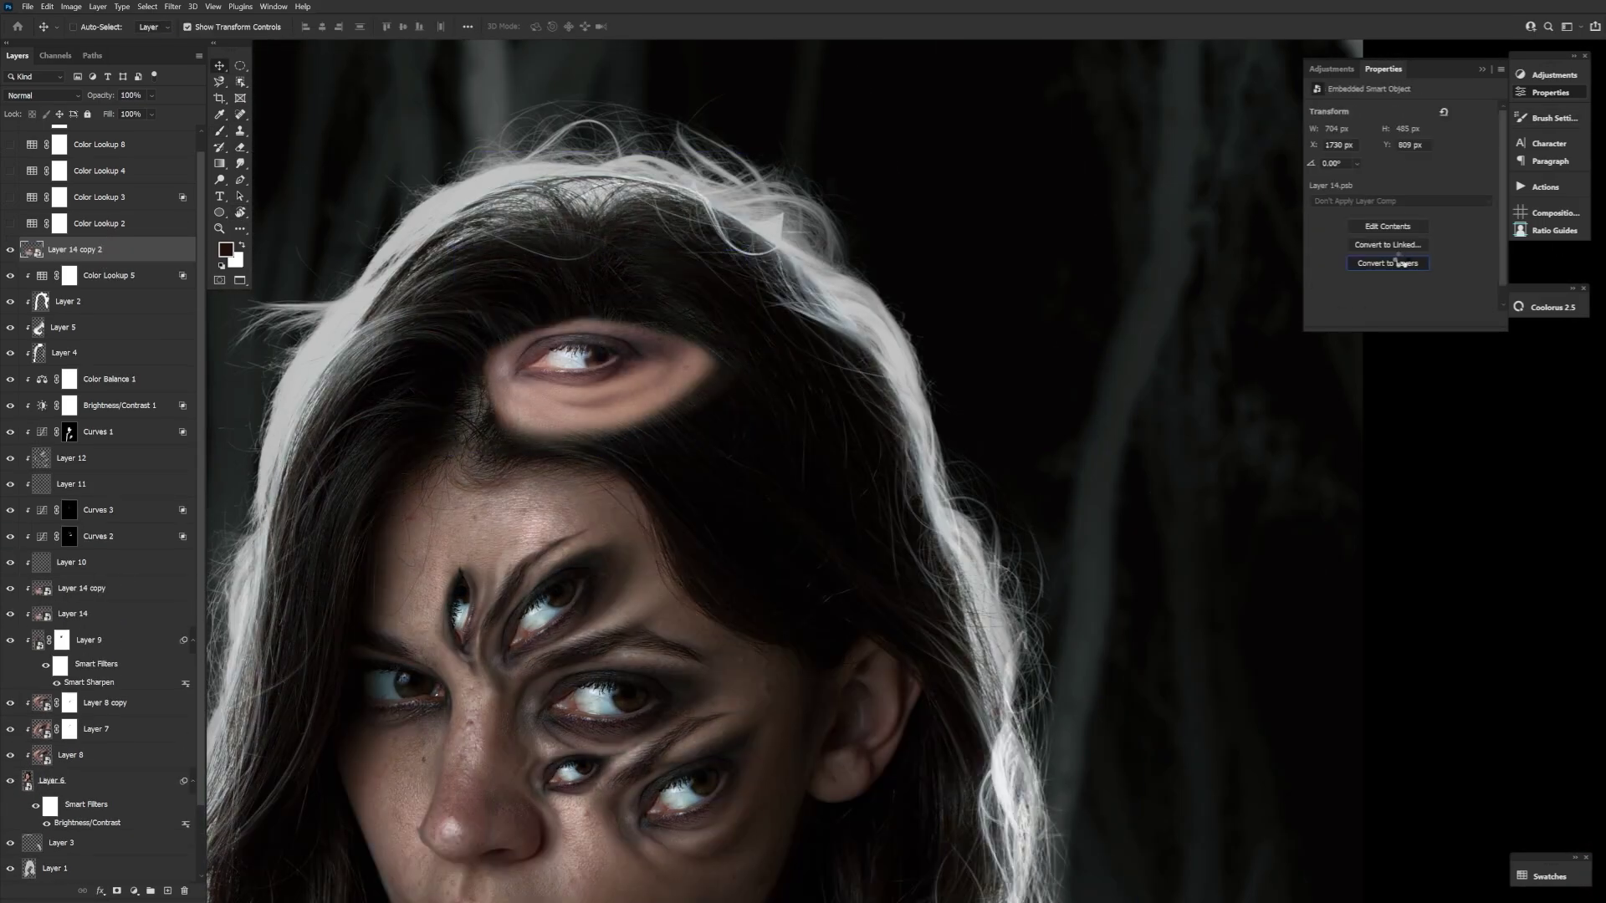
left_click(1388, 262)
left_click_drag(577, 377, 486, 469)
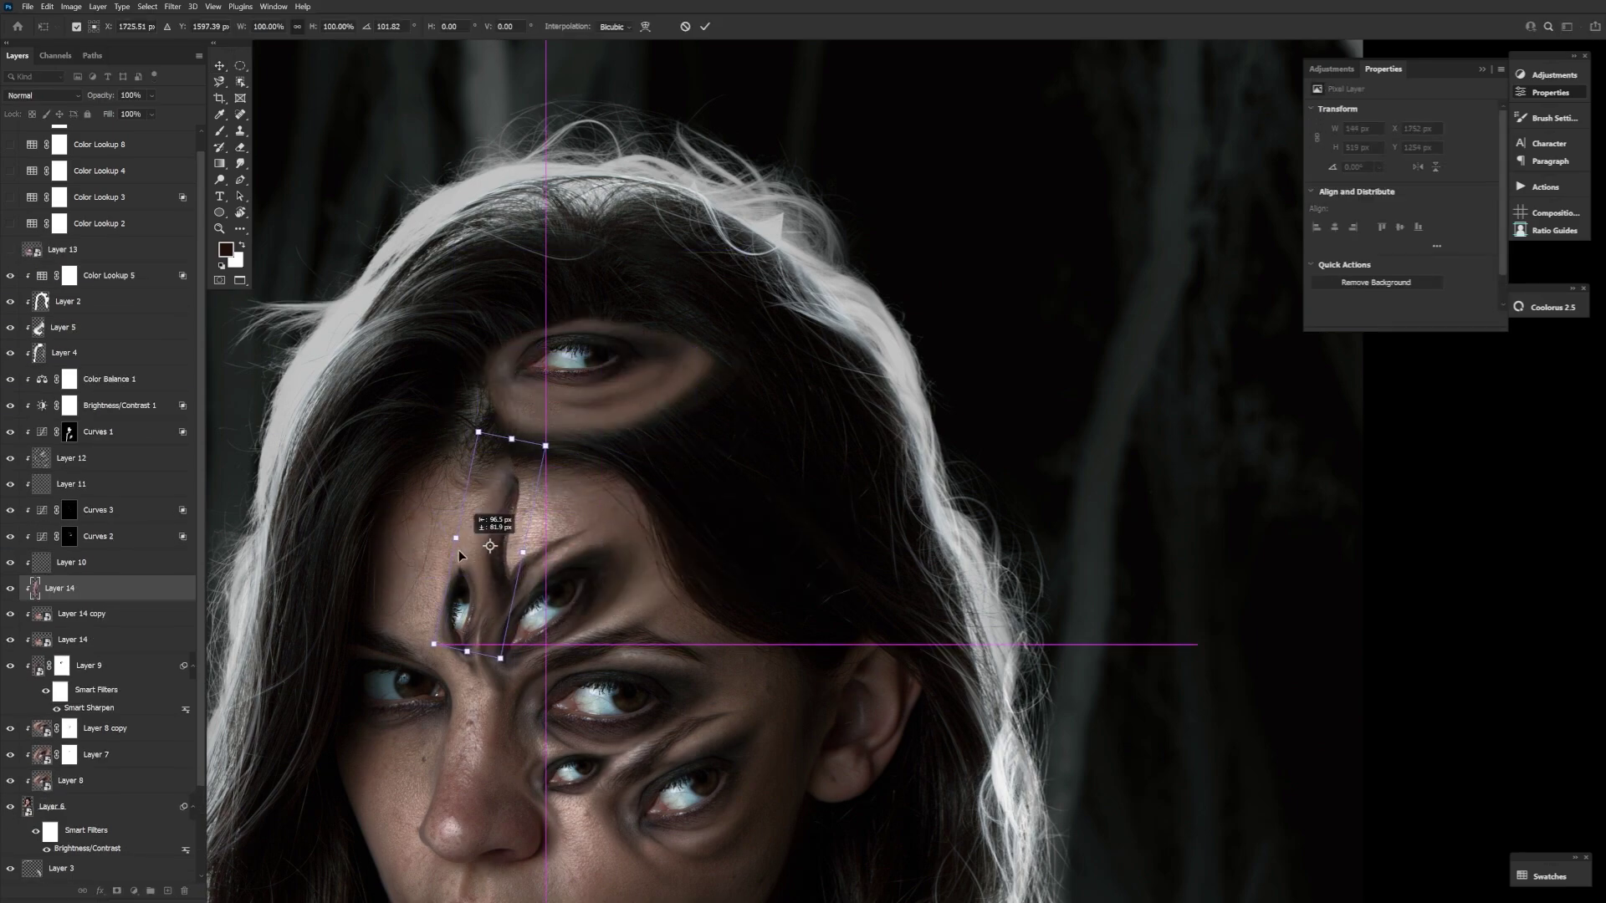
key("ctrl+t")
left_click_drag(459, 549, 387, 707)
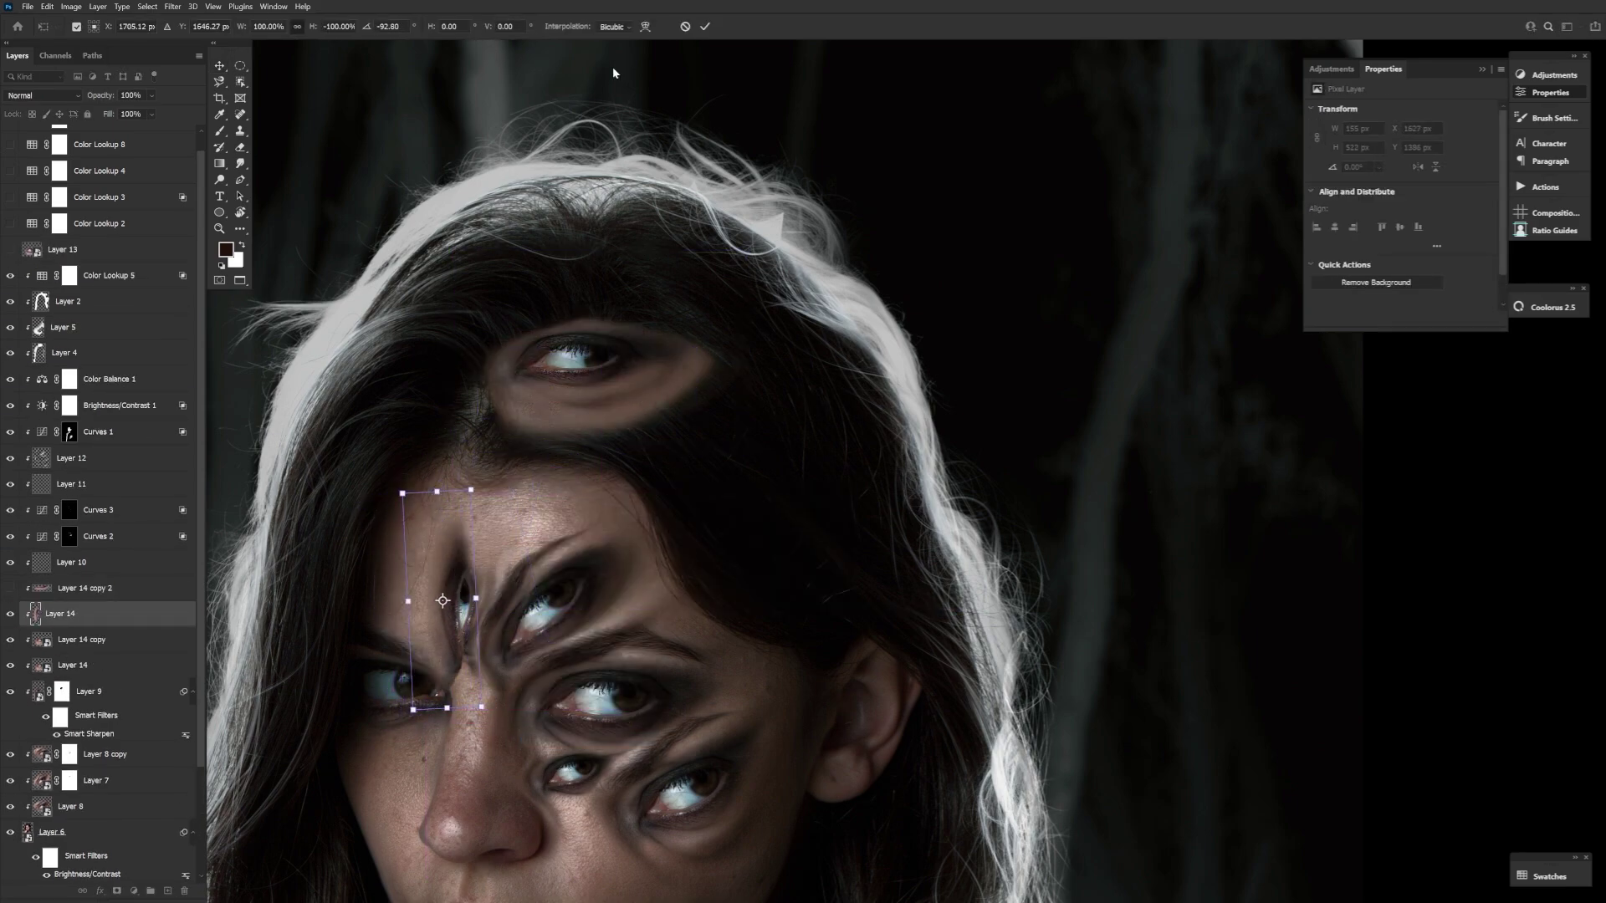
key("Return")
Step: Warp the lid piece so it follows the outer edge of the vertical forehead eye
key("z")
key("ctrl+plus")
left_click(47, 6)
left_click(126, 296)
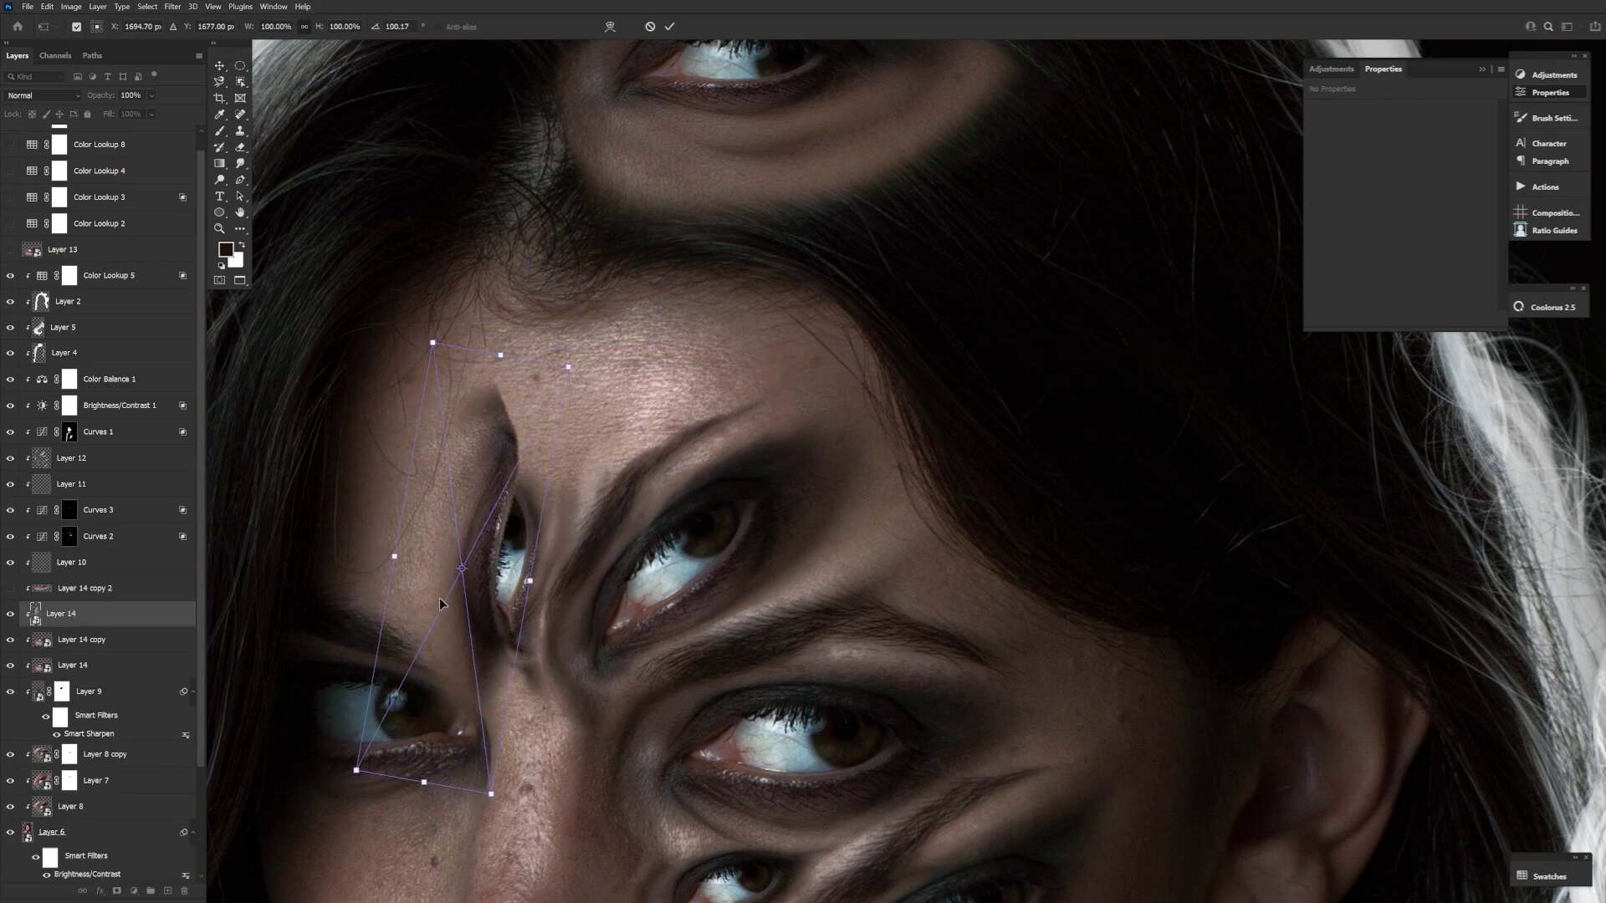
key("Return")
Step: Apply Smart Sharpen to the lid piece and mask its edges with a 25 px Soft Round black brush at 6% flow
key("d")
key("b")
mouse_move(493, 360)
left_mouse_down()
mouse_move(510, 452)
mouse_move(468, 476)
mouse_move(504, 527)
left_mouse_up()
key("bracketleft")
key("bracketleft")
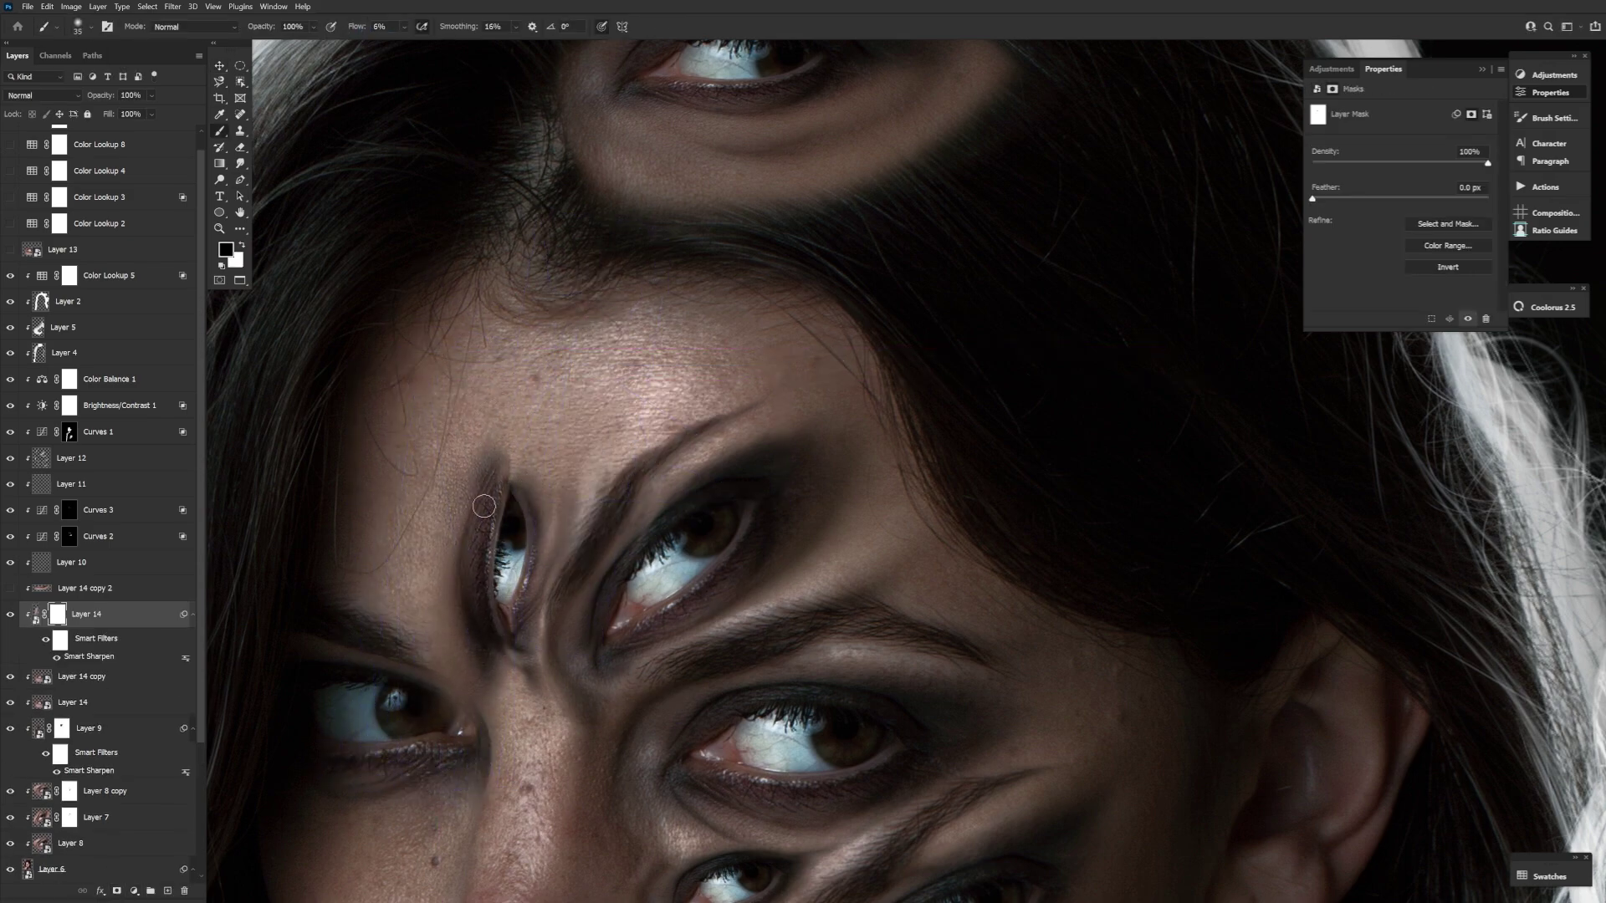
left_click_drag(479, 456, 498, 518)
right_click(510, 652)
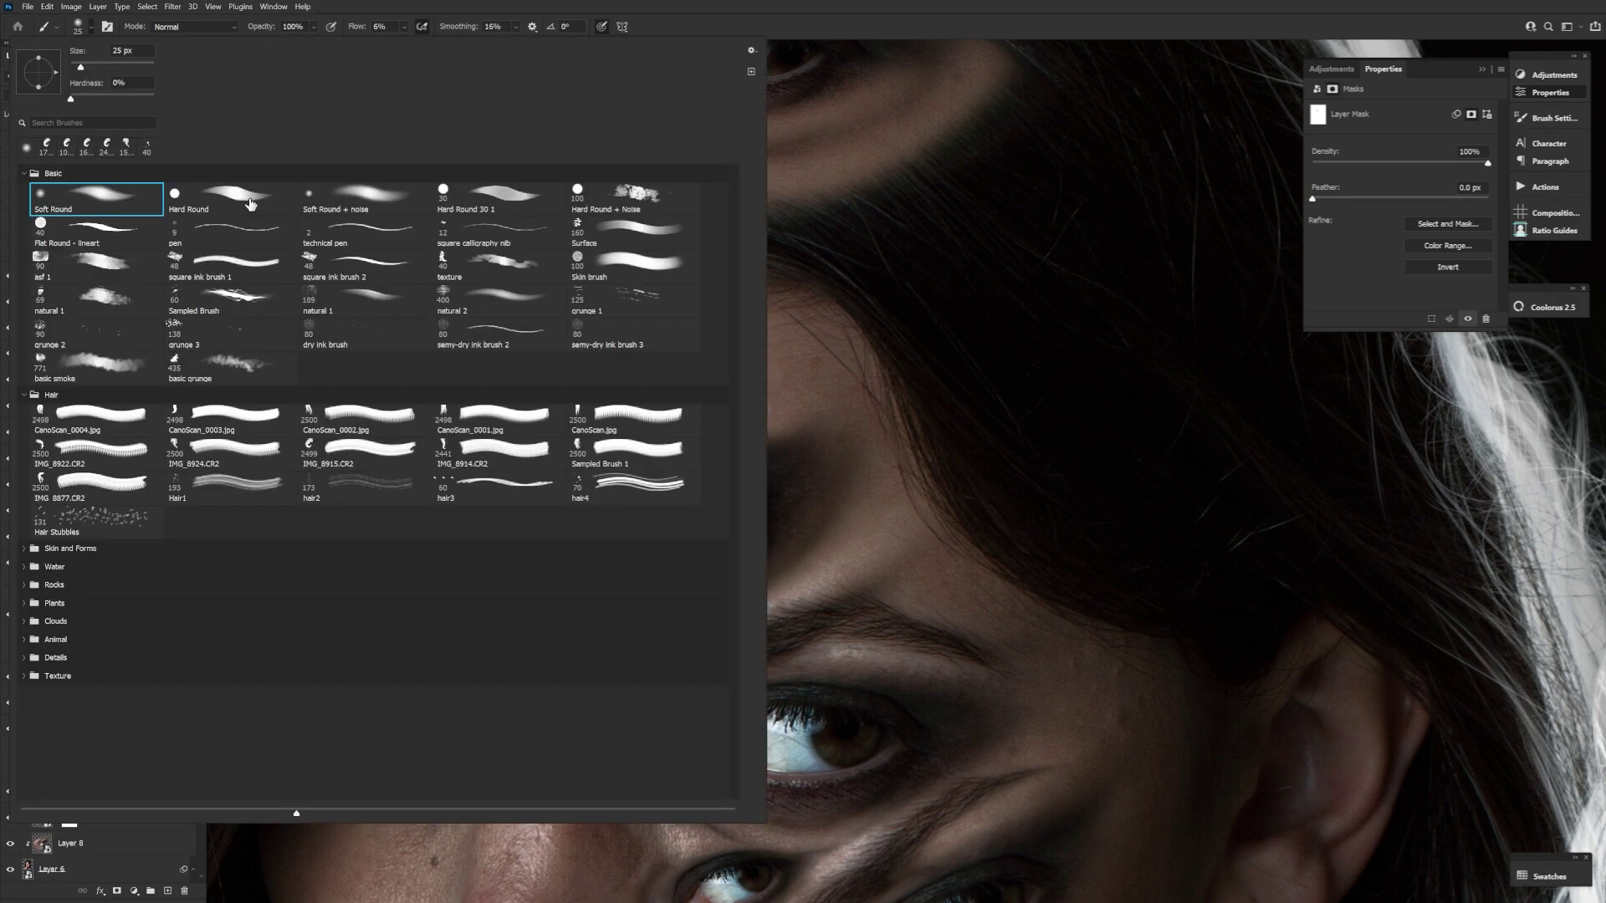
double_click(500, 596)
right_click(550, 596)
key("Escape")
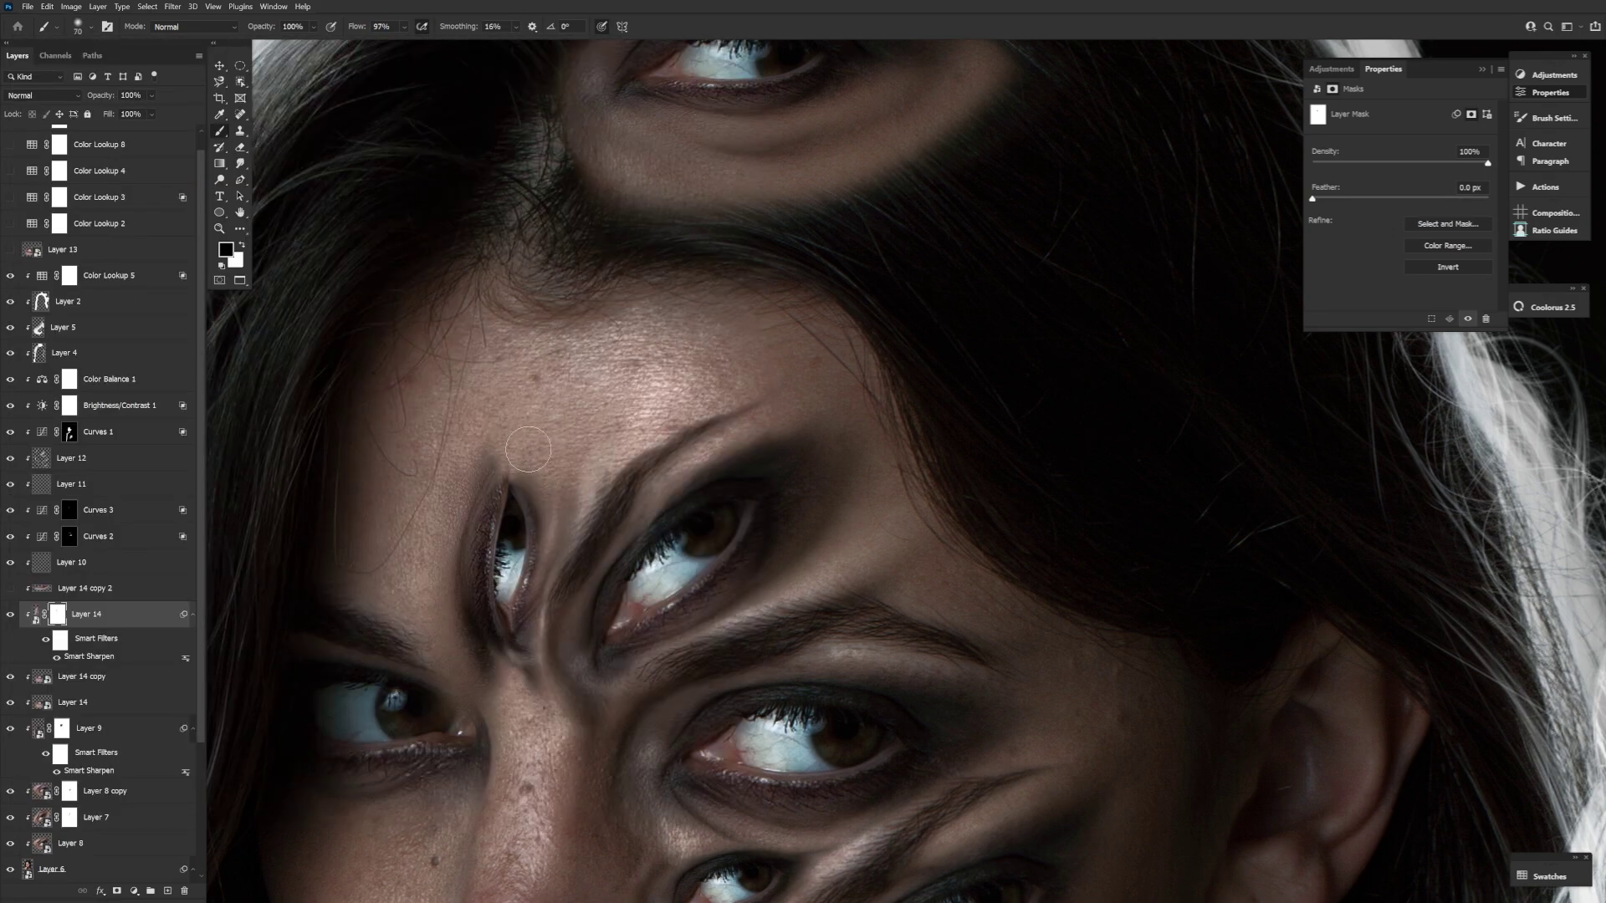
Step: Touch up the vertical eye's lid mask with a brush at 18% flow and flip the canvas horizontally
key("z")
key("ctrl+minus")
key("ctrl+minus")
key("ctrl+minus")
key("ctrl+minus")
left_click(467, 423)
key("b")
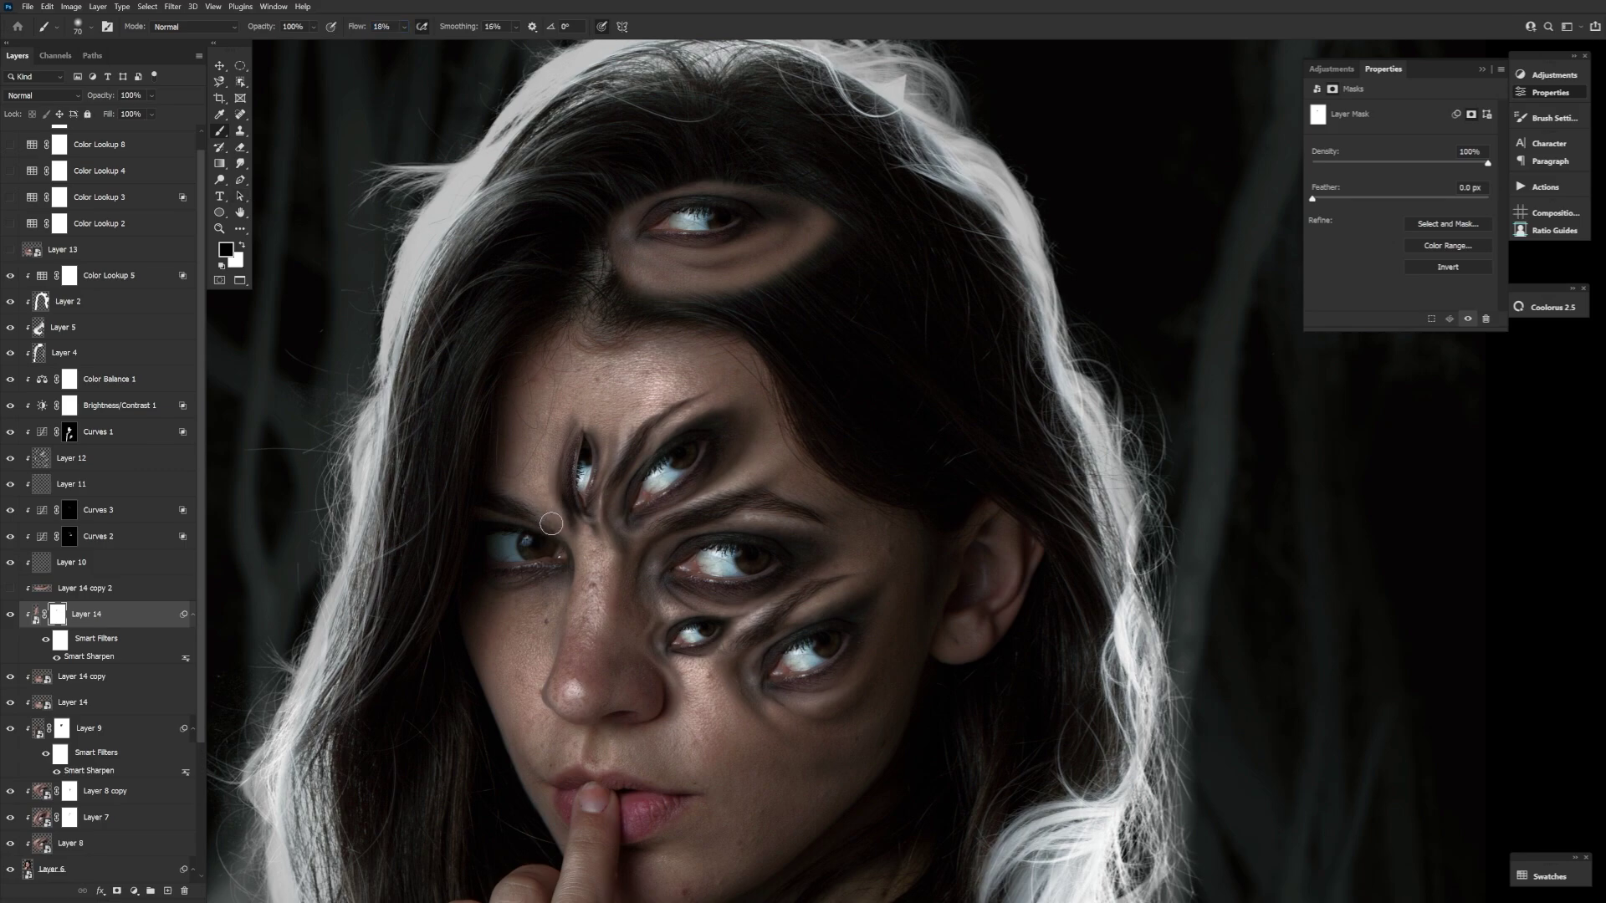
left_click(634, 340)
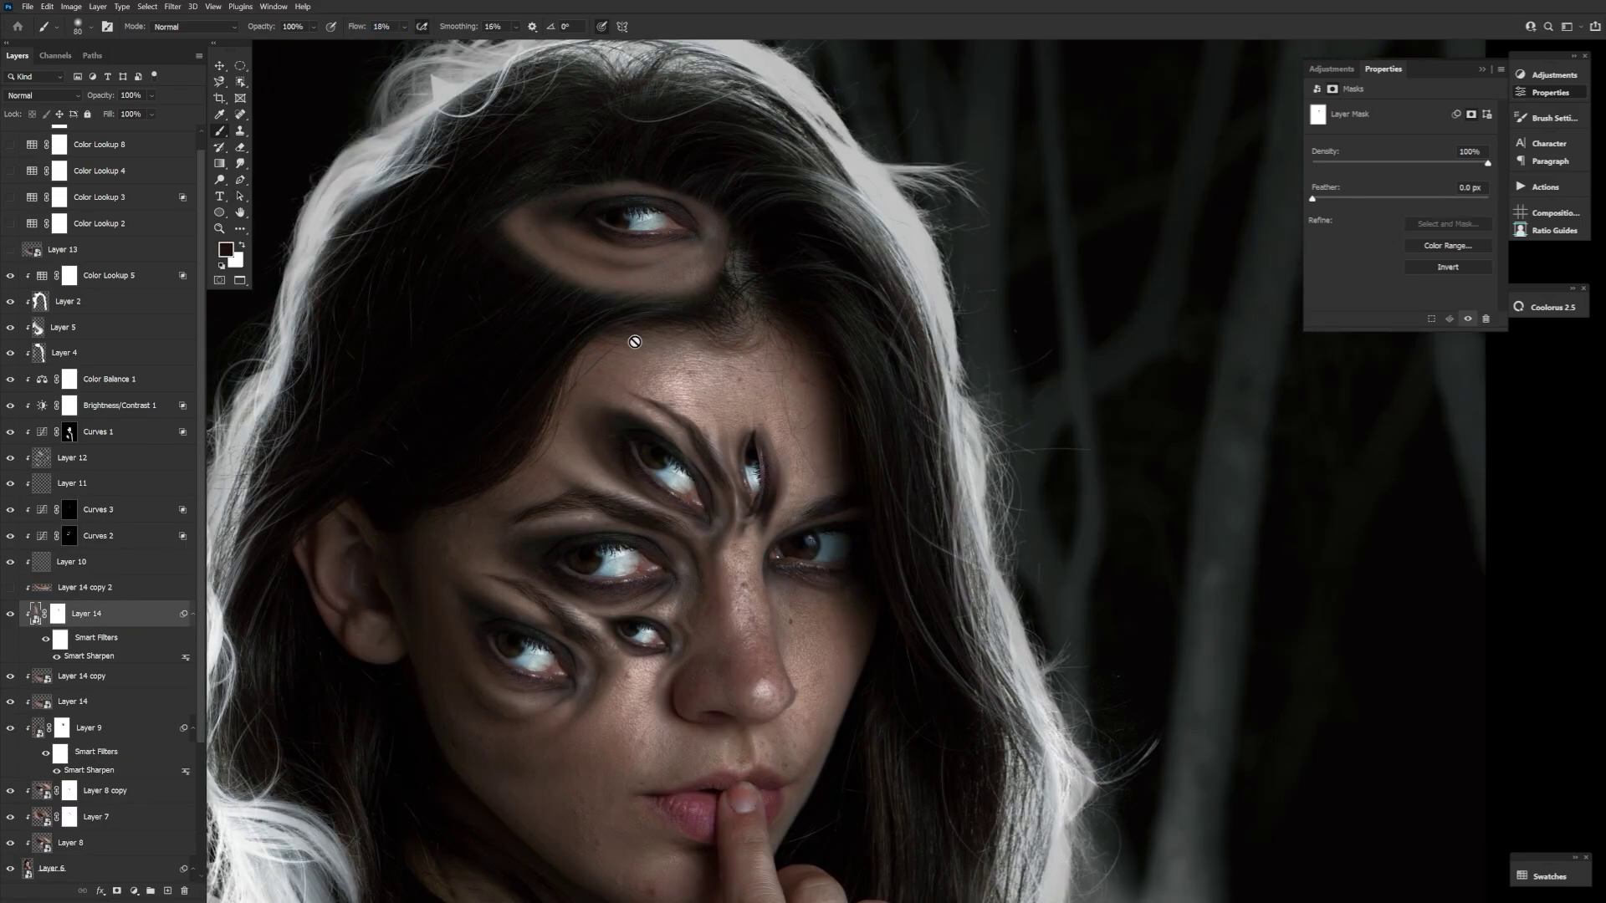
Step: Hide Layer 14 copy, then move the hair eye on Layer 14 down onto the face and reshape it
key("ctrl+minus")
key("ctrl+plus")
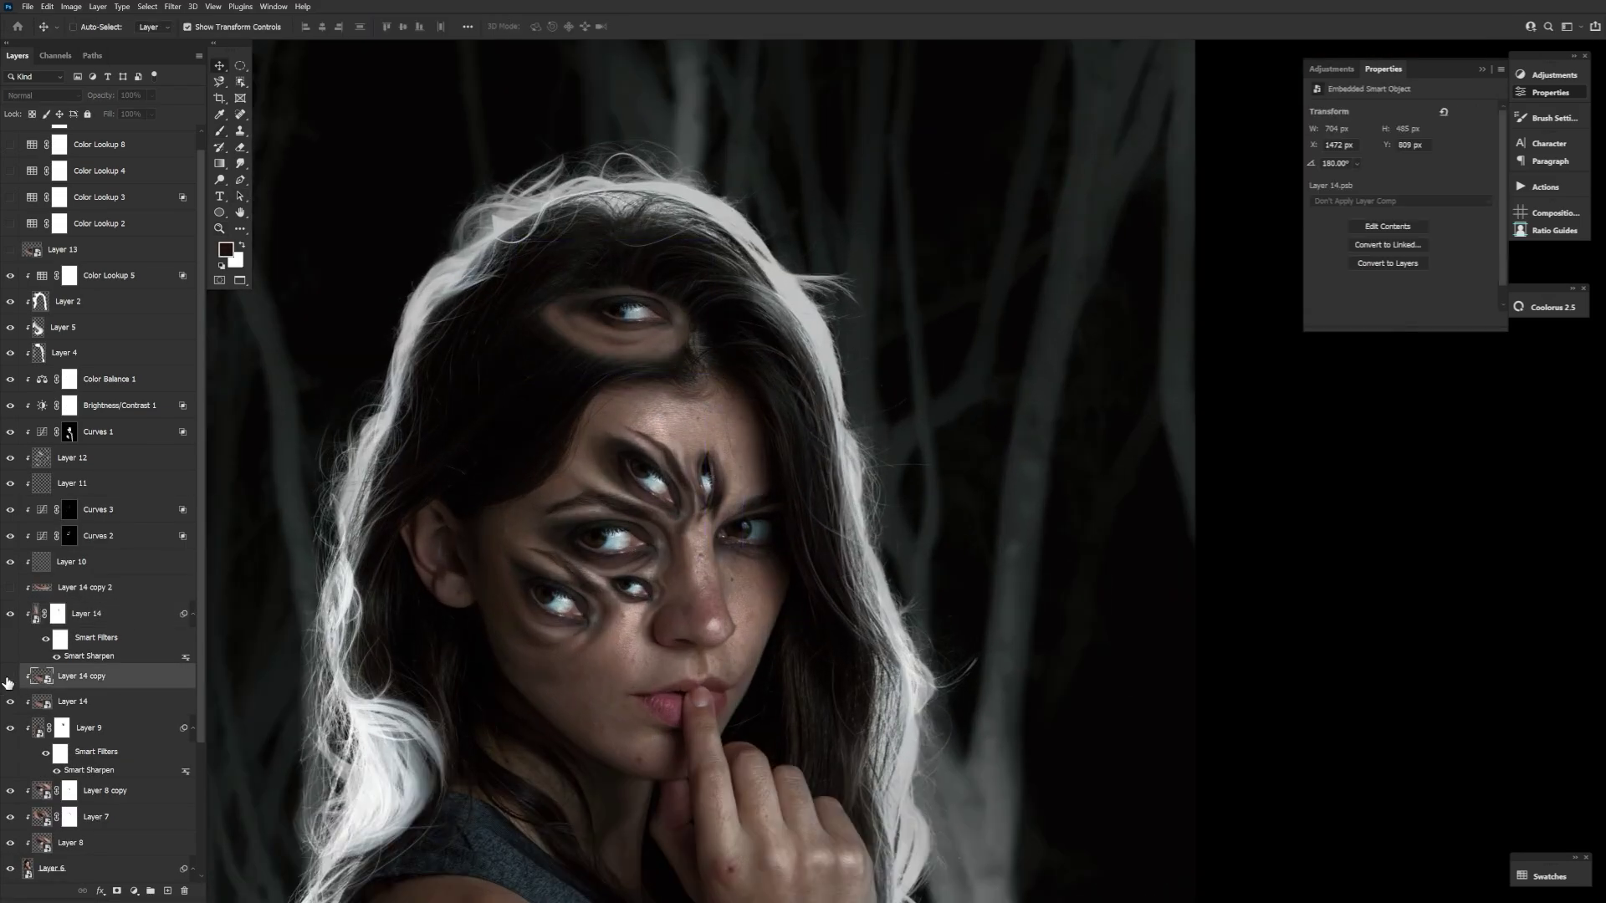
left_click(72, 701)
key("ctrl+t")
left_click_drag(614, 318, 611, 690)
left_click(669, 26)
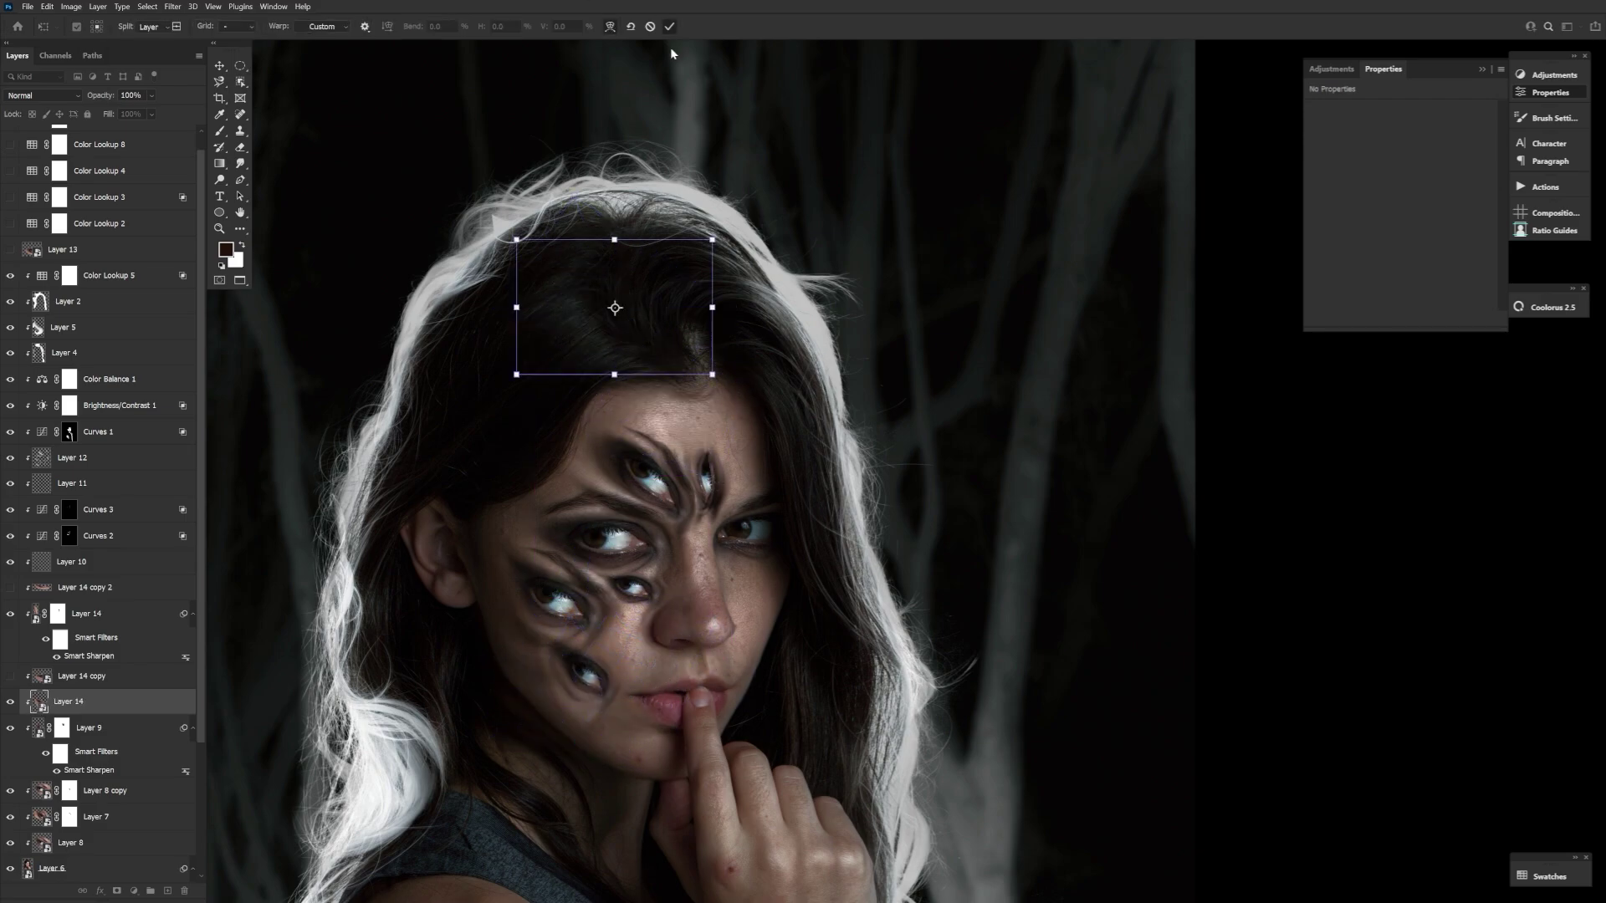
Step: Add a mask to the moved eye, position it by the temple and apply Brightness/Contrast with contrast 13
key("b")
key("ctrl+plus")
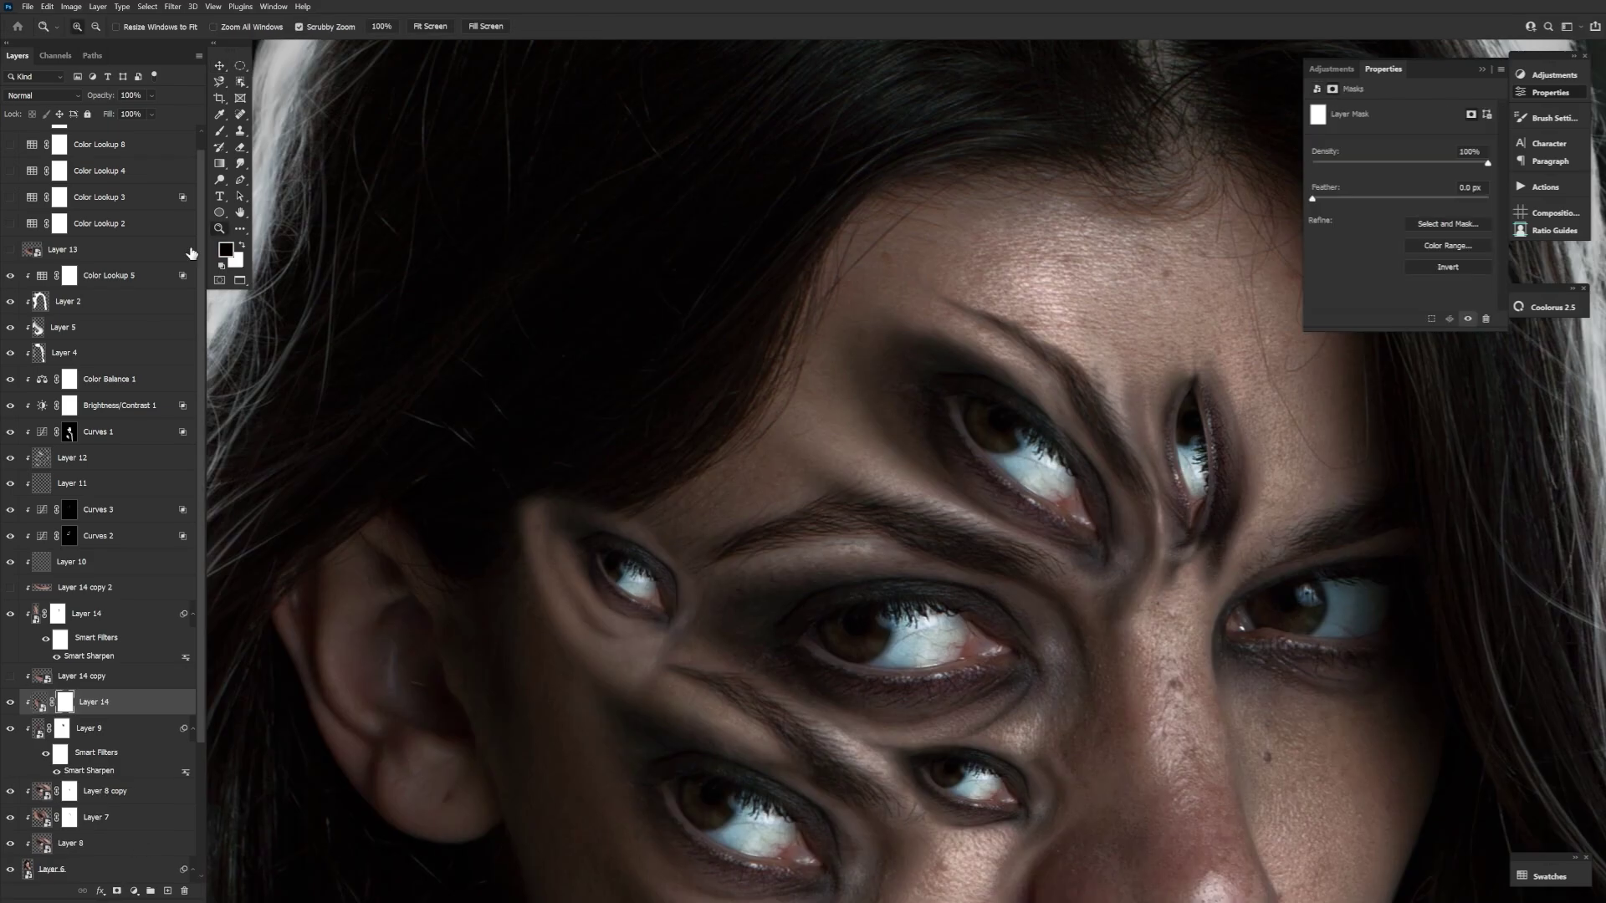
left_click(77, 26)
key("Escape")
left_click_drag(768, 306, 766, 308)
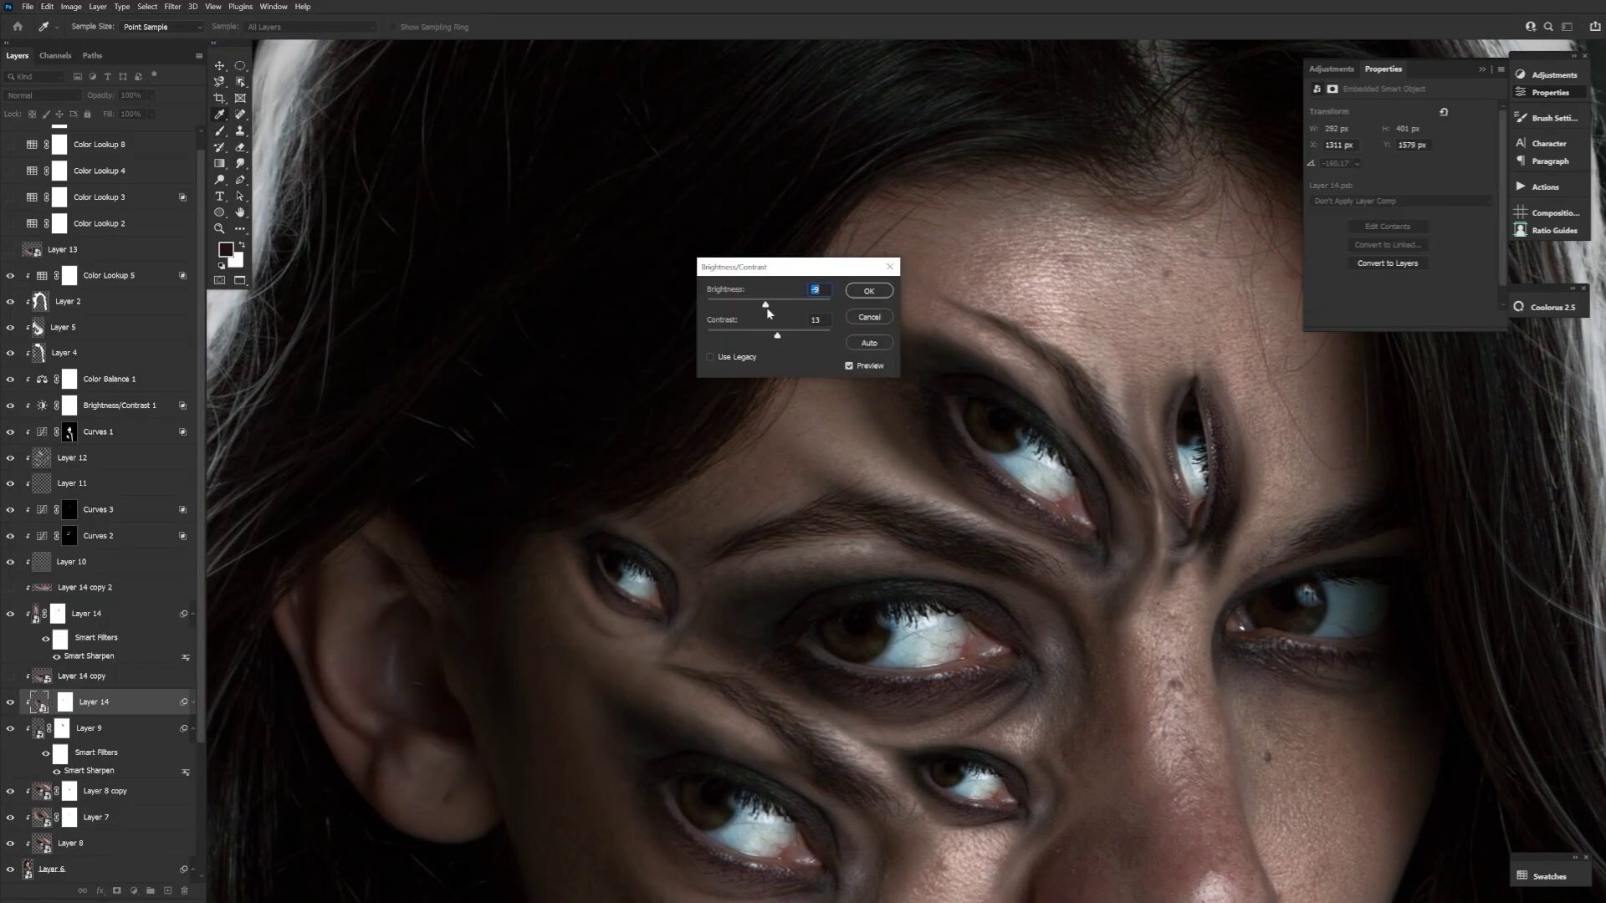
key("Return")
Step: Move the small eye from the temple to the cheek below the lowest eye and adjust its position there
scroll(586, 553, "up", 5)
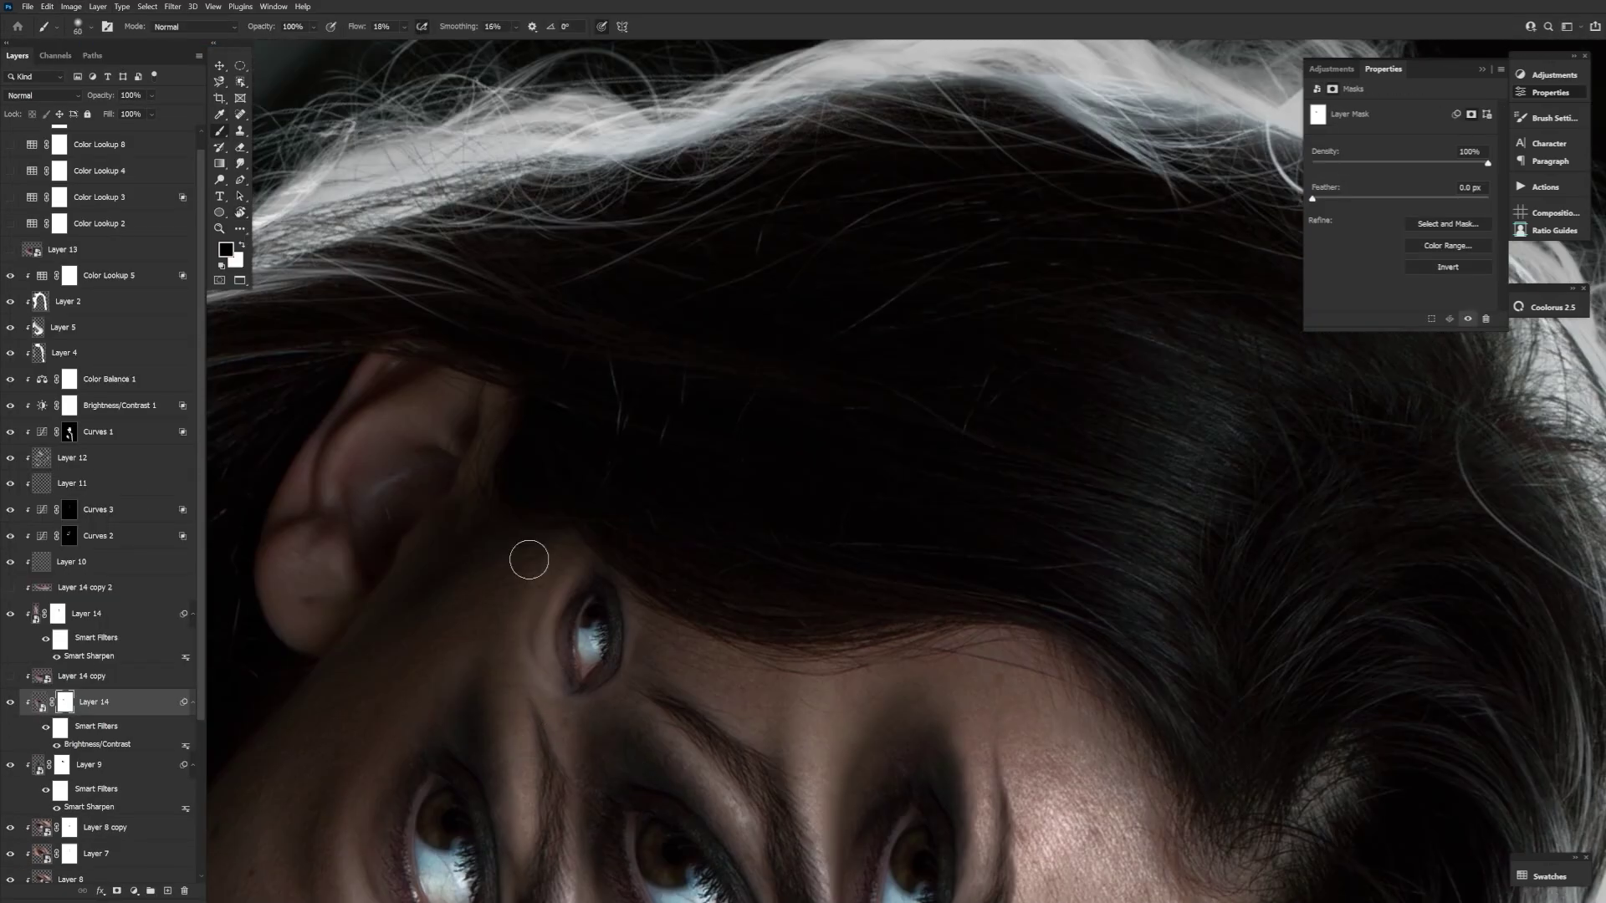
key("v")
mouse_move(603, 636)
left_mouse_down()
mouse_move(660, 579)
mouse_move(767, 701)
mouse_move(809, 583)
mouse_move(881, 645)
left_mouse_up()
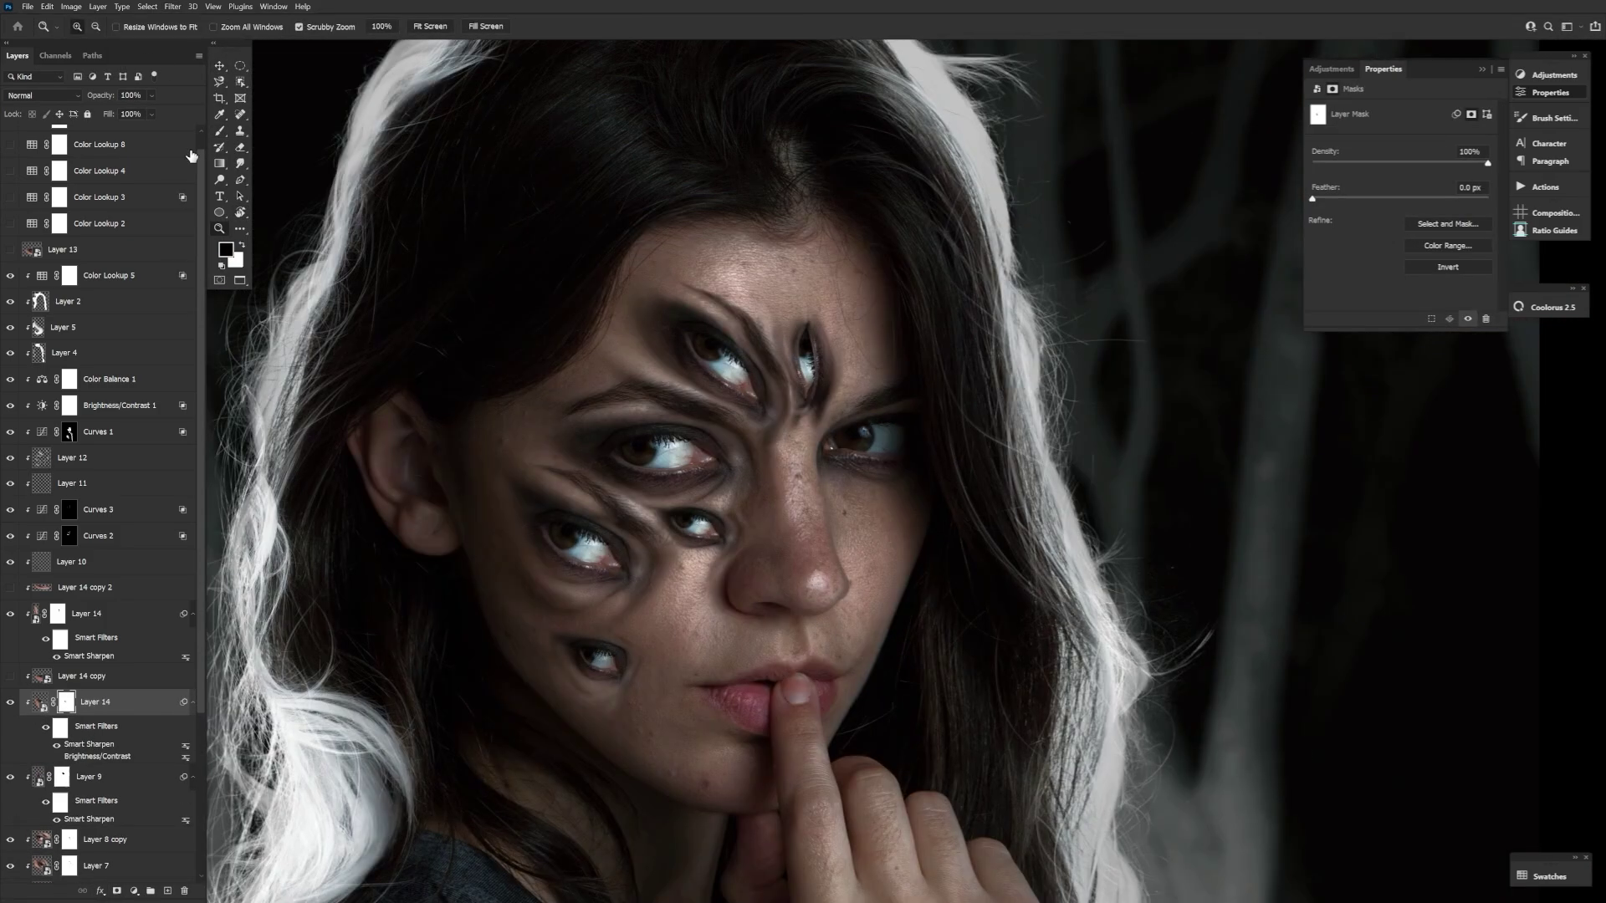
mouse_move(595, 685)
left_mouse_down()
mouse_move(655, 686)
mouse_move(661, 669)
mouse_move(645, 663)
mouse_move(634, 694)
left_mouse_up()
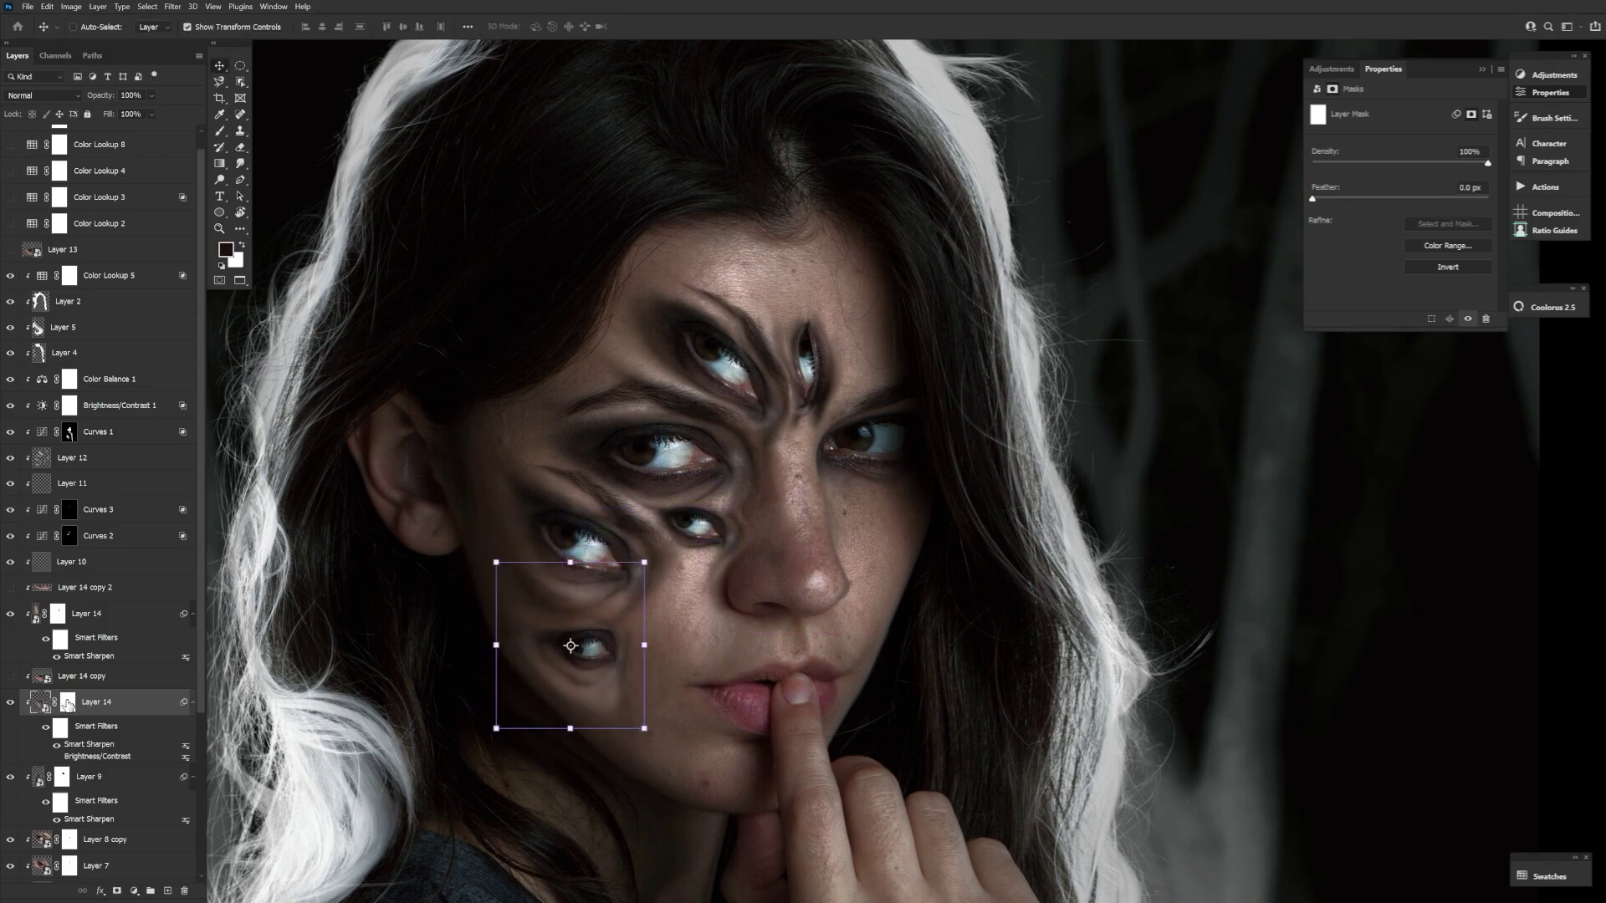
Step: Shade the skin around the new cheek eye on the Multiply Layer 11 with a brush at 14% flow
key("b")
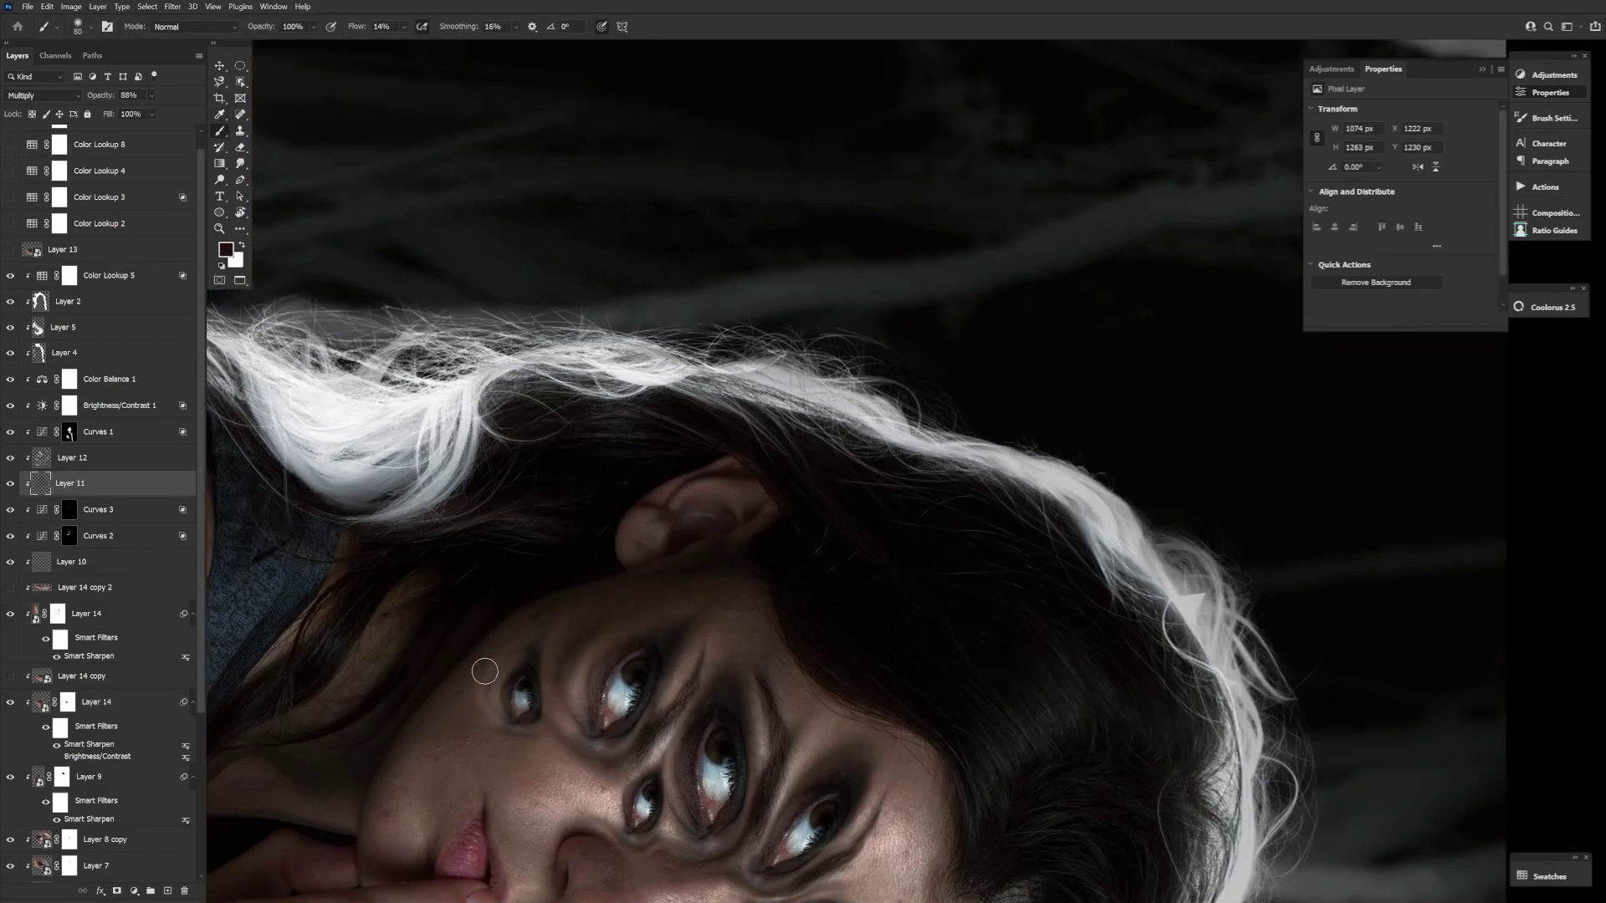
left_click_drag(485, 672, 473, 694)
left_click(519, 661, "ctrl")
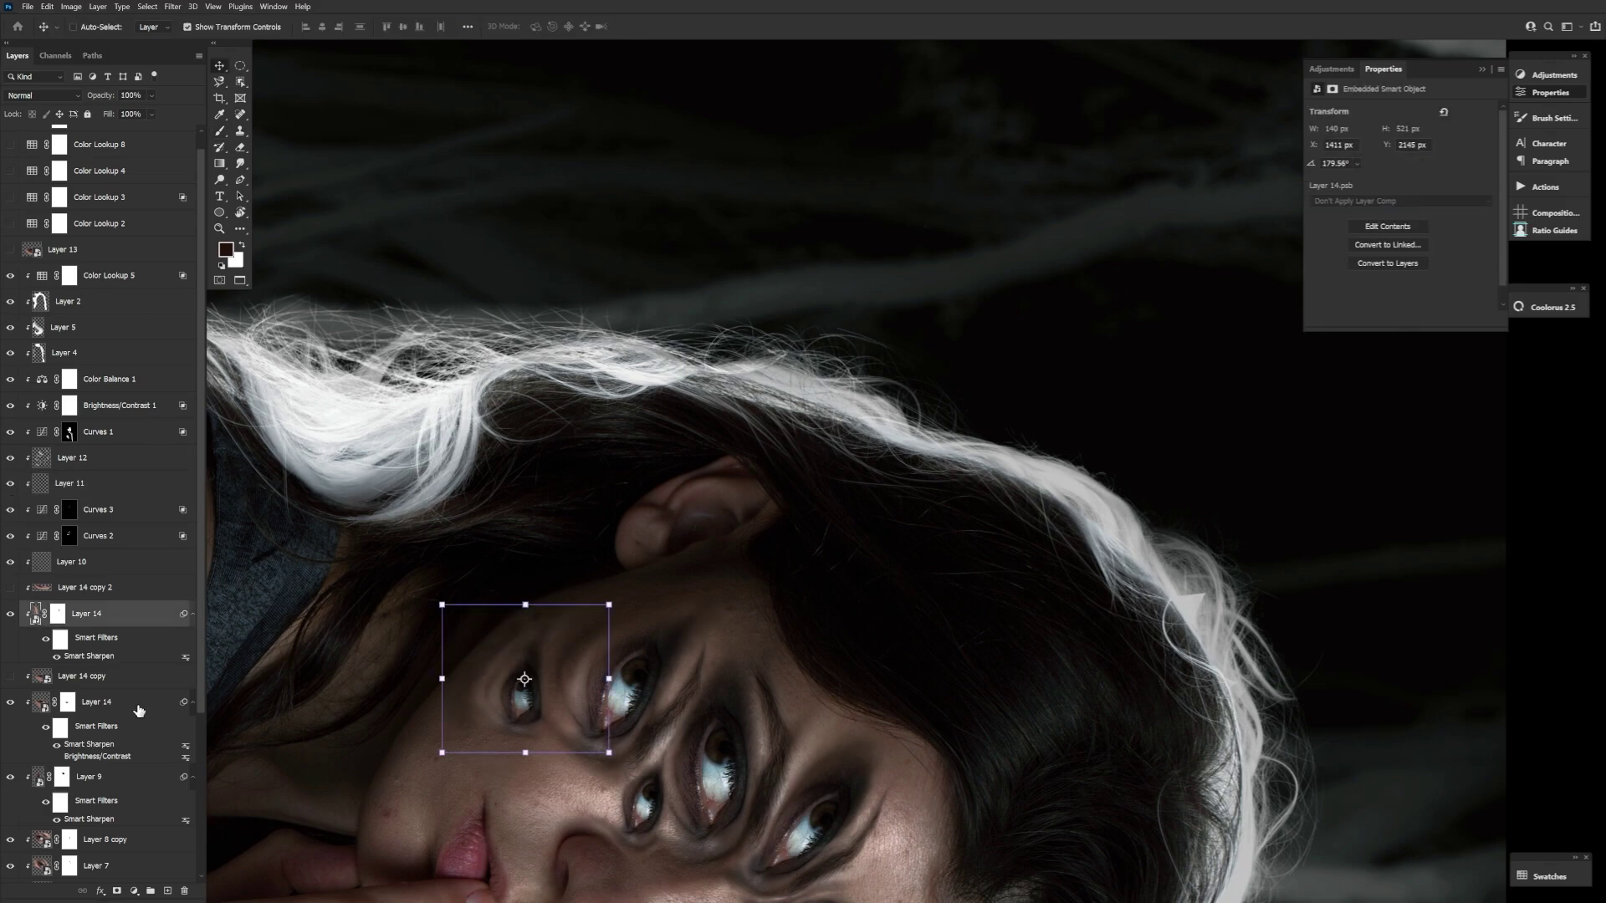
left_click(67, 701)
left_click(691, 801, "ctrl")
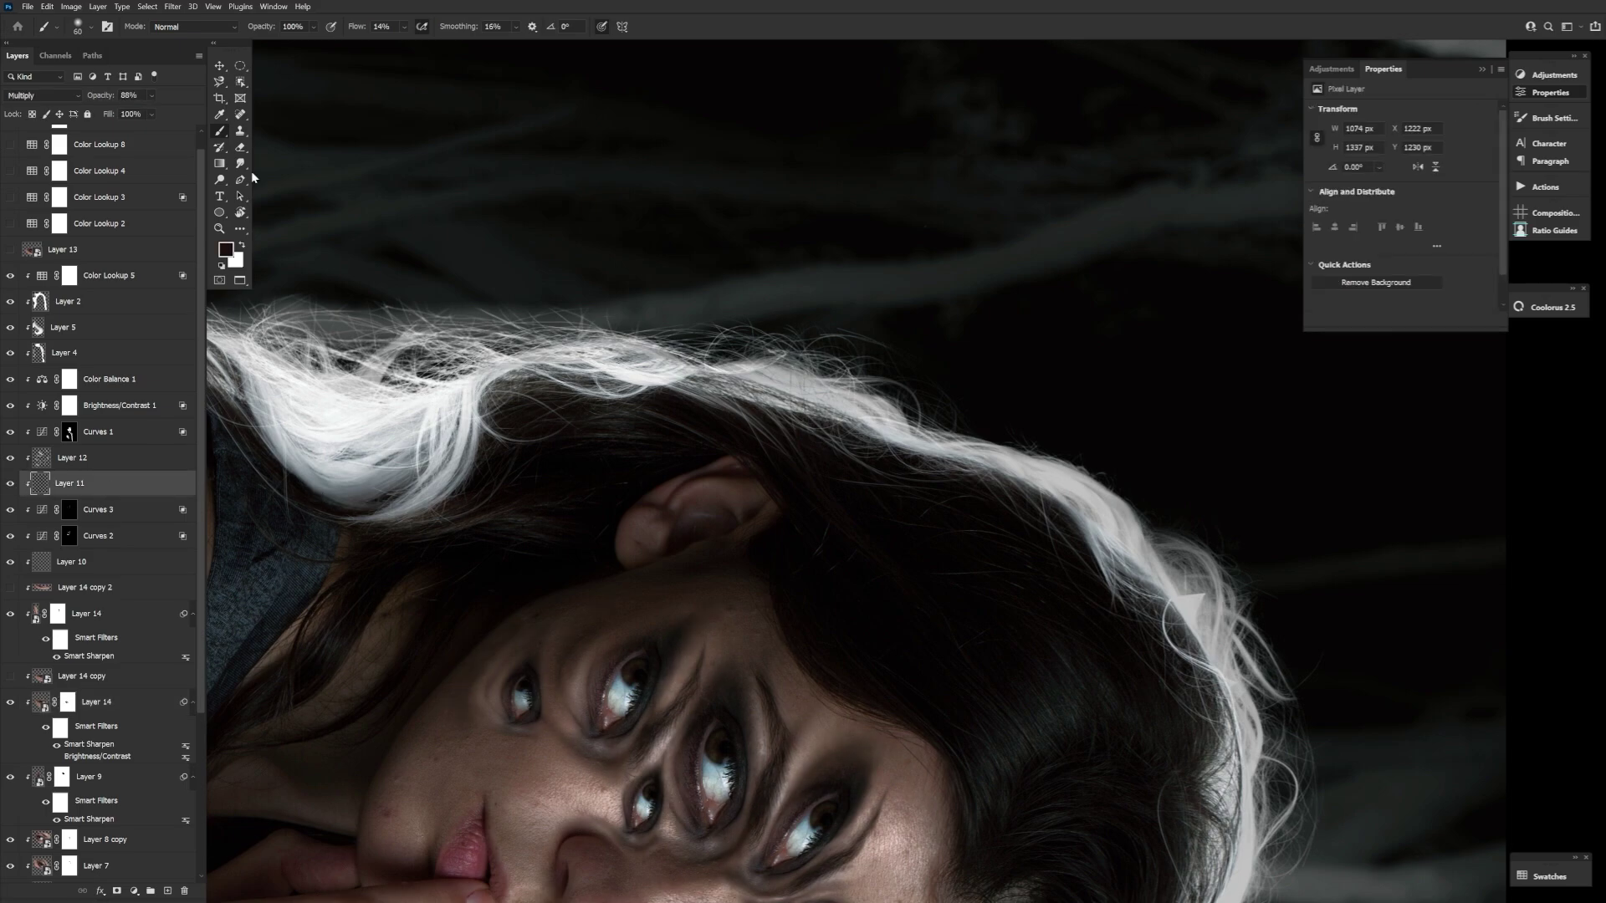
left_click_drag(505, 686, 491, 721)
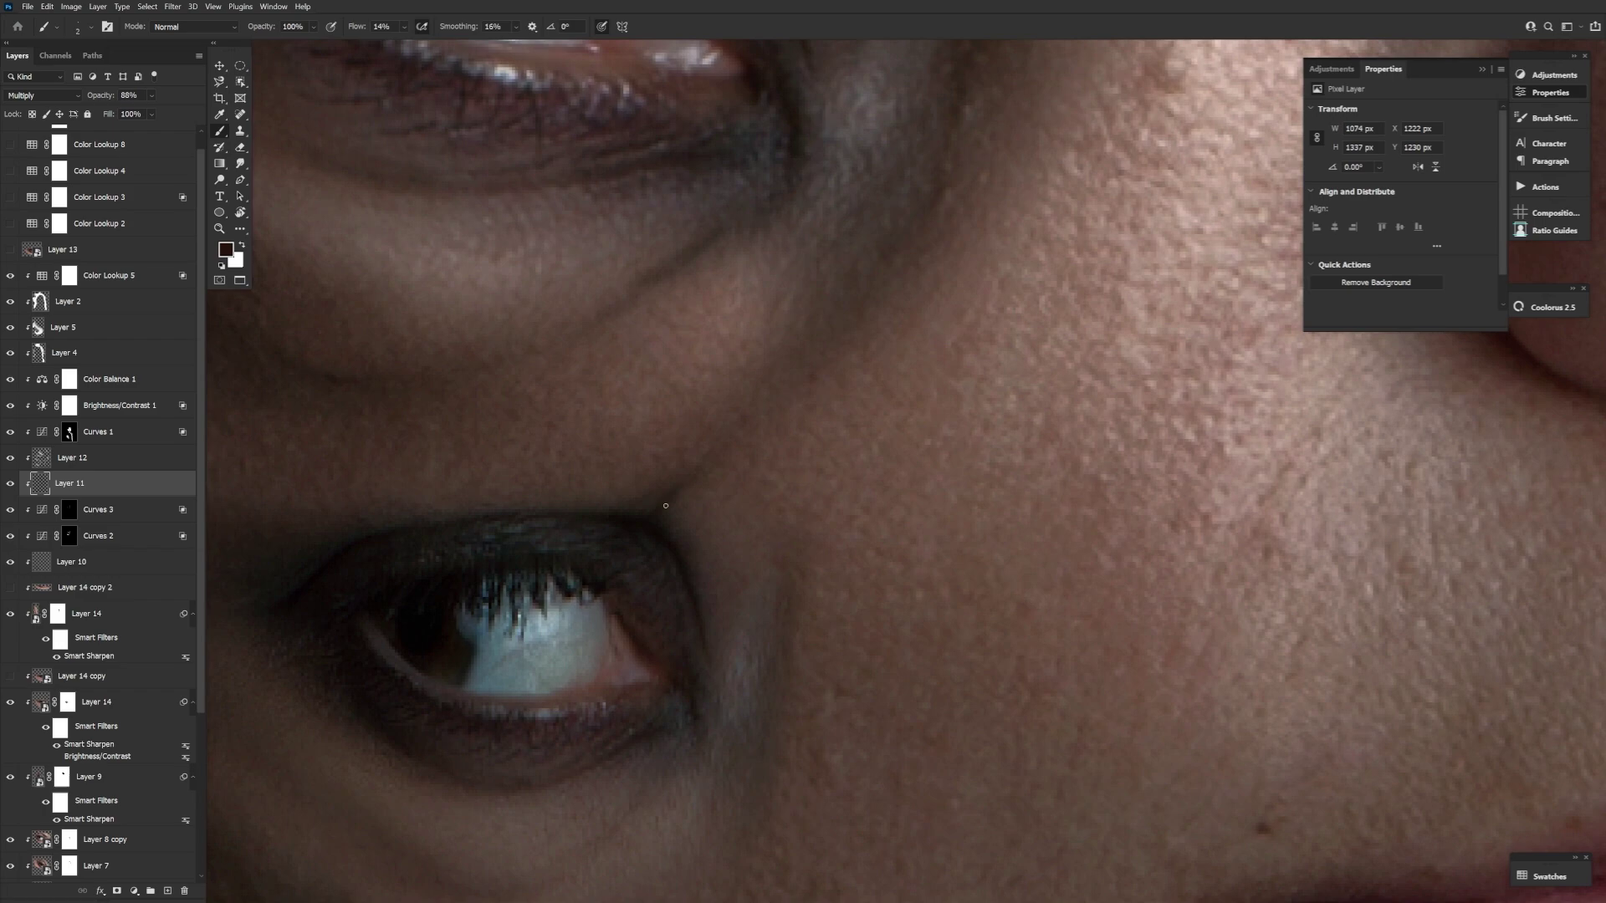
key("z")
left_click_drag(736, 653, 705, 654)
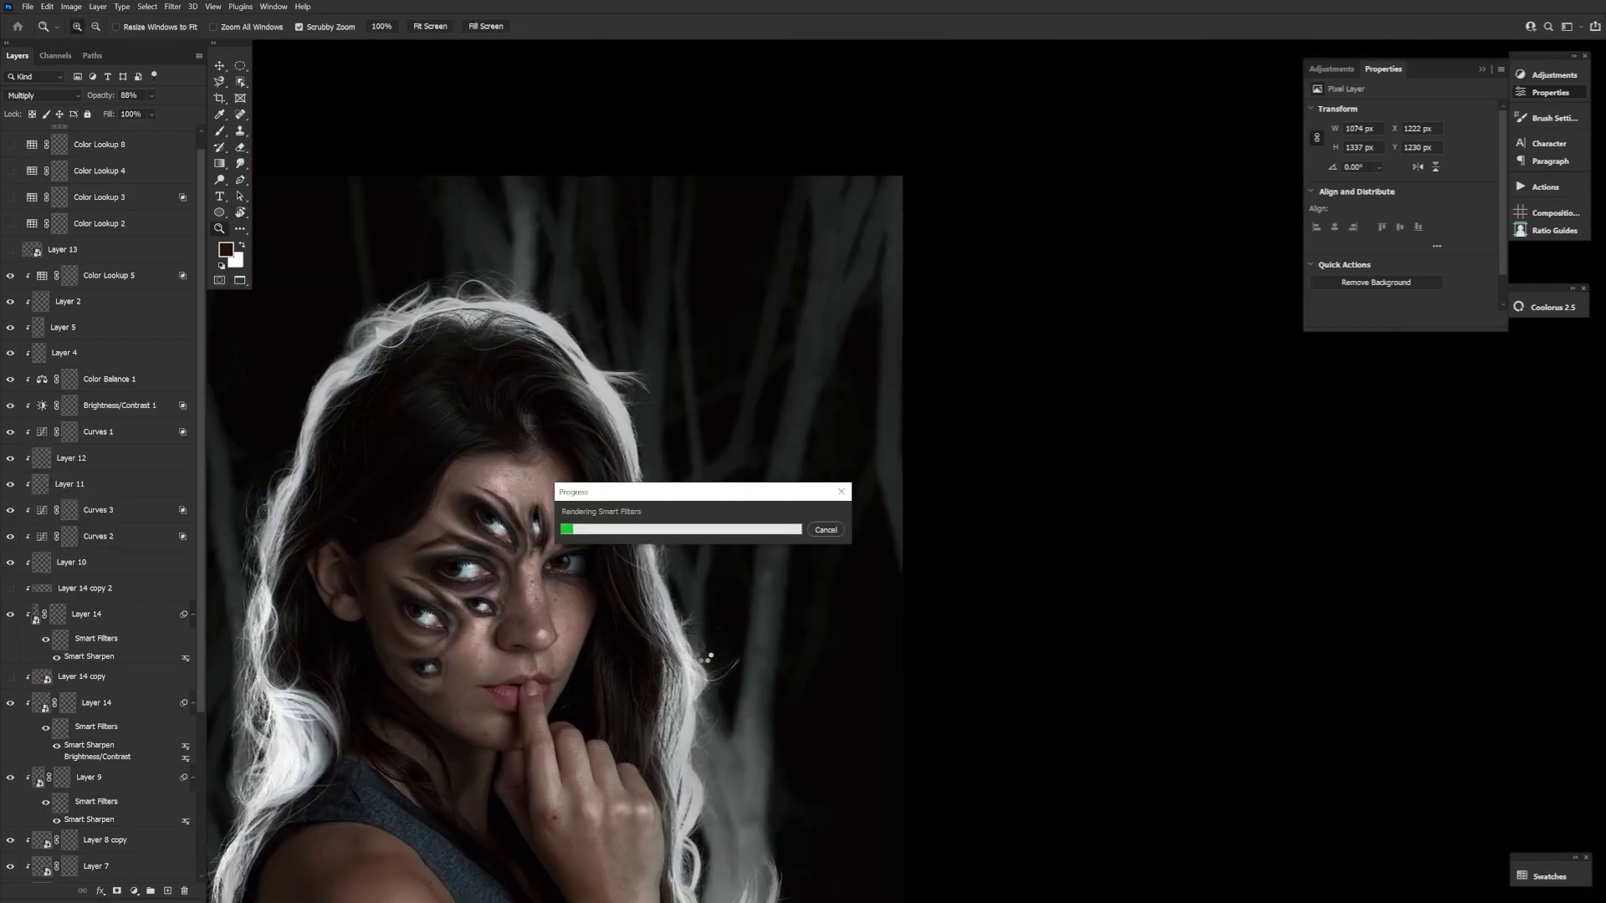
Step: Deepen the shadows around the extra eyes on Layer 11 and on a new Multiply layer above it, using a larger brush
key("b")
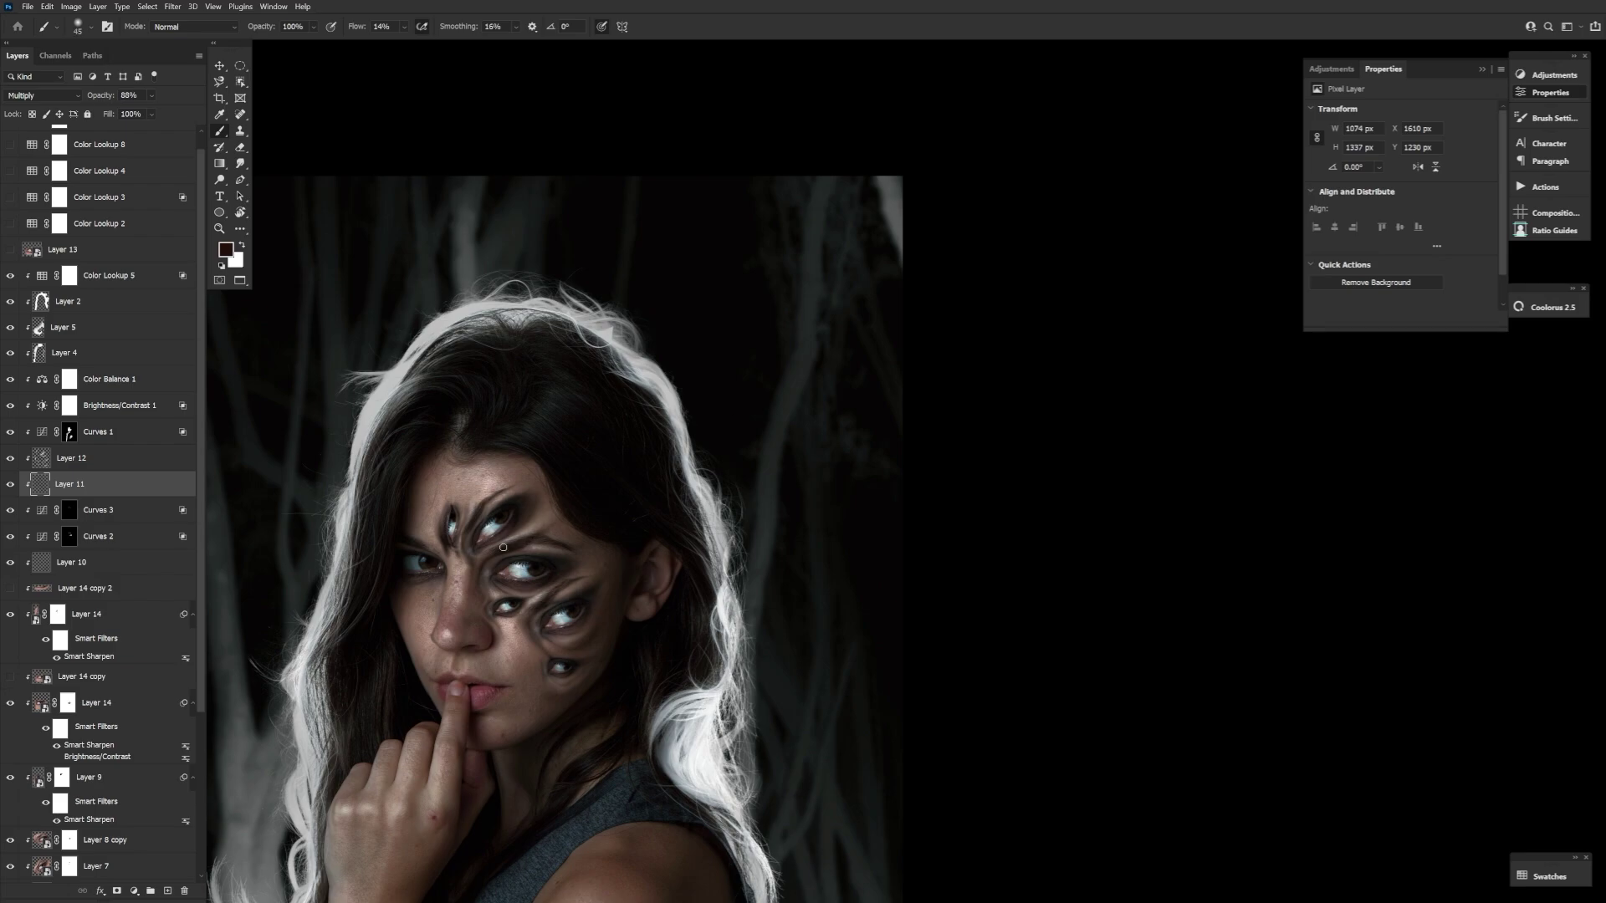
left_click(96, 703)
left_click(69, 484)
key("]")
key("]")
key("]")
key("]")
key("]")
key("]")
key("]")
key("shift+0")
key("shift+1")
key("bracketright")
key("bracketright")
key("bracketright")
key("bracketright")
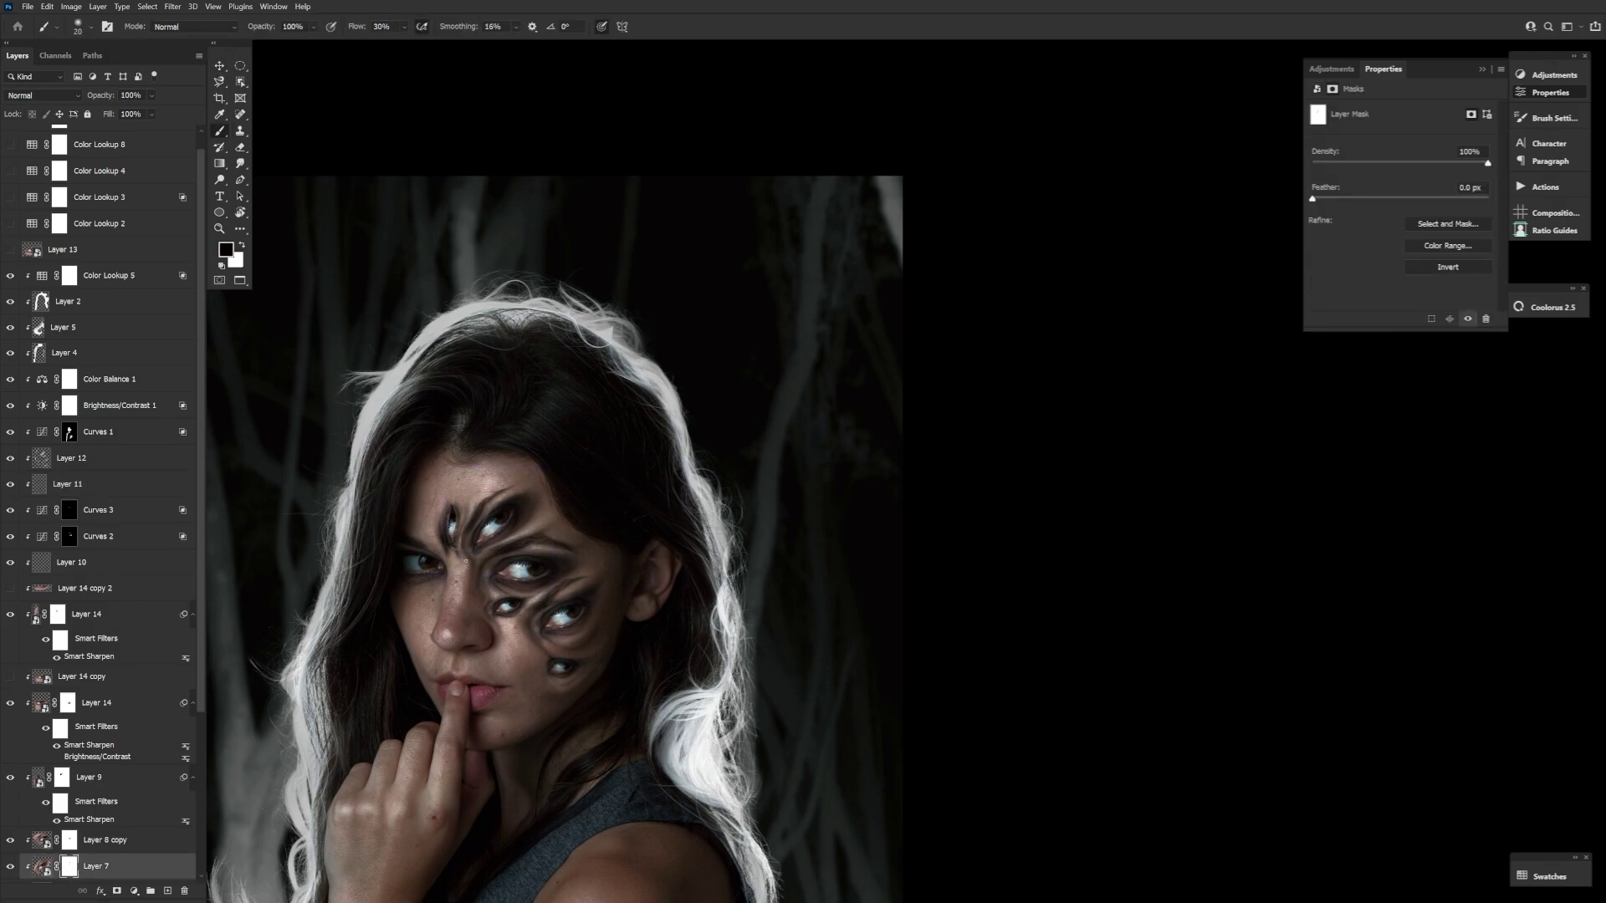
left_click_drag(10, 224, 7, 139)
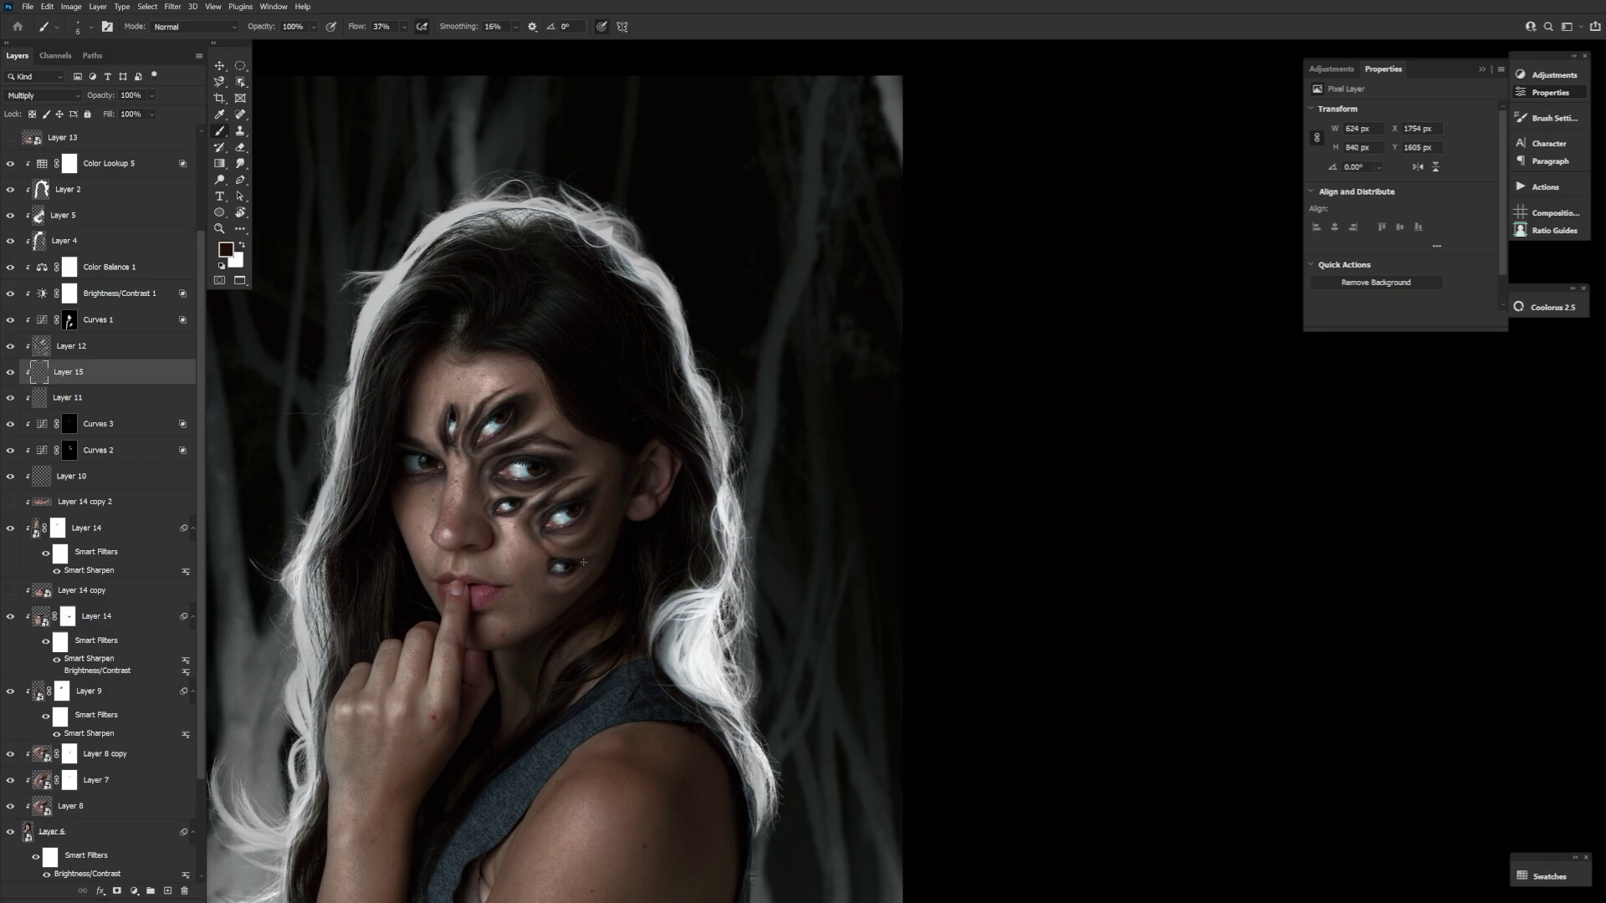
Step: Touch up the extra eyes' masks with a 37% flow brush and the shading on Layers 15 and 11 with a 38% flow eraser
left_click(58, 528)
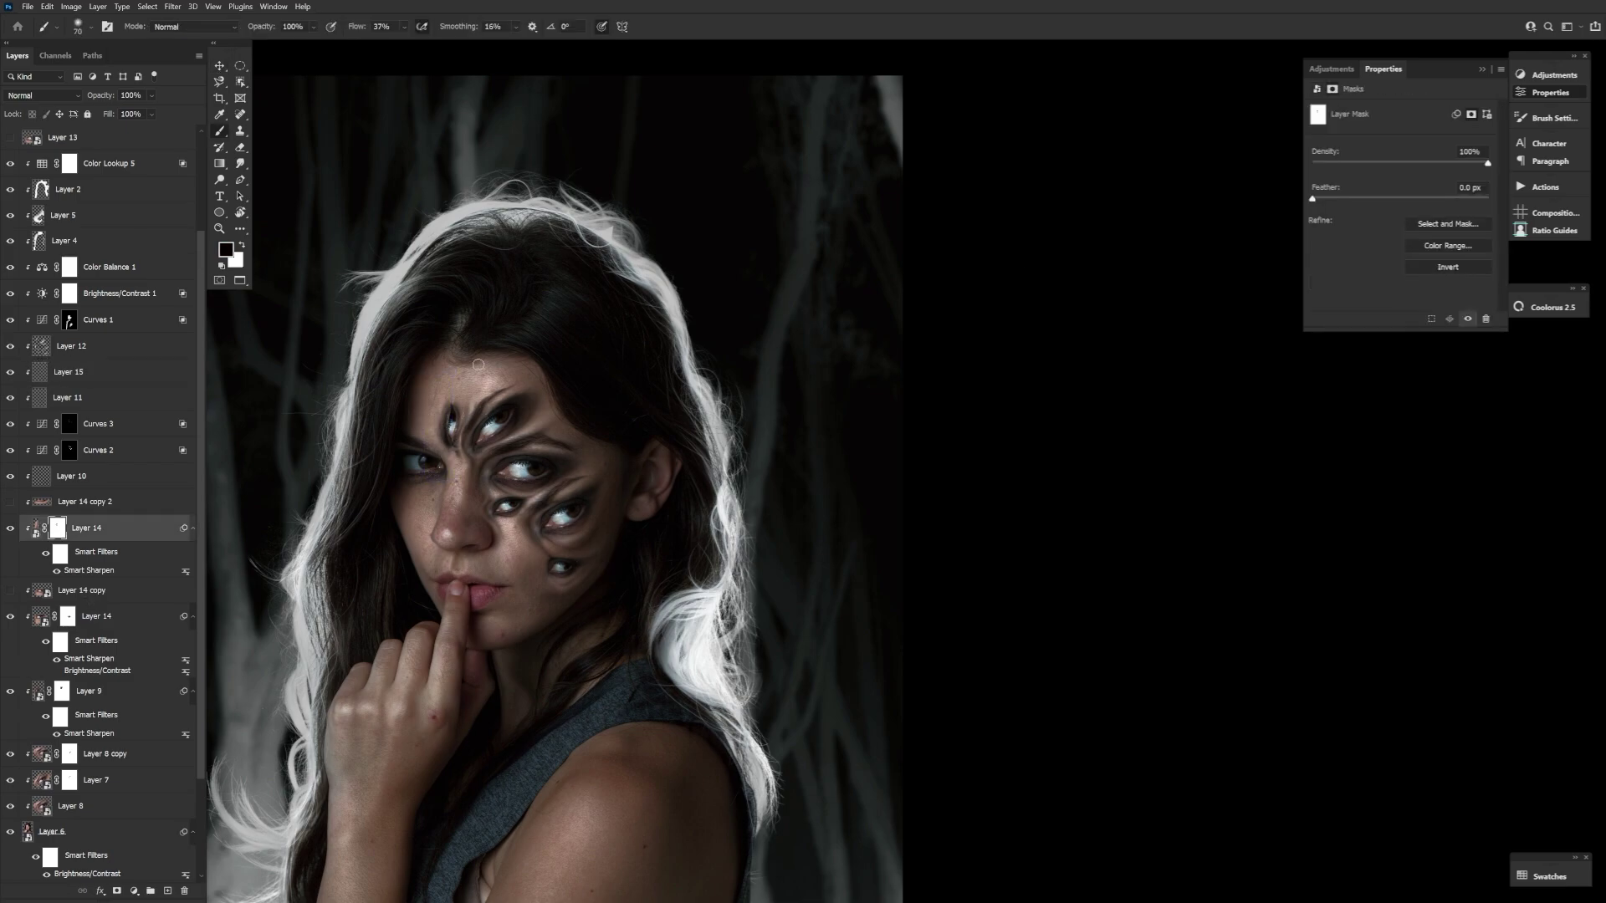
left_click(67, 618)
left_click(88, 691)
left_click(68, 372)
key("e")
left_click(67, 397)
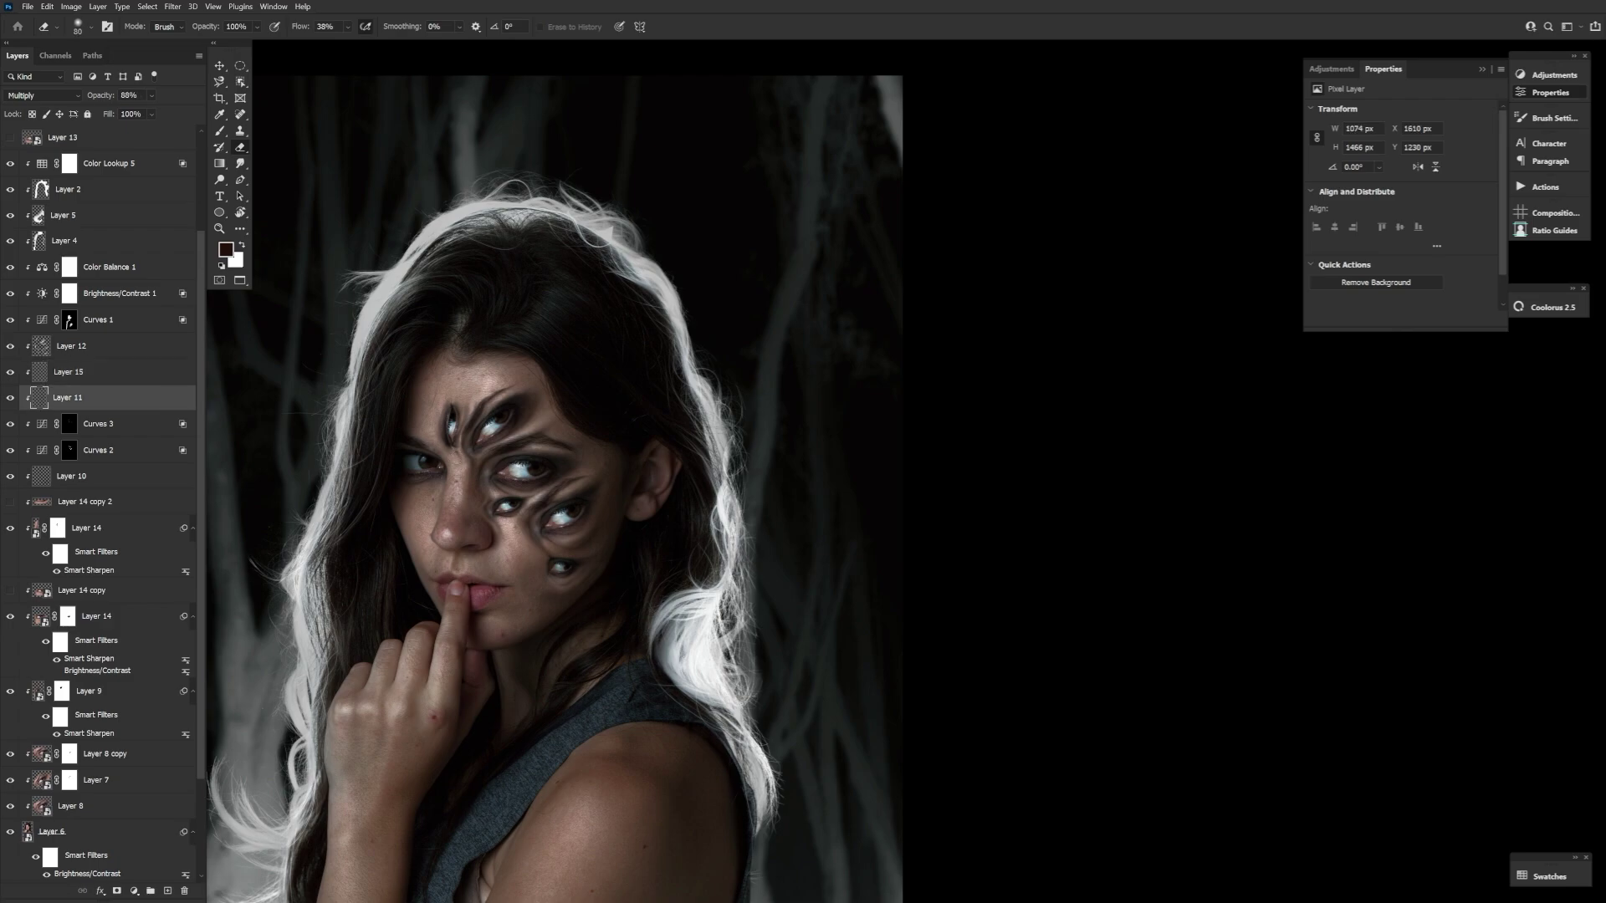
Step: Reorder the eye layers so the vertical eye's lid layer sits directly above Layer 9 and Layer 7 above Layer 8 copy
left_click(87, 691)
key("b")
left_click_drag(88, 527, 88, 646)
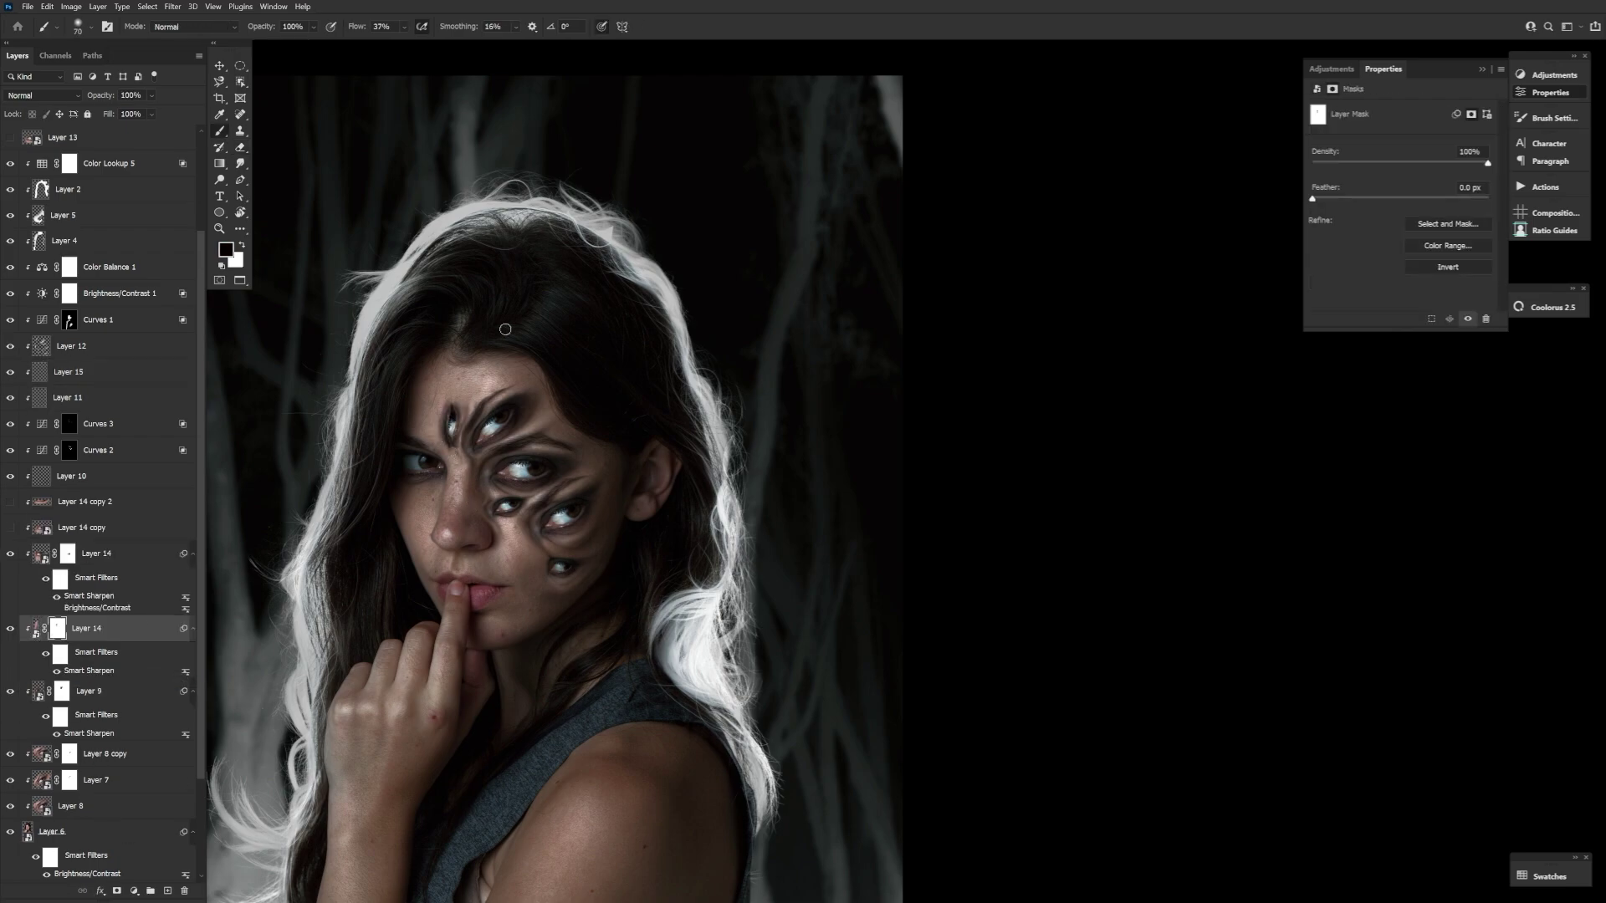
key("alt+bracketleft")
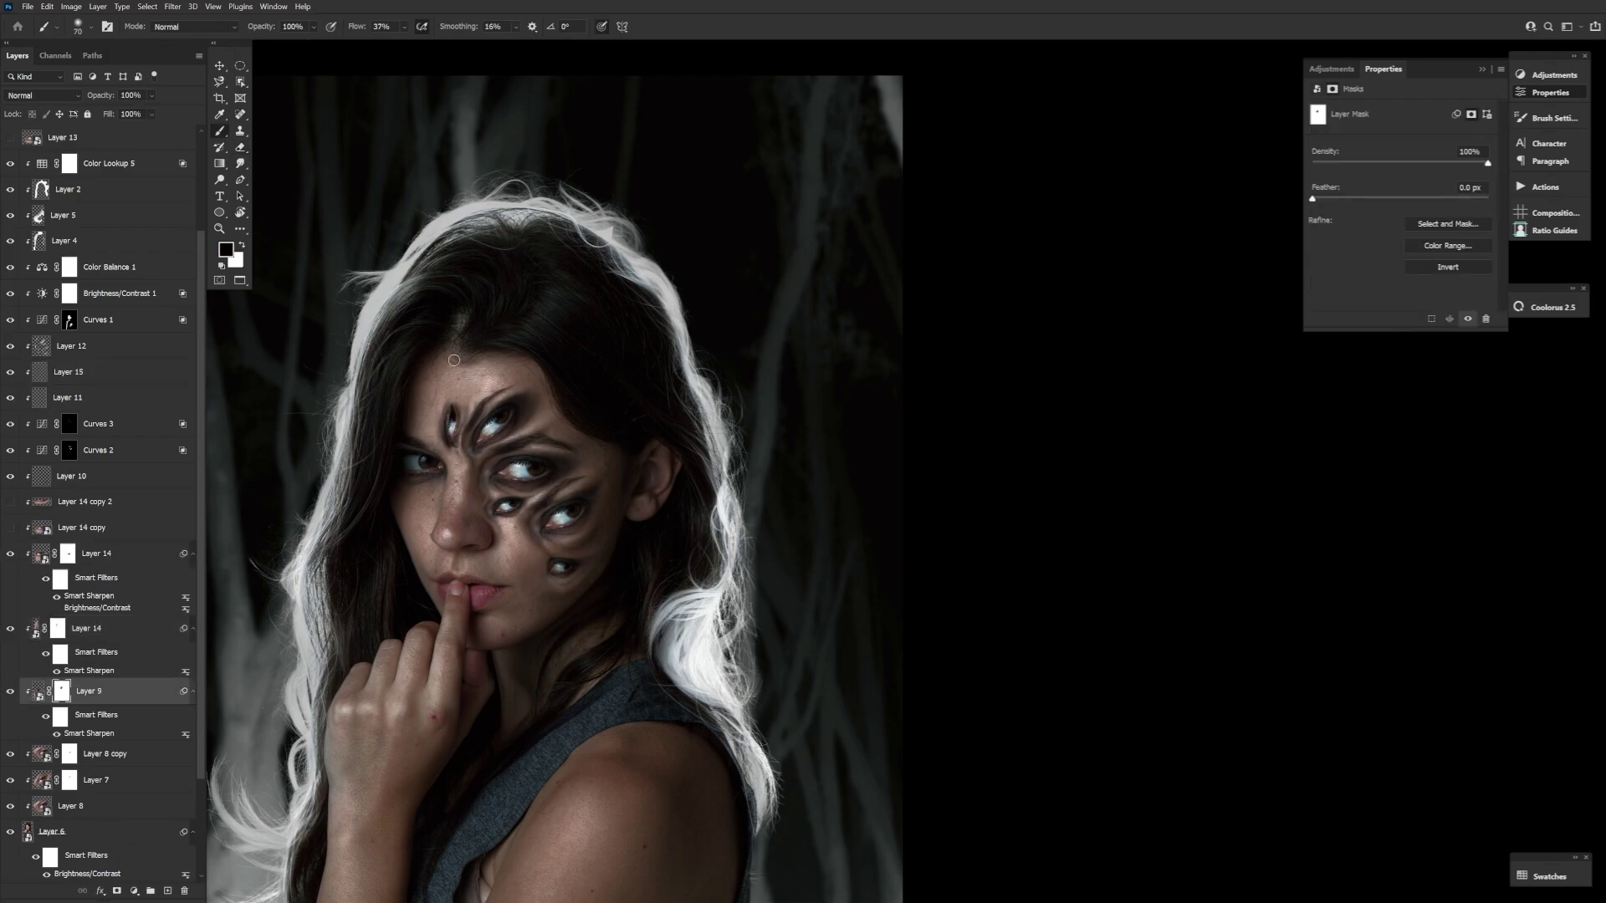
left_click_drag(16, 784, 25, 745)
Step: Touch up the shading on Layer 10 with the eraser at 38% flow
left_click(71, 476)
key("e")
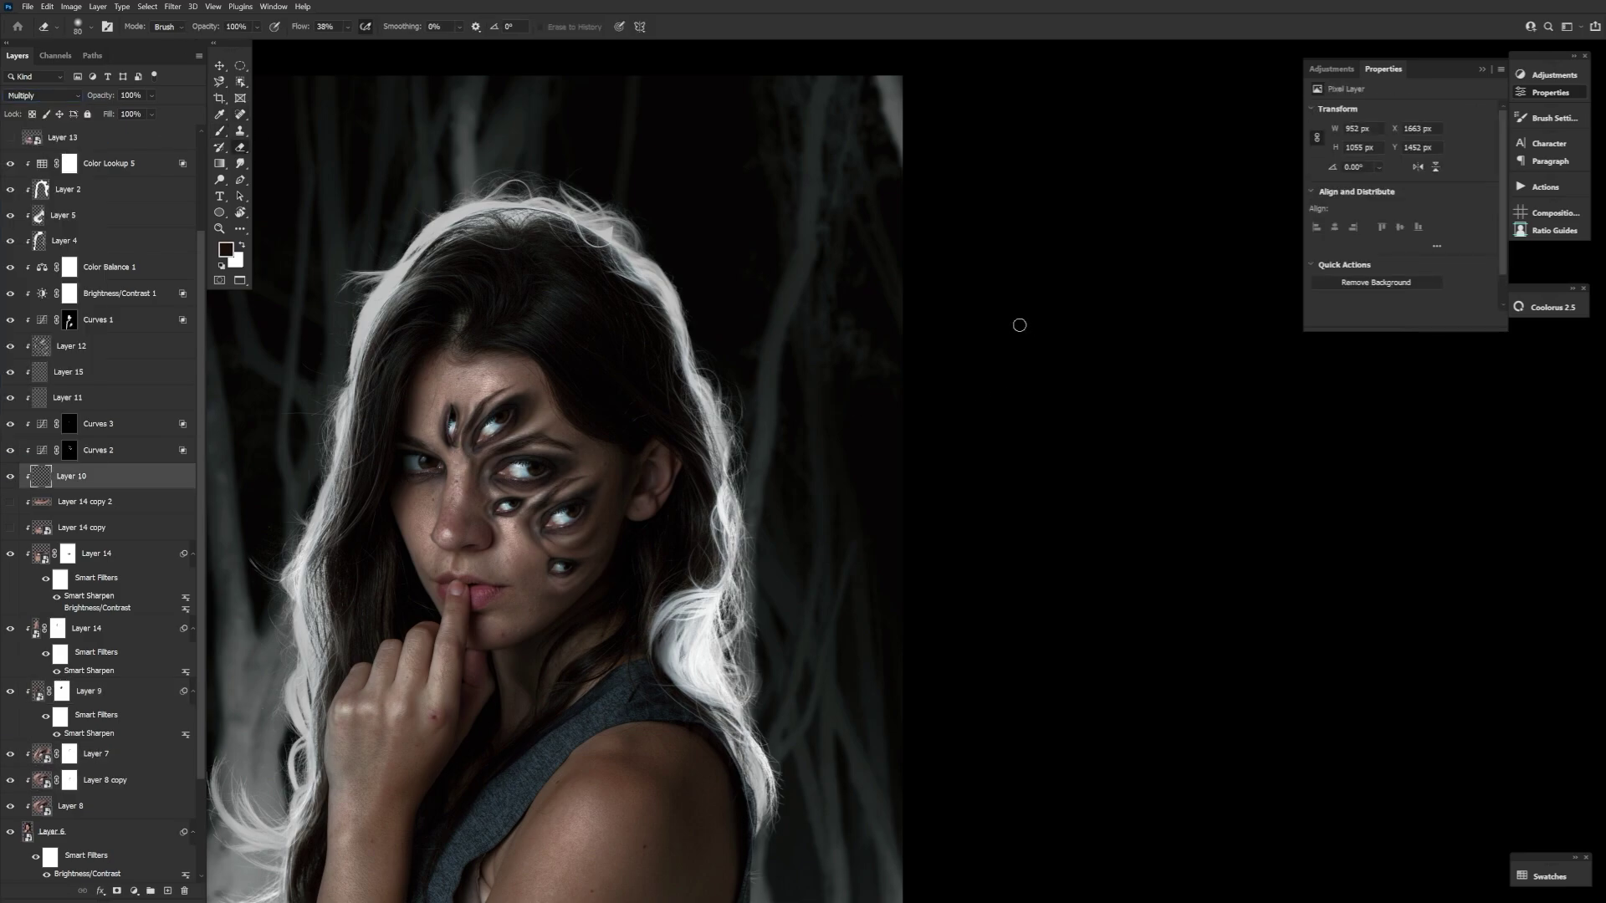
key("h")
mouse_move(857, 657)
left_mouse_down()
mouse_move(1057, 661)
mouse_move(987, 607)
left_mouse_up()
Step: Create an Overlay layer above the cheek eye's layer and paint over the extra eyes with a brush at 100% flow
left_click(136, 552)
key("ctrl+shift+alt+n")
key("shift+alt+o")
scroll(686, 418, "up", 3)
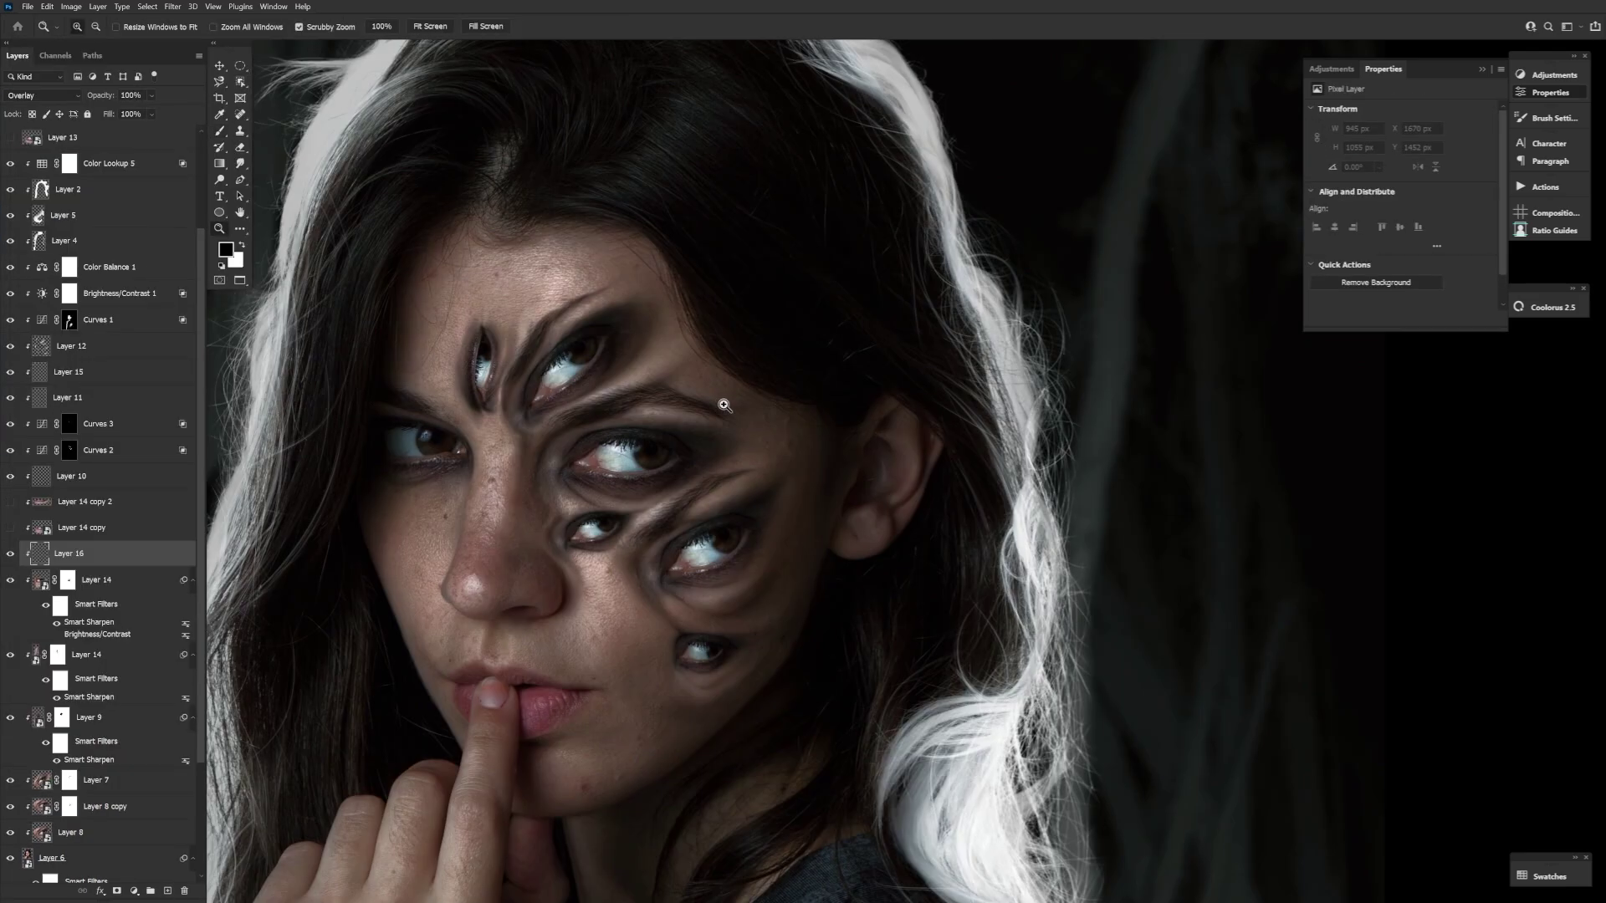
key("r")
left_click_drag(752, 502, 710, 660)
key("b")
key("d")
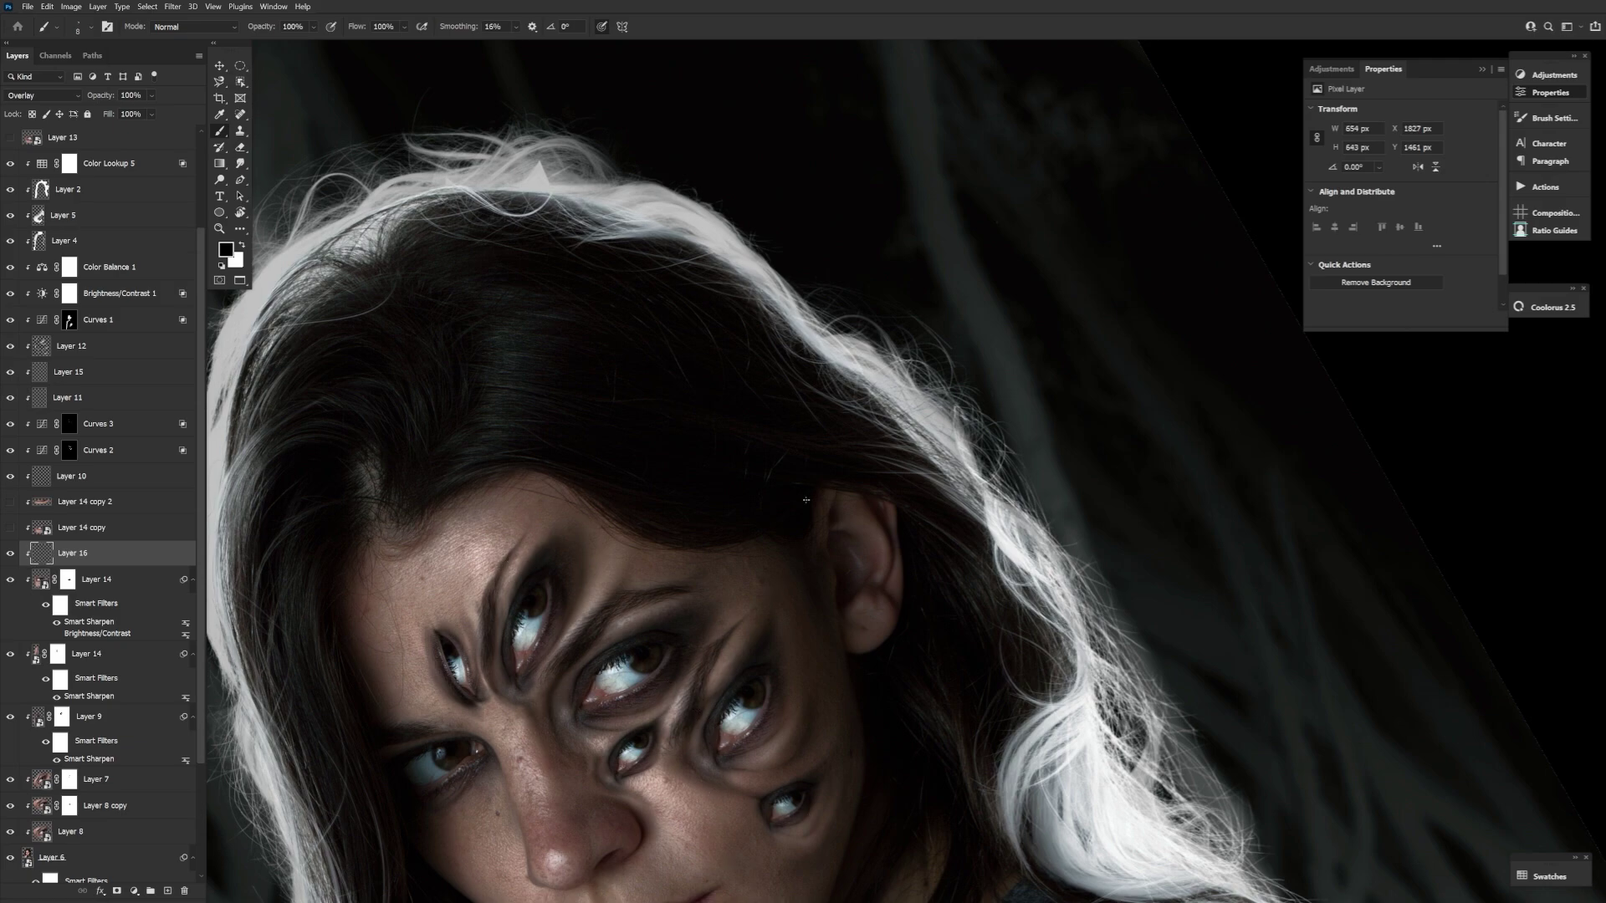
Step: Create a Normal layer above the Overlay layer and paint fine white highlights on the cheek eyes with a smaller brush
key("ctrl+shift+alt+n")
key("x")
left_click(605, 799)
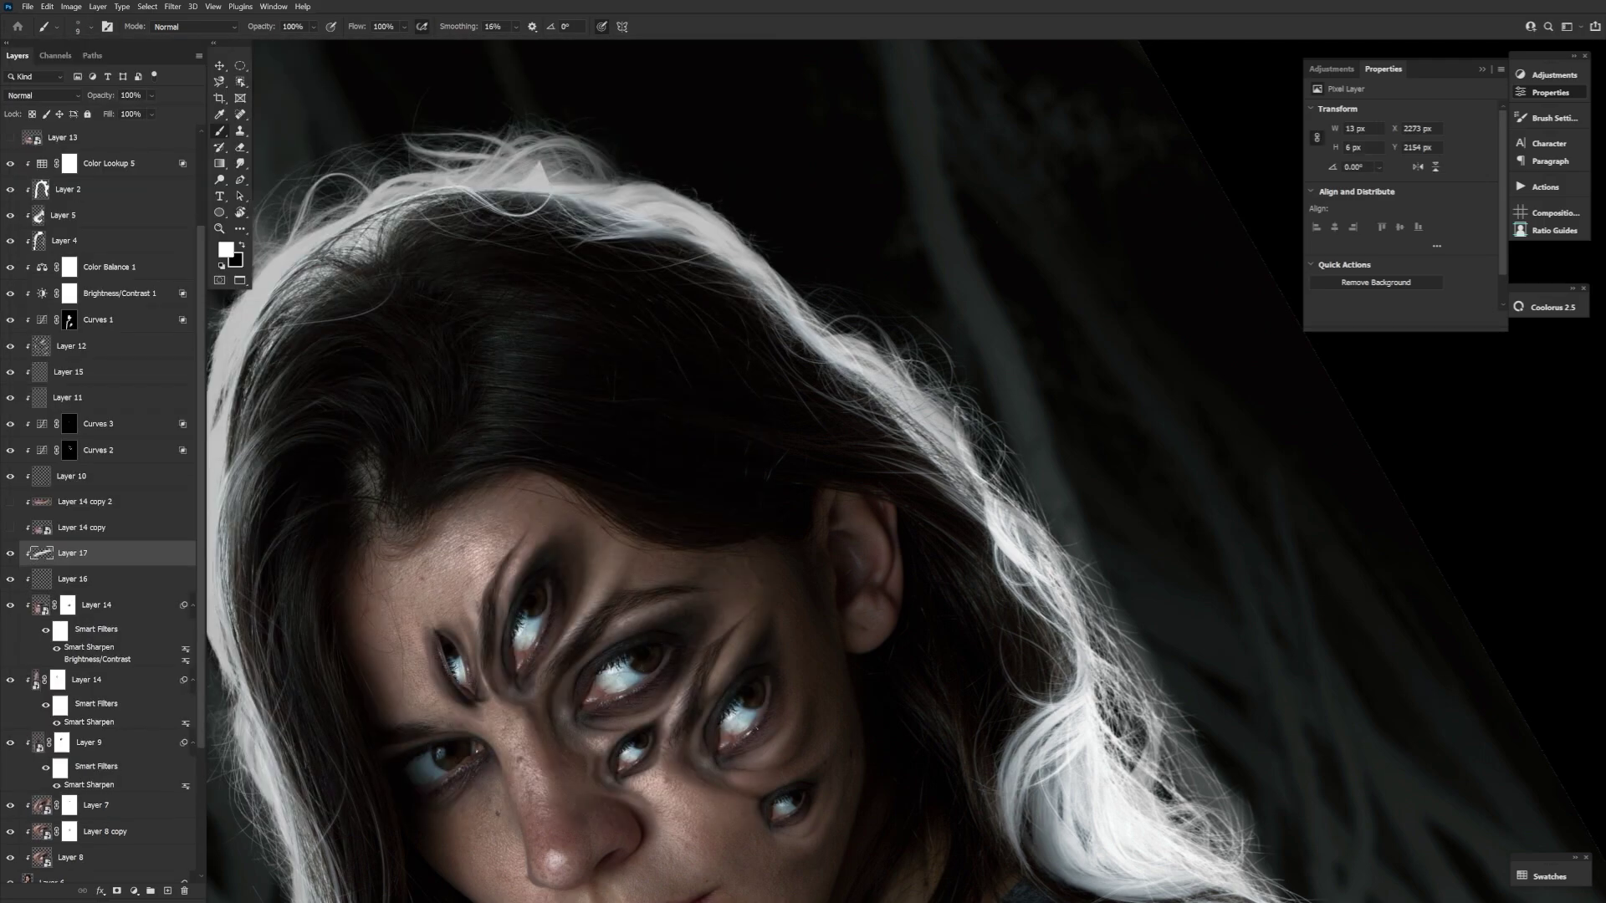
key("ctrl+z")
key("bracketleft")
key("bracketleft")
key("bracketleft")
key("bracketleft")
key("bracketleft")
key("bracketleft")
key("bracketleft")
left_click_drag(748, 721, 758, 721)
Step: Set a fine 2 px brush and limit Layer 17 with Blend If, splitting the underlying dark threshold to 95/118
left_click(1554, 118)
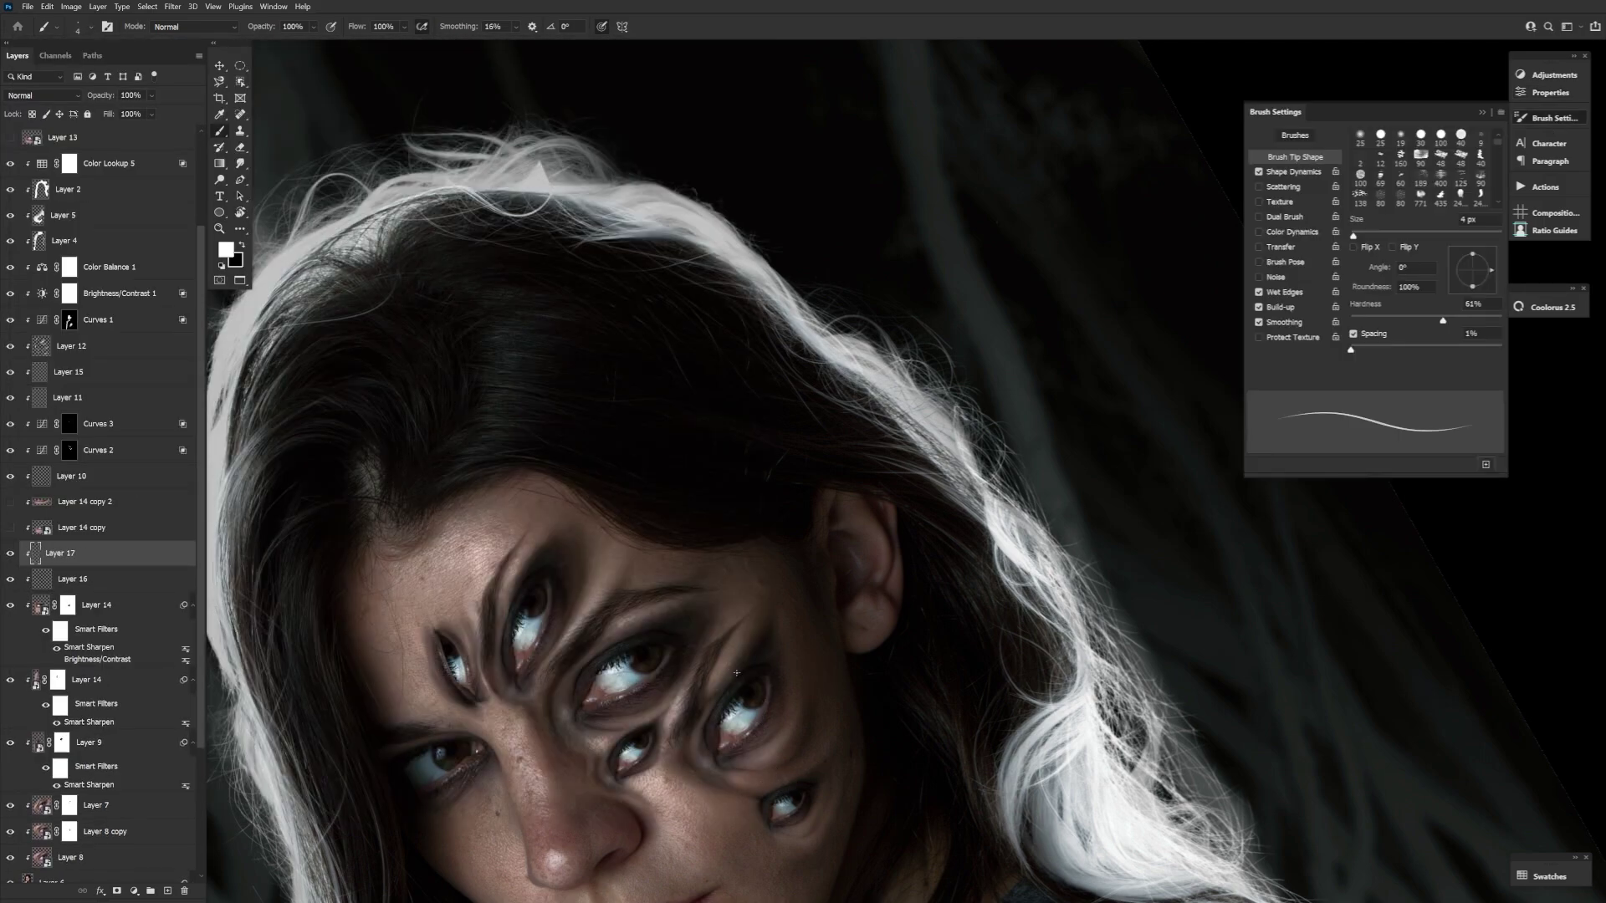
left_click(88, 27)
key("Escape")
key("bracketleft")
key("ctrl+1")
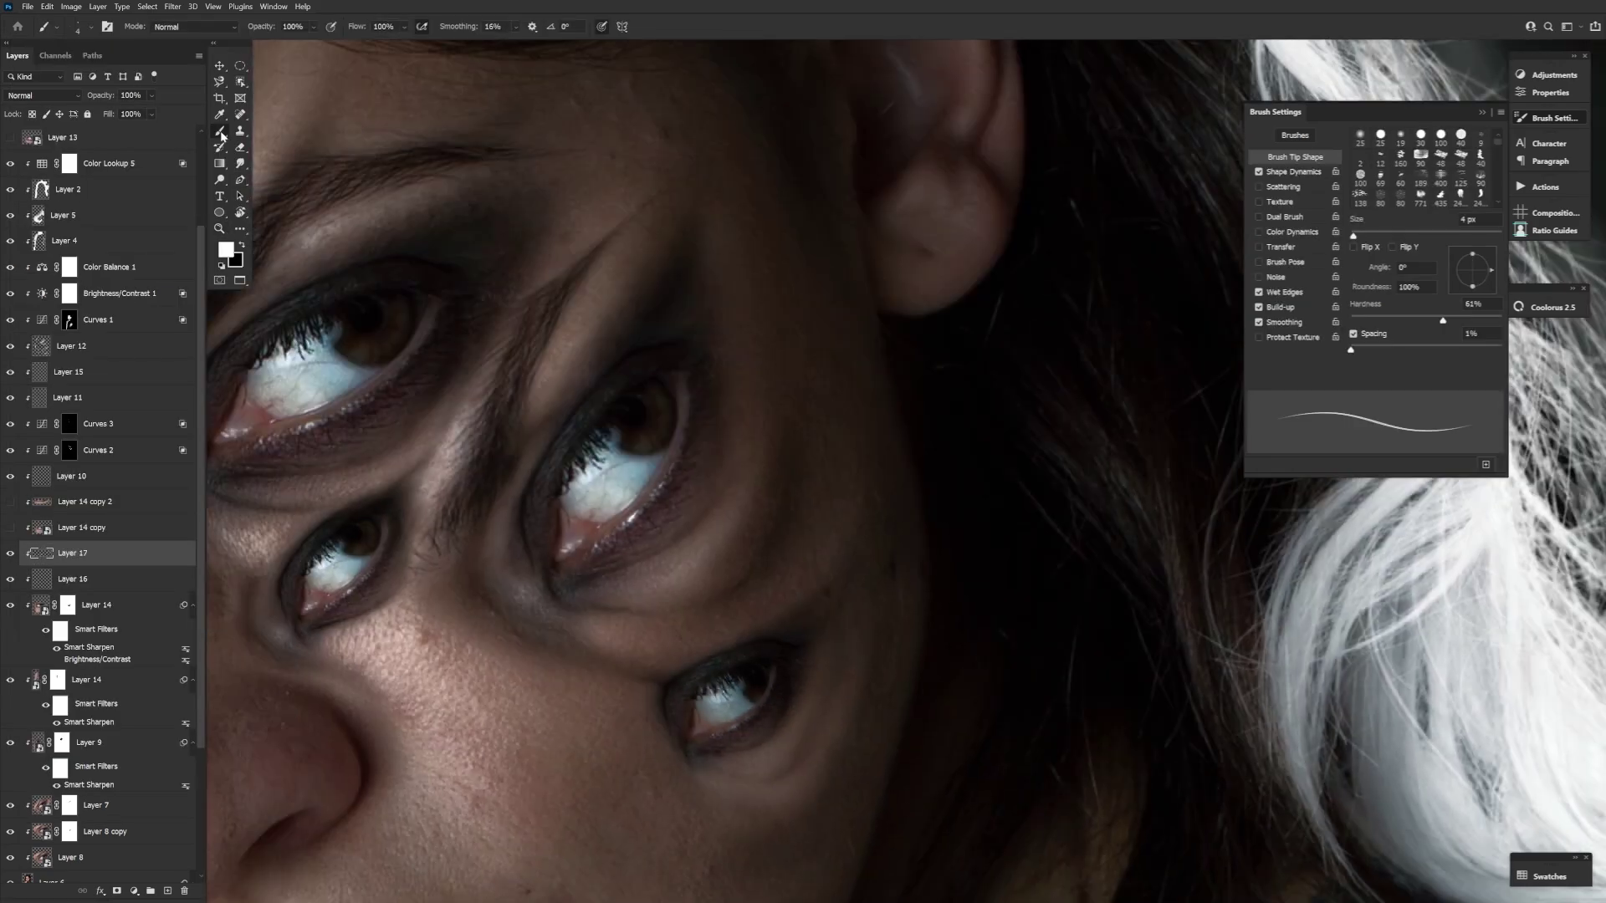
double_click(159, 553)
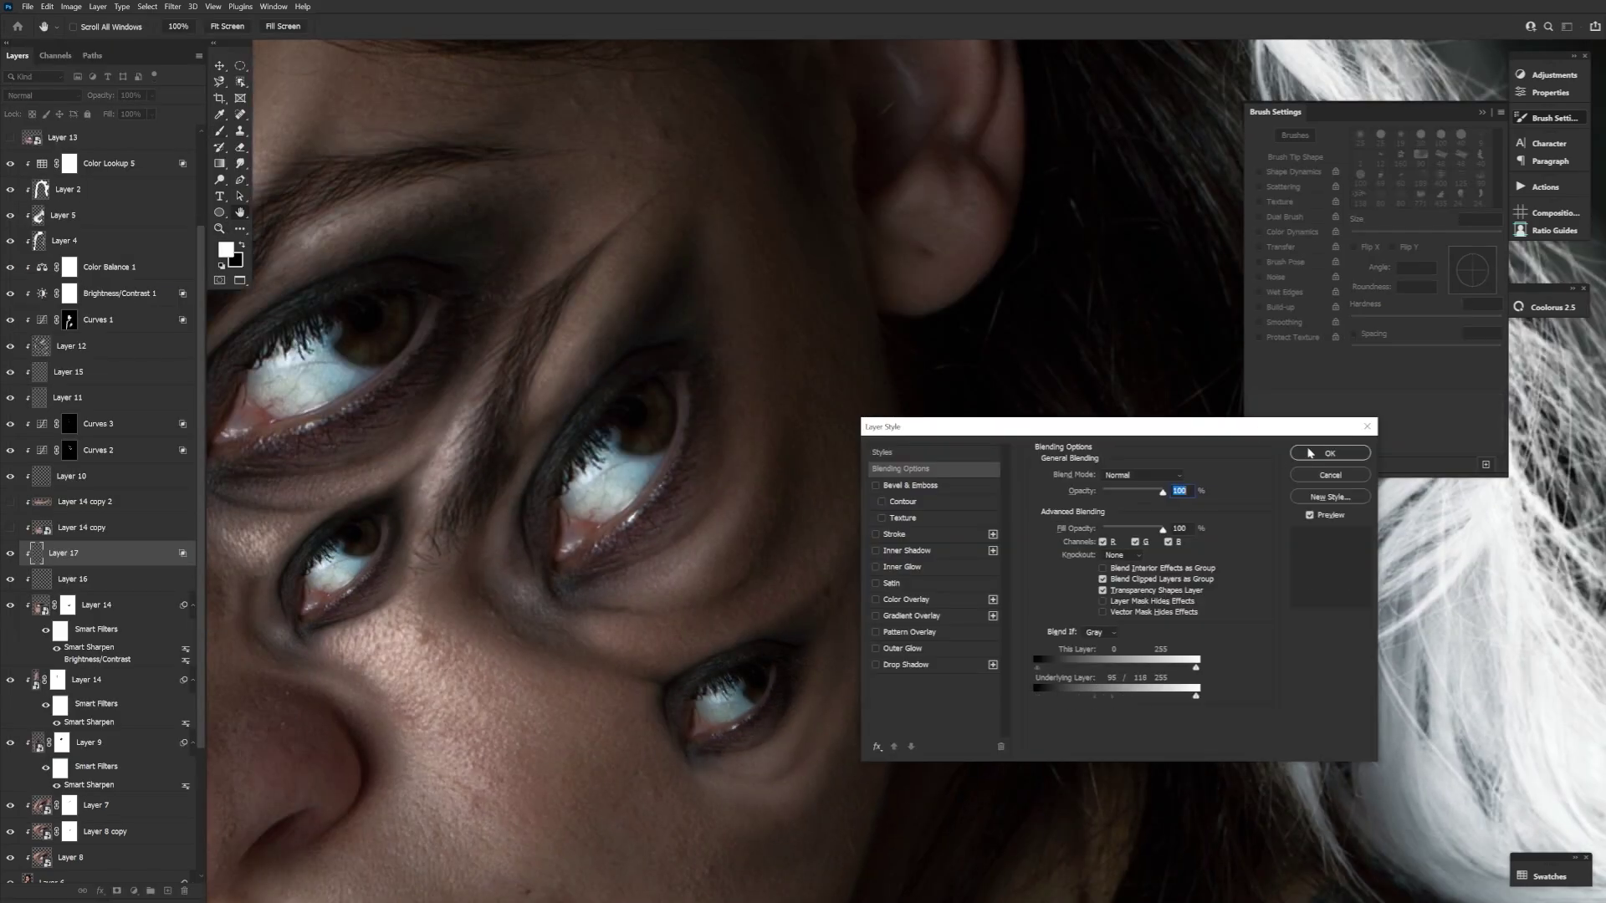
key("Return")
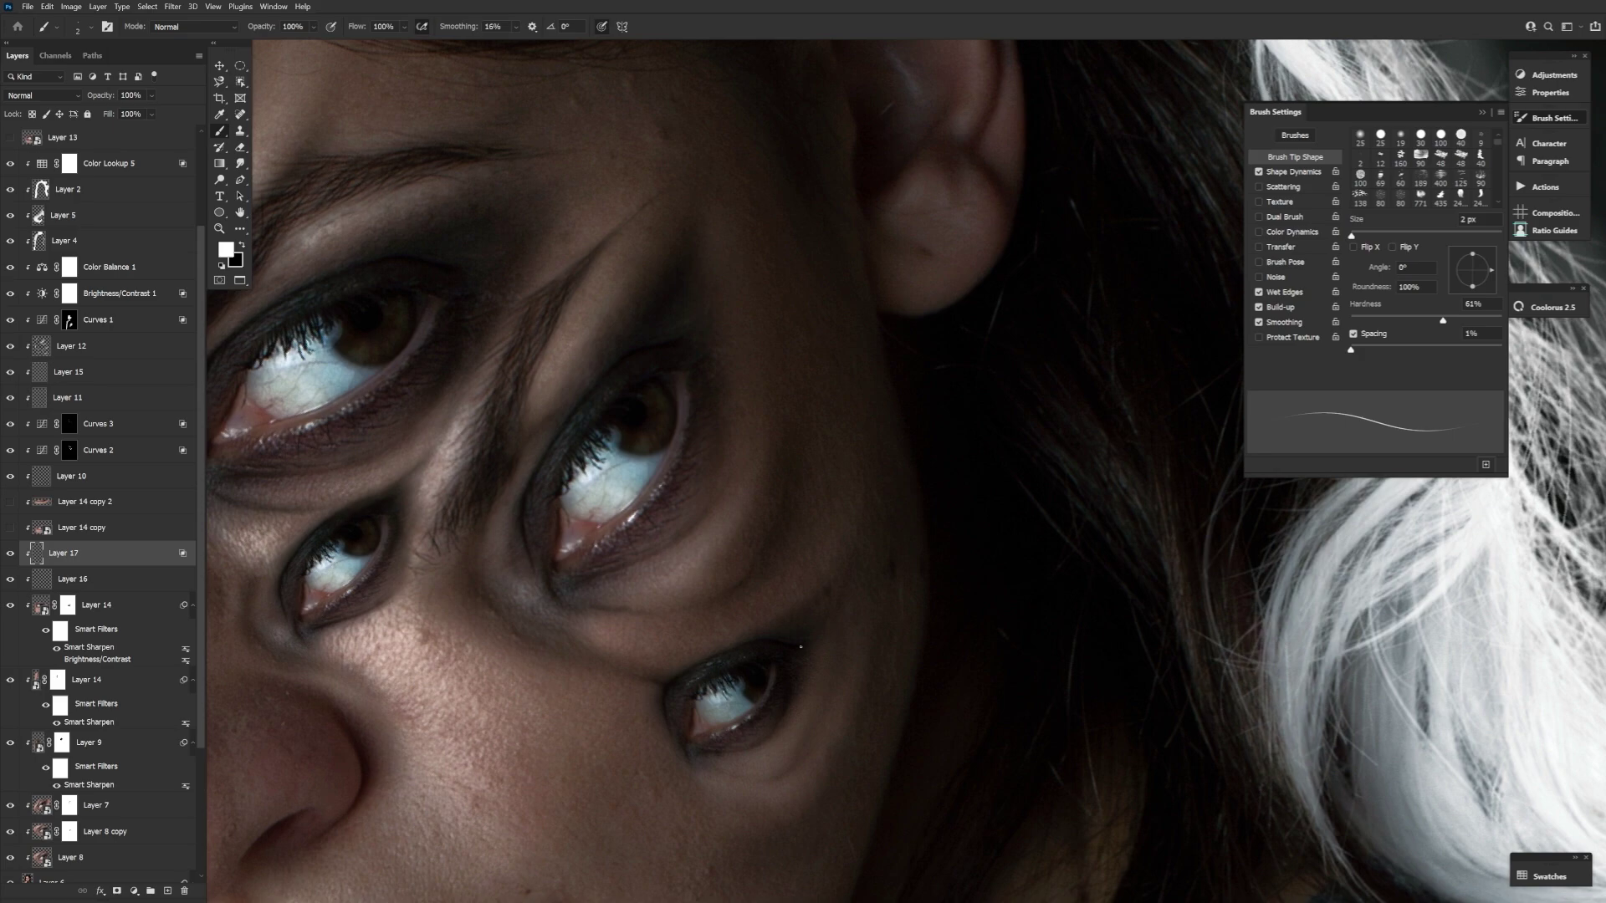
Step: Paint fine white highlights on Layer 17 and speckled skin-texture highlights on a new 76% opacity Layer 18 around the extra eyes
left_click_drag(991, 602, 1170, 765)
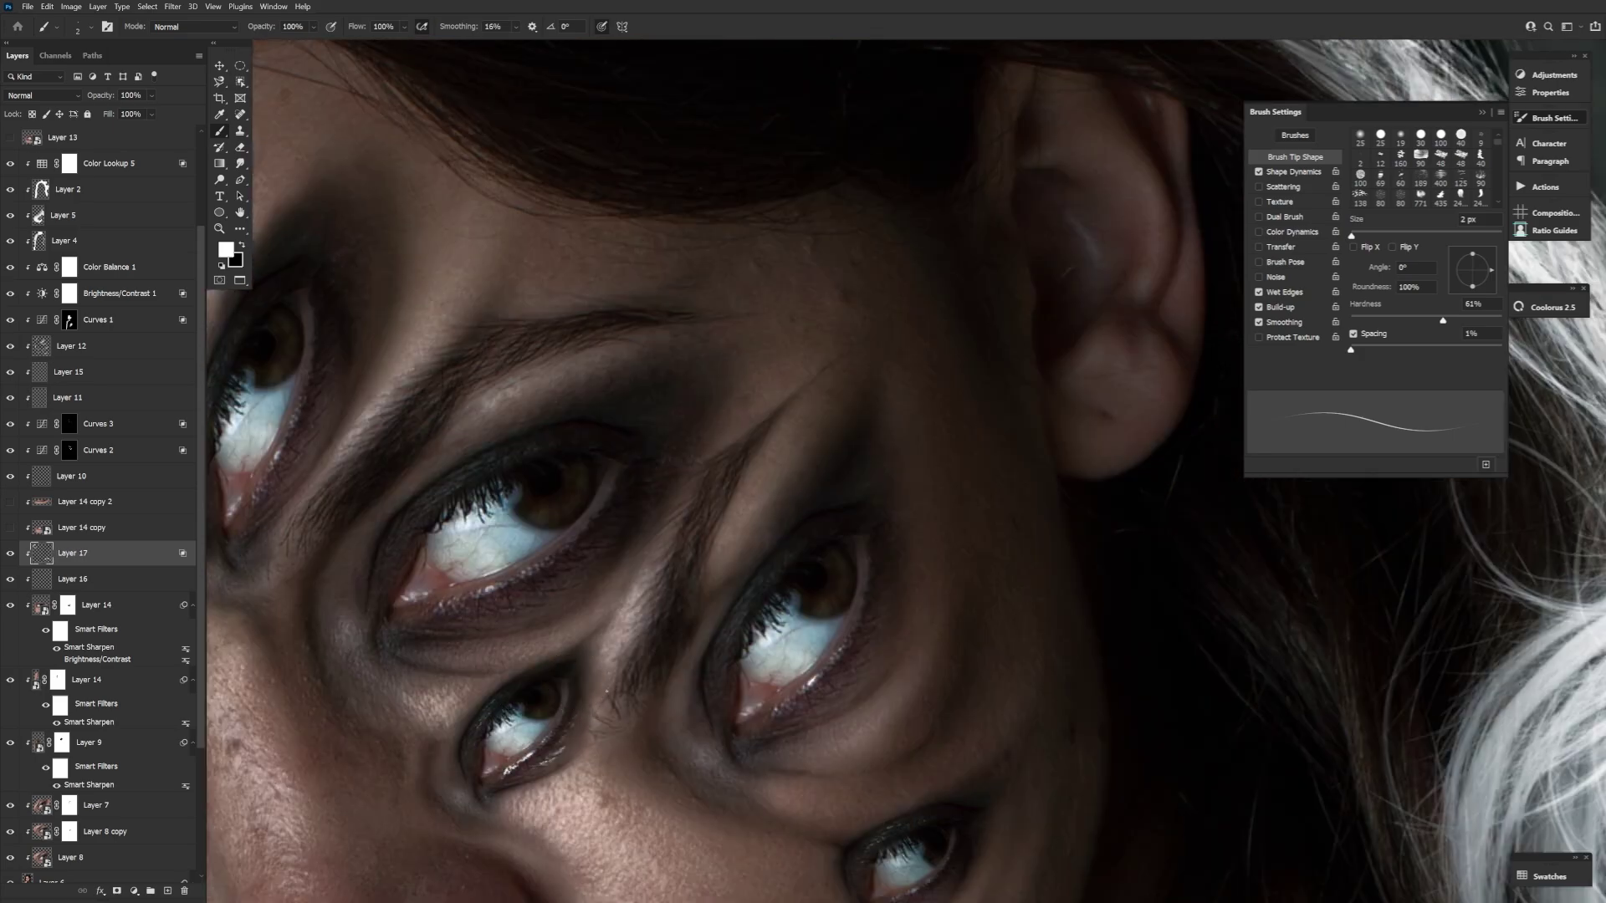
key("h")
mouse_move(802, 537)
left_mouse_down()
mouse_move(713, 649)
mouse_move(781, 764)
mouse_move(688, 650)
left_mouse_up()
key("bracketright")
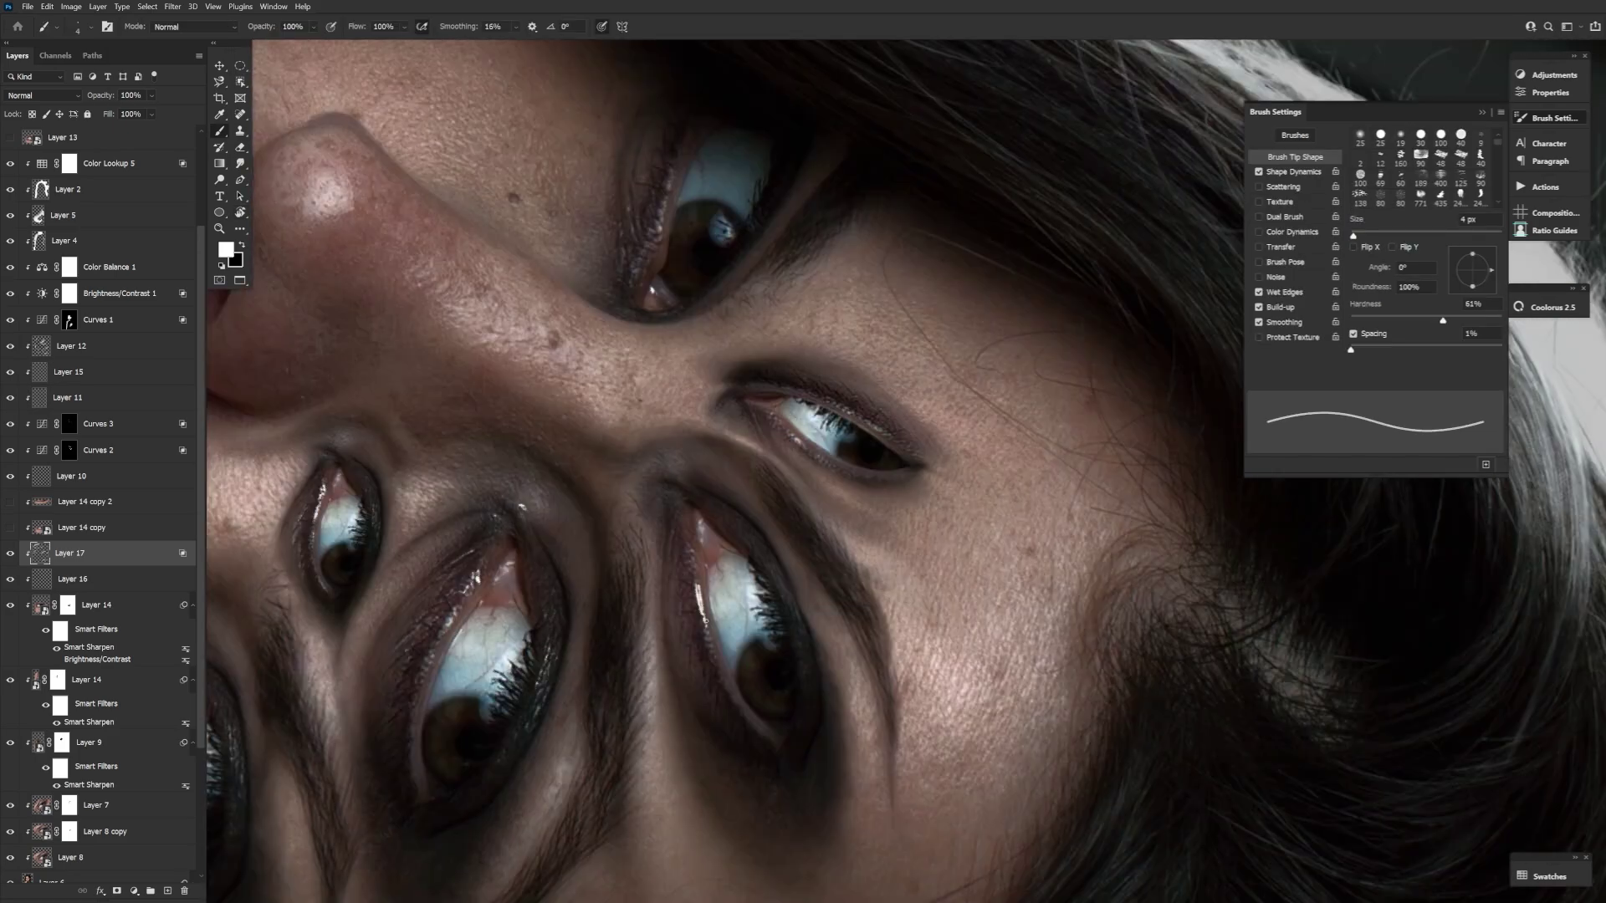
key("bracketright")
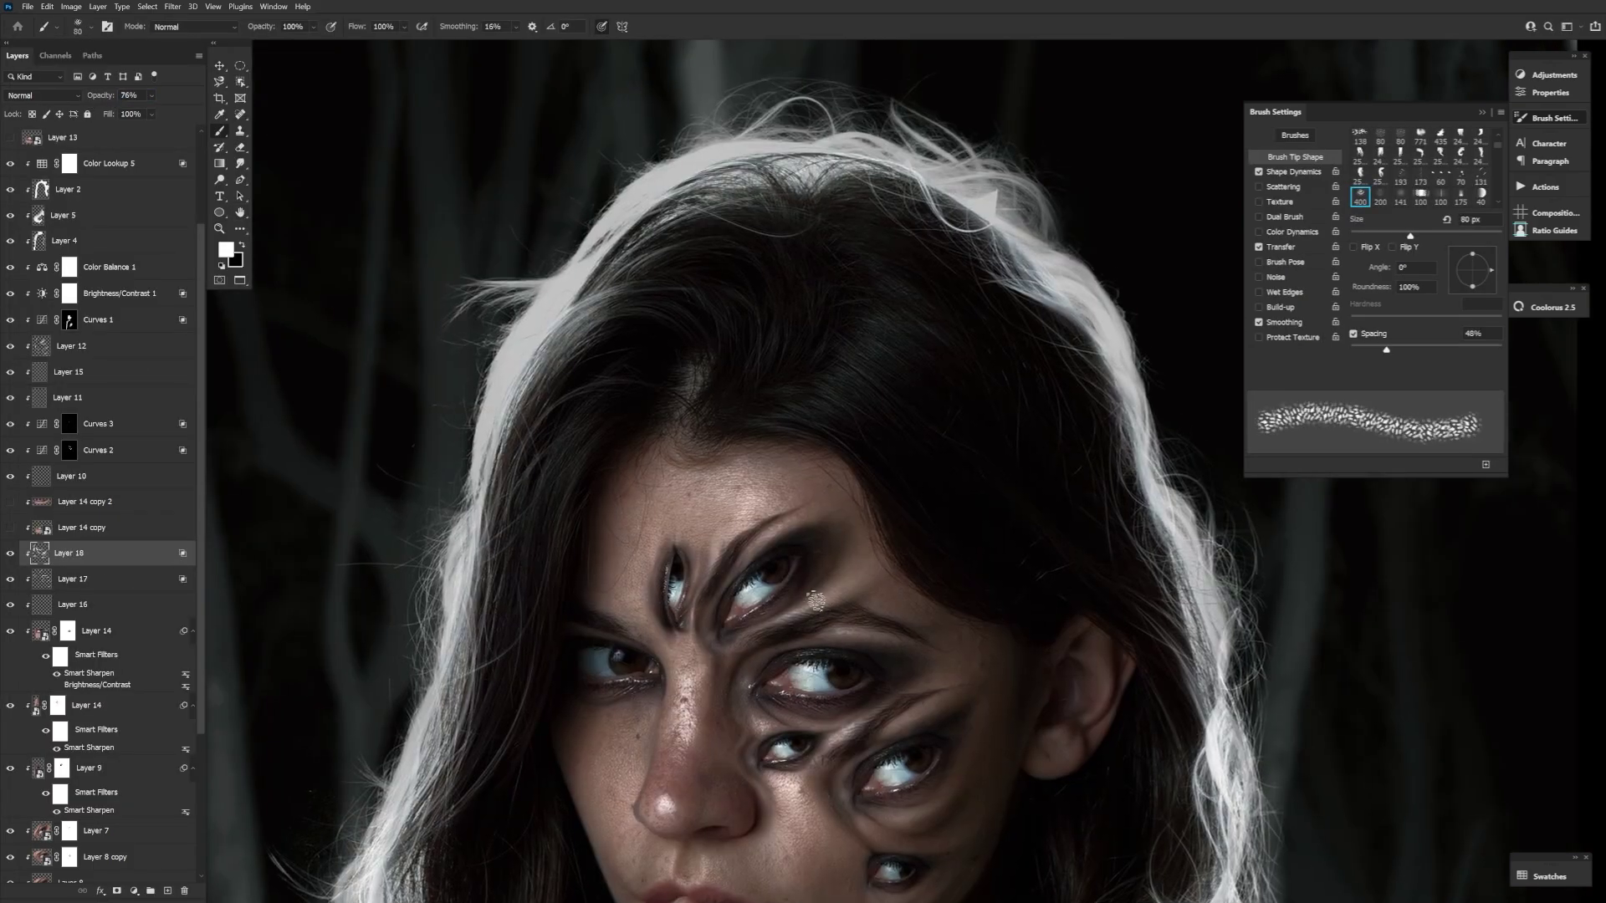
key("bracketright")
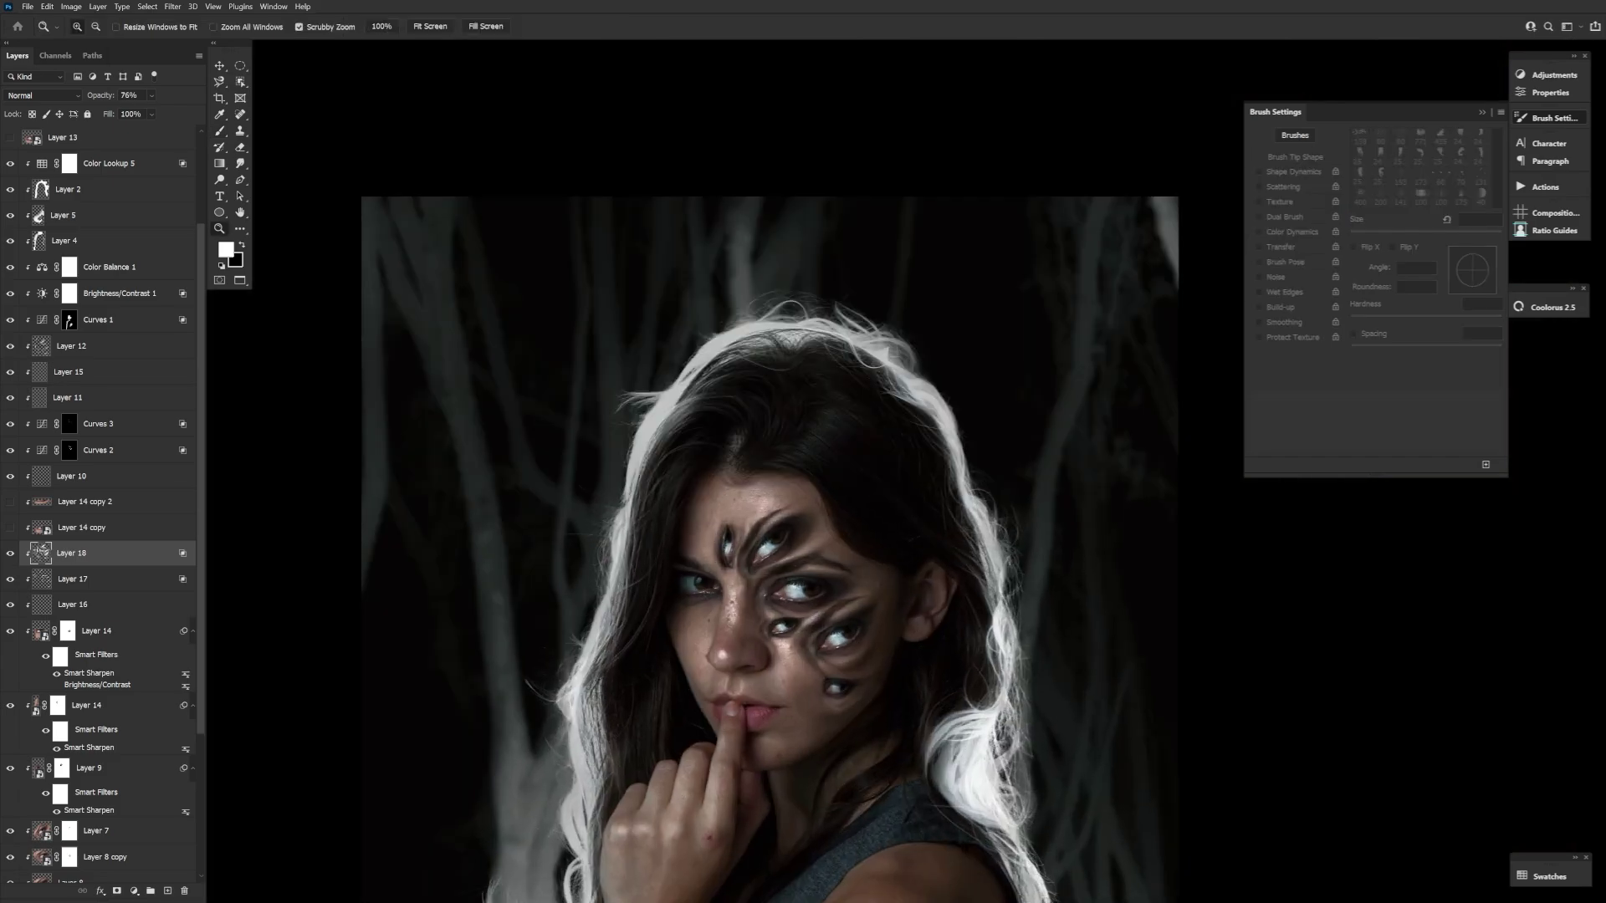
Step: Create a new layer above Layer 18 and reduce the textured brush to 8 px
scroll(860, 700, "up", 5)
key("bracketleft")
key("bracketleft")
key("bracketleft")
key("bracketleft")
key("bracketleft")
key("bracketleft")
key("bracketleft")
key("bracketleft")
key("bracketleft")
key("ctrl+shift+alt+n")
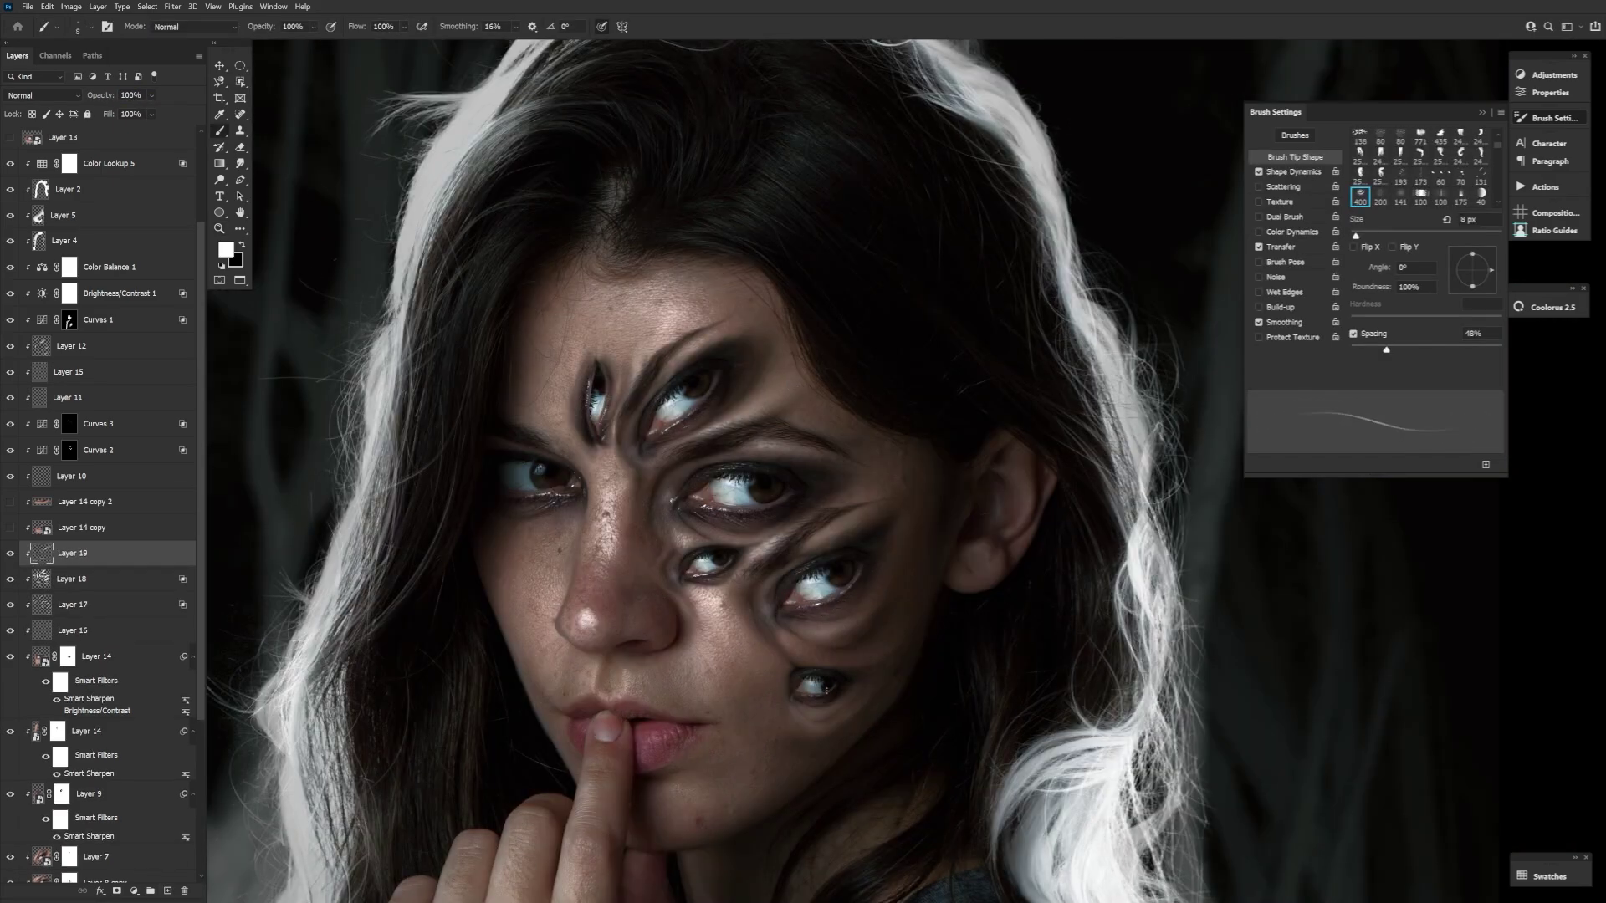
Step: Choose a small white brush with Shape Dynamics and 485% Scattering, and dot fine highlights around the extra eyes on Layer 19
right_click(826, 691)
double_click(234, 222)
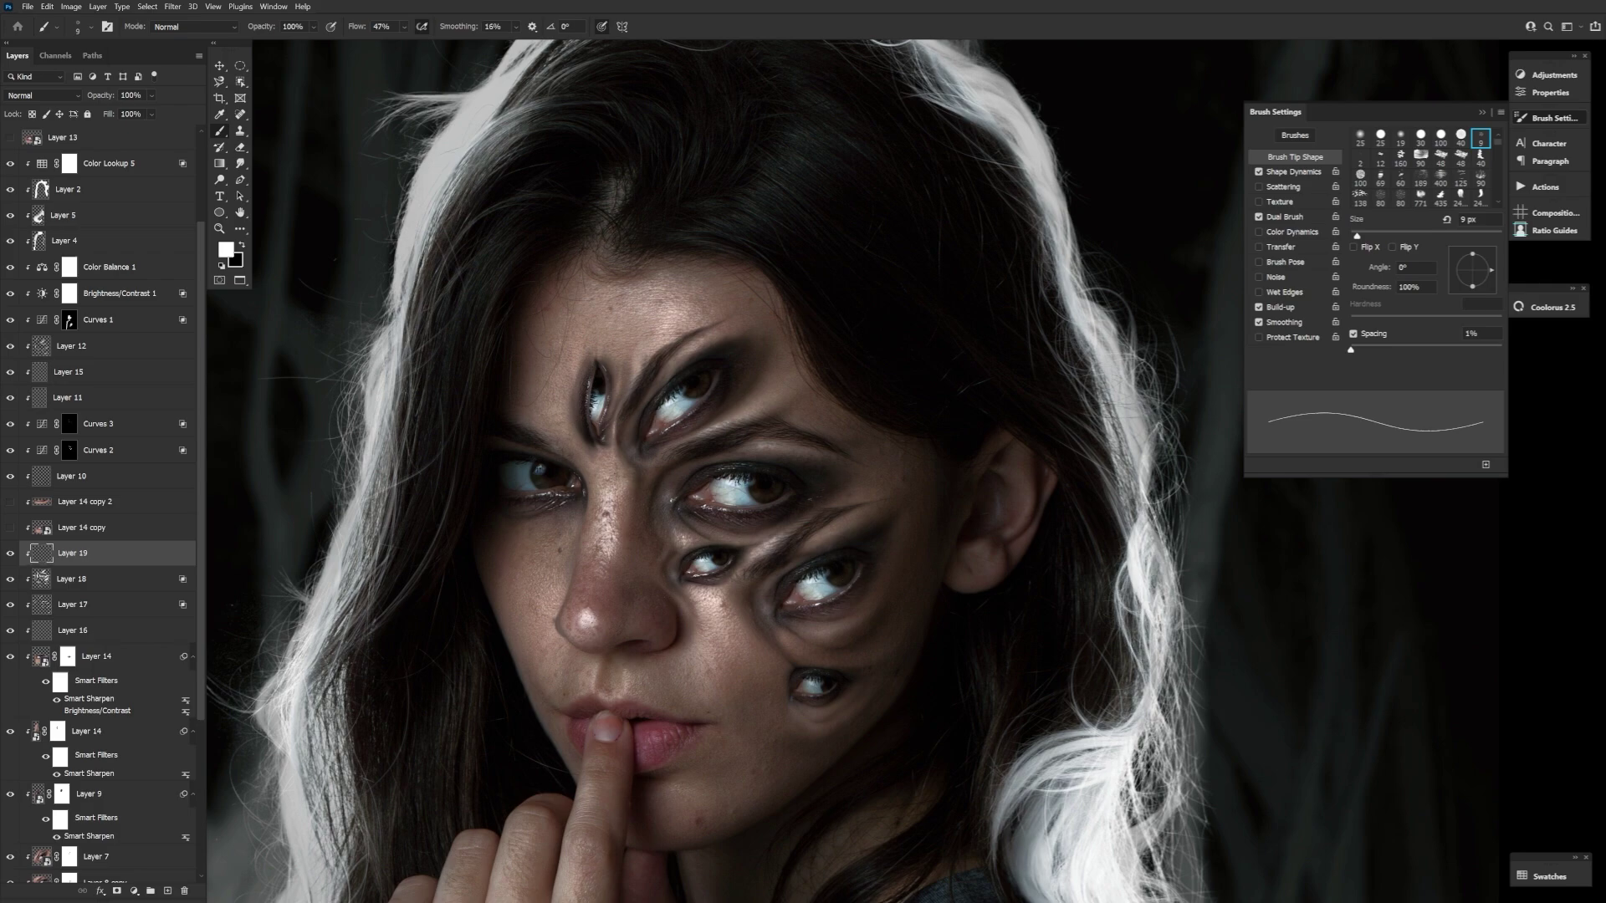
left_click(1293, 172)
left_click(1283, 187)
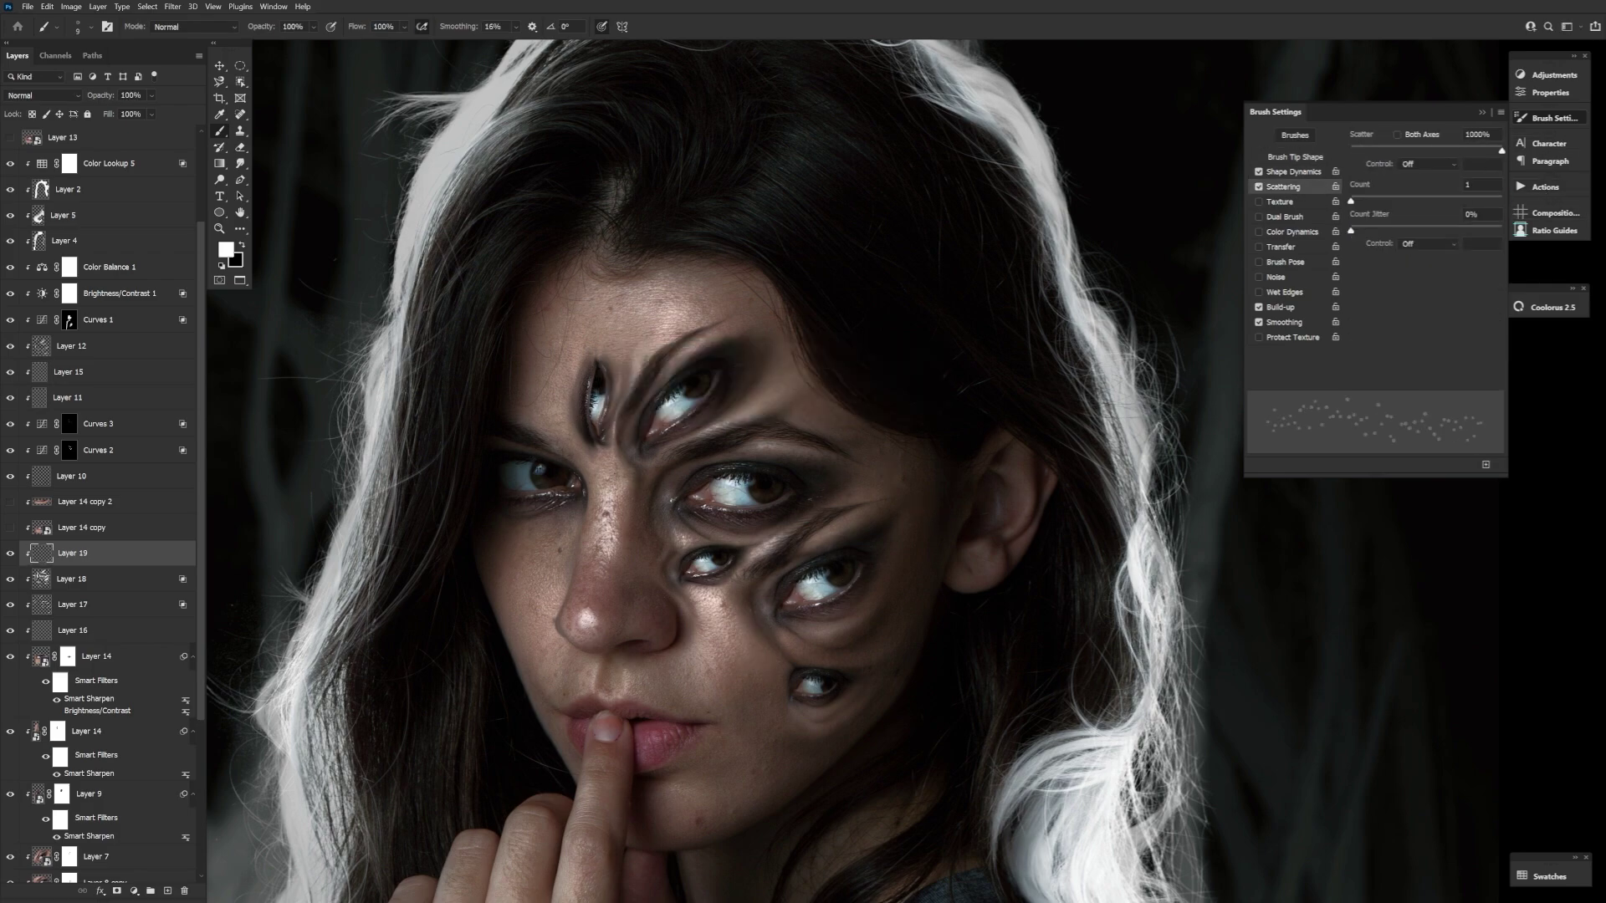
key("r")
left_click_drag(918, 649, 683, 522)
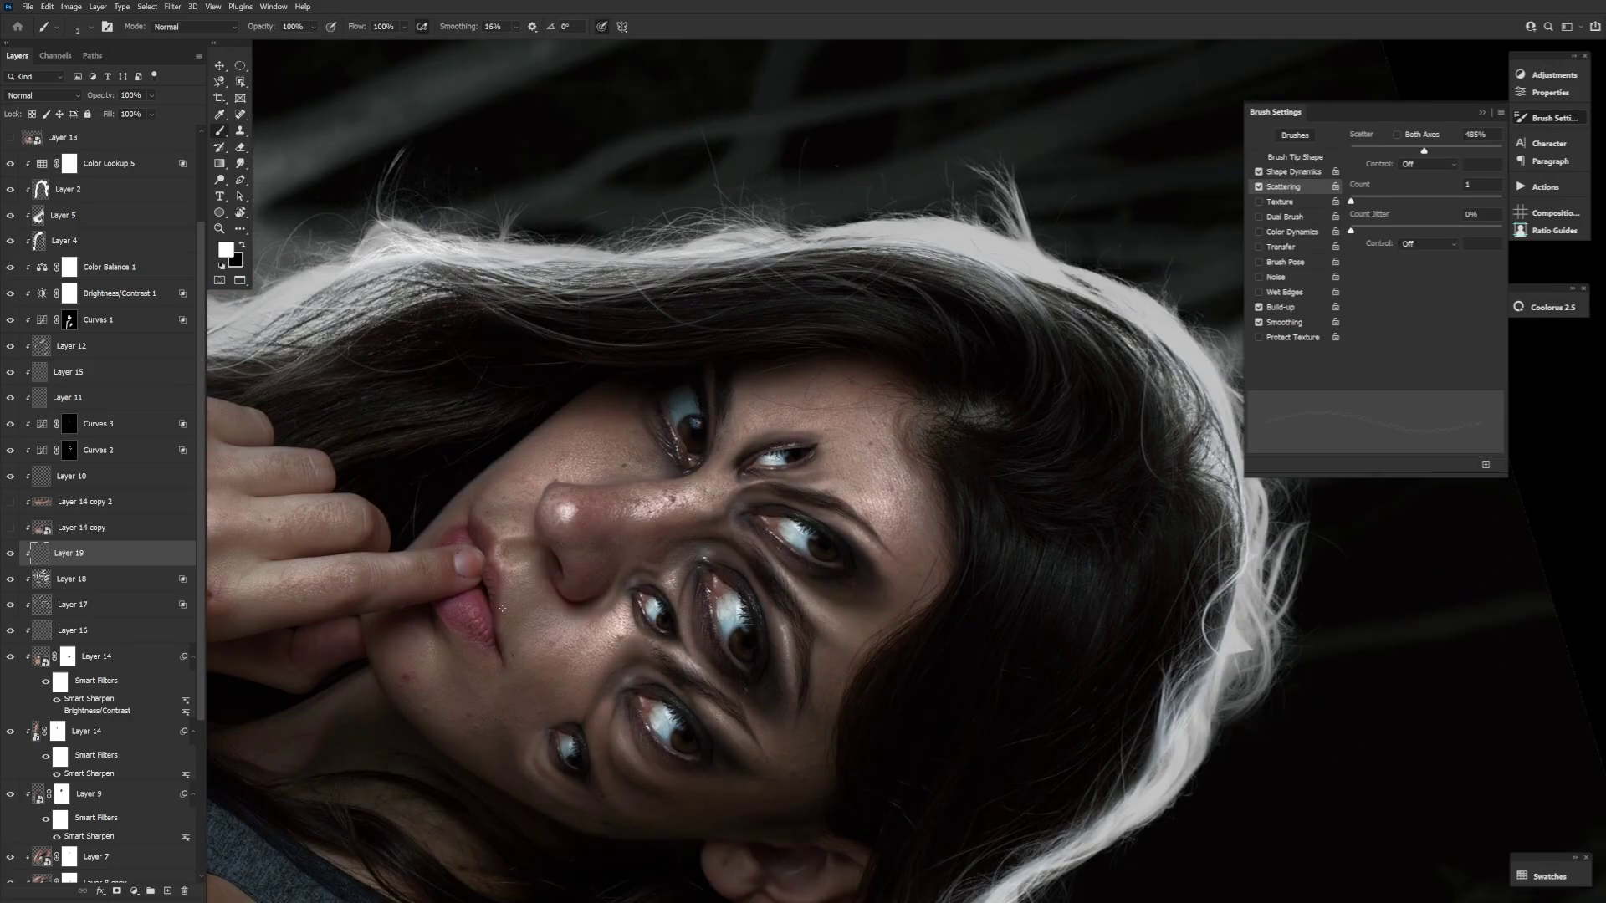
Step: Darken the shading around the extra eyes on Layer 10 with a soft brush in a sampled dark colour at 7% flow
double_click(219, 228)
left_click(888, 667)
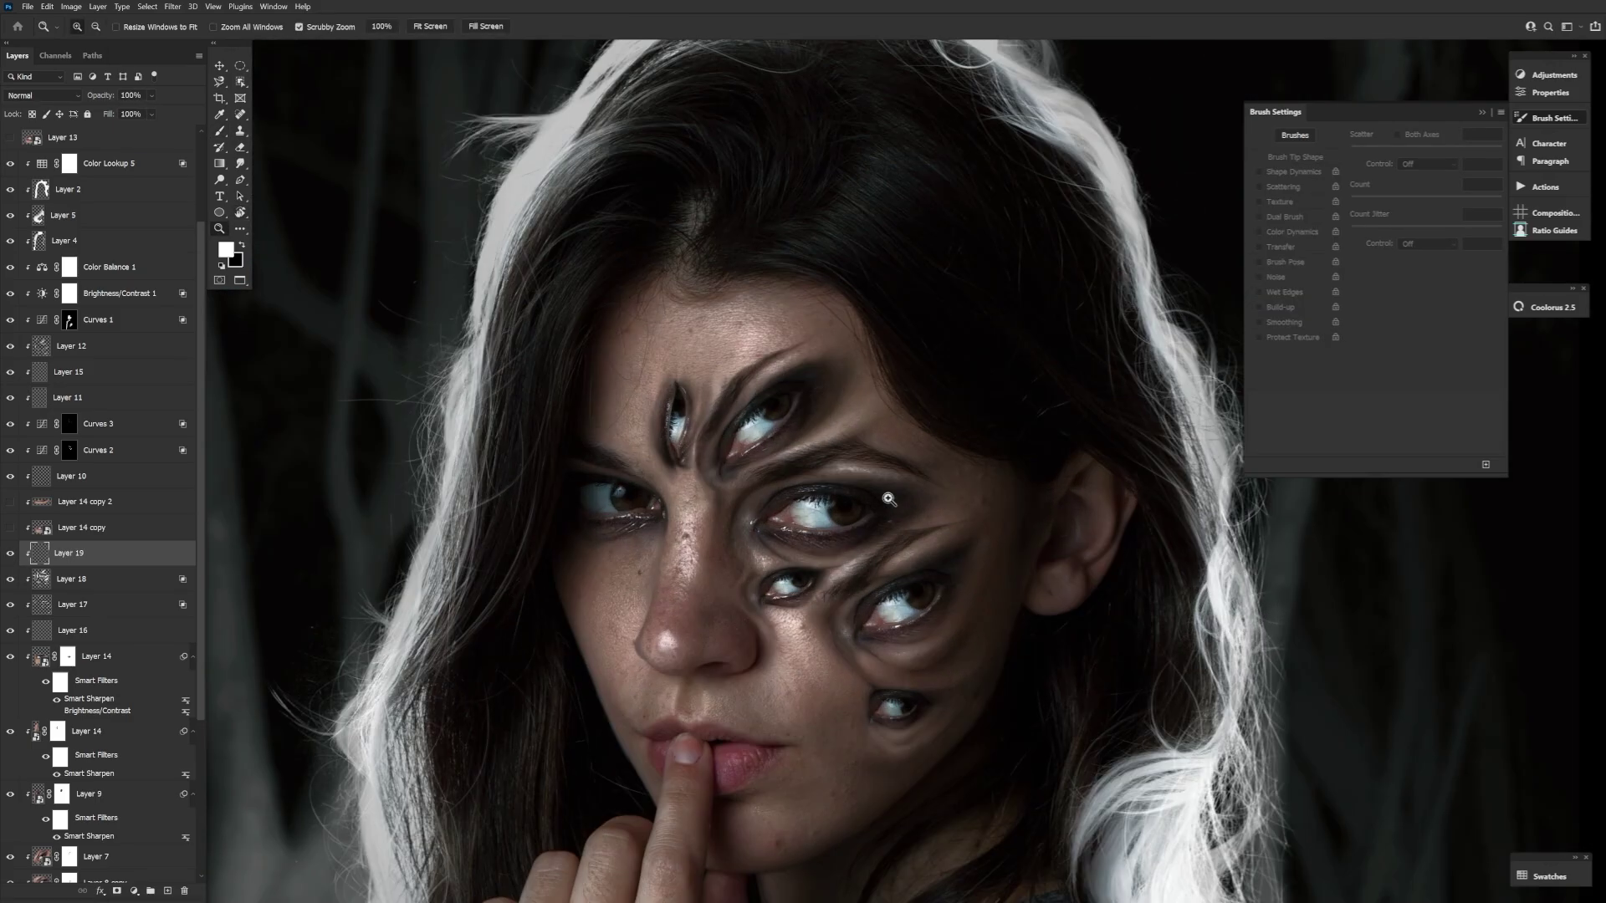
scroll(108, 562, "up", 2)
left_click(83, 535)
key("b")
left_click(71, 26)
key("i")
left_click(817, 725)
key("b")
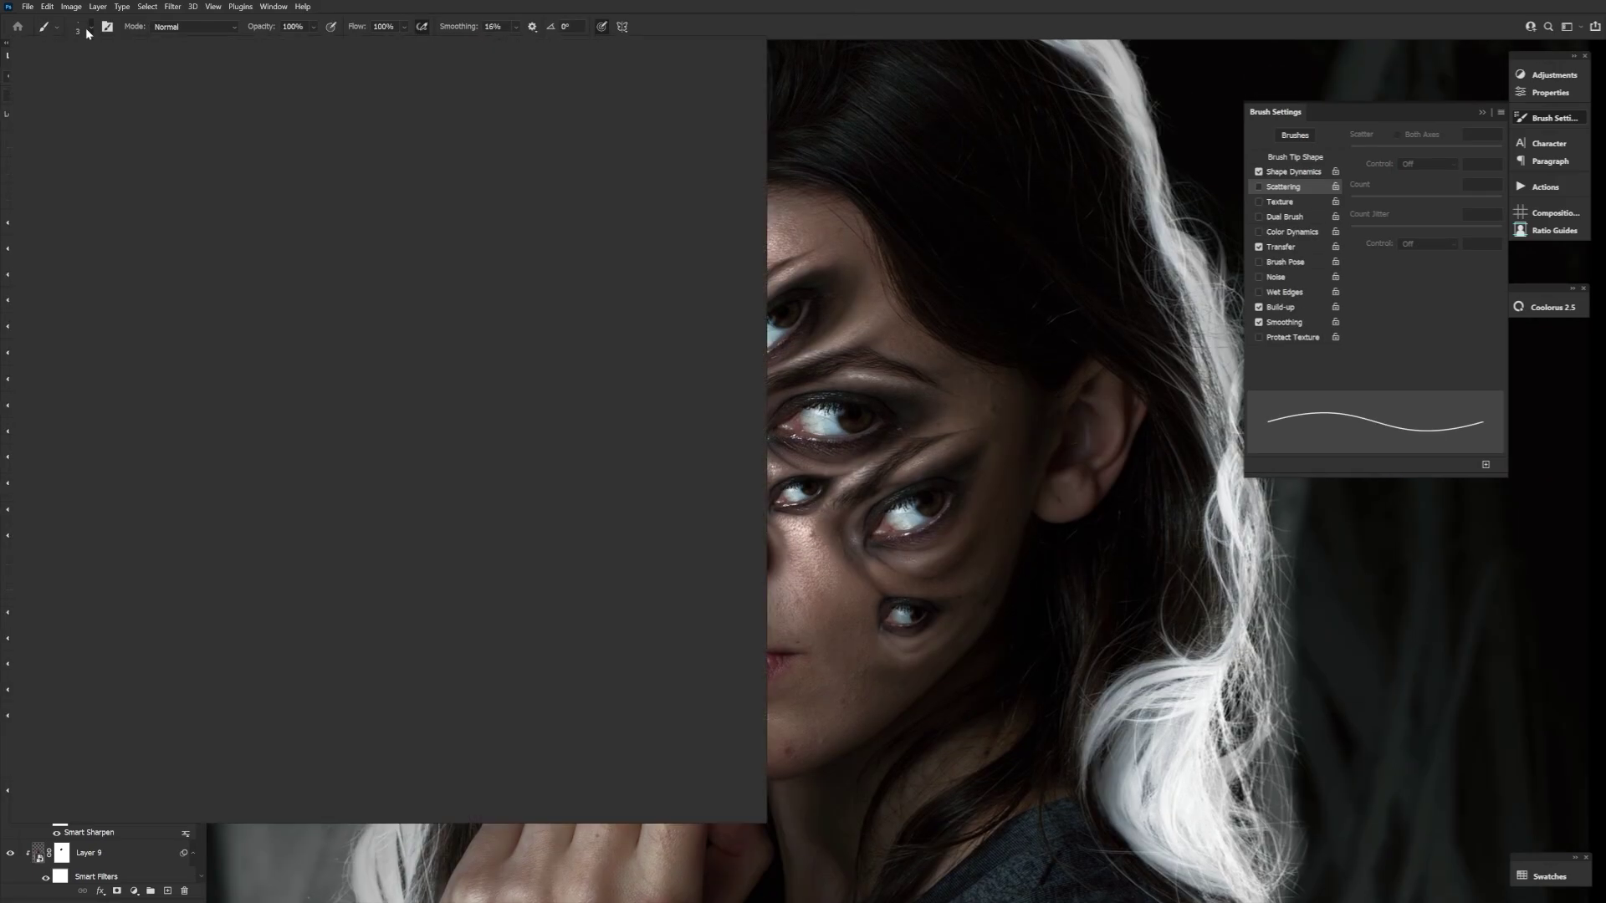
scroll(1007, 486, "up", 2)
key("ctrl+0")
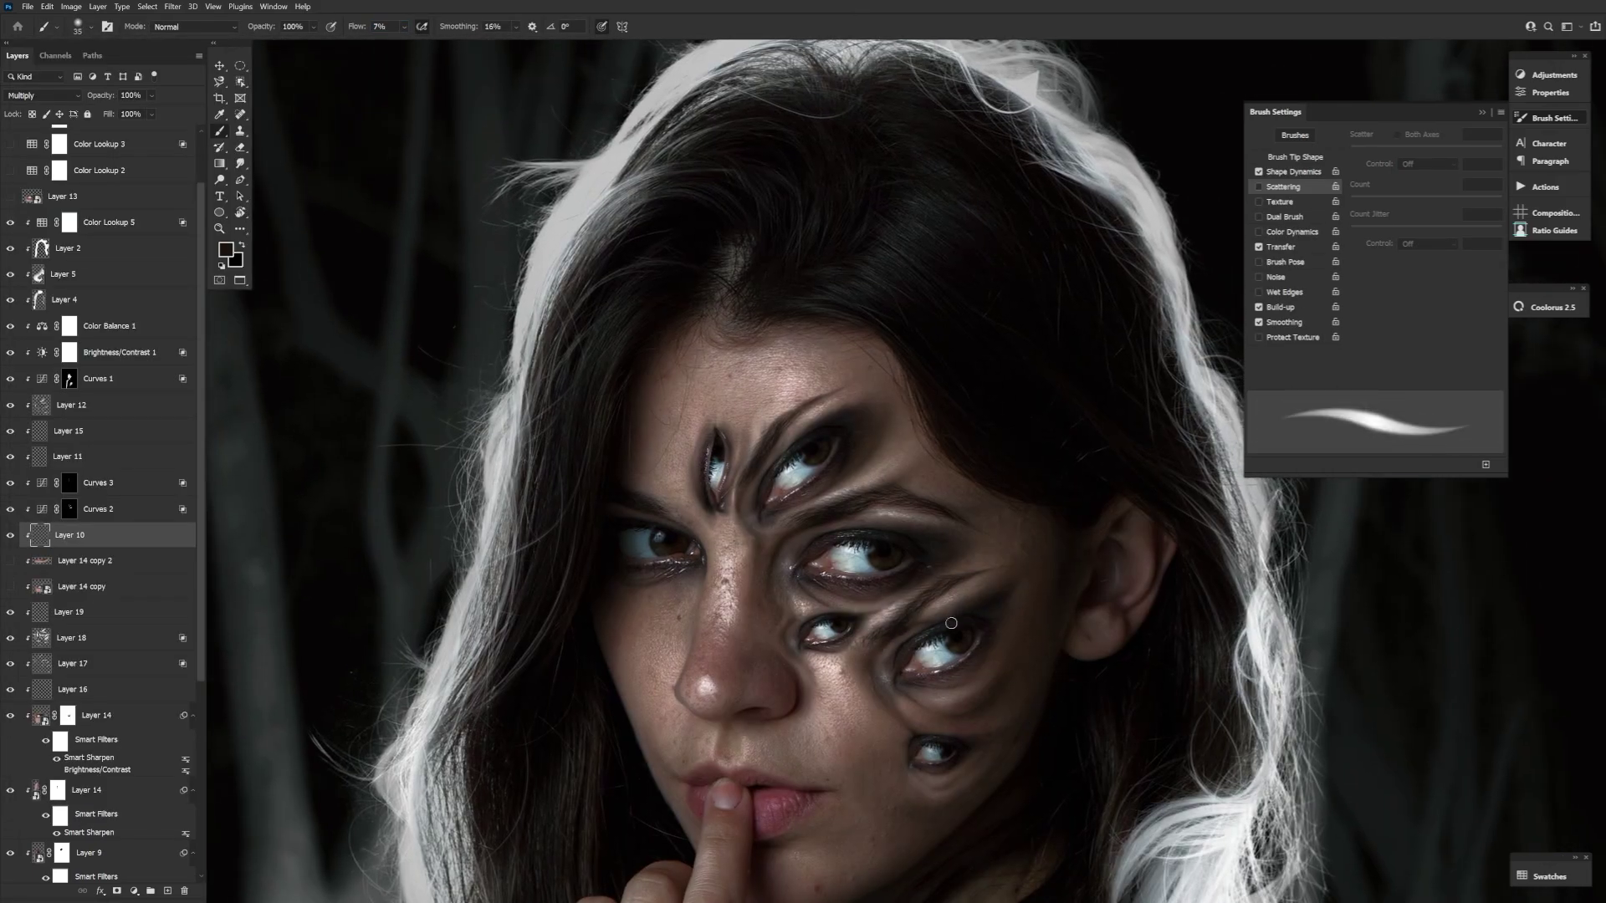
mouse_move(1007, 486)
left_mouse_down()
mouse_move(920, 352)
mouse_move(997, 340)
mouse_move(837, 460)
mouse_move(732, 577)
left_mouse_up()
scroll(806, 448, "up", 3)
key("bracketright")
key("bracketright")
Step: Paint soft dark shading around the extra eyes on the Multiply Layer 11 at 7% flow
key("alt+bracketright")
key("alt+bracketright")
key("alt+bracketright")
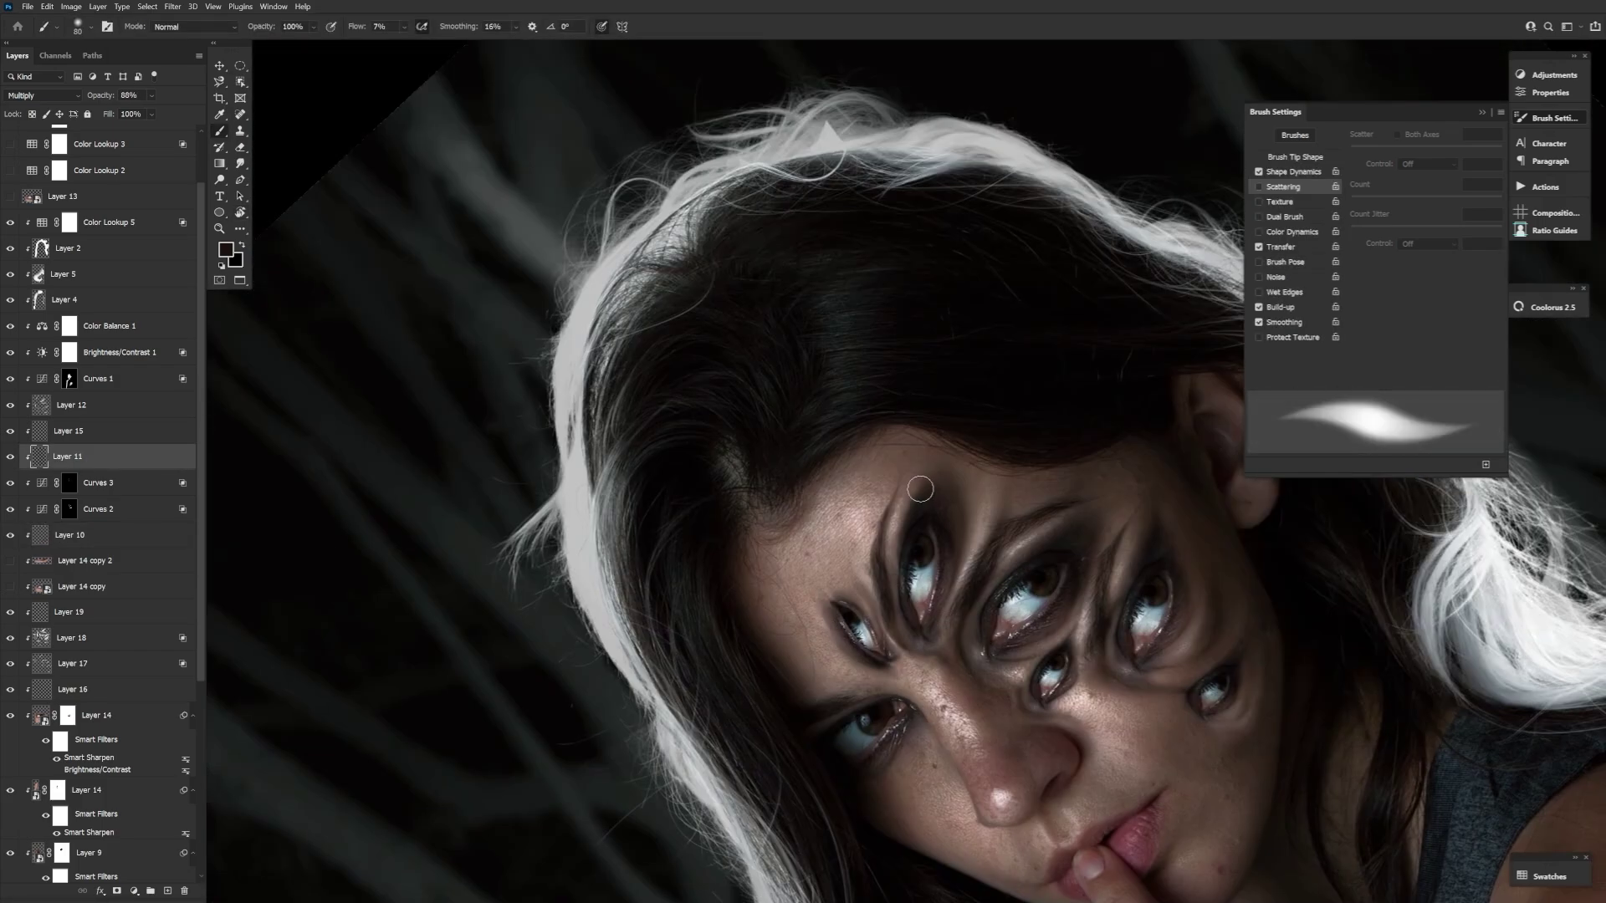
key("ctrl+z")
key("ctrl+shift+z")
key("bracketleft")
key("bracketleft")
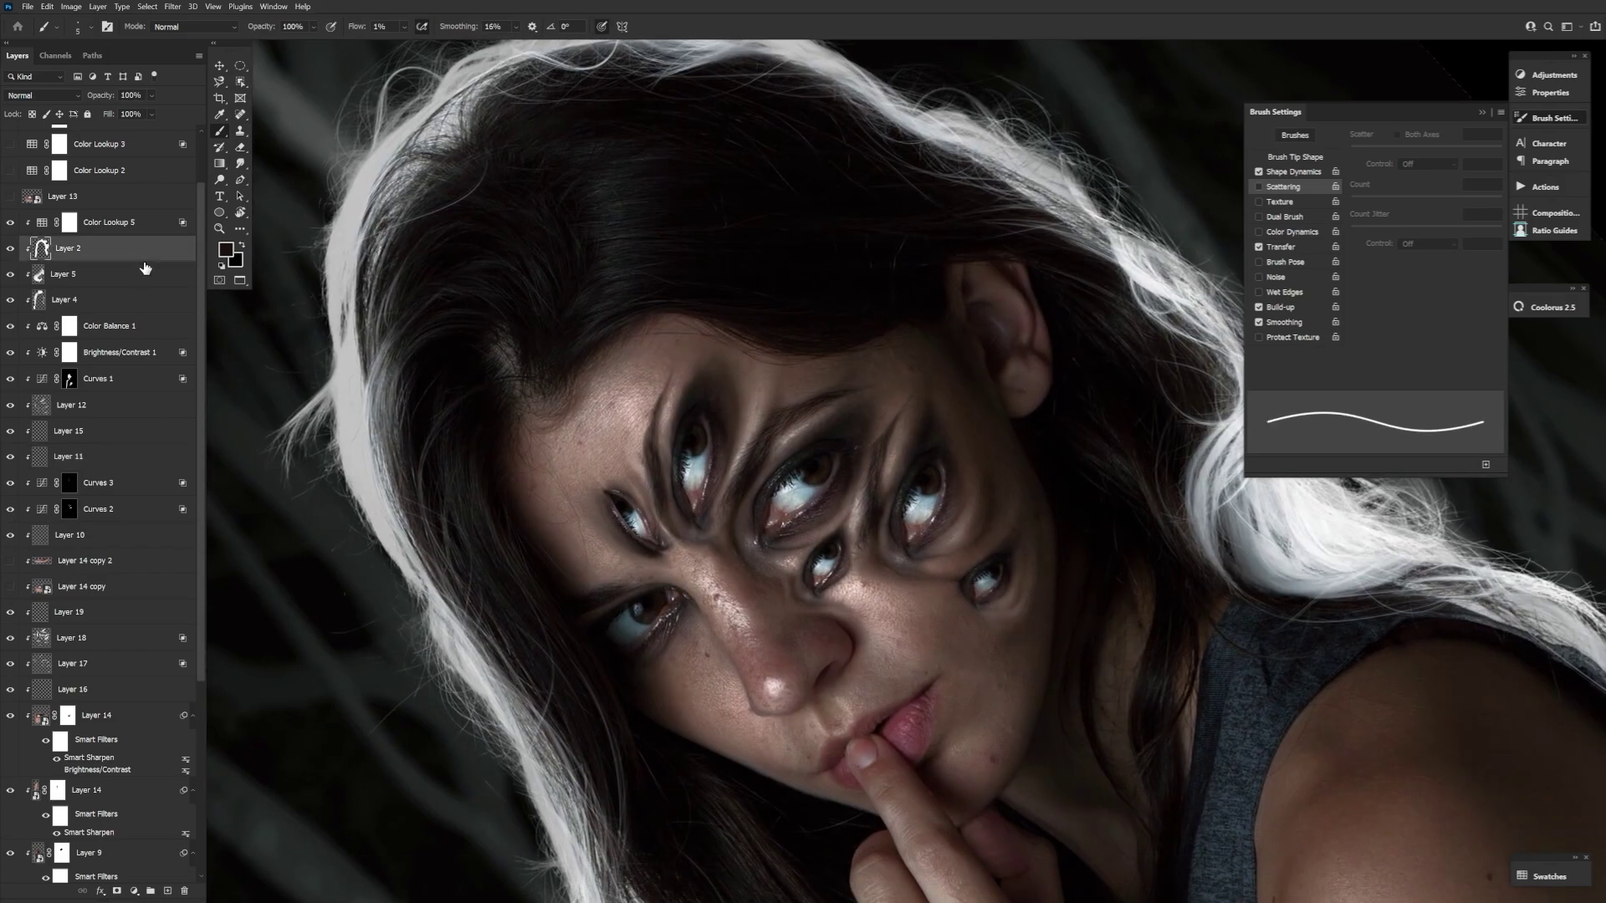
Step: Try painting black over the upper cheek eye on a new layer at 65% flow, and hide that layer
key("ctrl+shift+alt+n")
key("shift+6")
key("shift+5")
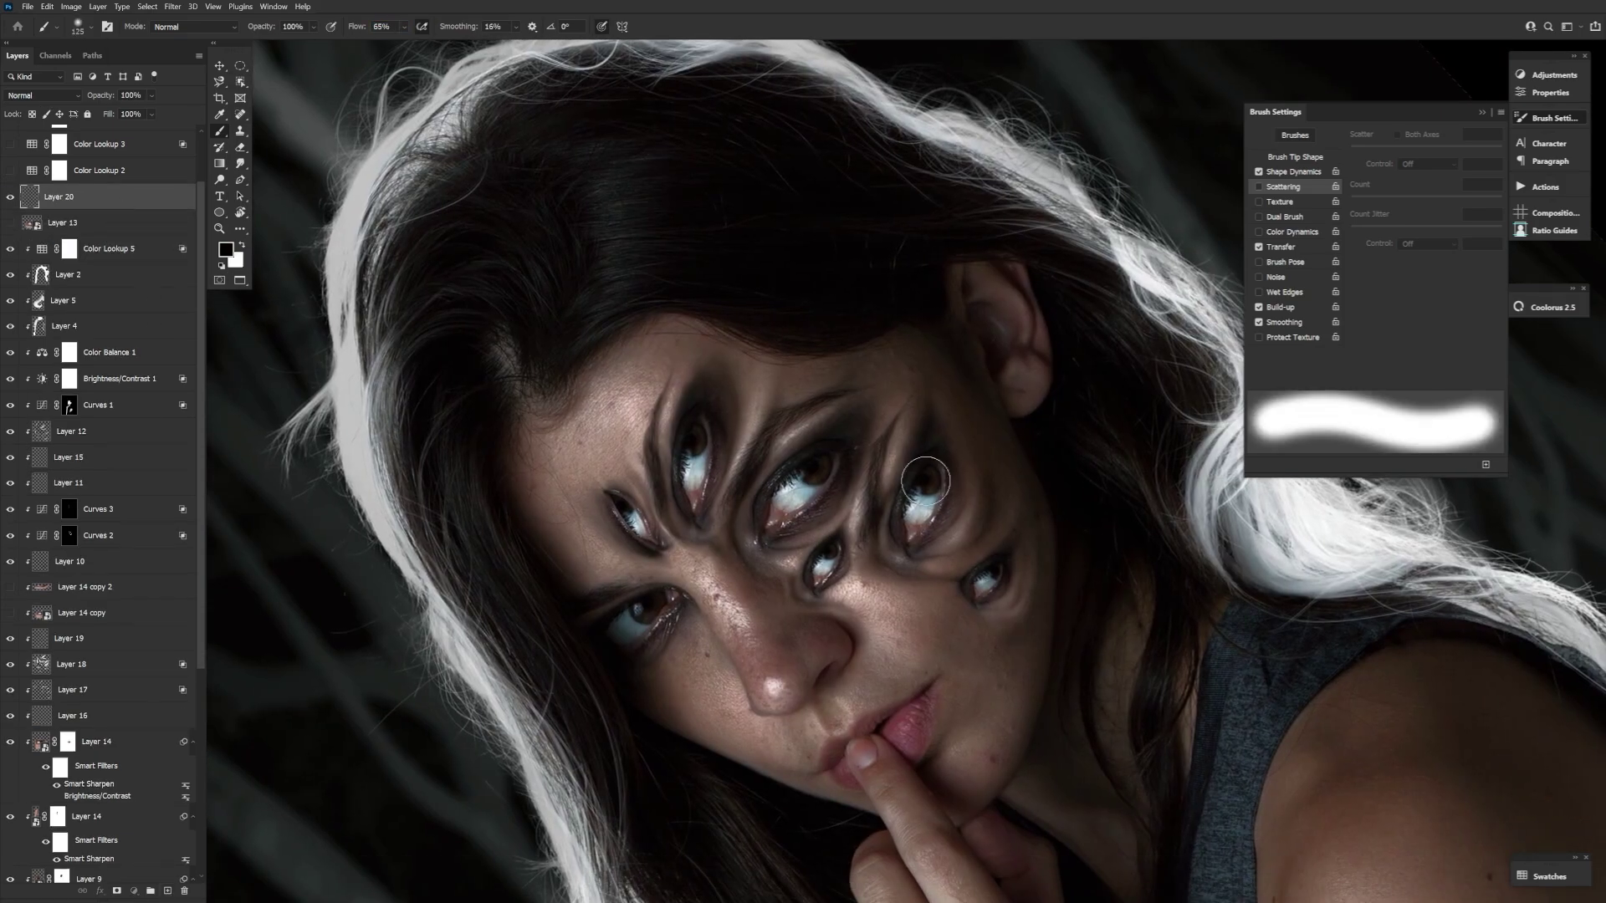
left_click_drag(924, 515, 951, 492)
left_click(11, 196)
Step: Create a new layer above Layer 20 and prepare a hard 20 px white brush
key("ctrl+shift+alt+n")
key("x")
key("bracketleft")
key("bracketleft")
key("bracketleft")
key("bracketleft")
key("bracketleft")
key("bracketleft")
key("bracketleft")
key("shift+bracketright")
key("shift+bracketright")
key("shift+bracketright")
key("shift+bracketright")
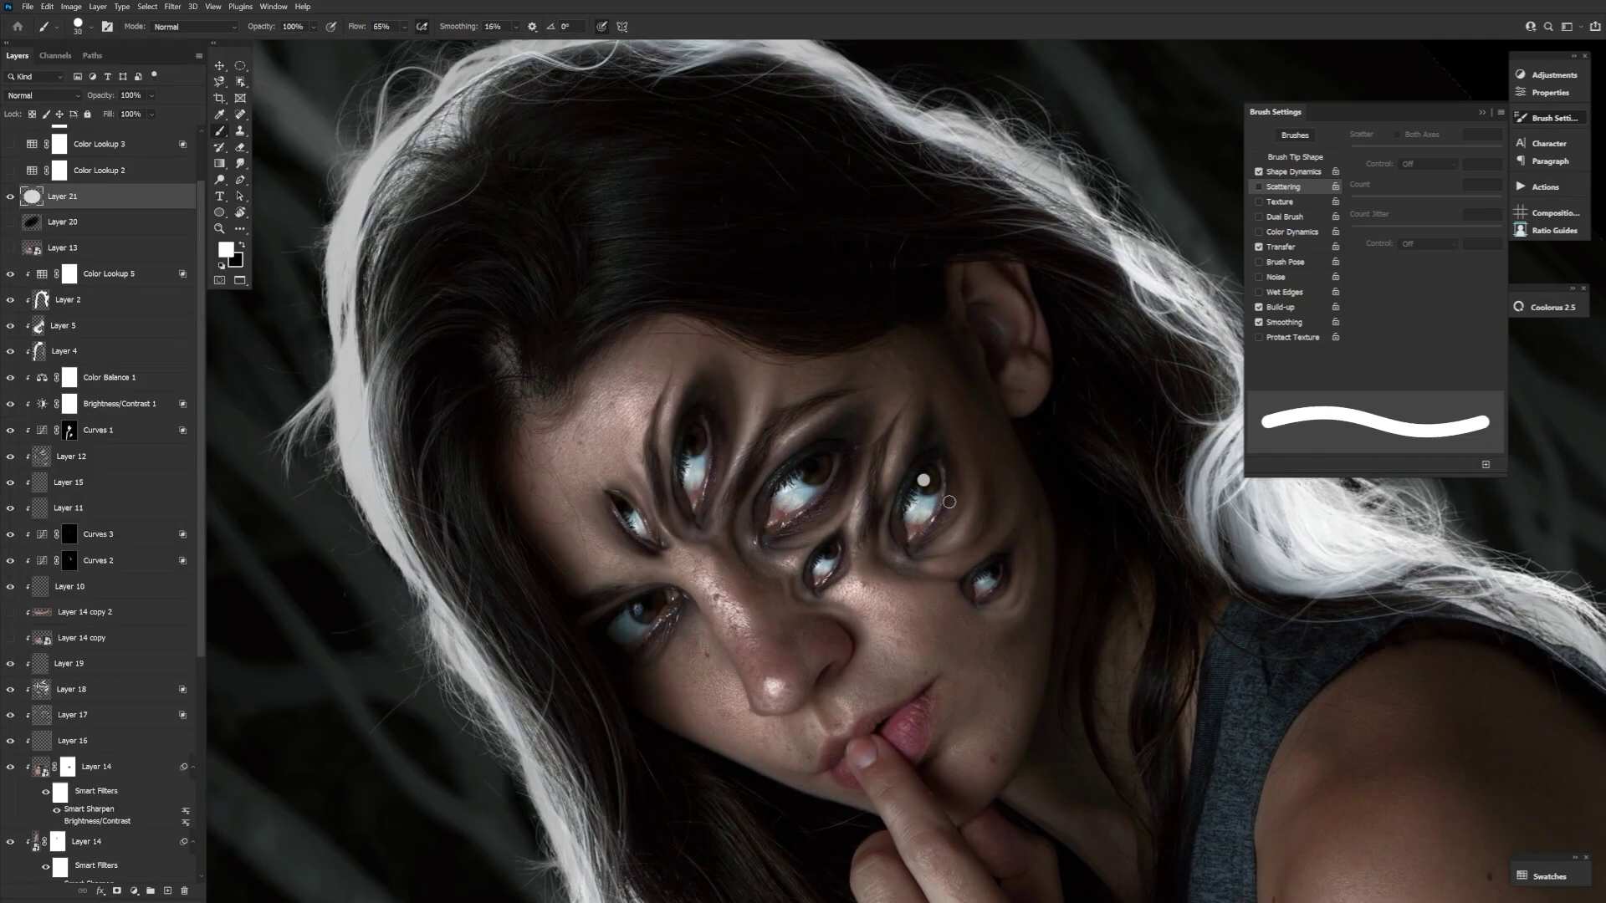
Step: Dot white catchlights onto the pupils of the eyes on Layer 21 and soften them with the eraser
left_click(812, 467)
left_click(828, 551)
left_click(924, 480)
left_click(691, 440)
left_click(621, 506)
left_click(644, 602)
key("e")
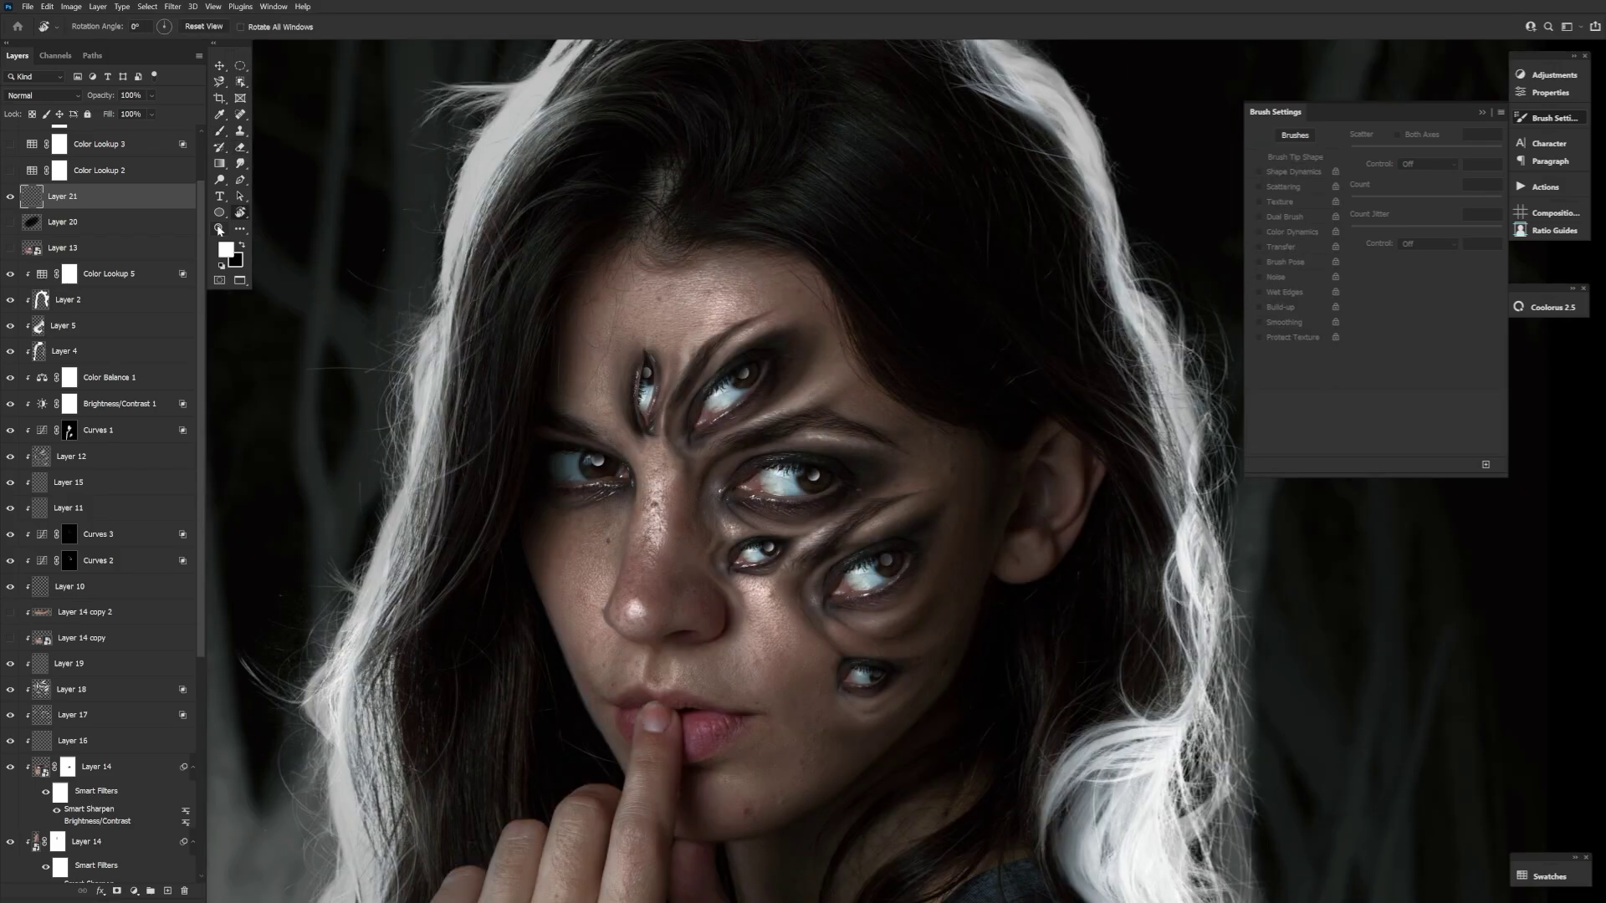
Step: Try a soft beige glow over the larger forehead eye on a new Lighten layer below Layer 21, trimming it with the eraser
key("ctrl+shift+alt+n")
left_click(226, 250)
key("Return")
key("b")
key("bracketright")
key("bracketright")
key("bracketright")
left_click(741, 368)
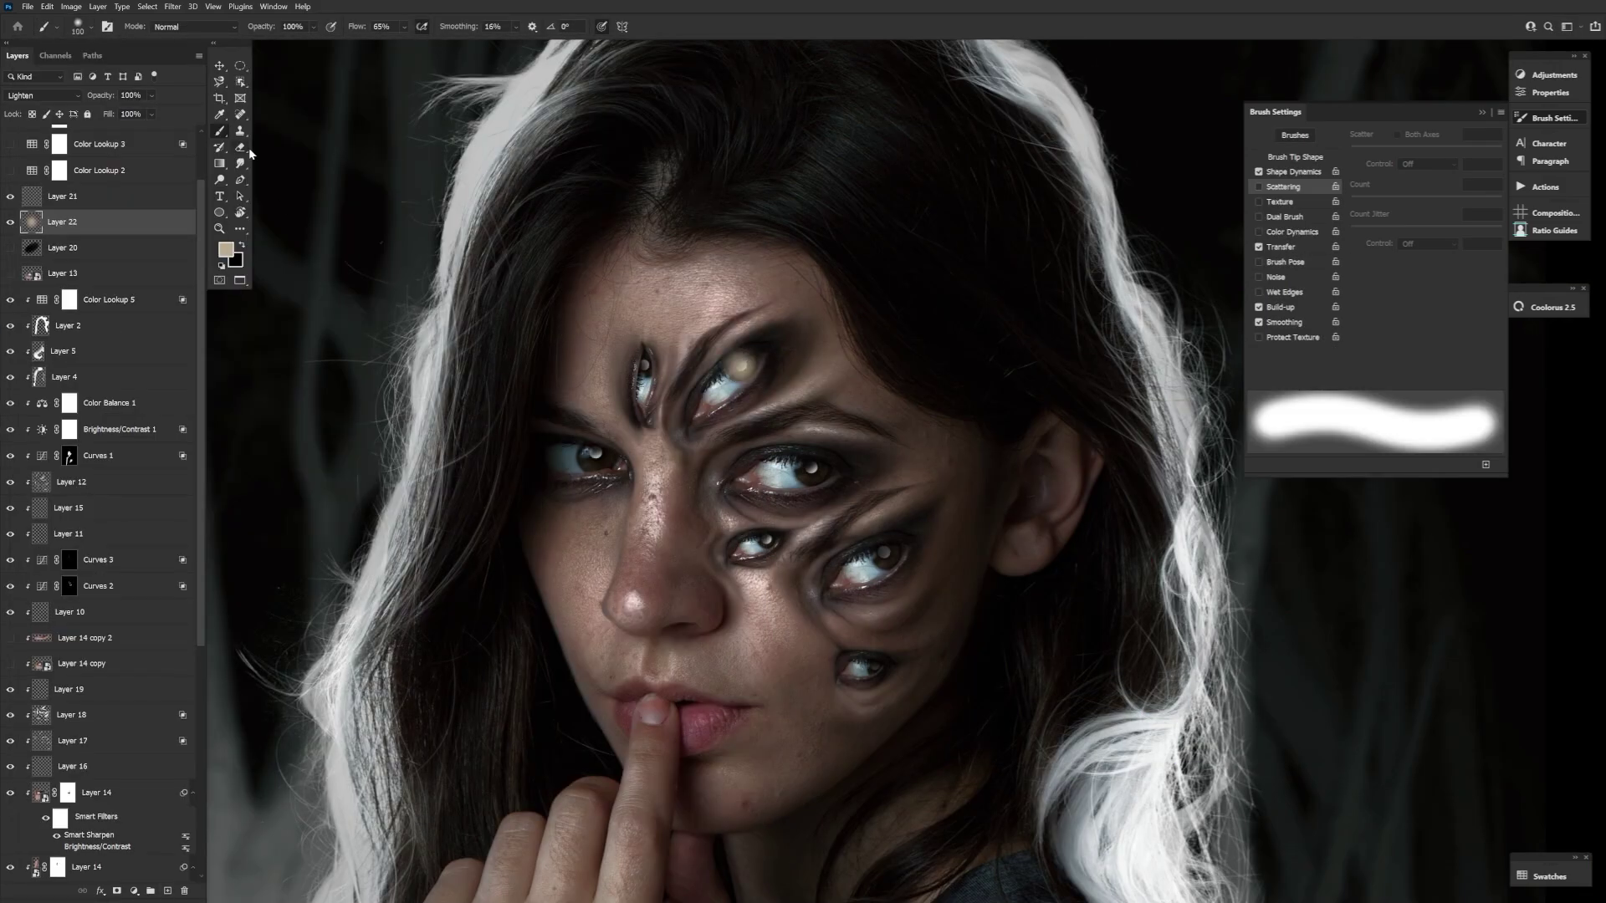
key("e")
mouse_move(695, 361)
left_mouse_down()
mouse_move(820, 310)
mouse_move(739, 374)
mouse_move(707, 452)
mouse_move(752, 373)
left_mouse_up()
Step: Try painting the larger forehead eye black on Layer 22, and hide the layer
key("b")
key("x")
left_click(729, 385)
left_click(721, 394)
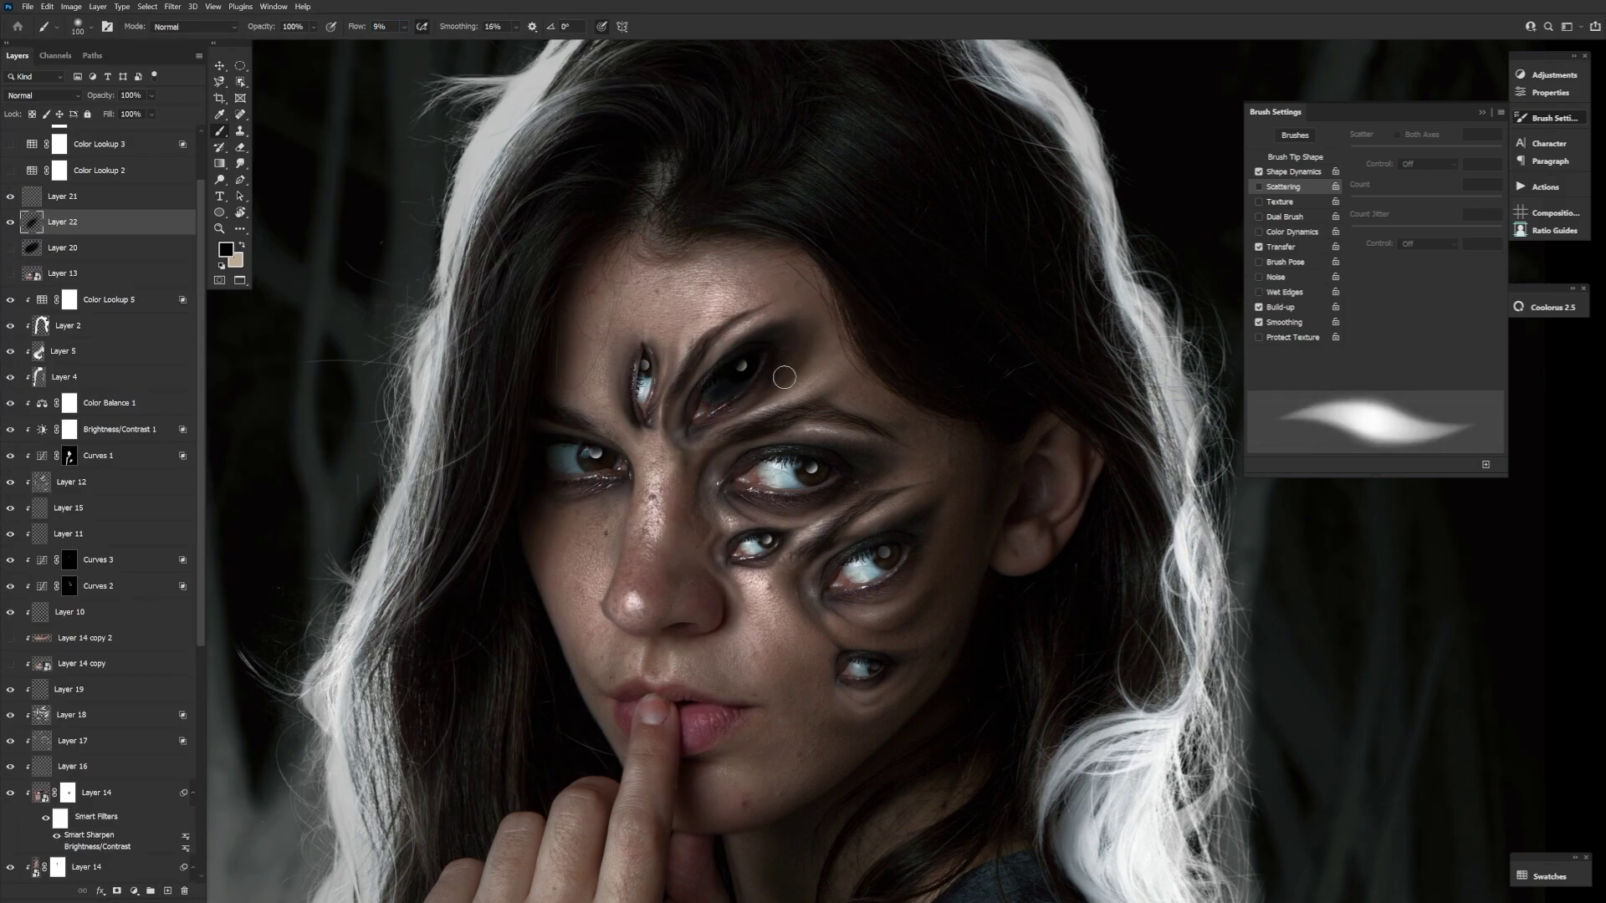
key("e")
left_click(10, 222)
Step: Select Layer 21, flip the whole image horizontally, and collapse the brush settings
left_click(63, 195)
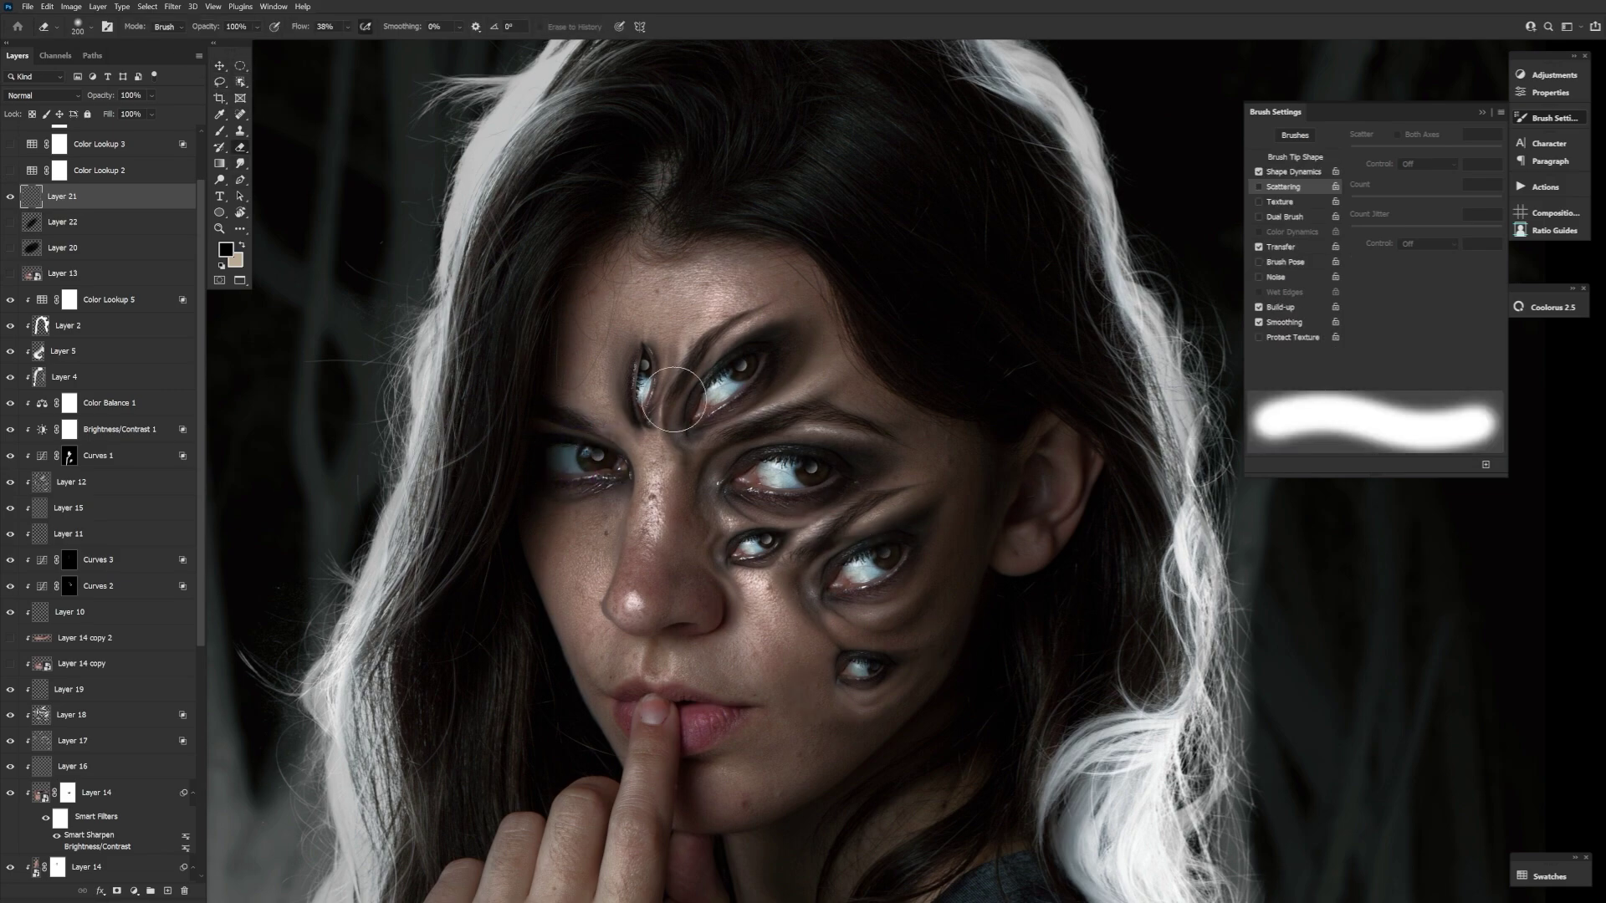
left_click(421, 326)
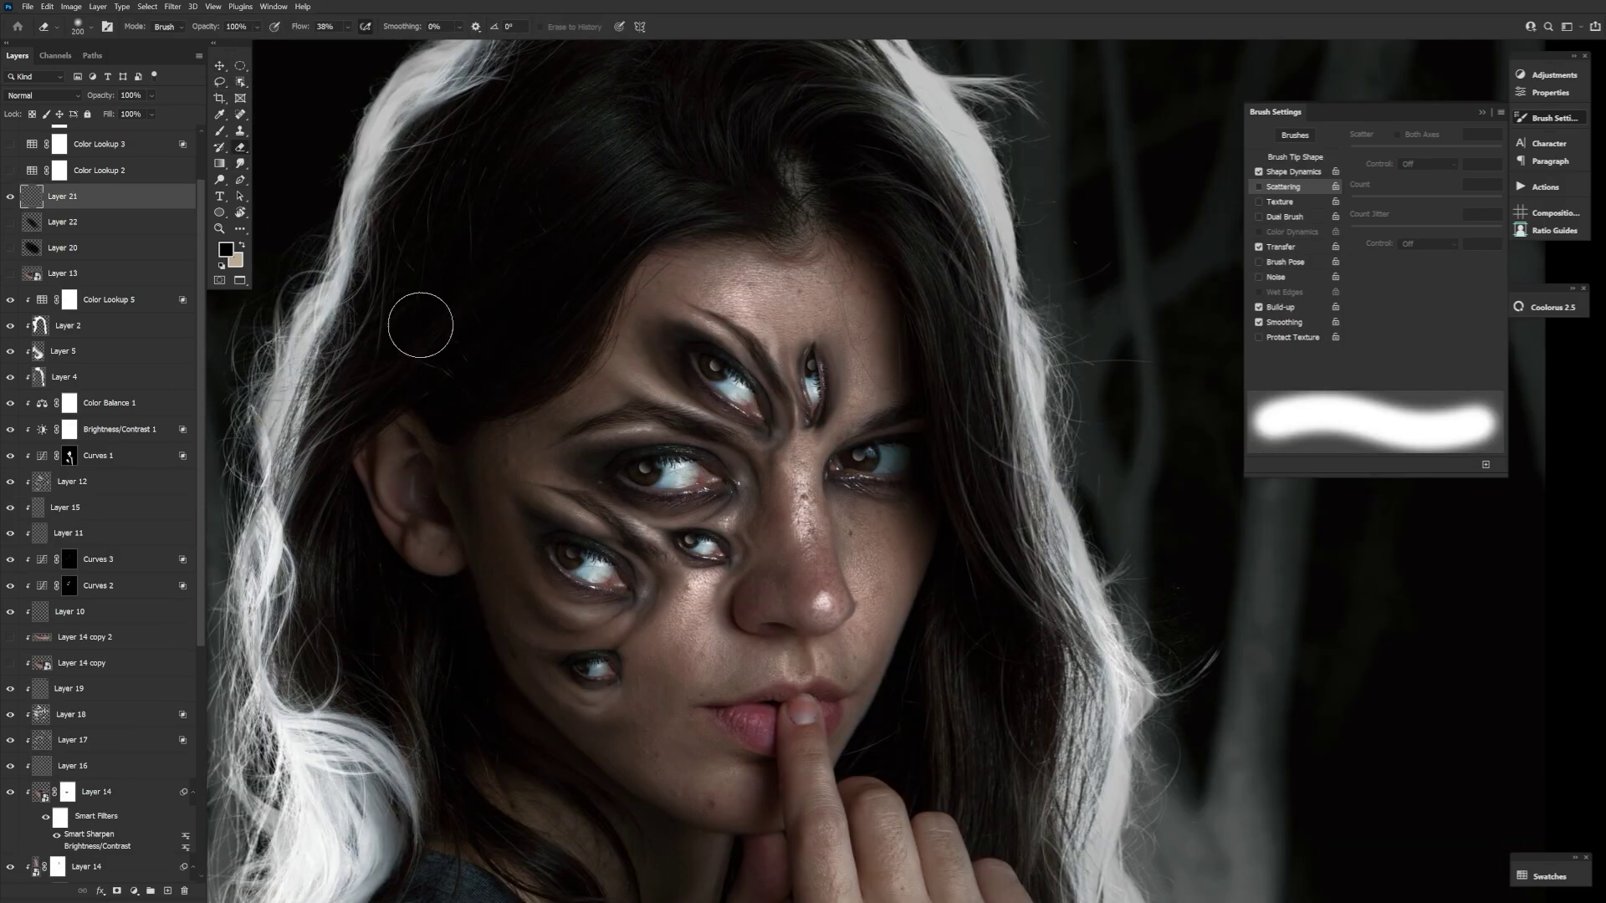
left_click(217, 231)
key("ctrl+0")
left_click(1542, 121)
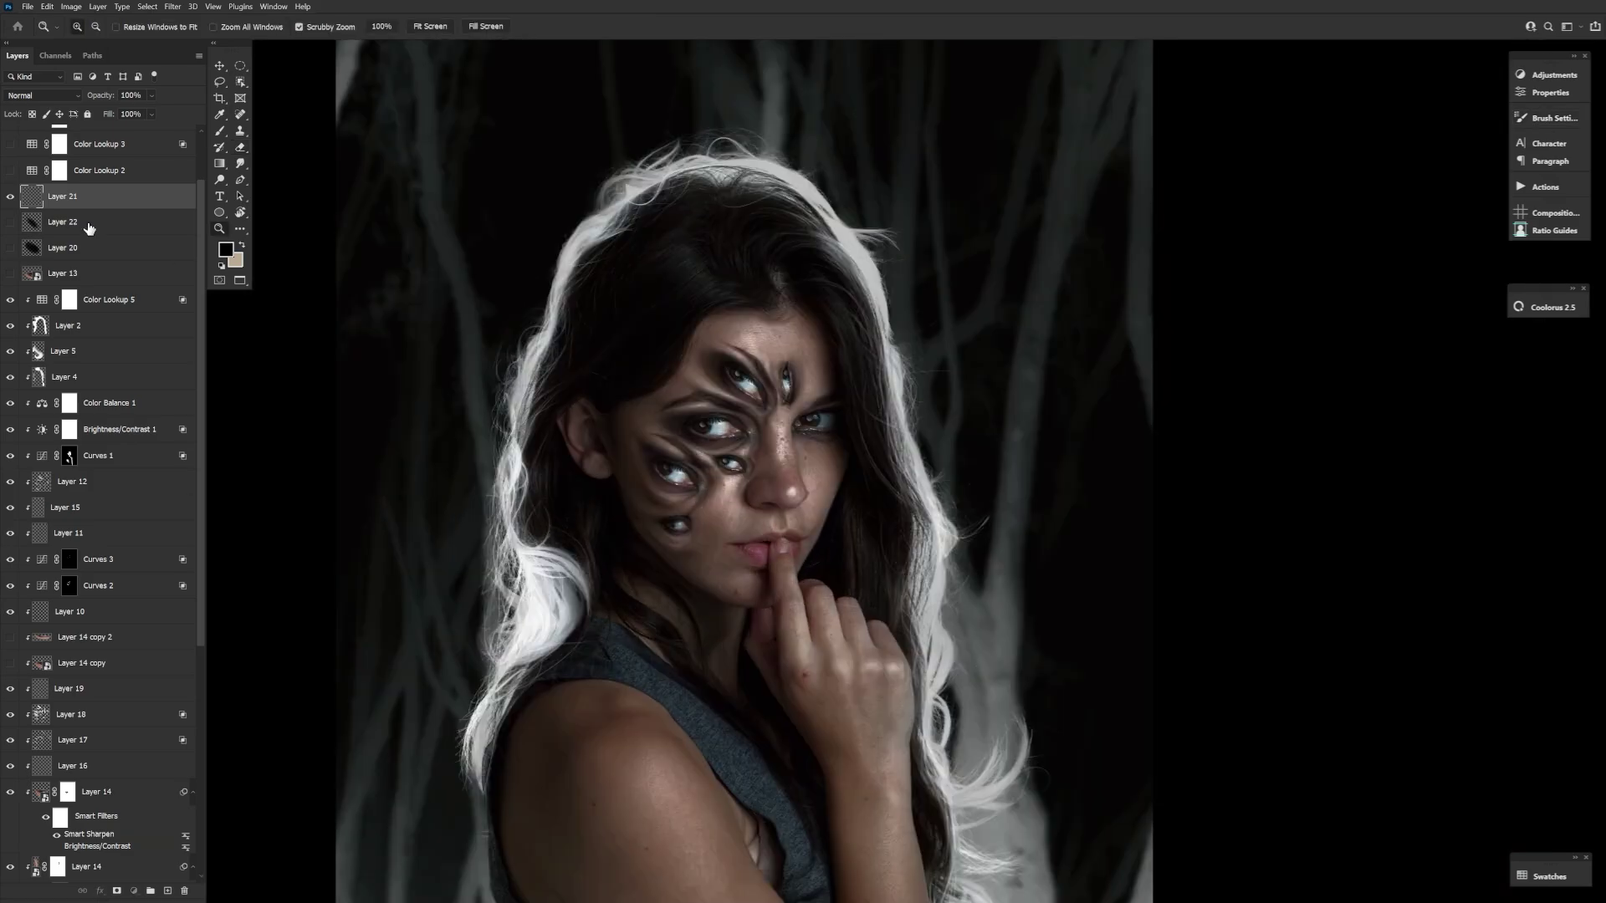
Step: Paint a soft cream glow over the largest extra eye's iris on a new layer below Layer 21 and trim its edges
left_click(89, 222)
key("ctrl+shift+alt+n")
key("b")
right_click(971, 535, "alt+shift")
left_click(701, 426)
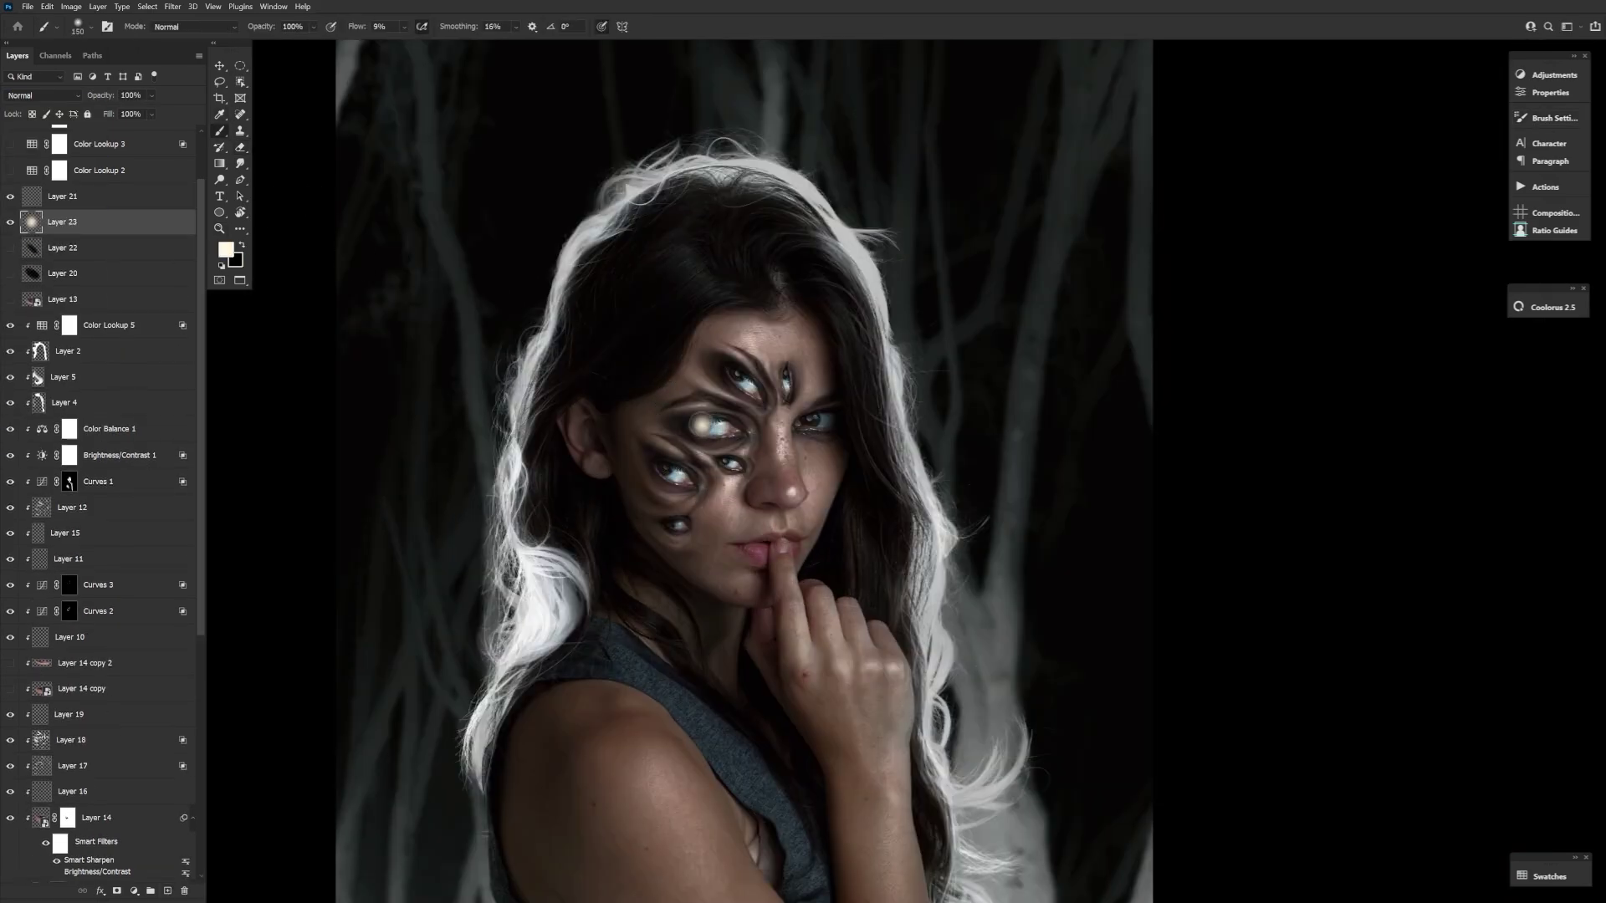
key("e")
left_click_drag(707, 423, 676, 432)
Step: Paint matching pale glows over the irises of the other eyes at 9% flow, with Layer 23 above Layer 21 at 48% opacity
key("b")
scroll(724, 421, "up", 3)
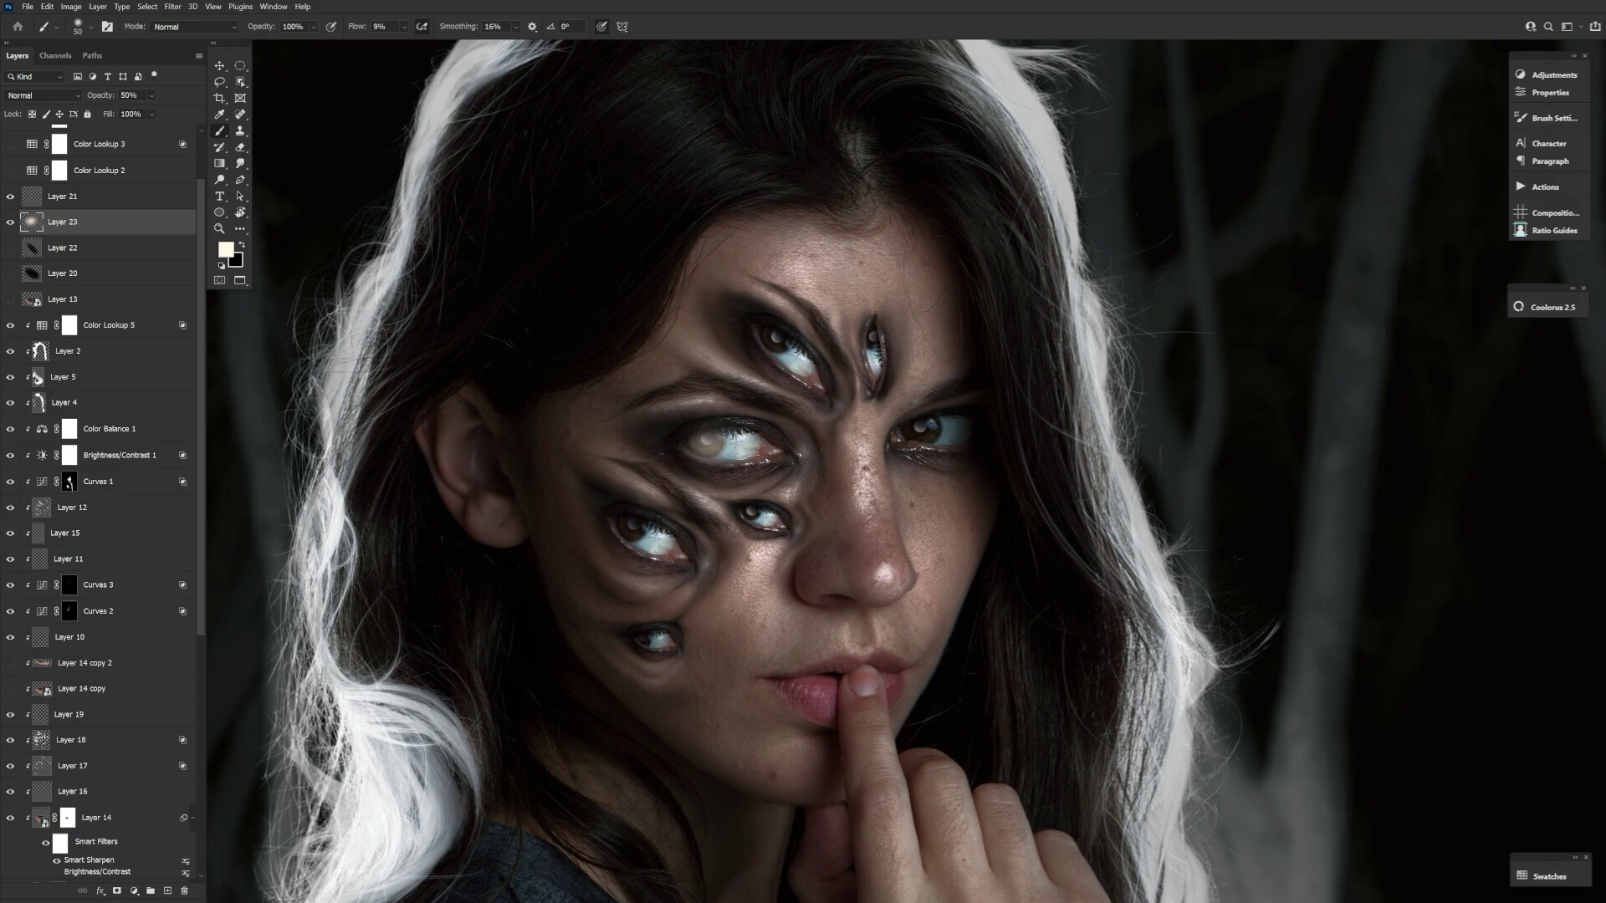
left_click(775, 337)
key("bracketright")
key("bracketright")
key("bracketright")
left_click(874, 339)
left_click(919, 426)
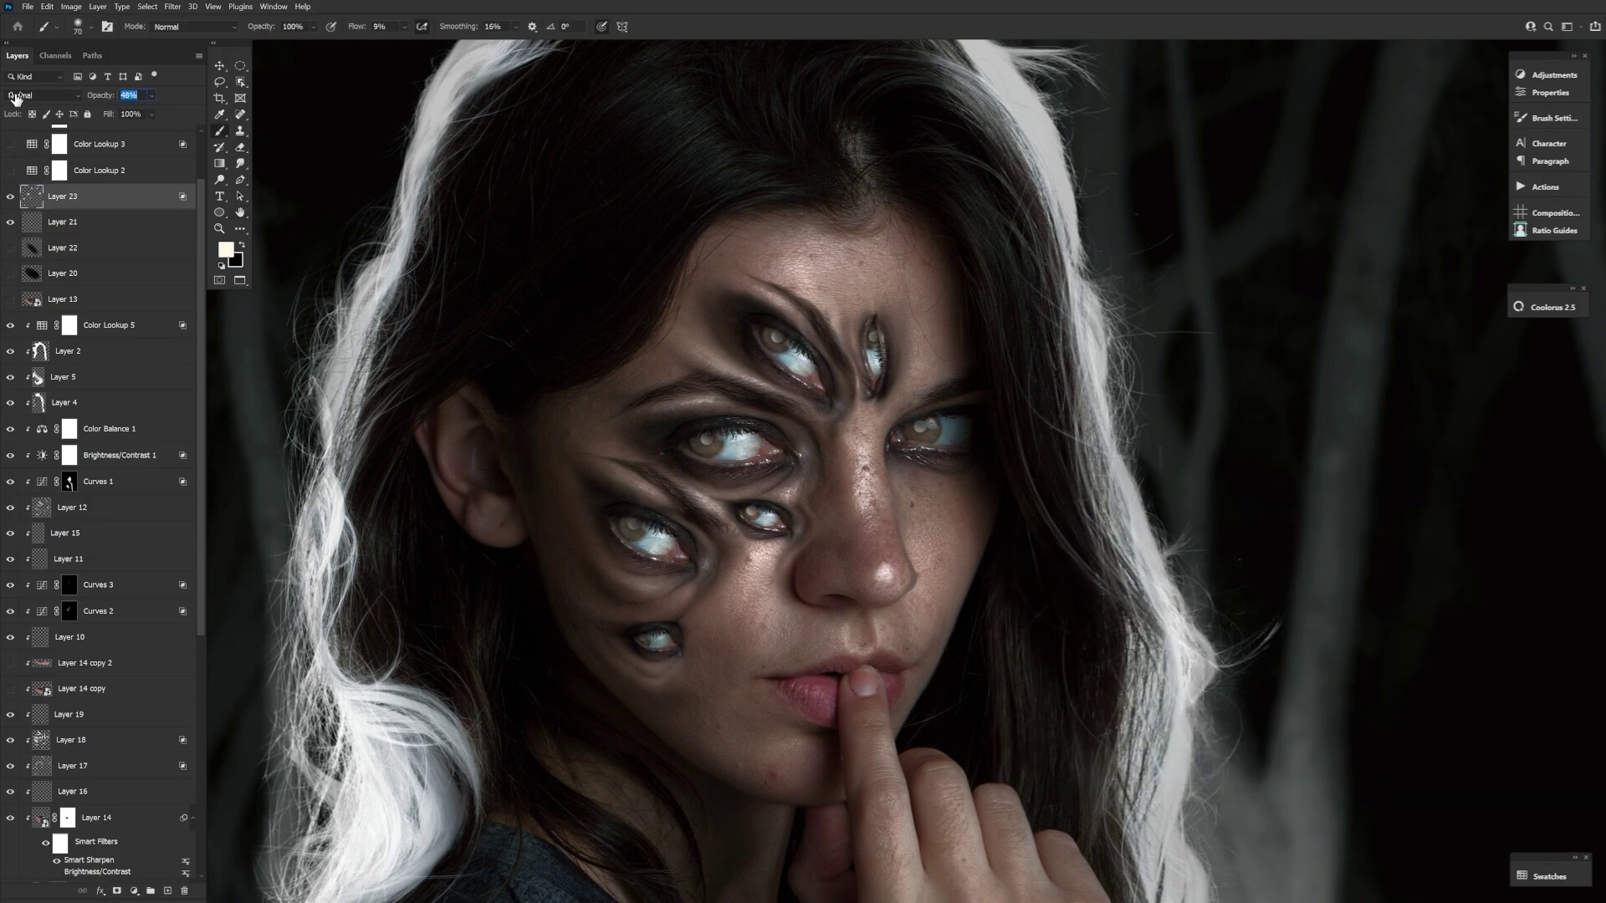
Step: Clean up the iris glows with the eraser and tint the irises pale teal on a new Overlay layer at 23% flow
key("e")
key("alt+bracketleft")
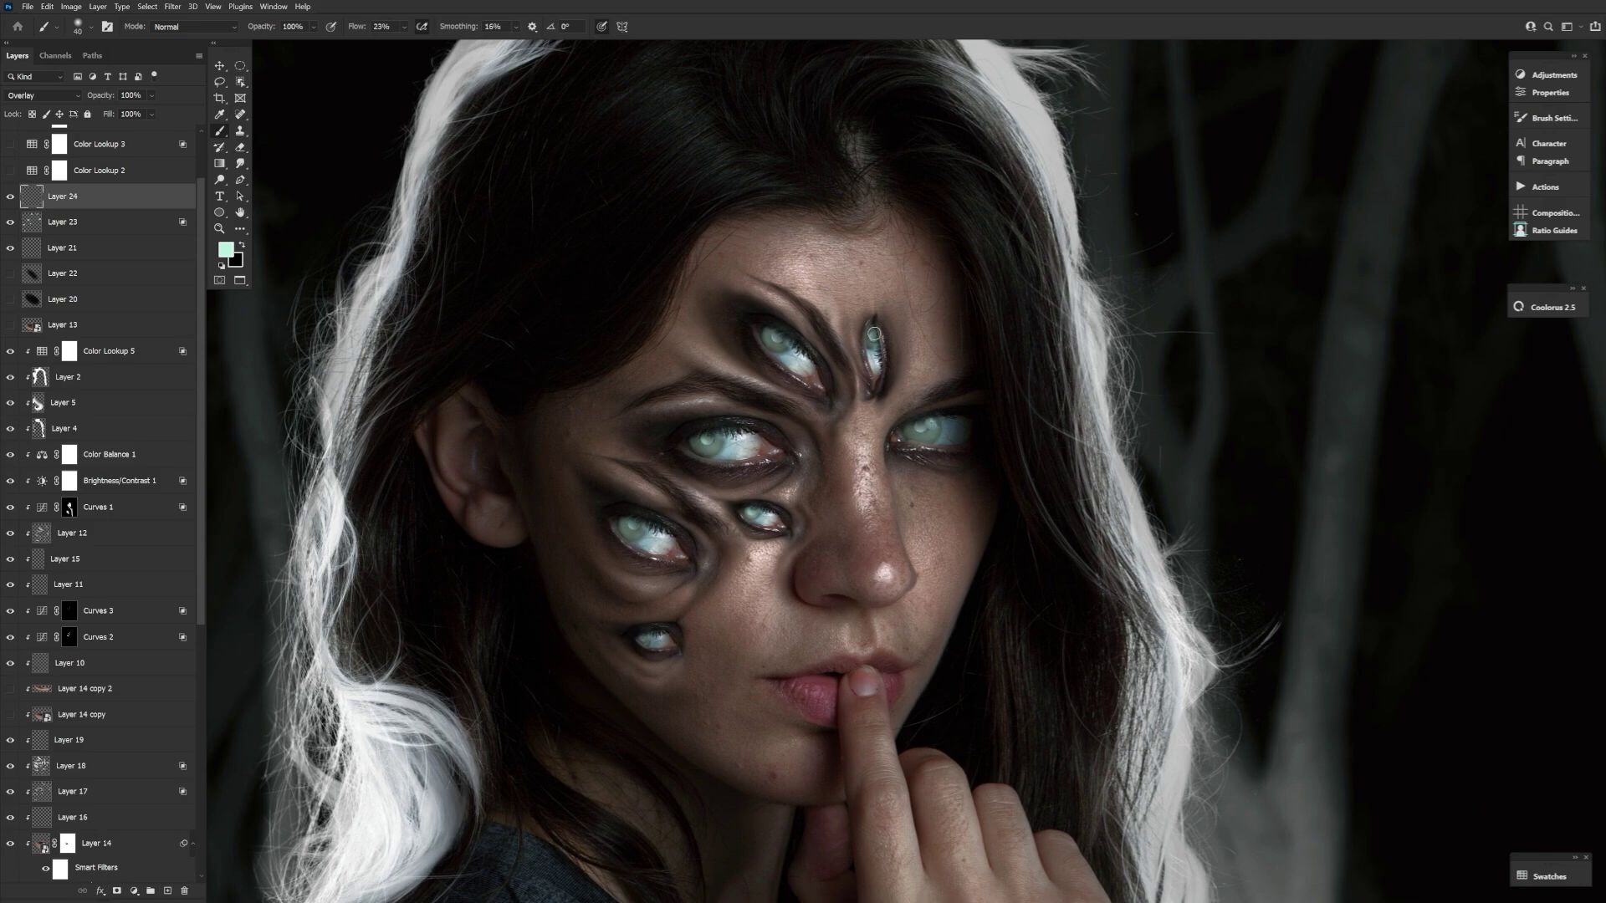
key("z")
key("ctrl+0")
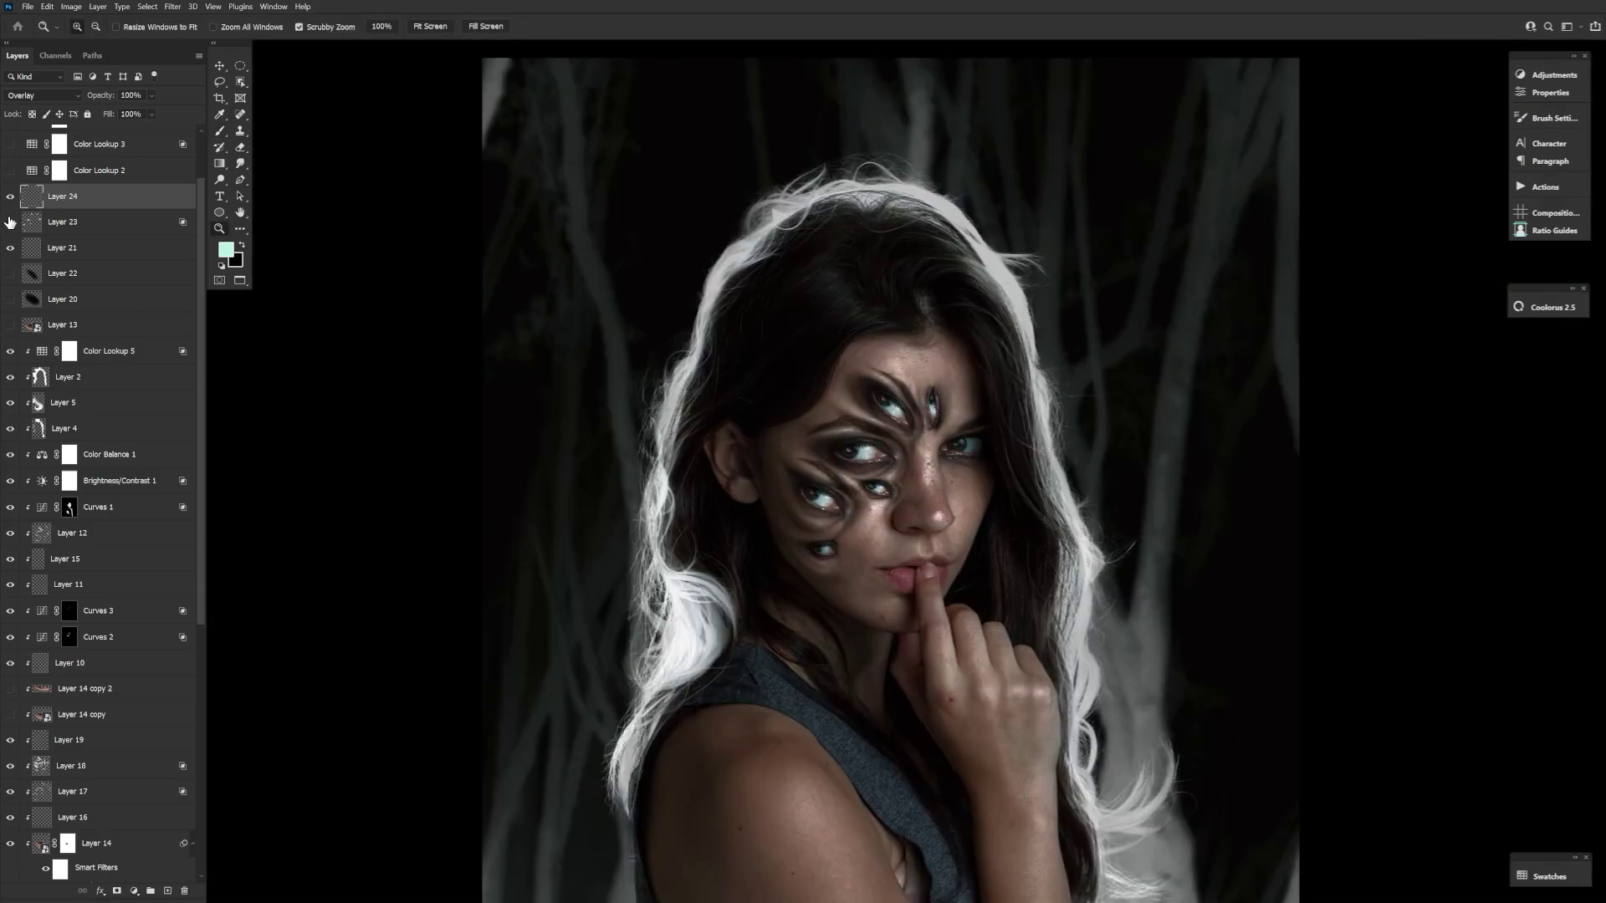
left_click(63, 222)
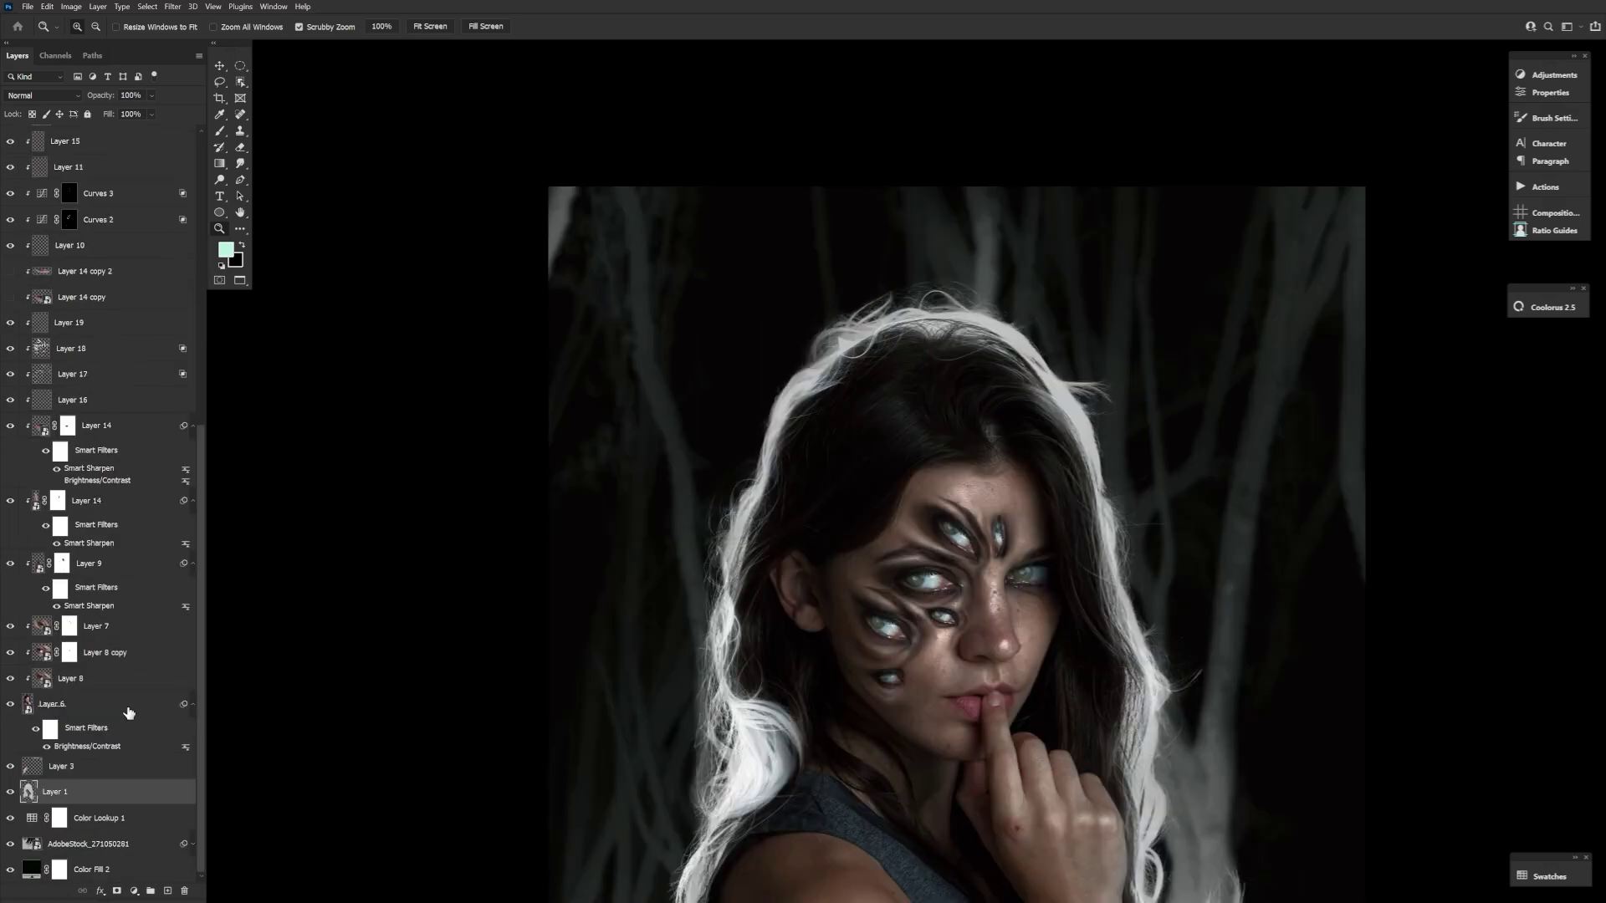
Step: Create a new layer above Layer 1 and paint light grey strokes around the hair with a shaped brush at 100% flow
key("b")
left_click(226, 249)
key("Return")
left_click(168, 890)
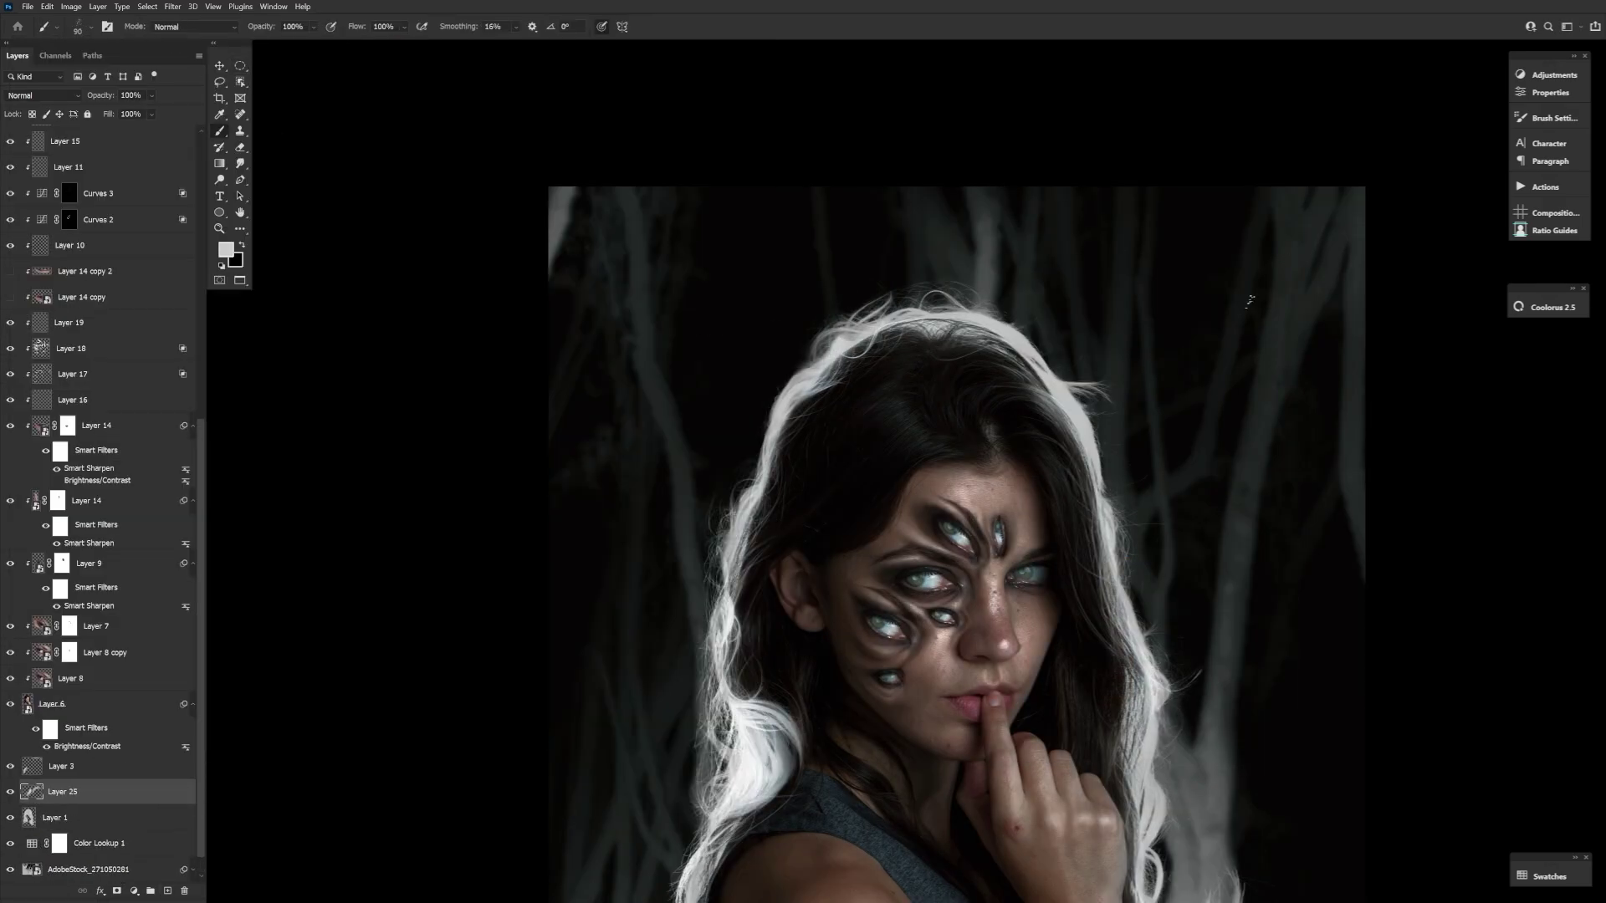
key("z")
key("ctrl+0")
scroll(100, 502, "up", 10)
Step: Add two Selective Color layers above Layer 24, setting the Neutrals' magenta to -1% in the upper one
left_click(10, 137)
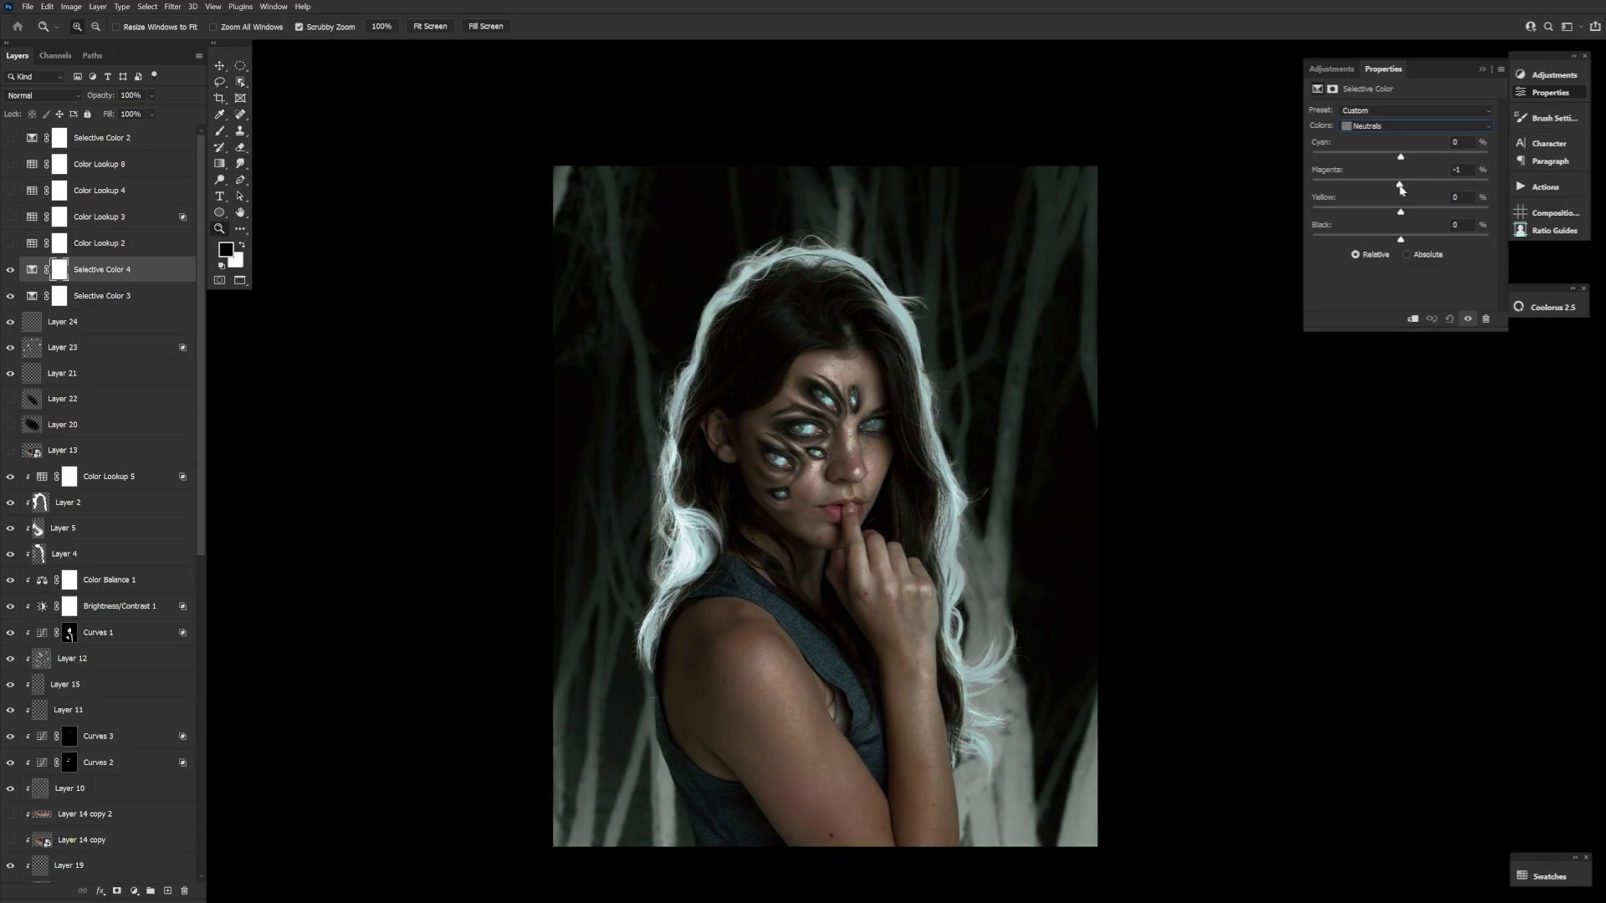
left_click(1414, 126)
left_click(1388, 215)
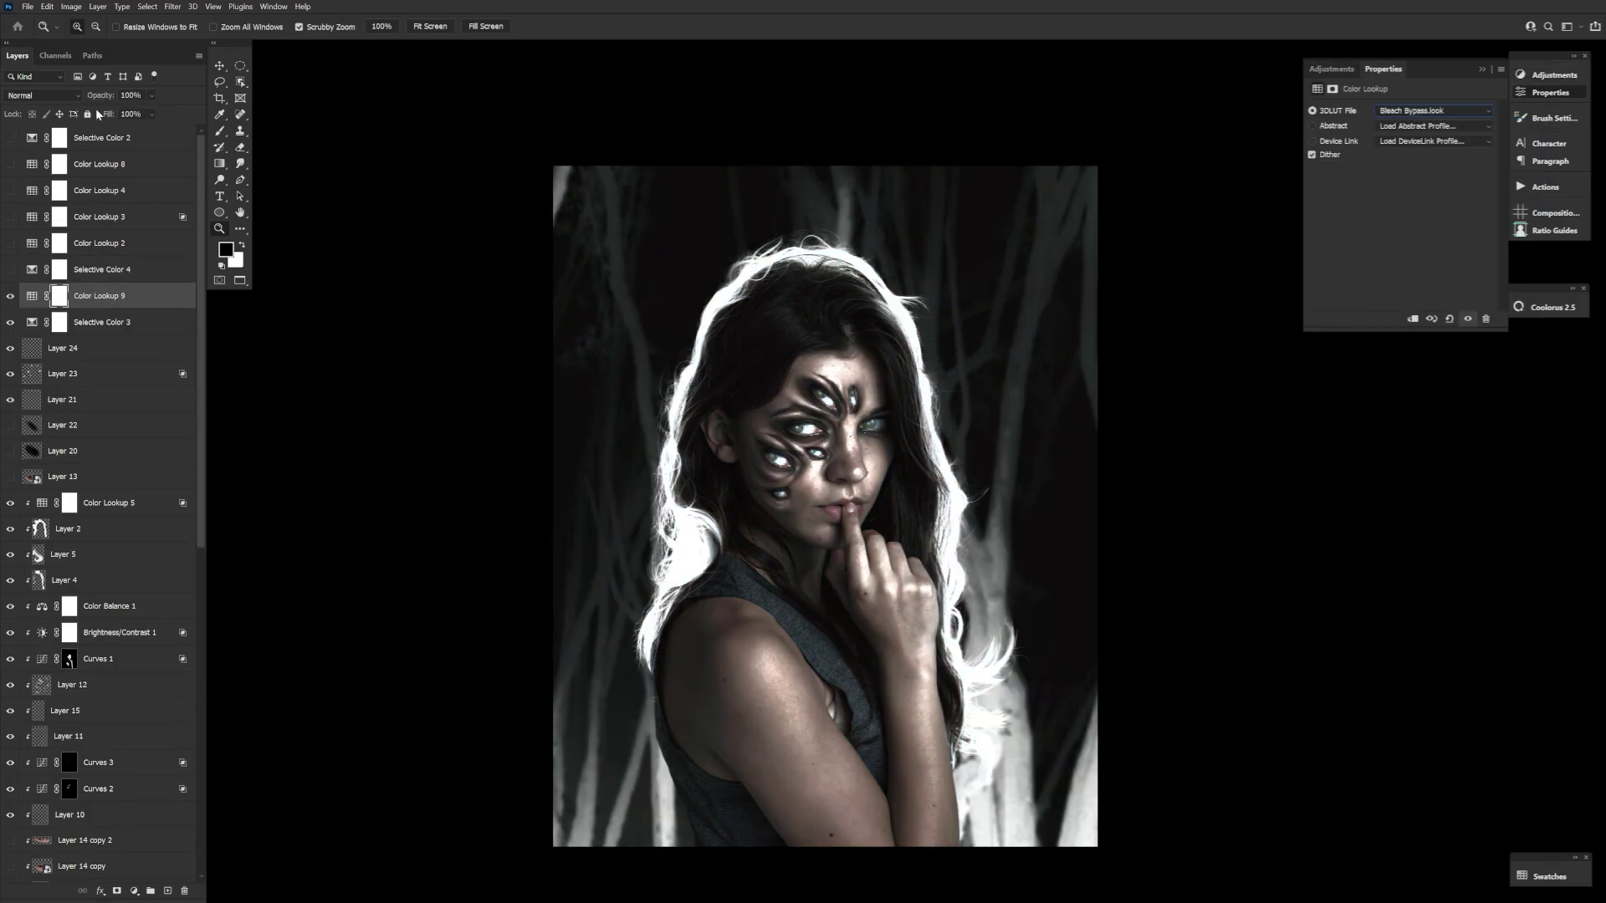
Step: Add a Color Lookup layer above the Bleach Bypass one with the EdgyAmber.3DL look and lower its opacity
left_click(1433, 110)
left_click(1448, 223)
scroll(1446, 112, "down", 3)
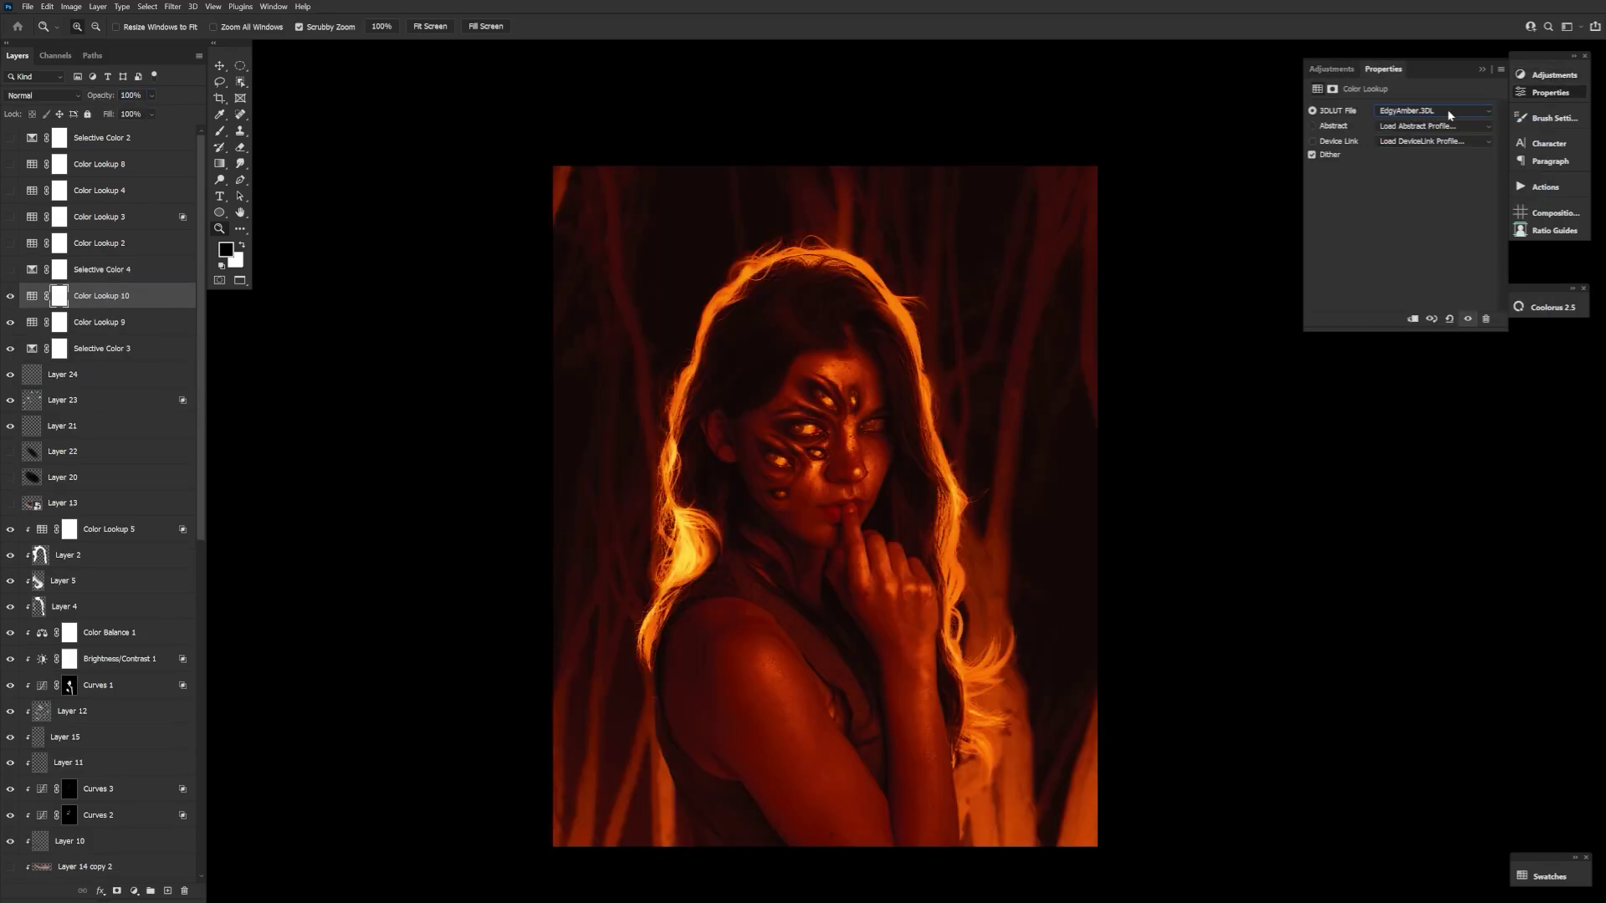
scroll(1446, 117, "down", 2)
left_click_drag(108, 95, 10, 98)
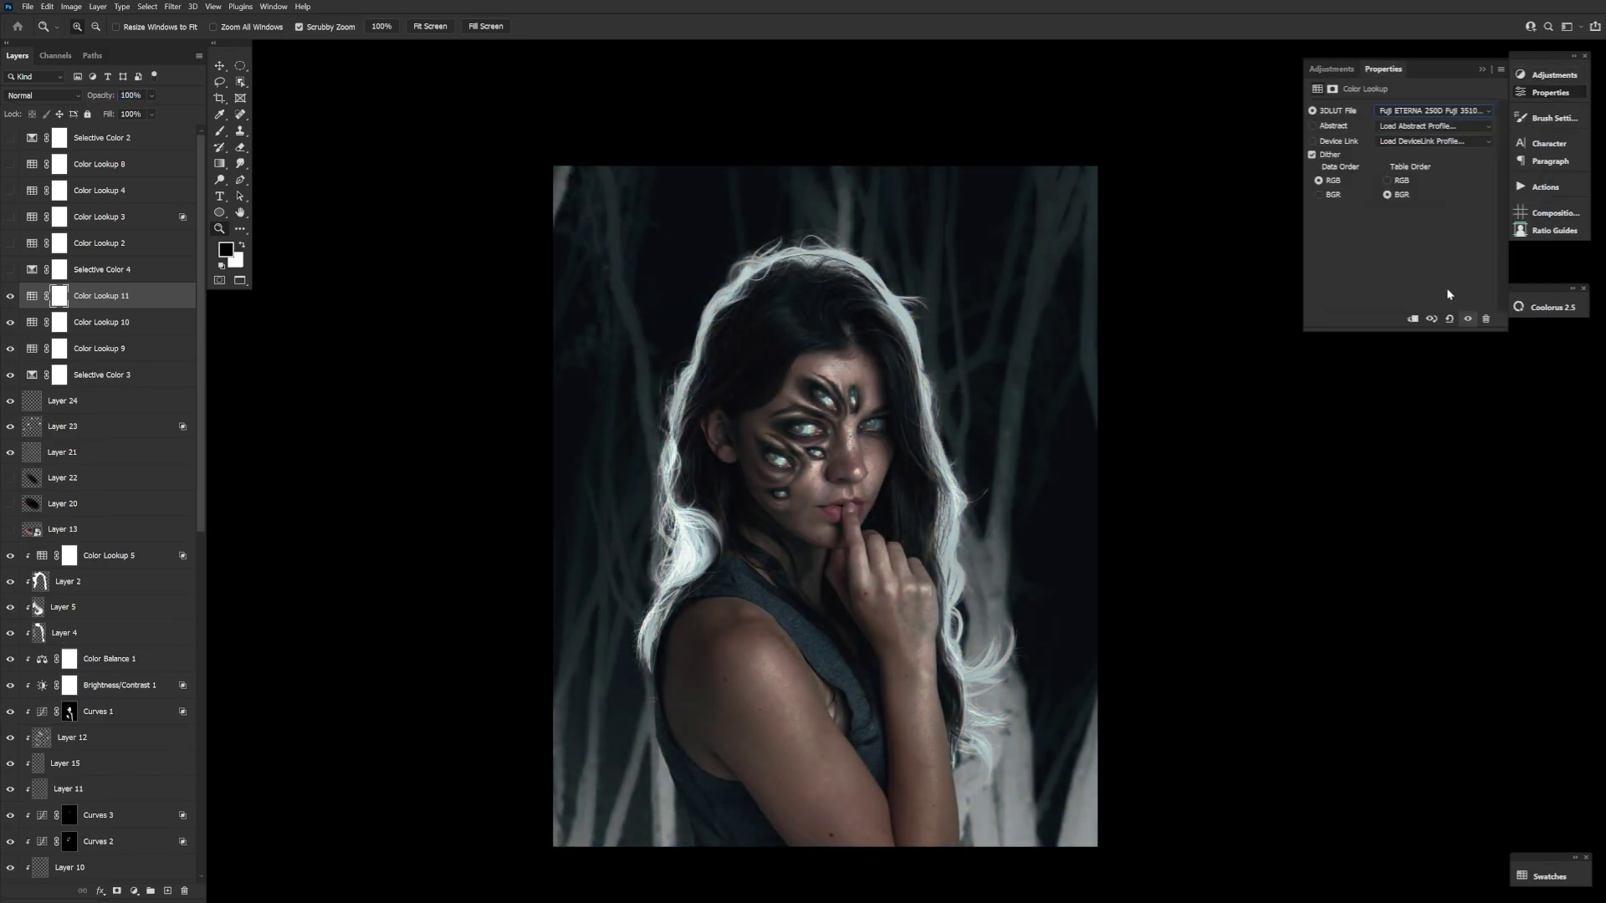
Step: Give the new Color Lookup layer the Fuji F125 Kodak 2393 look at reduced opacity and mask it off the woman with black
scroll(1433, 111, "down", 3)
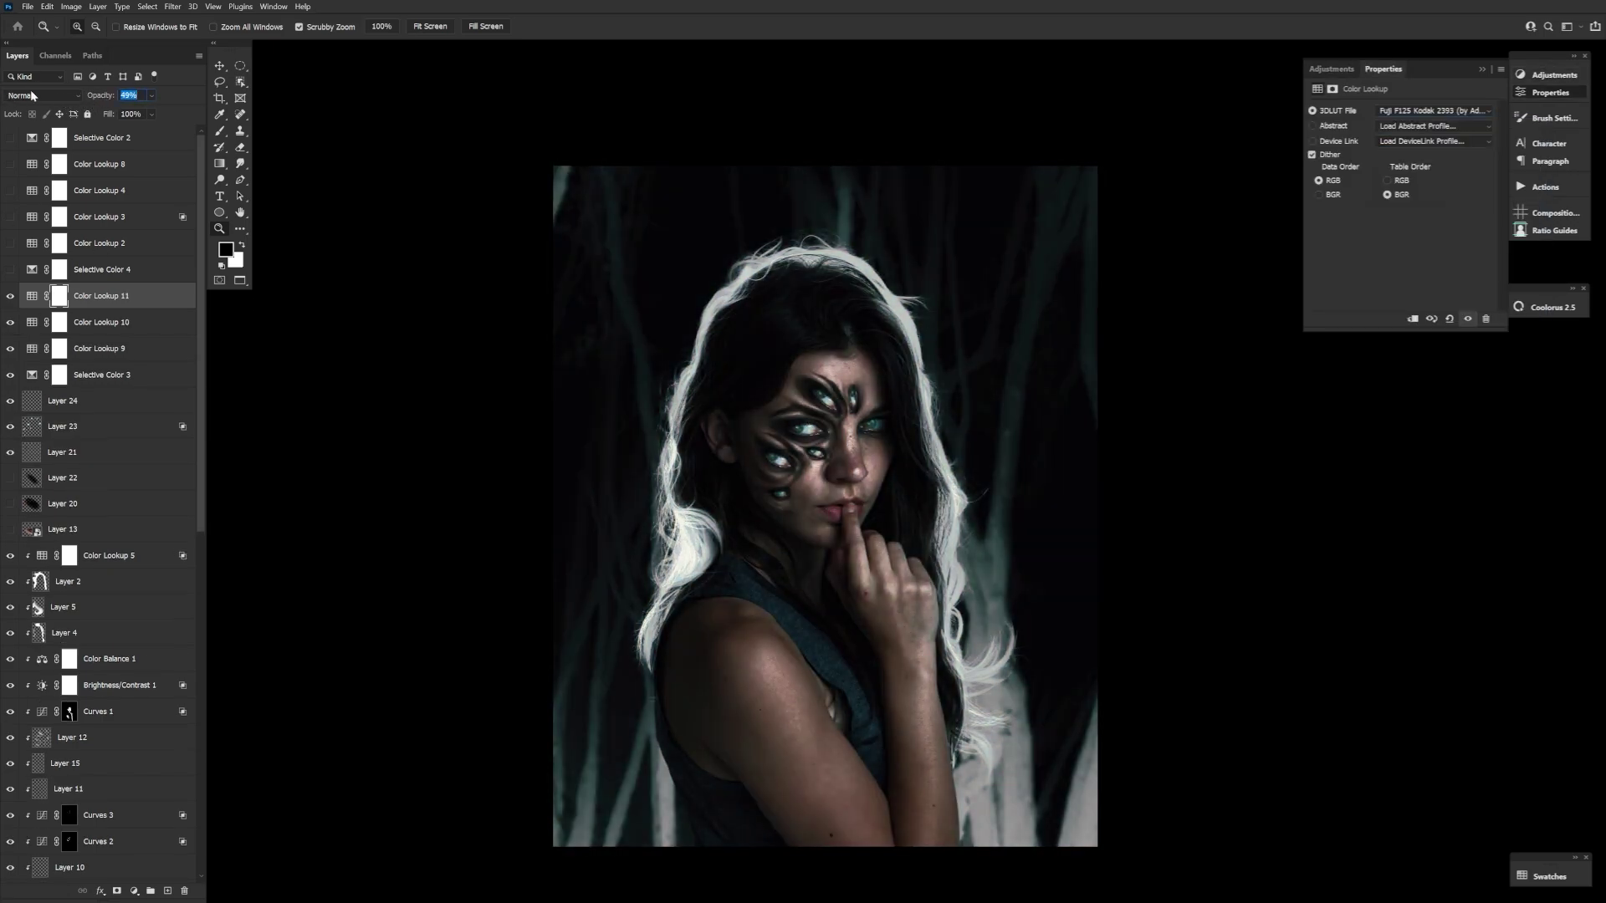
left_click_drag(109, 95, 134, 95)
key("b")
key("bracketright")
key("bracketright")
key("bracketright")
key("bracketright")
mouse_move(828, 360)
left_mouse_down()
mouse_move(803, 878)
mouse_move(681, 717)
left_mouse_up()
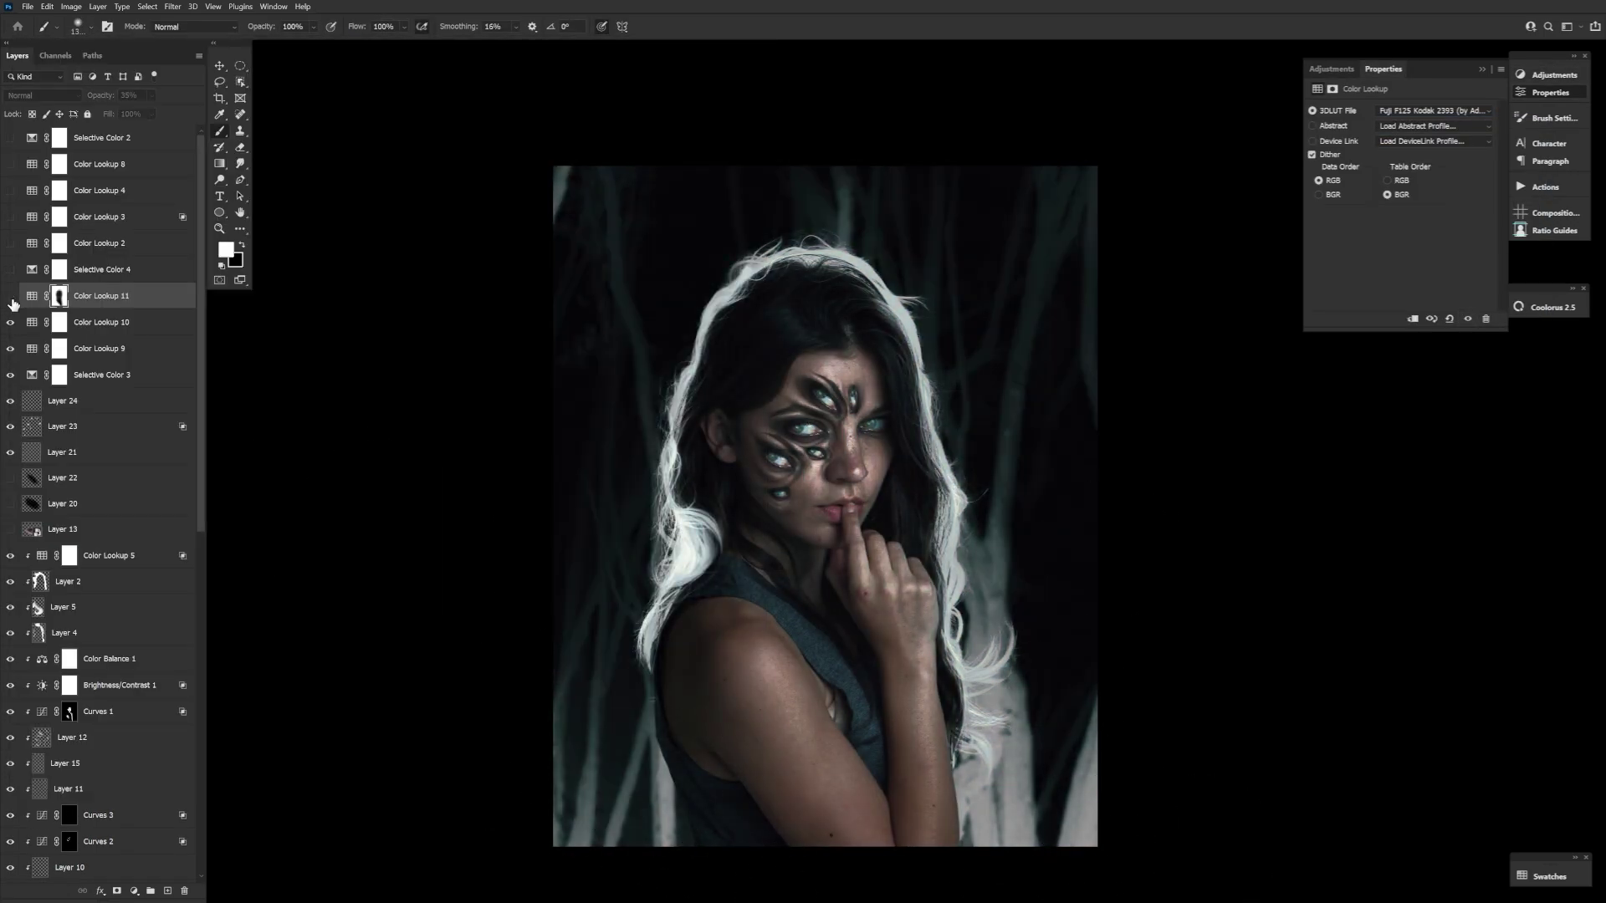
key("x")
Step: Add a Color Lookup layer with the HorrorBlue.3DL look, test its blend modes and lower its opacity
left_click(1435, 110)
left_click(1435, 294)
left_click(42, 95)
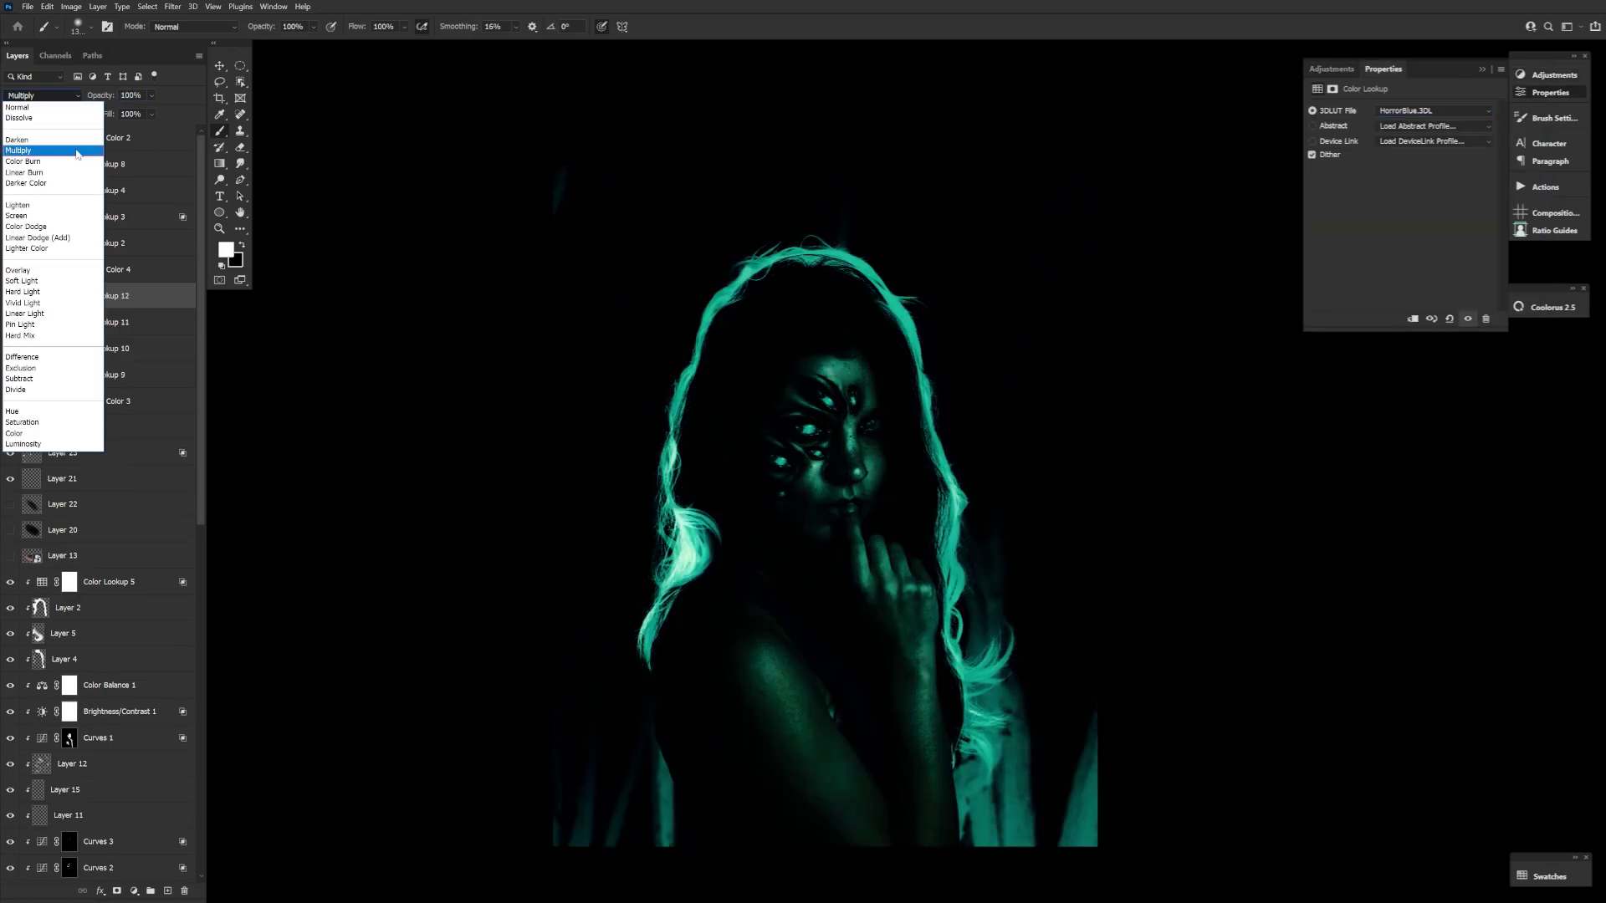
left_click(34, 134)
left_click_drag(100, 96, 10, 359)
left_click(128, 384)
left_click(11, 323)
left_click(11, 323)
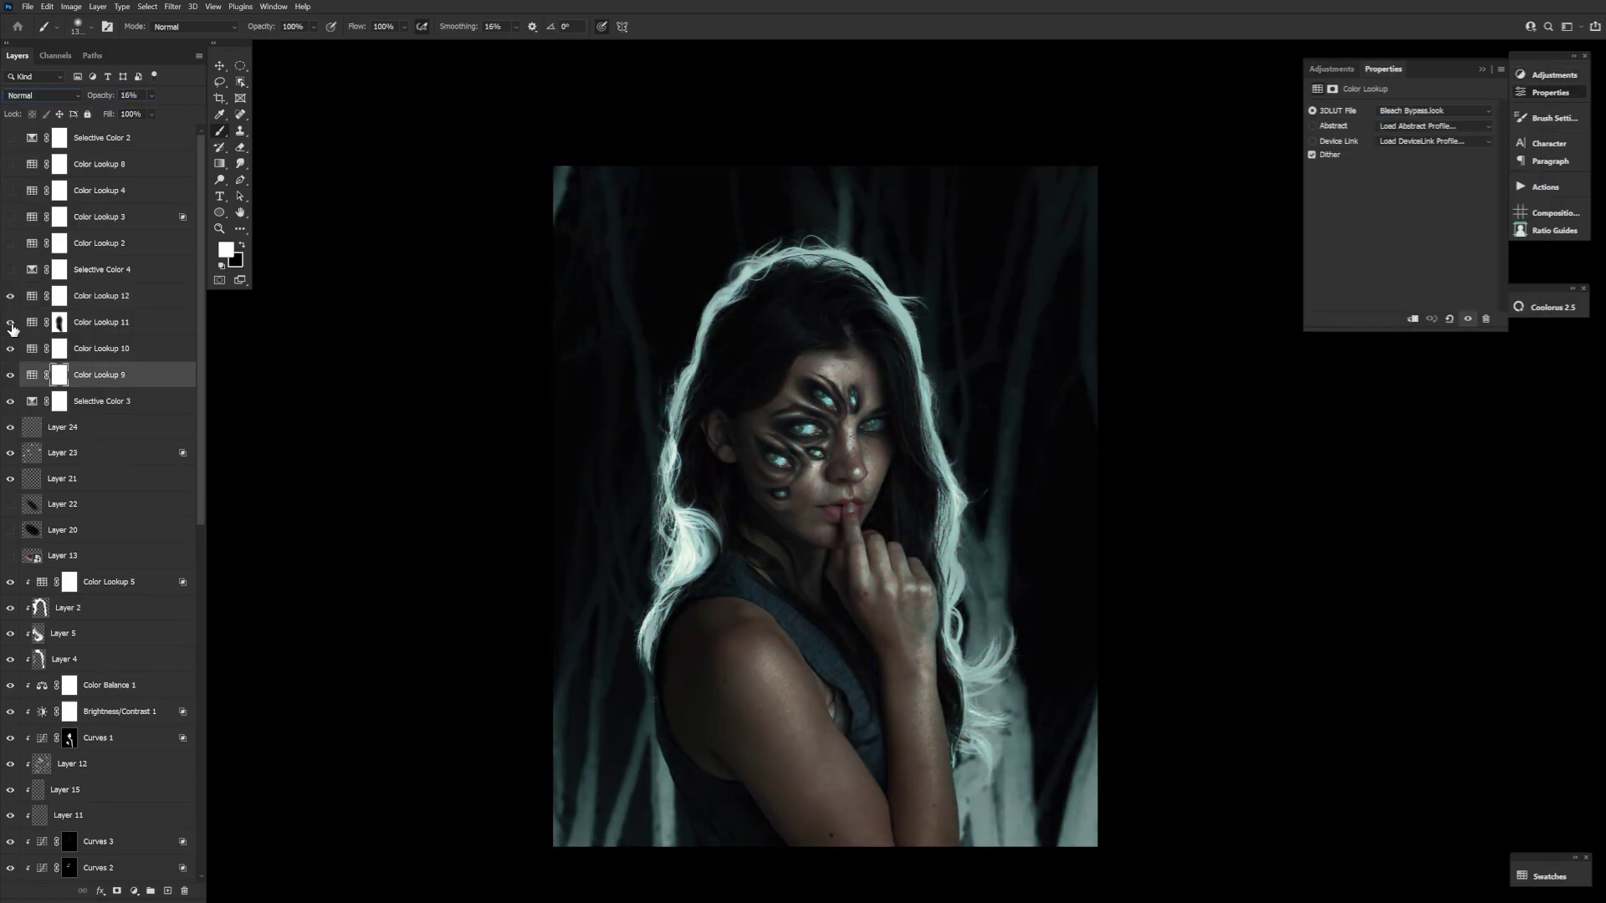
Step: Try another Color Lookup layer with the Kodak 5218 Kodak 2383 look at reduced opacity
left_click(133, 891)
left_click(1435, 111)
left_click(1435, 251)
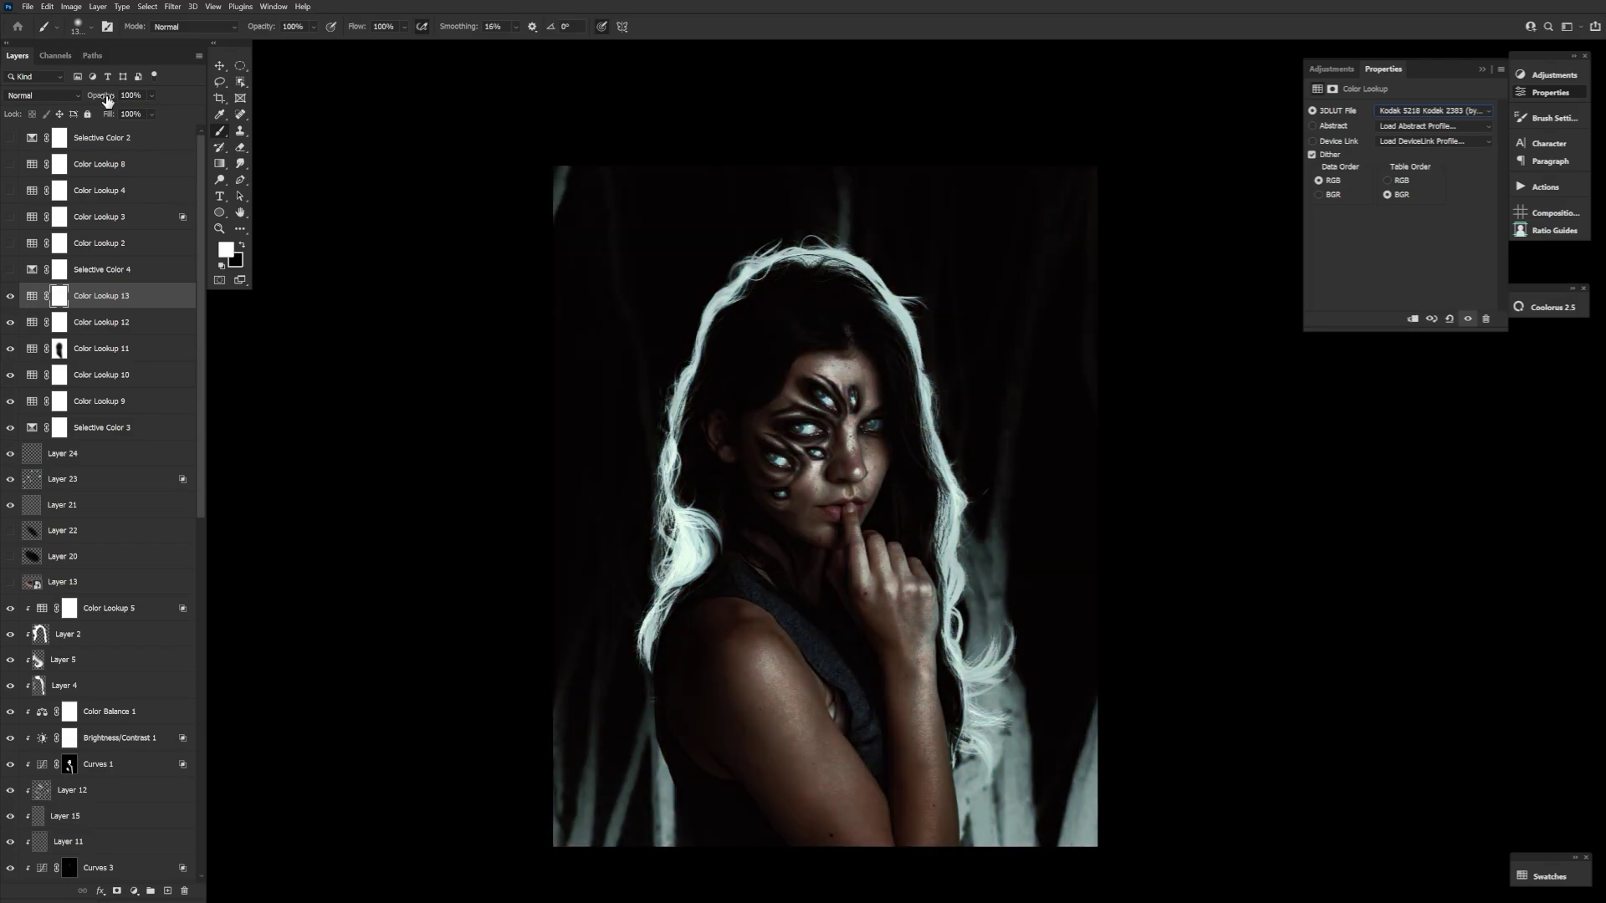
left_click_drag(100, 95, 8, 303)
Step: Brighten the forest with a Curves layer directly above the stock background and paint its mask to confine the effect around the woman
scroll(63, 501, "down", 10)
left_click(31, 845)
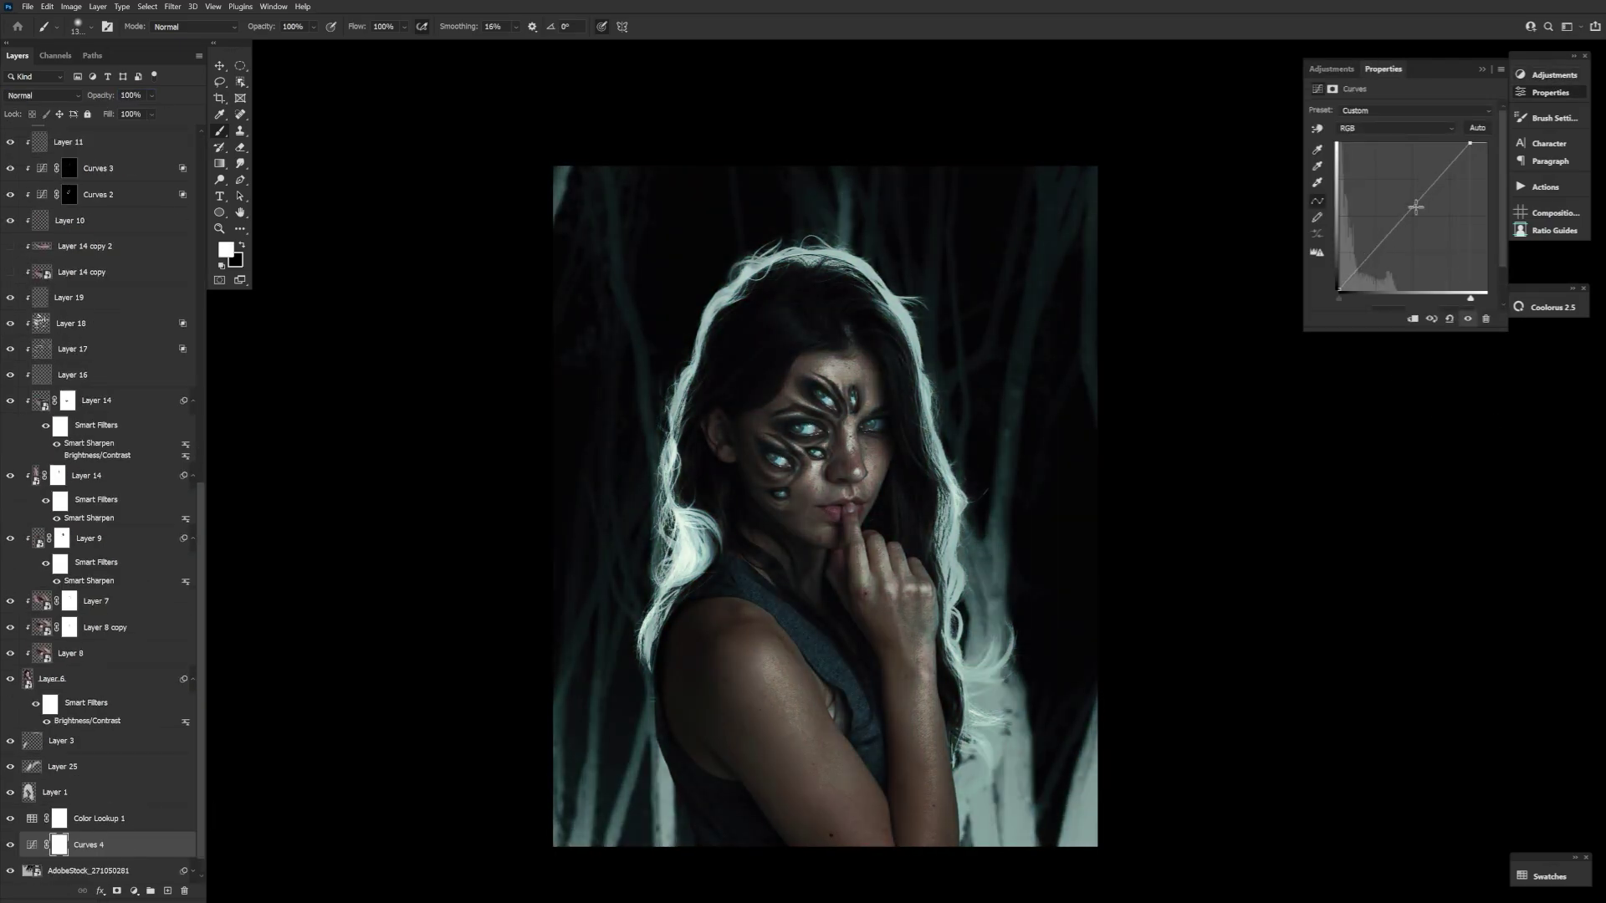
left_click(62, 845)
mouse_move(878, 251)
left_mouse_down()
mouse_move(860, 591)
mouse_move(770, 143)
left_mouse_up()
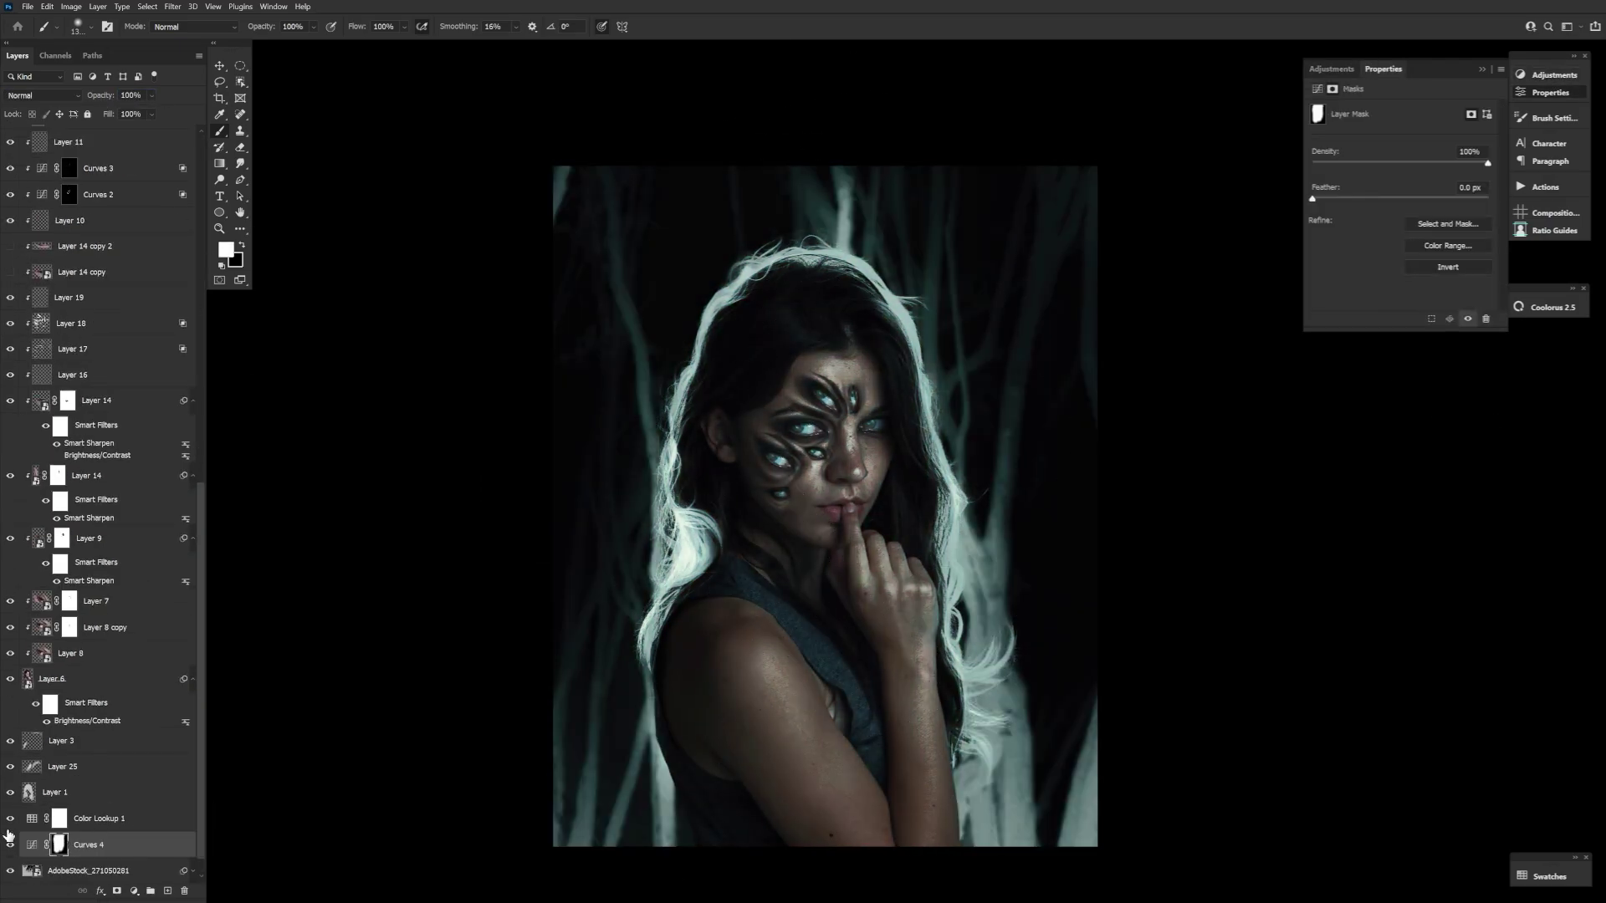
Step: Hide the iris glow layers and outline the opening of the large middle eye as a selection on a new layer above Layer 13
scroll(100, 501, "up", 10)
left_click(50, 294)
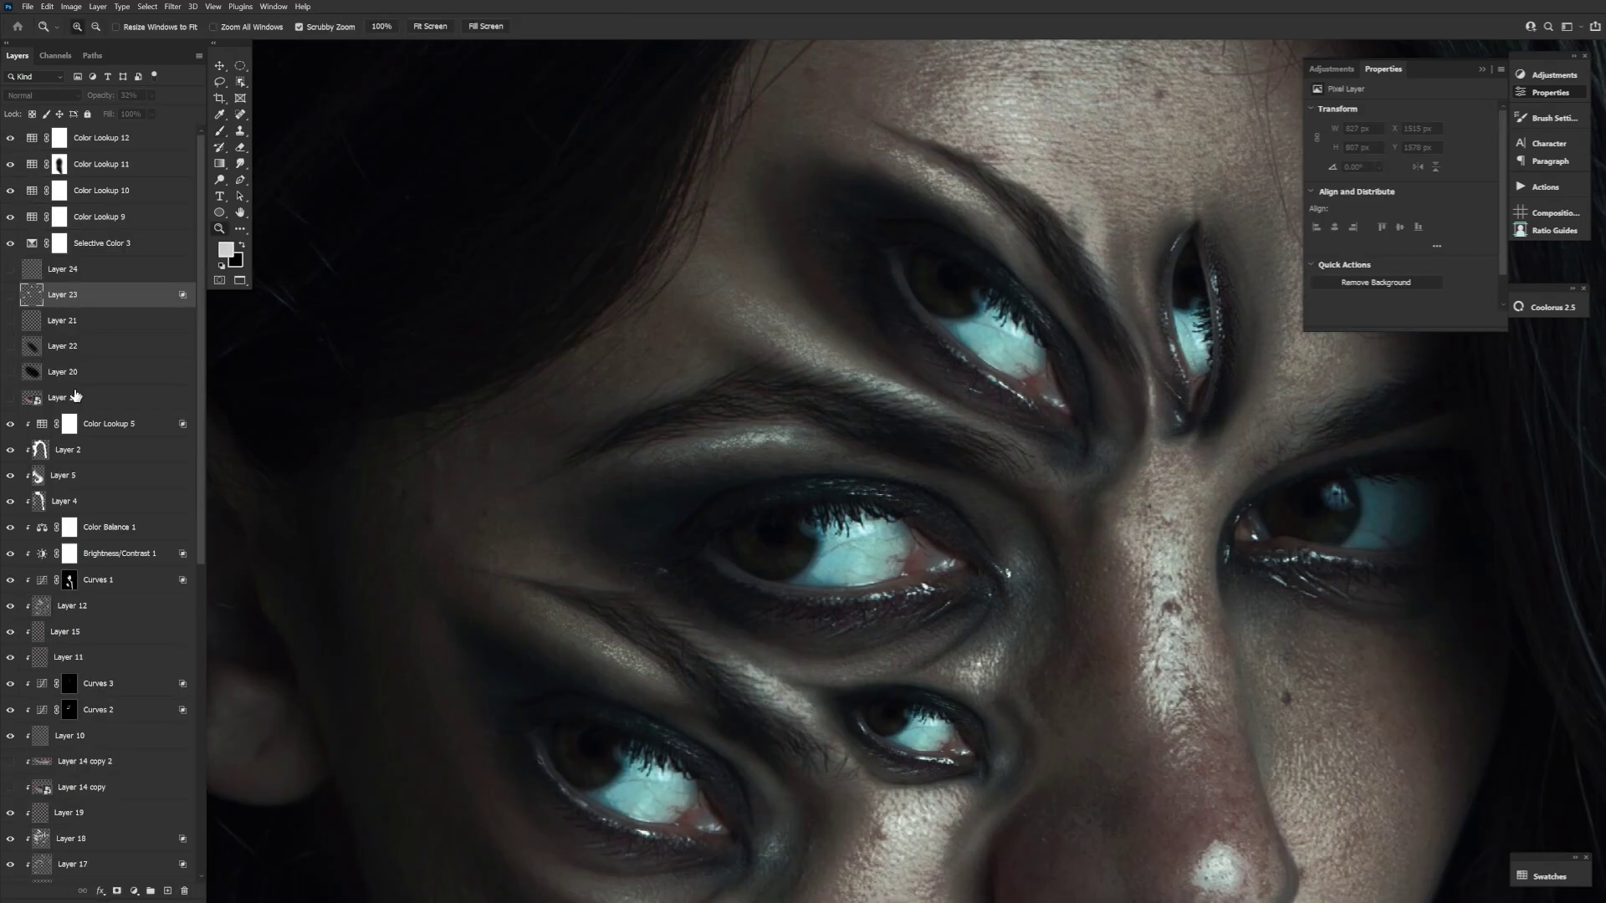
left_click_drag(690, 502, 912, 586)
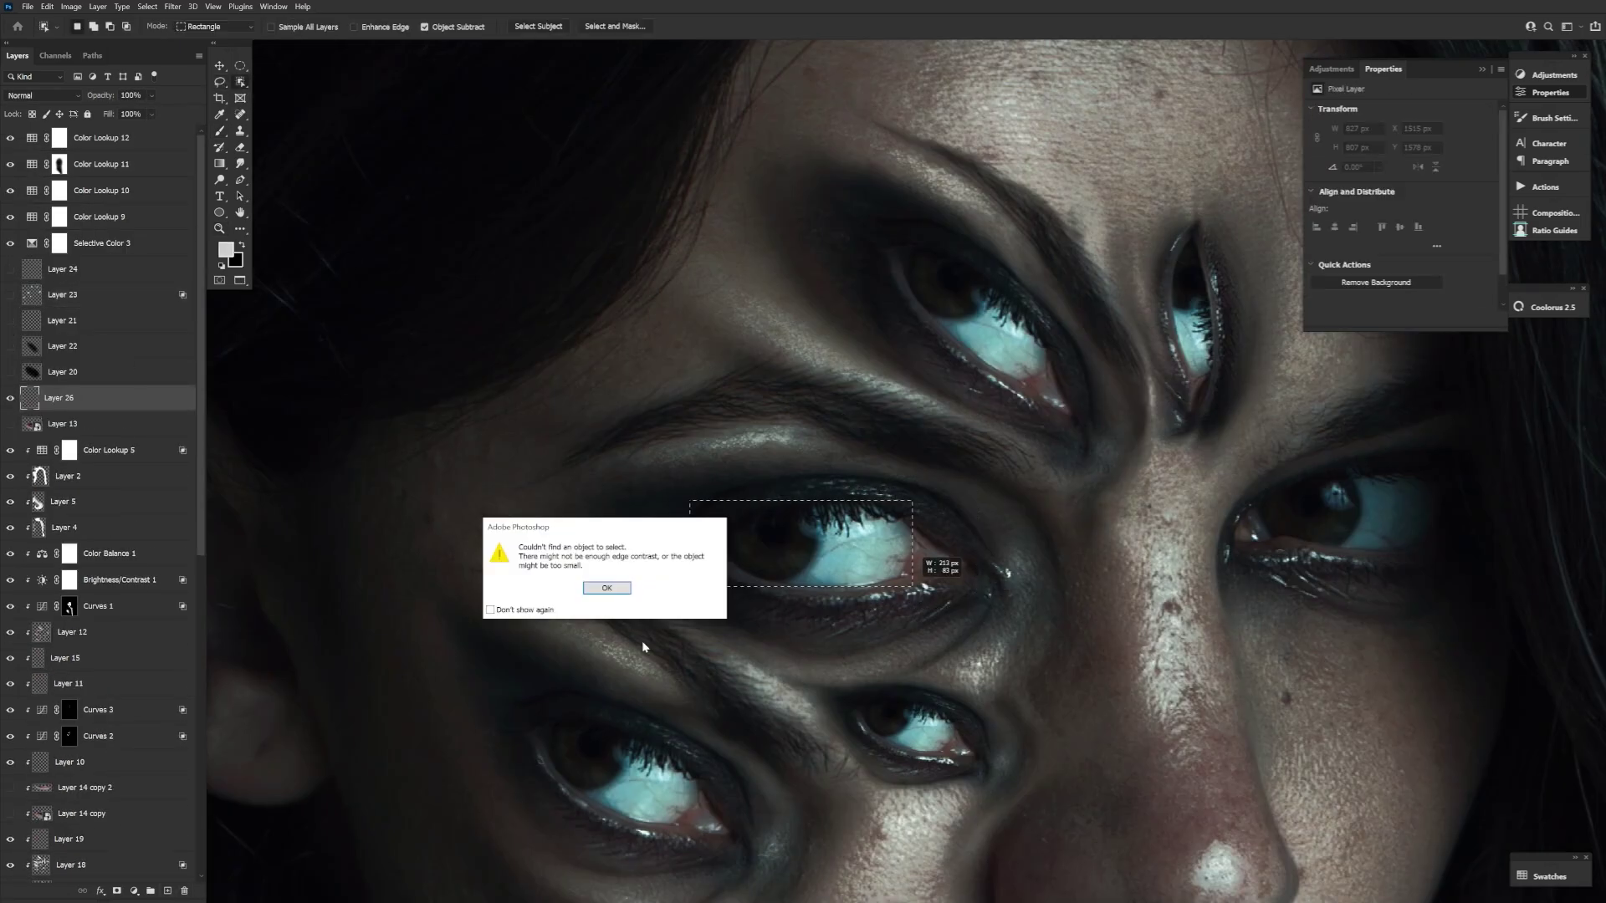
key("Return")
key("shift+l")
double_click(924, 584)
key("m")
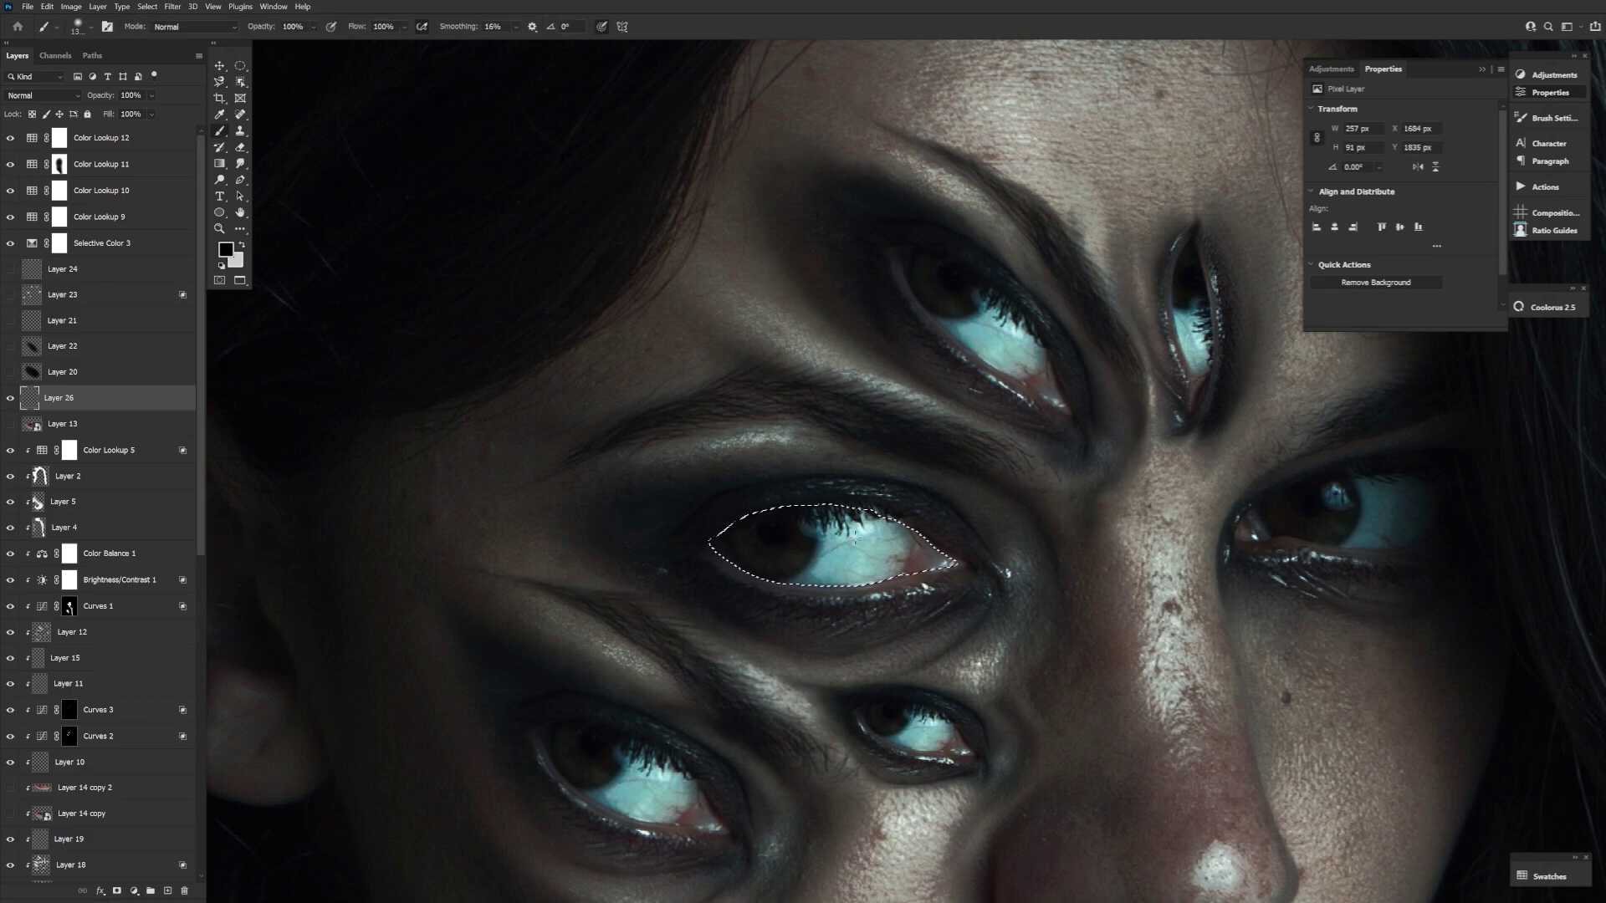
Step: Fill the eye selection with black, soften it with the eraser at 38% flow, and duplicate the layer in Overlay mode
key("x")
key("alt+BackSpace")
key("ctrl+d")
key("ctrl+v")
key("ctrl+alt+g")
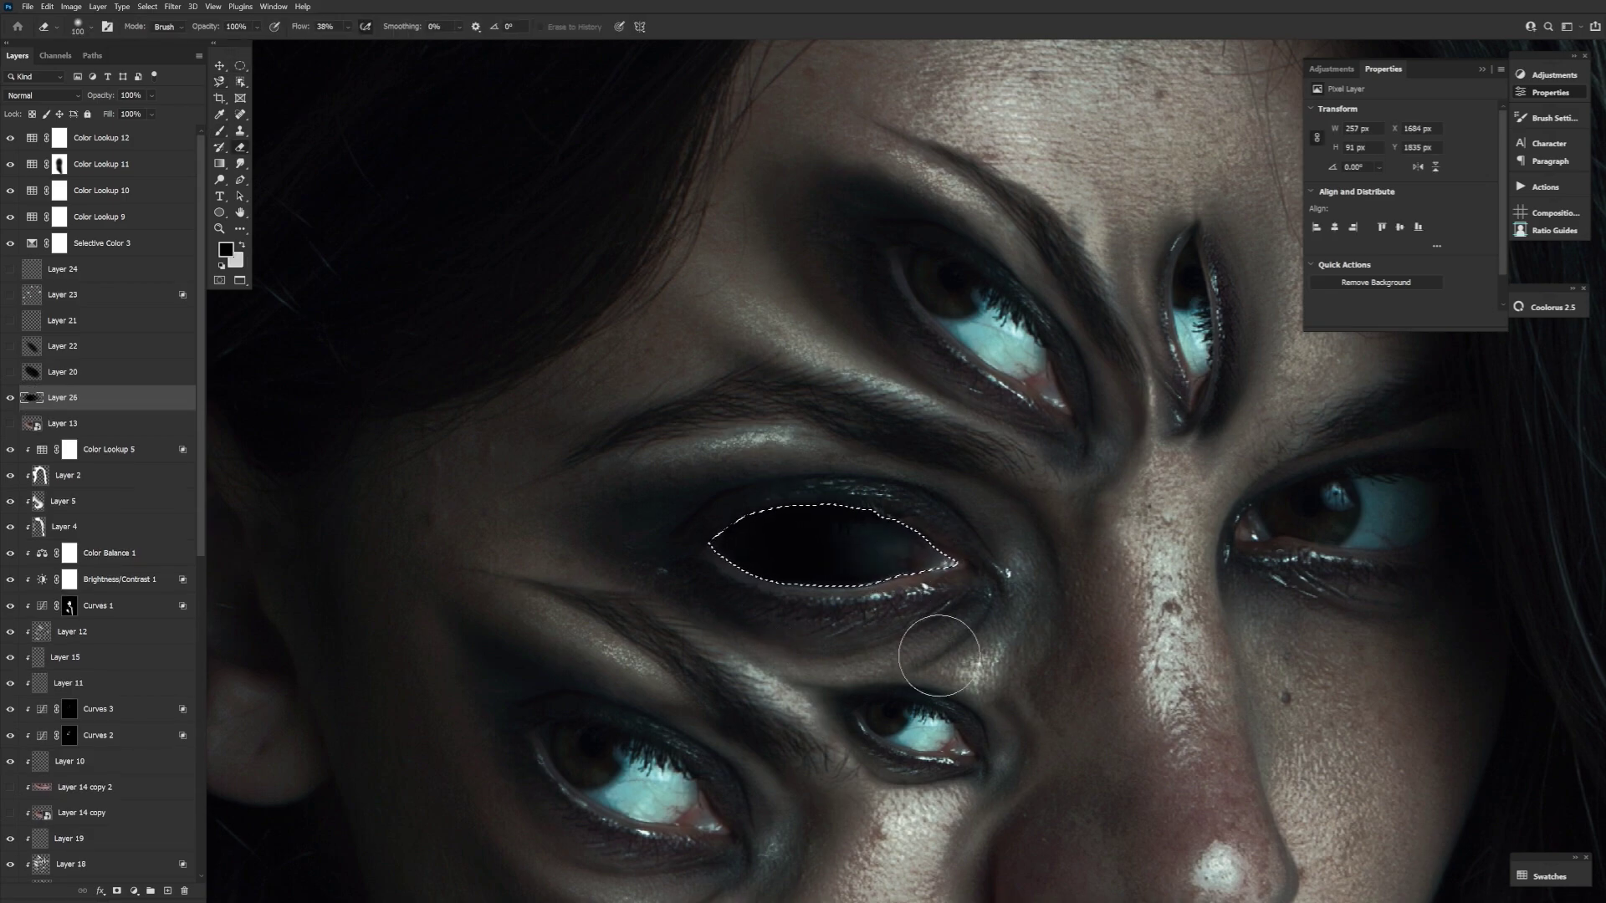
key("shift+alt+d")
left_click(41, 96)
left_click(16, 205)
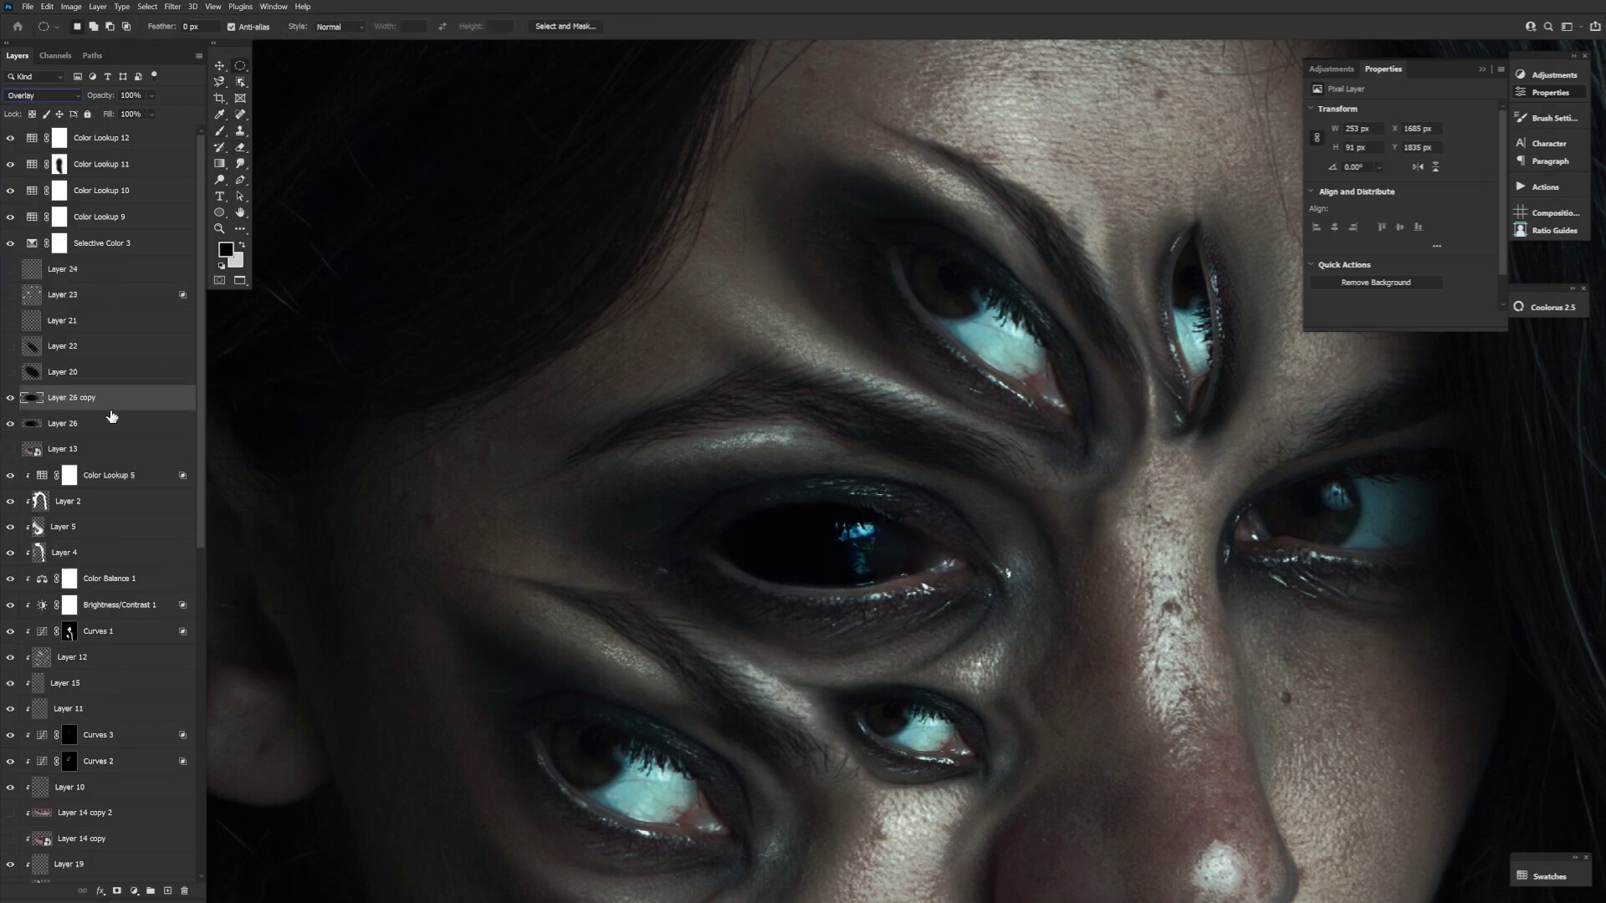
Step: Paint small white highlights along the blackened eye's rim on a new layer above Layer 26 copy at 26% flow
key("ctrl+shift+alt+n")
key("x")
key("r")
left_click_drag(500, 281, 717, 876)
key("b")
left_click_drag(715, 678, 707, 715)
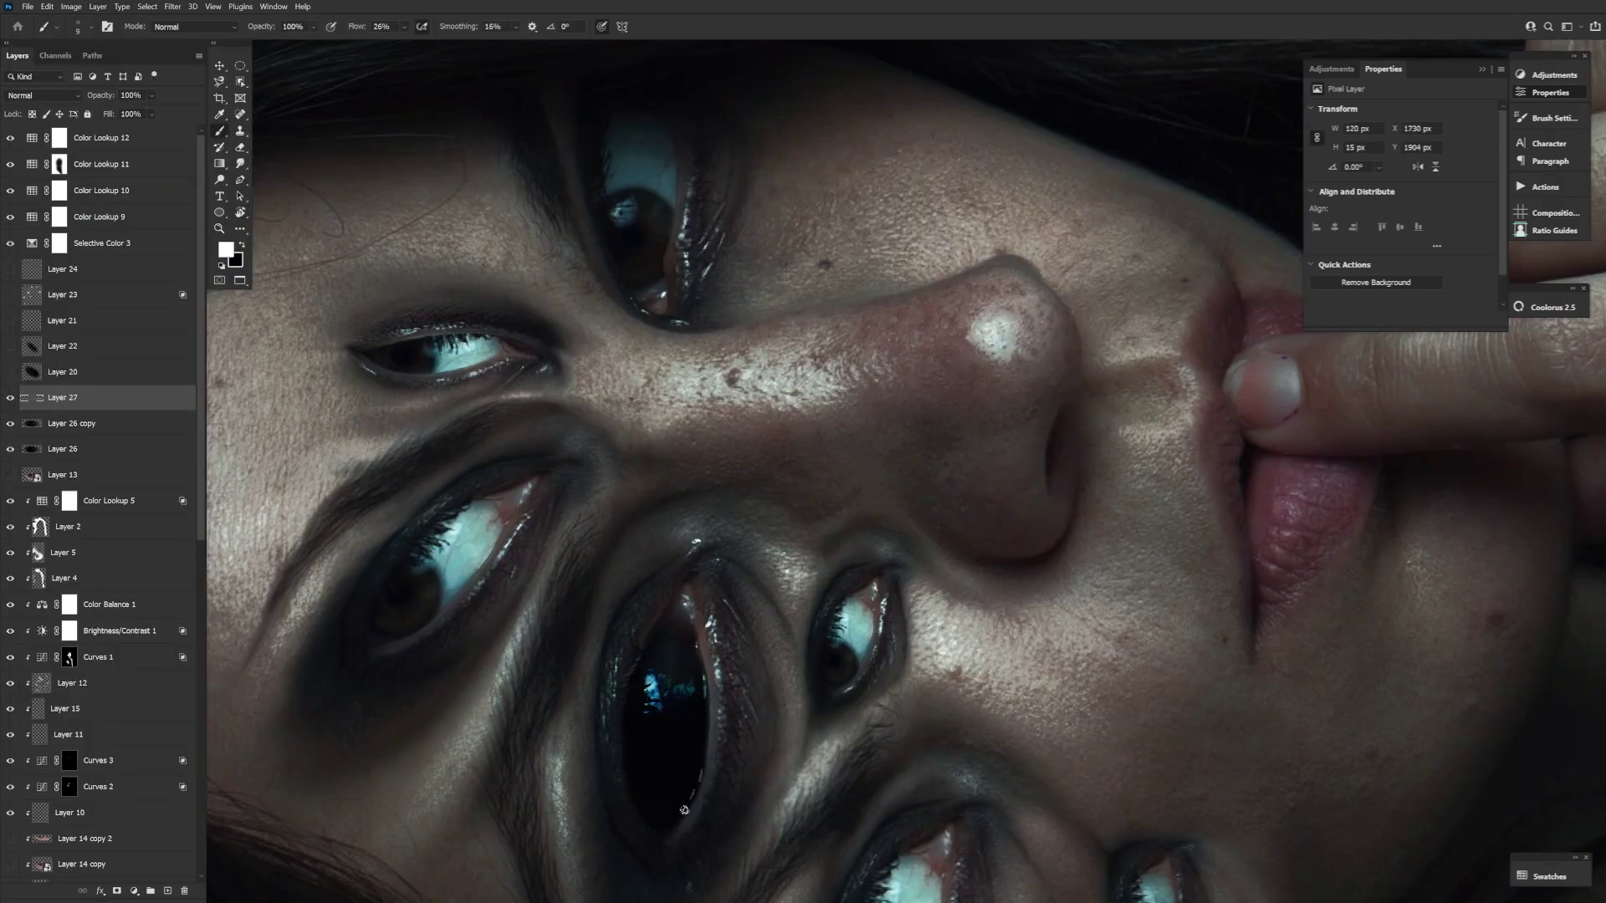
key("F5")
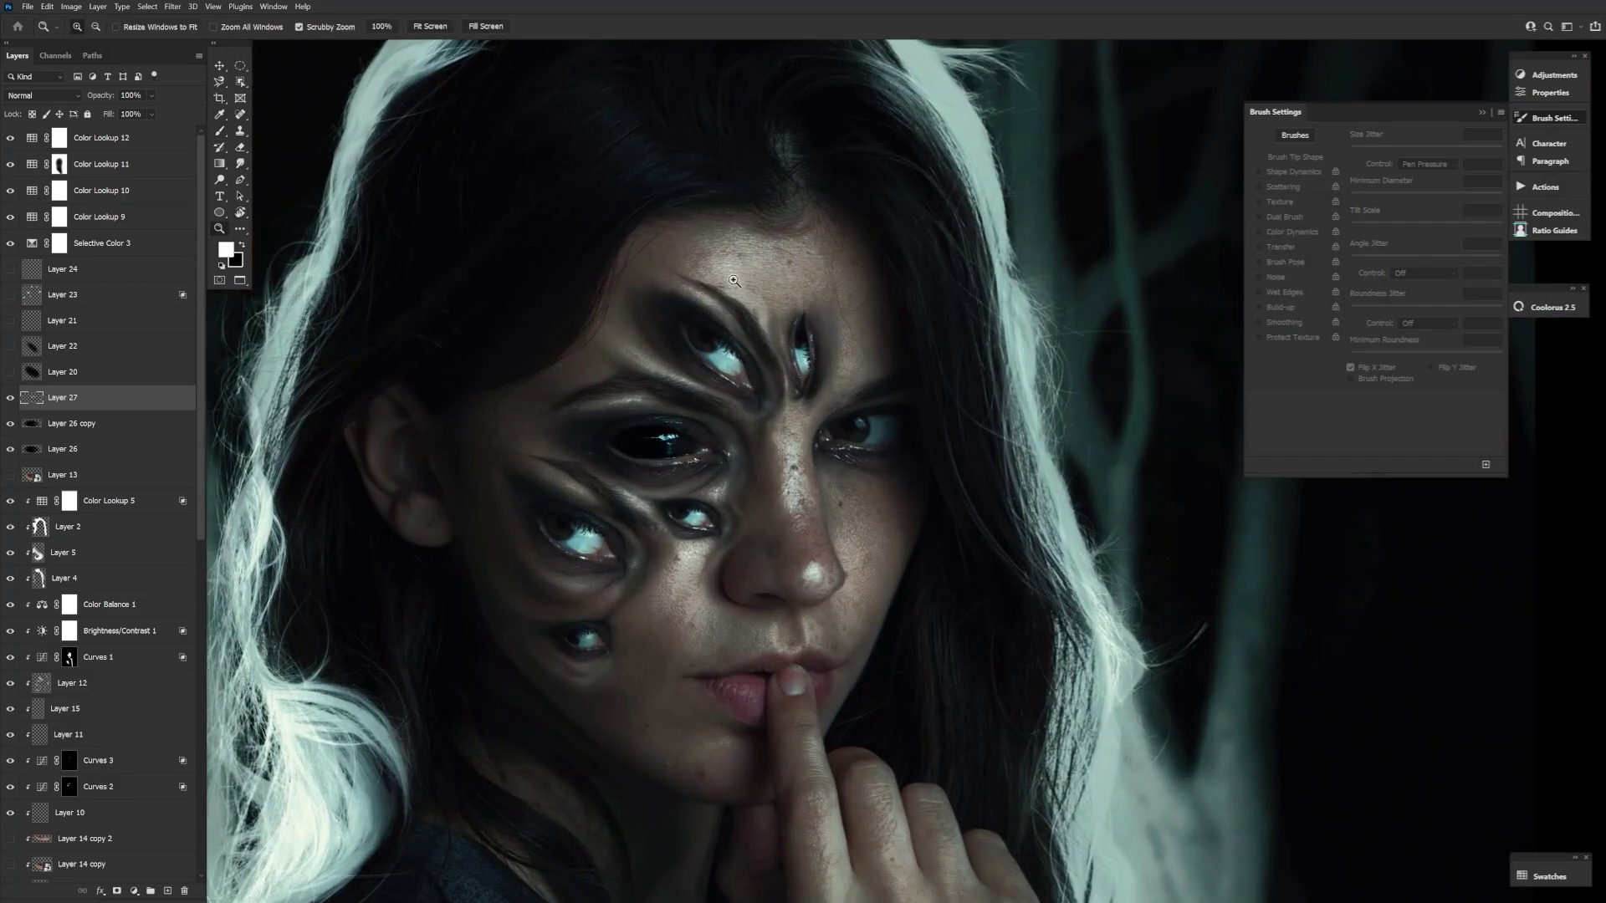
Step: Darken the remaining eyes with black on the Overlay Layer 26 copy, using a pressure-sized brush at 100% flow
left_click(71, 424)
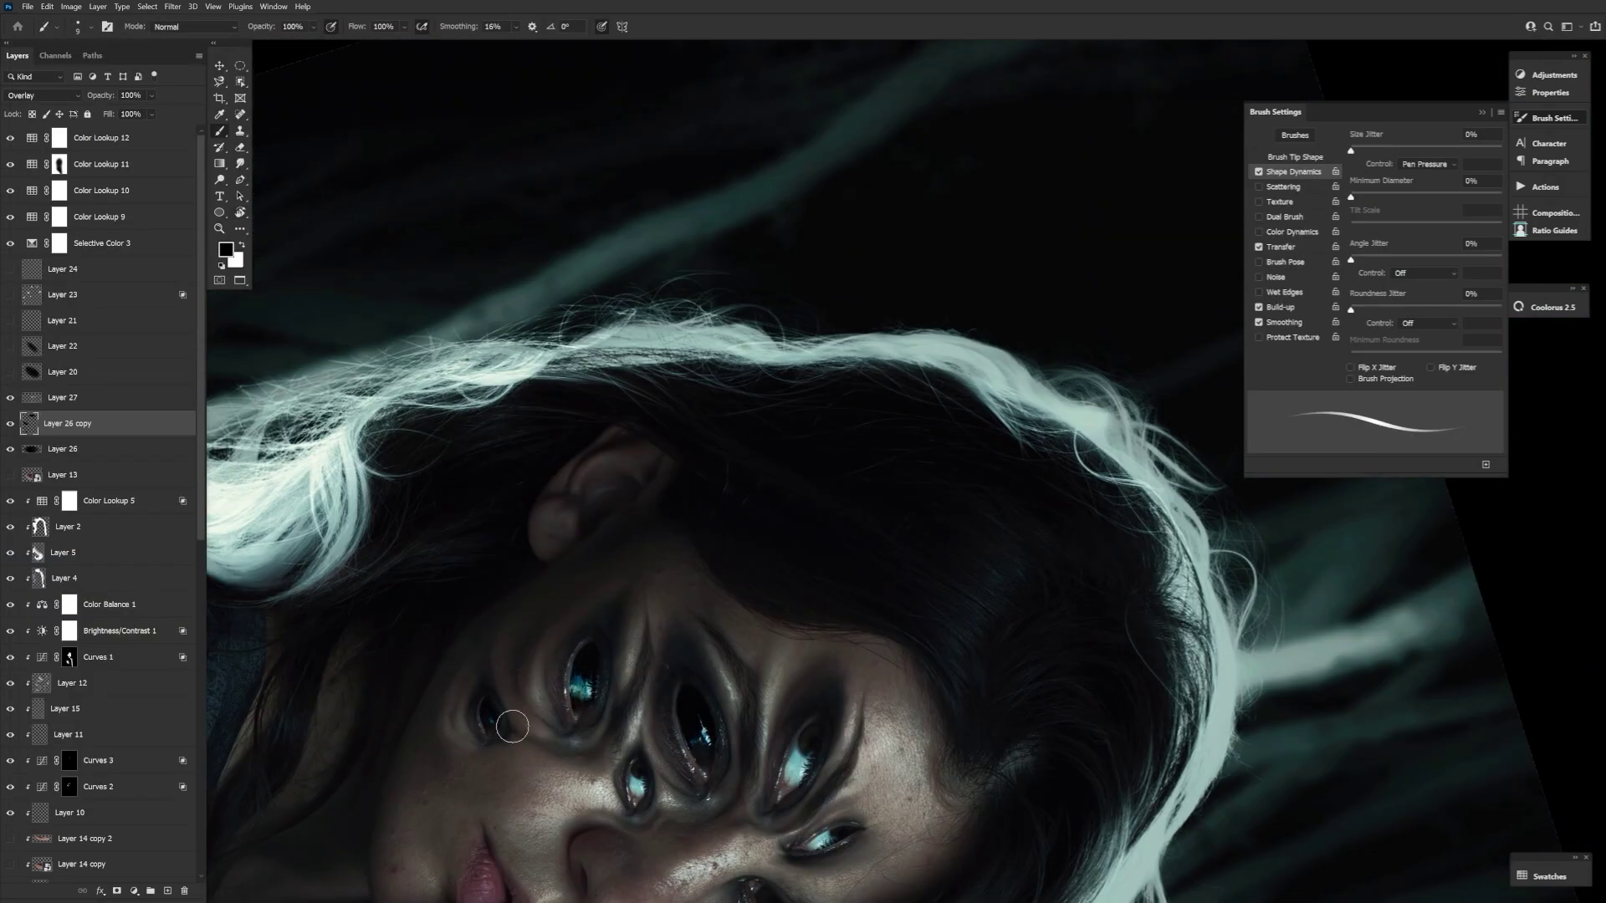
left_click_drag(512, 726, 361, 668)
key("bracketright")
key("bracketright")
key("bracketright")
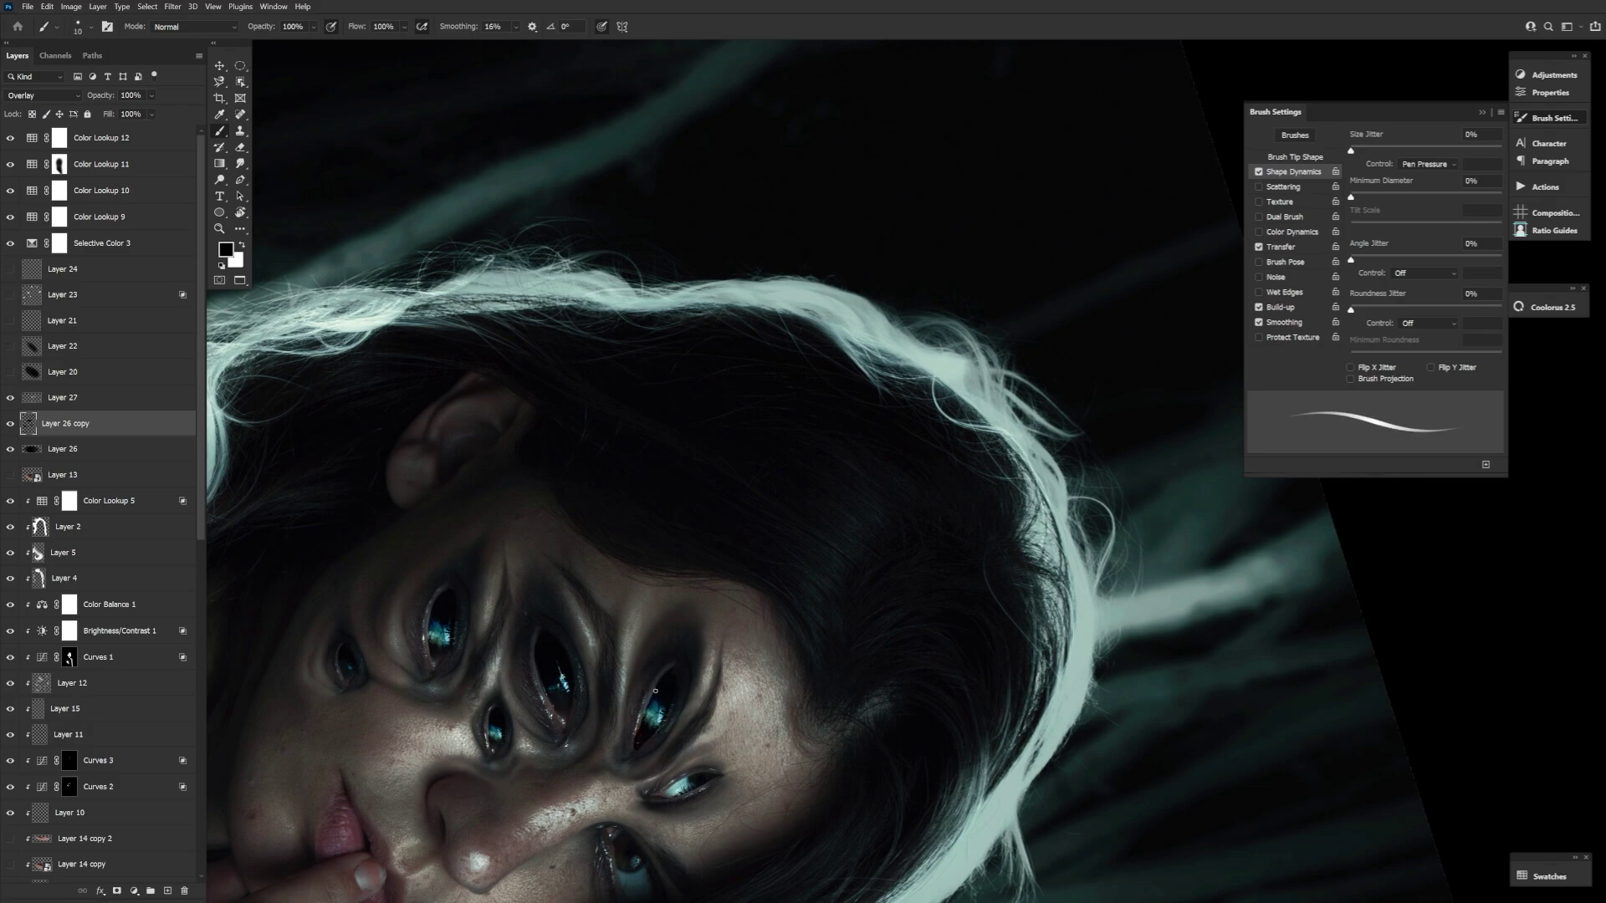
left_click_drag(746, 673, 649, 602)
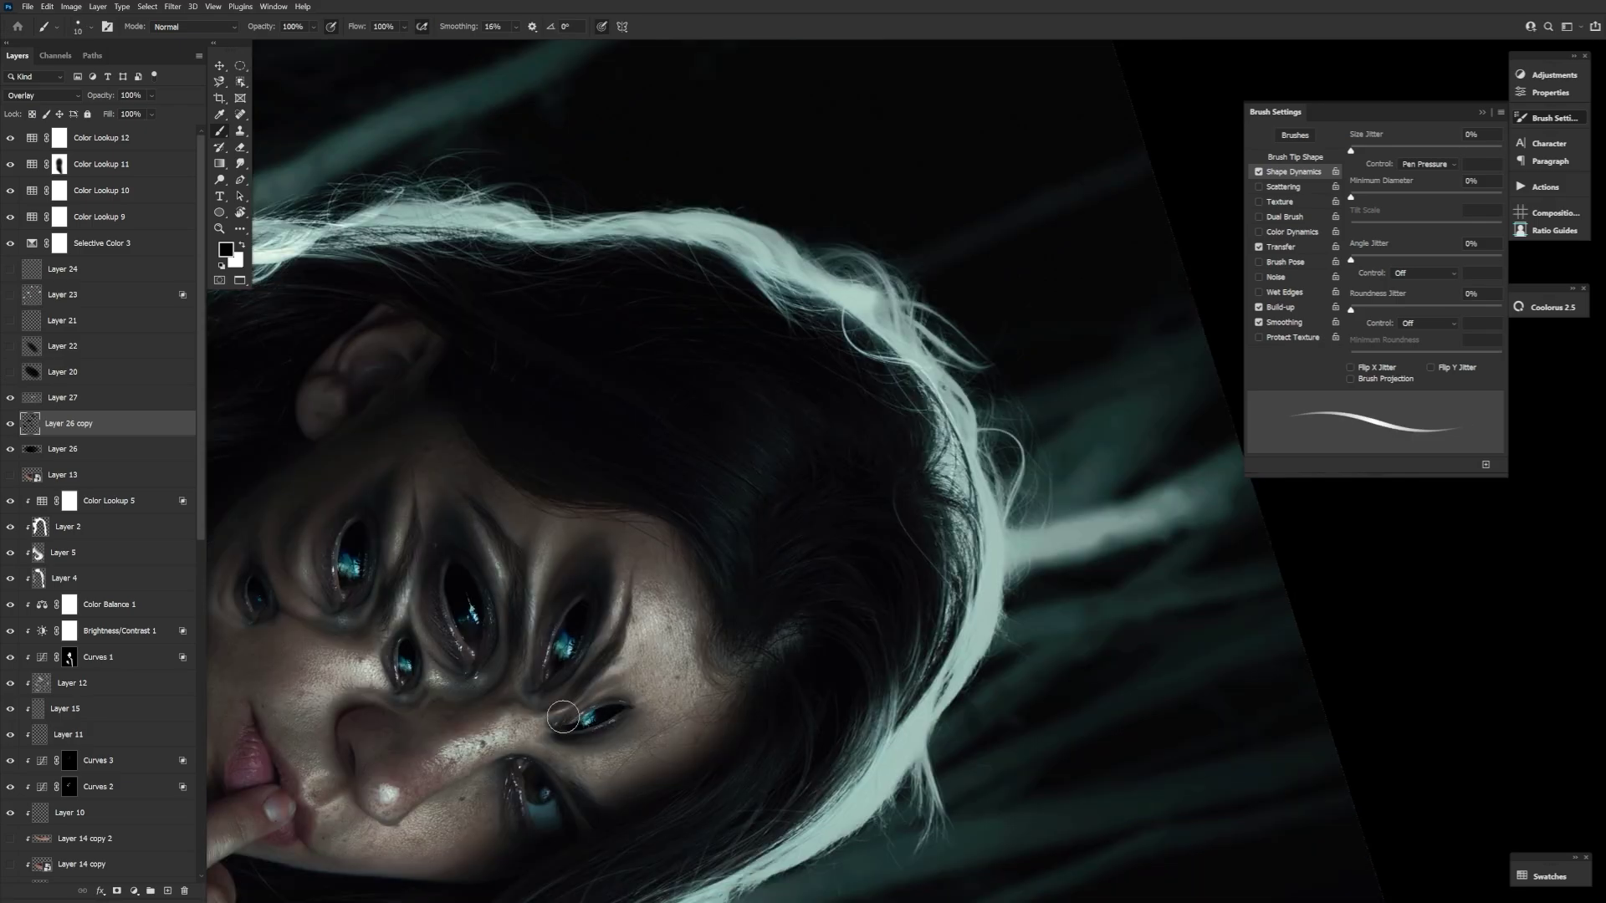
key("bracketright")
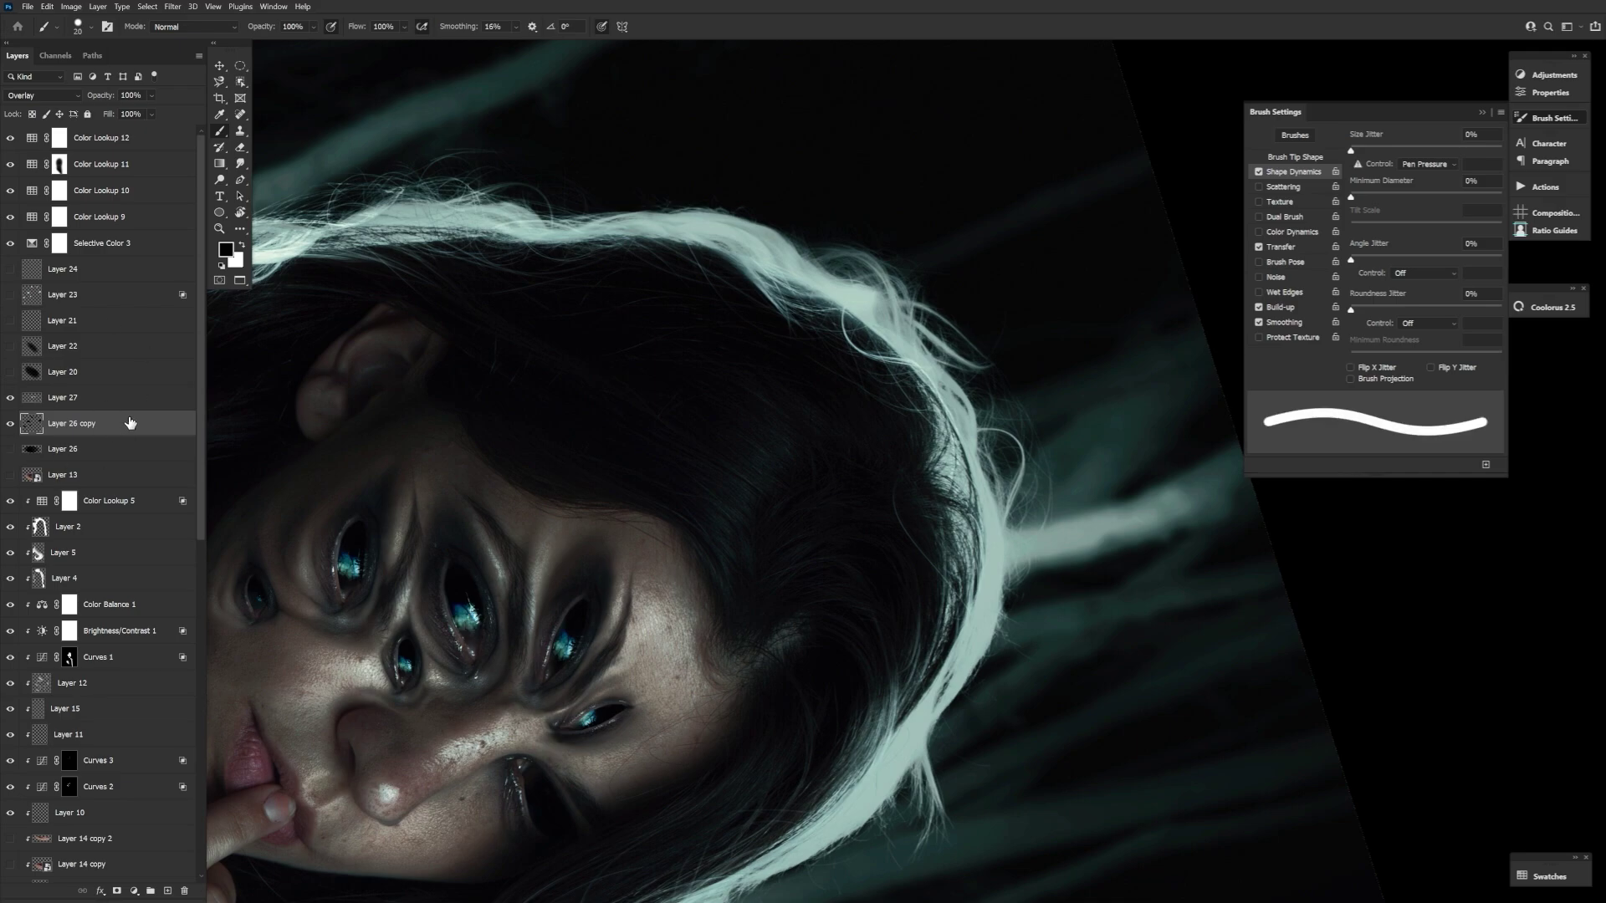
Step: Duplicate Layer 26 copy to deepen the black eyes and set the upper copy to 86% opacity
right_click(126, 427)
left_click(131, 354)
double_click(240, 212)
Step: Show Layer 21 again and adjust its glow colour with Hue/Saturation
left_click(10, 321)
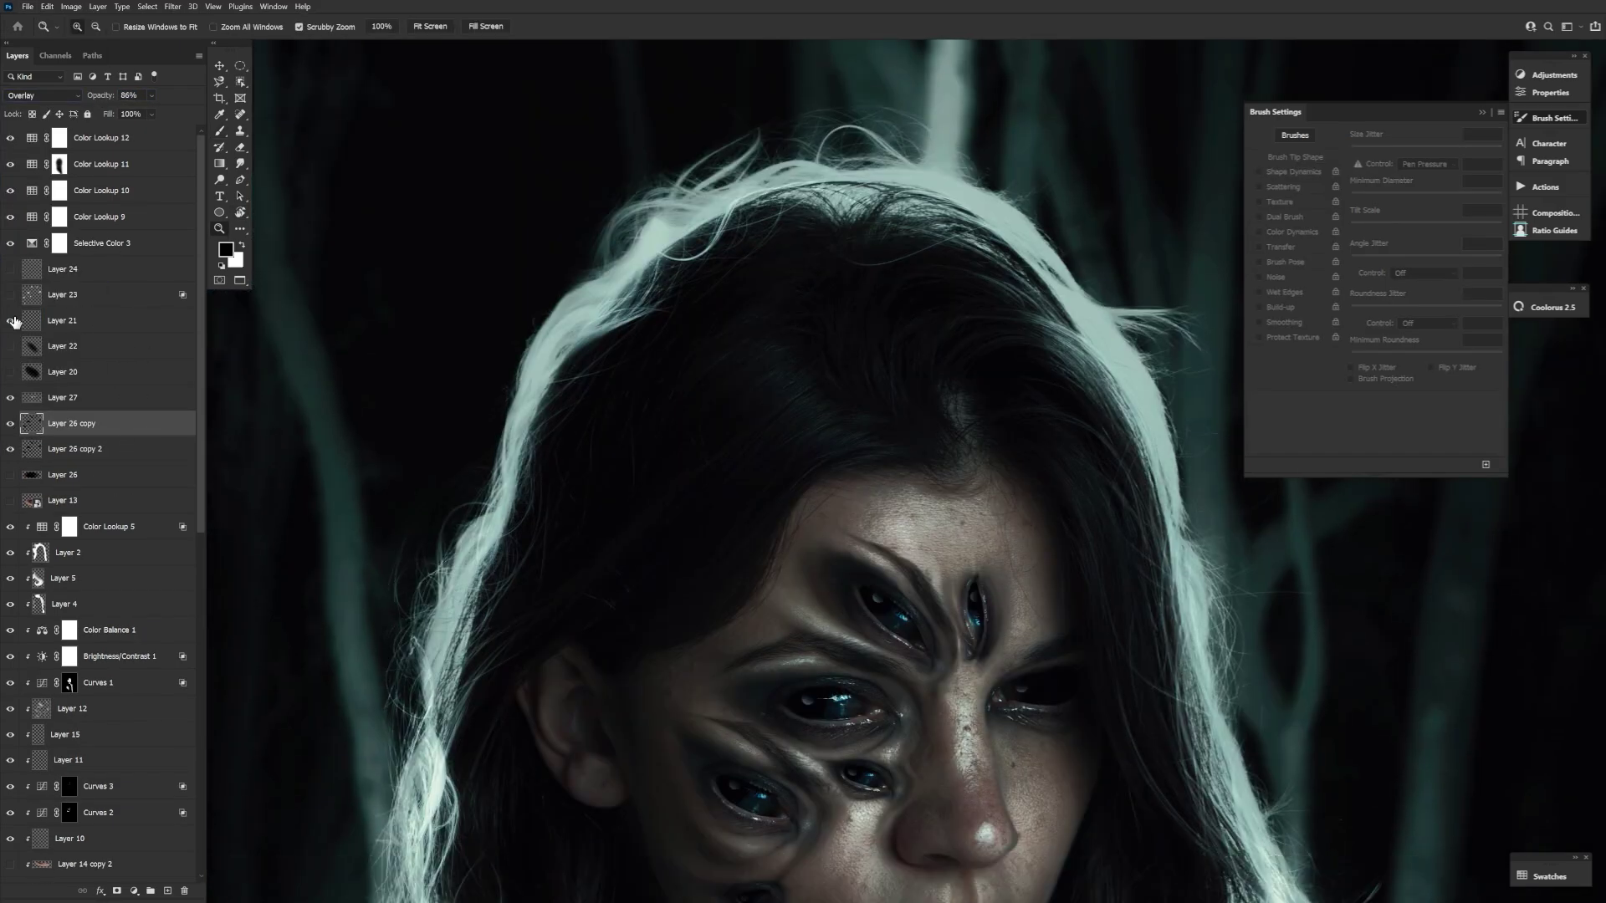
left_click(62, 321)
left_click(172, 6)
left_click(201, 18)
key("Return")
key("ctrl+u")
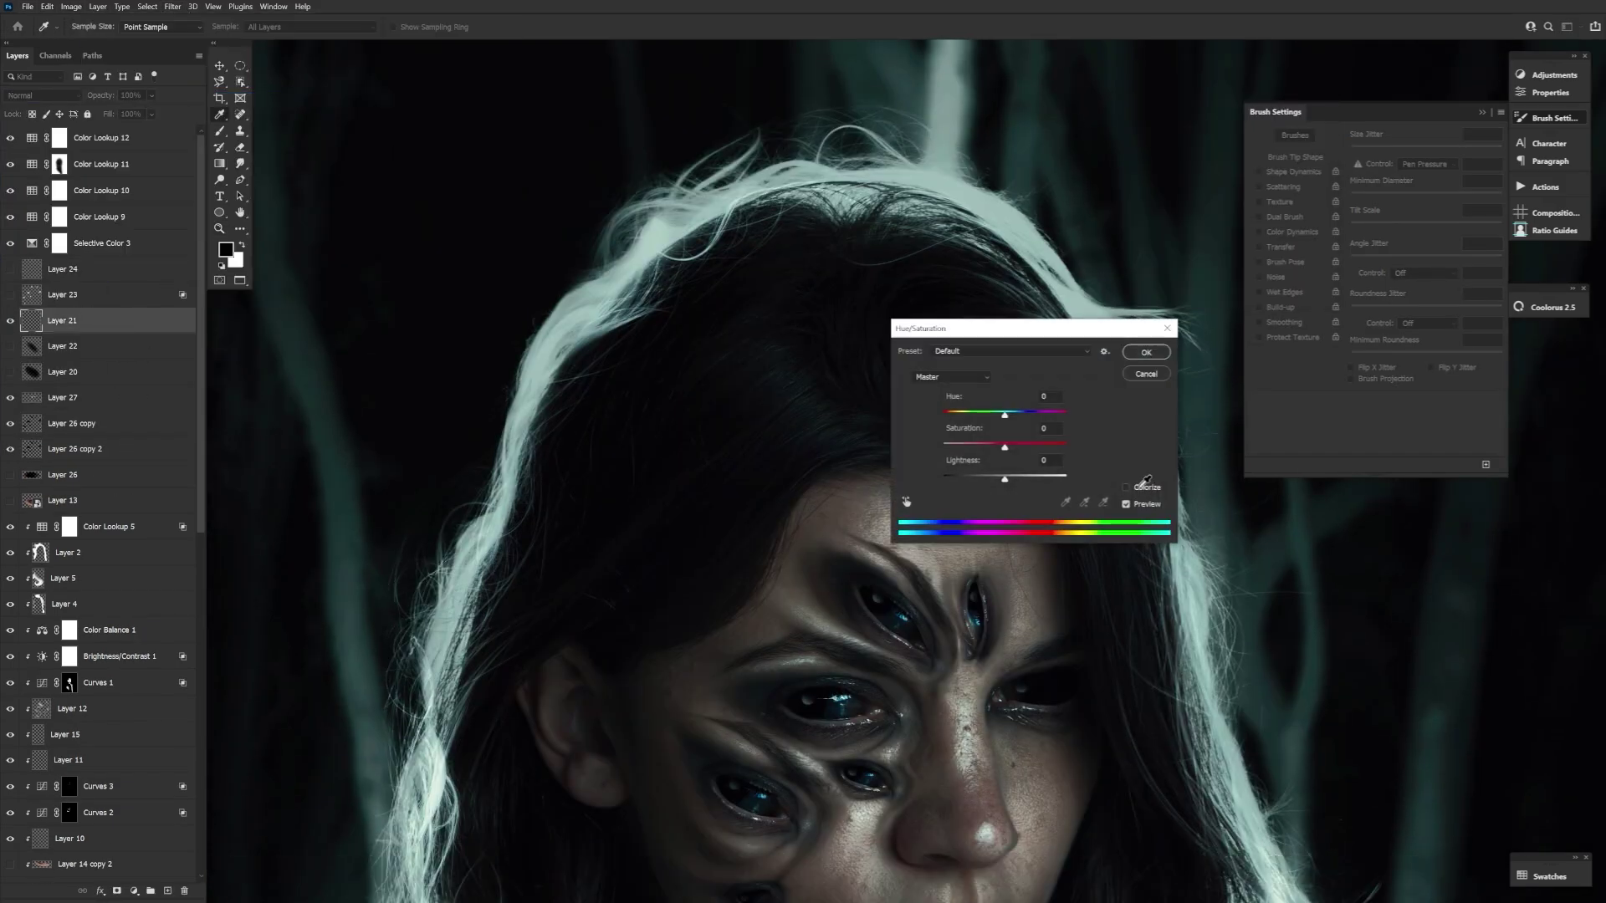
key("Return")
key("ctrl+plus")
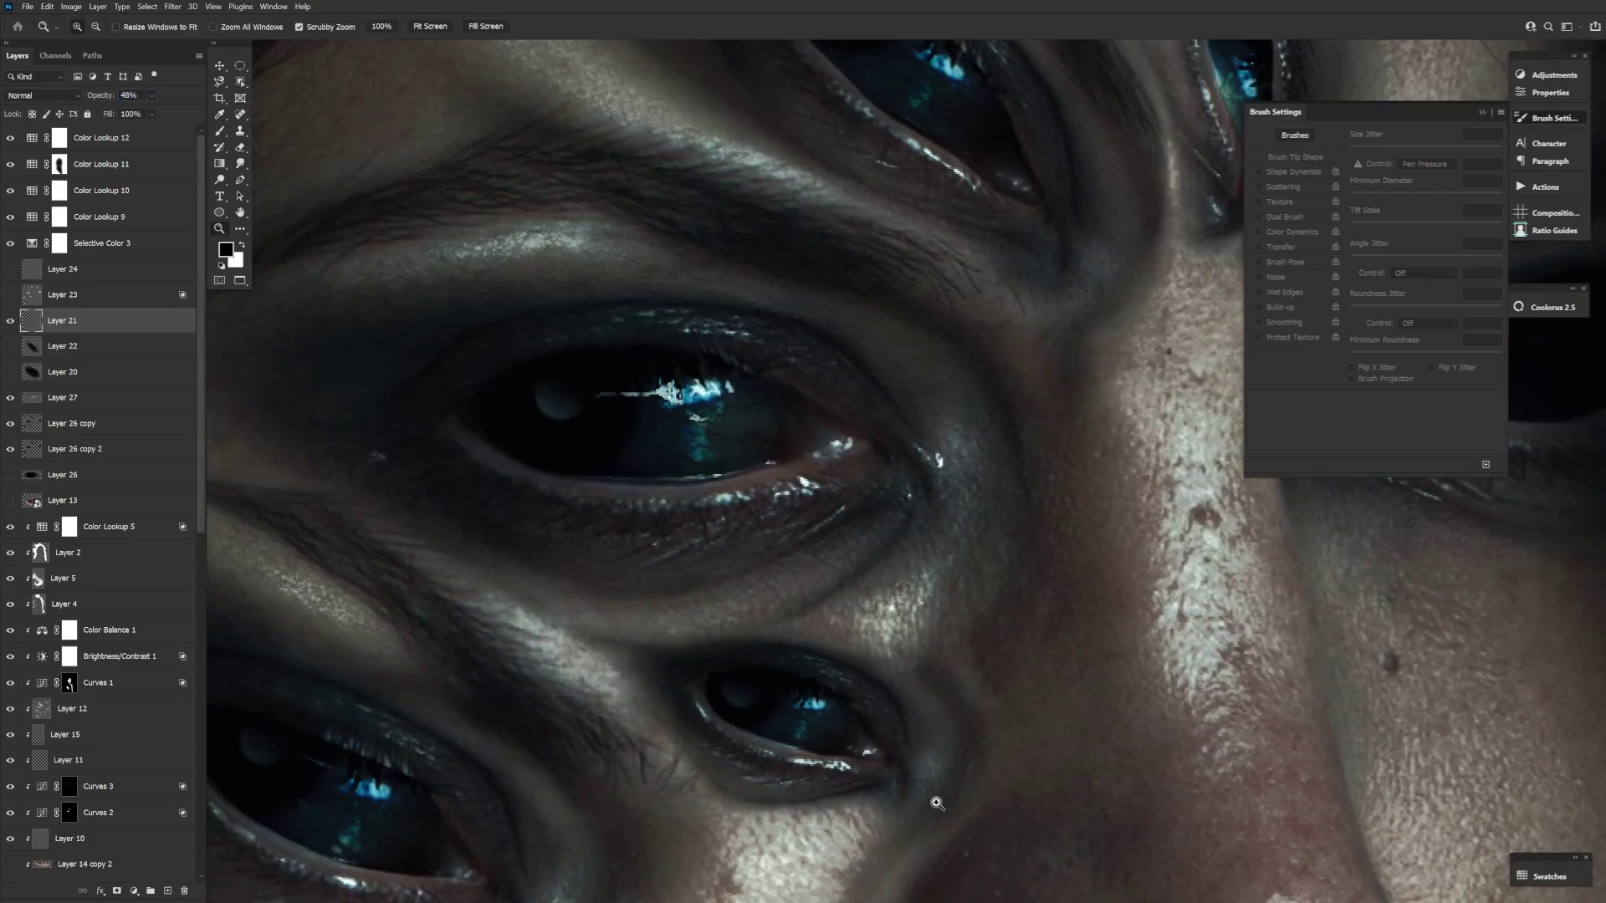
Step: Refine the dark eyes on Layer 26 copy with the eraser at 38% flow and check the whole image
key("b")
mouse_move(567, 705)
left_mouse_down()
mouse_move(636, 753)
mouse_move(731, 777)
mouse_move(383, 563)
mouse_move(498, 699)
mouse_move(485, 678)
mouse_move(527, 545)
mouse_move(513, 764)
mouse_move(736, 820)
left_mouse_up()
key("alt+[")
key("e")
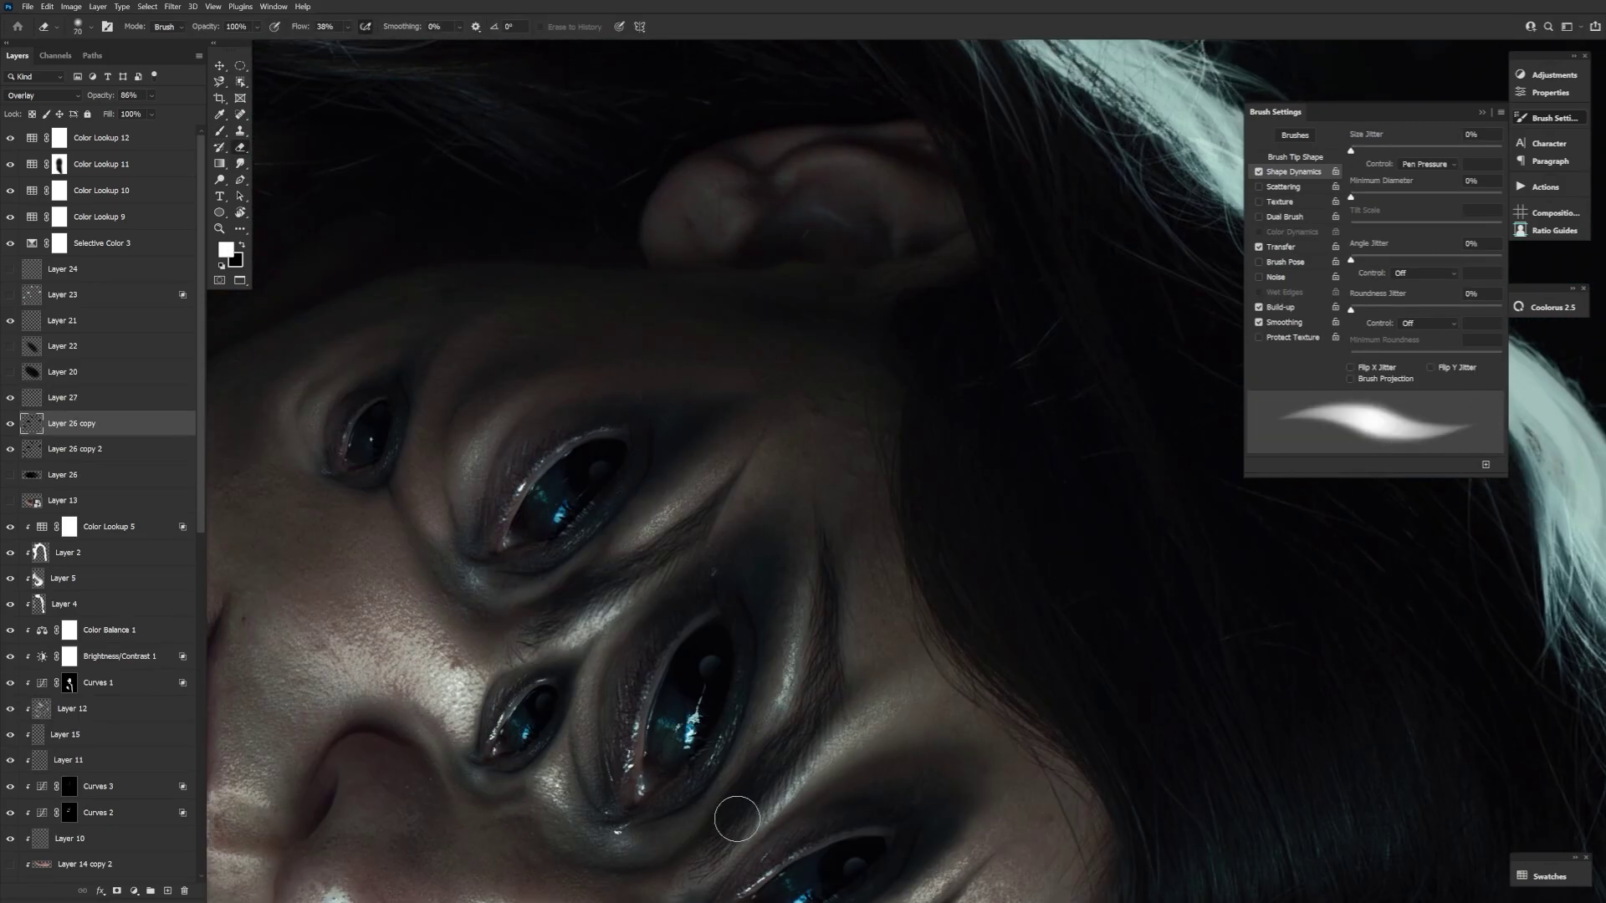
mouse_move(521, 607)
left_mouse_down()
mouse_move(628, 591)
mouse_move(817, 641)
left_mouse_up()
key("ctrl+0")
key("h")
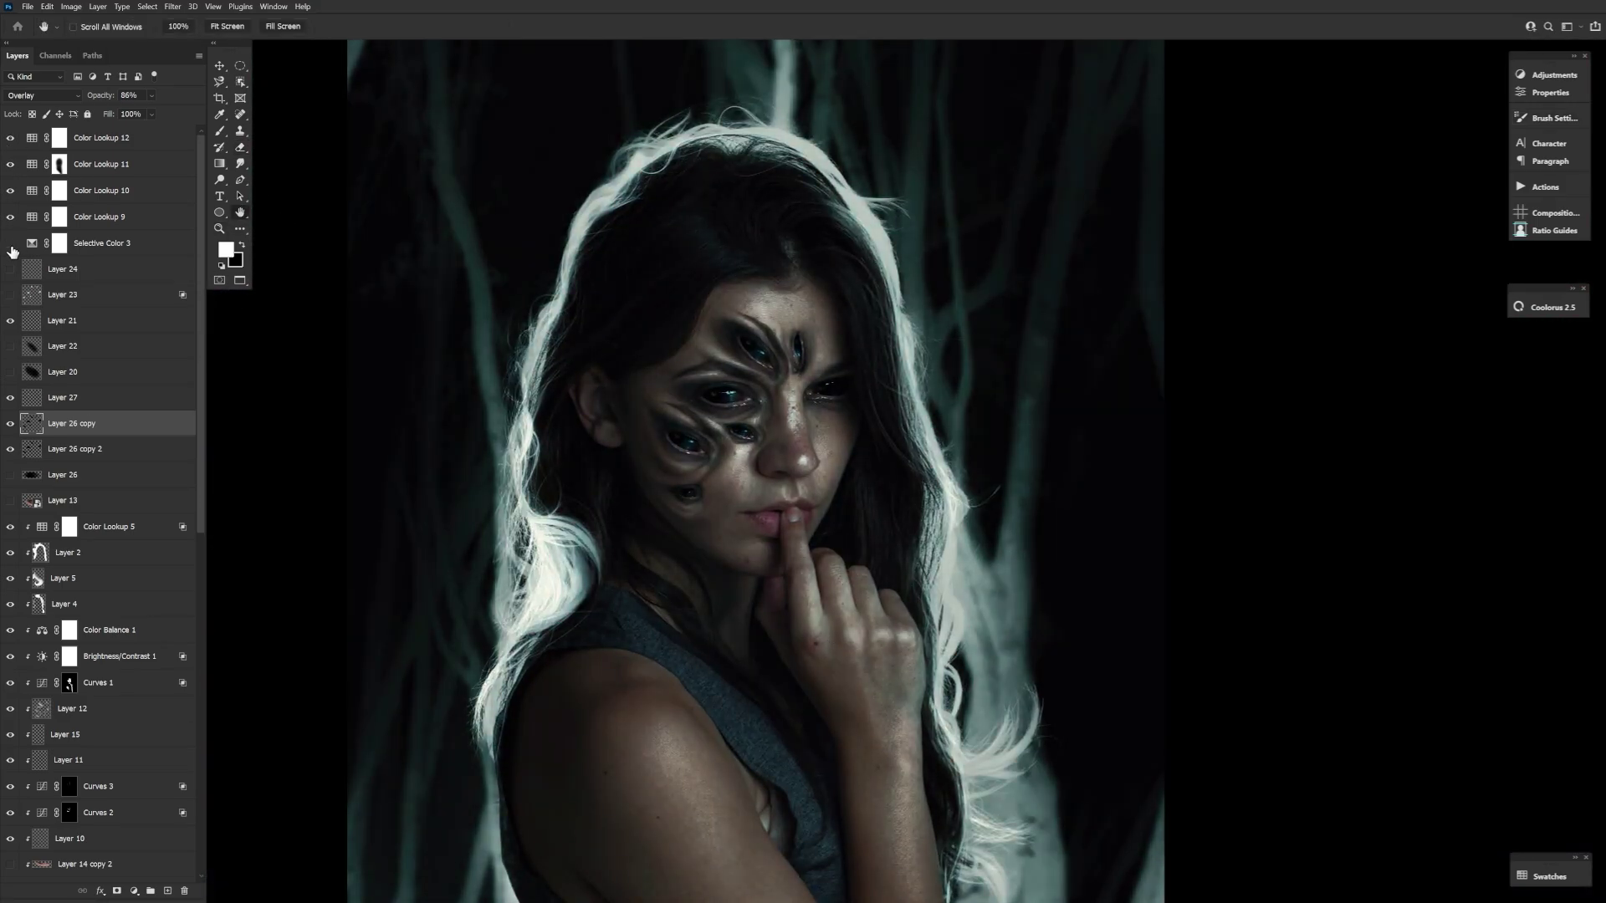
left_click_drag(746, 396, 750, 376)
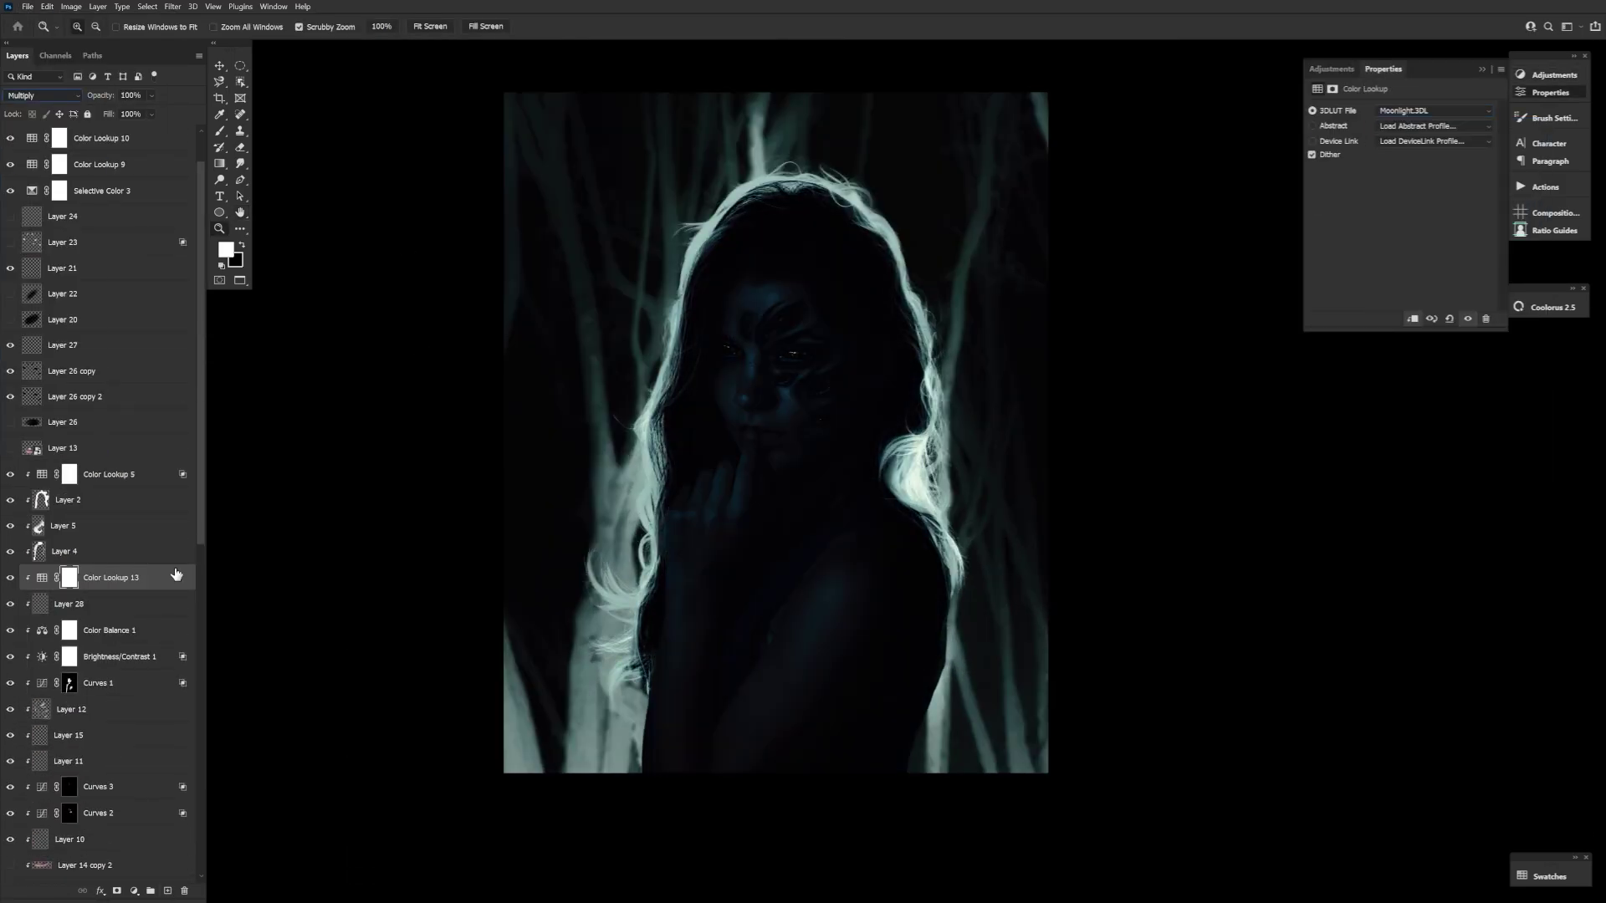
Step: Limit the blending range of the Multiply Moonlight.3DL layer, set it to 73% opacity and fill its mask with black
double_click(176, 573)
key("Escape")
left_click(69, 578)
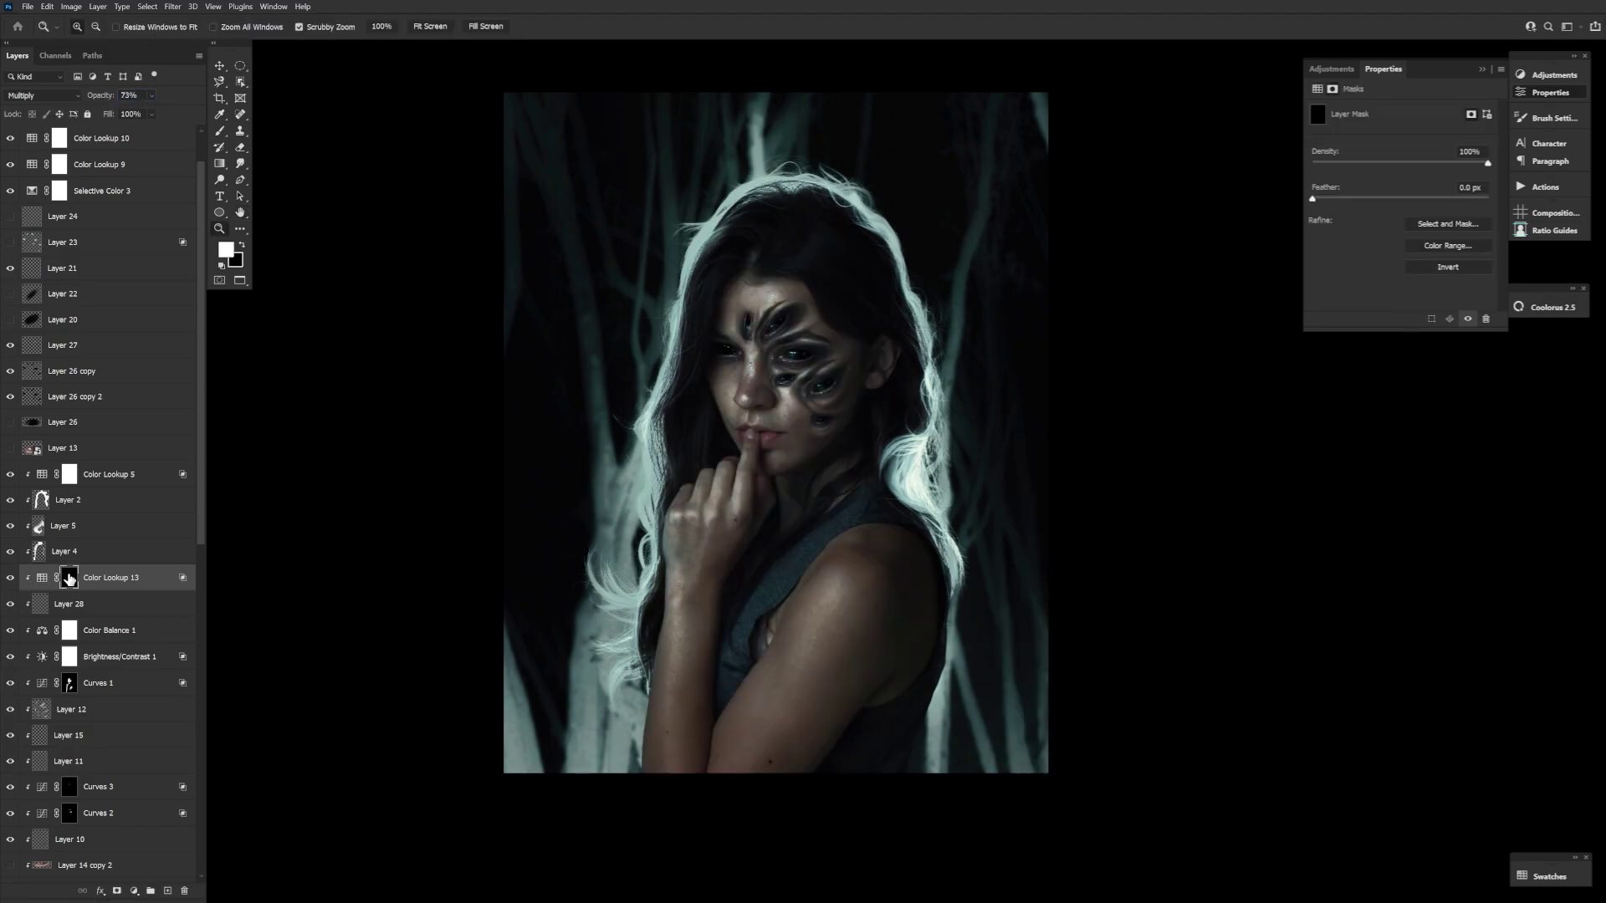
Step: Paint the Moonlight layer's mask white over the arm, shoulder and forehead, and restore part of the shoulder with black
key("b")
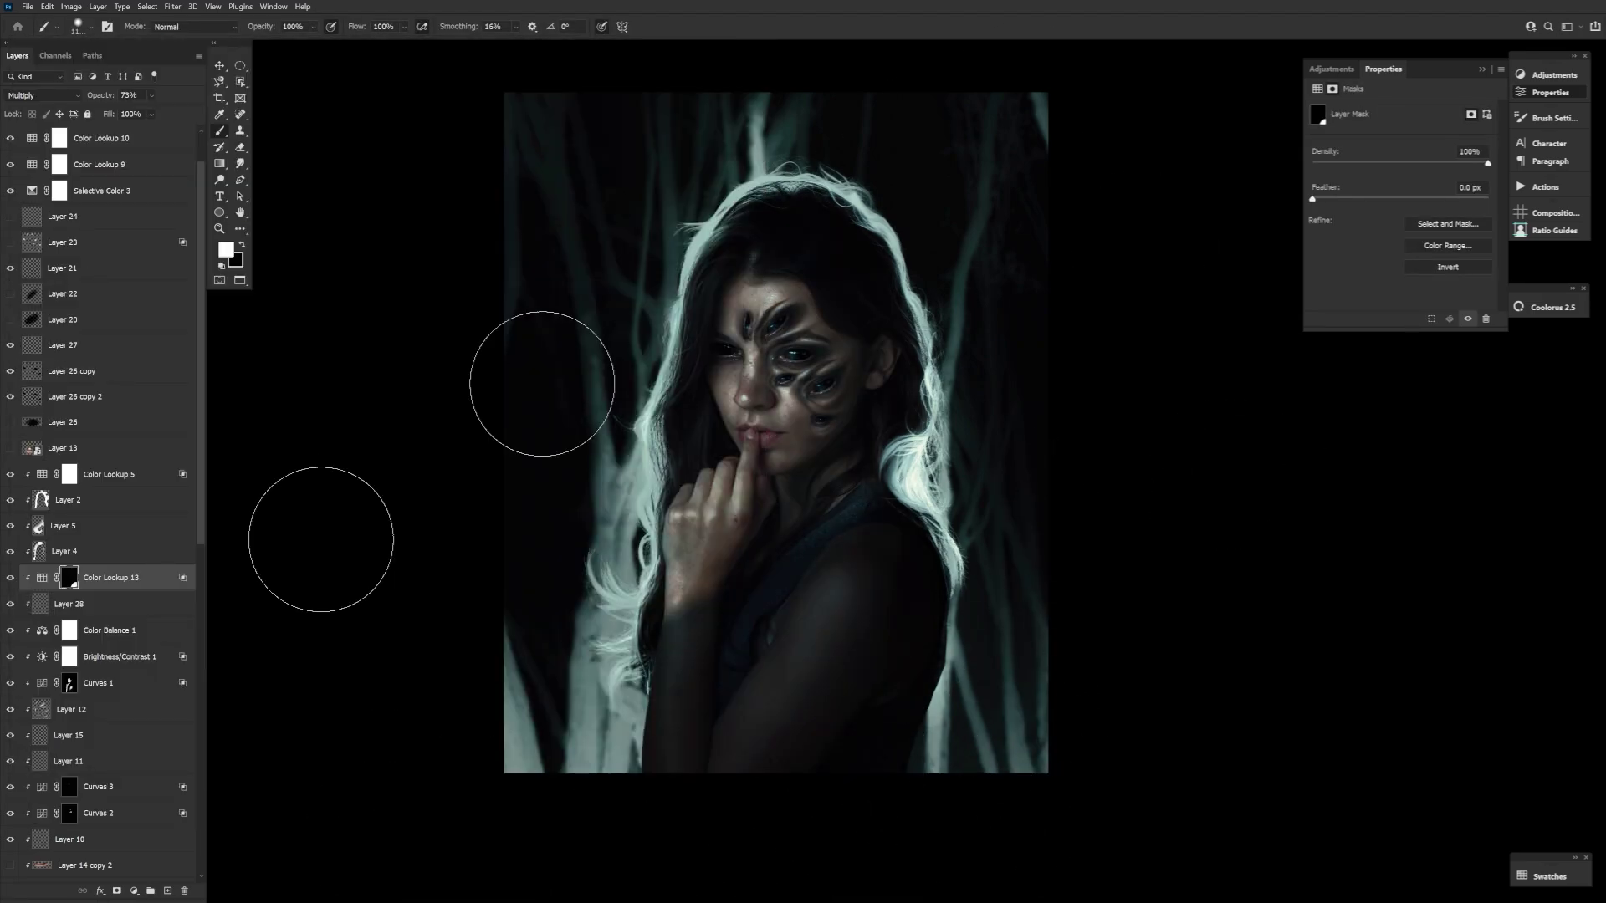
key("bracketleft")
key("bracketleft")
key("bracketleft")
key("x")
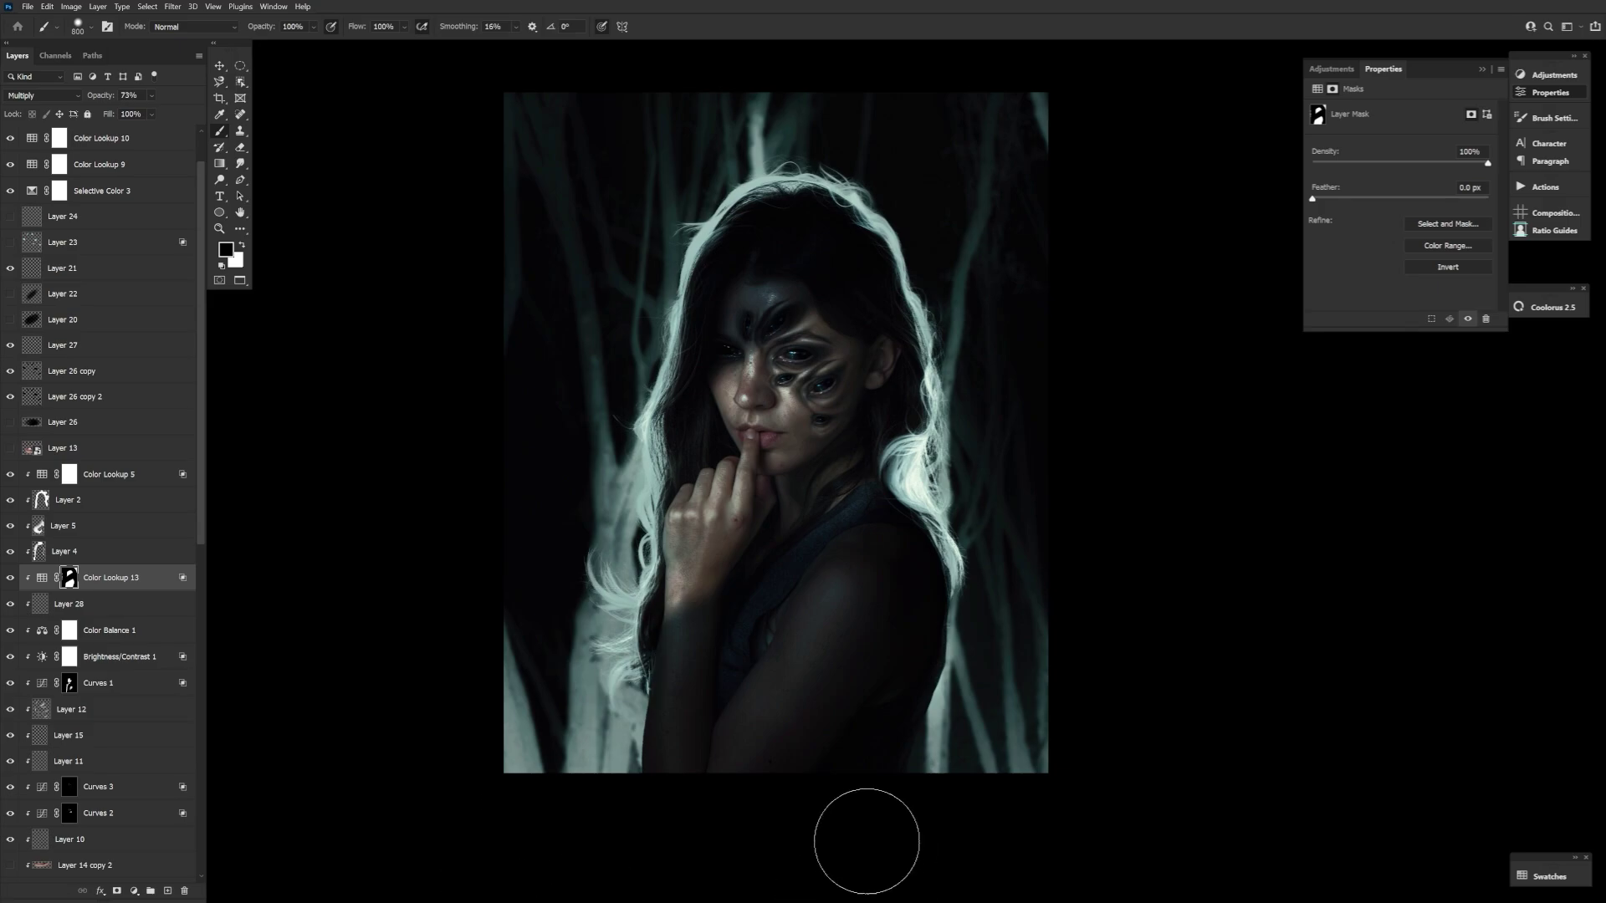
right_click(867, 842)
key("Return")
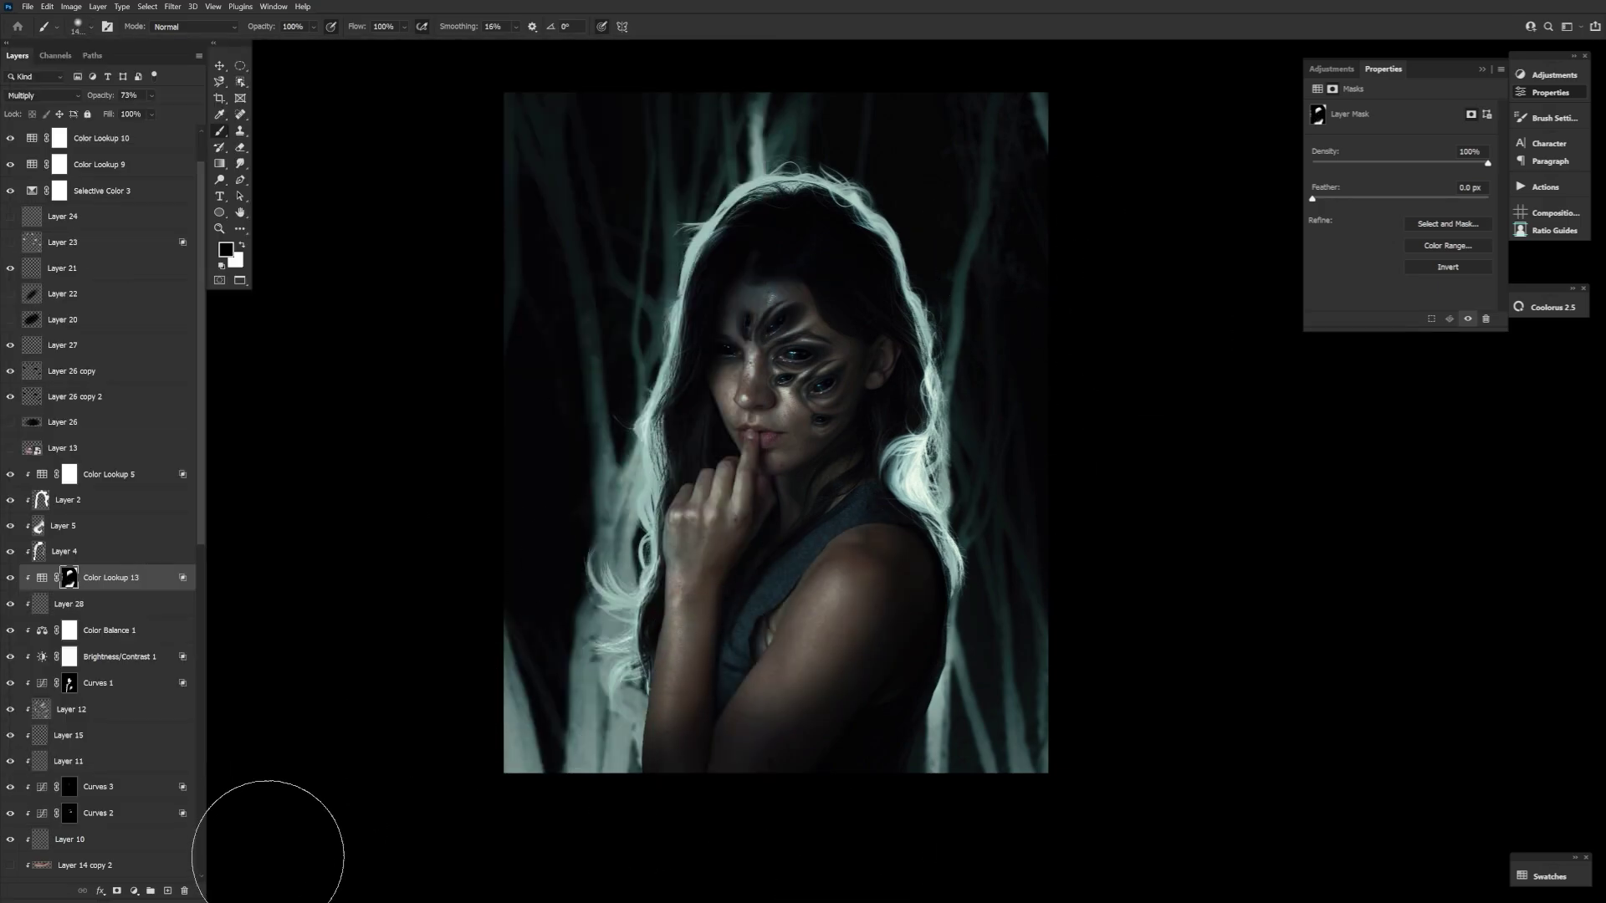
key("x")
Step: Refine the Color Lookup 13 mask around the forehead and extra eyes with a small white brush at 9% flow
scroll(109, 502, "down", 5)
key("bracketleft")
key("bracketleft")
key("bracketleft")
key("bracketleft")
key("bracketleft")
key("ctrl+plus")
key("ctrl+plus")
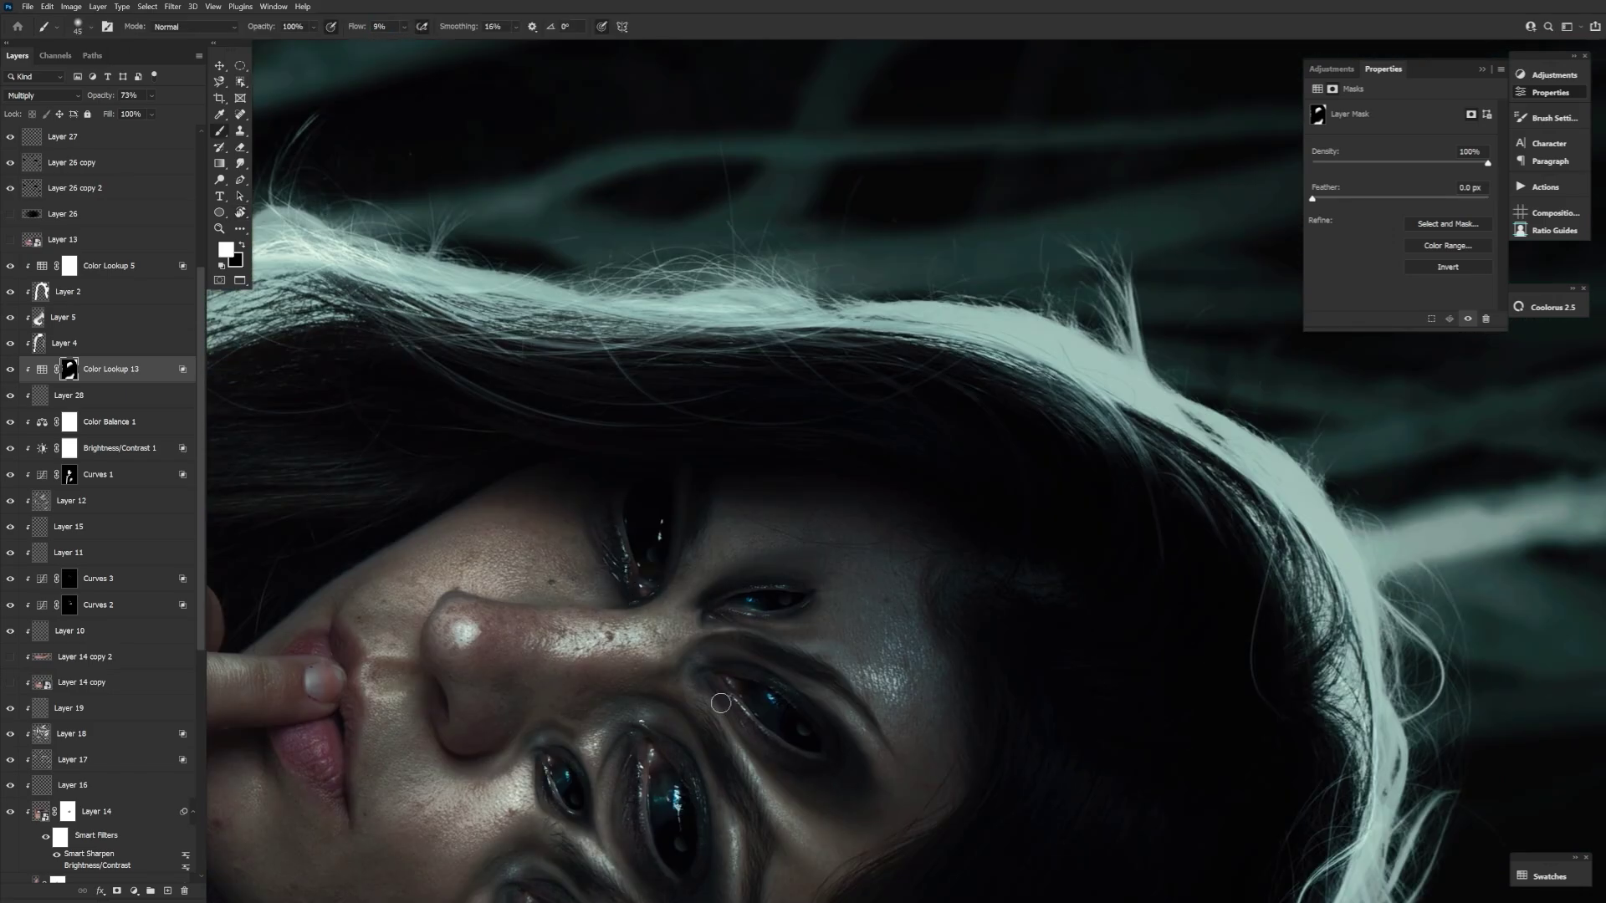
key("bracketright")
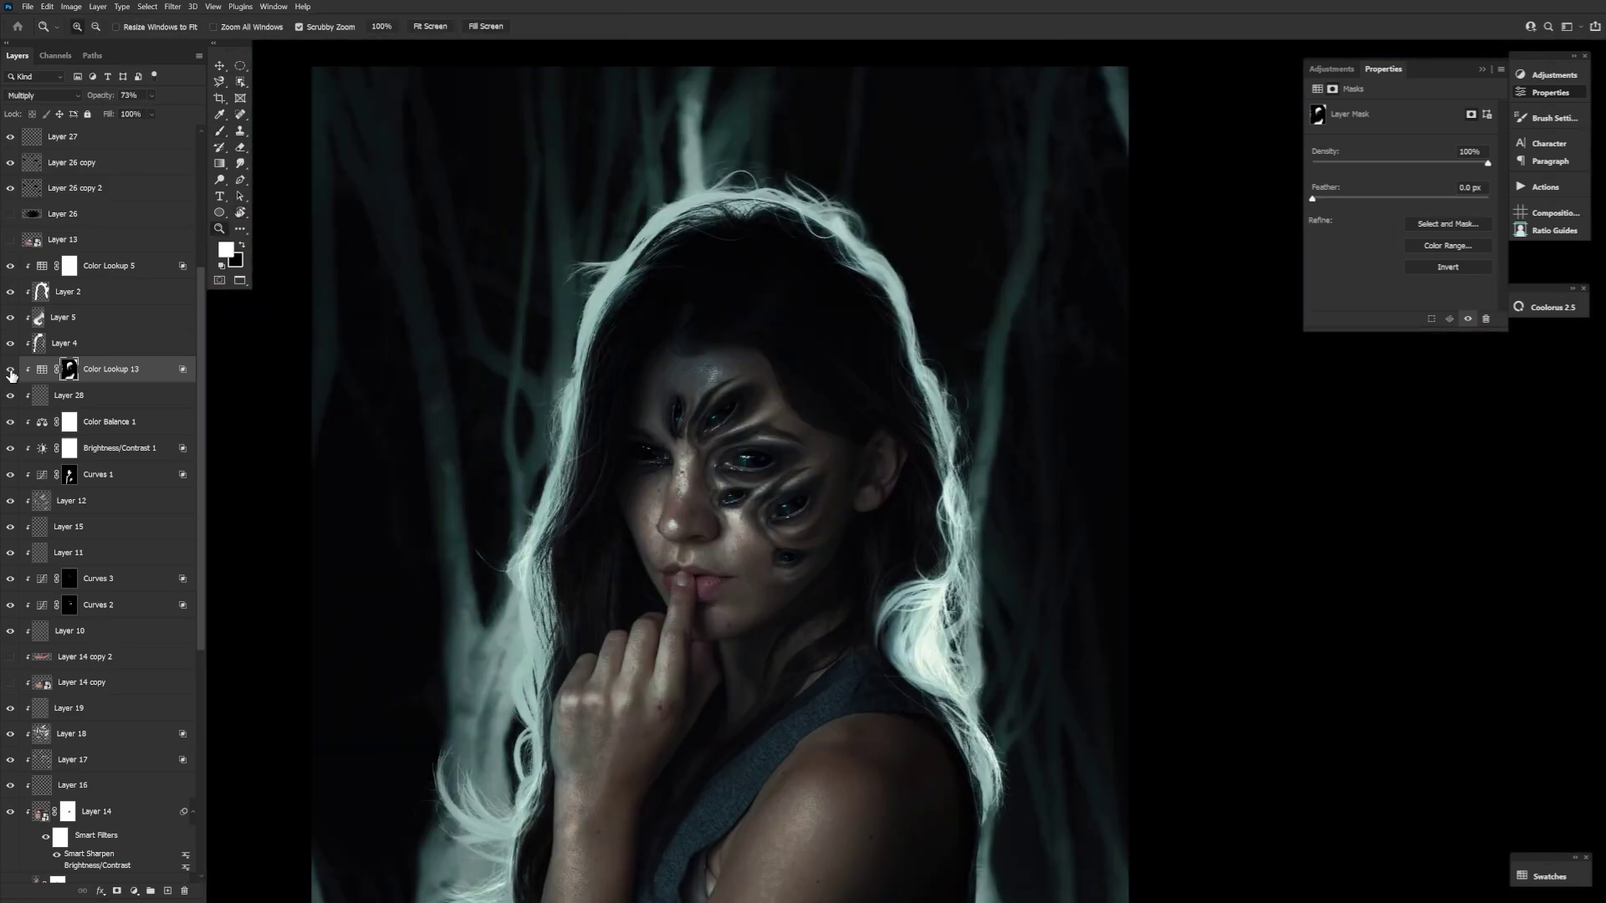
Step: Try a dark magenta Color Overlay on Layer 1 with Layer 3 and Layer 25 hidden
key("b")
scroll(100, 586, "down", 10)
left_click(54, 766)
mouse_move(98, 95)
left_mouse_down()
mouse_move(84, 98)
mouse_move(101, 102)
left_mouse_up()
double_click(124, 768)
left_click(1319, 510)
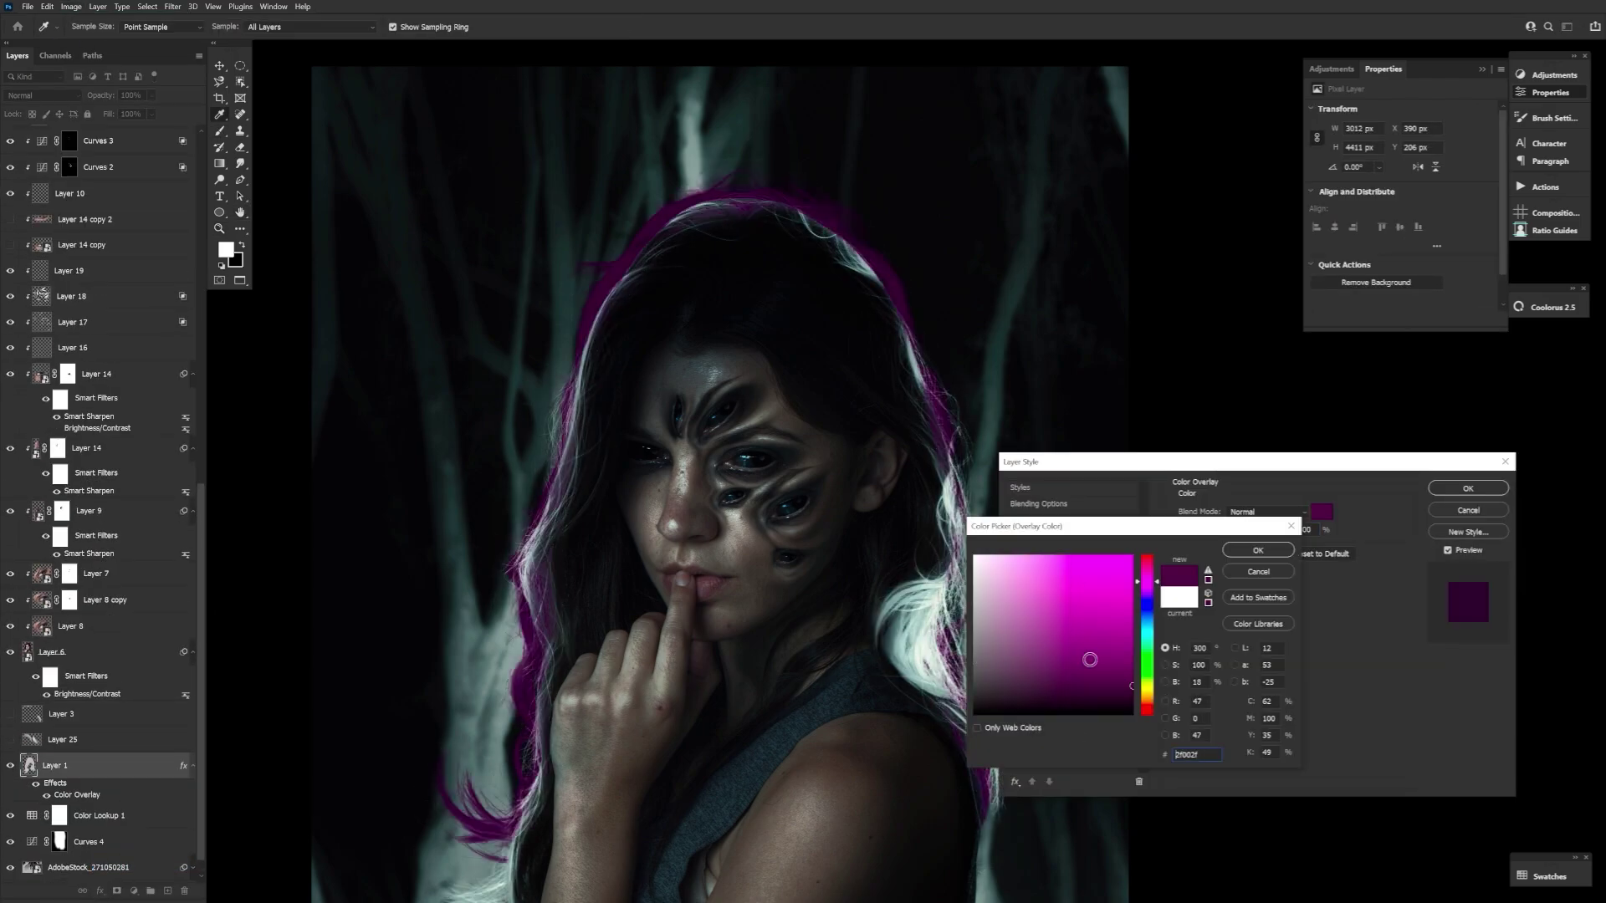
left_click(1272, 527)
scroll(101, 502, "up", 10)
left_click(1452, 491)
scroll(191, 741, "down", 12)
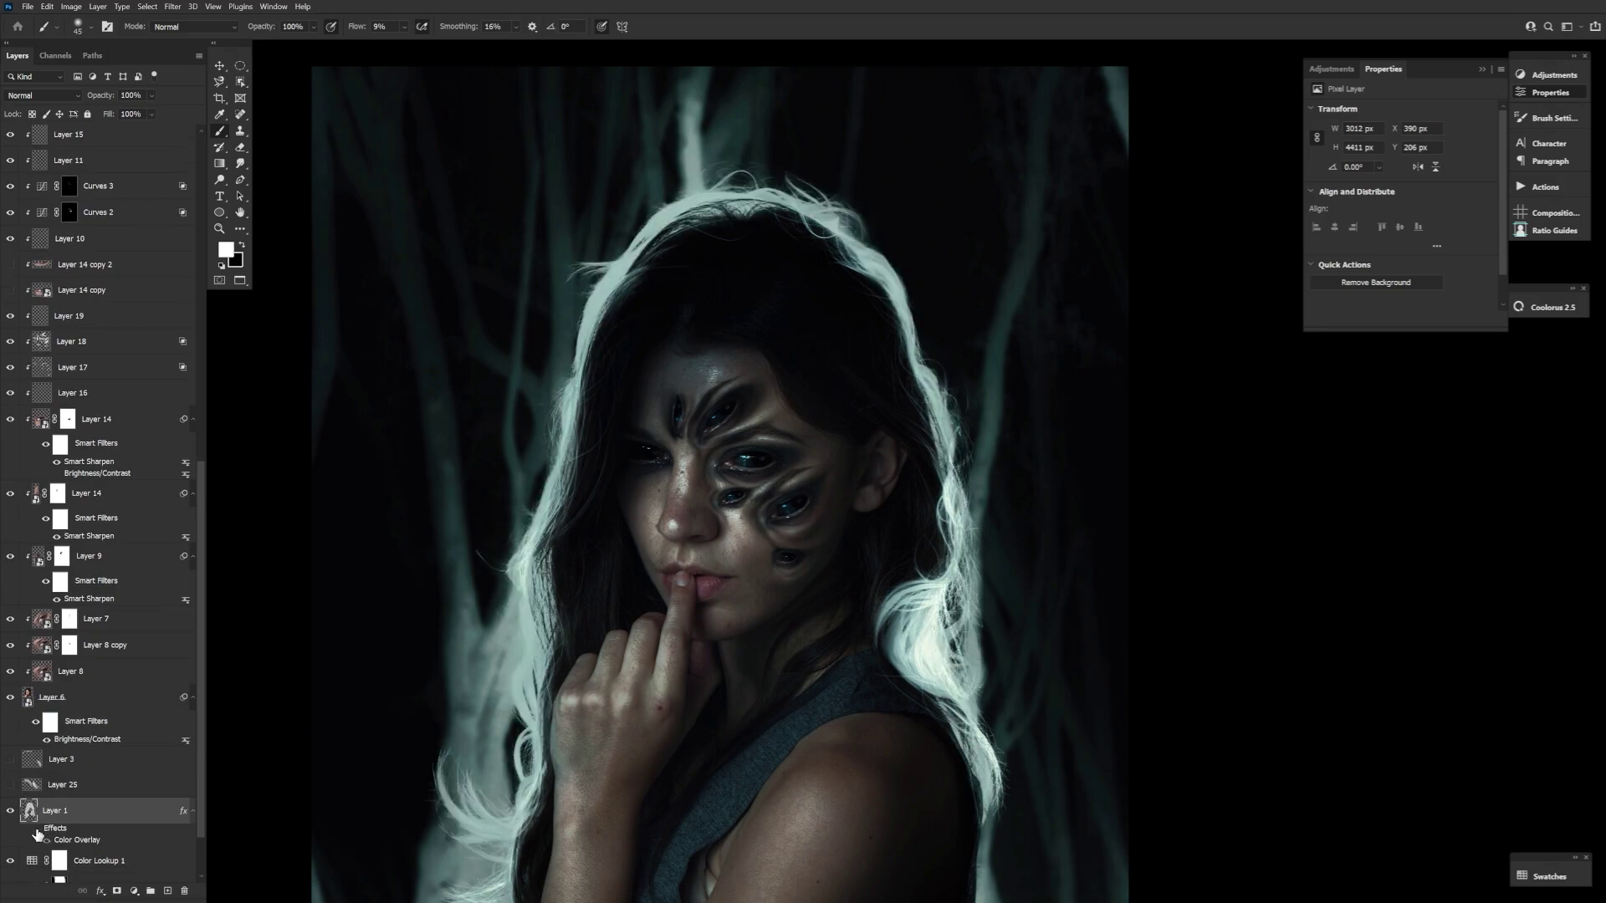
Step: Paint a thin white rim light along the arm's outer edge on Layer 29 with a small brush at 100% flow
scroll(100, 585, "up", 10)
left_click(56, 472)
scroll(836, 753, "up", 5)
key("bracketleft")
key("bracketleft")
key("bracketleft")
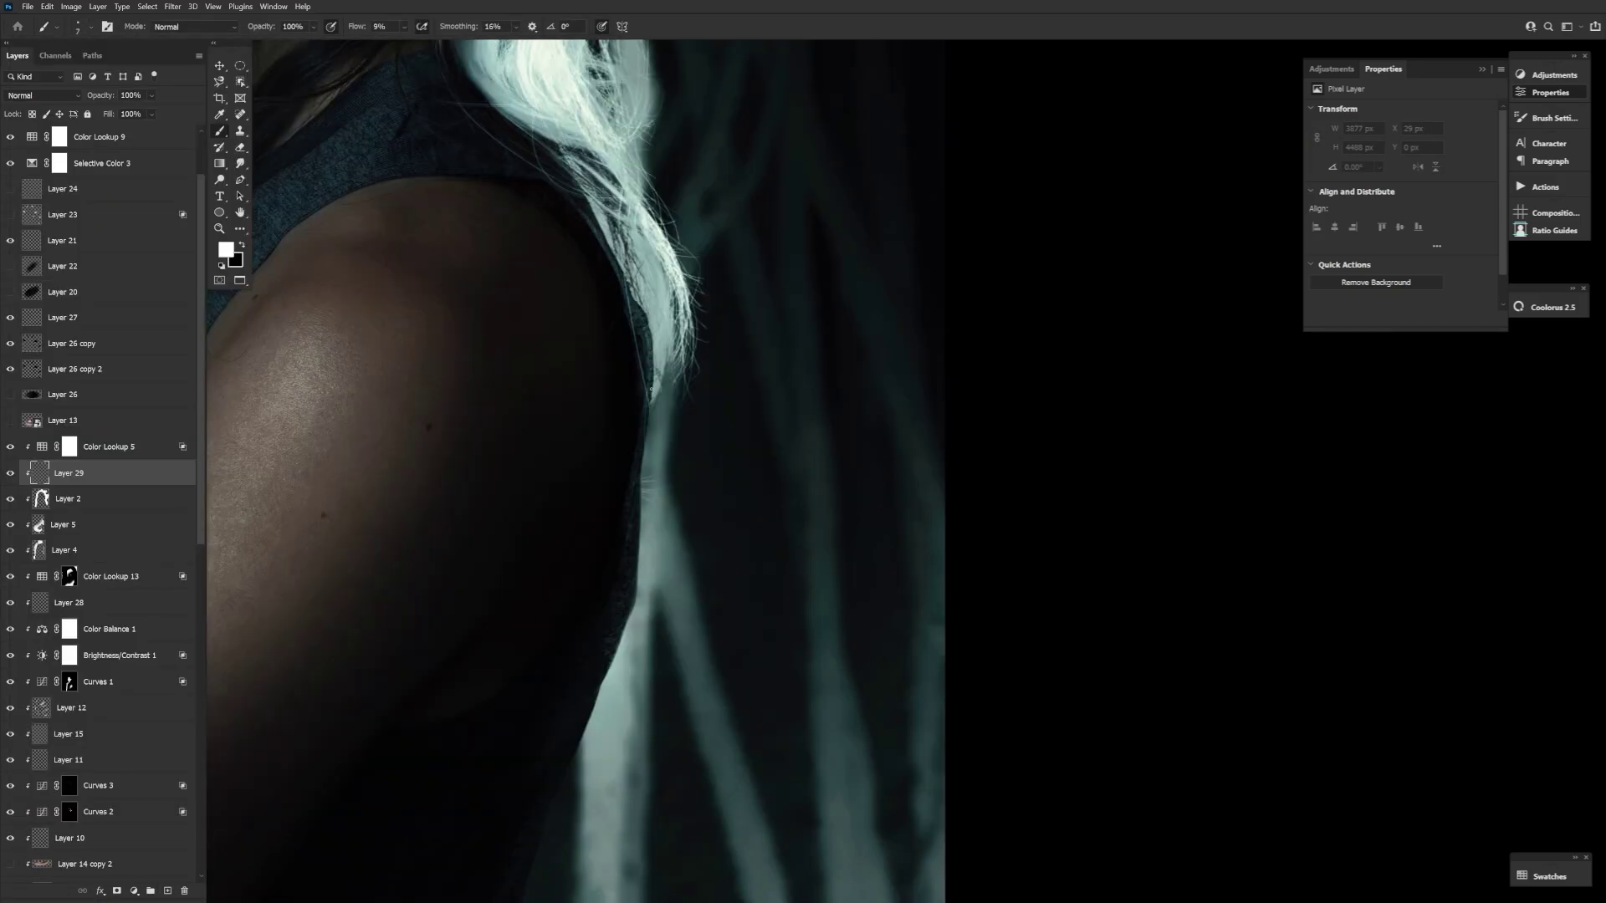
key("shift+0")
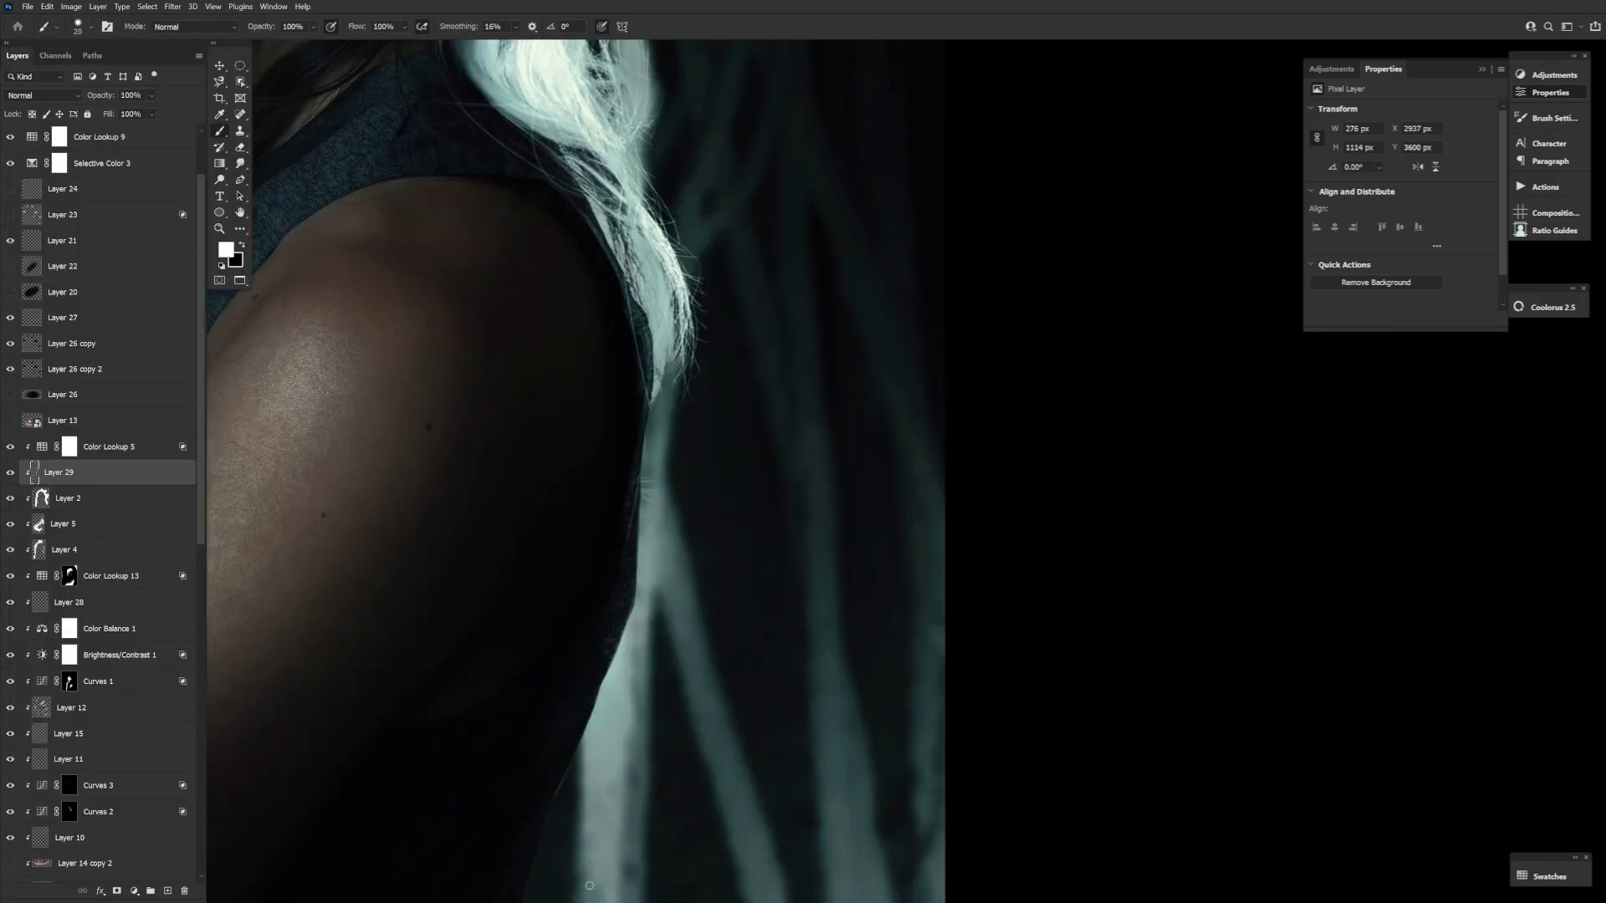
left_click_drag(642, 778, 627, 569)
scroll(630, 510, "down", 5)
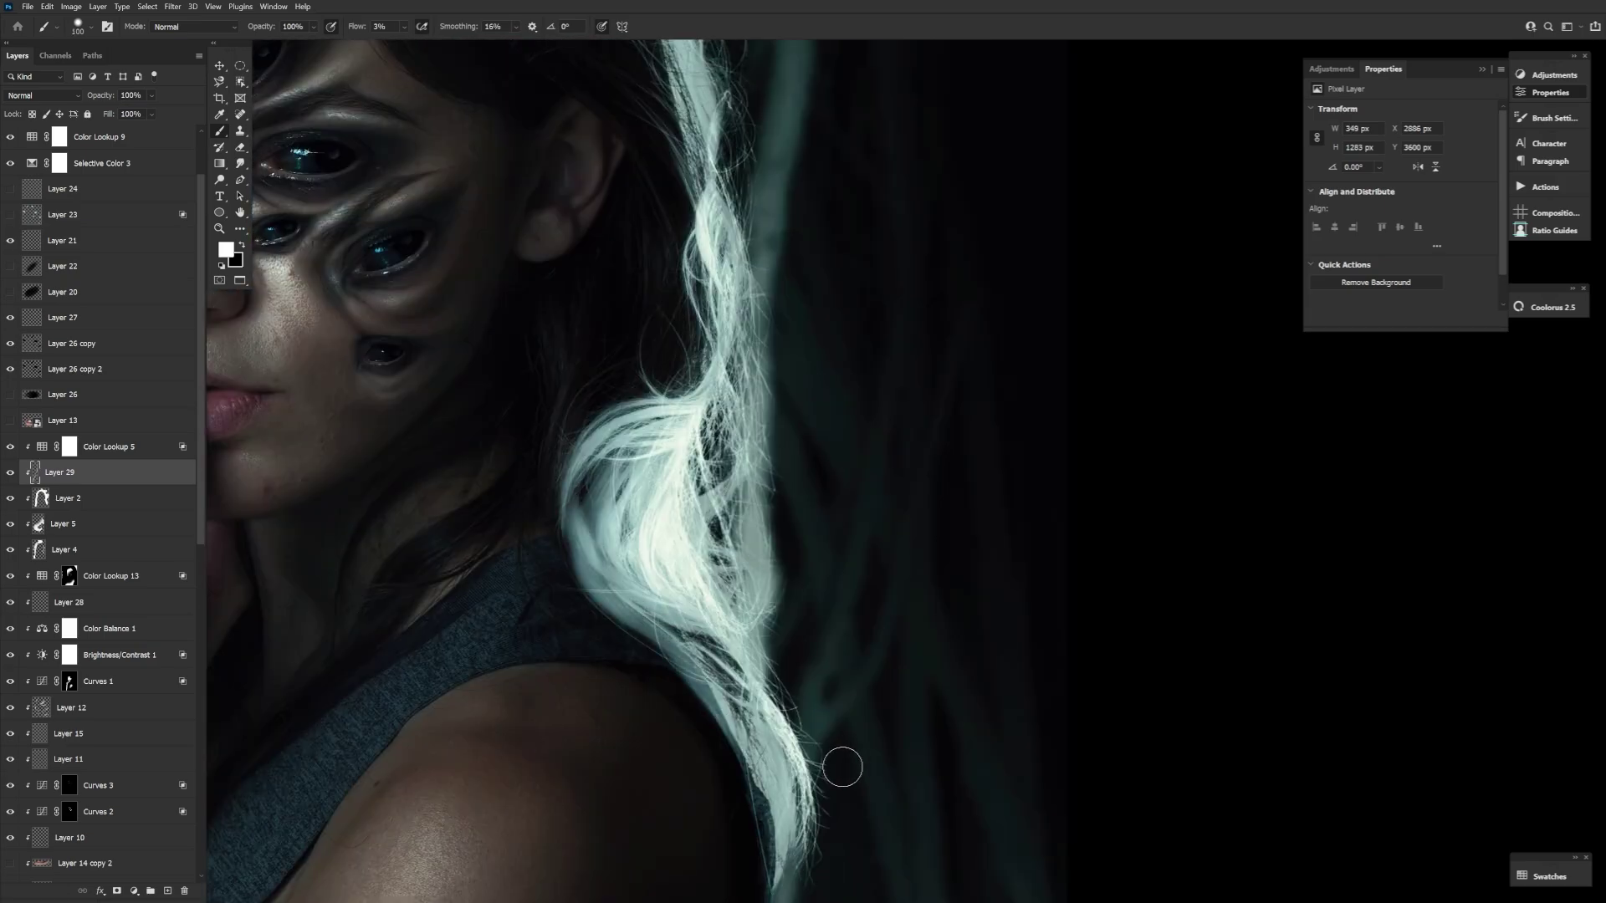
Step: Undo the last stroke and paint faint light around the shoulder and hair ends with the Hard Round brush at 3% flow
key("ctrl+z")
left_click(78, 26)
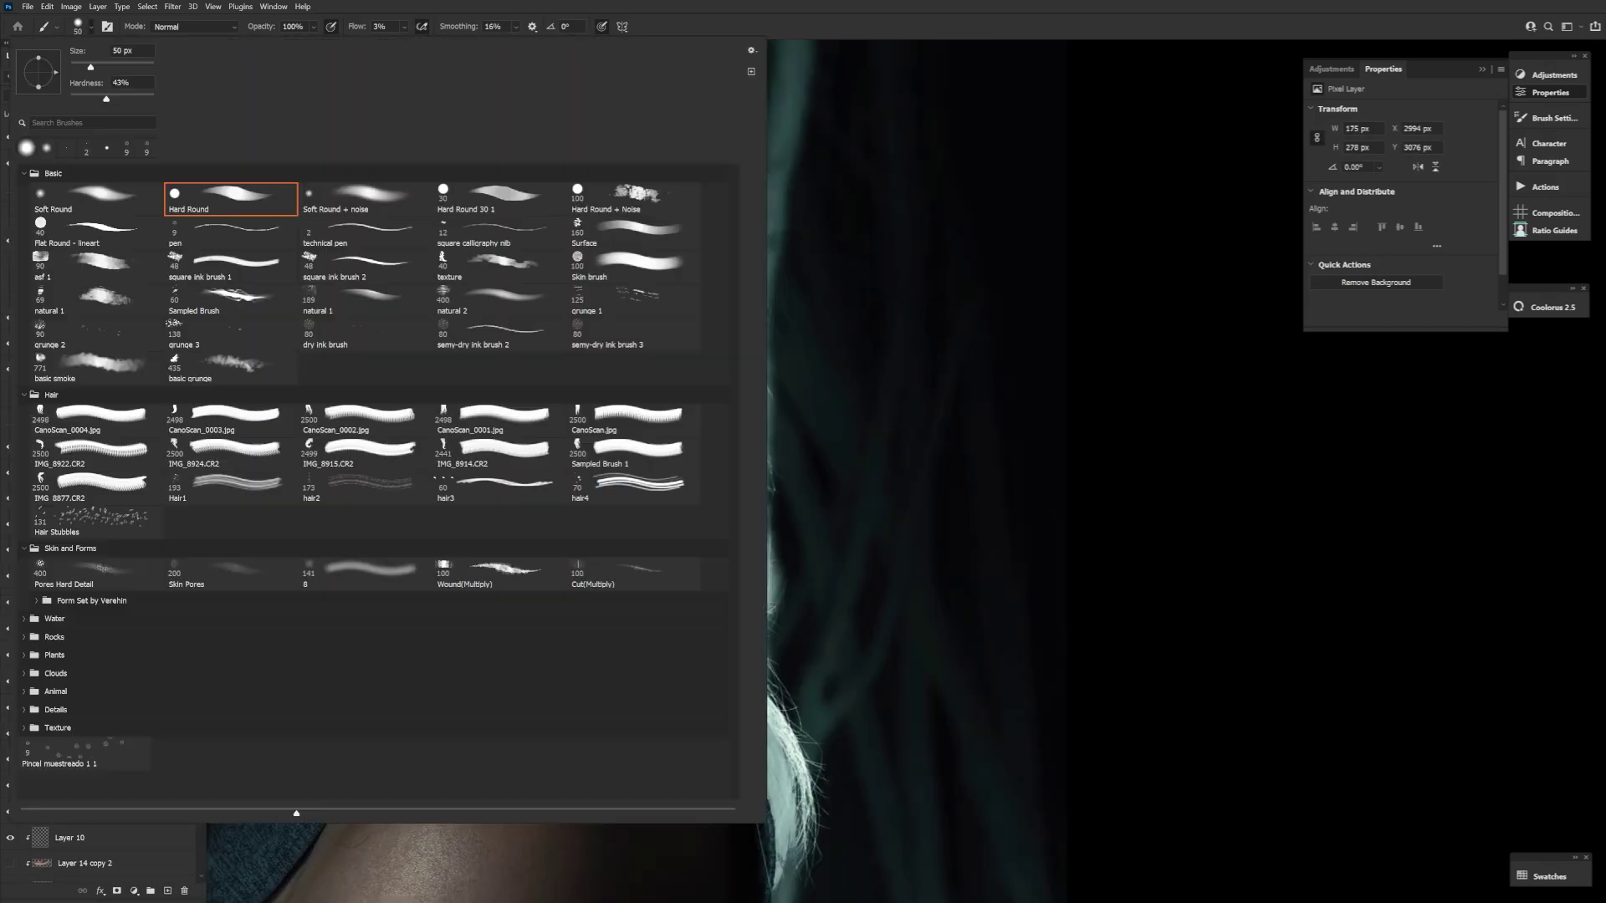
double_click(240, 204)
left_click_drag(786, 878, 611, 568)
left_click_drag(778, 819, 592, 589)
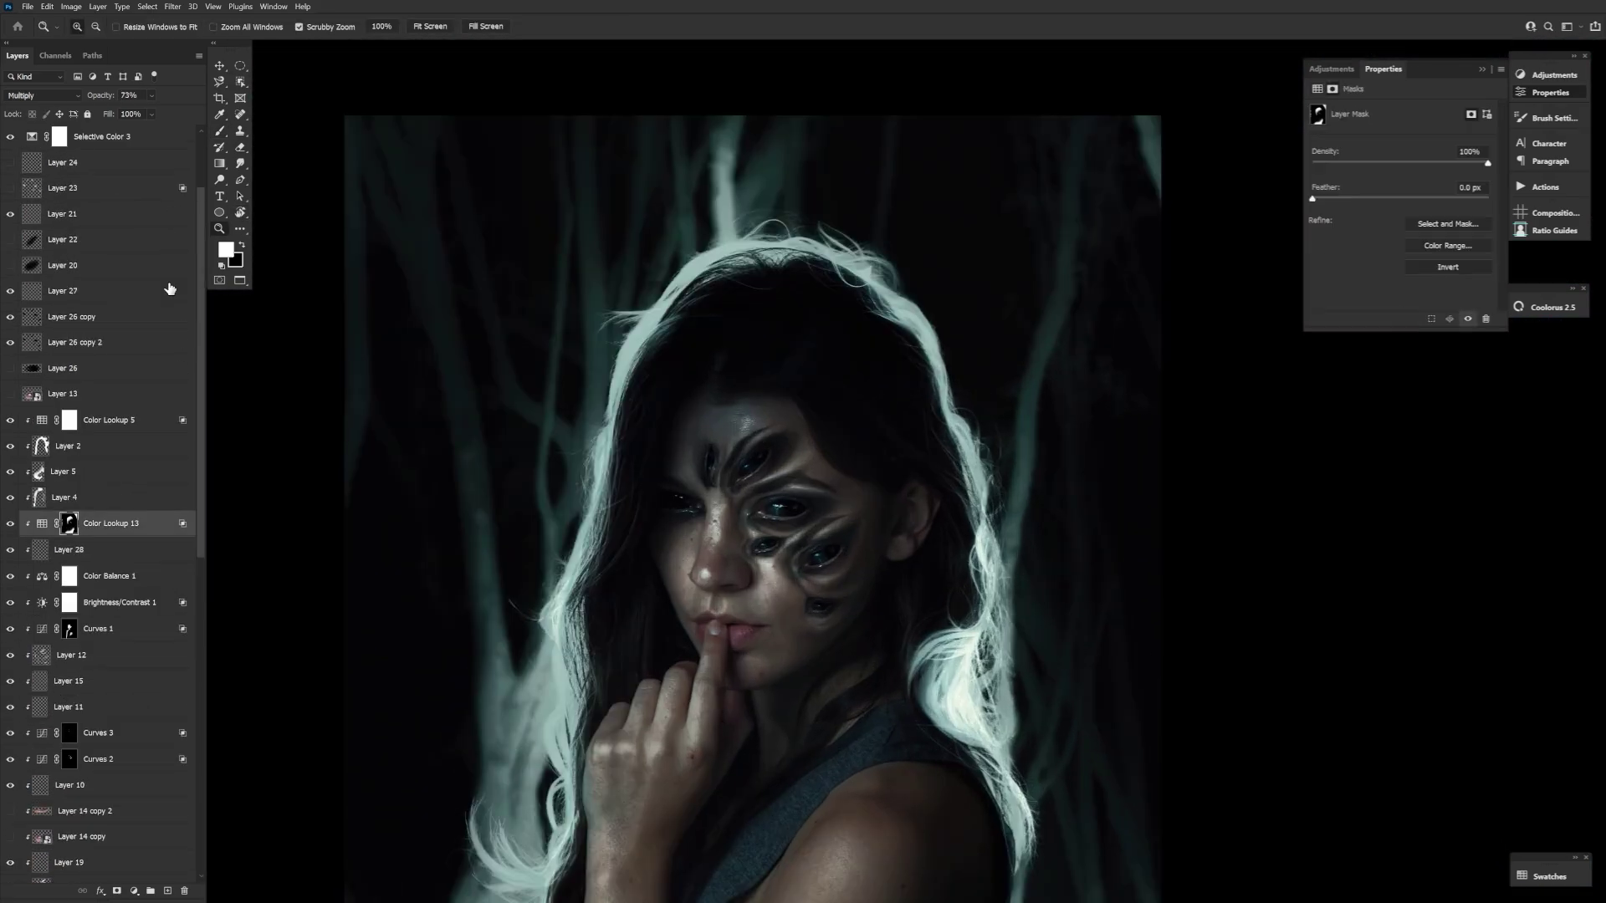
Step: Flip the canvas horizontally and check the effect of Curves 4 on the background
key("b")
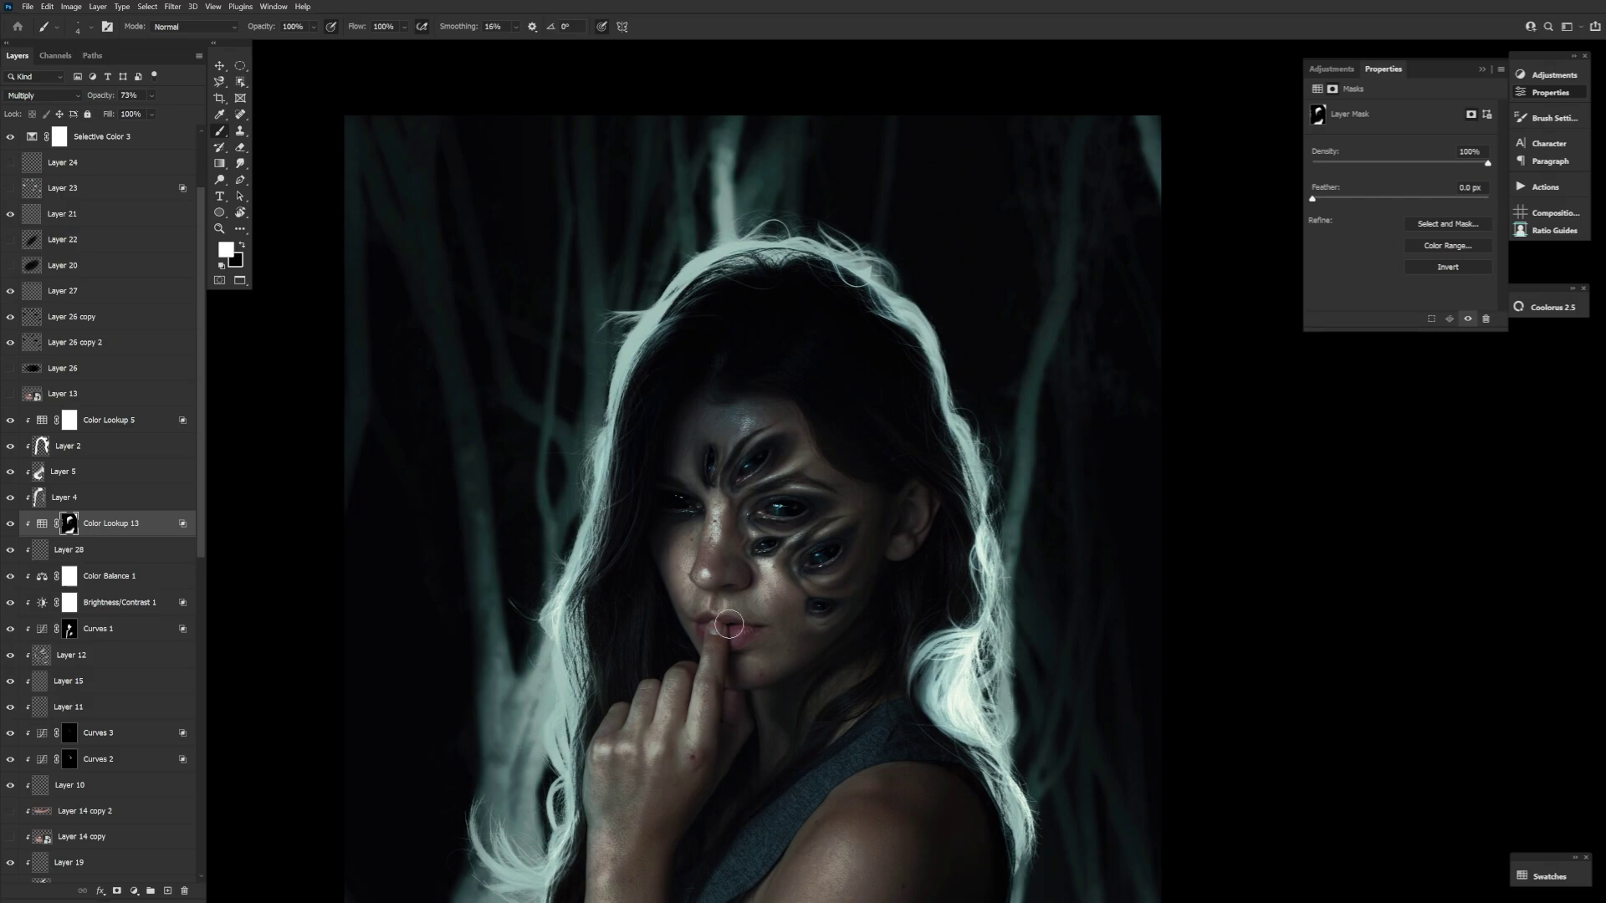
key("ctrl+0")
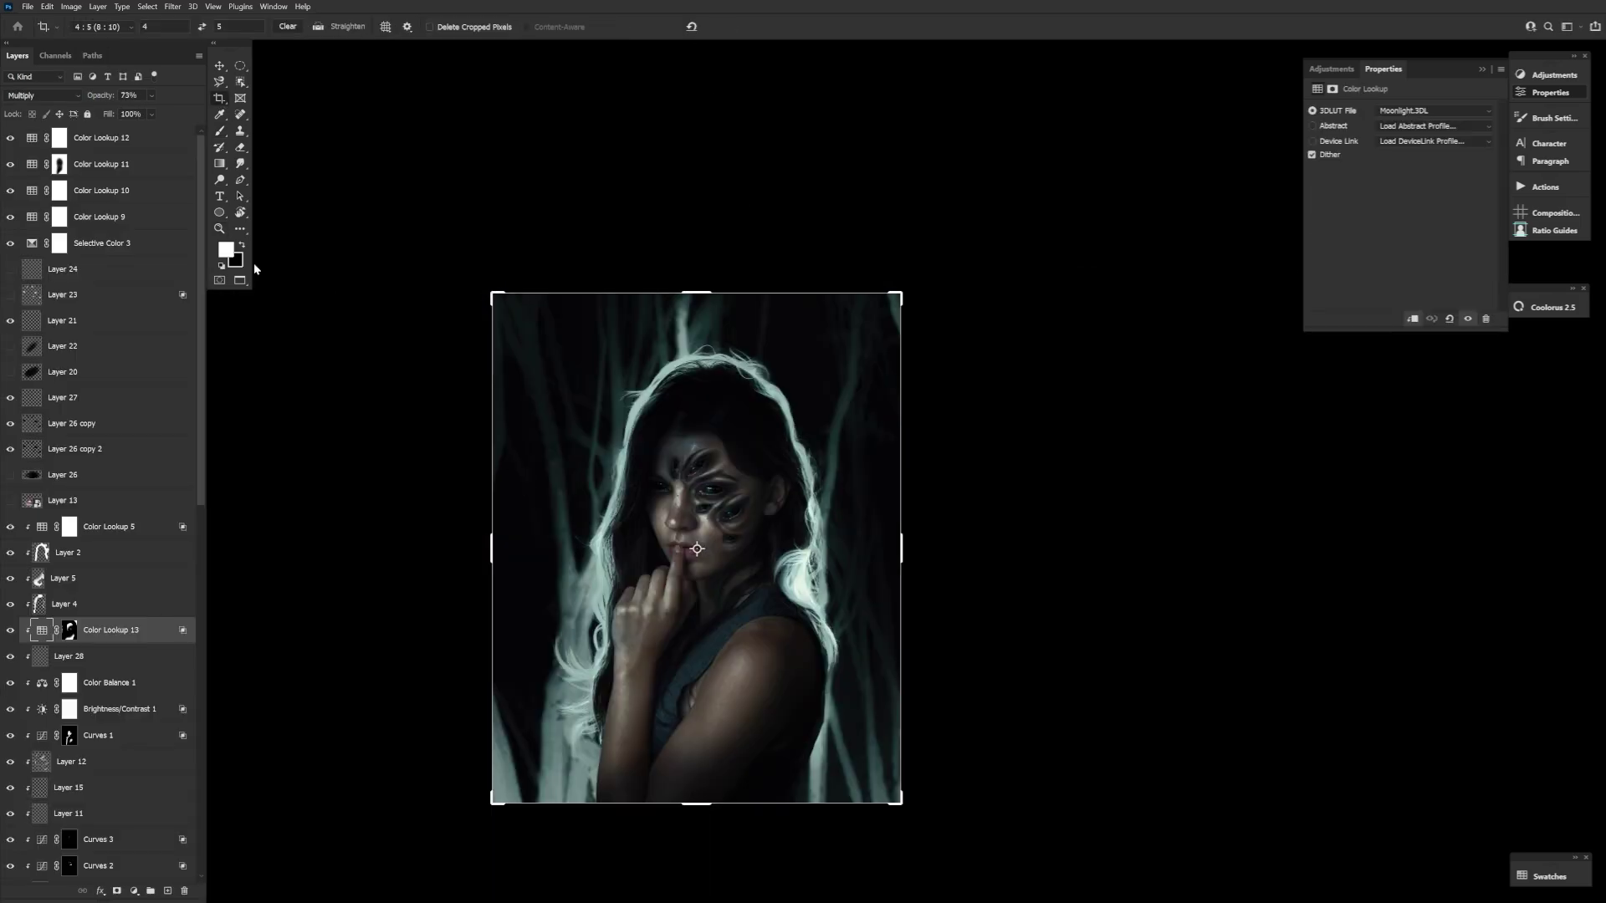
key("z")
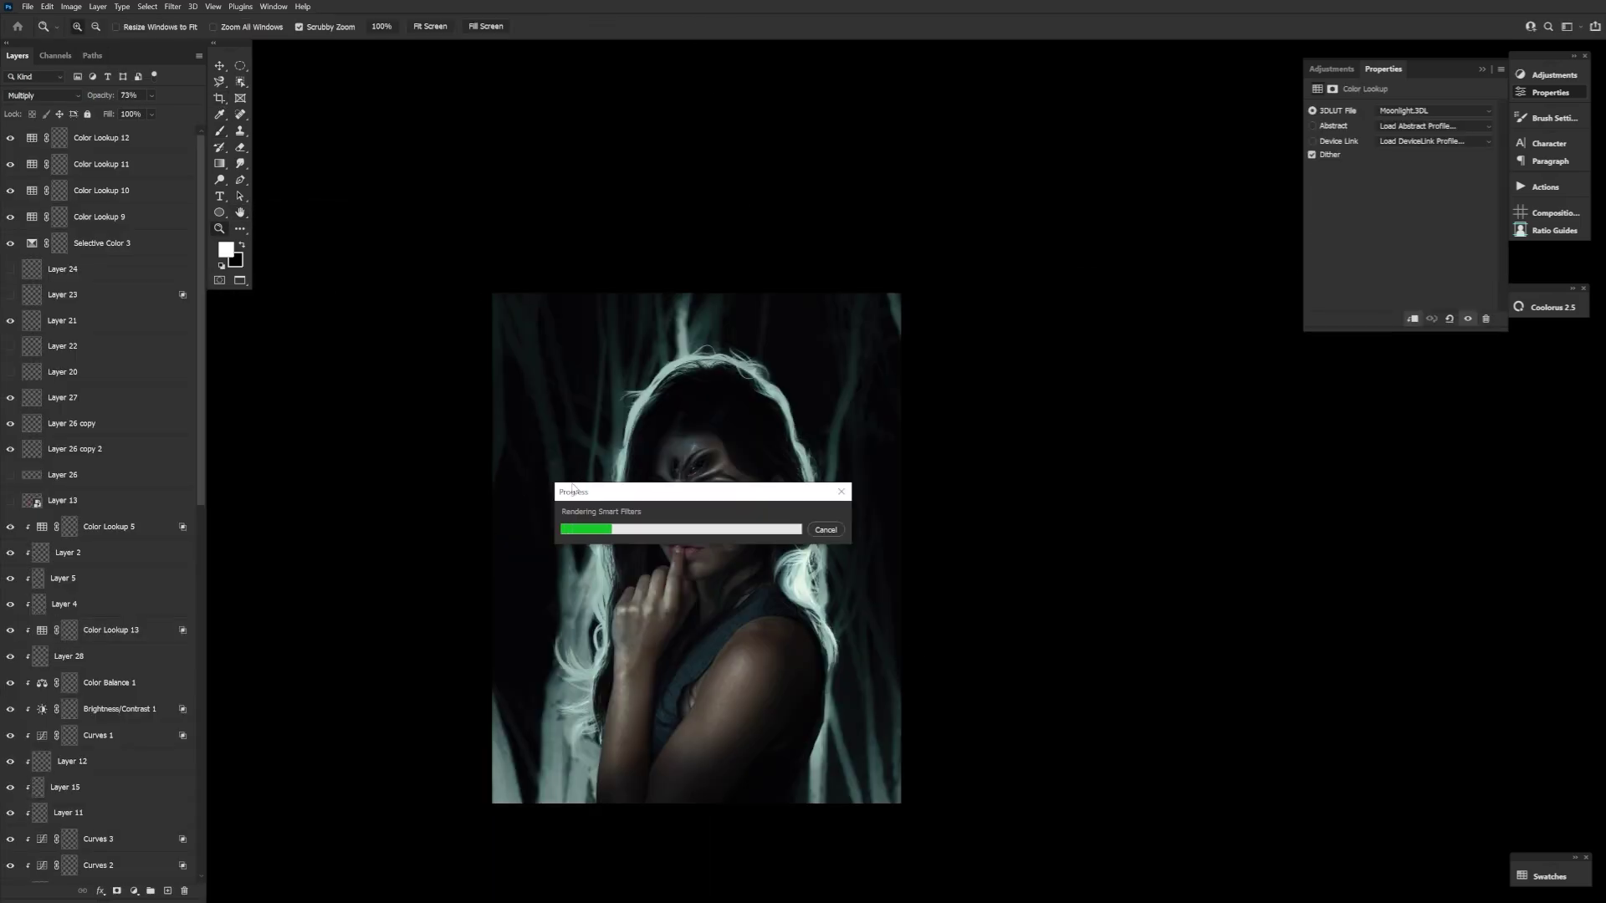
scroll(198, 509, "down", 10)
left_click(18, 822)
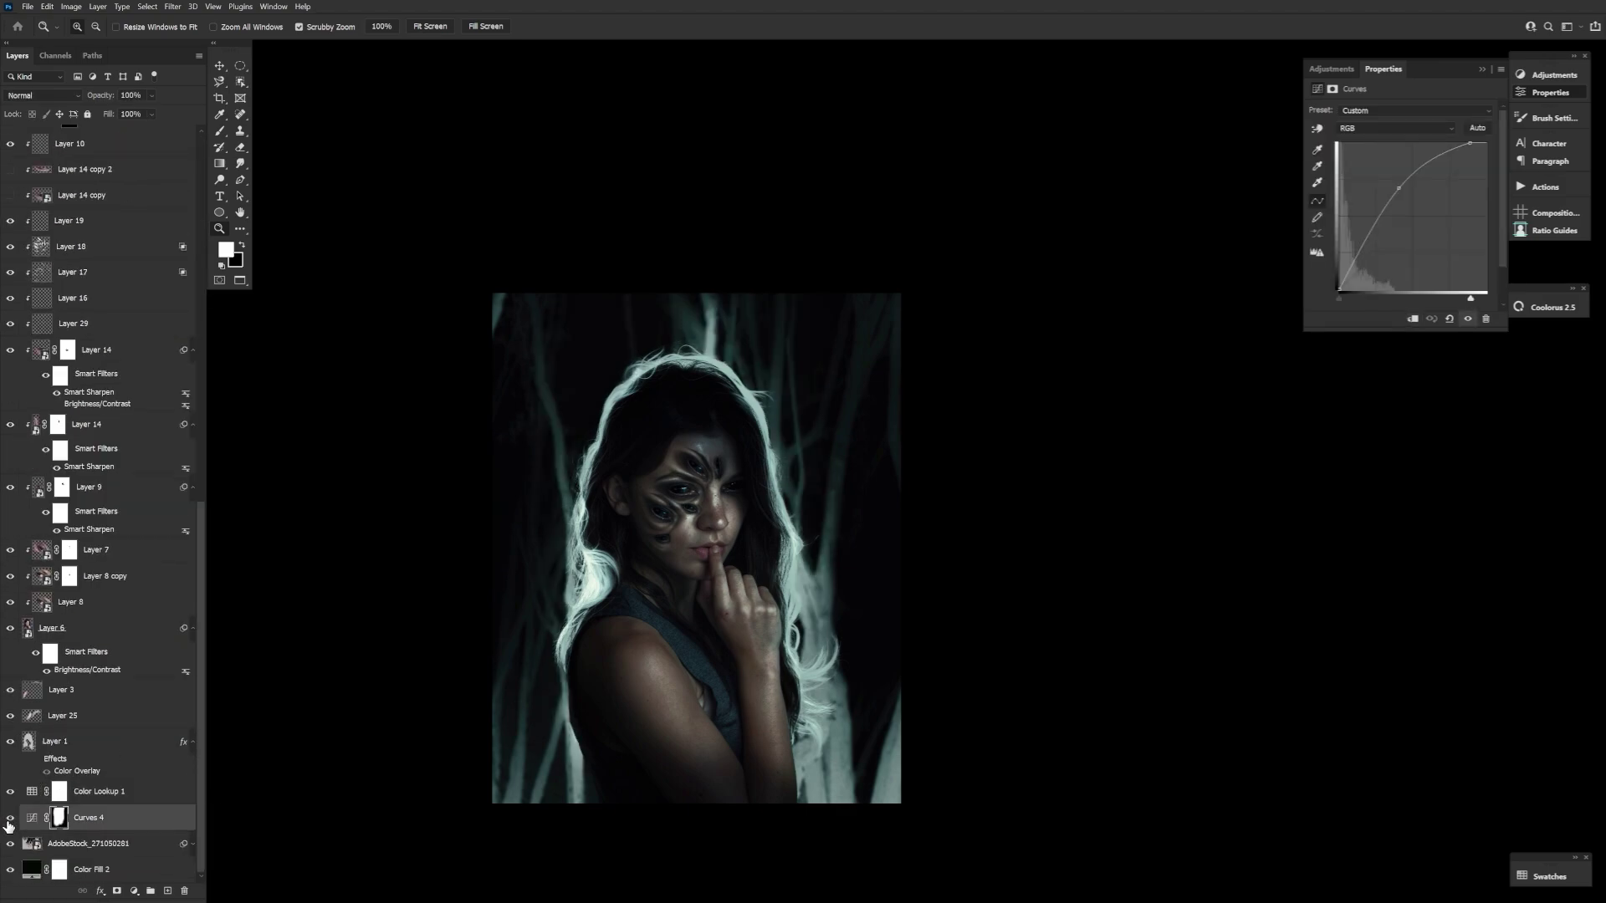
Step: Compare the image with and without the Color Lookup 5 adjustment
scroll(21, 805, "up", 10)
left_click(117, 514)
left_click(10, 411)
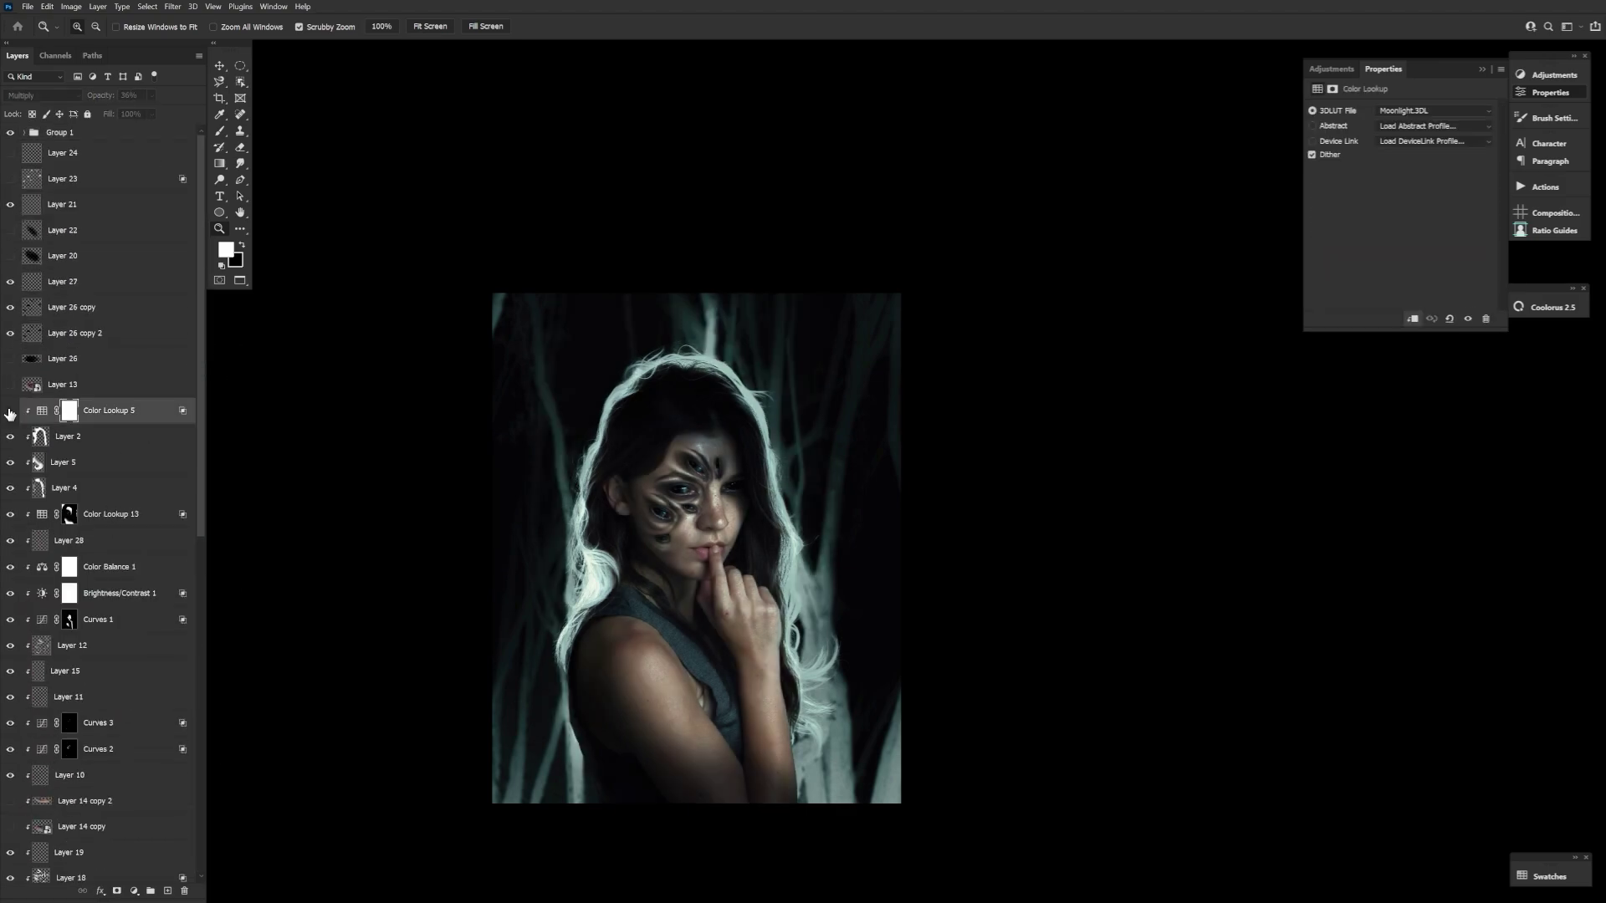
left_click(10, 411)
Step: Paint black on the Color Lookup 13 mask with a large brush, and tint the background midtones +11 blue with Color Balance
left_click(69, 513)
key("b")
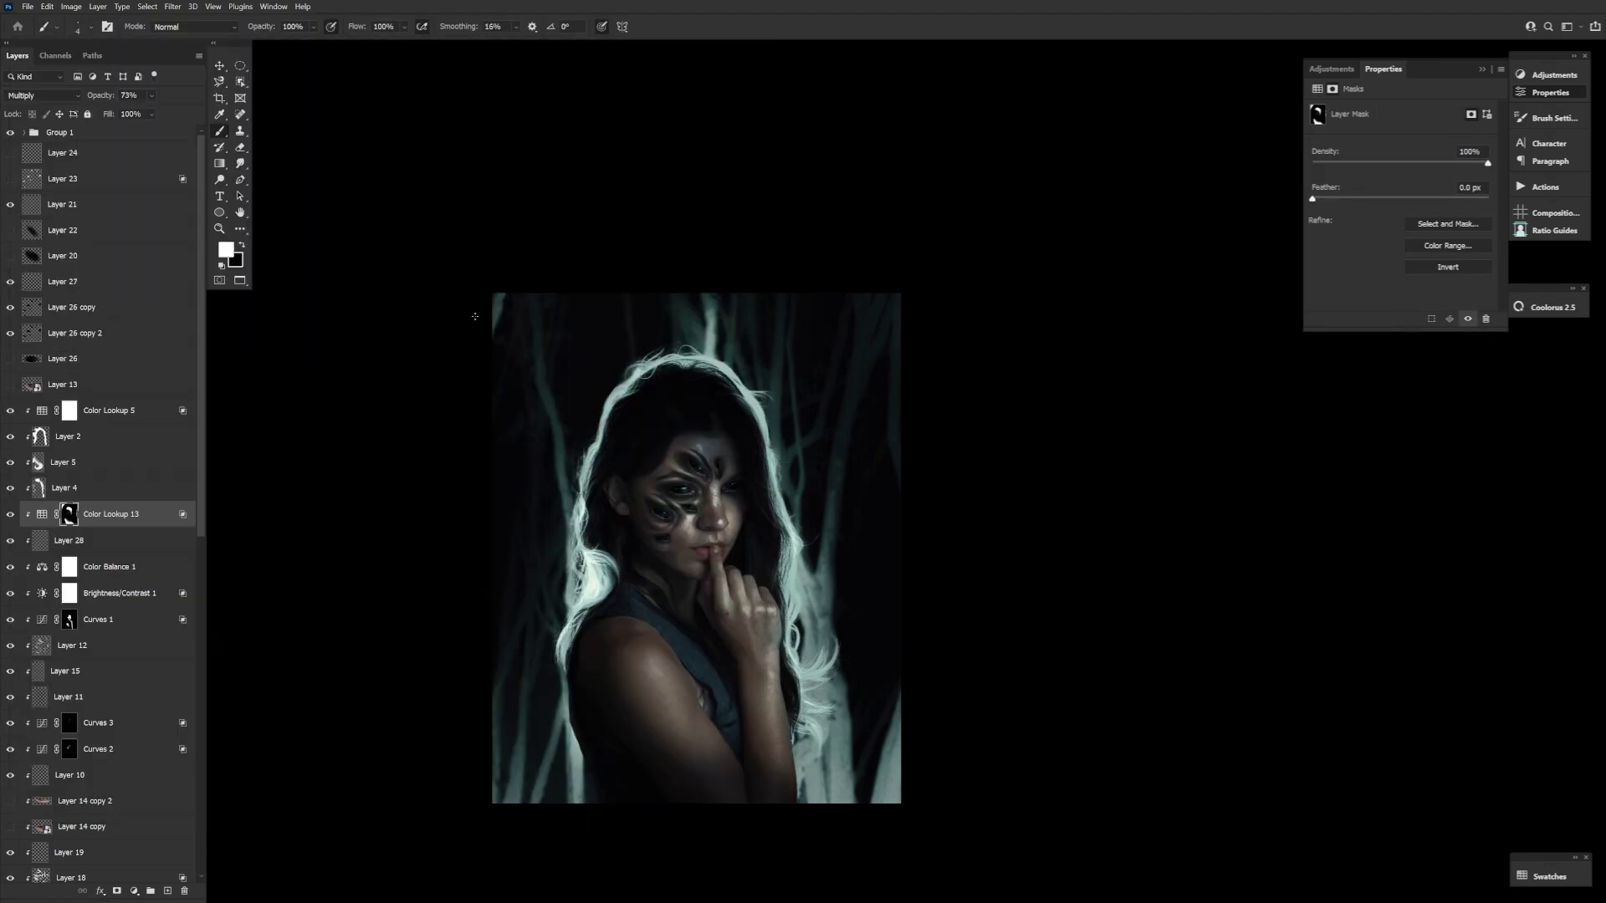
key("x")
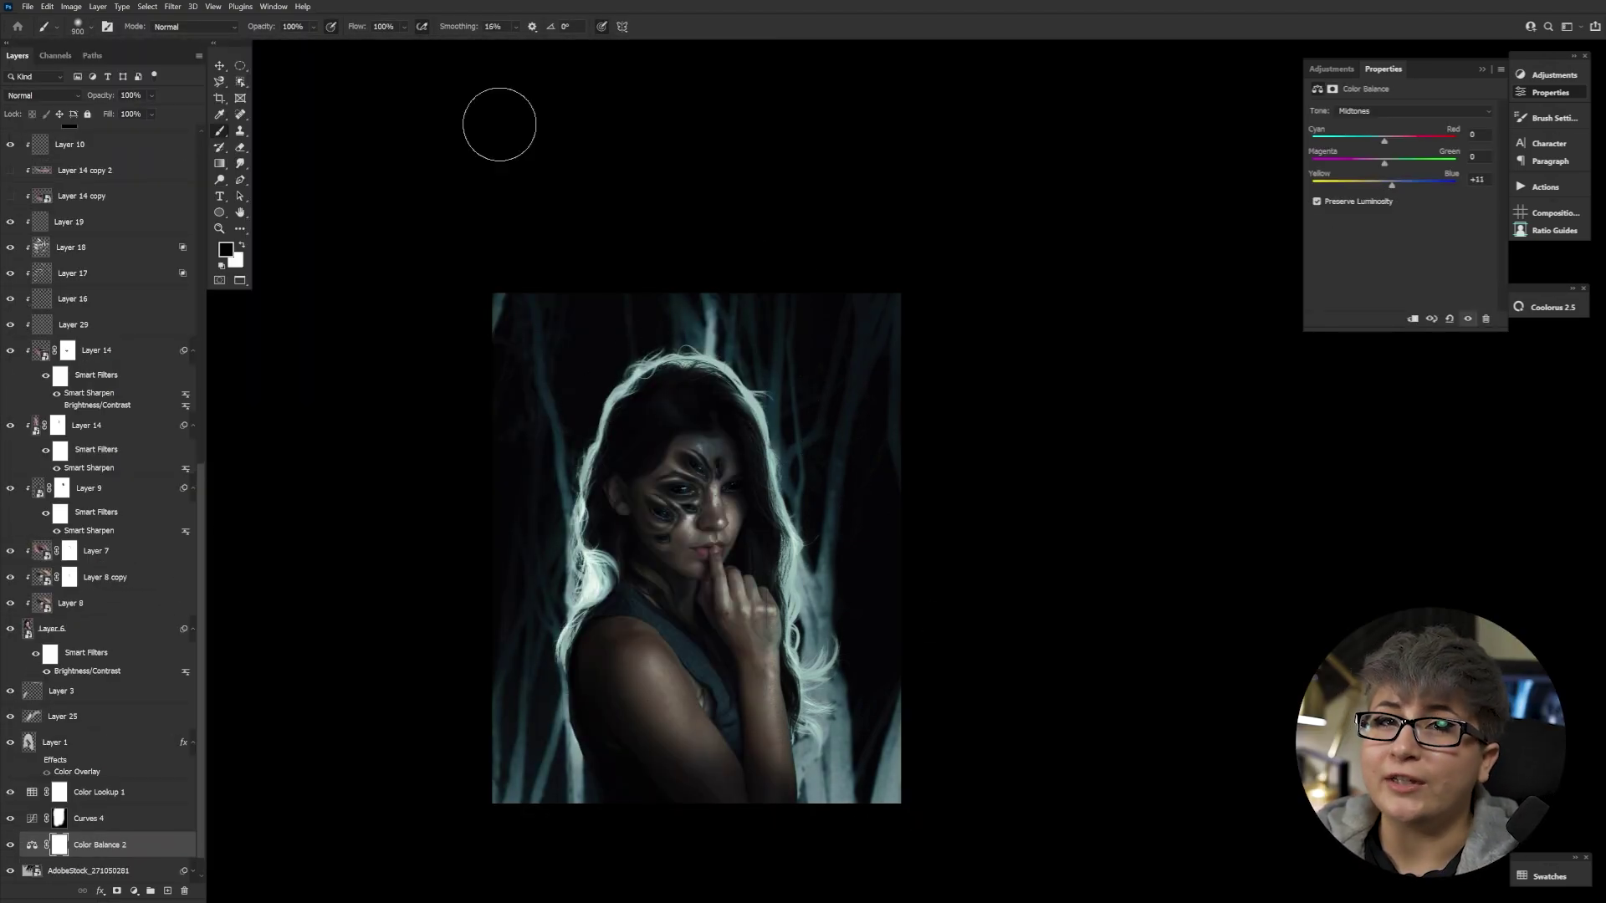
Step: Paint a soft white glow along the hair on Layer 2 with a Soft Round brush at 0% hardness and 100% flow
scroll(101, 502, "up", 10)
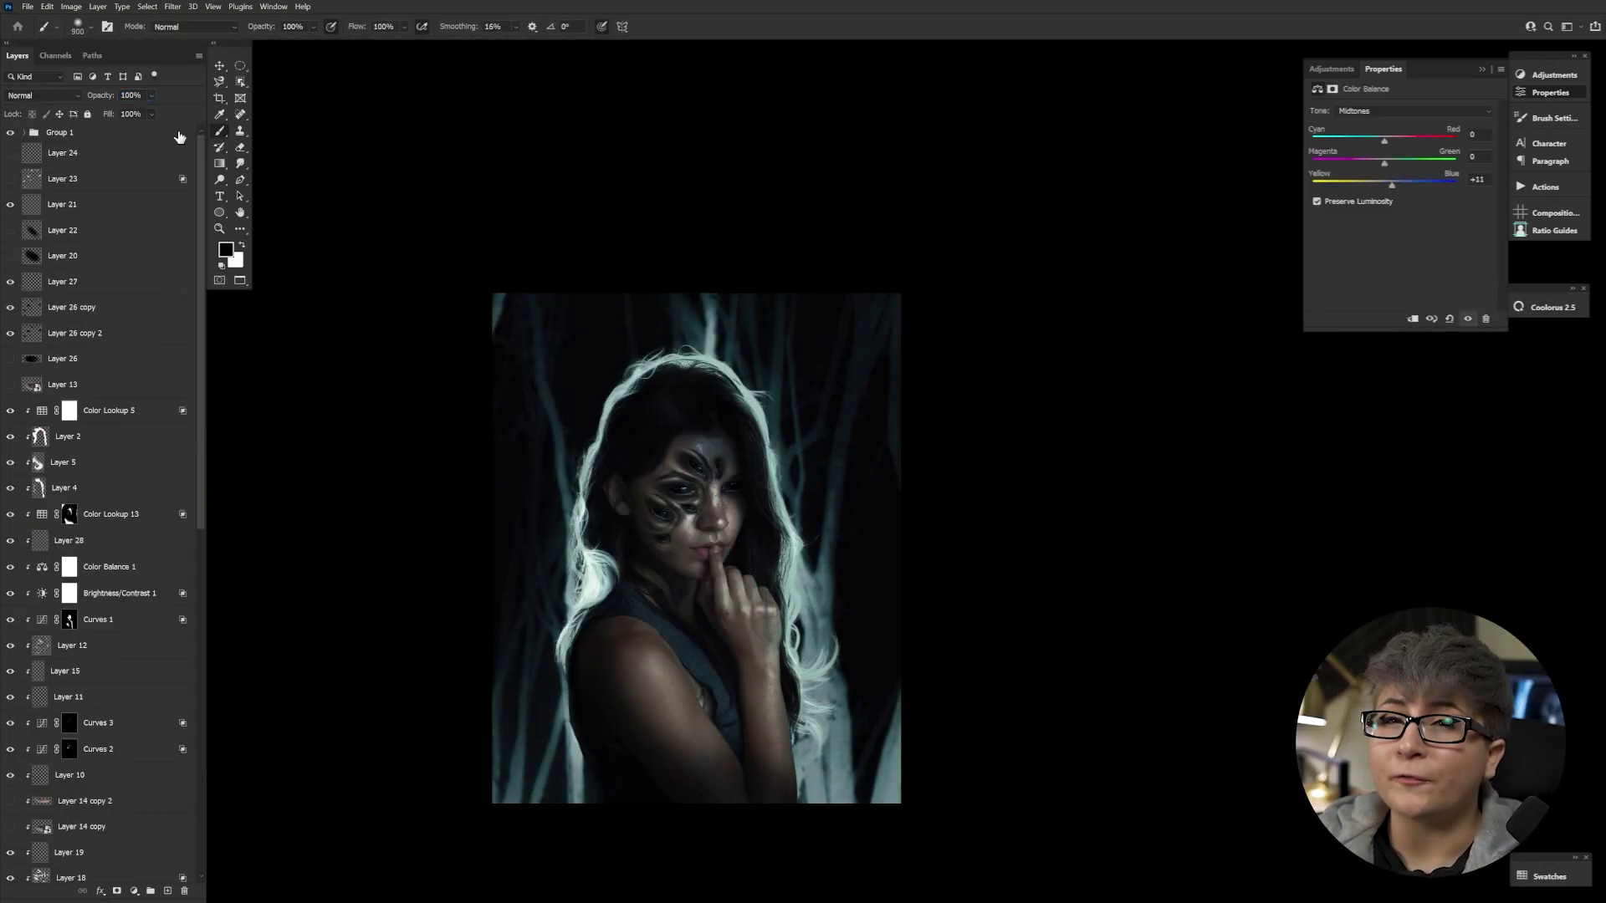
left_click(62, 179)
double_click(220, 229)
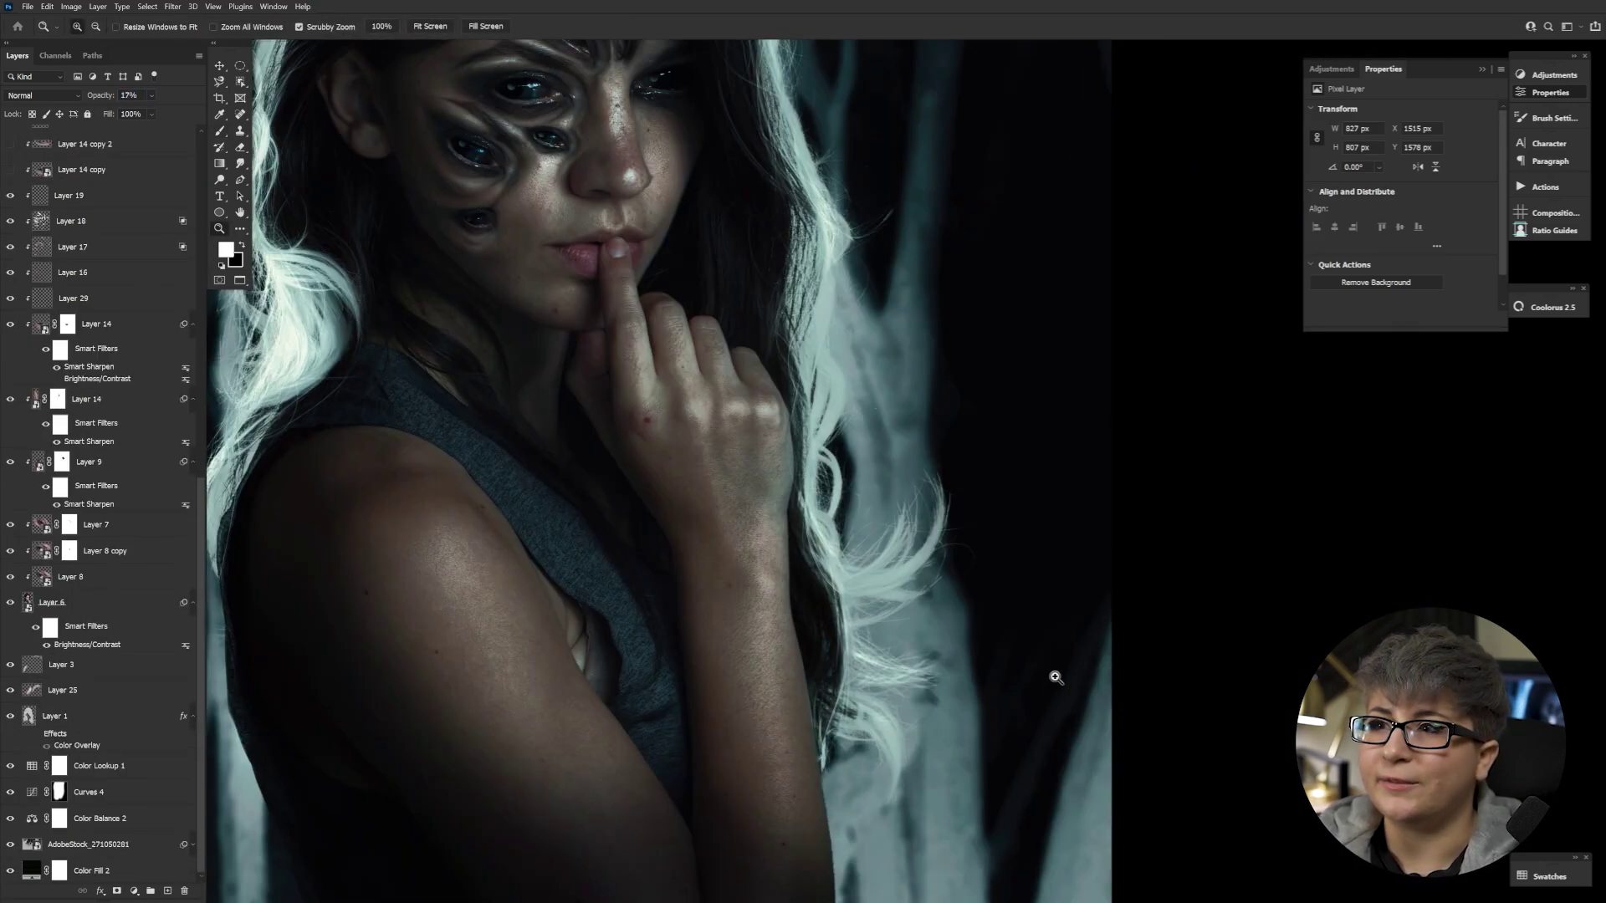
key("b")
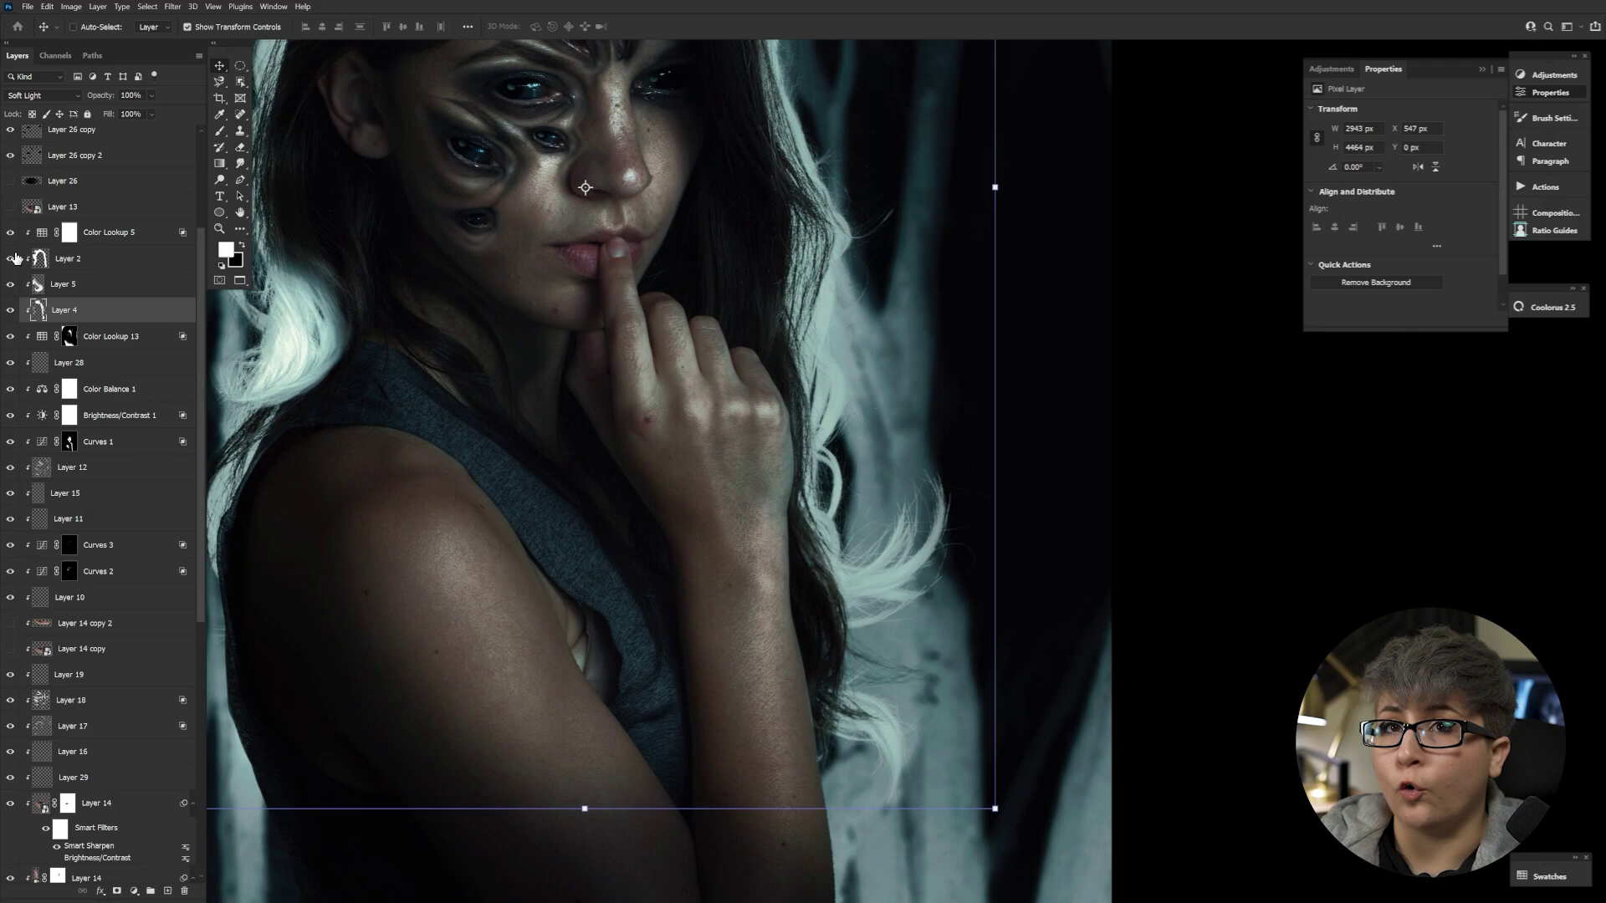
key("e")
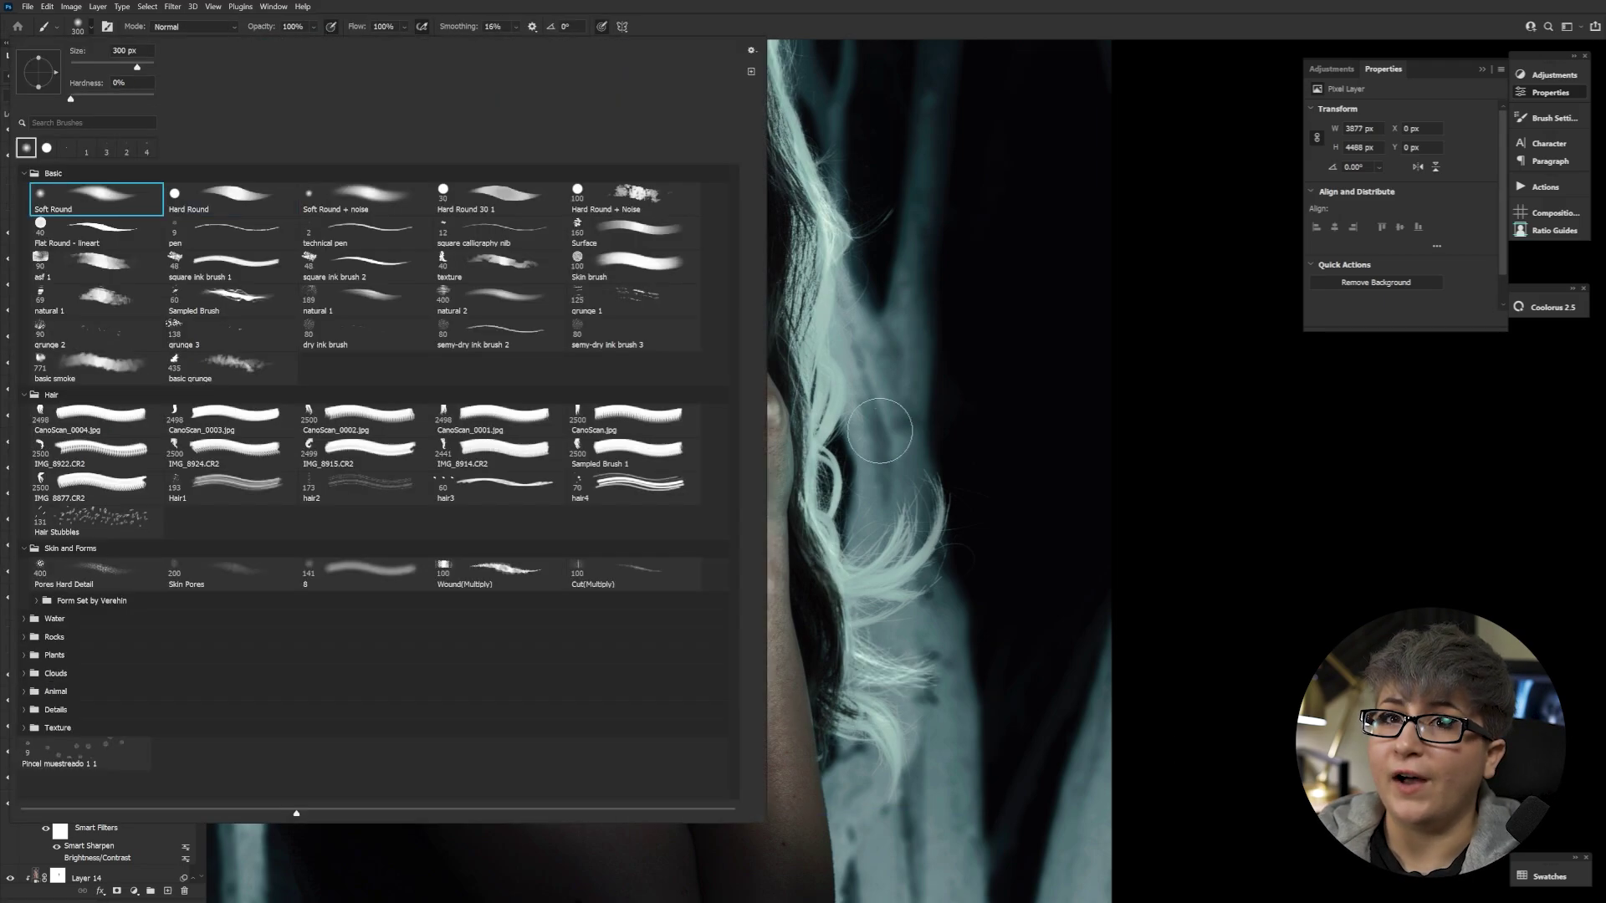
key("Escape")
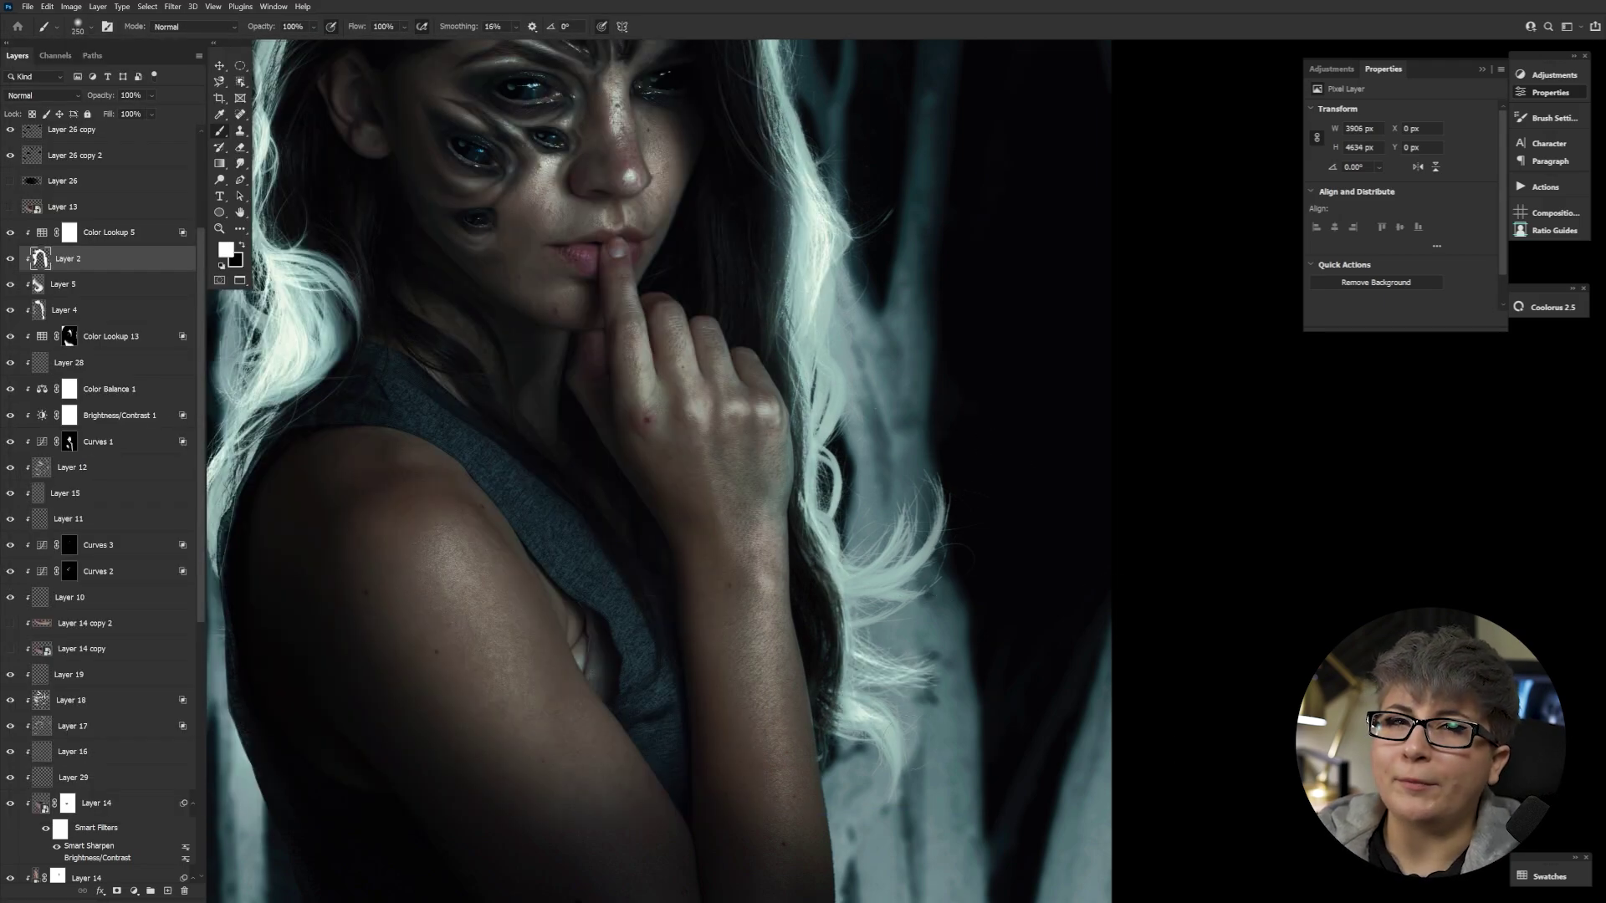
left_click_drag(577, 581, 537, 712)
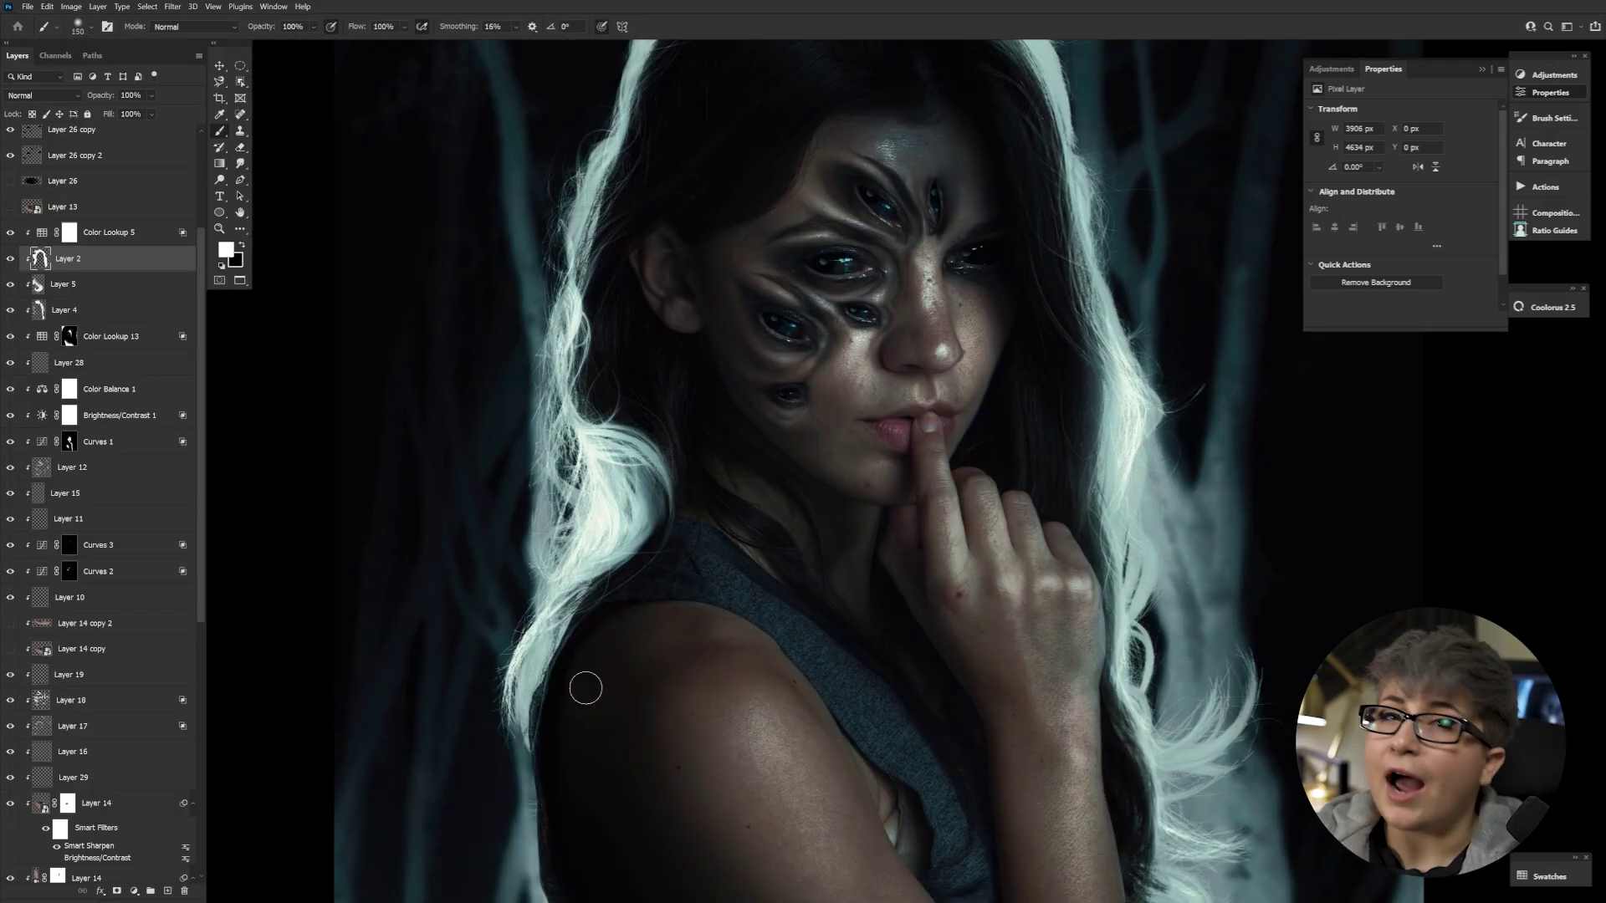
Step: Try a broad white glow over the hair ends beside the forearm with a 700 px brush, and undo it
scroll(562, 666, "down", 3)
key("bracketright")
key("bracketright")
key("bracketright")
key("bracketright")
key("bracketright")
key("bracketright")
key("bracketright")
key("bracketright")
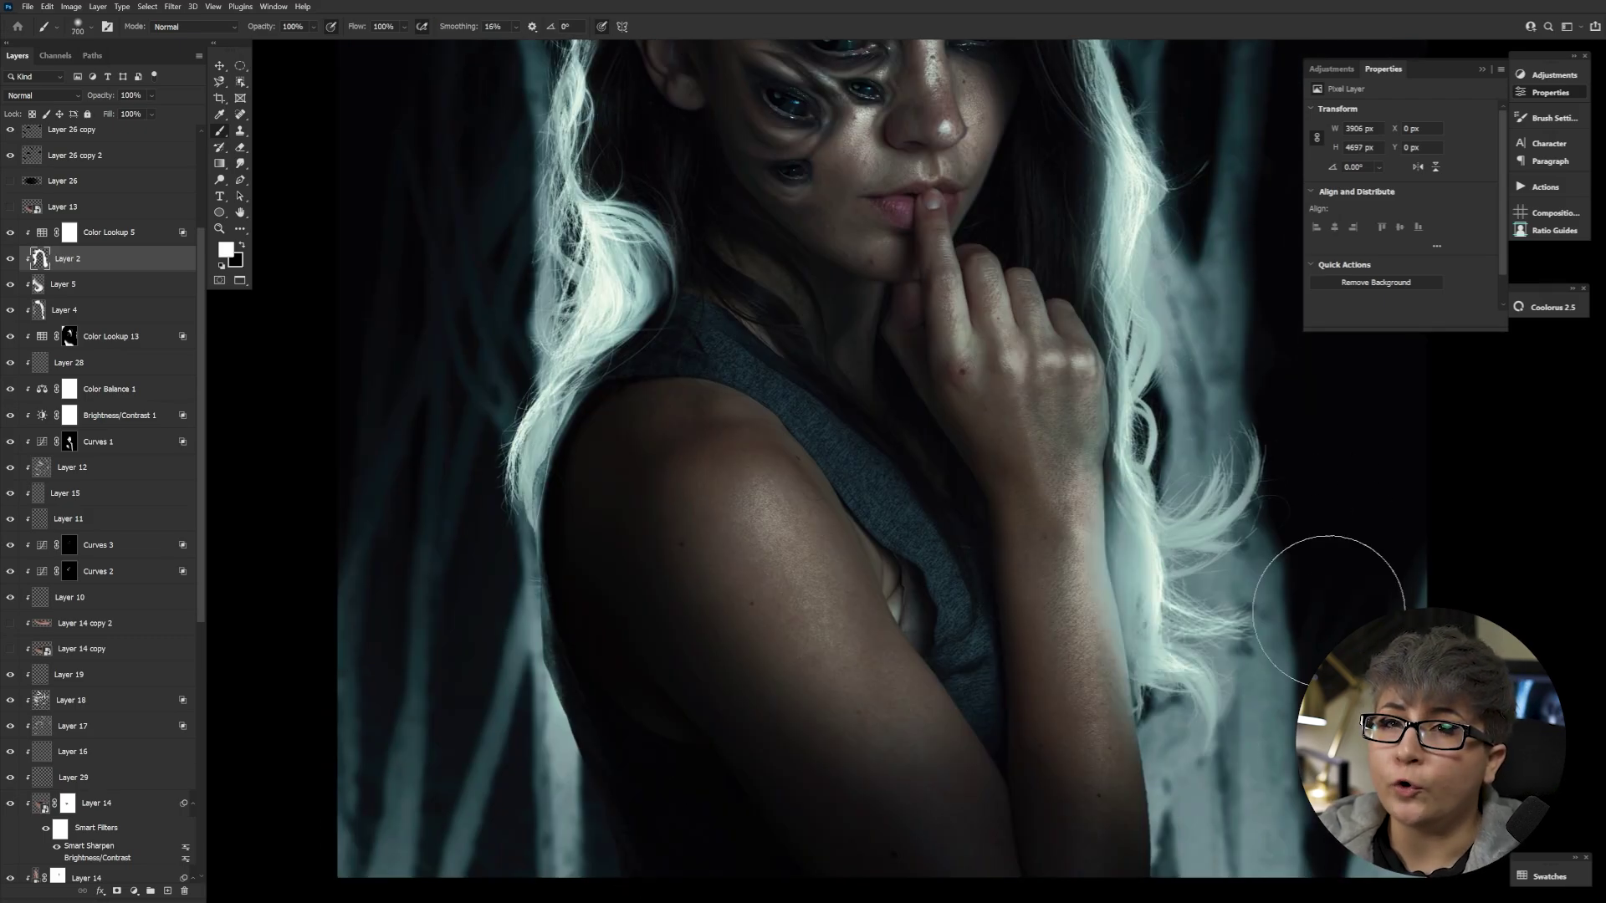
left_click_drag(1008, 673, 1037, 726)
key("ctrl+z")
key("e")
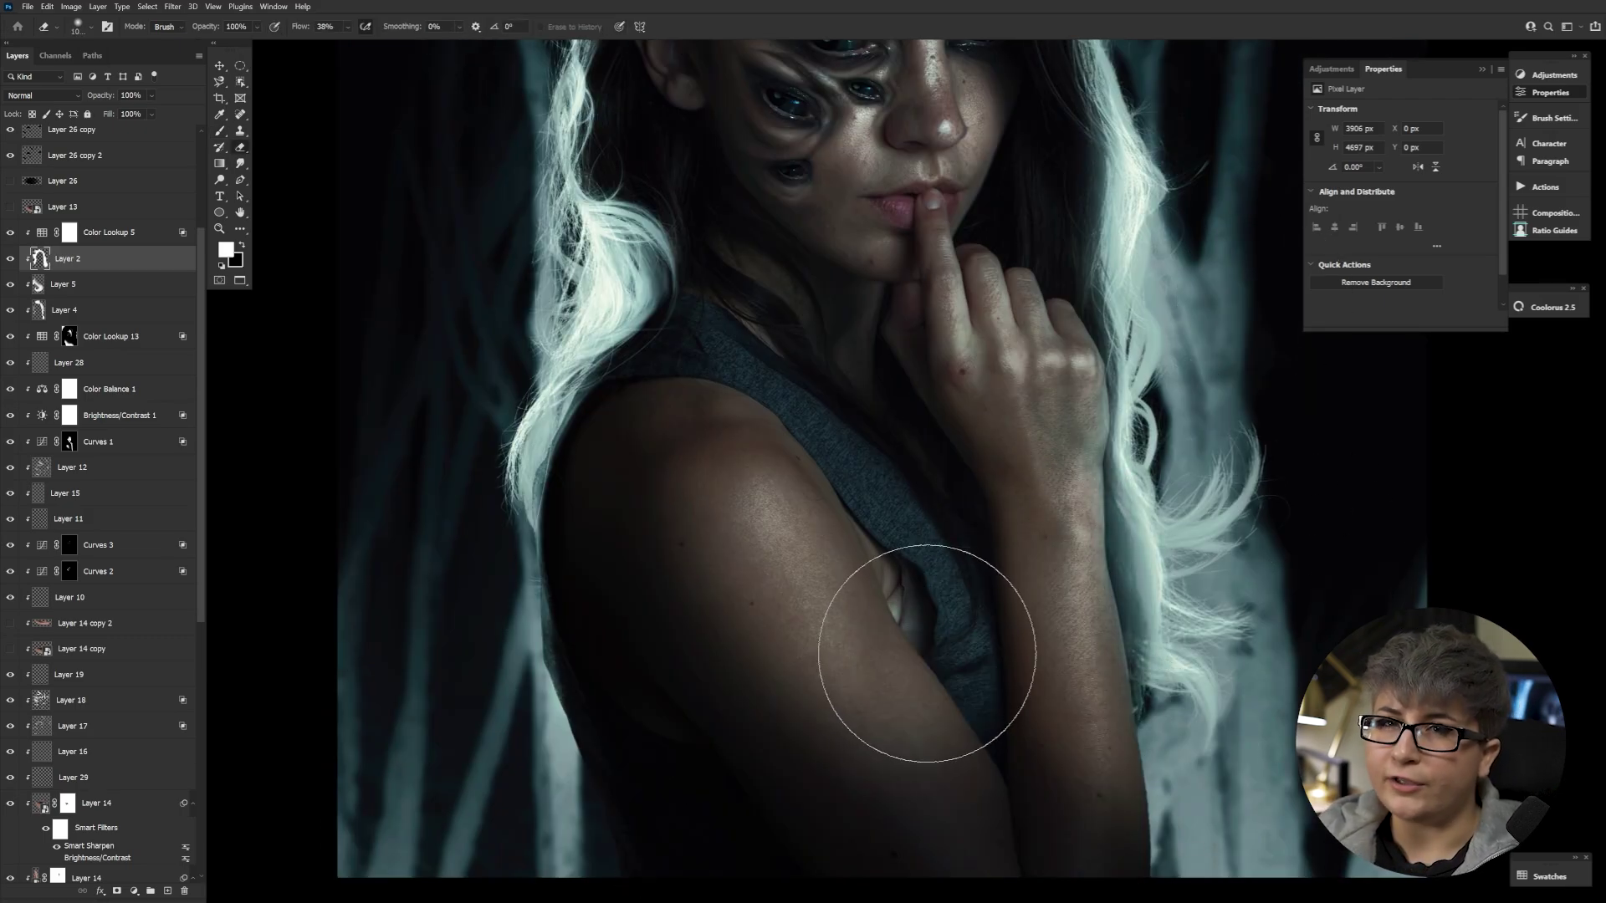
scroll(586, 460, "up", 4)
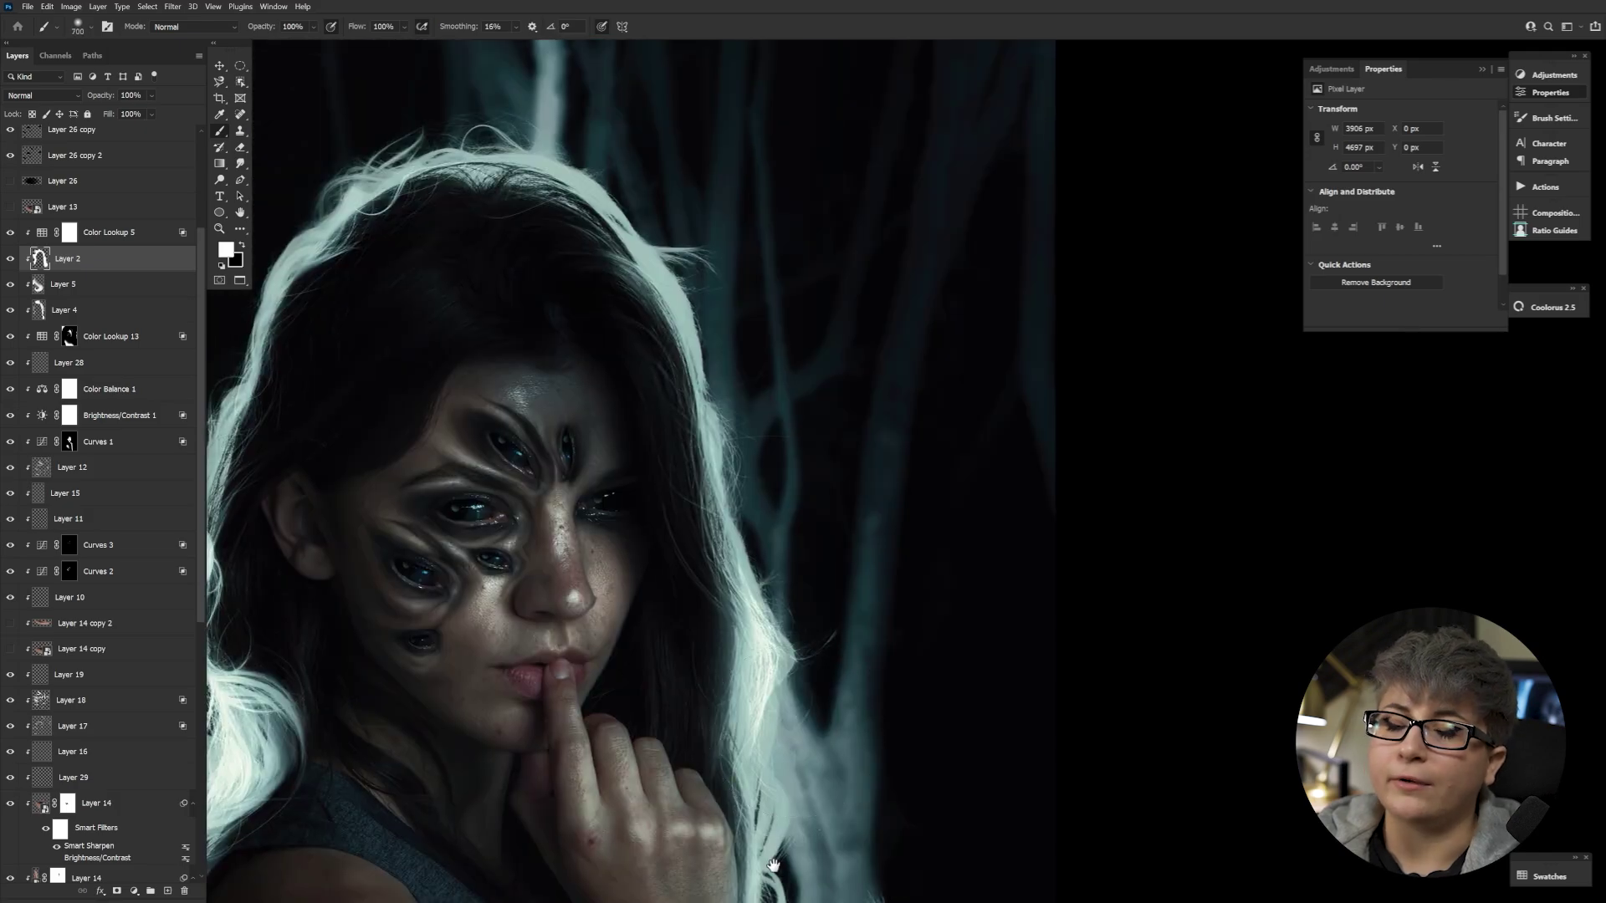
Step: Add a new clipped layer above Color Lookup 13 and select the Curves 1 mask for painting with a large black brush
key("ctrl+shift+n")
key("z")
left_click_drag(656, 466, 599, 501)
left_click(69, 468)
key("b")
key("x")
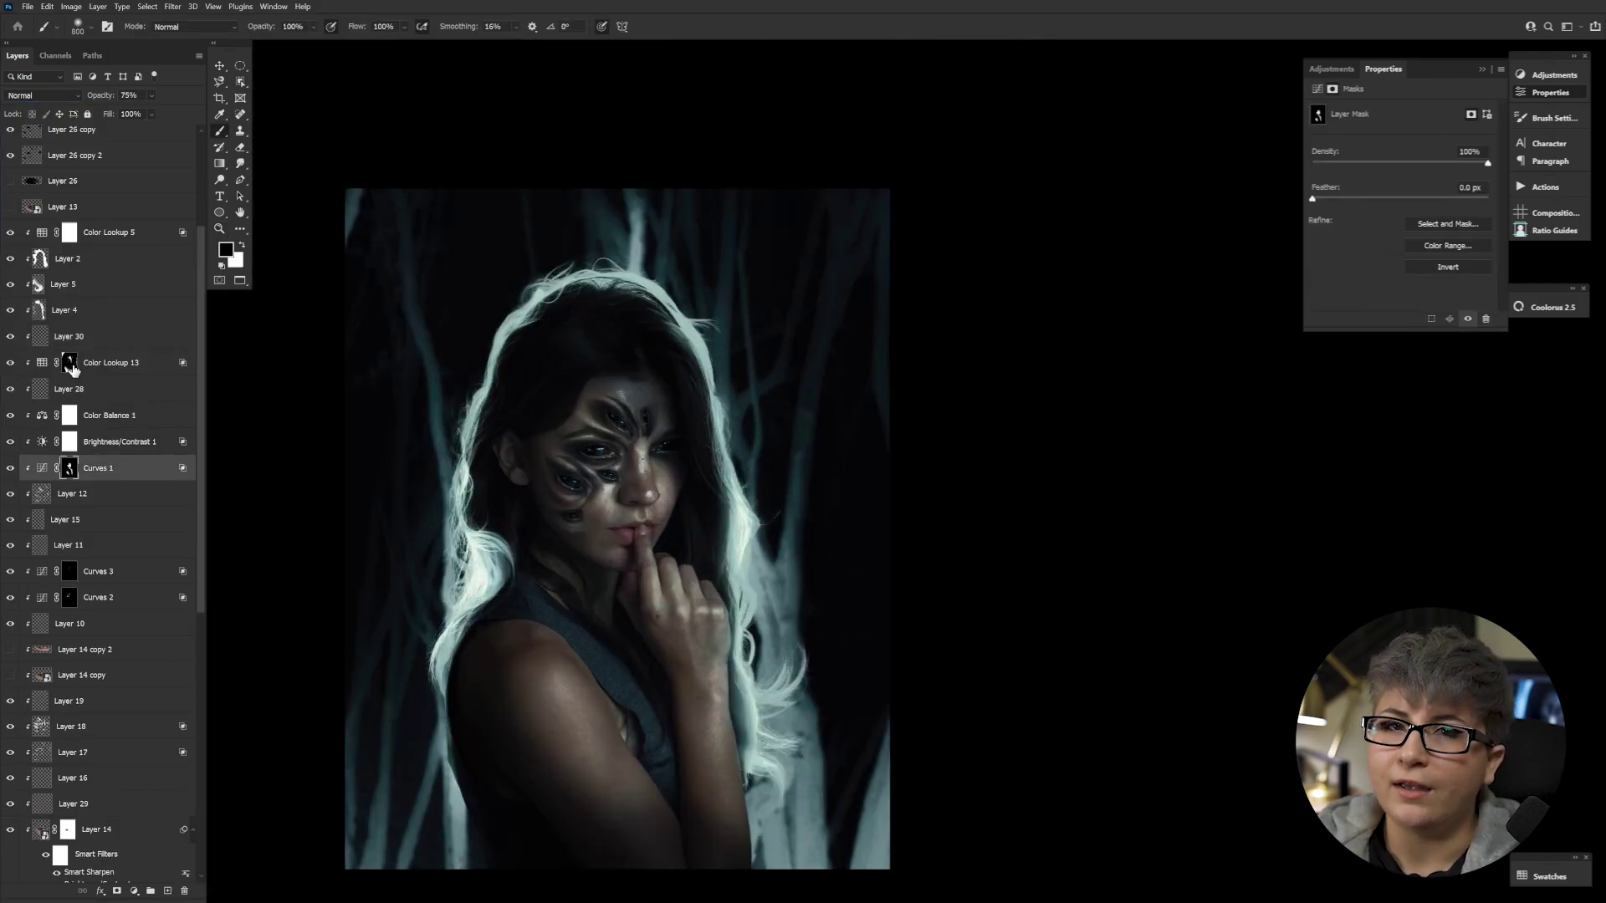
Step: Set Layer 30 to Screen and brush soft teal light over the woman with a large brush at 100% flow
left_click(70, 365)
key("alt+bracketright")
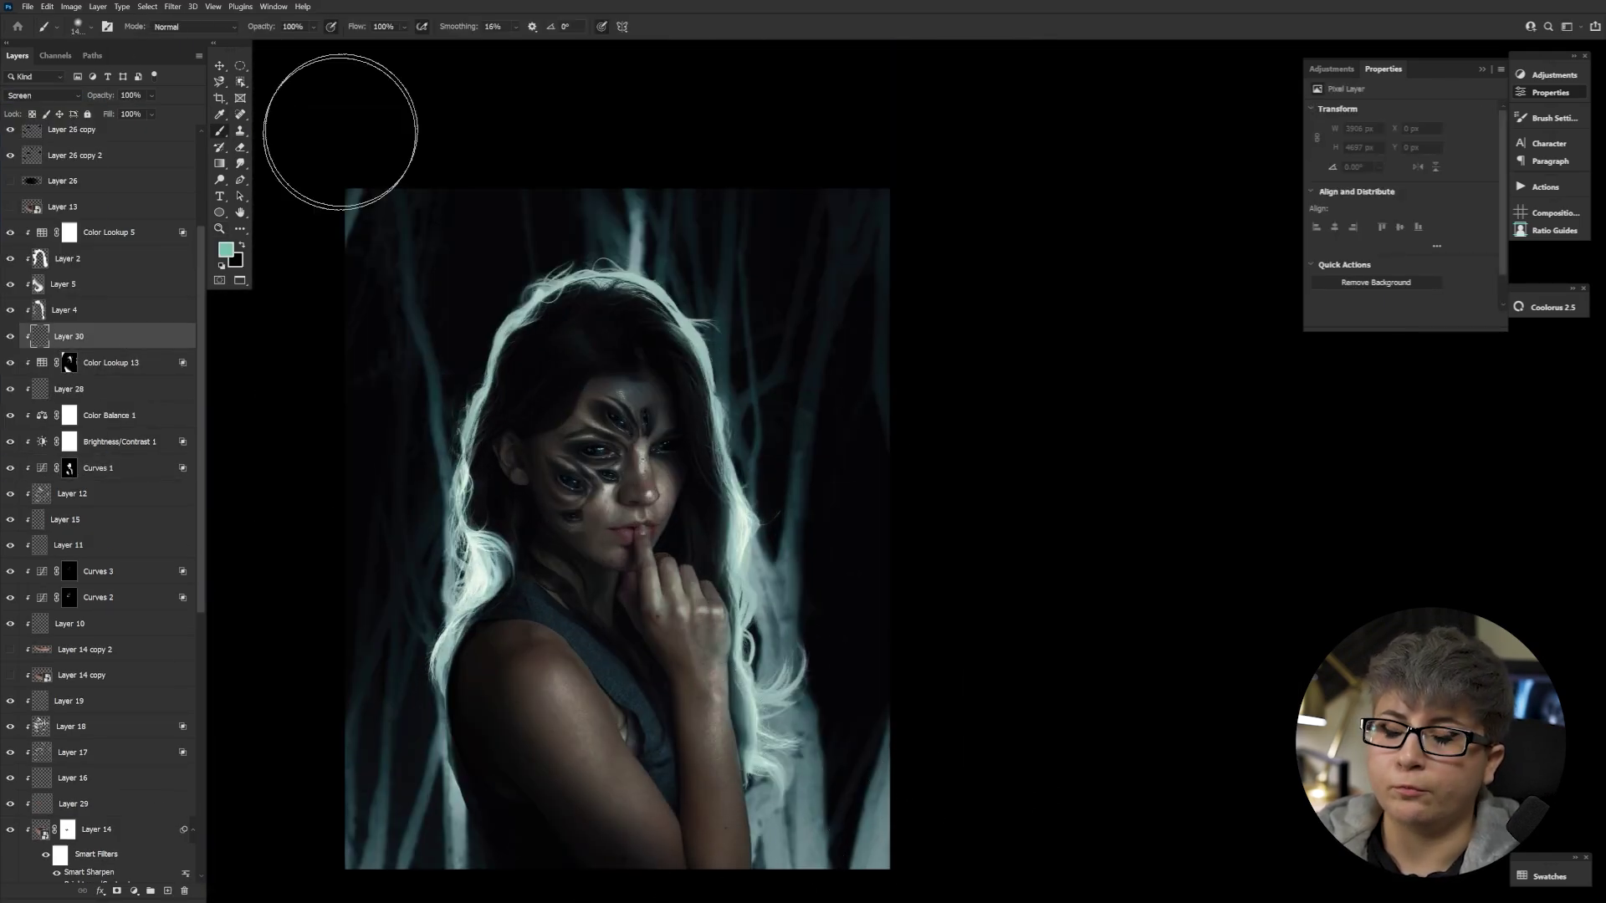
key("ctrl+d")
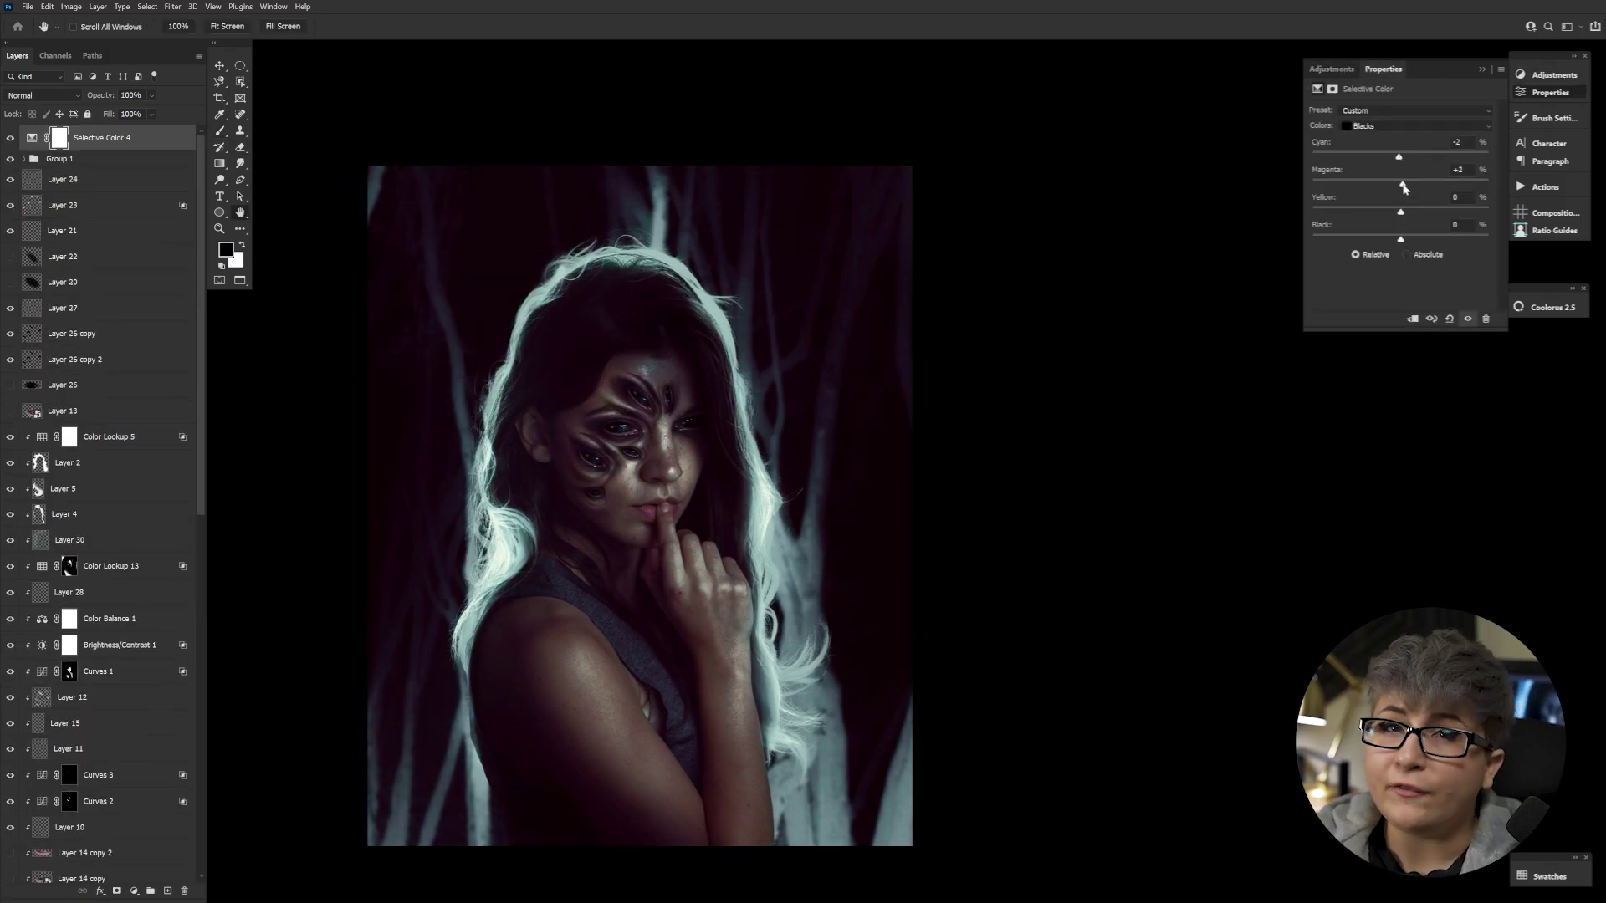
Step: Try a Selective Color adjustment on the Blacks with cyan -2% and magenta -2%, and hide it
left_click_drag(1404, 188, 1398, 185)
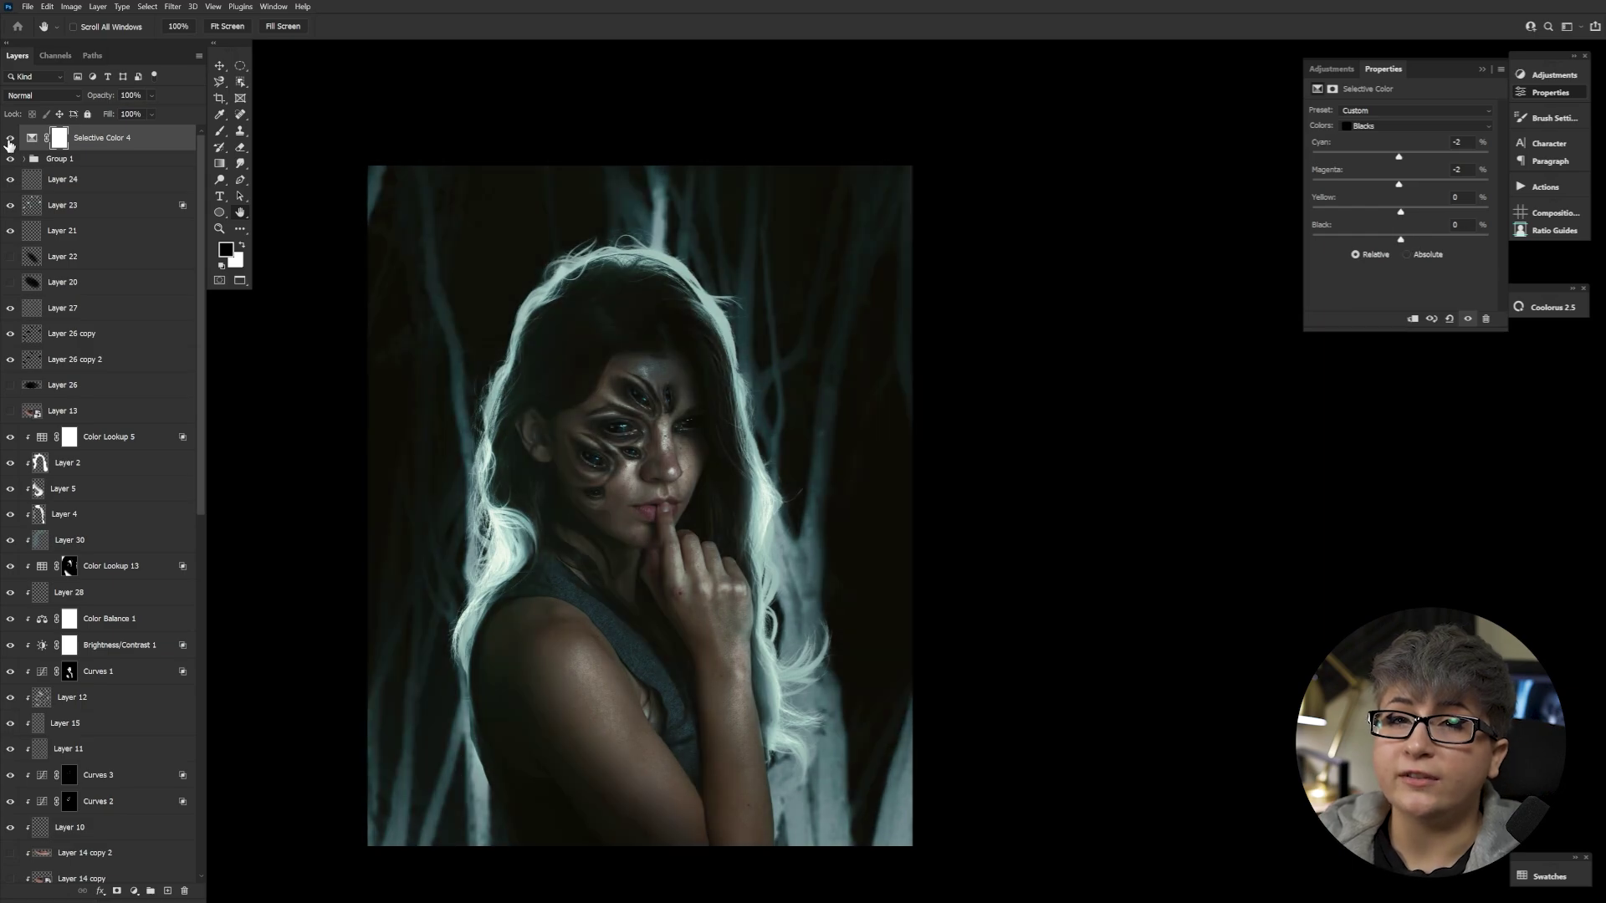
key("ctrl+comma")
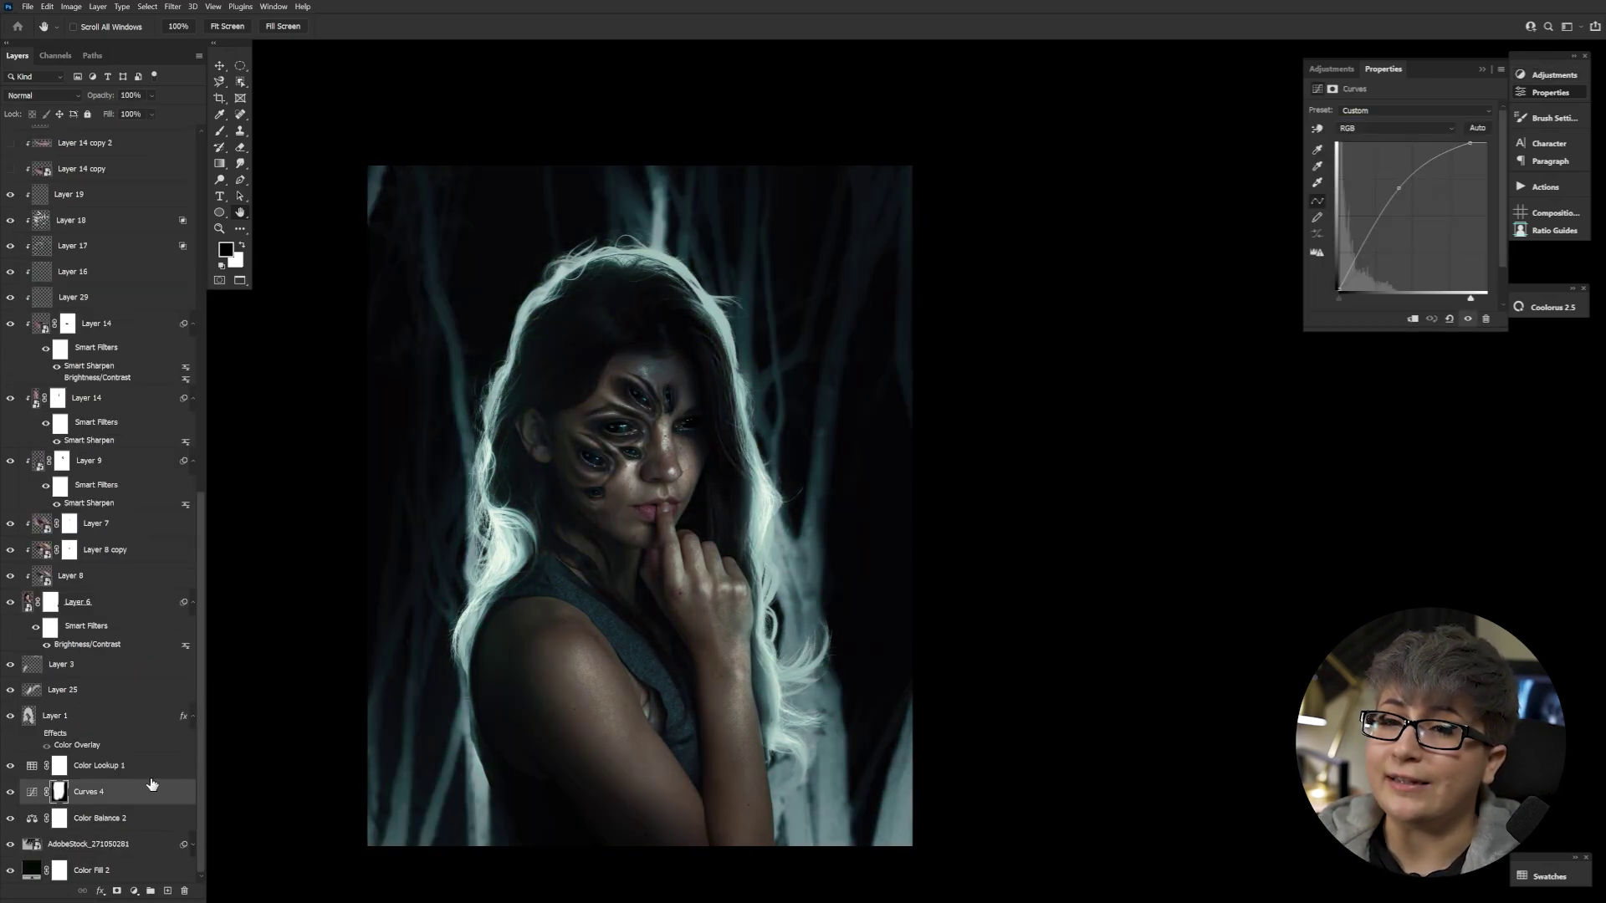
Step: Duplicate Curves 4 with a black mask painted white over the background trees, and flip the canvas back horizontally
right_click(59, 790)
key("Escape")
key("b")
key("x")
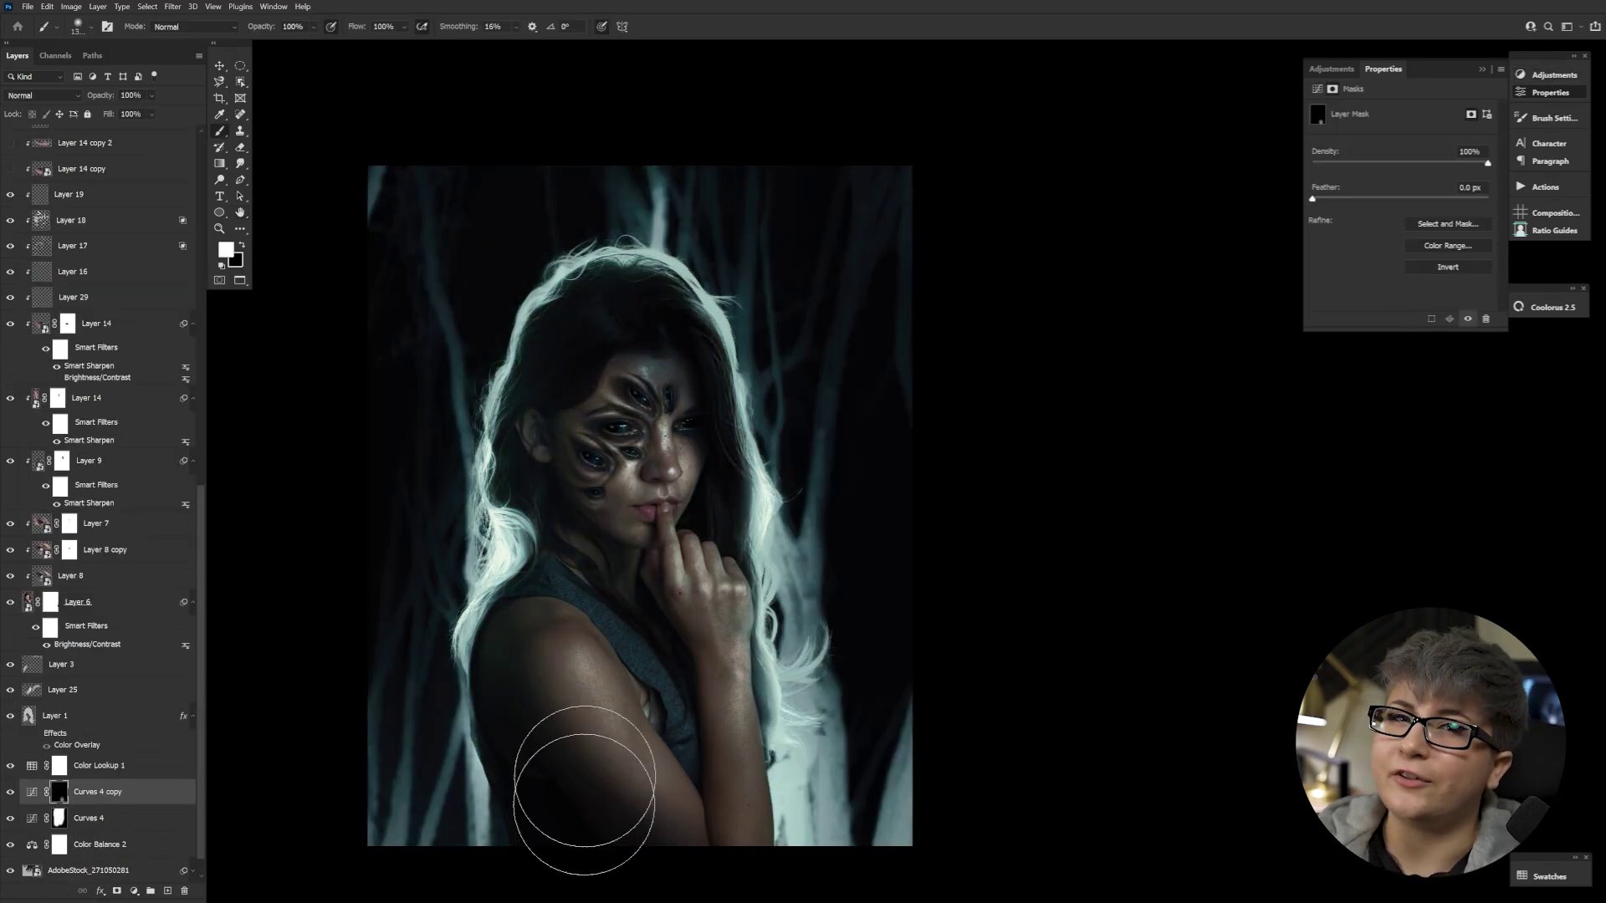
key("h")
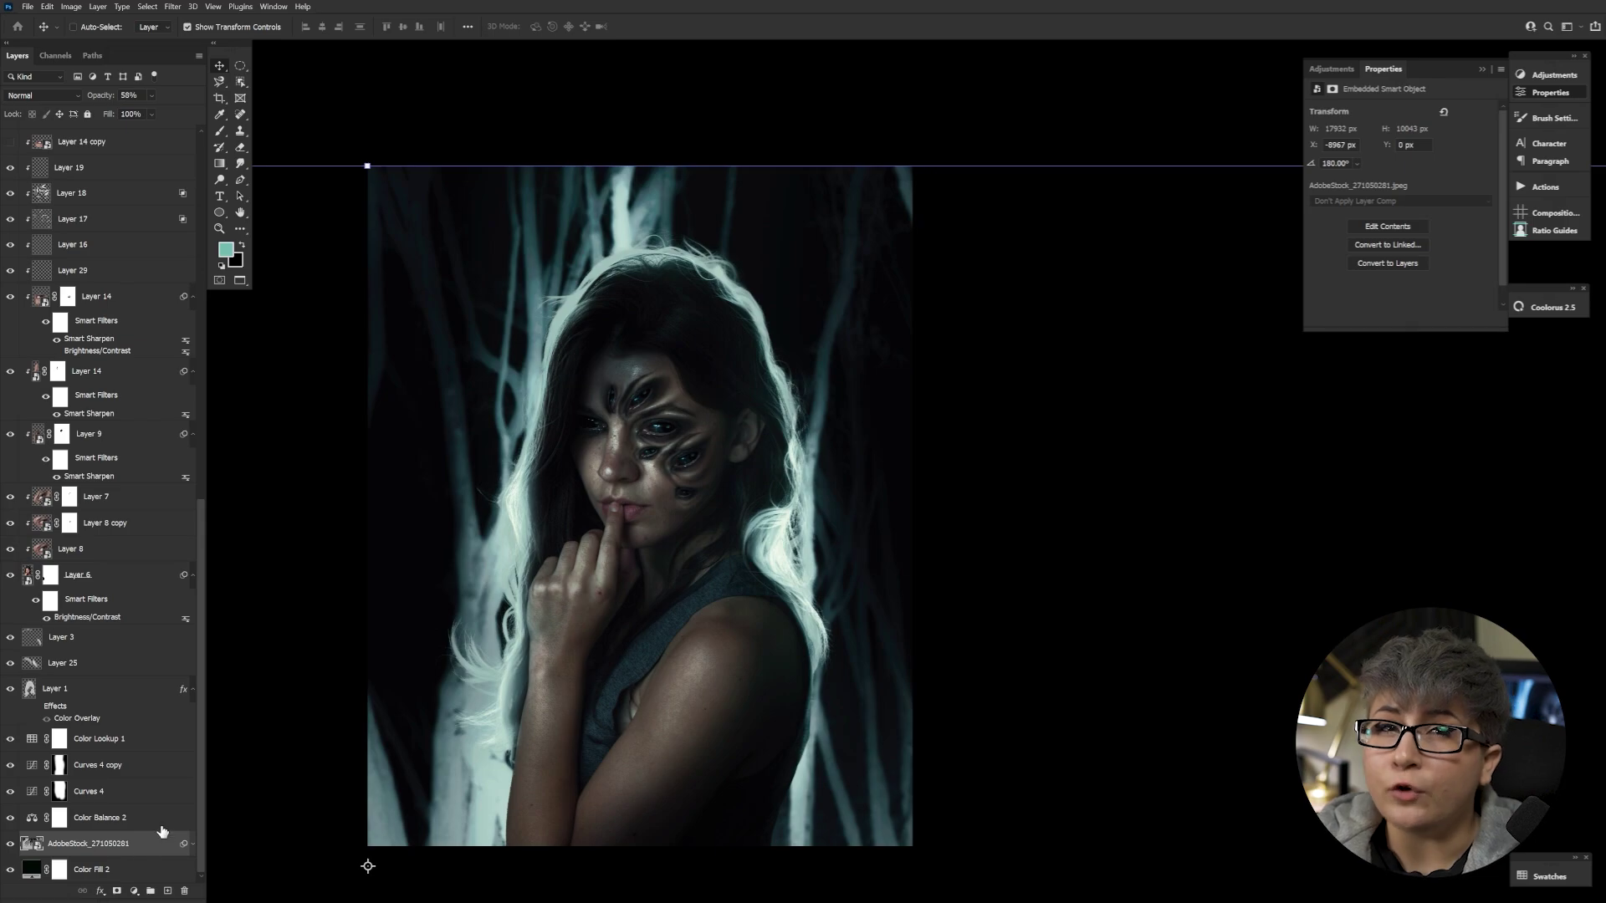
Step: Place a smart object copy of the forest below Group 1 in Lighten mode and scale it to 199.53%
left_click_drag(161, 831, 121, 42)
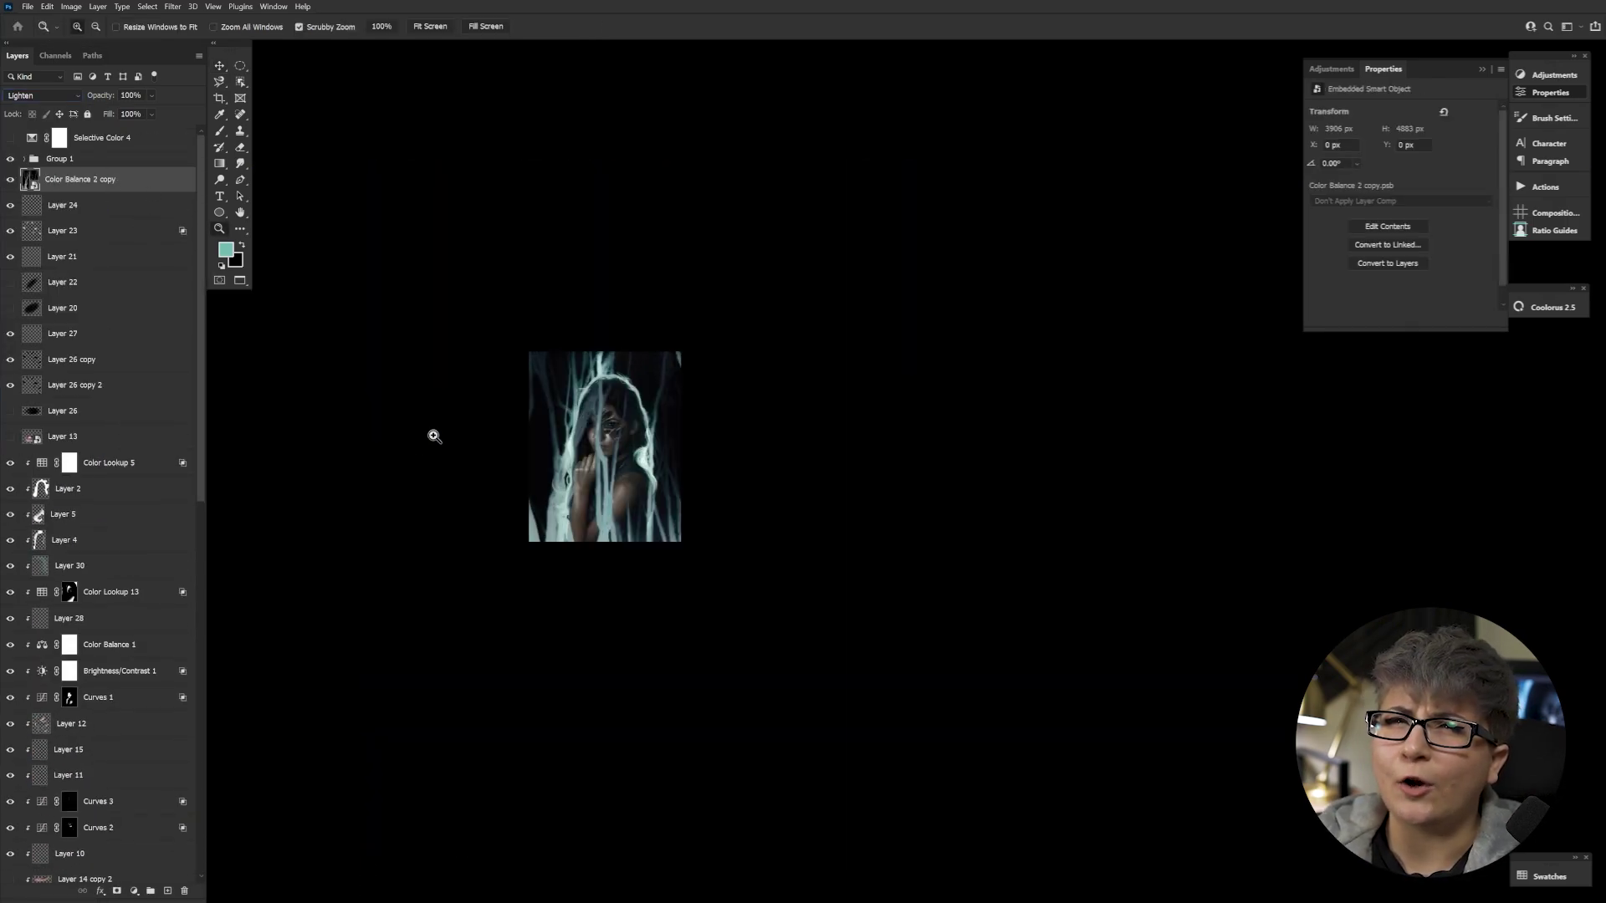
key("ctrl+t")
left_click_drag(663, 287, 758, 55)
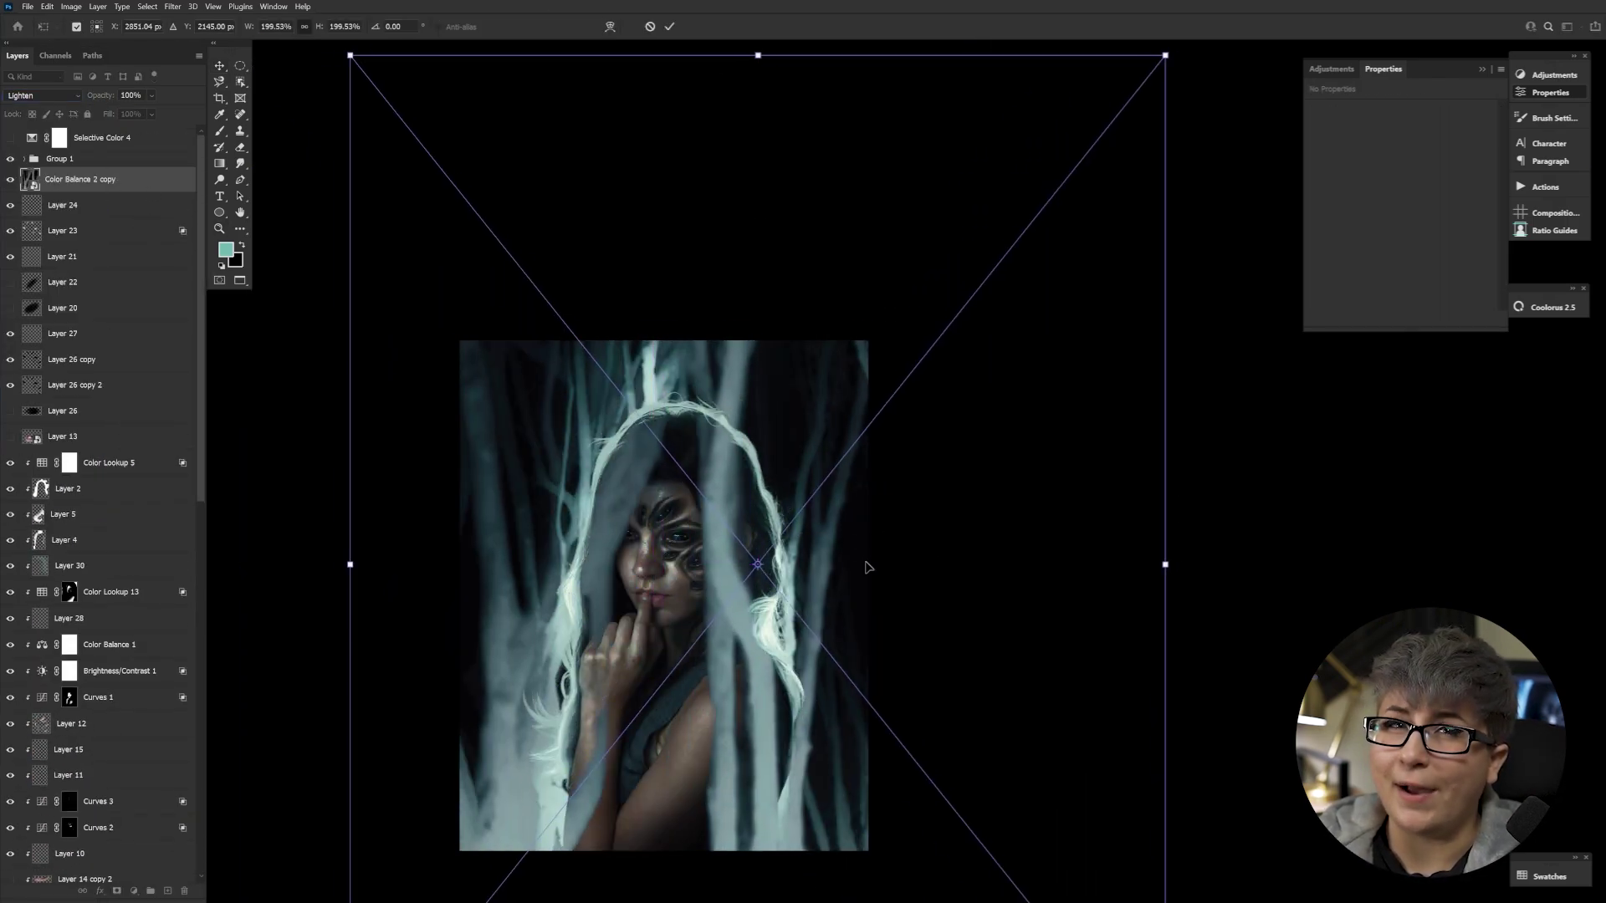
key("Return")
Step: Mask the enlarged forest overlay off the woman with a large black brush and reposition the trees around her
key("b")
key("d")
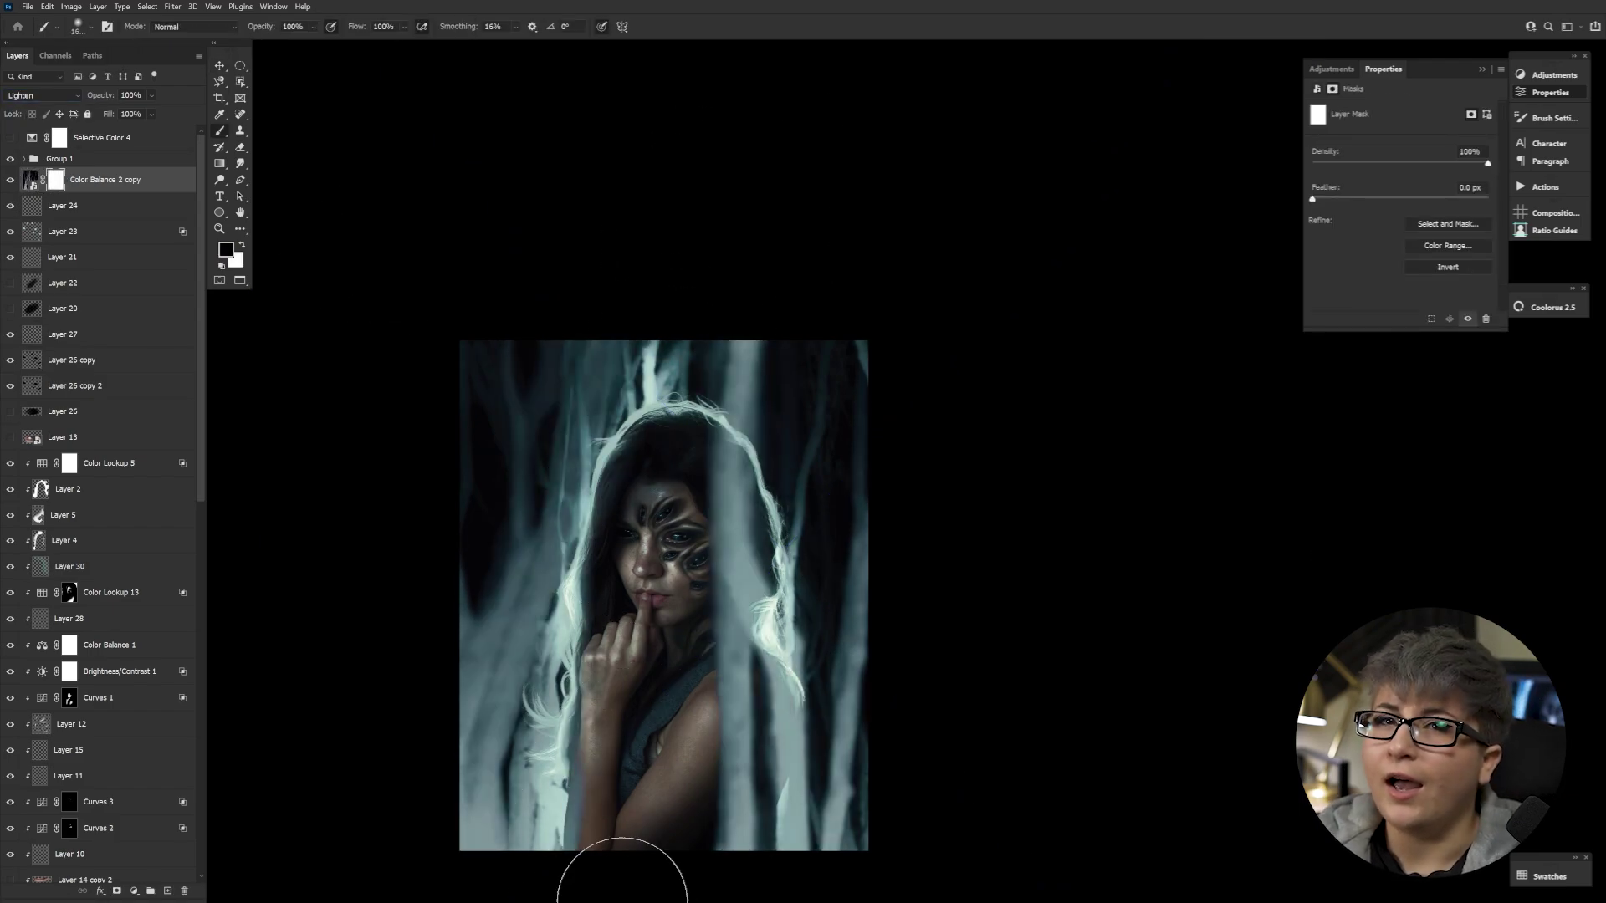
left_click_drag(621, 878, 644, 402)
key("v")
mouse_move(753, 419)
left_mouse_down()
mouse_move(832, 376)
mouse_move(876, 531)
left_mouse_up()
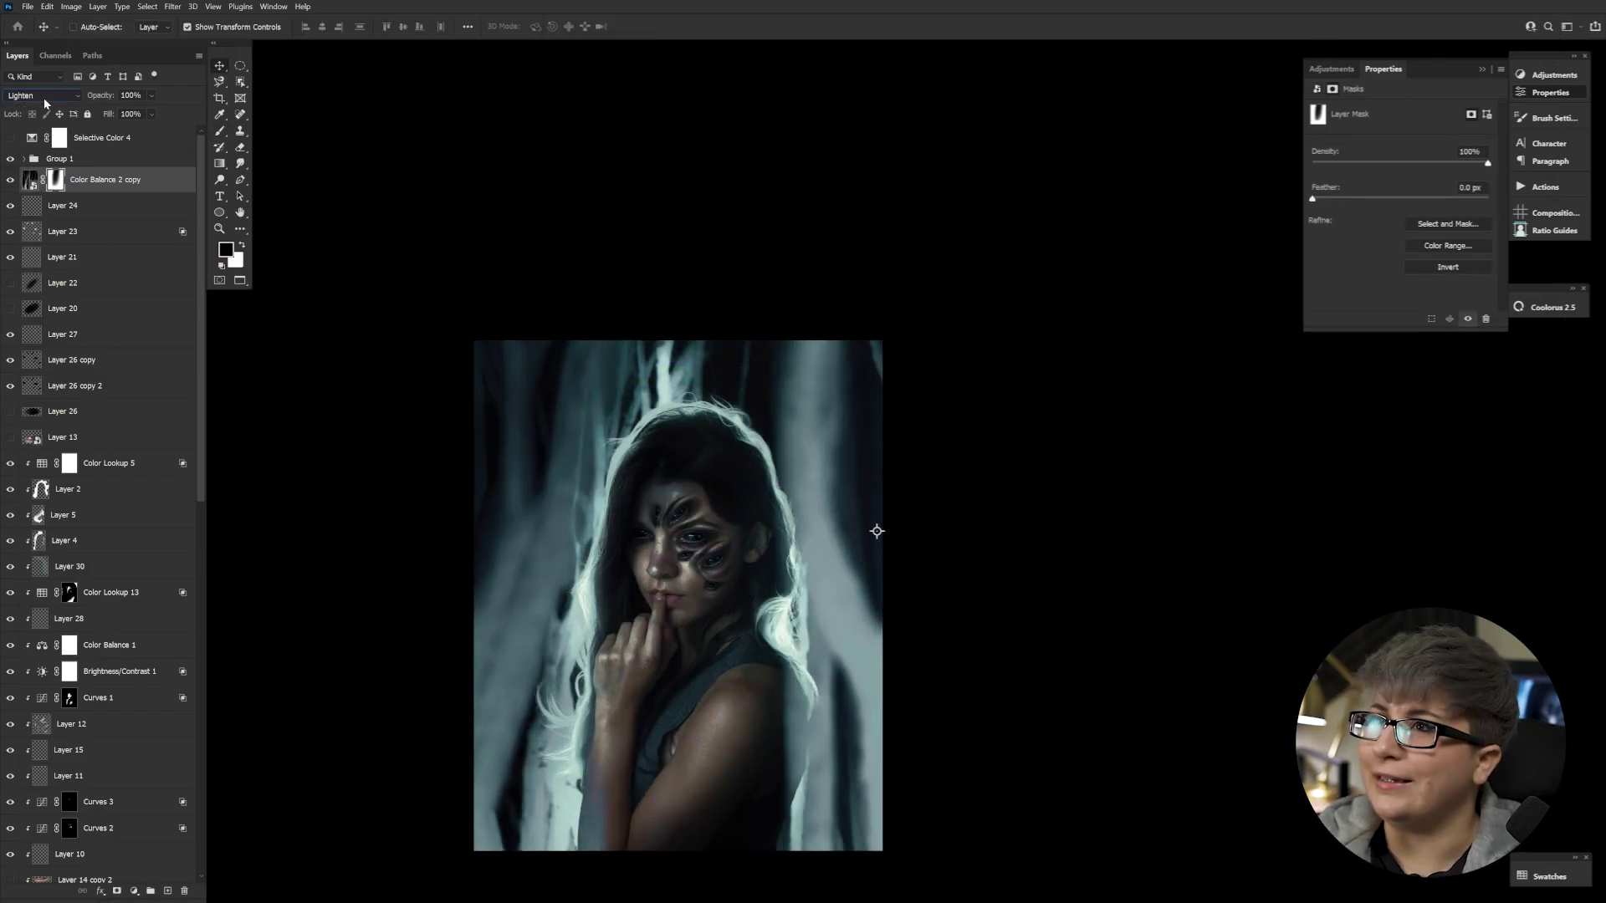
Step: Refine the forest overlay's mask with white beside the figure and set the layer to 84% opacity
key("b")
key("x")
mouse_move(828, 586)
left_mouse_down()
mouse_move(896, 878)
mouse_move(830, 834)
left_mouse_up()
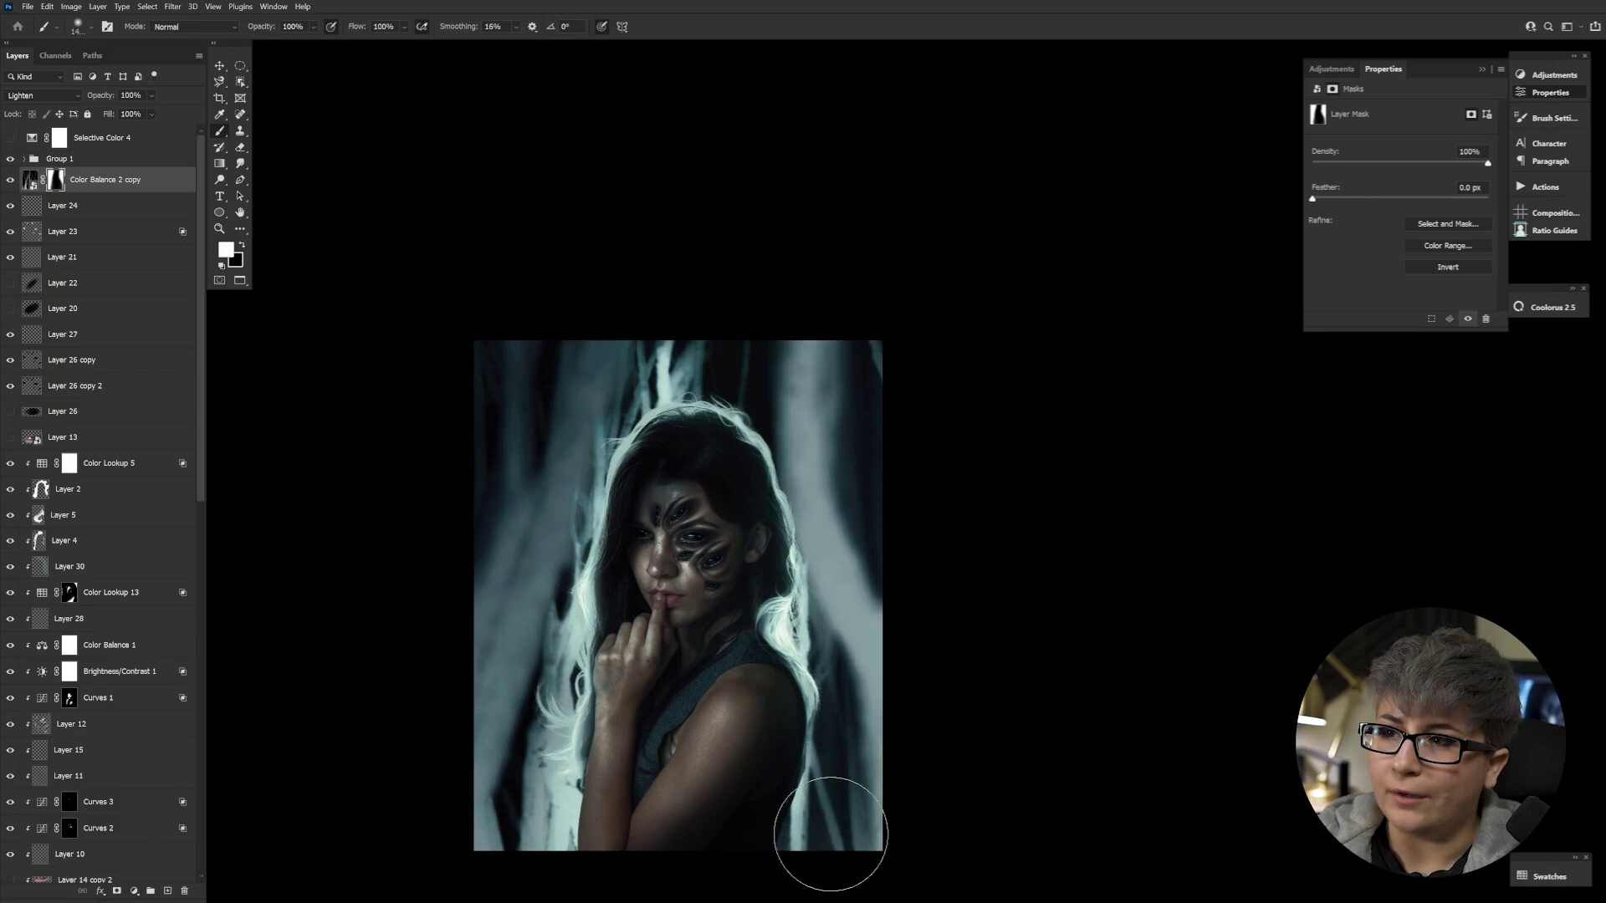
key("v")
key("ctrl+minus")
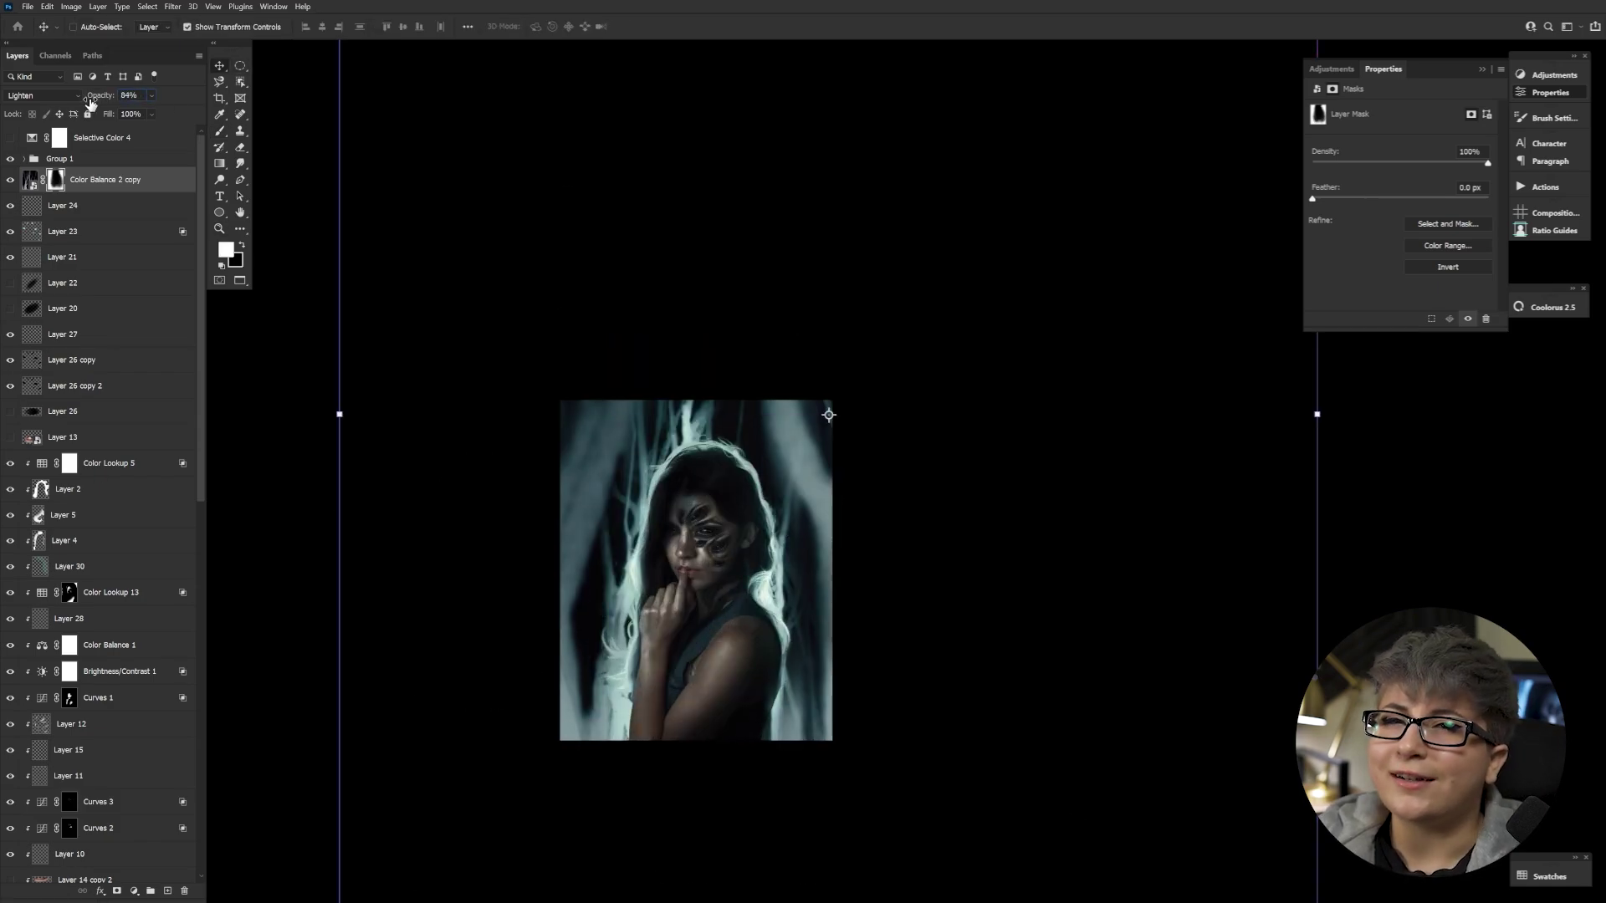
Step: Erase the teal haze on Layer 30 around the woman's face with a soft eraser at 38% flow
left_click(683, 712, "ctrl")
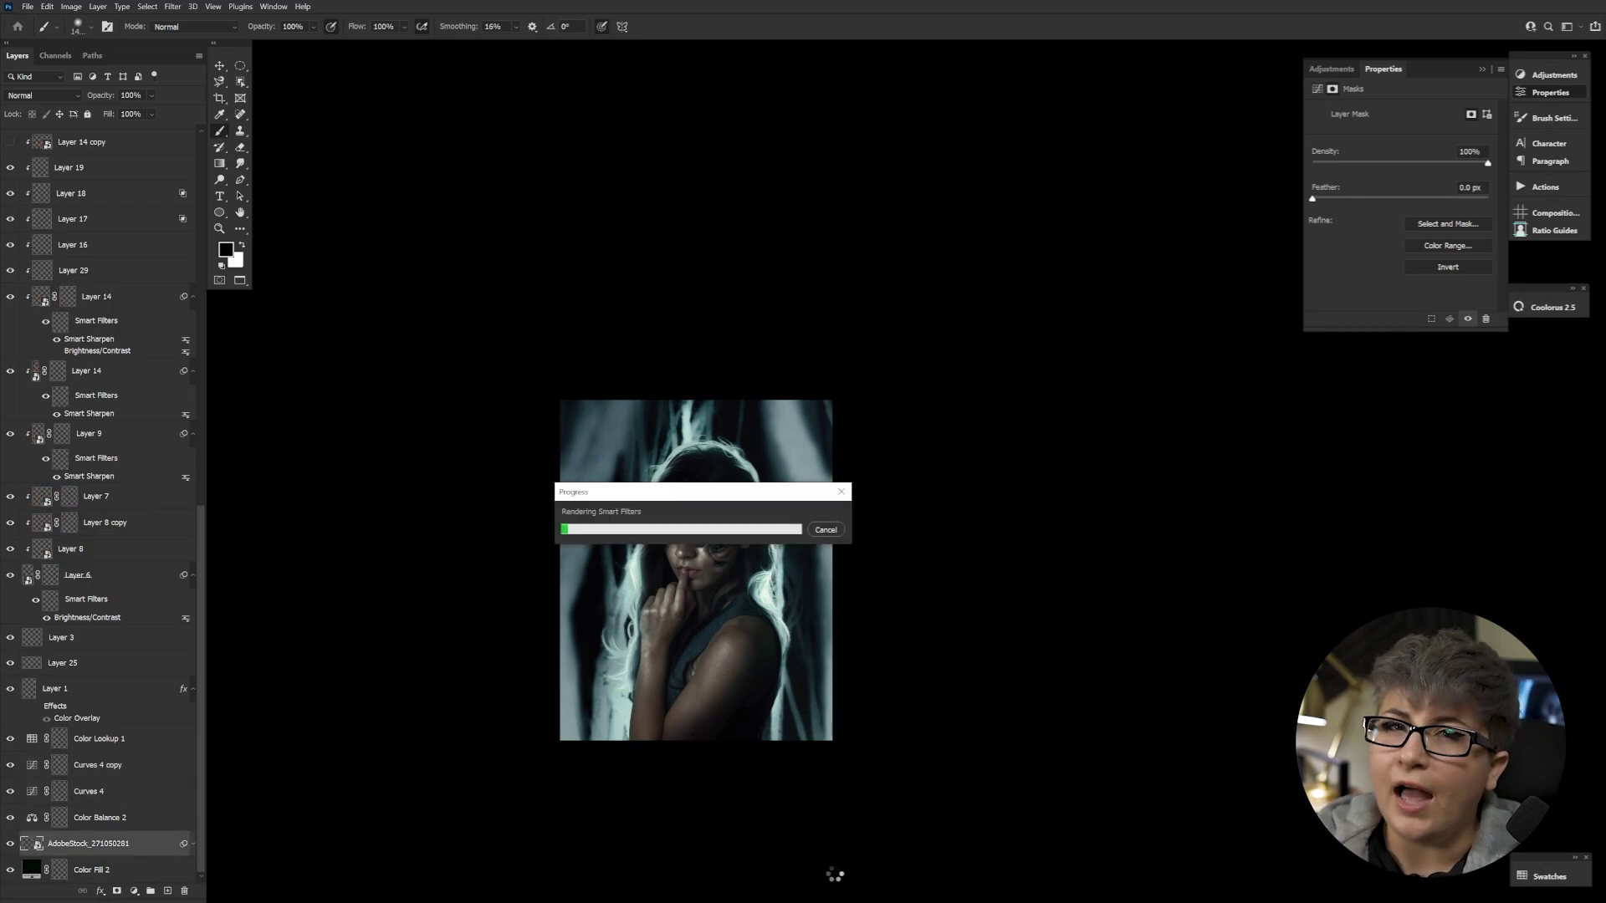
key("e")
left_click(726, 542, "ctrl")
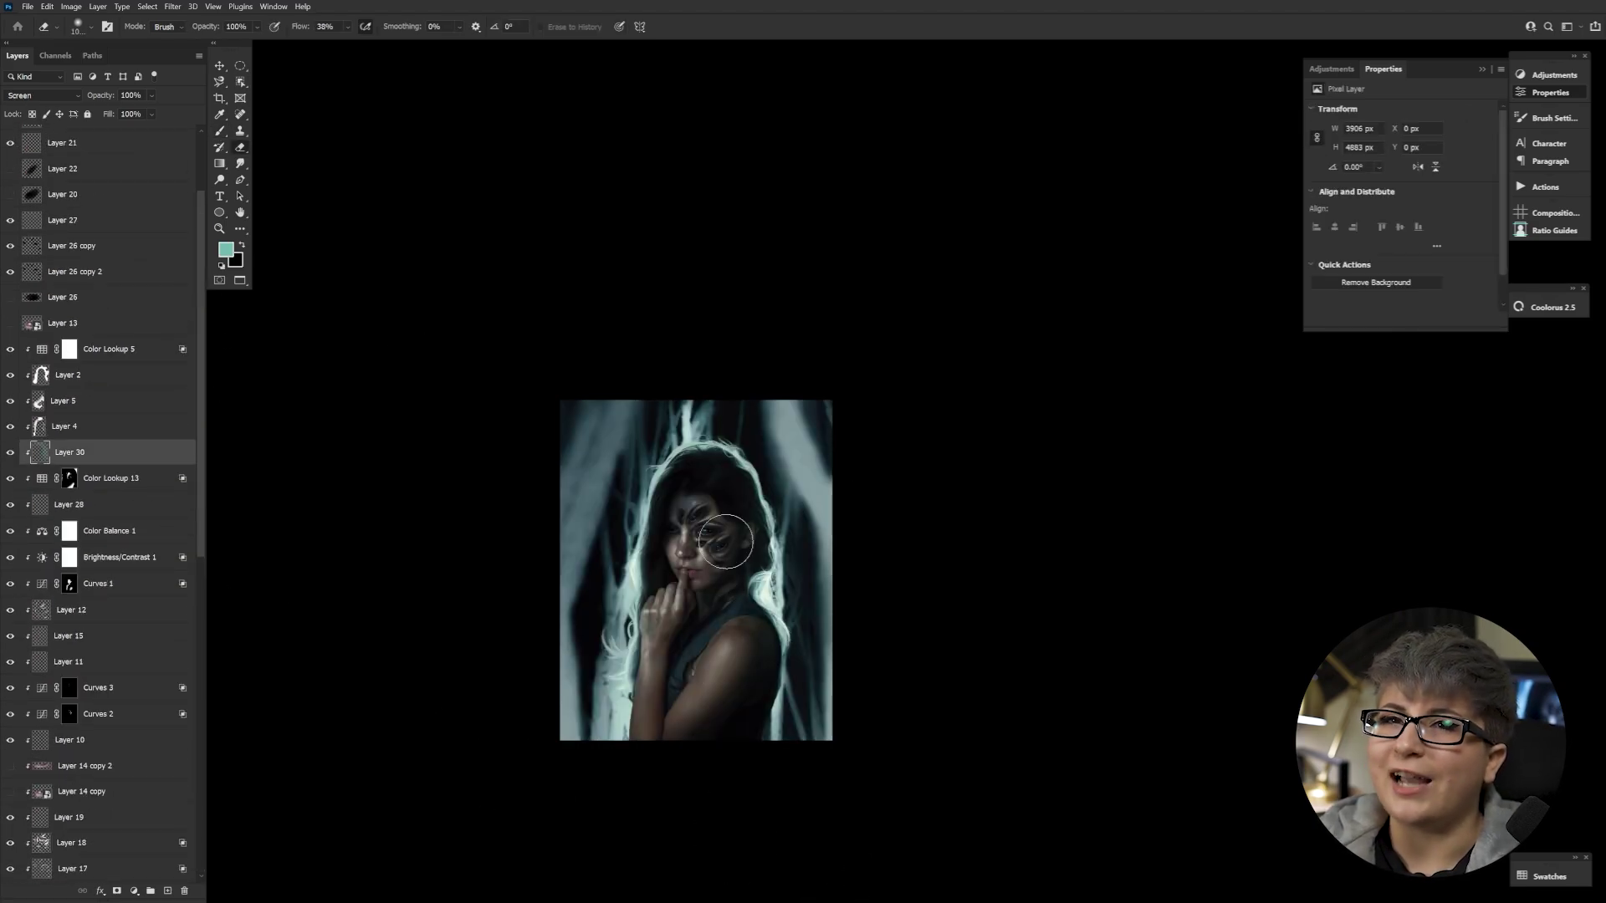